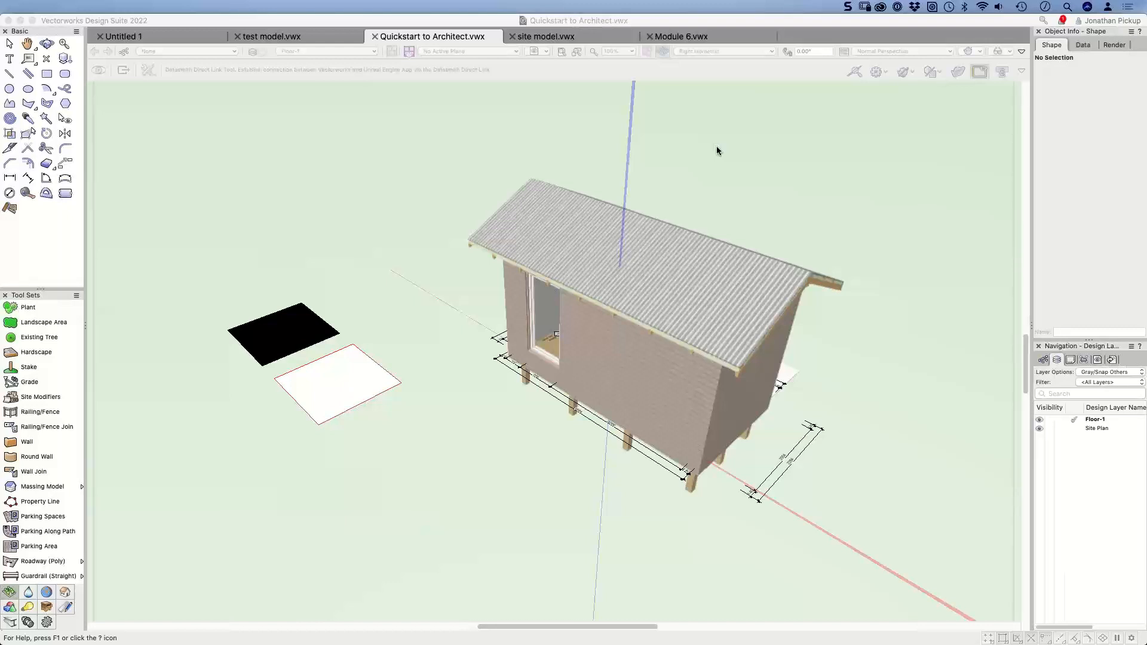
Step: Bring Vectorworks to the front, then reposition the Attributes palette slightly and make it wider
click(413, 173)
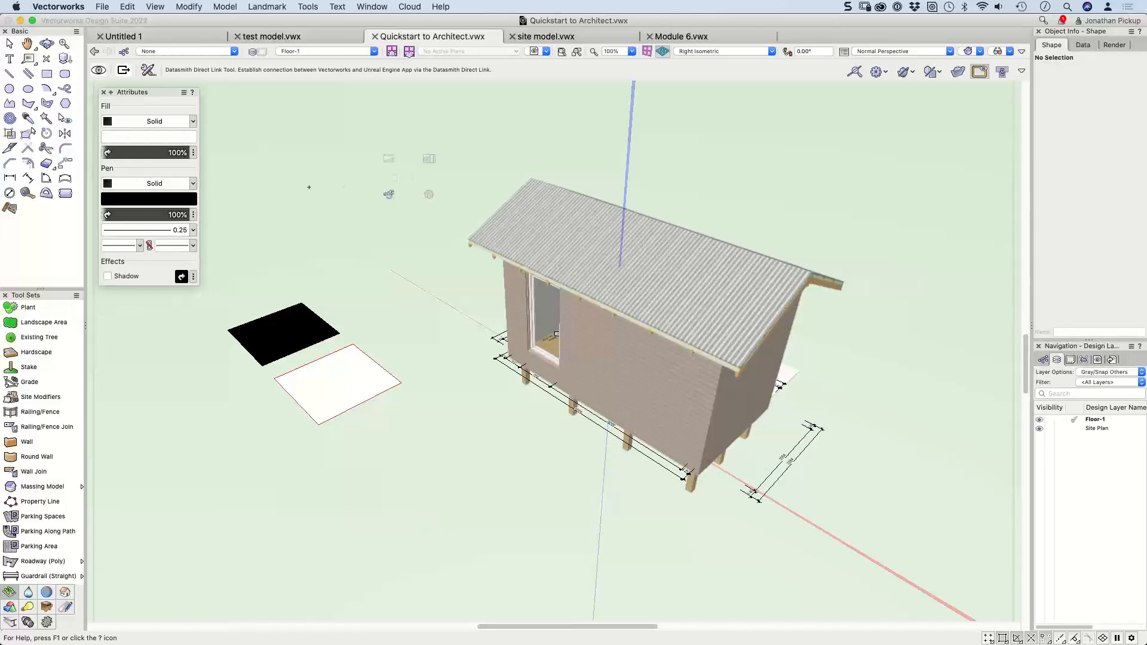
mouse_move(128, 94)
mouse_down()
mouse_move(209, 111)
mouse_move(131, 94)
mouse_up()
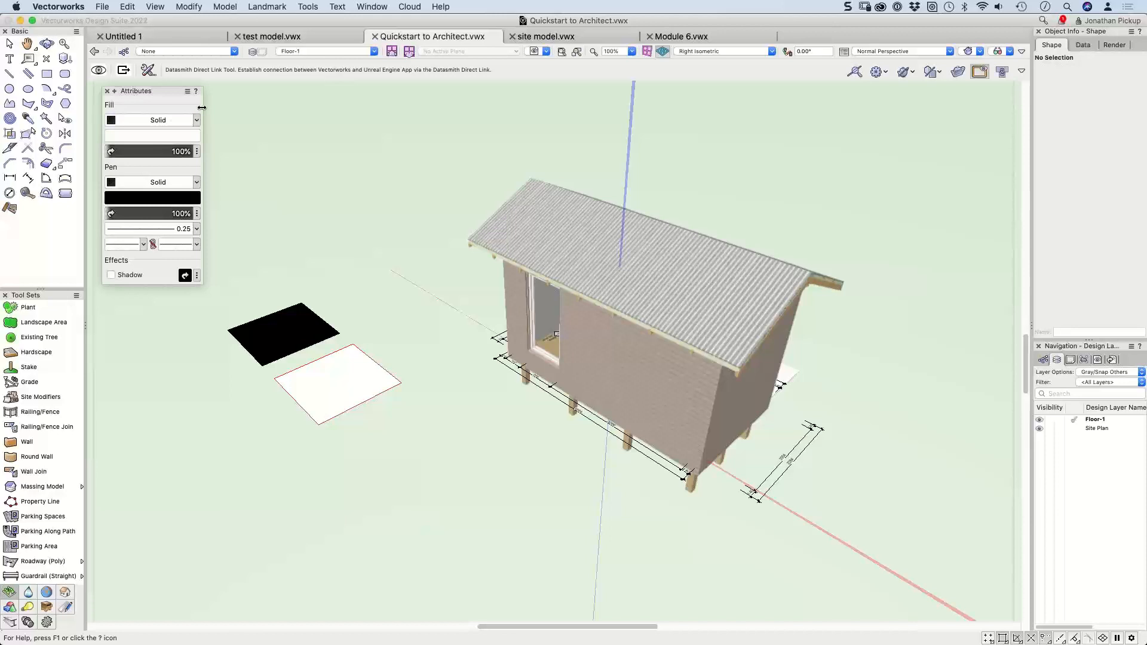
mouse_move(201, 107)
mouse_down()
mouse_move(150, 108)
mouse_move(203, 108)
mouse_up()
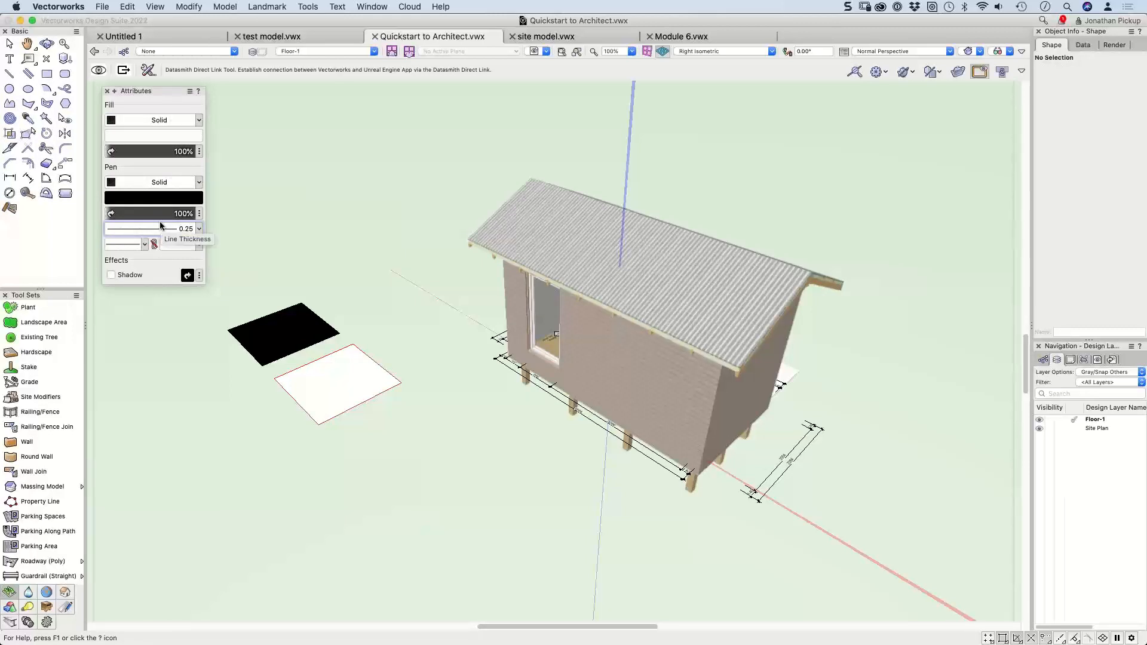
Step: Examine the Attributes palette's drop shadow settings, class style control, line end marker styles and default-attribute options
click(200, 276)
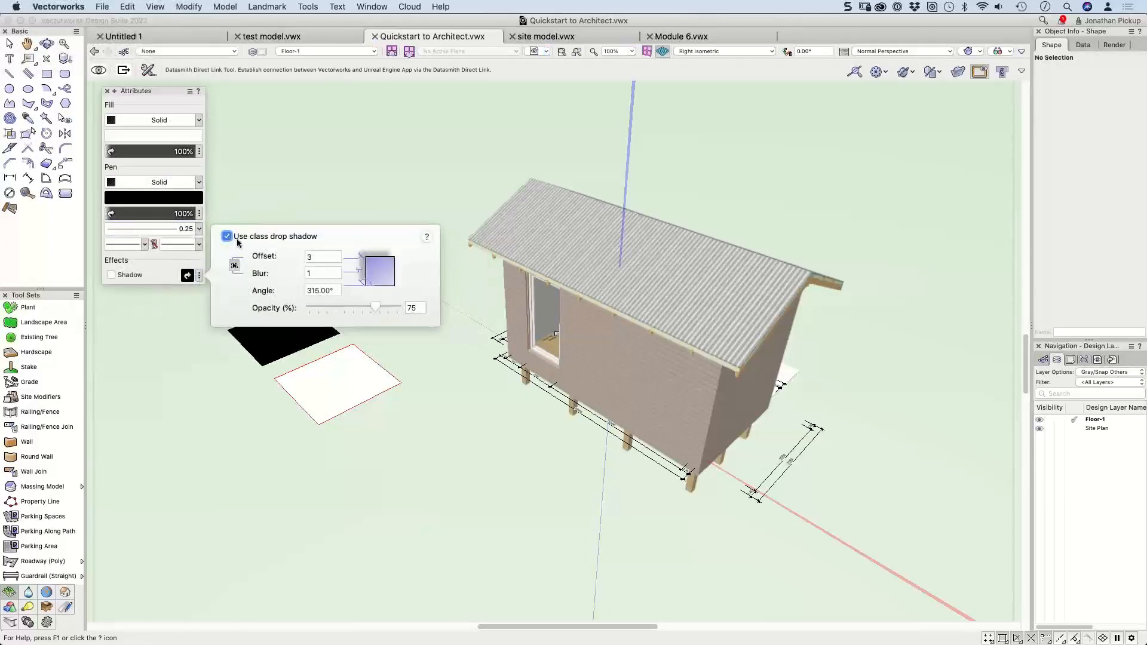
click(187, 276)
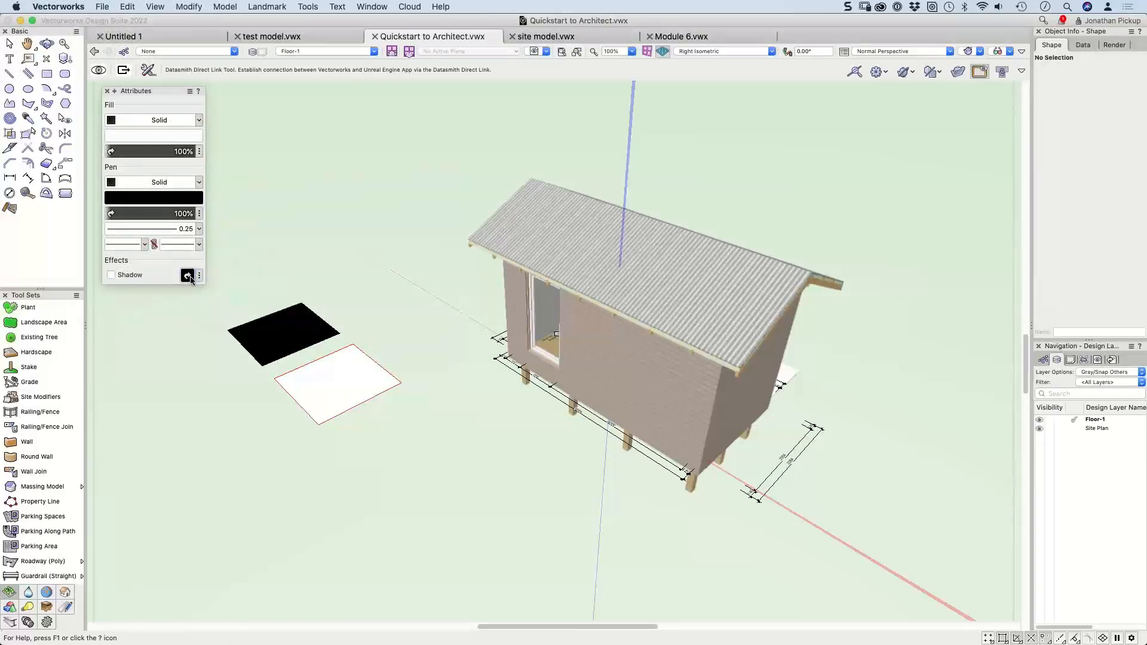
click(187, 275)
click(189, 276)
click(200, 245)
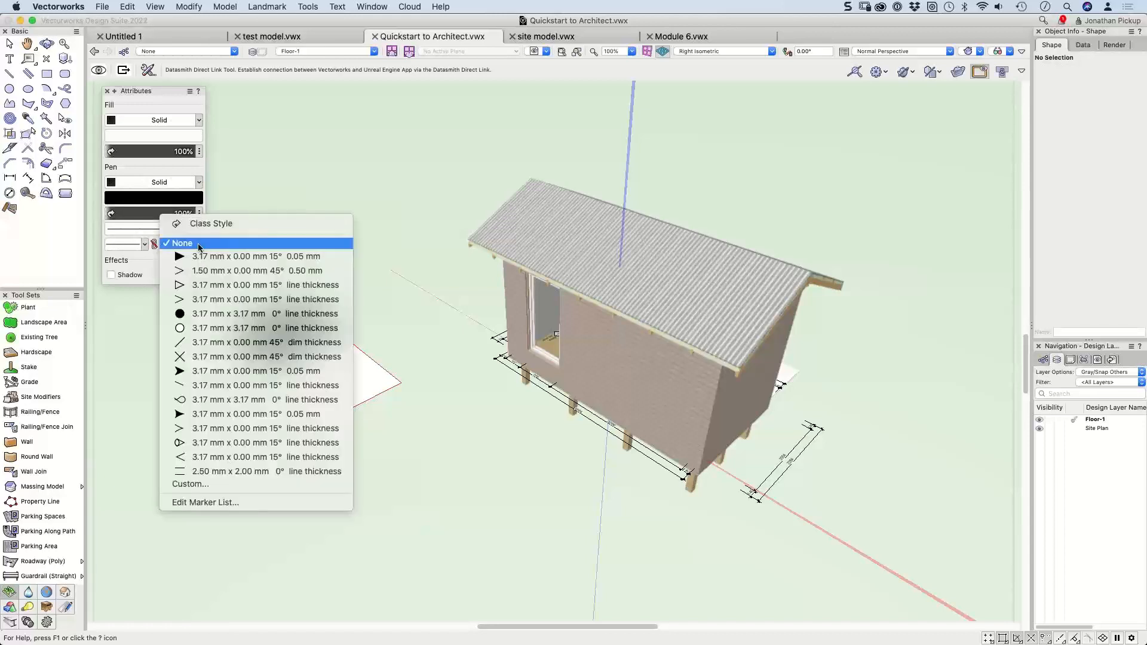
click(199, 244)
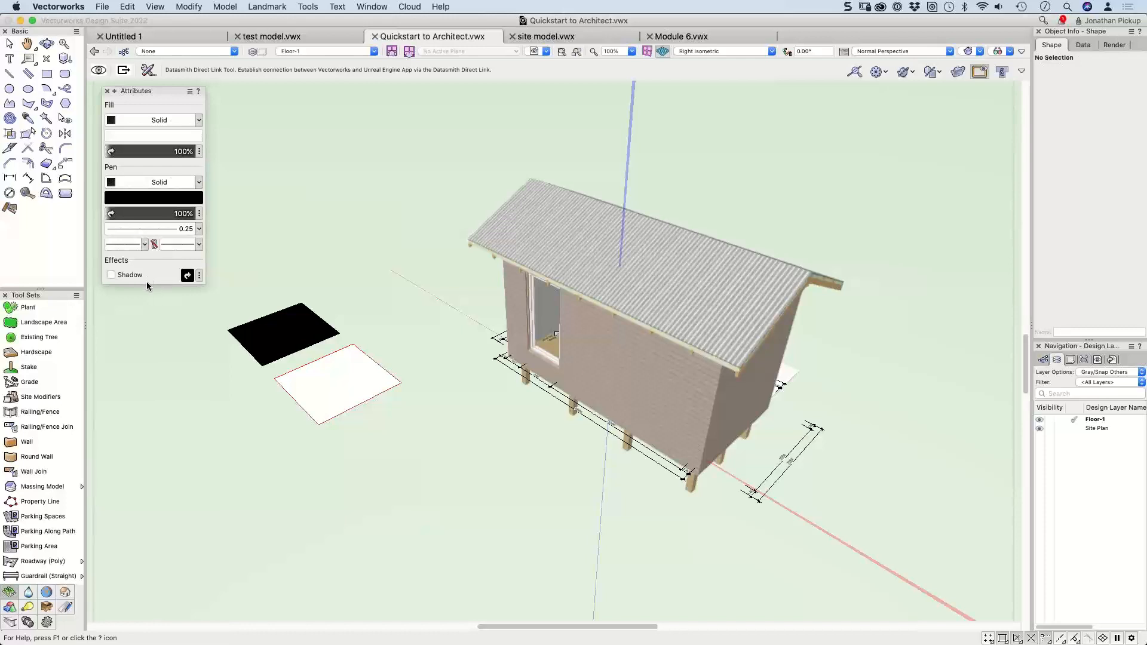
click(190, 93)
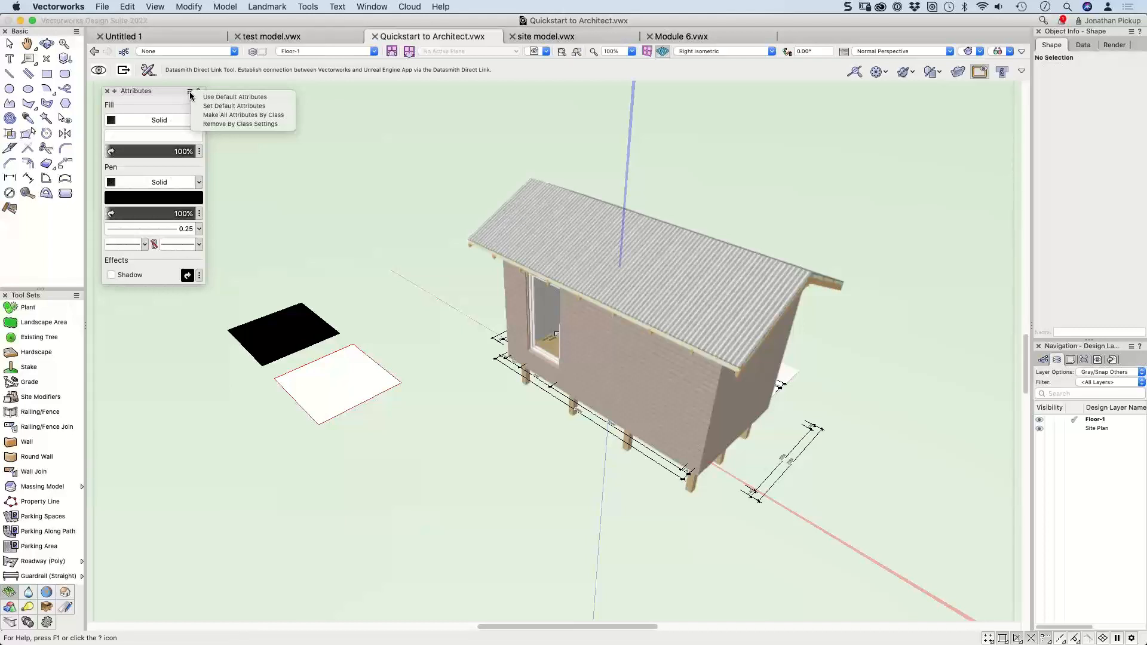
click(150, 98)
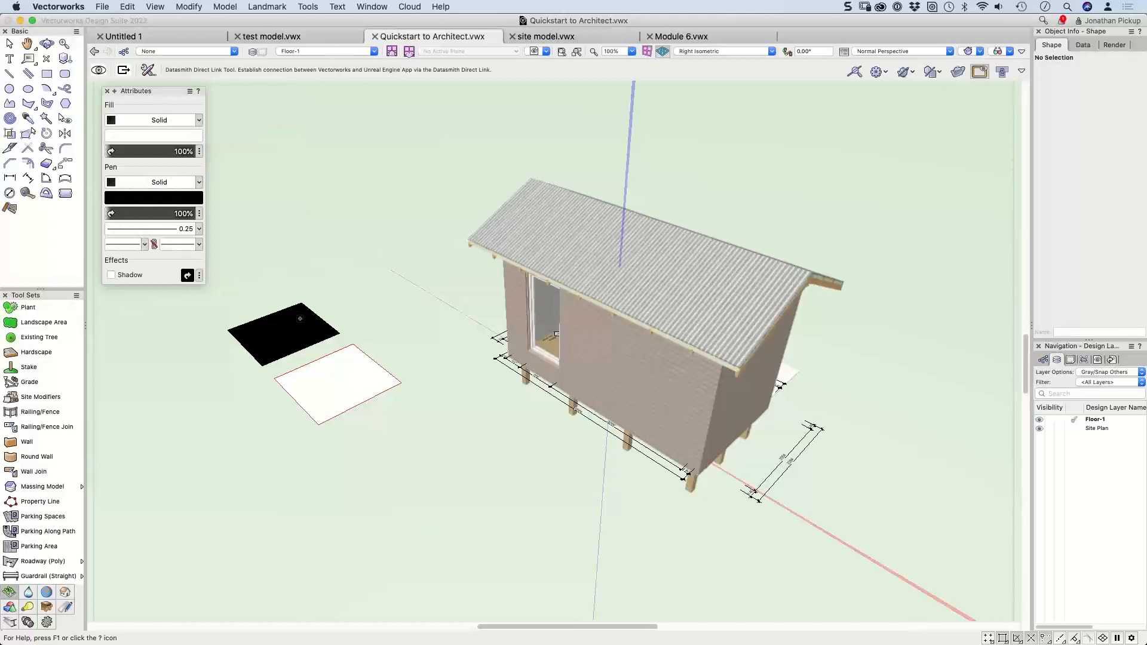
Step: Switch to Top/Plan view, select the black square, try a lower fill opacity and set it to 100%
key(0)
key(x)
click(291, 454)
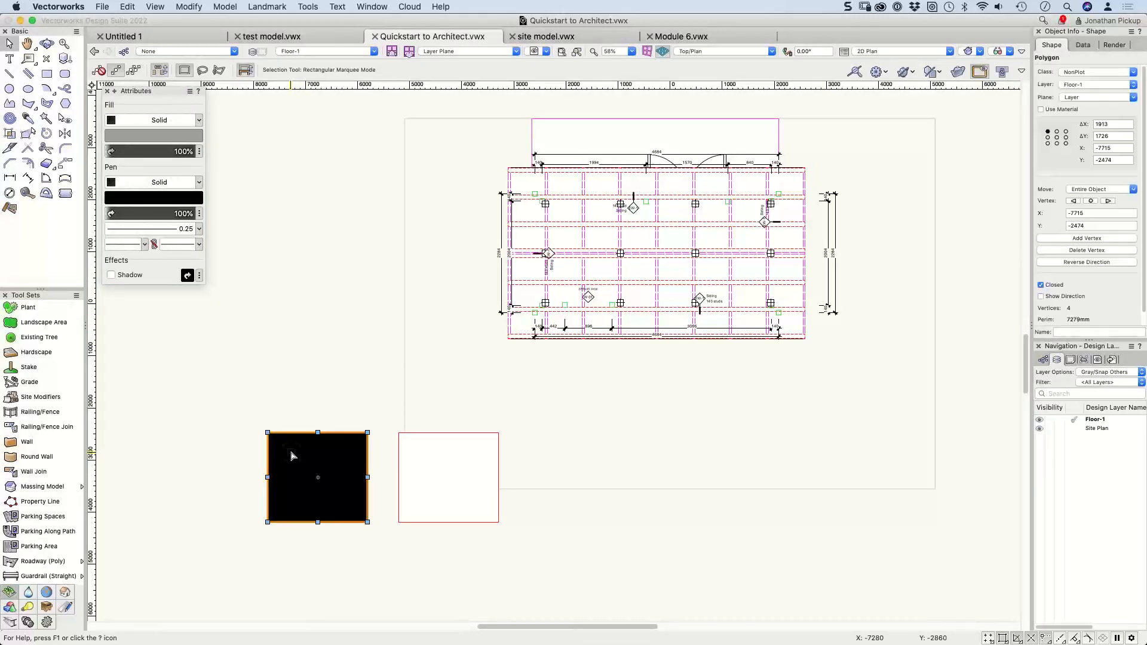
drag(194, 152, 149, 153)
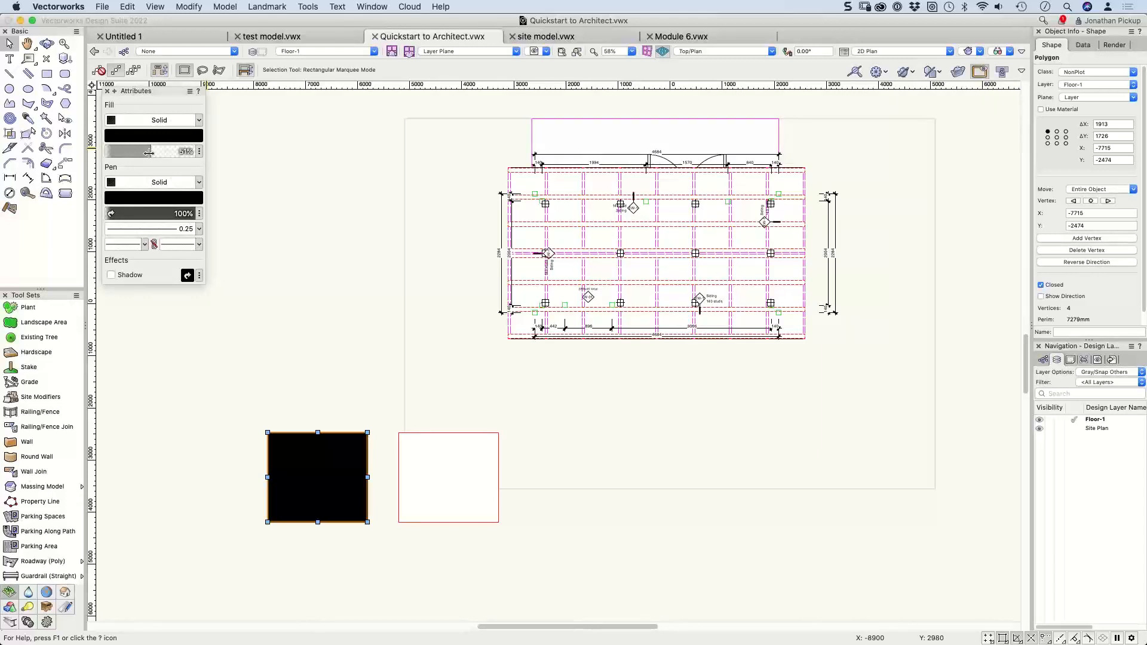
drag(149, 153, 199, 153)
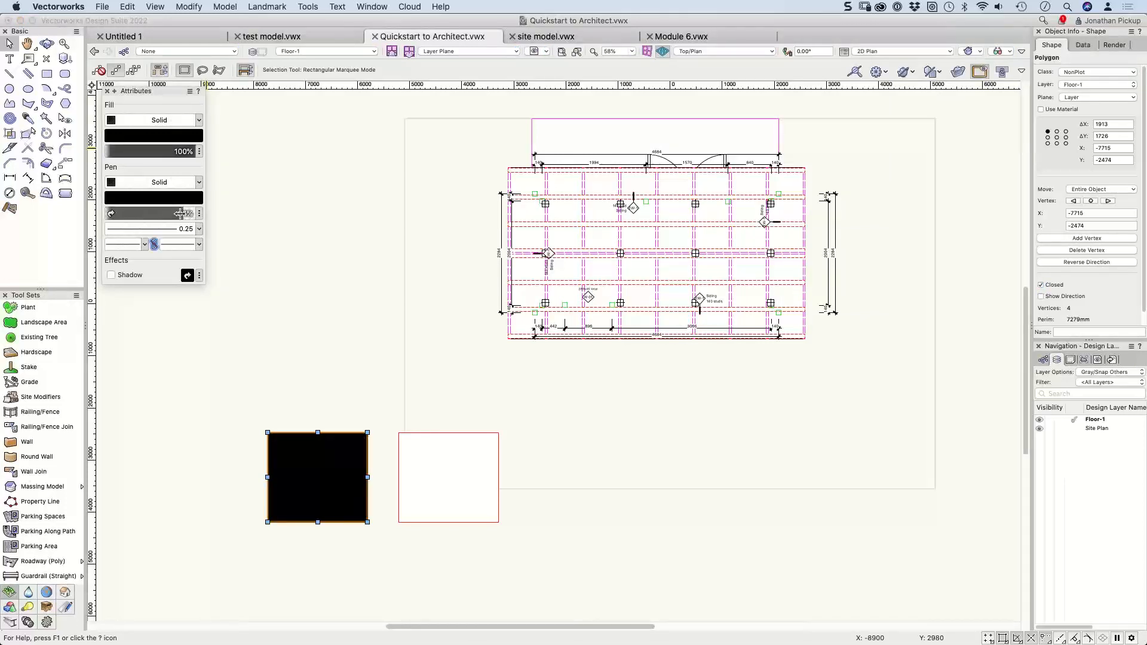
Step: Set the black square's pen opacity to 100% and keep its fill opacity at 100%
drag(179, 213, 190, 213)
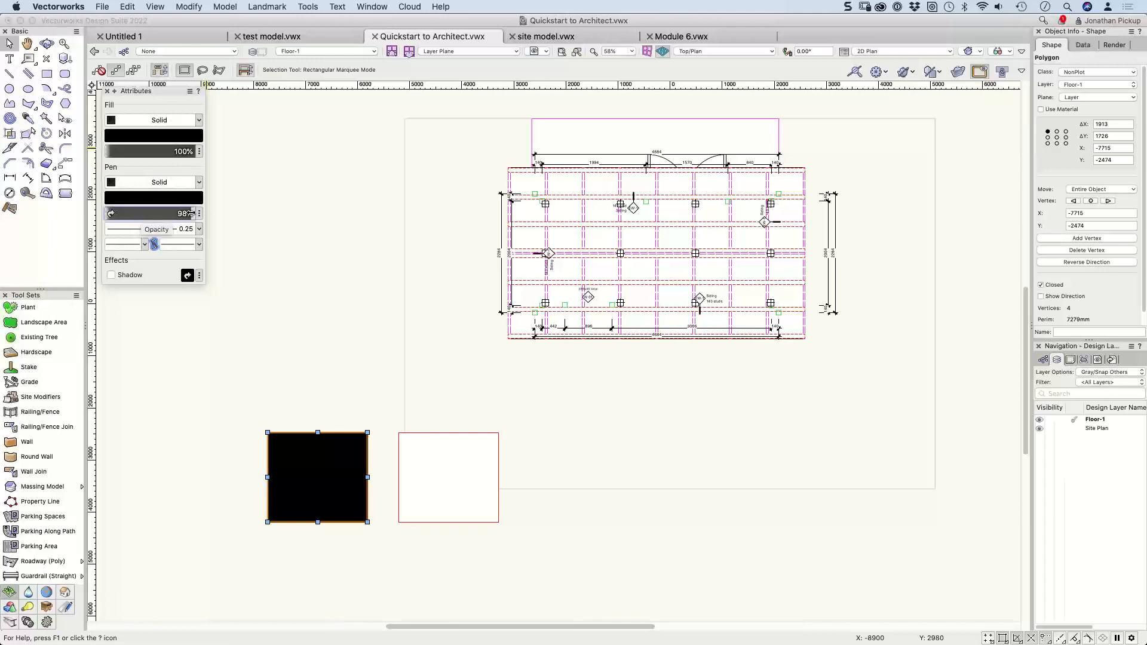
drag(191, 213, 201, 213)
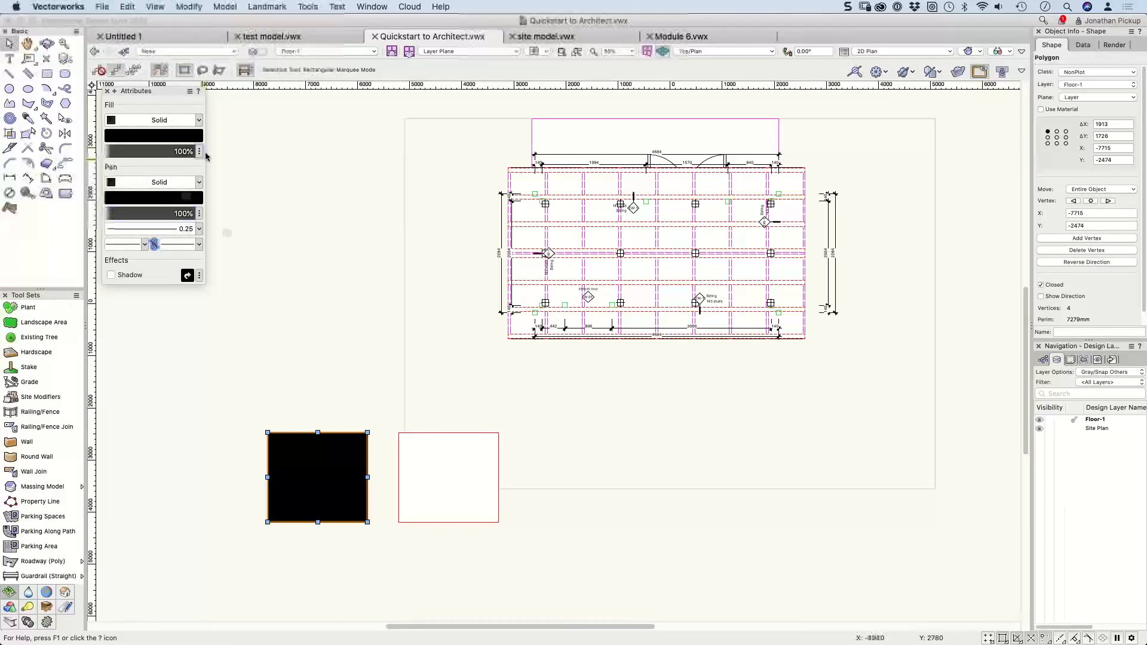
mouse_move(186, 153)
mouse_down()
mouse_move(157, 153)
mouse_move(196, 150)
mouse_up()
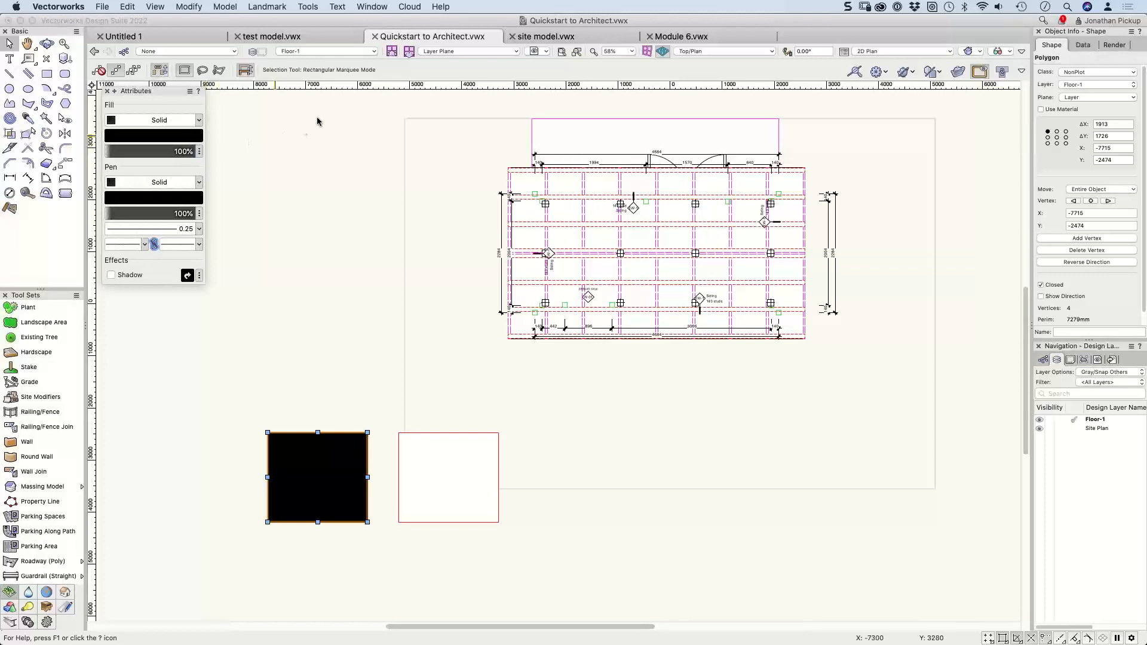
click(308, 6)
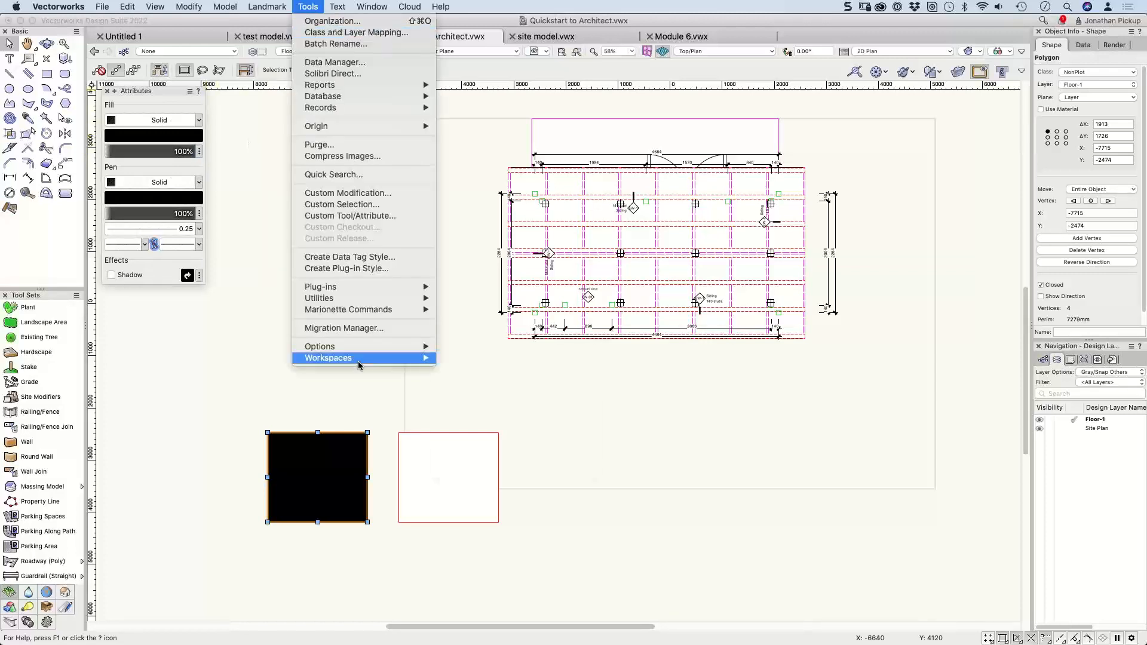
mouse_move(357, 361)
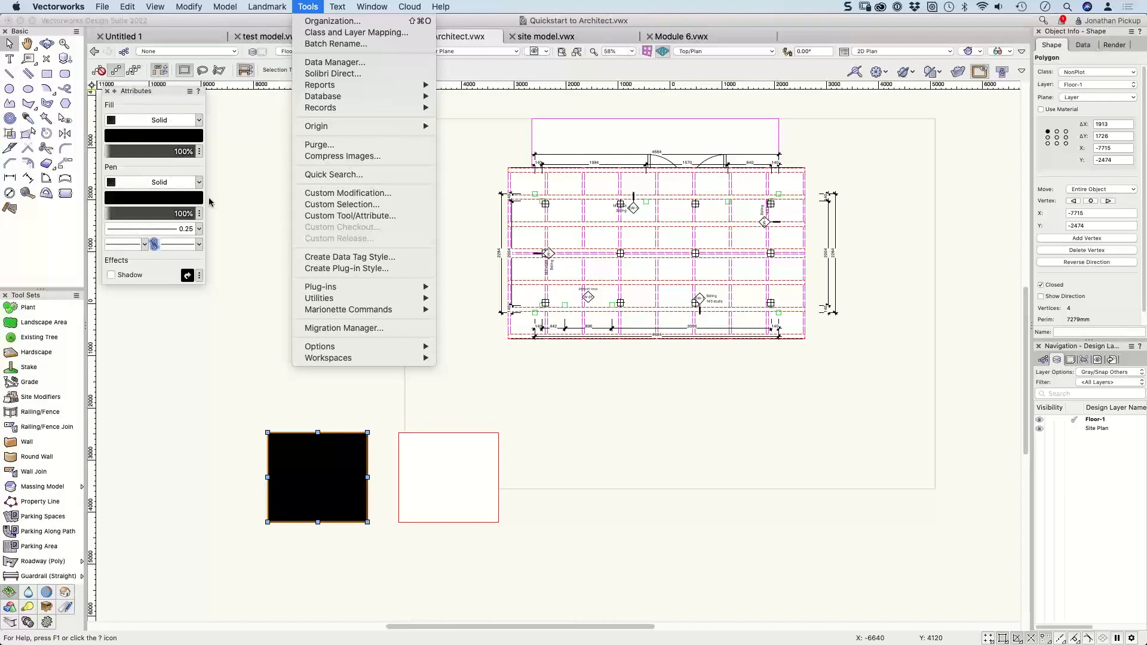
click(127, 262)
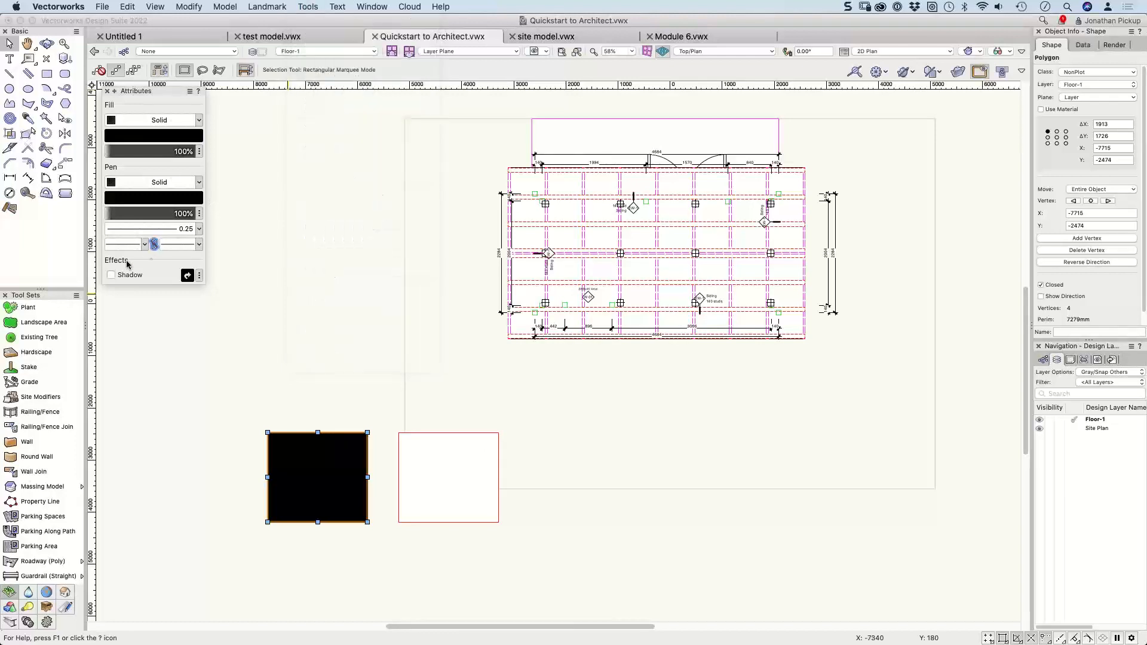
Step: Deselect the black square and move the Attributes palette slightly closer to the tool palettes
key(x)
key(x)
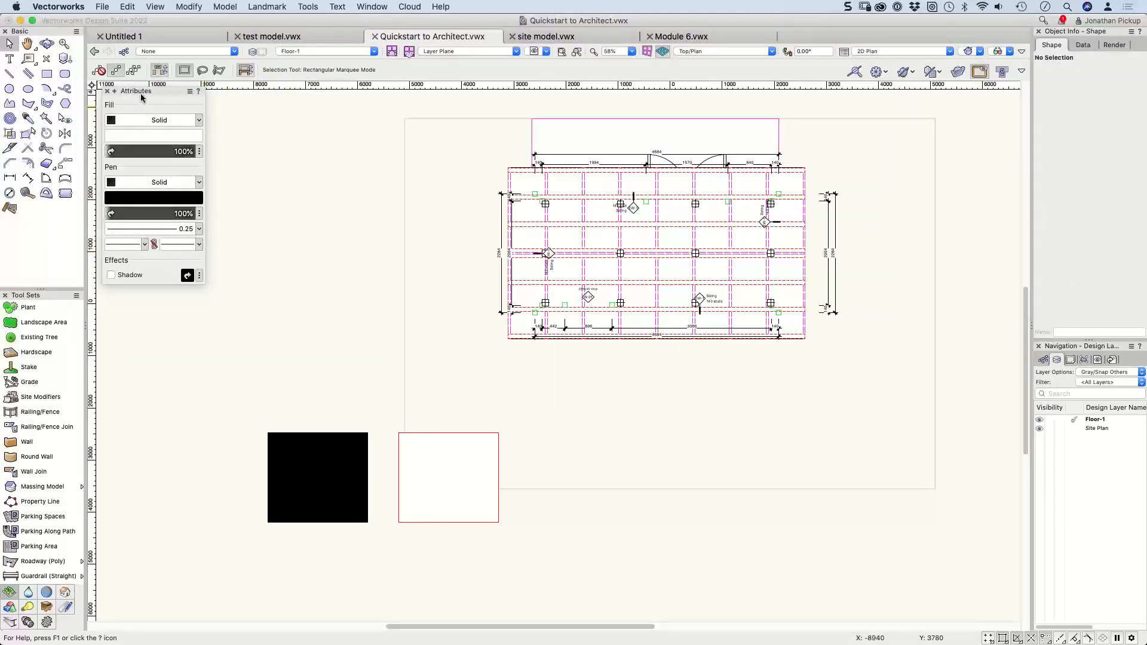
mouse_move(140, 95)
mouse_down()
mouse_move(142, 115)
mouse_move(137, 101)
mouse_up()
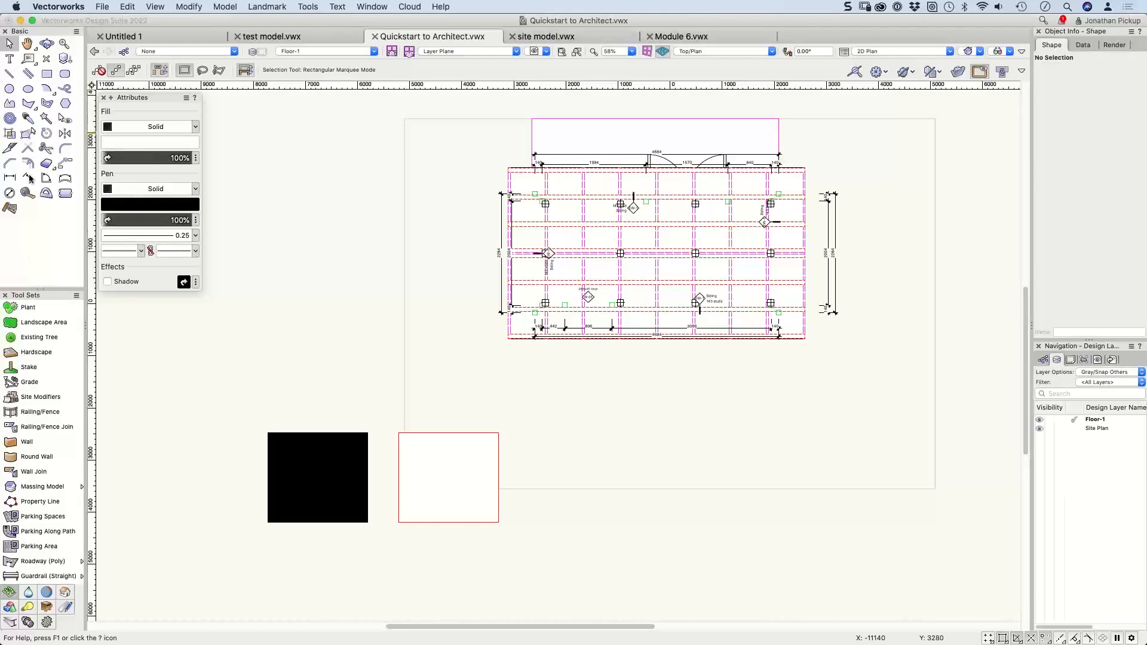
Step: Review the Basic palette's display and sorting options and the list of palettes that can be shown or hidden
click(76, 32)
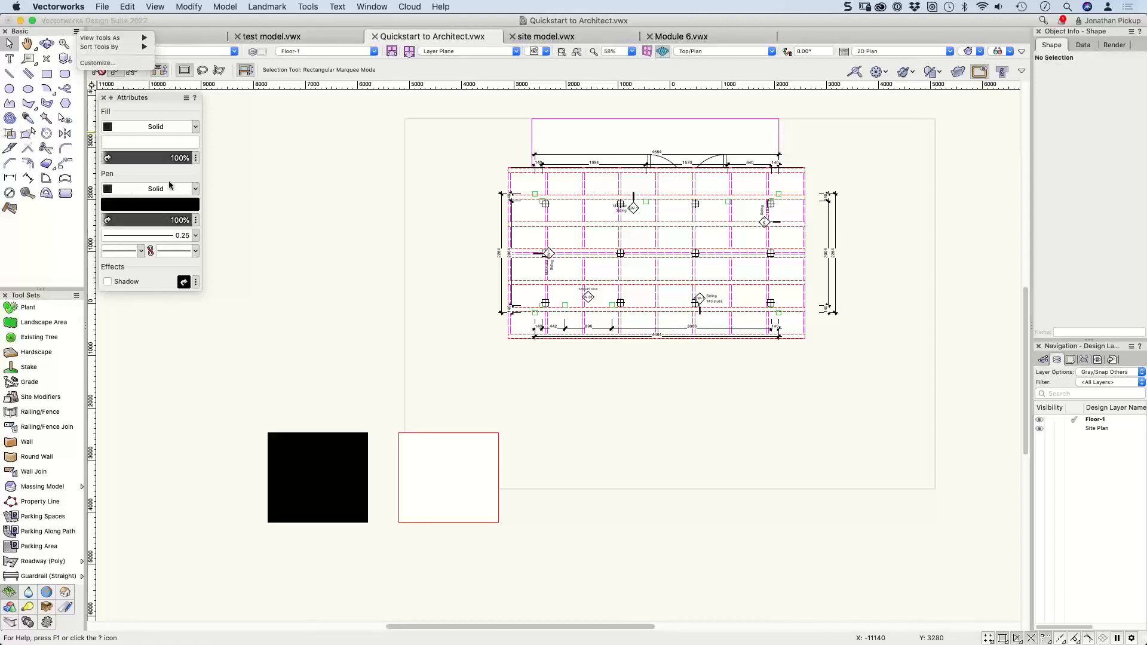
click(257, 117)
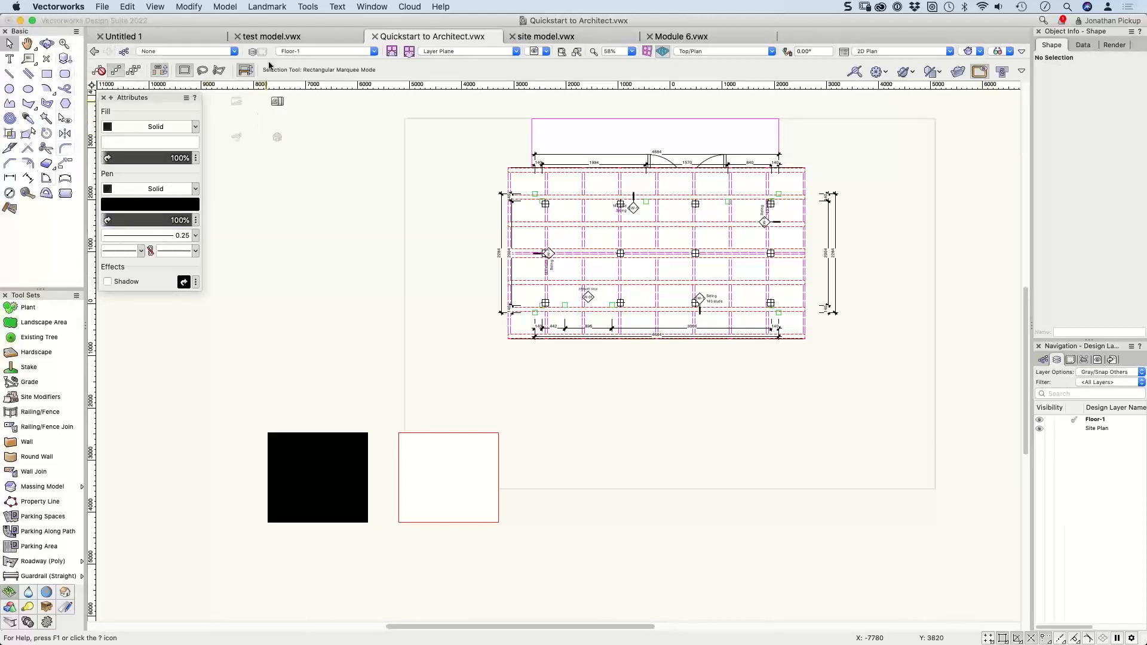
click(317, 9)
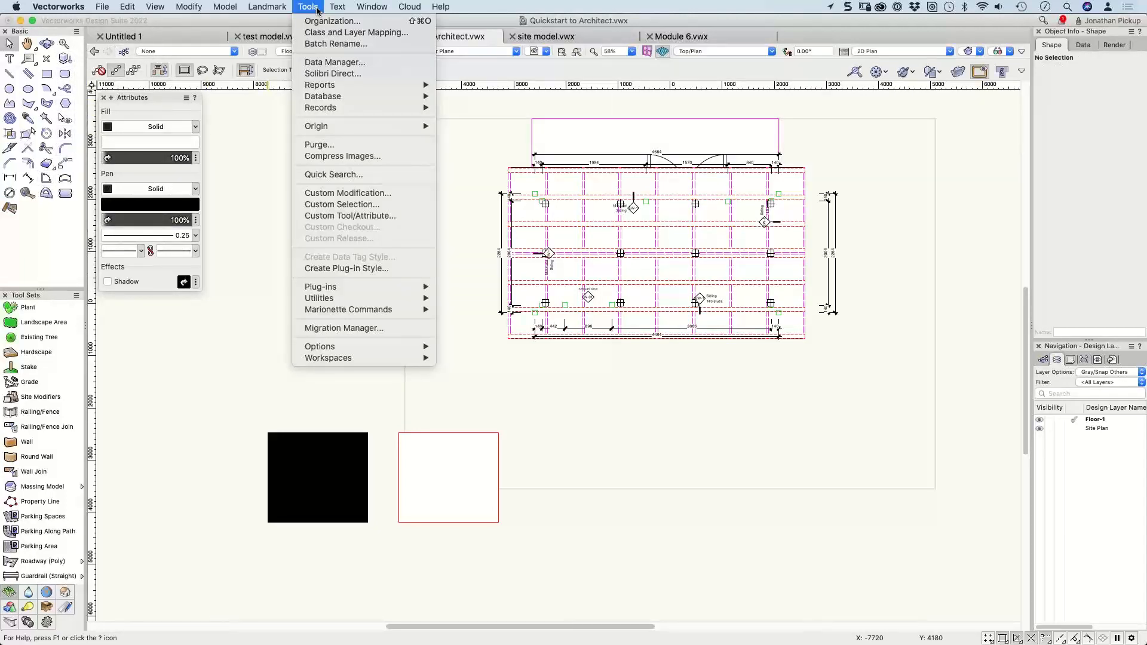
mouse_move(372, 6)
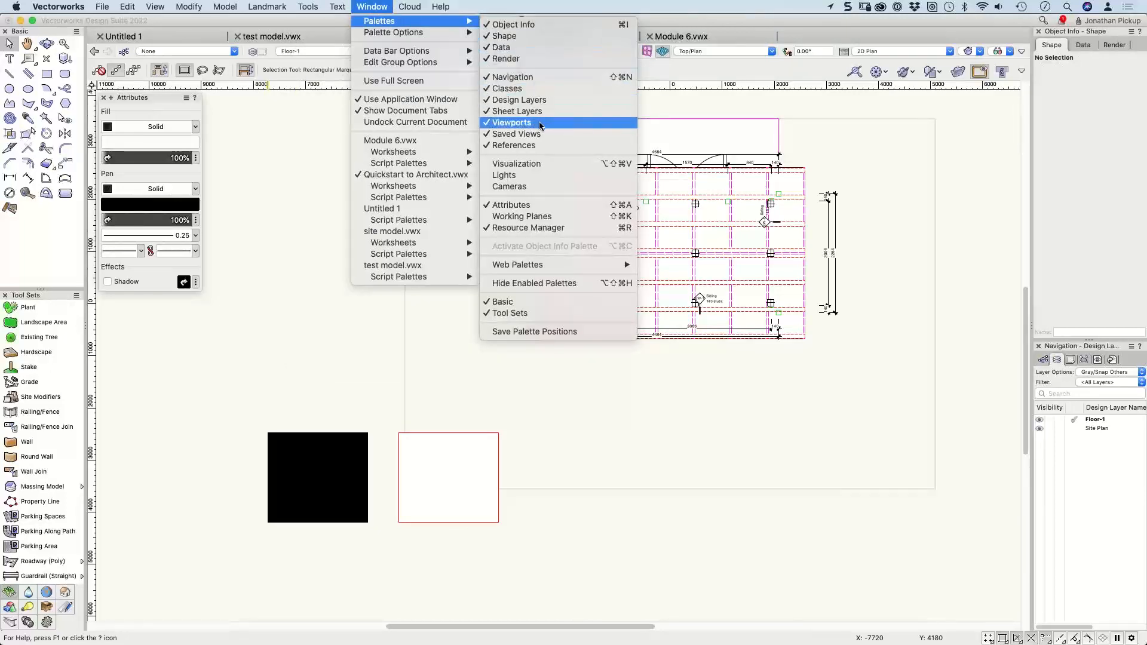
click(528, 182)
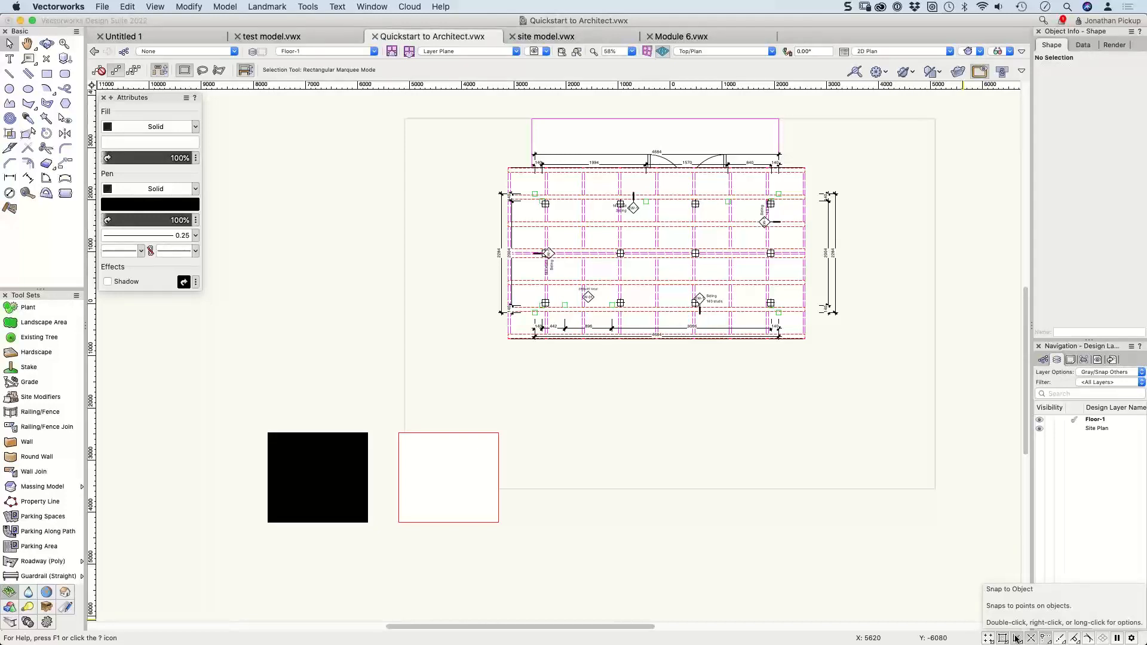
Step: Suspend all snapping and resume it, repeating the toggle several times
click(1117, 638)
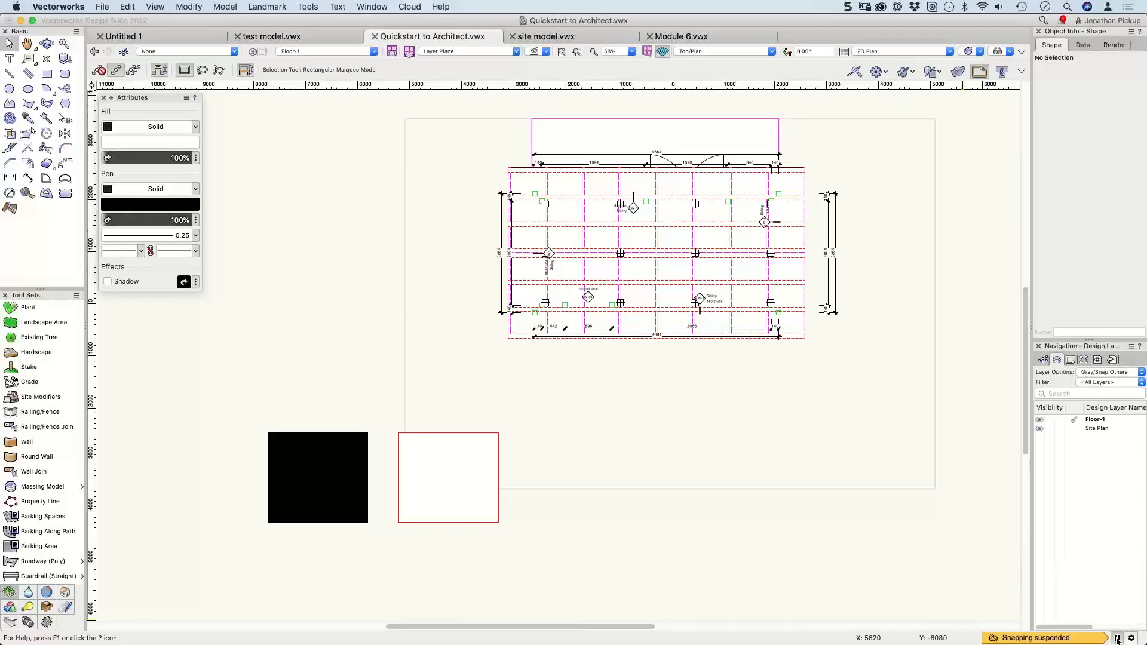
click(1117, 638)
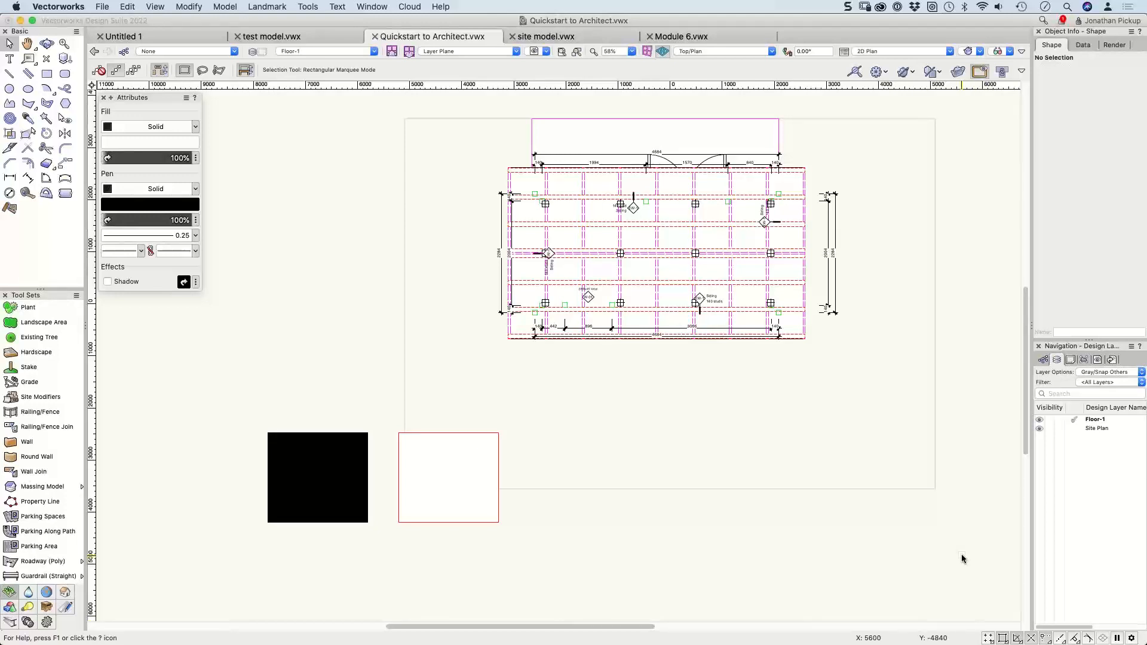
key(grave)
key(grave)
key(grave)
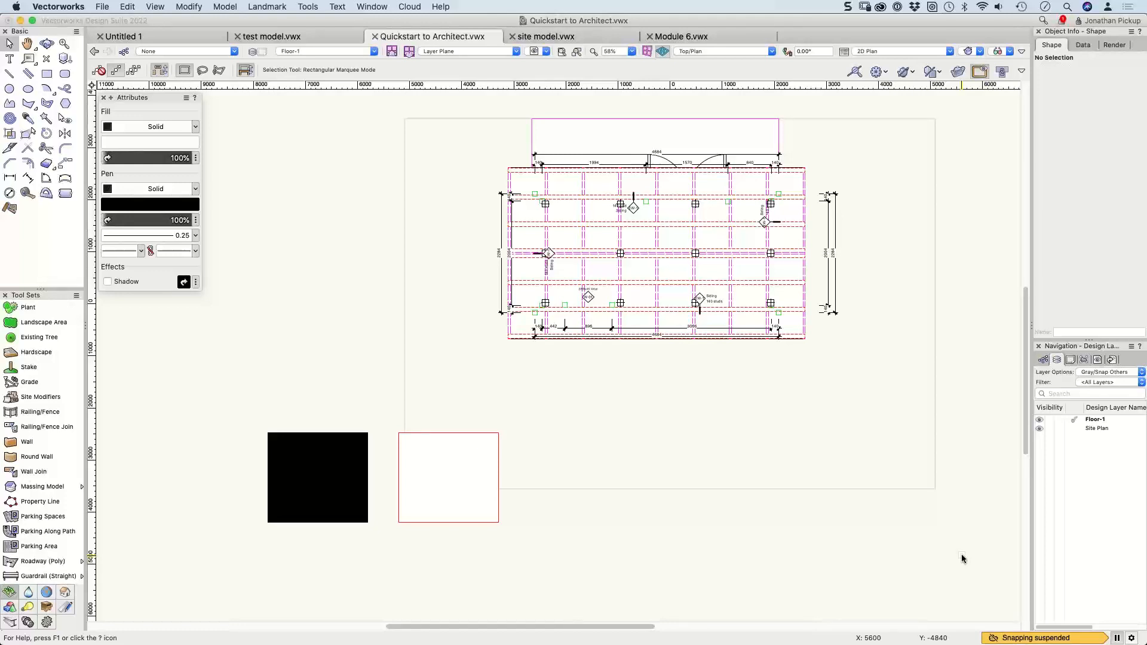
key(grave)
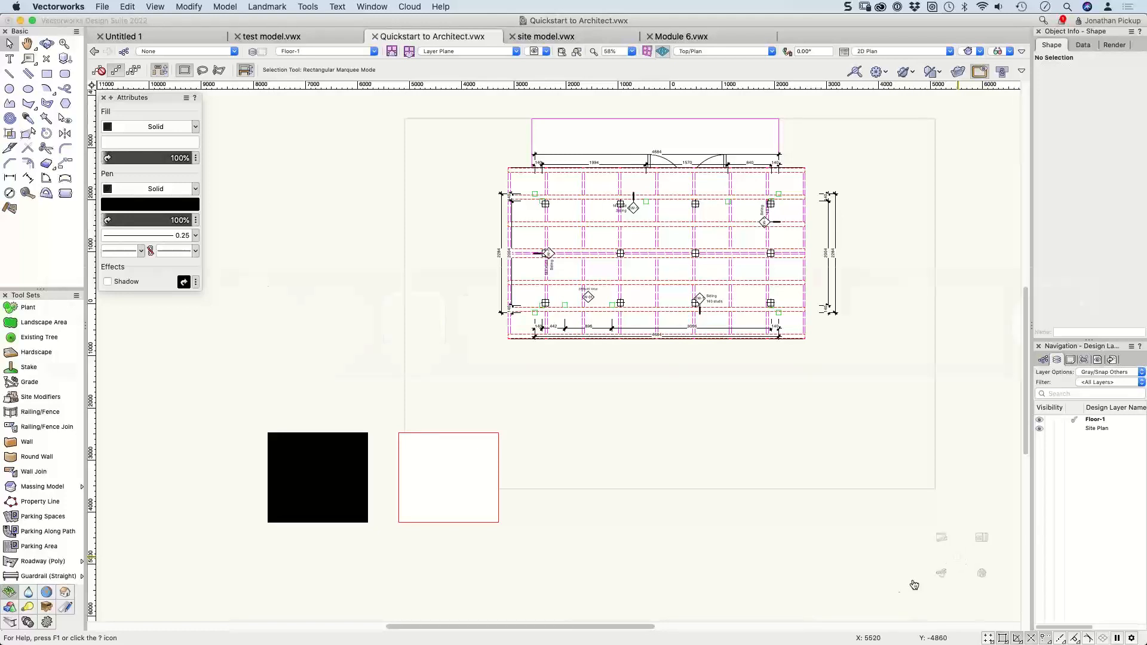
key(super+Tab)
click(733, 327)
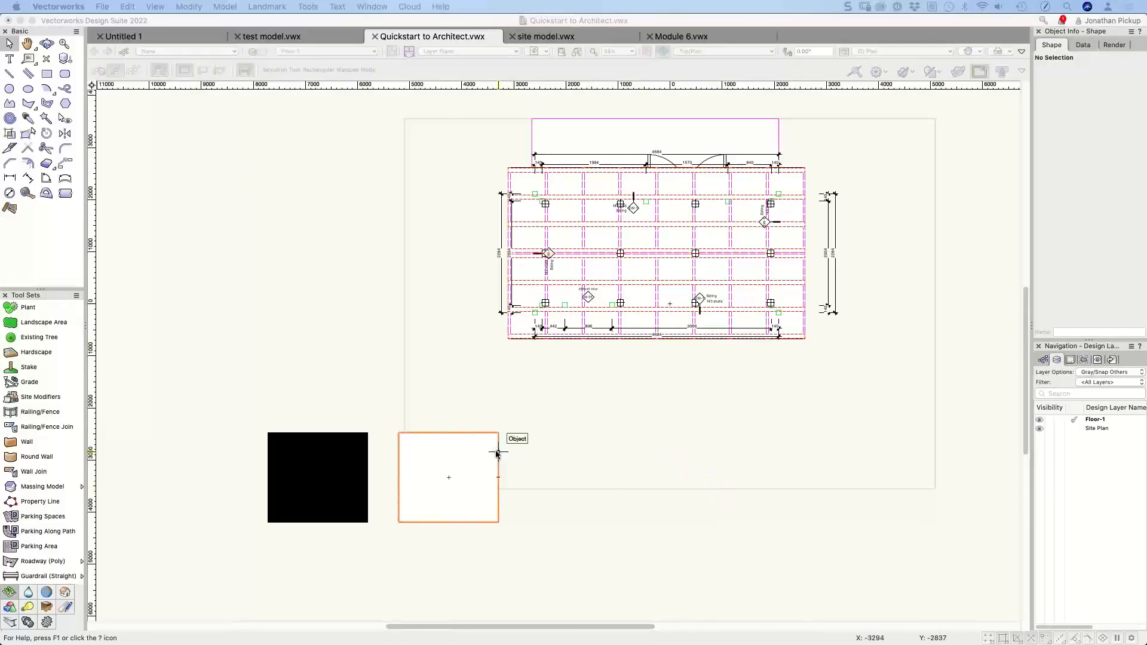
click(986, 626)
key(super+4)
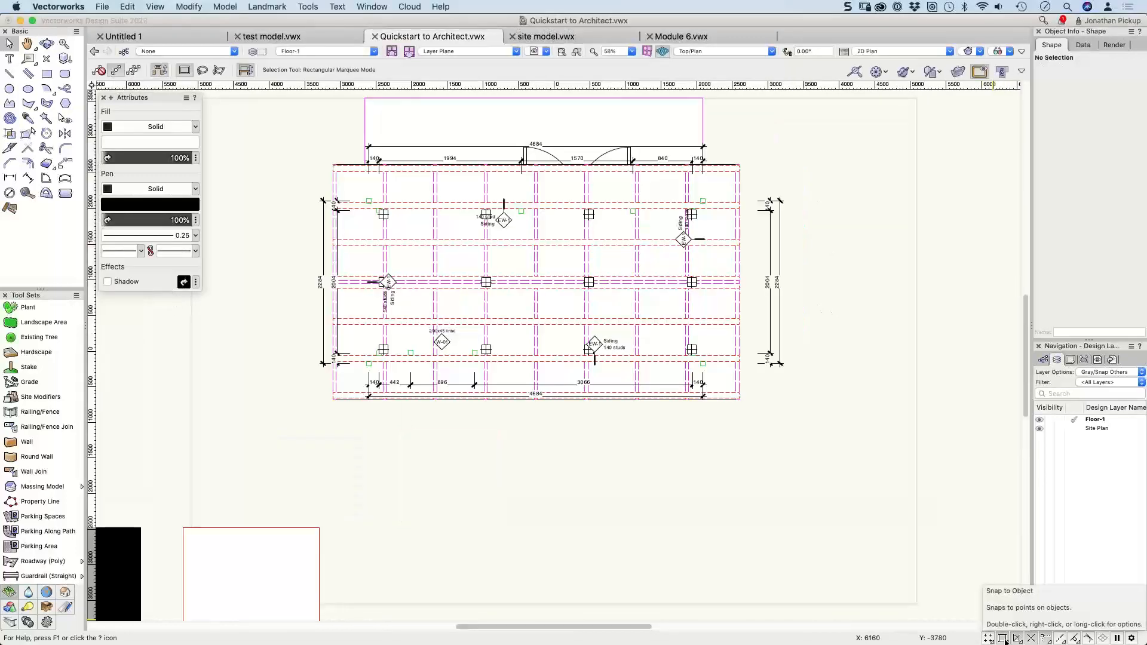
Step: Review the Object Snap settings and the Smart Point Snap settings, including the delay for acquiring smart points
click(1005, 641)
double_click(1003, 638)
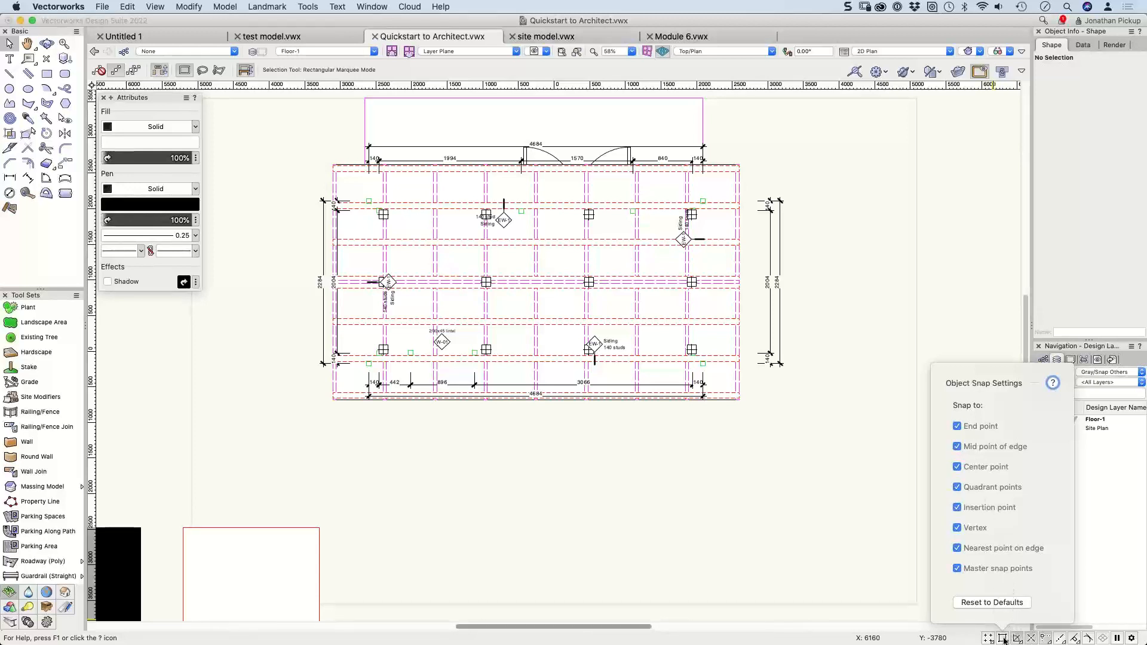
mouse_move(1002, 638)
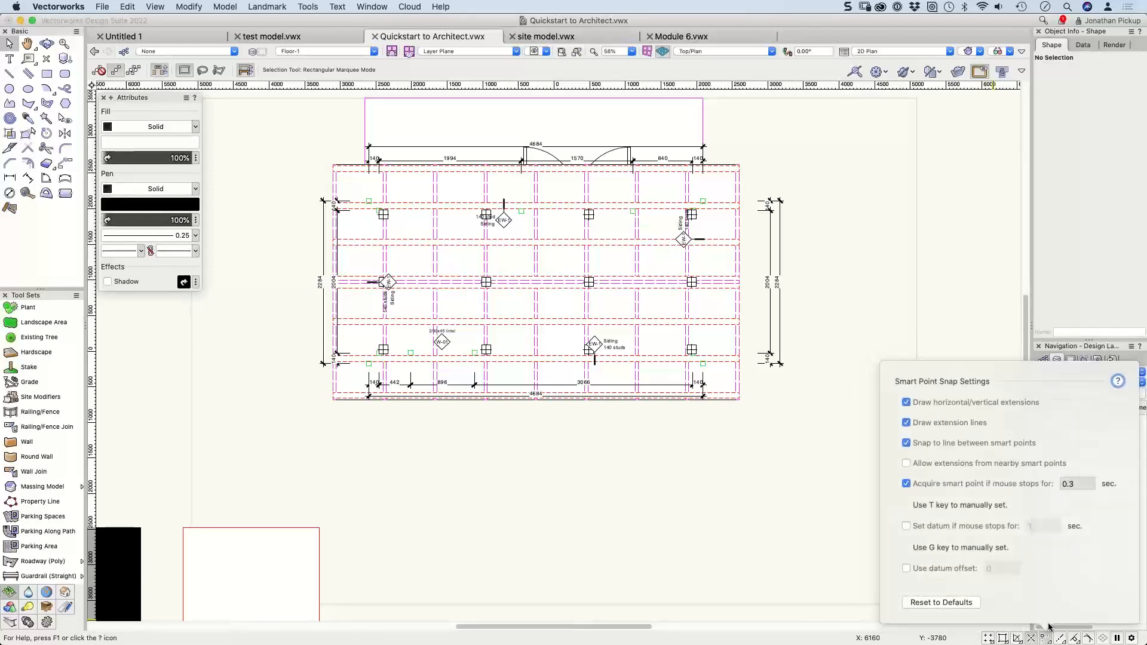
drag(1077, 485, 1047, 485)
click(1046, 641)
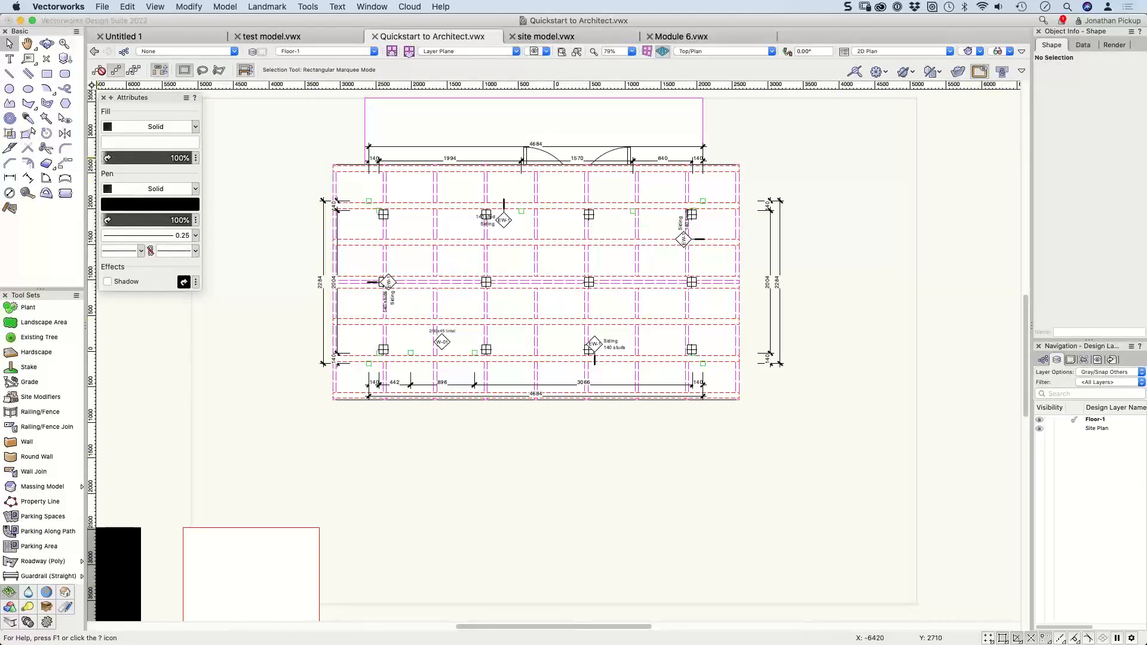
Step: Place the Template script palette beside the Attributes palette
drag(0, 125, 239, 99)
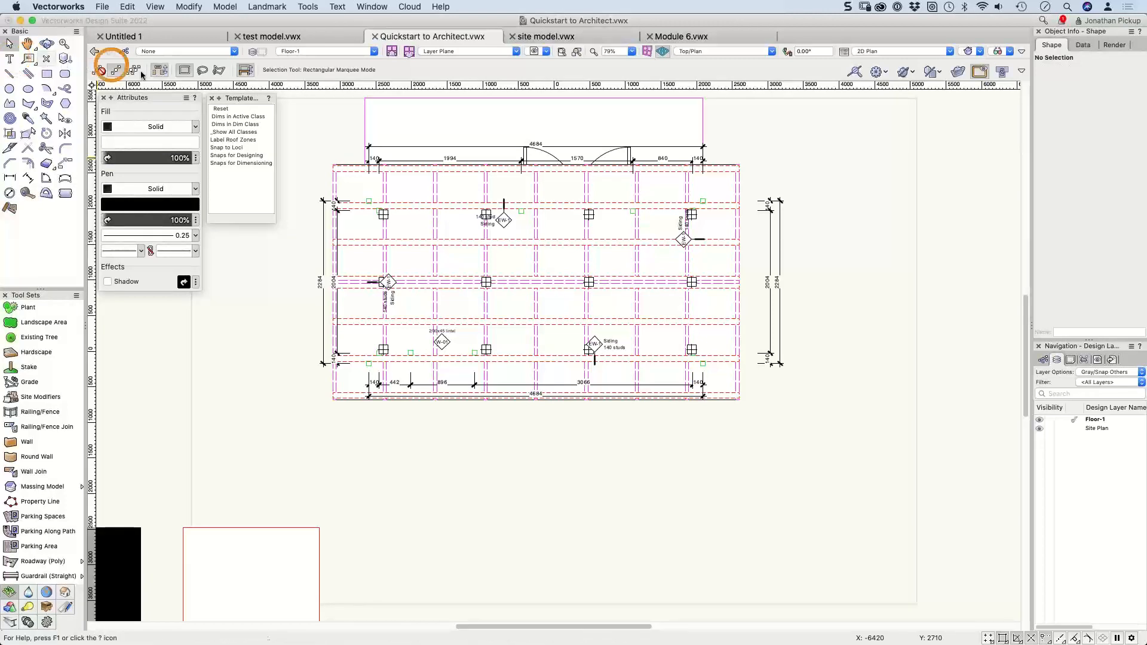
Step: Run the Snaps for Designing script and review the Custom Tool/Attribute options, including SmartCursor Settings, without creating a new script
click(226, 156)
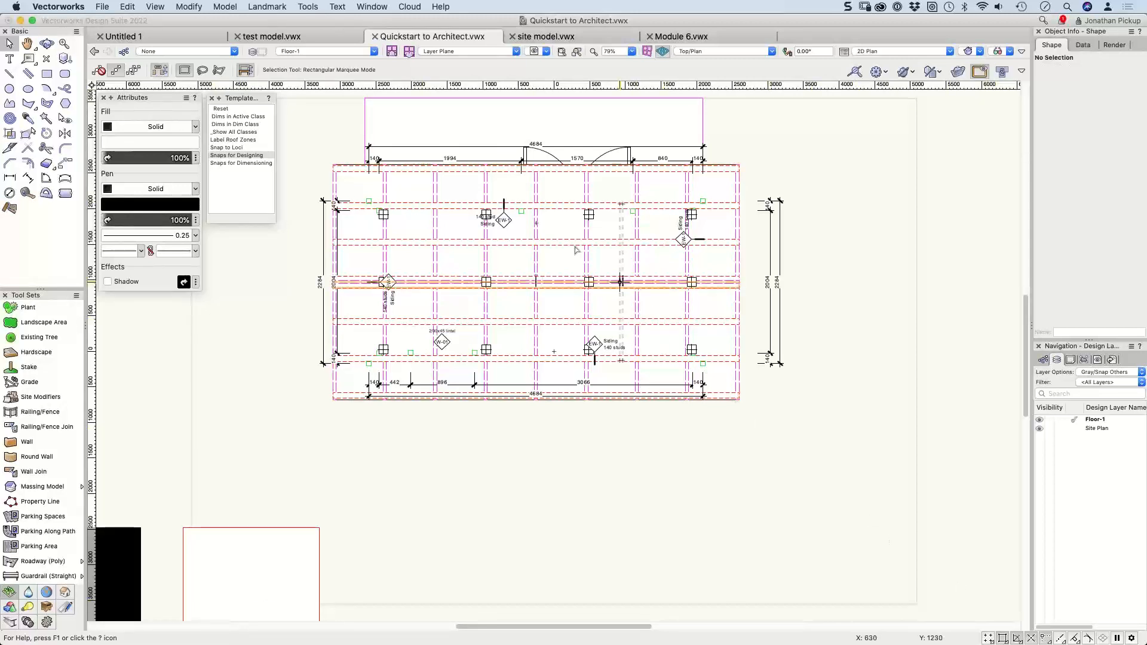
click(308, 6)
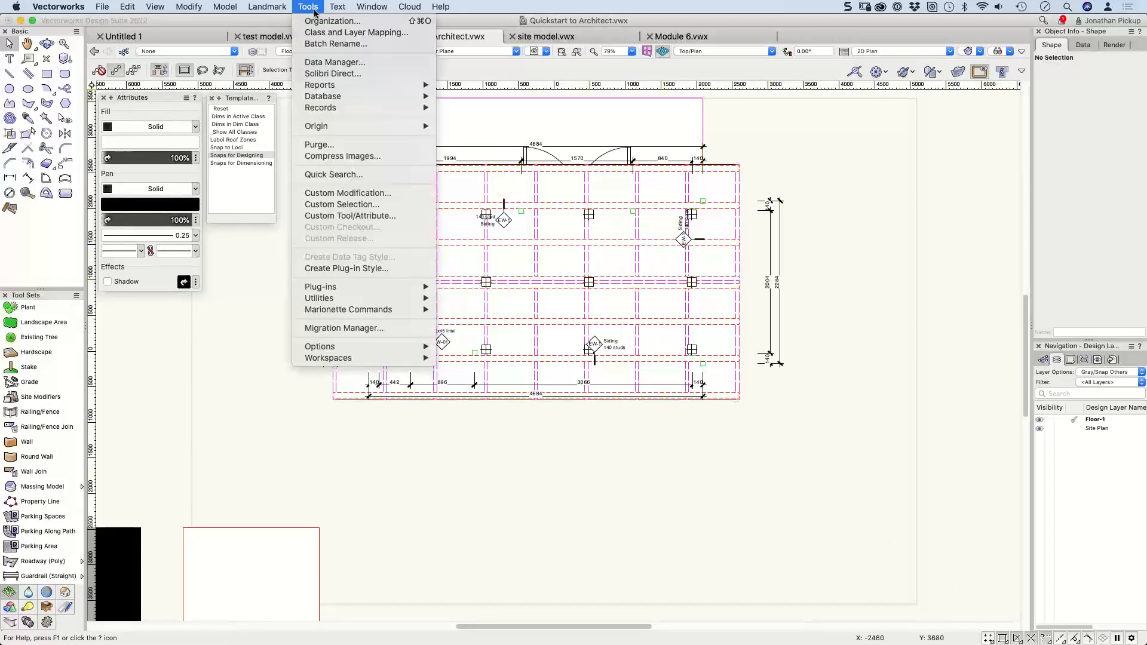
click(357, 215)
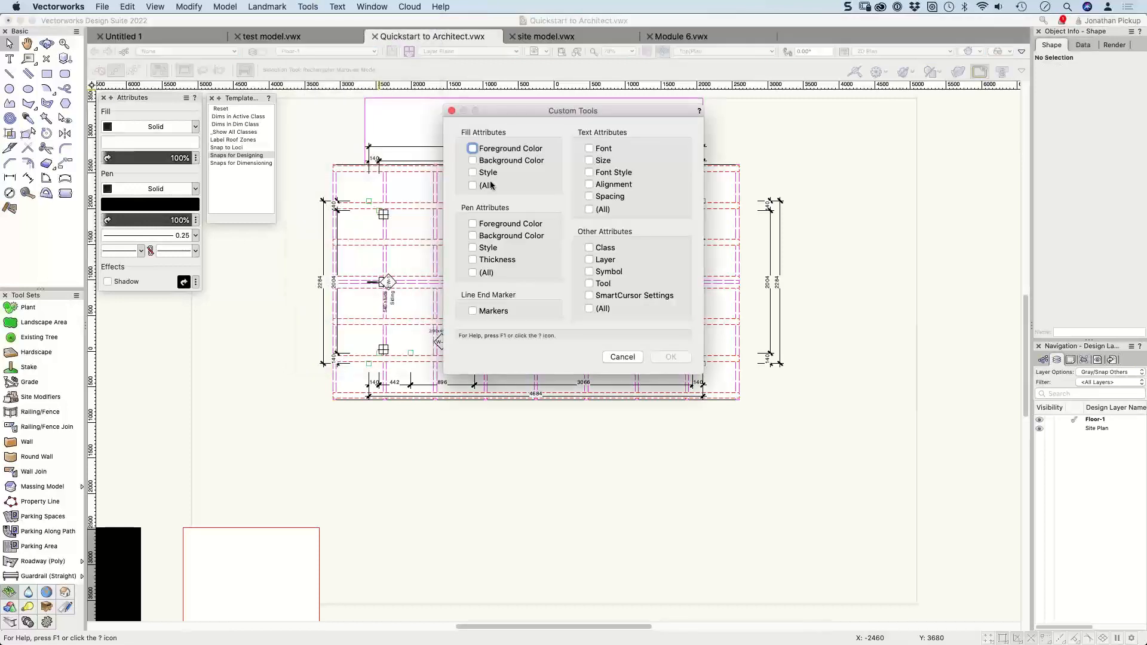
click(591, 295)
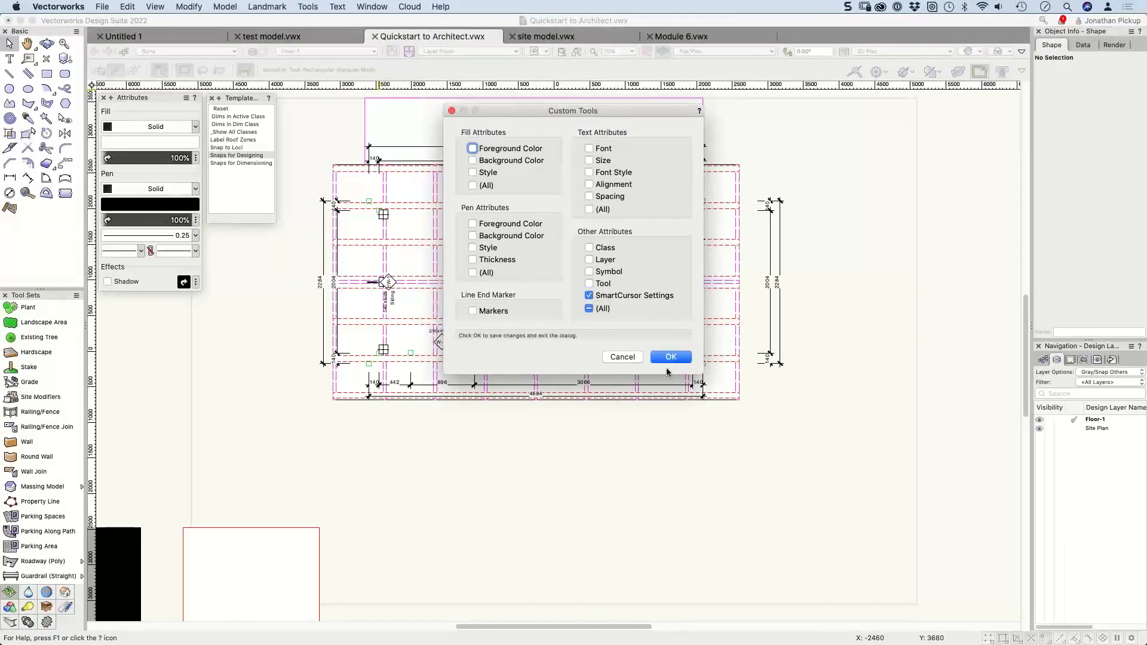
click(623, 356)
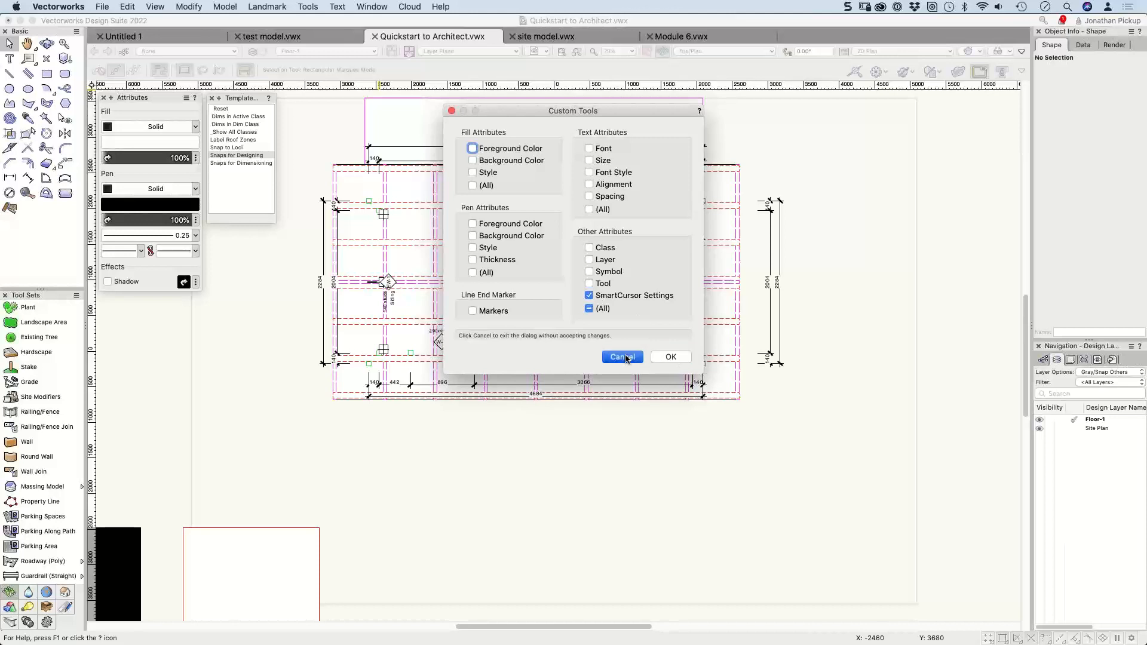
Step: Run the Snaps for Dimensioning script and review which object snaps it enables
double_click(214, 163)
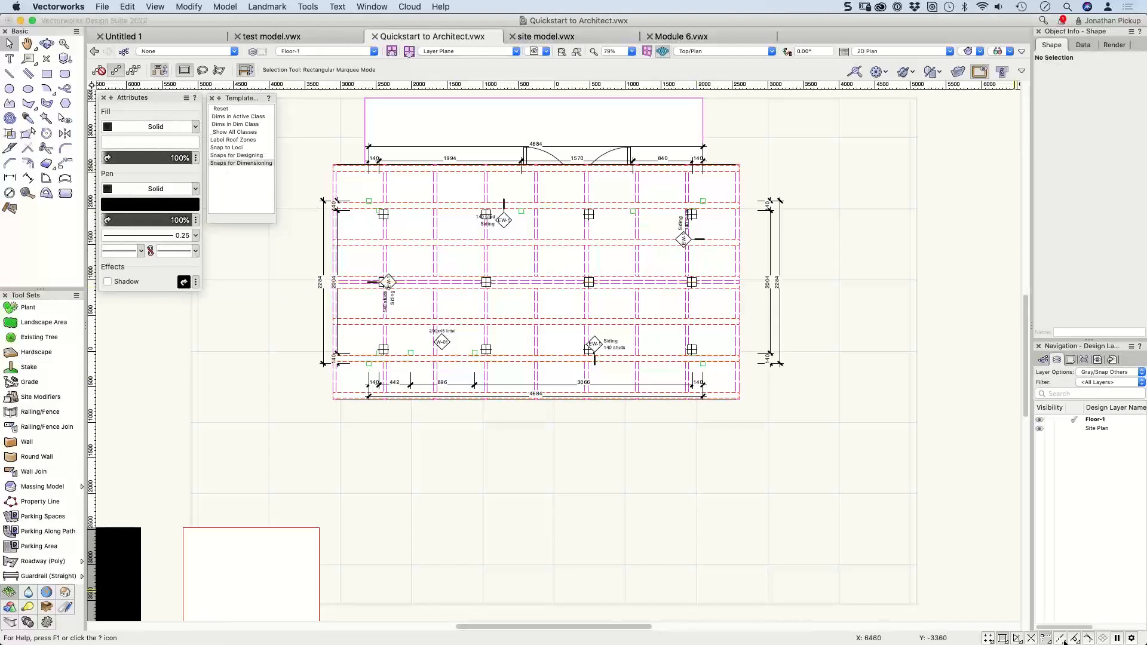
double_click(1003, 638)
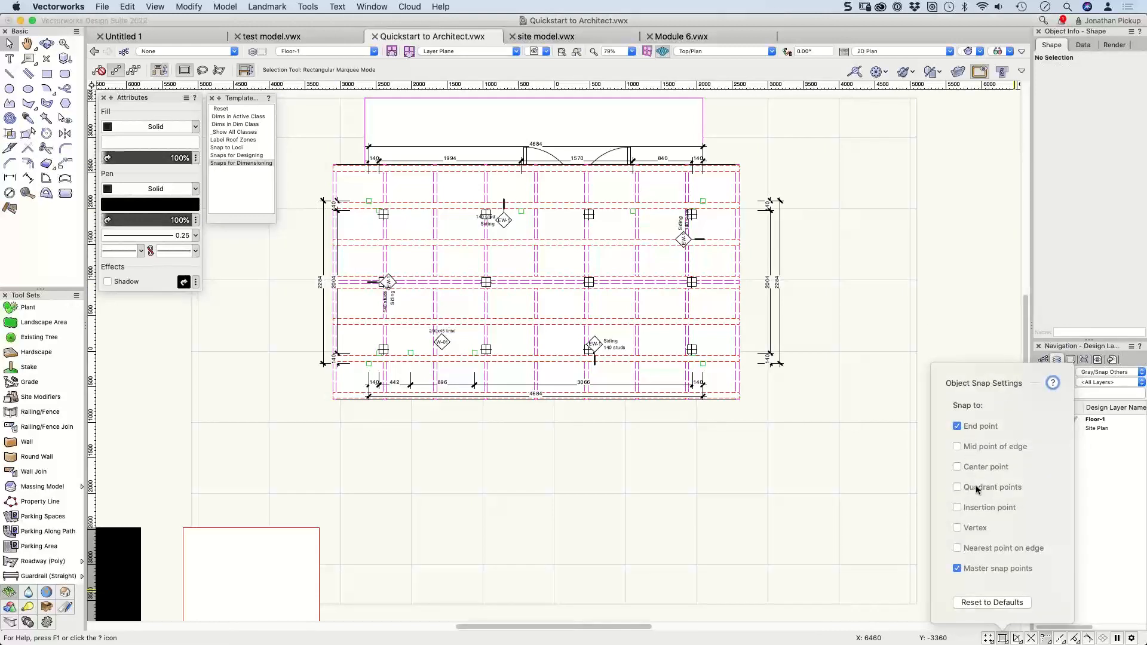
click(794, 483)
Step: Run the Snaps for Designing script and check which object snaps it enables
click(236, 155)
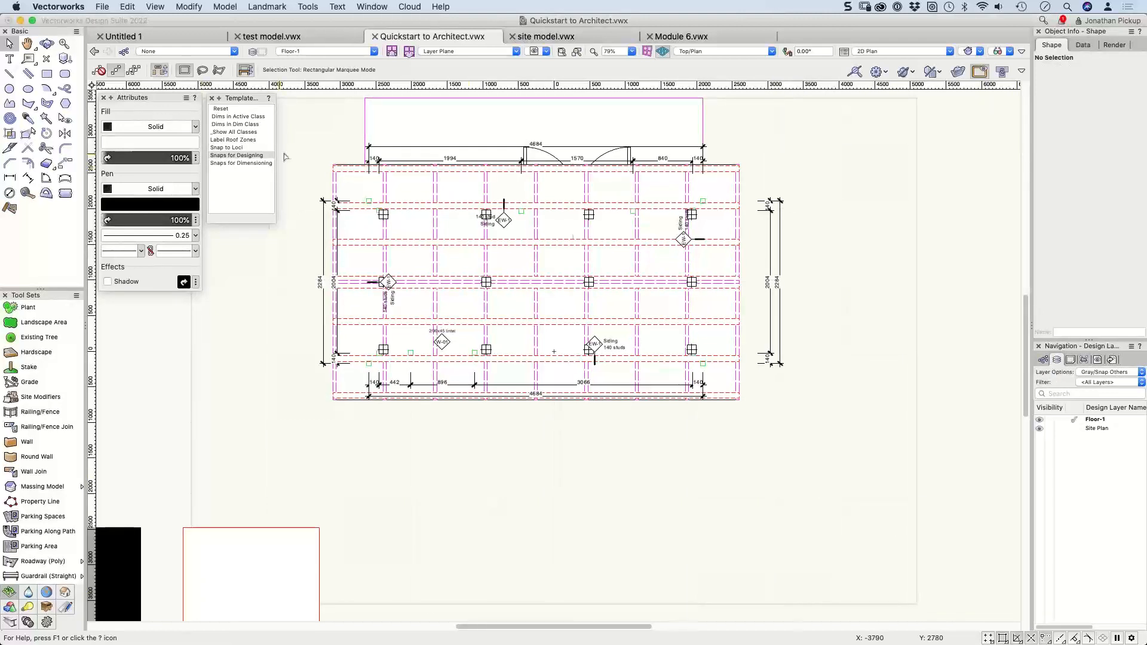
double_click(1003, 638)
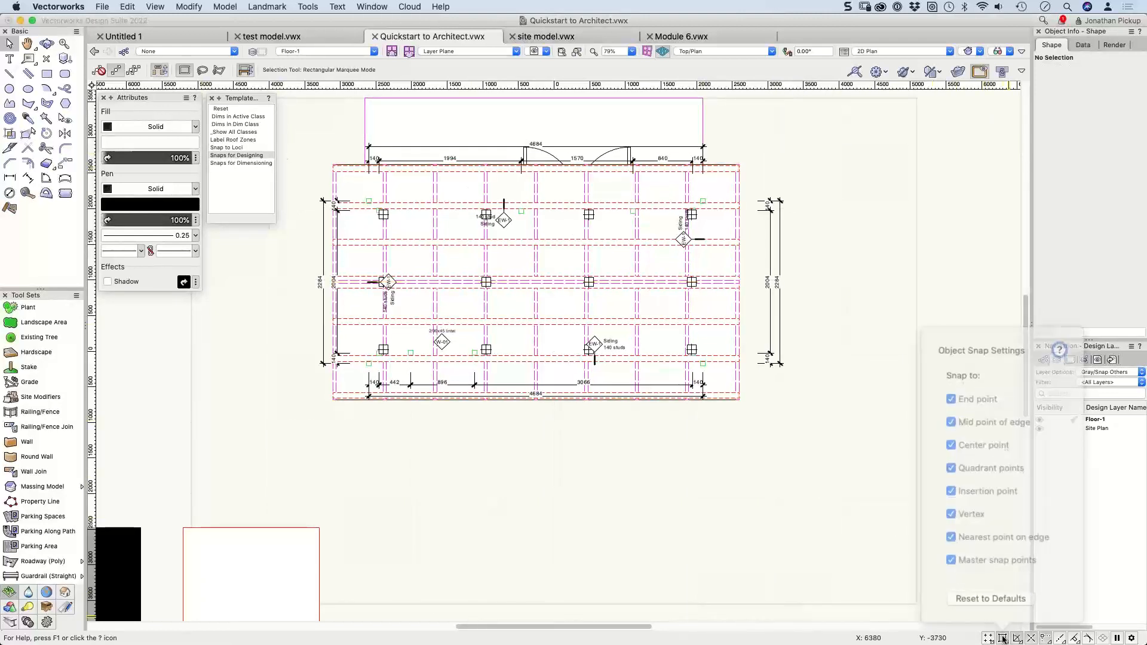
click(890, 344)
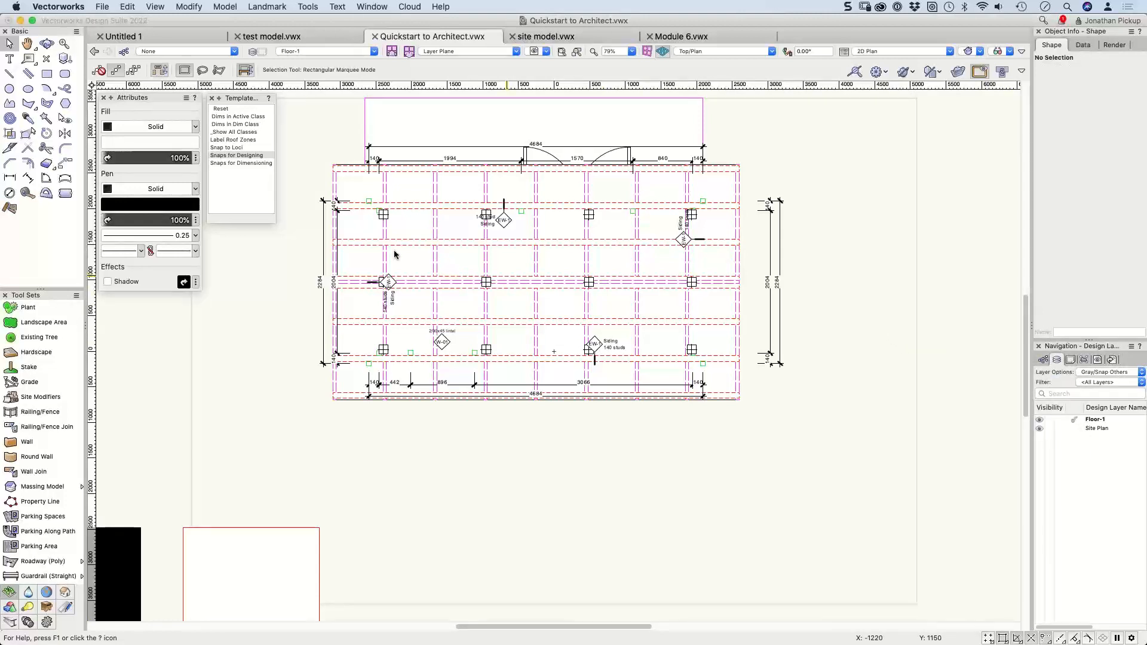
Step: Alternate between the Snaps for Dimensioning and Snaps for Designing scripts twice, ending with Snaps for Designing
double_click(220, 163)
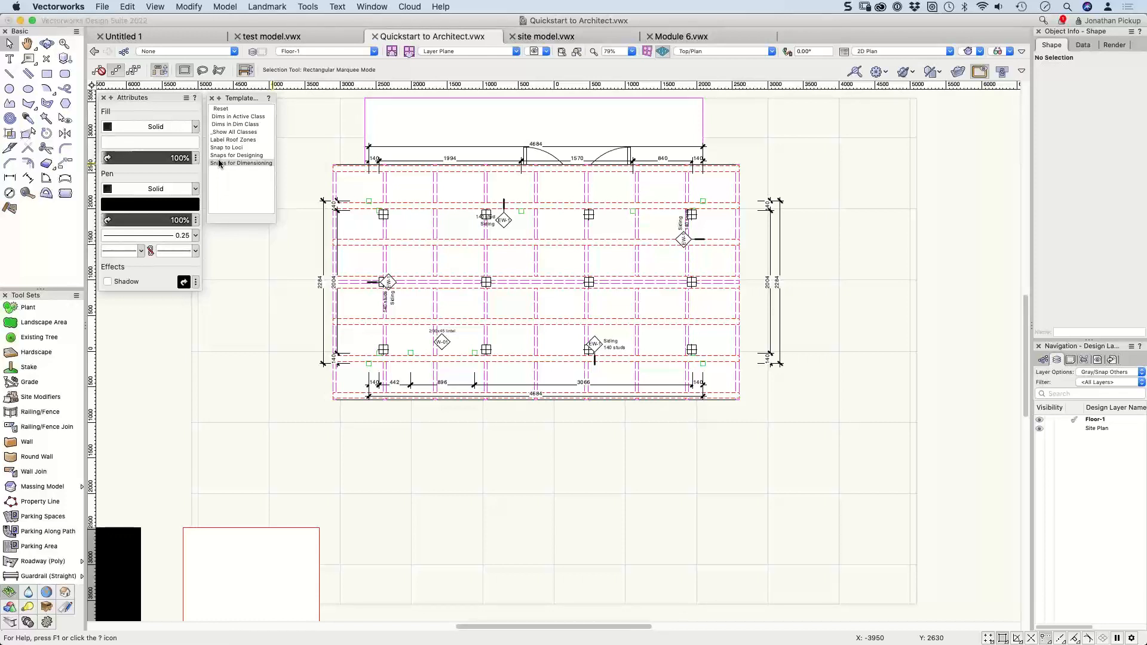
double_click(218, 156)
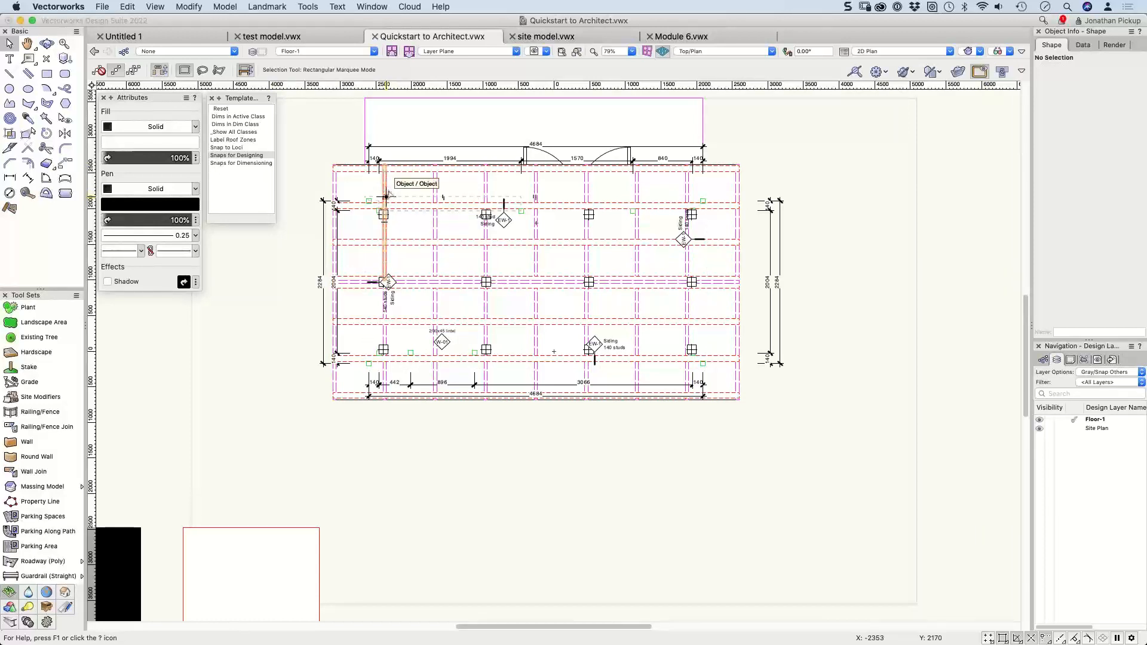
click(258, 163)
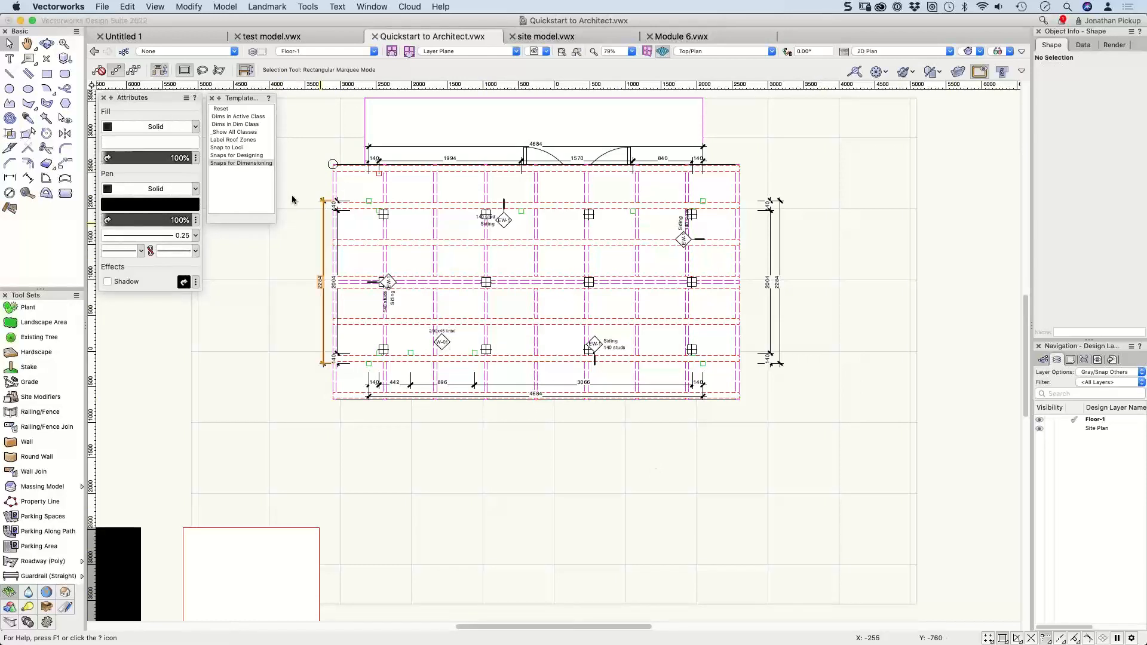
click(238, 156)
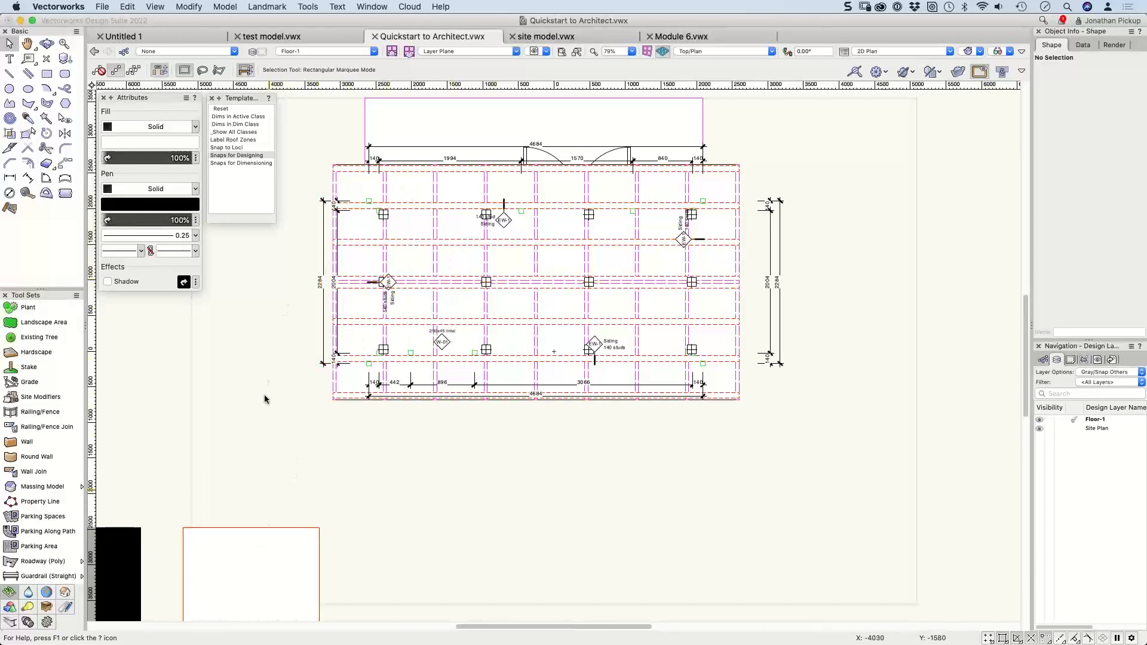
Step: Review the repeat command and recent commands offered for an empty area of the drawing
right_click(261, 360)
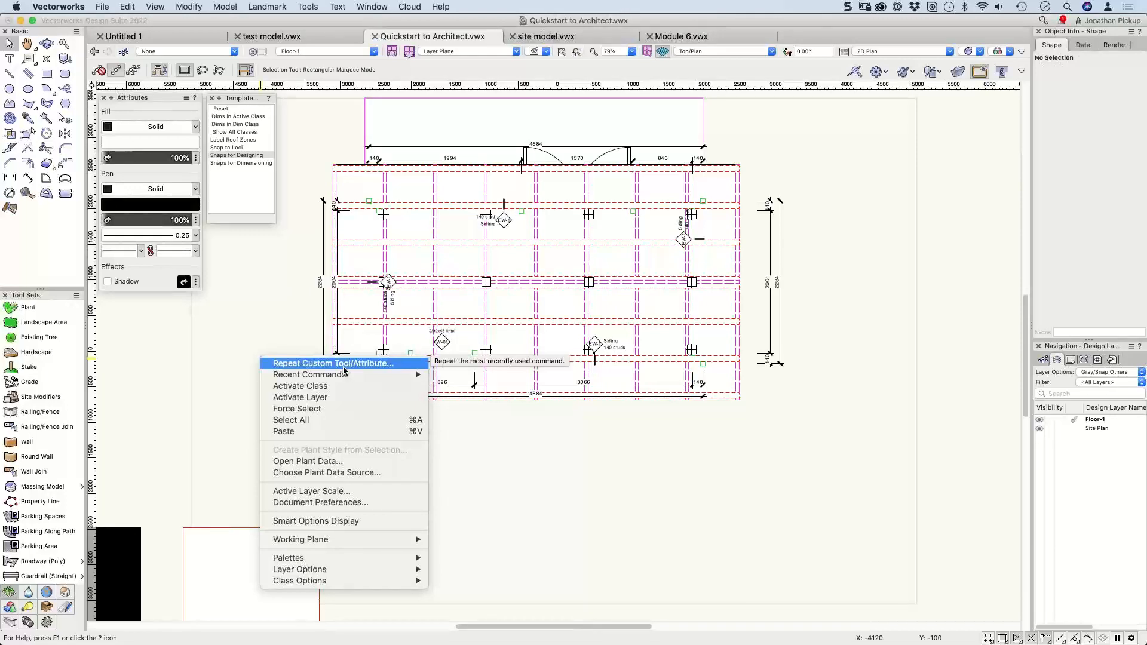
mouse_move(340, 378)
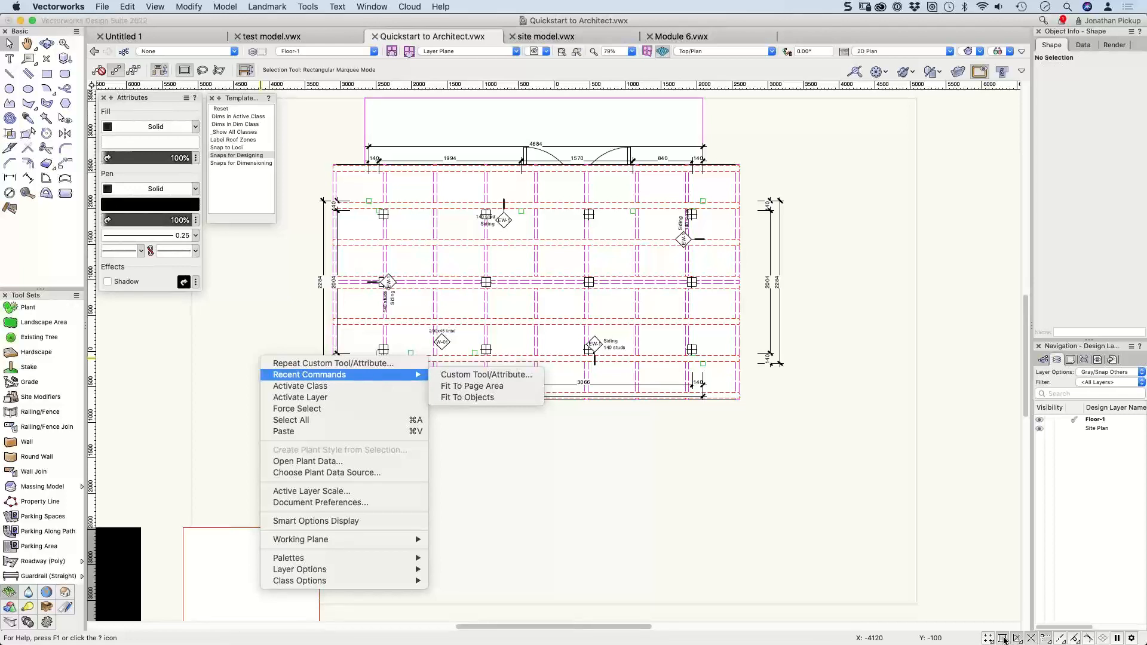
click(850, 549)
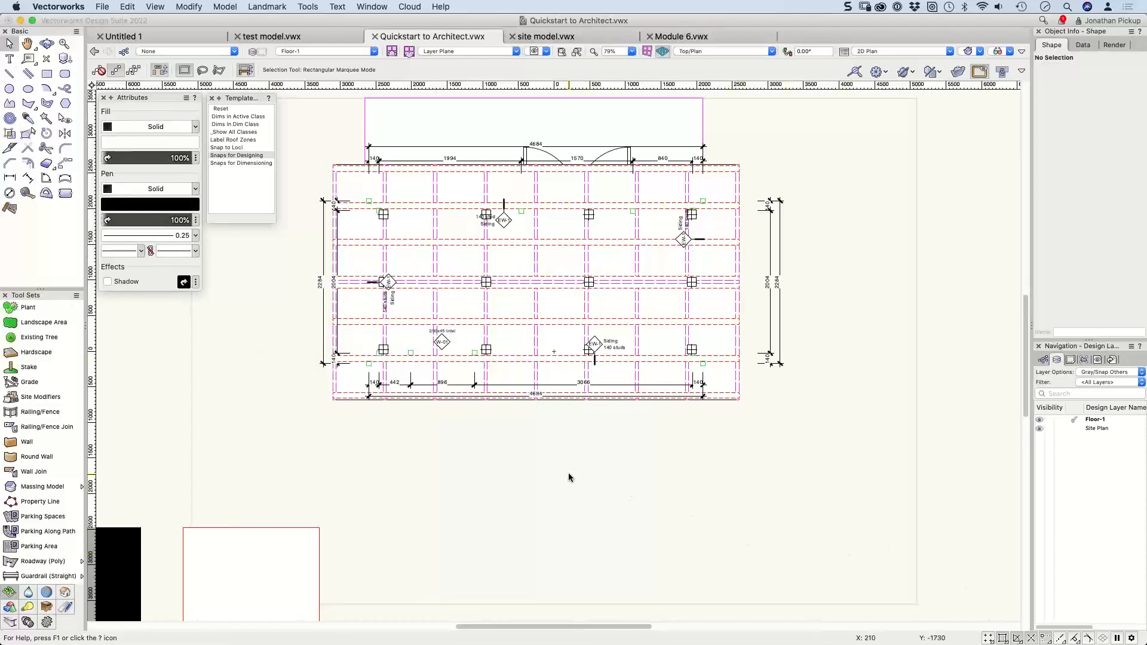
Step: Review the New Class options for creating a class from the attributes of the white square below the plan, without creating one
click(495, 320)
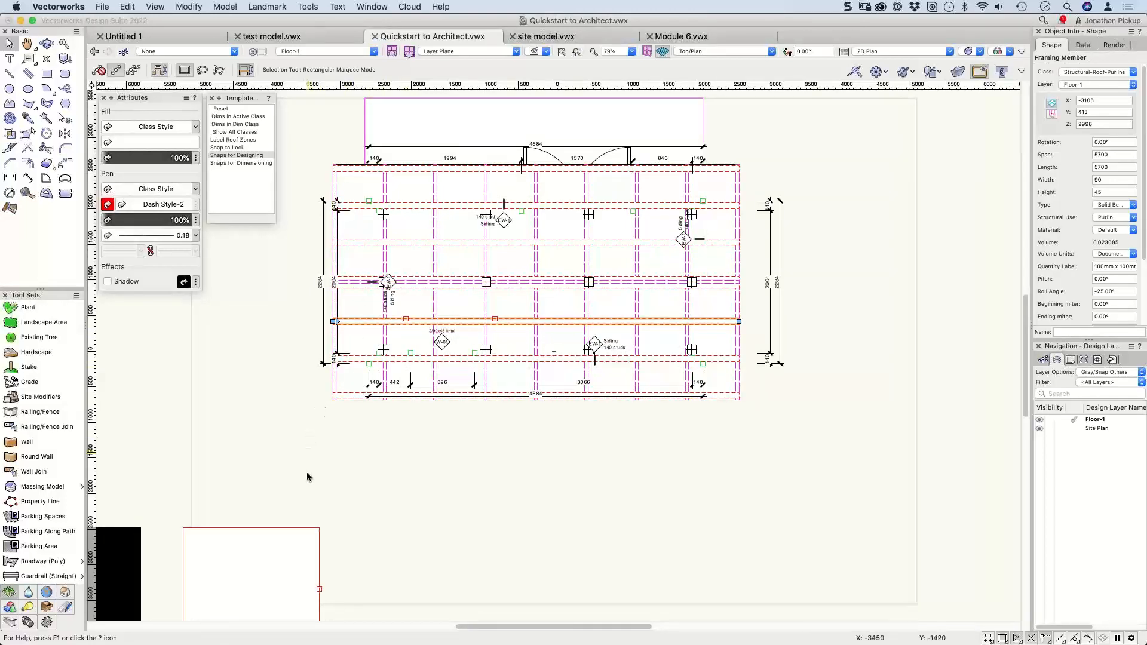
key(space)
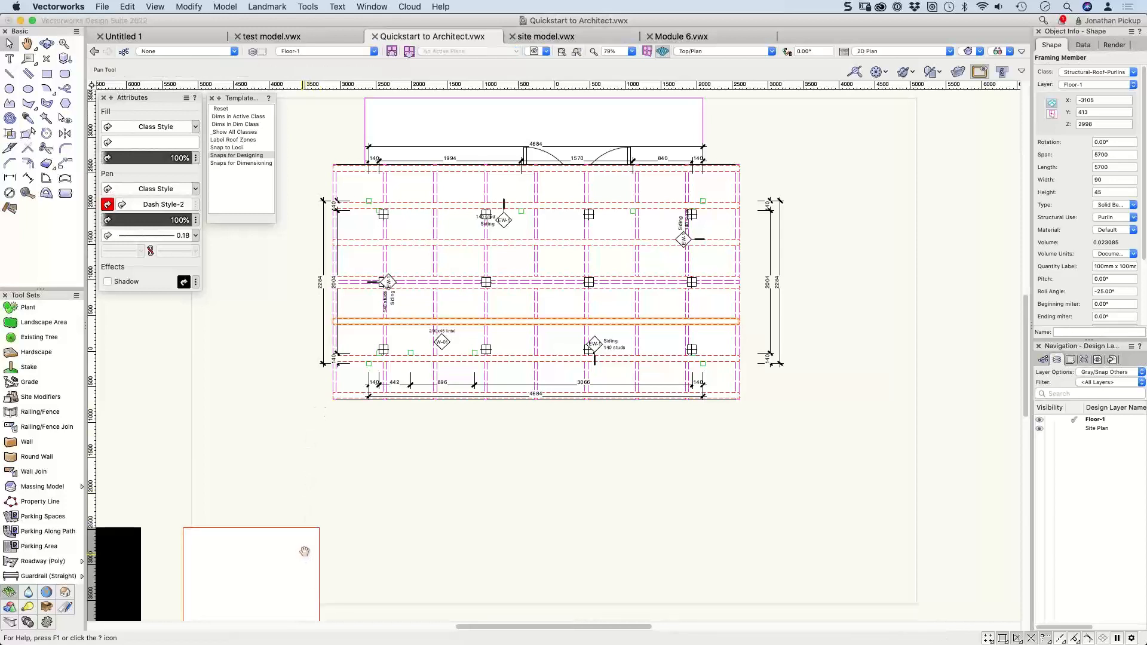
drag(304, 551, 472, 384)
click(471, 385)
right_click(471, 385)
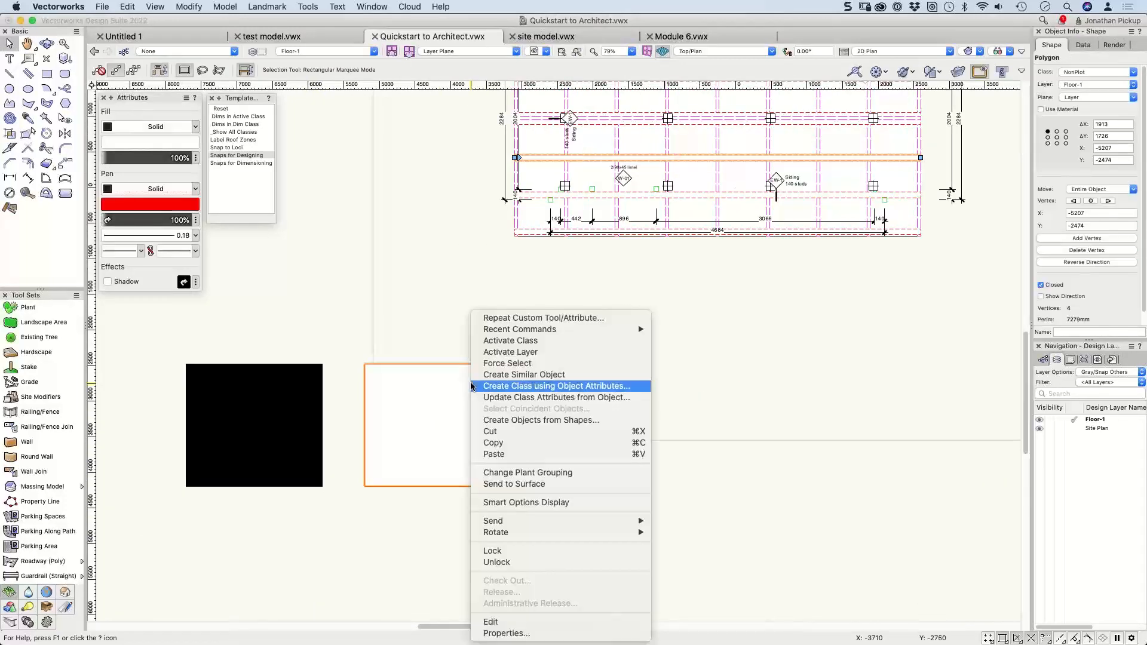
click(581, 387)
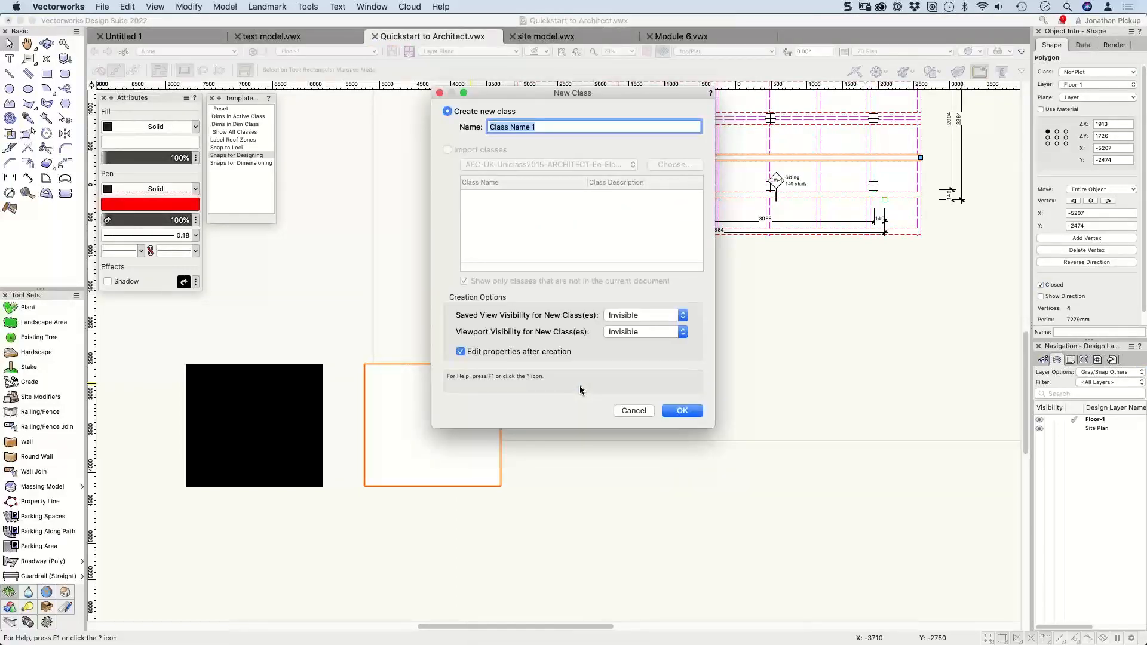
click(633, 410)
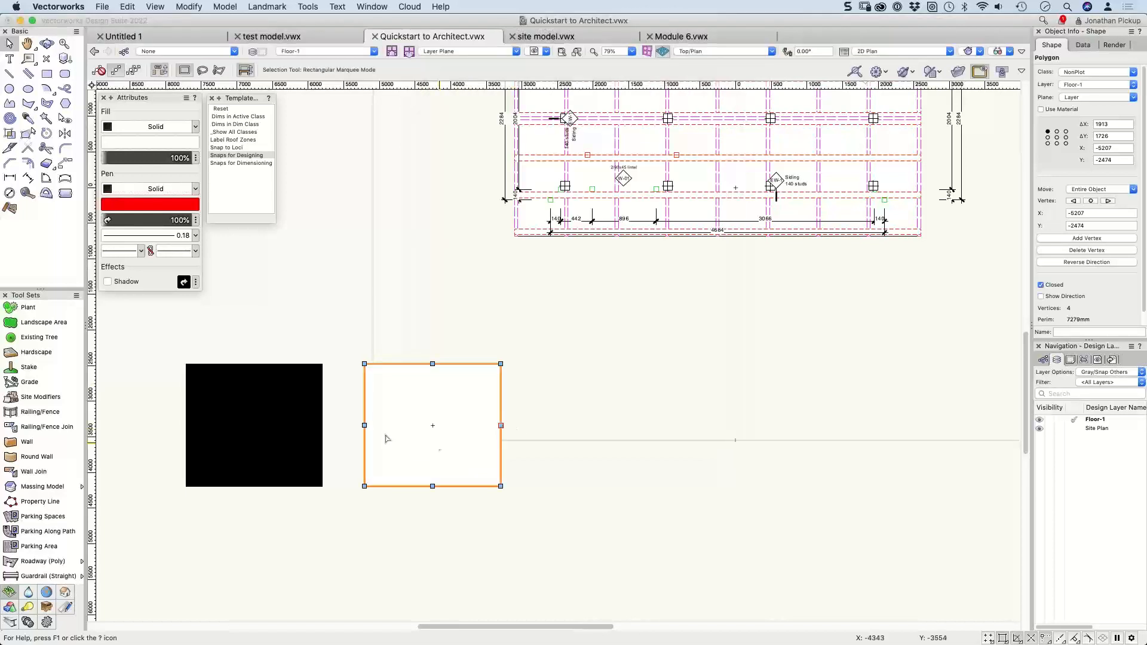
right_click(293, 398)
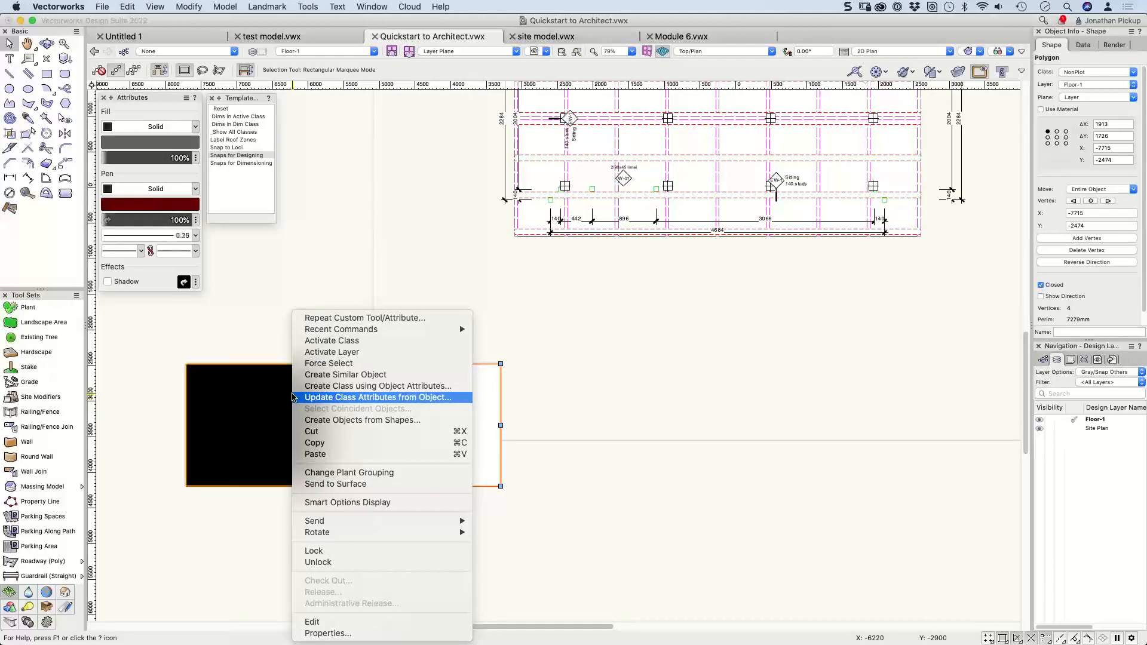
key(Escape)
mouse_move(450, 386)
middle_down()
mouse_move(394, 425)
mouse_move(410, 417)
middle_up()
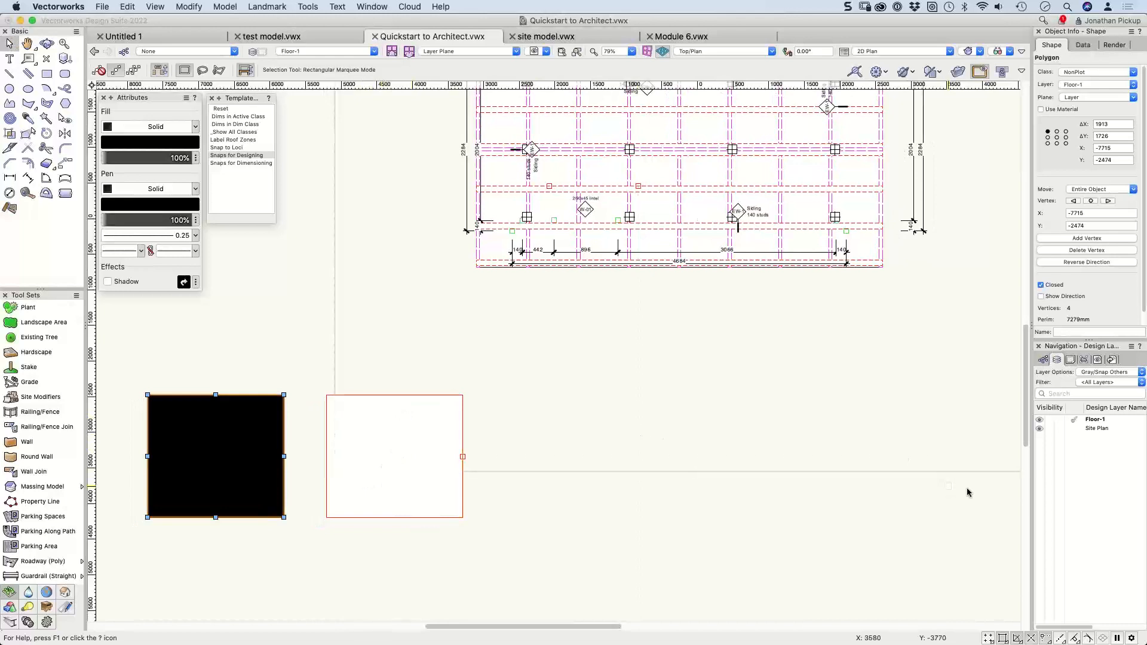
Step: Update the Structural-Roof-Purlins class with the white square's fill, pen and drop shadow attributes, and assign the square to that class
right_click(423, 412)
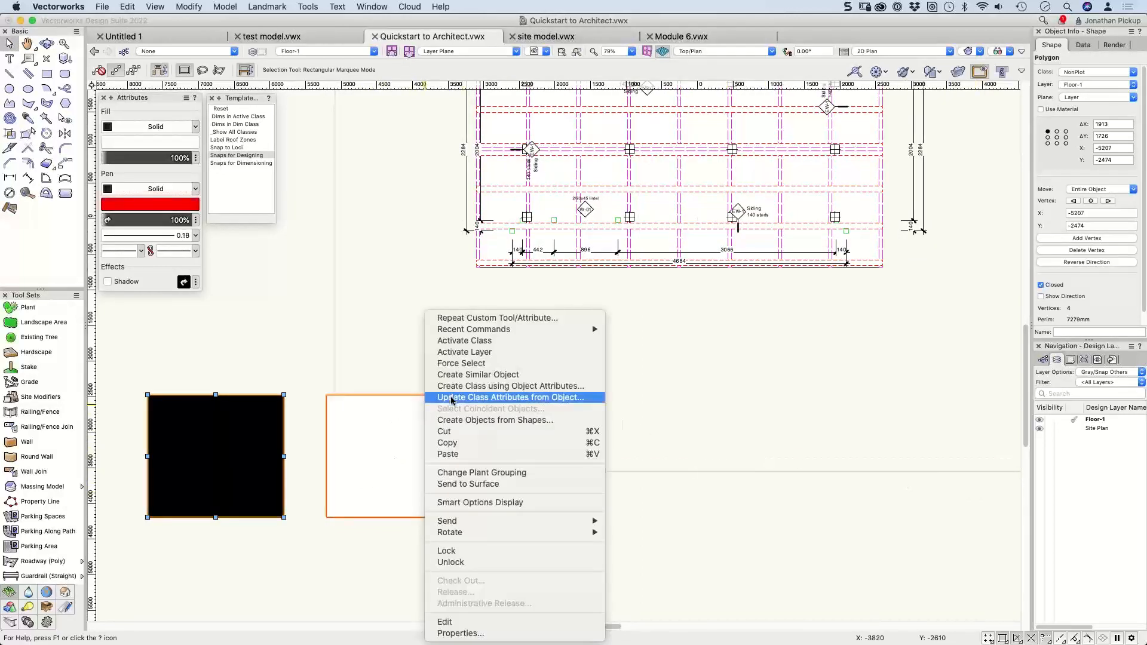
click(452, 399)
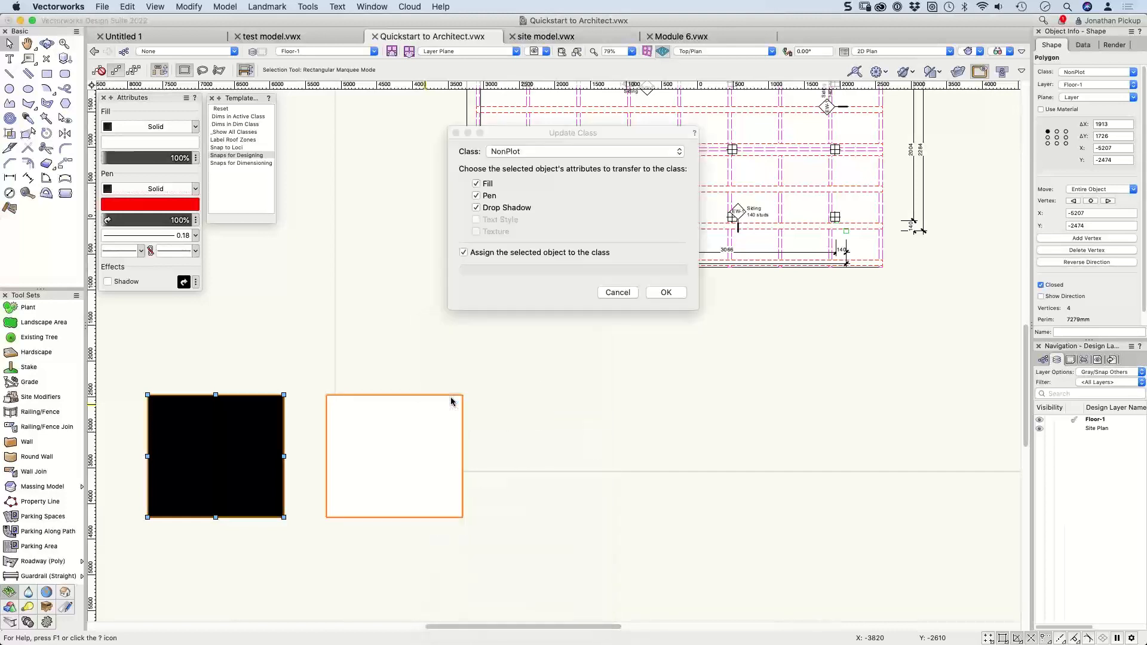
click(554, 152)
scroll(520, 359, down, 2)
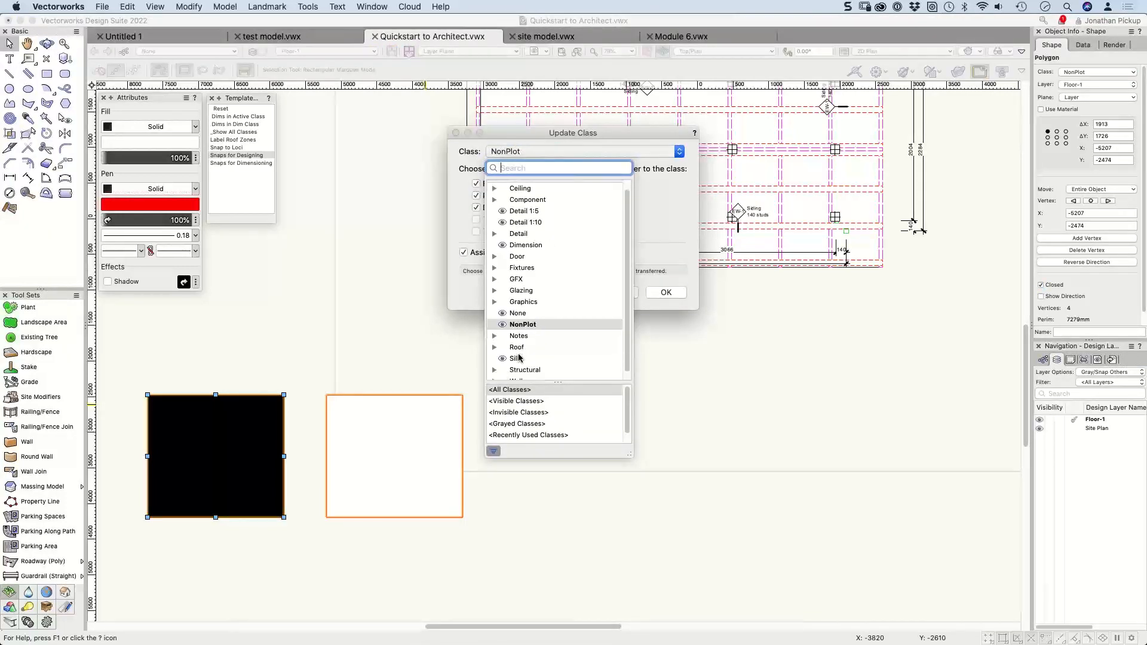
click(494, 362)
scroll(501, 365, down, 1)
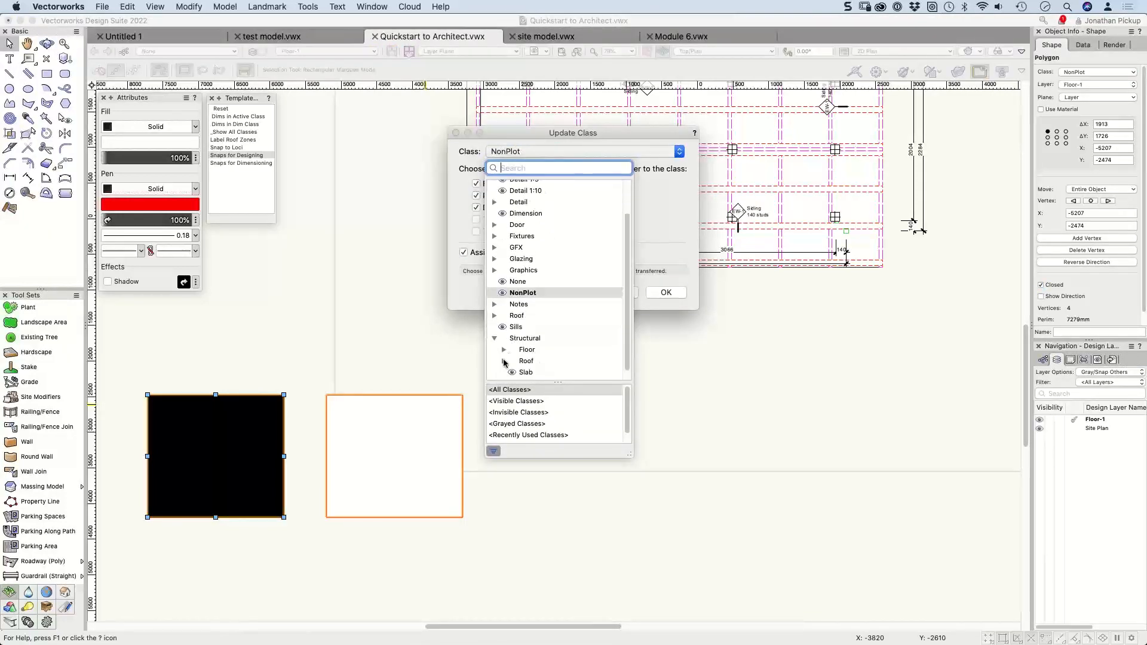
click(504, 361)
scroll(505, 361, down, 1)
click(539, 347)
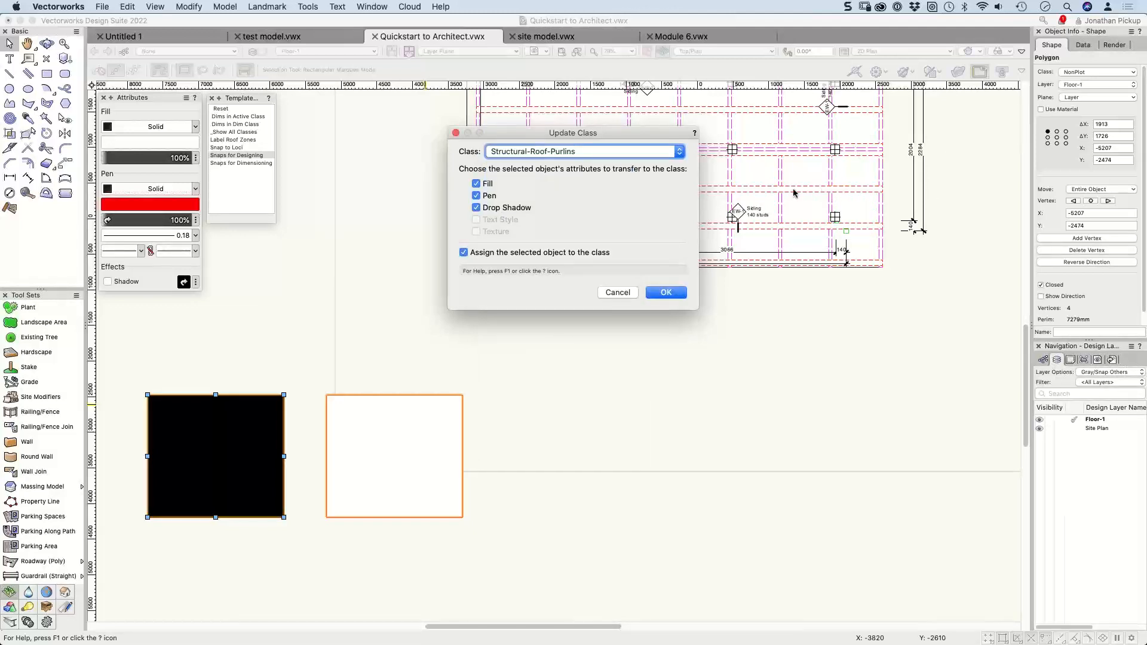
click(665, 292)
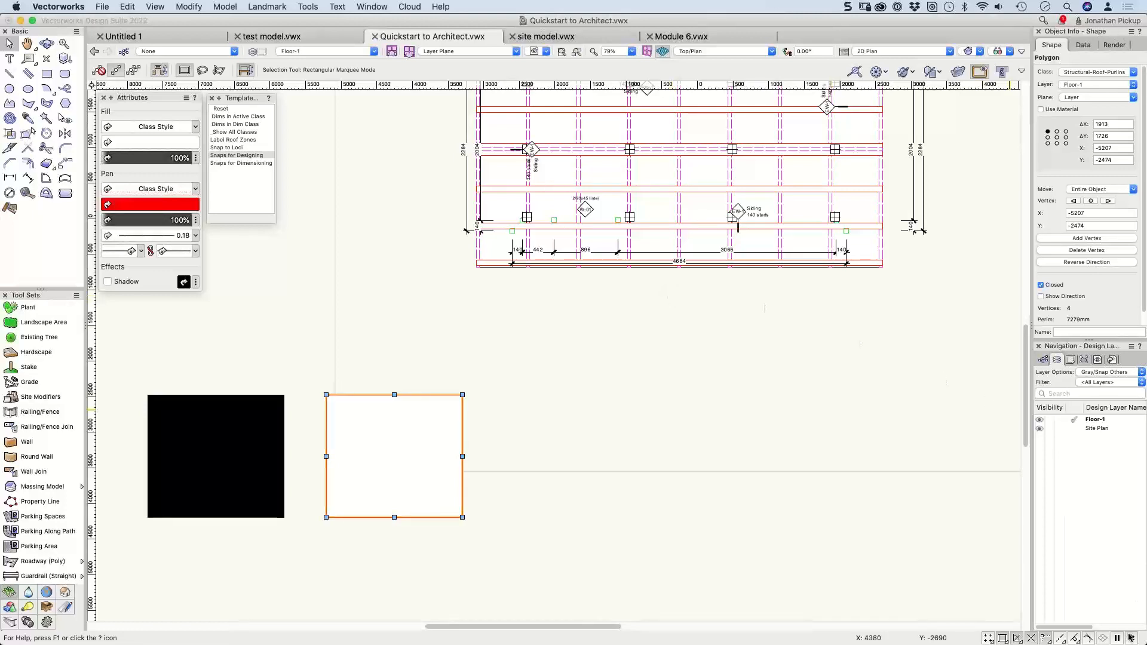
Step: Review the General Snapping Settings and the light-background interface elements in the Interactive Appearance Settings
click(1131, 638)
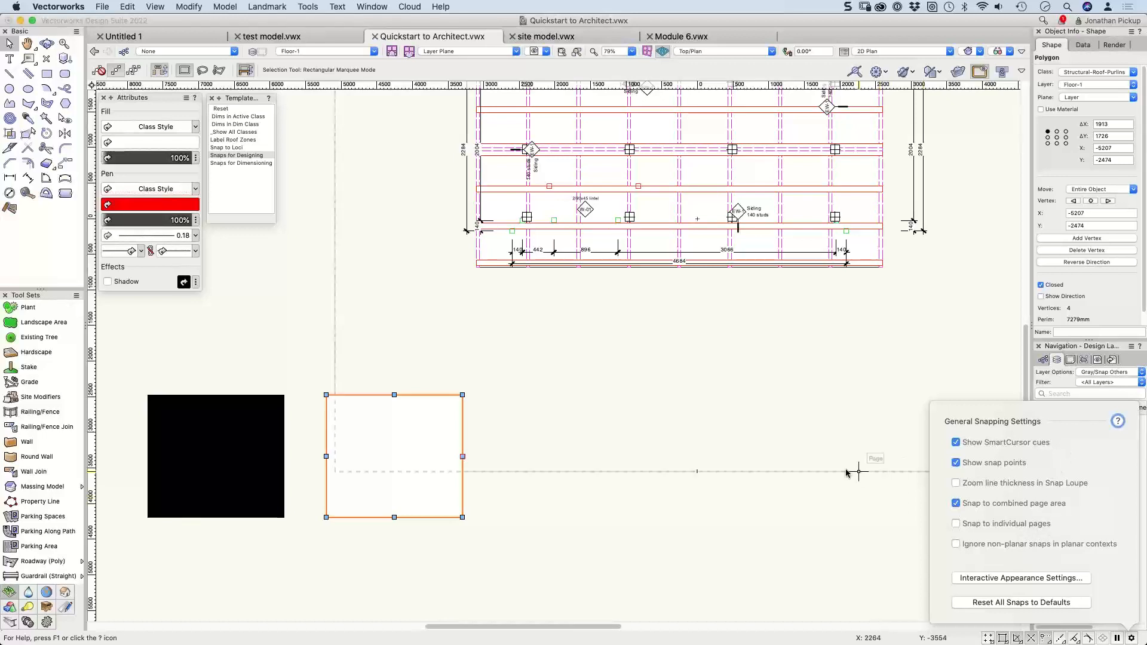
click(1131, 638)
click(1131, 638)
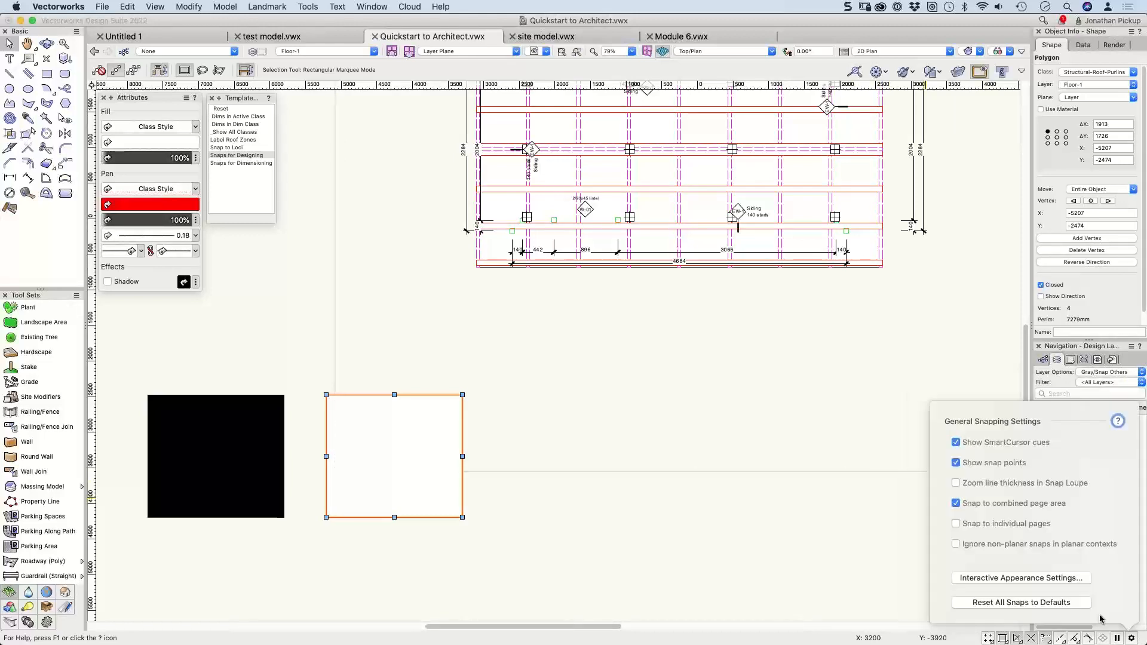
click(1060, 576)
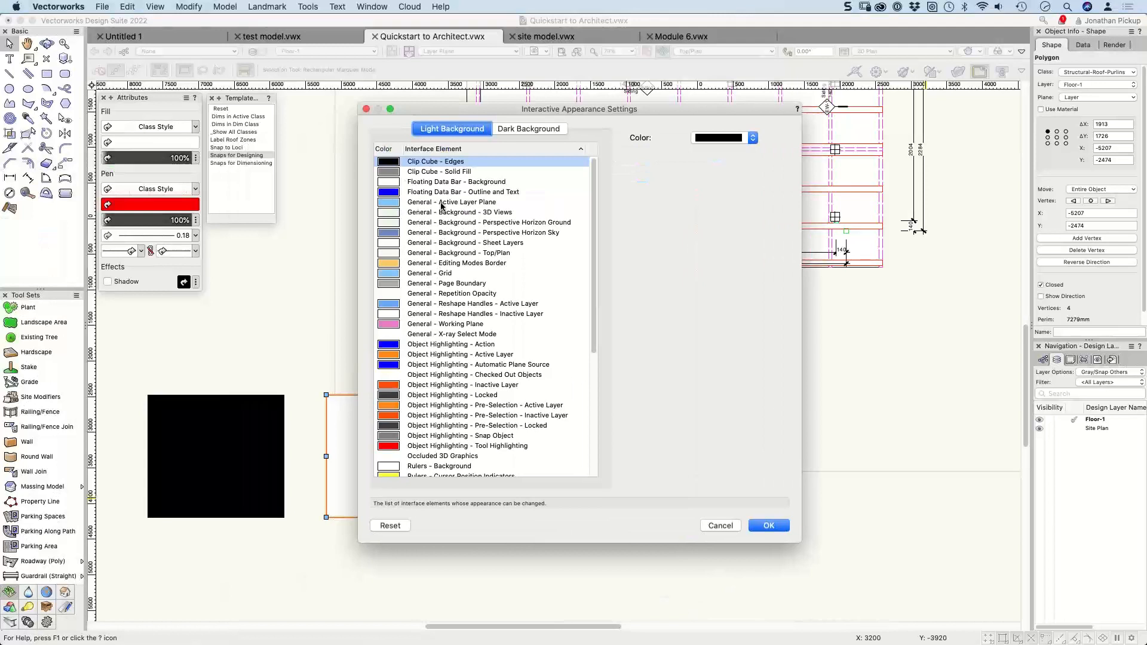
scroll(442, 206, down, 7)
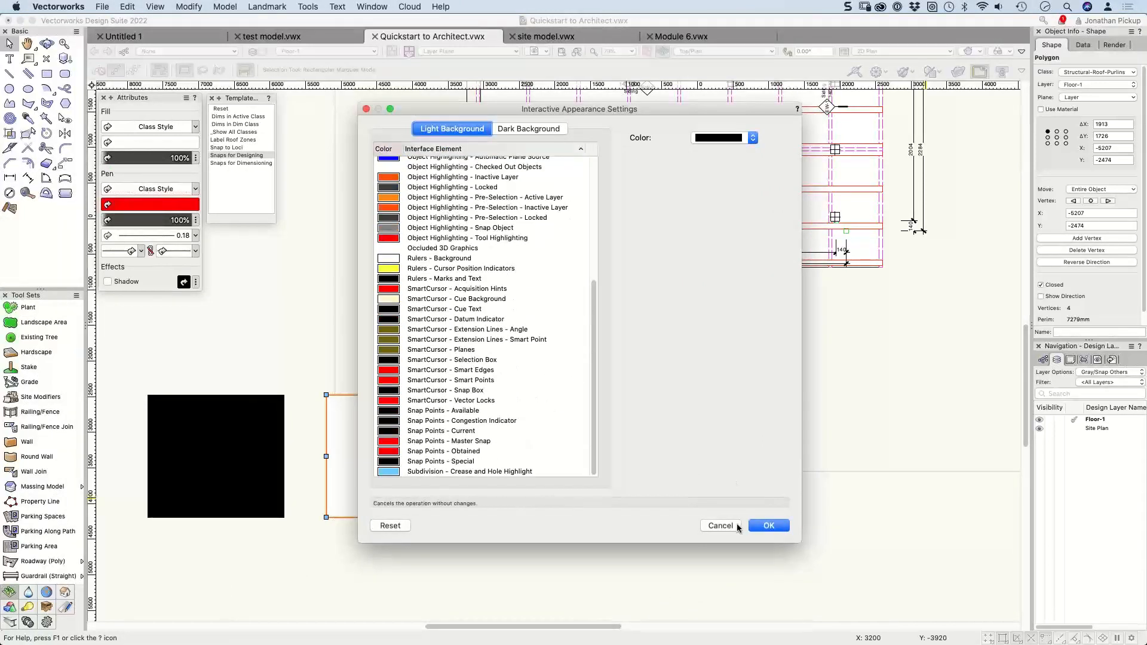
click(770, 525)
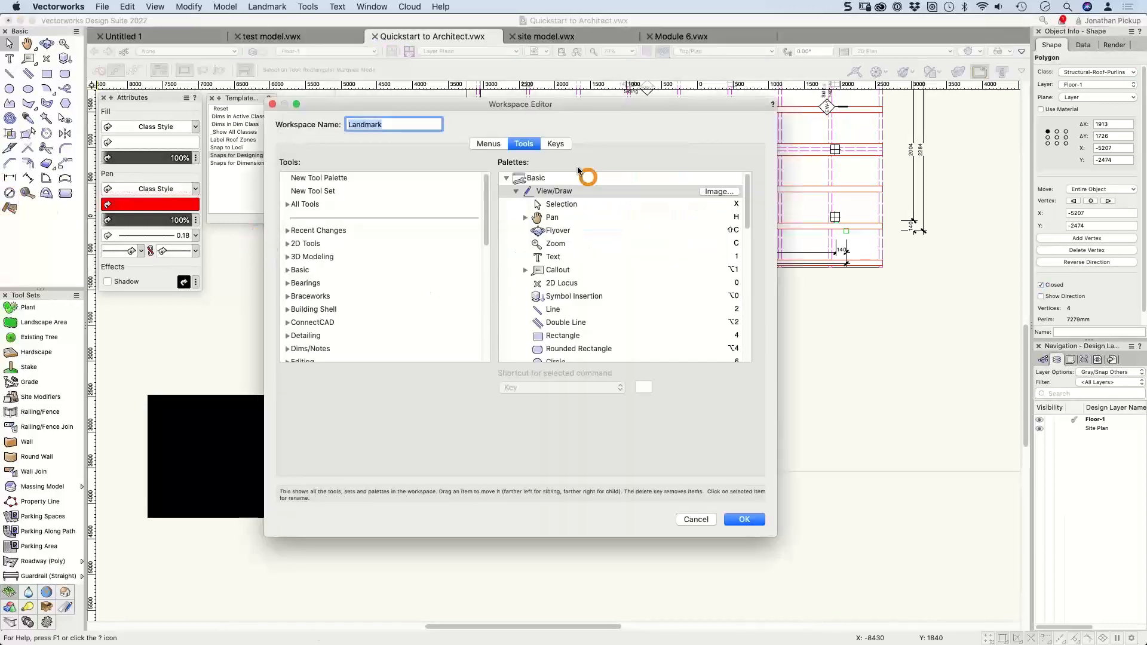
Step: Review the snapping keys in the Workspace Editor, trying A as the Snap To Object shortcut, and discard the workspace changes
click(552, 143)
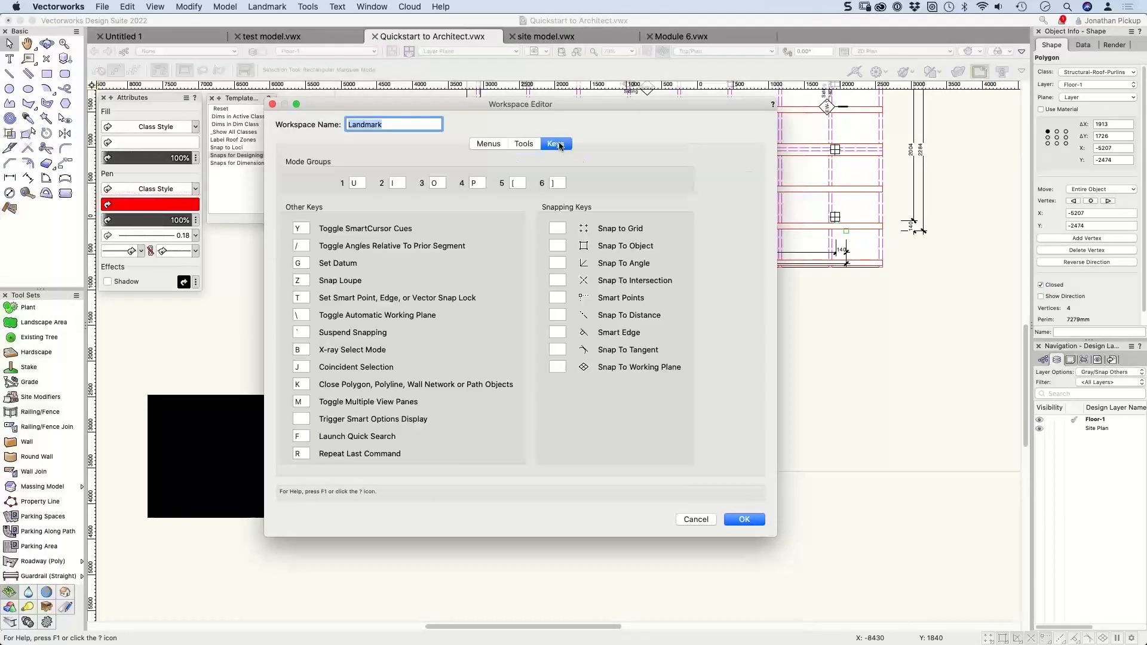
click(557, 229)
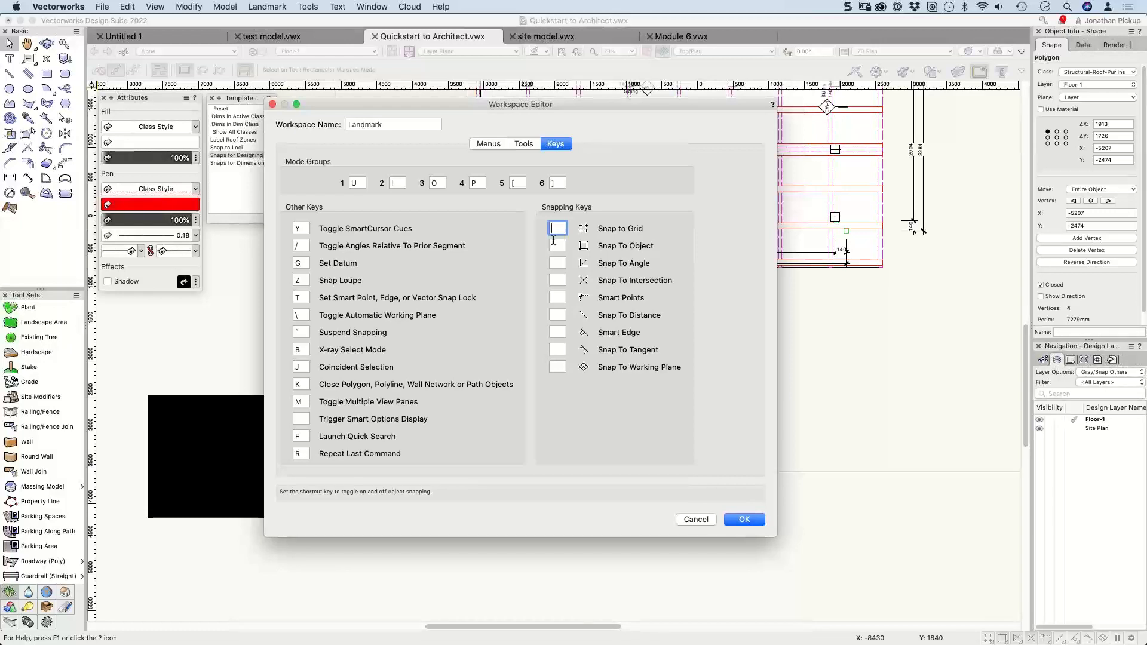
key(Tab)
text(A)
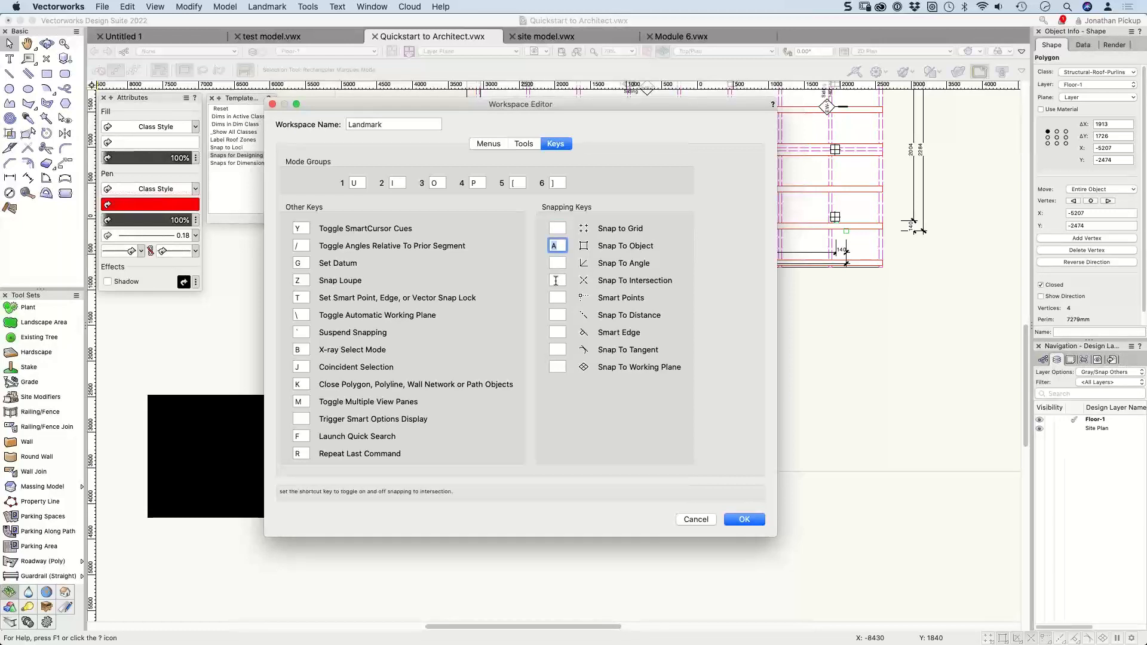
click(557, 280)
click(555, 246)
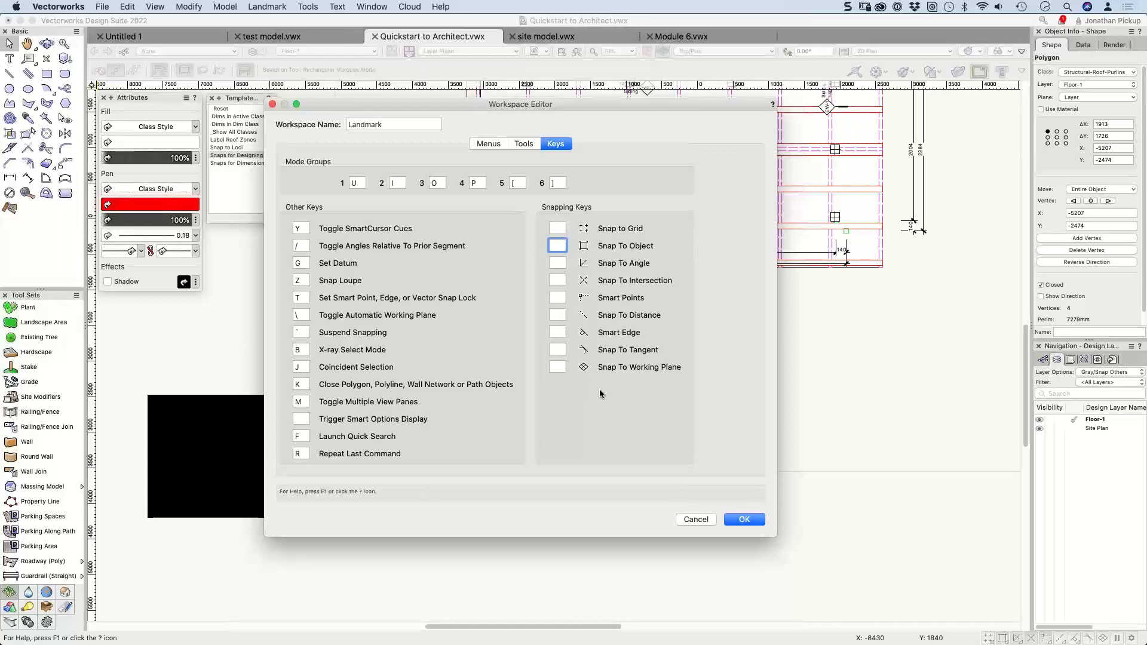
click(701, 519)
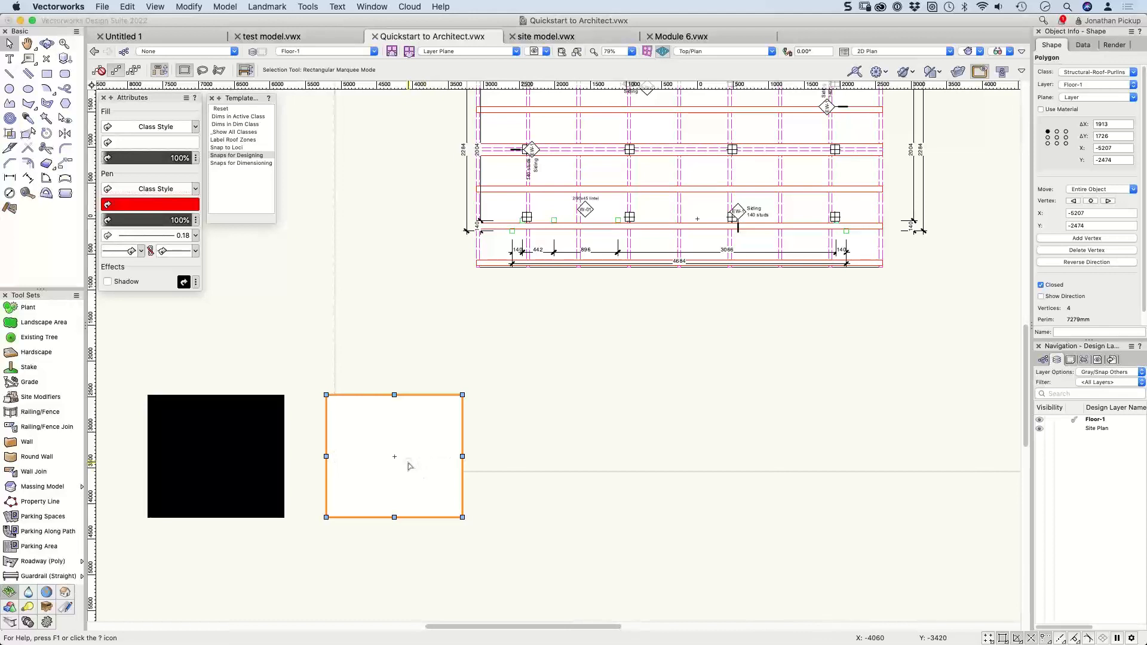
Step: Reshape the white square in Move Edges Preserve Area mode into an upright rectangle about 1485 by 2225 mm
click(28, 134)
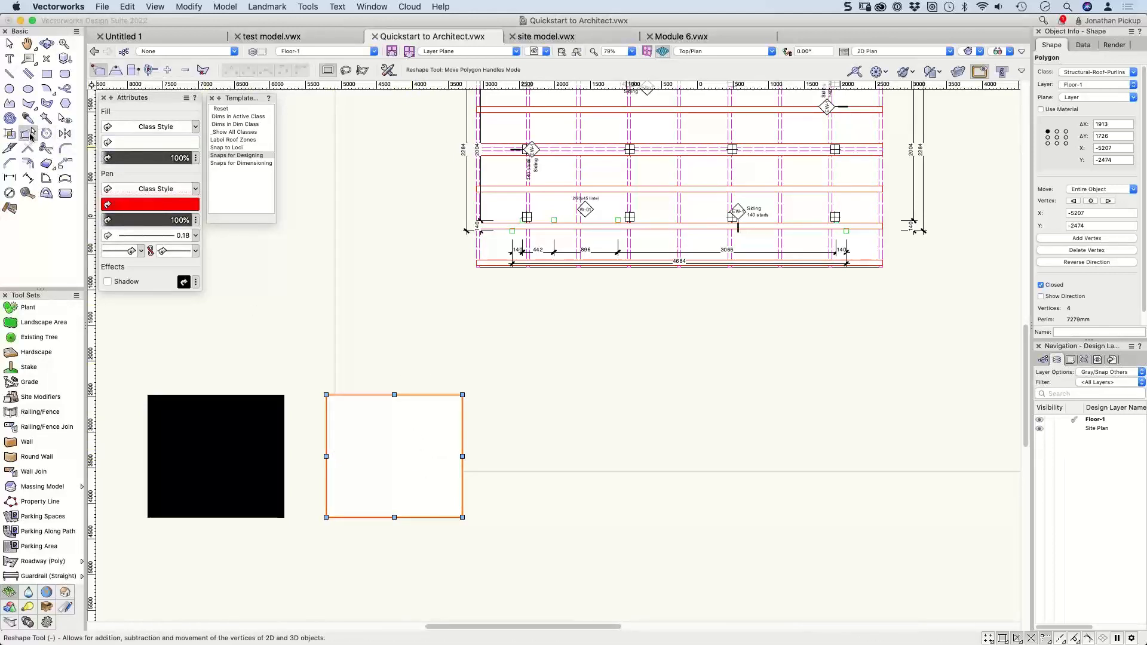
click(116, 72)
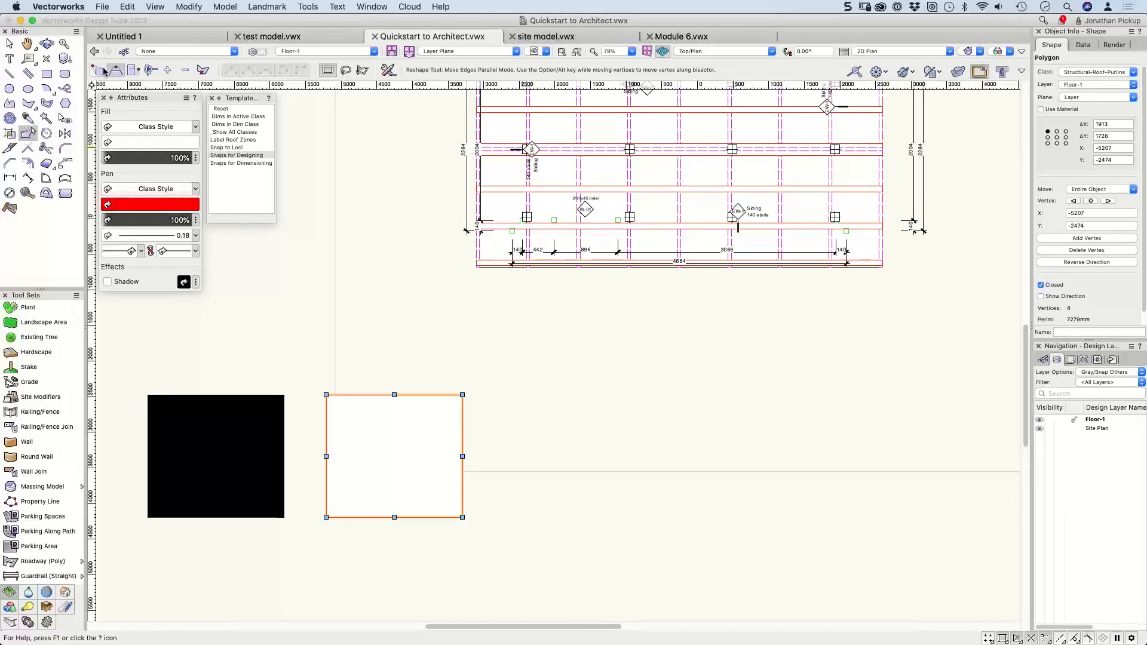
click(133, 70)
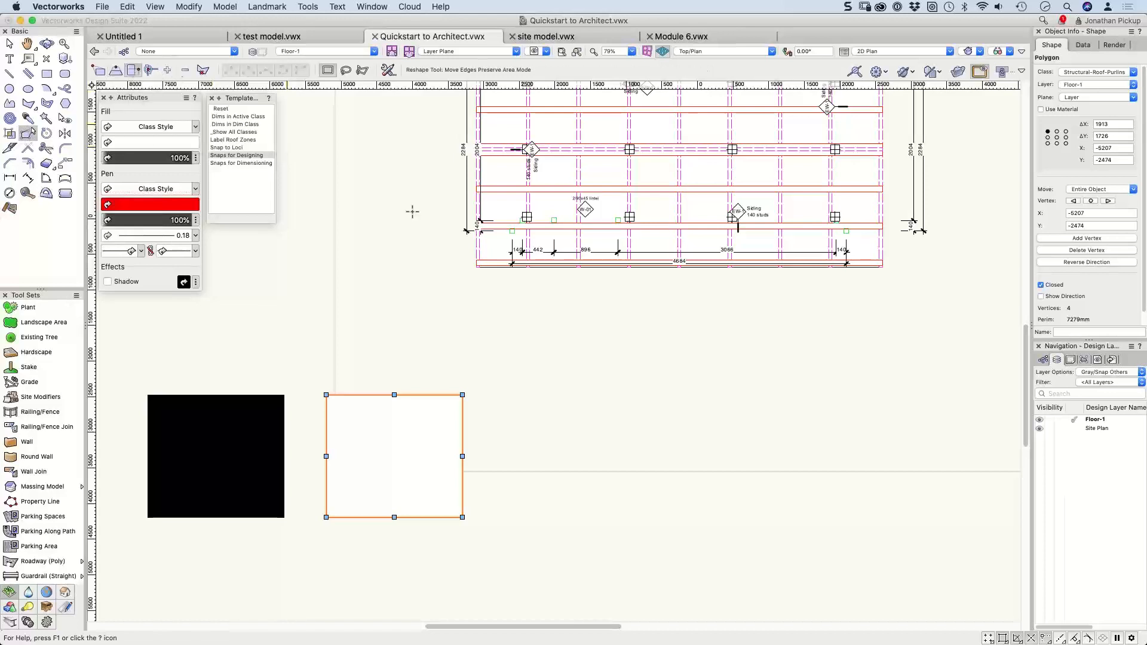
drag(463, 456, 639, 457)
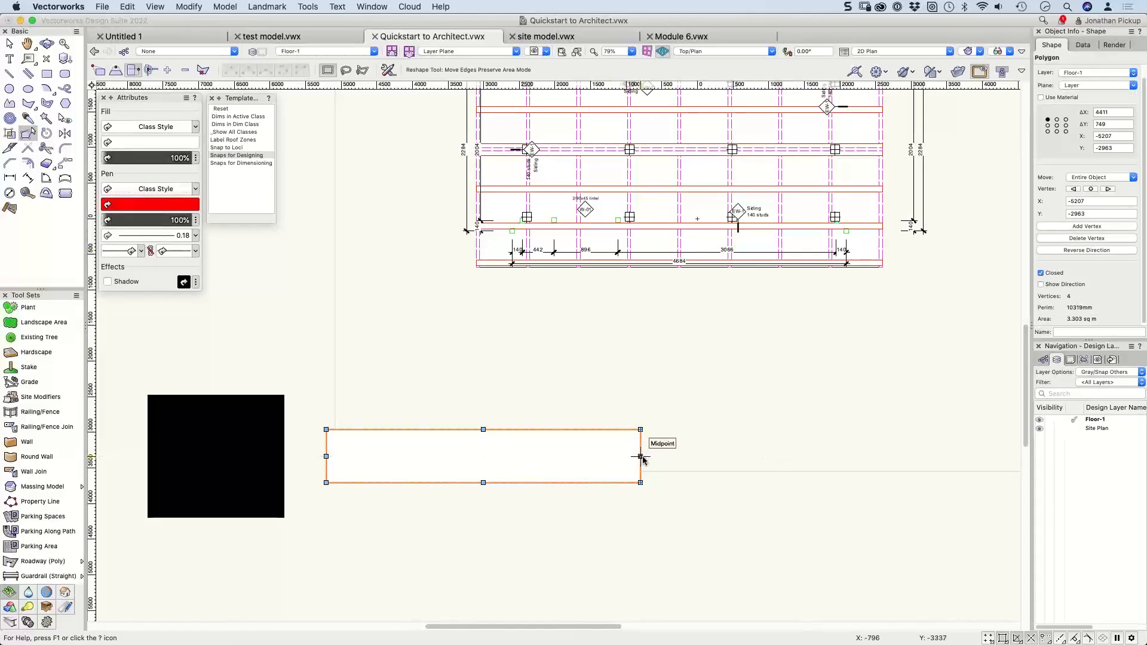
drag(641, 457, 405, 386)
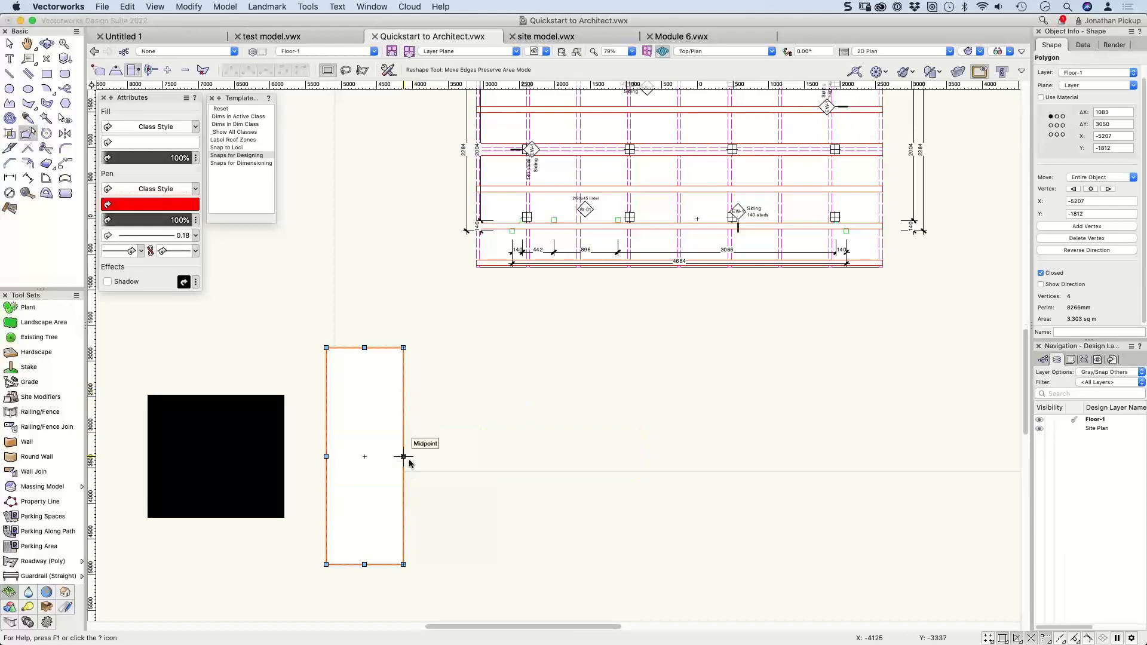
drag(403, 457, 508, 471)
drag(507, 410, 452, 343)
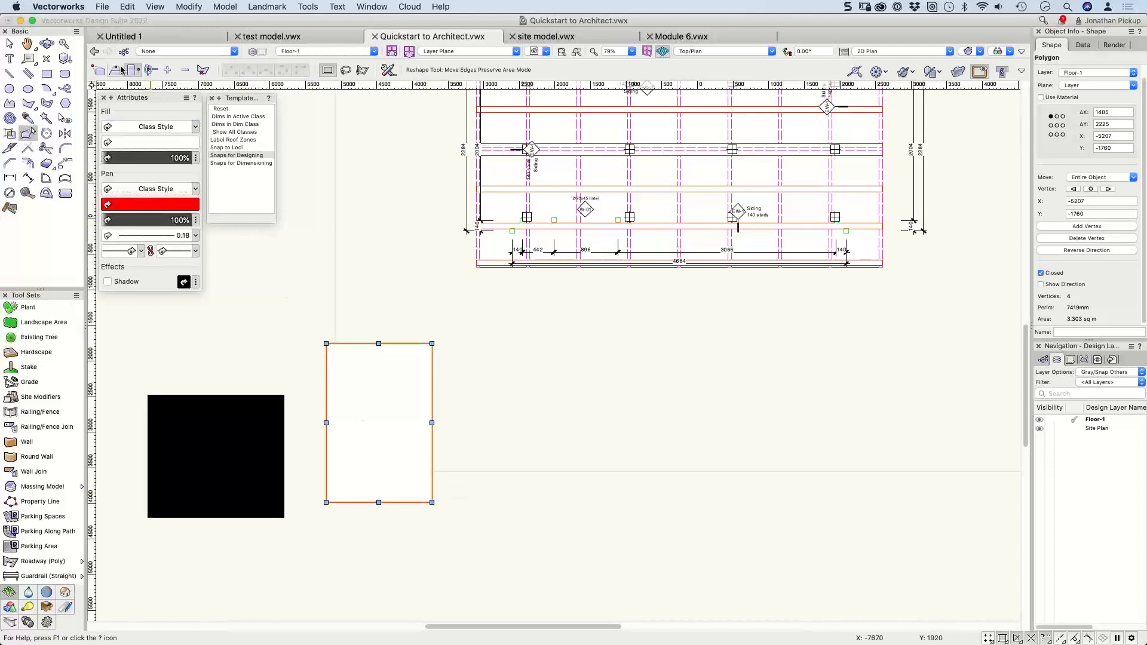
Step: Move the white rectangle's lower-right vertex inward in Move Polygon Handles mode, and undo the reshape
click(99, 70)
drag(432, 503, 412, 503)
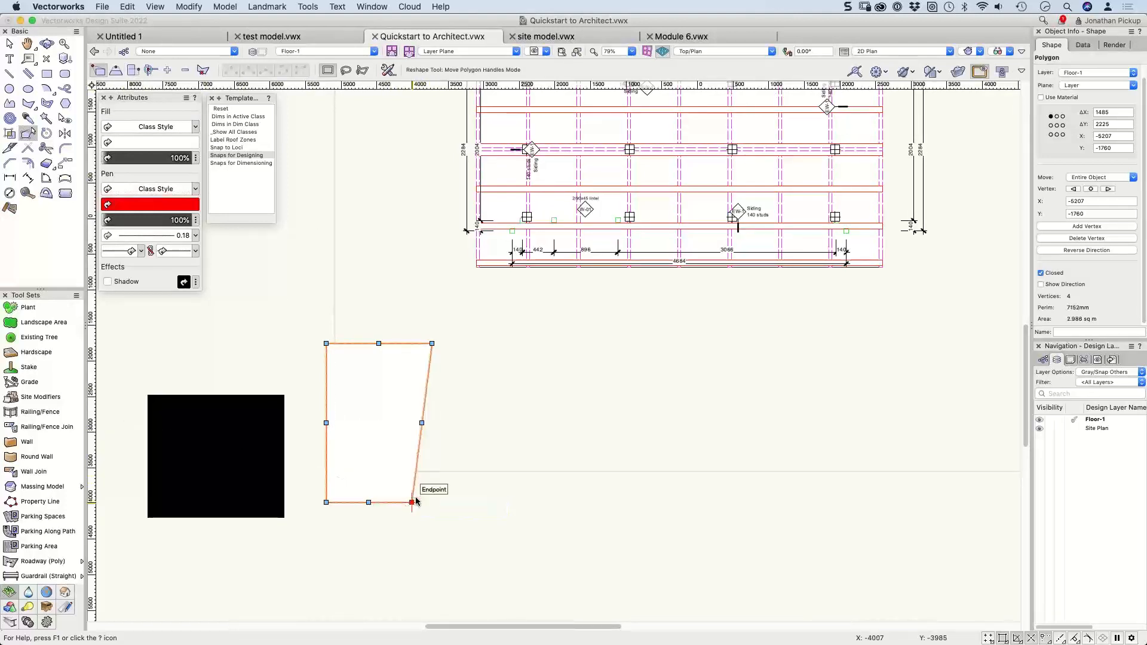
click(134, 70)
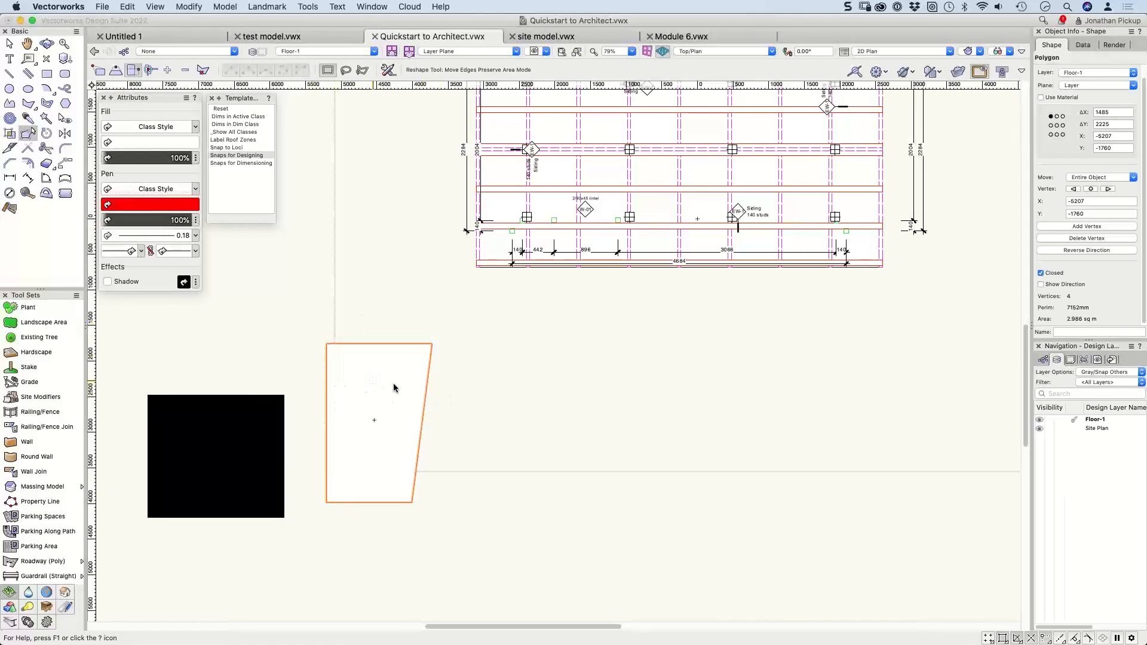
key(super+z)
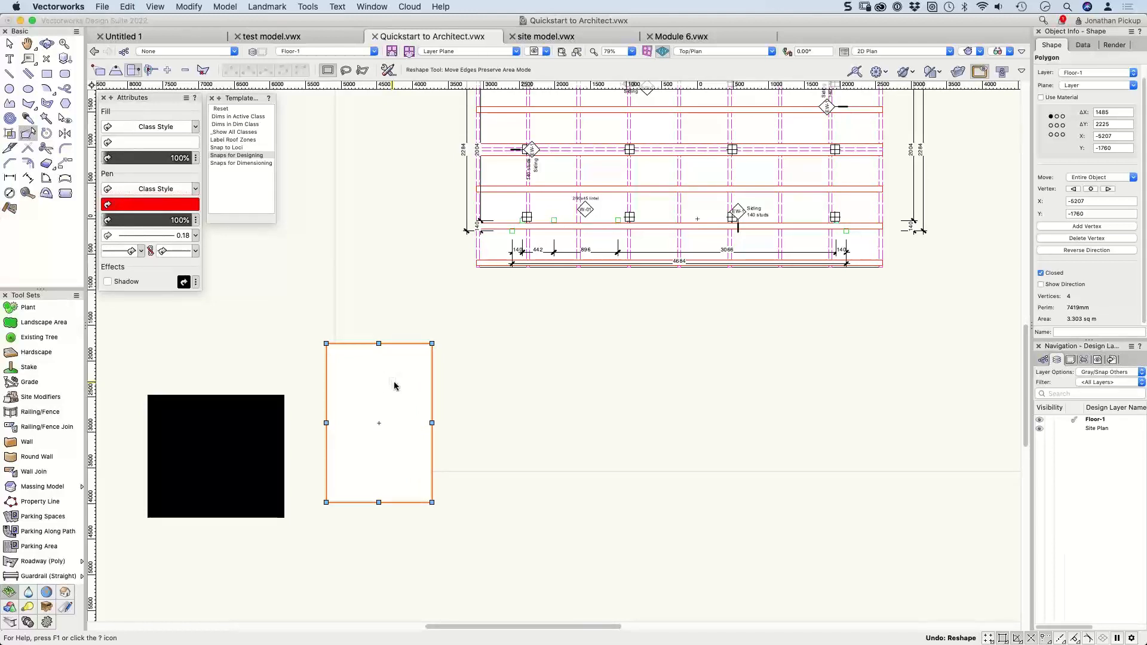
Step: Reshape the white rectangle with its area preserved to about 2261 by 1461 mm, meeting the black square's right edge
drag(432, 502, 285, 517)
drag(349, 344, 284, 413)
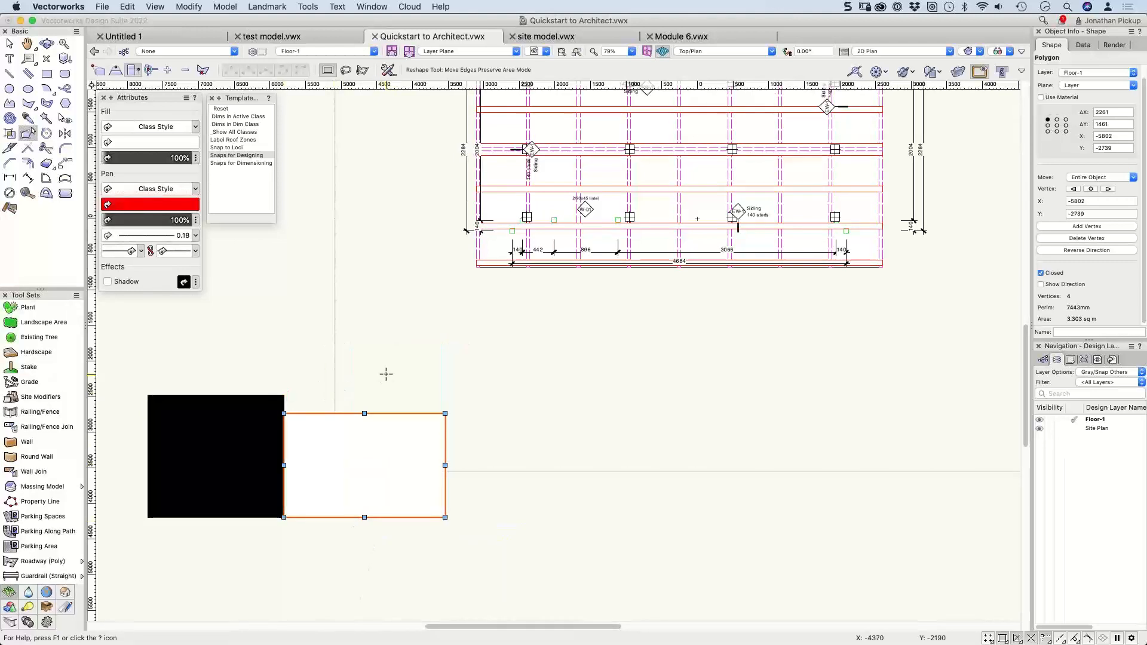
click(318, 467)
click(351, 473)
Step: Try scaling the white rectangle symmetrically to an area of 4 sq m, review the entire-drawing and by-distance options, and cancel the scaling
click(187, 7)
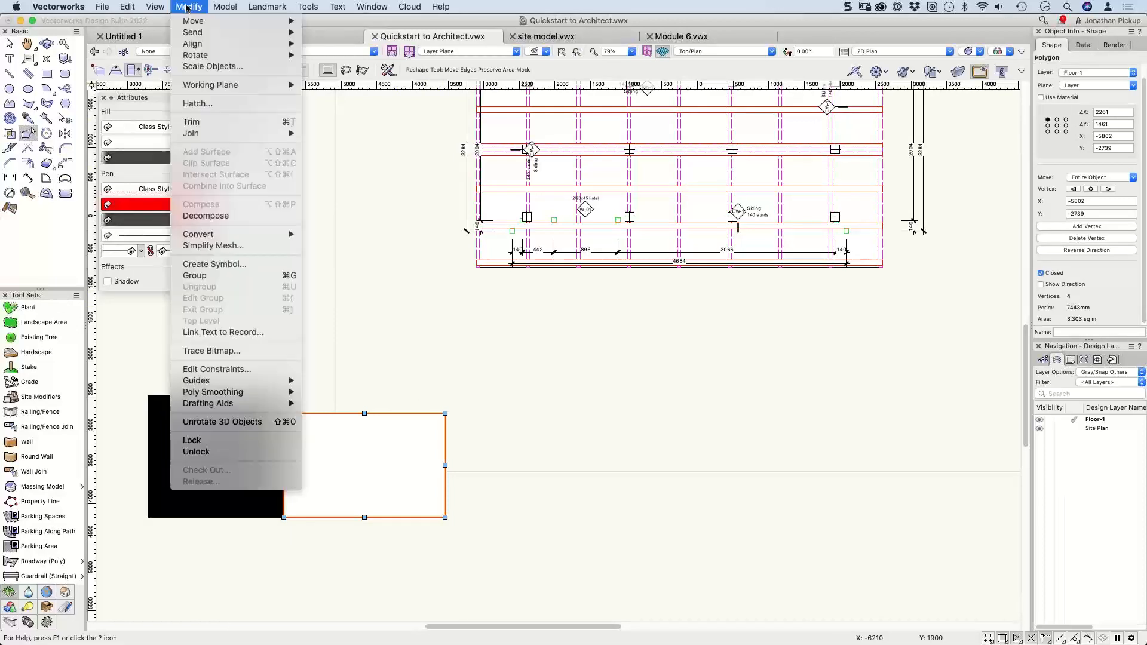
click(194, 67)
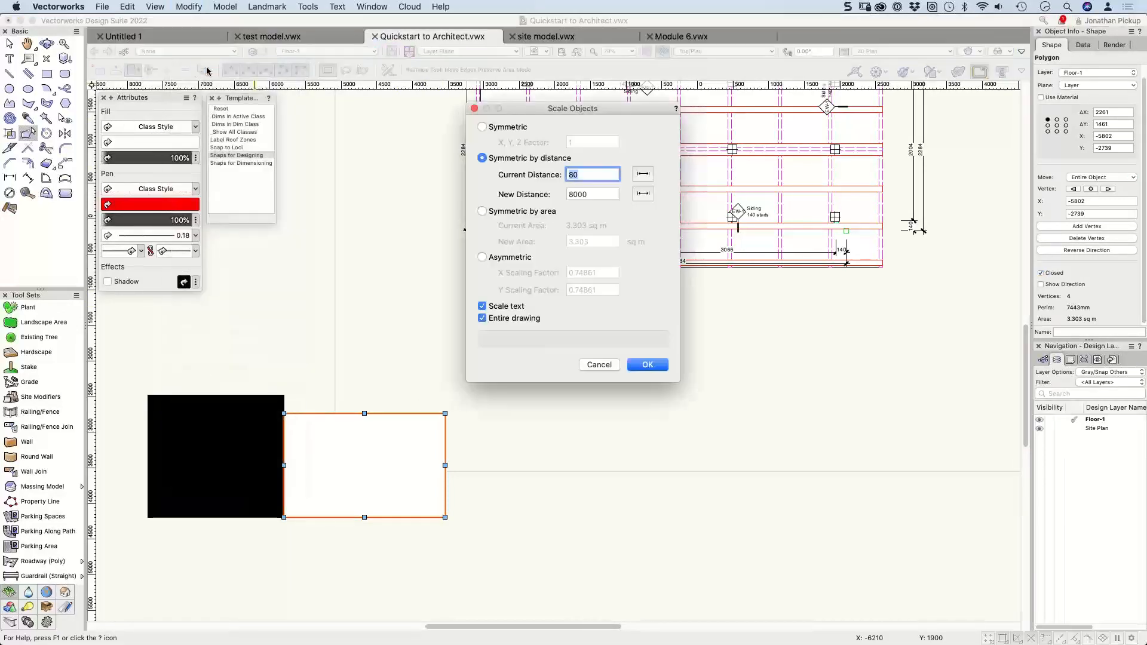
click(519, 215)
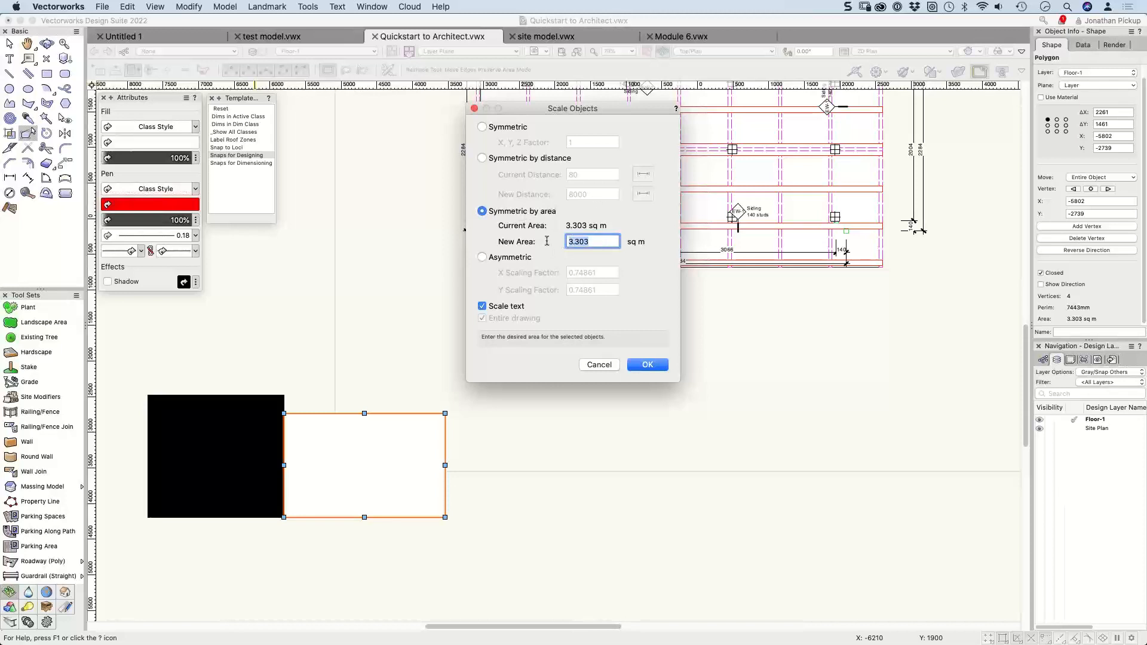
text(4)
key(Return)
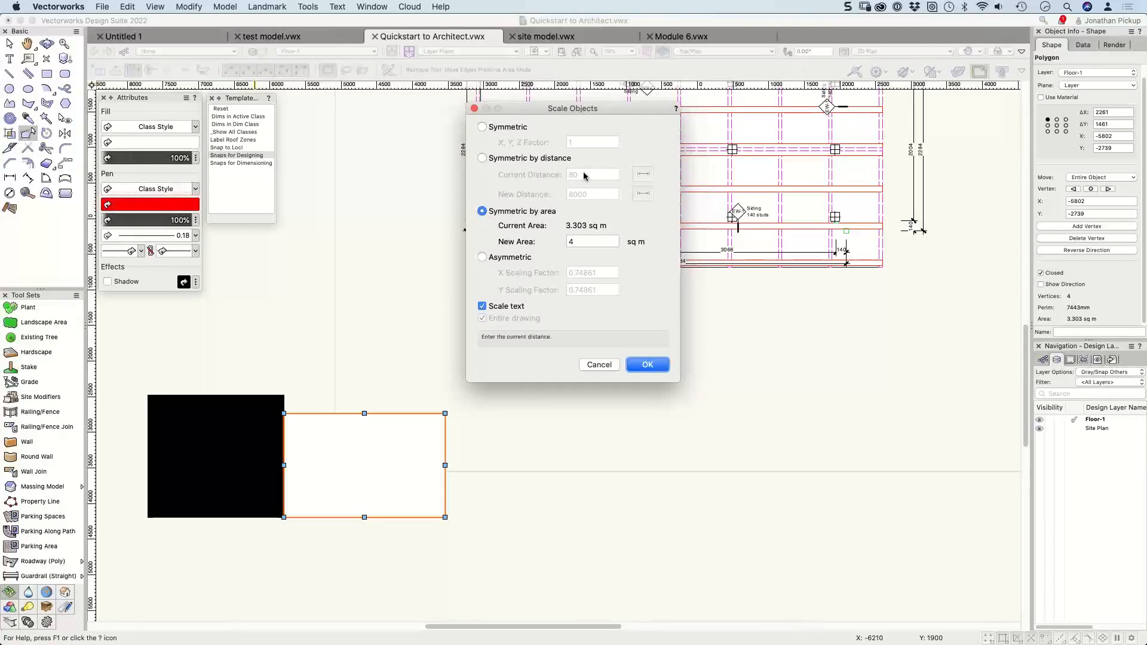
click(498, 322)
click(502, 321)
click(504, 319)
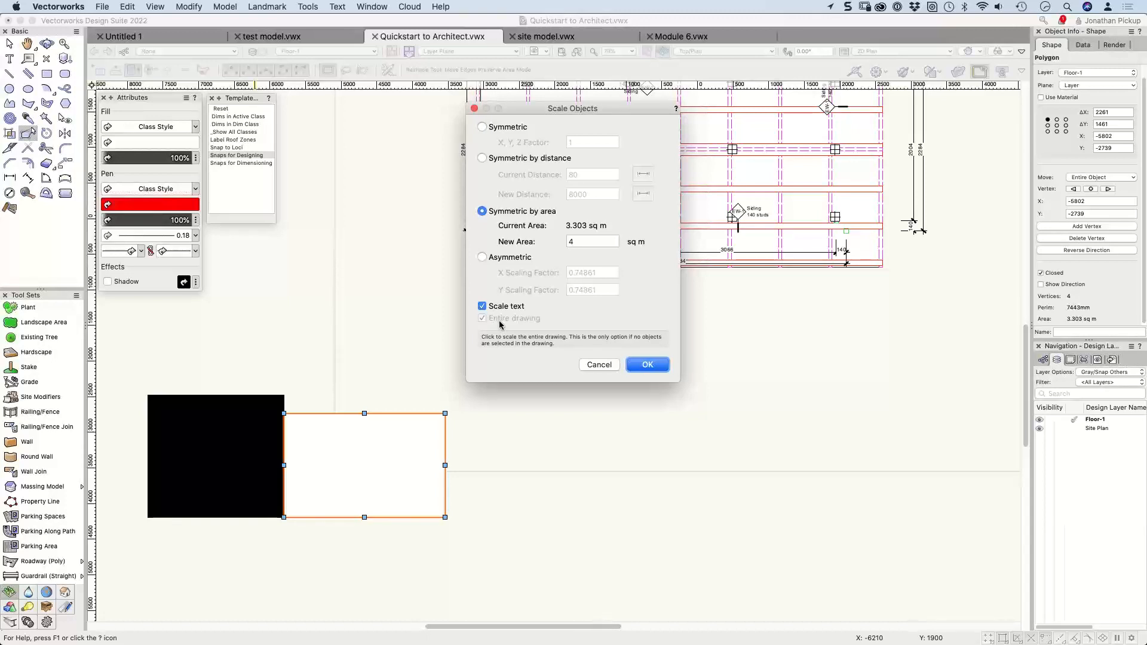
click(483, 160)
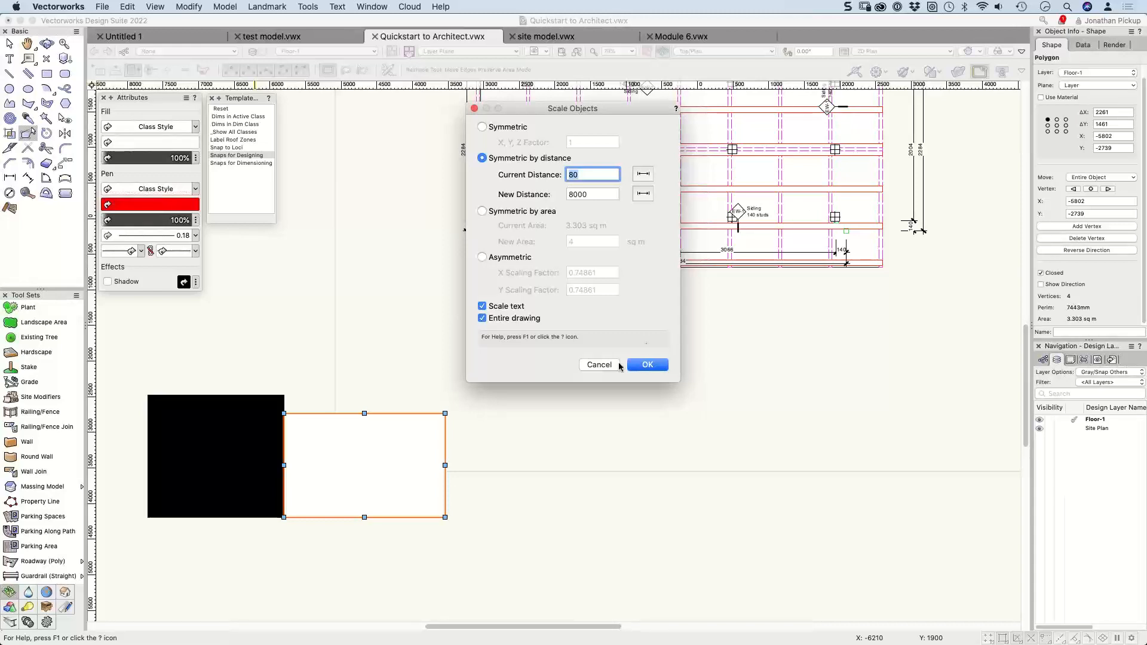
click(600, 364)
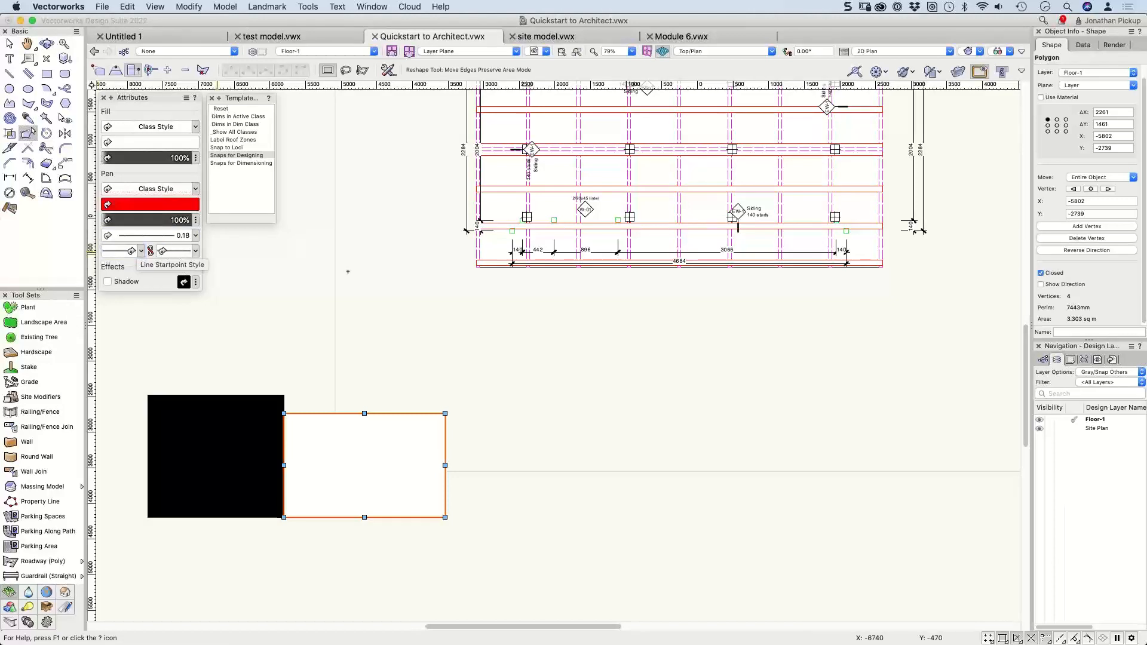
Step: Place a horizontal constrained linear dimension about 1102 mm long in the empty area below the plan, and delete it
key(p)
click(561, 393)
click(640, 392)
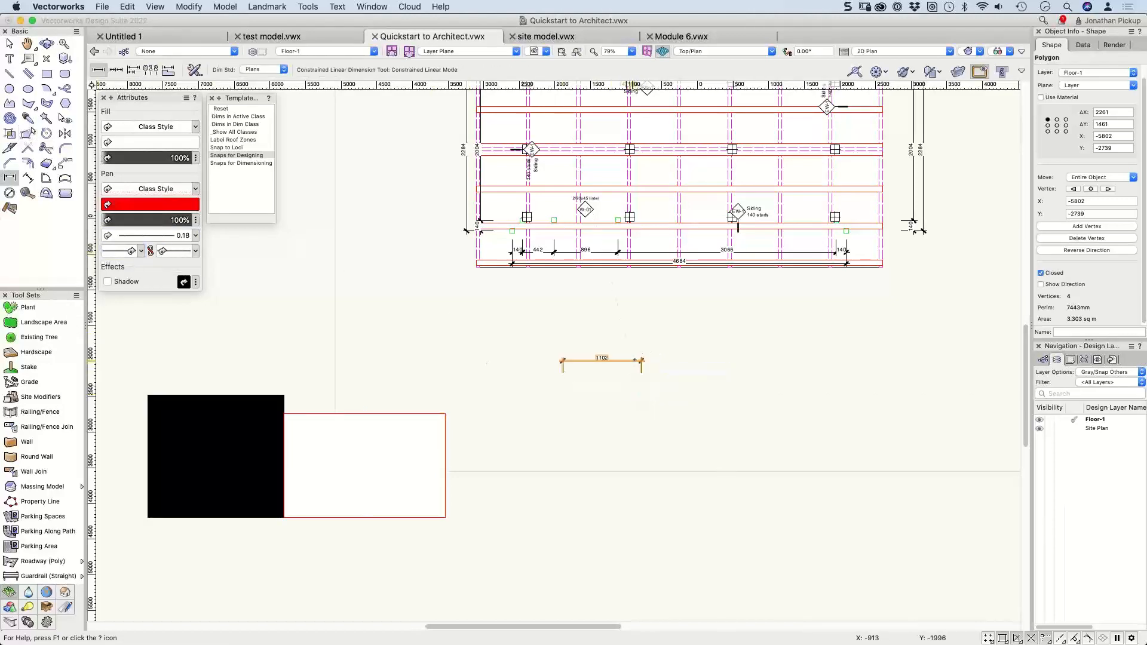
click(641, 361)
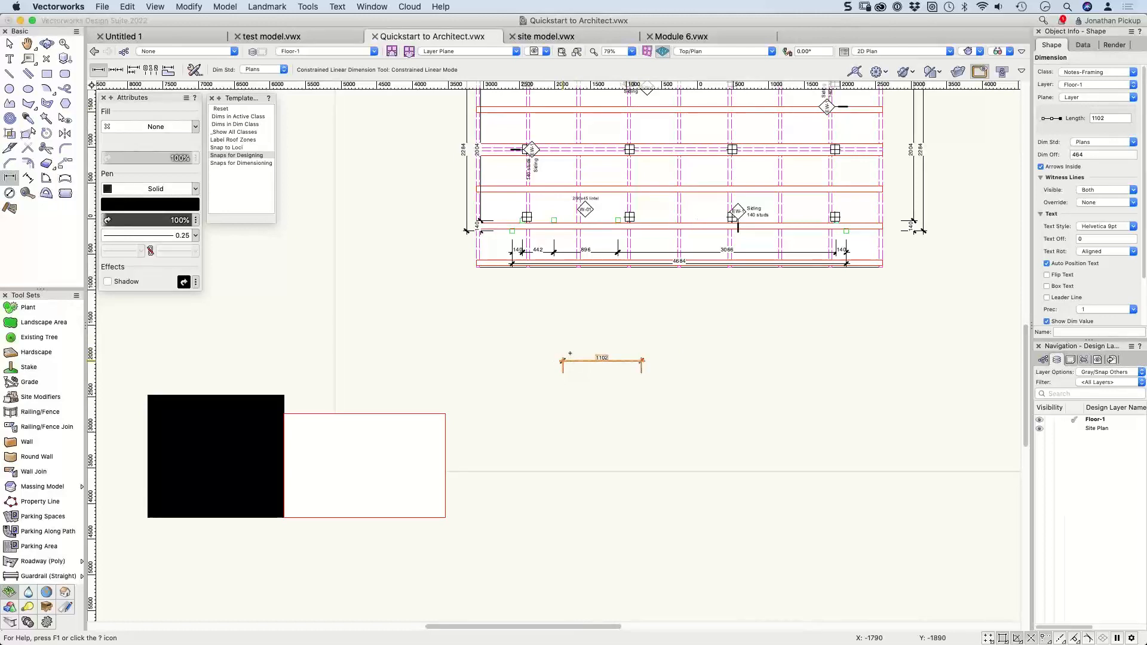
key(Delete)
Step: Set the document preferences to create new dimensions in the Dimension class
click(1021, 70)
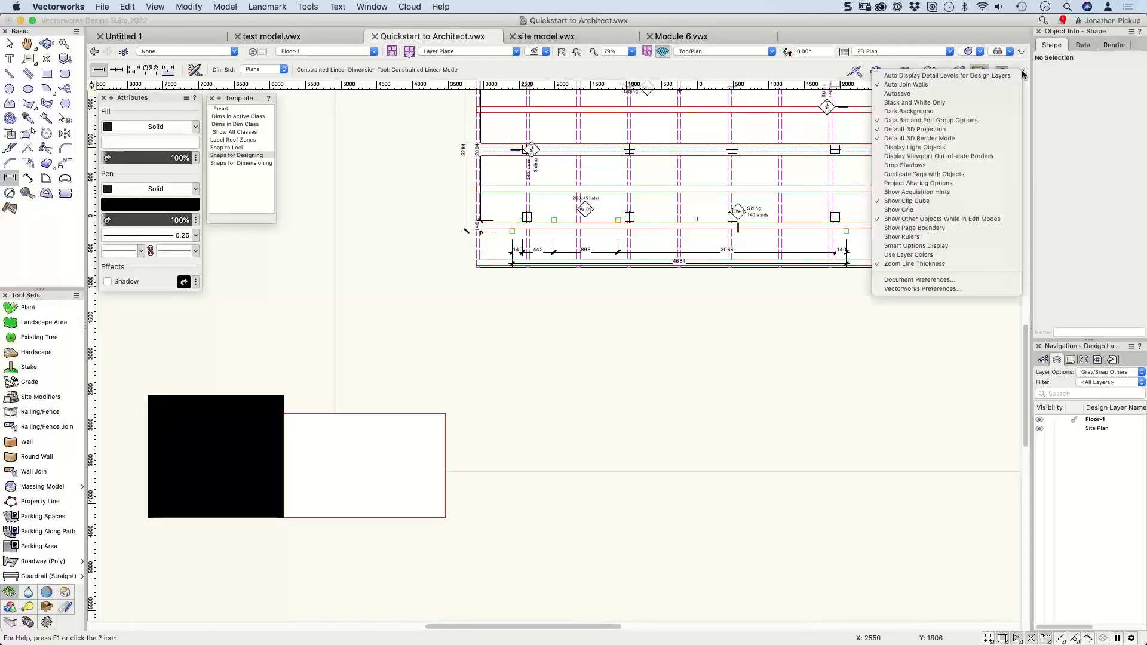
click(984, 281)
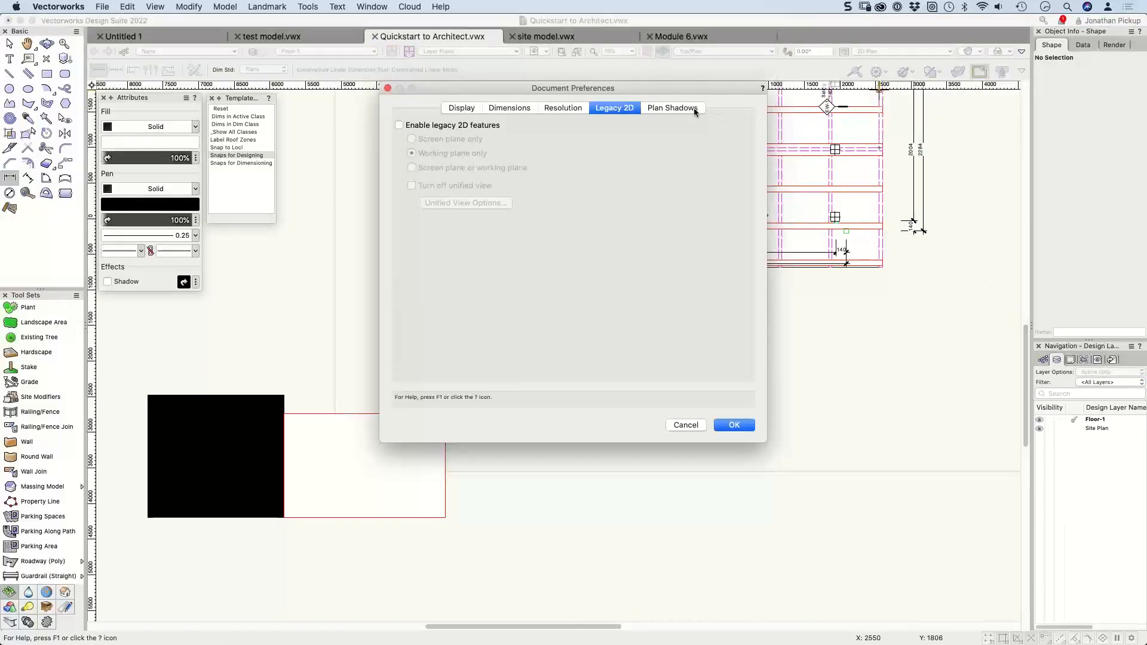
click(695, 111)
click(511, 108)
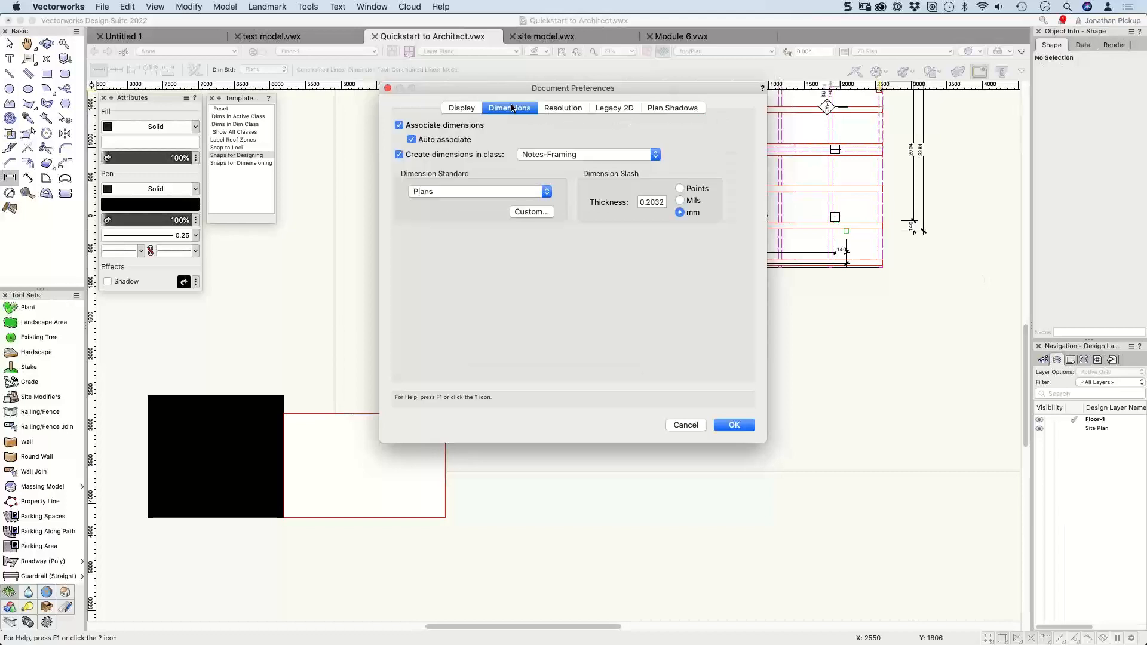
click(400, 155)
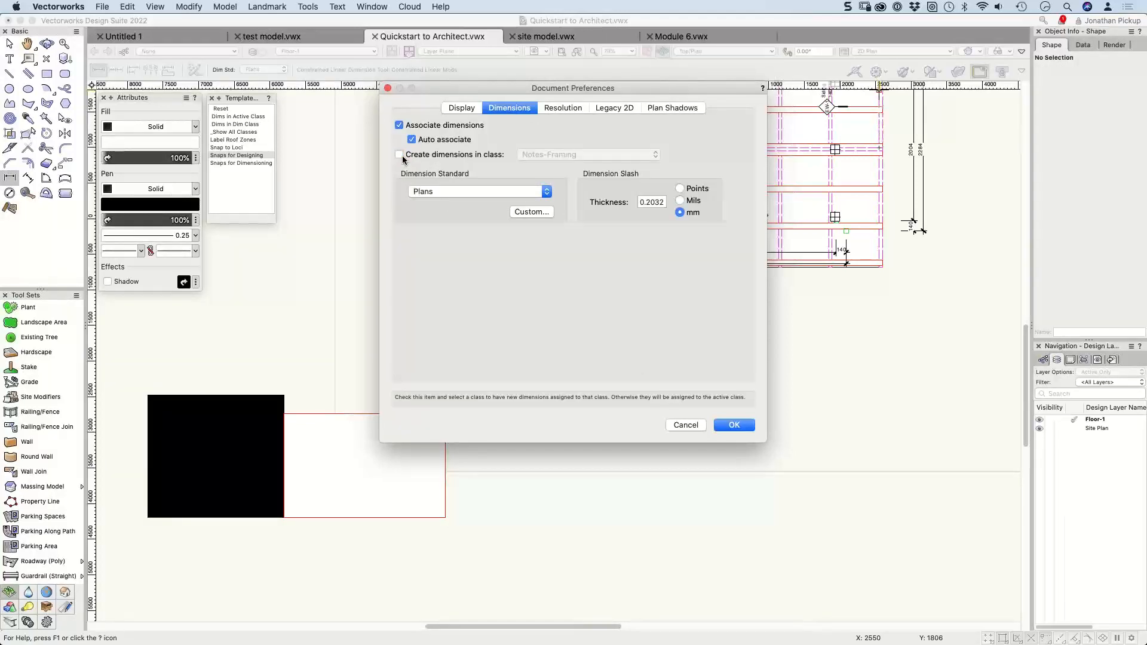
click(400, 155)
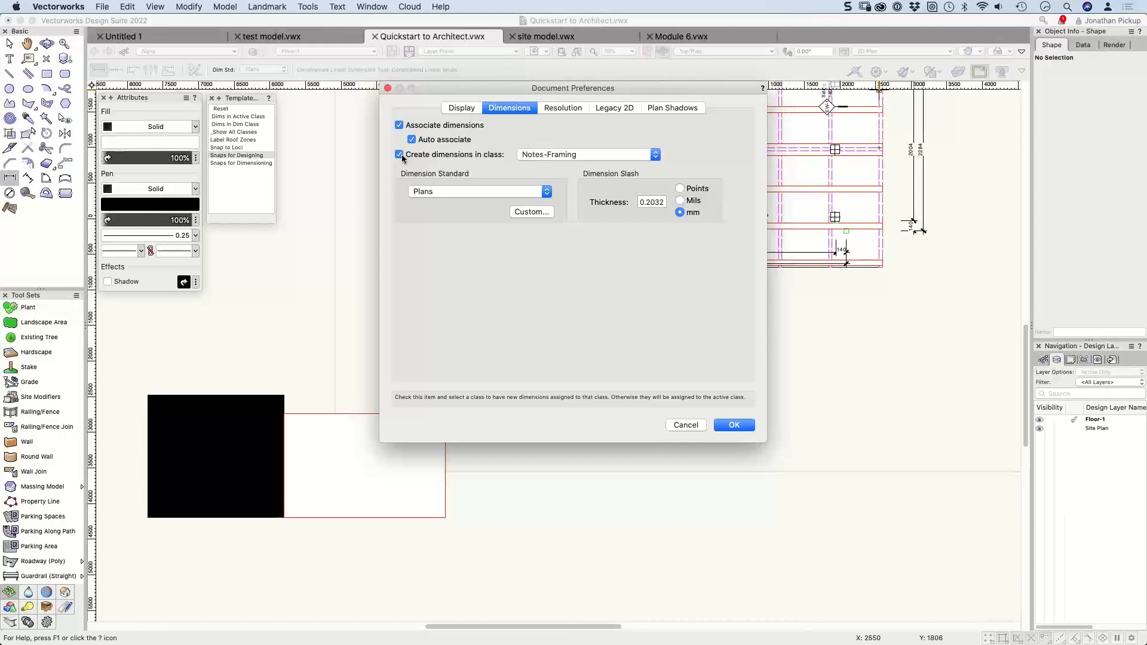
click(530, 156)
scroll(592, 288, up, 5)
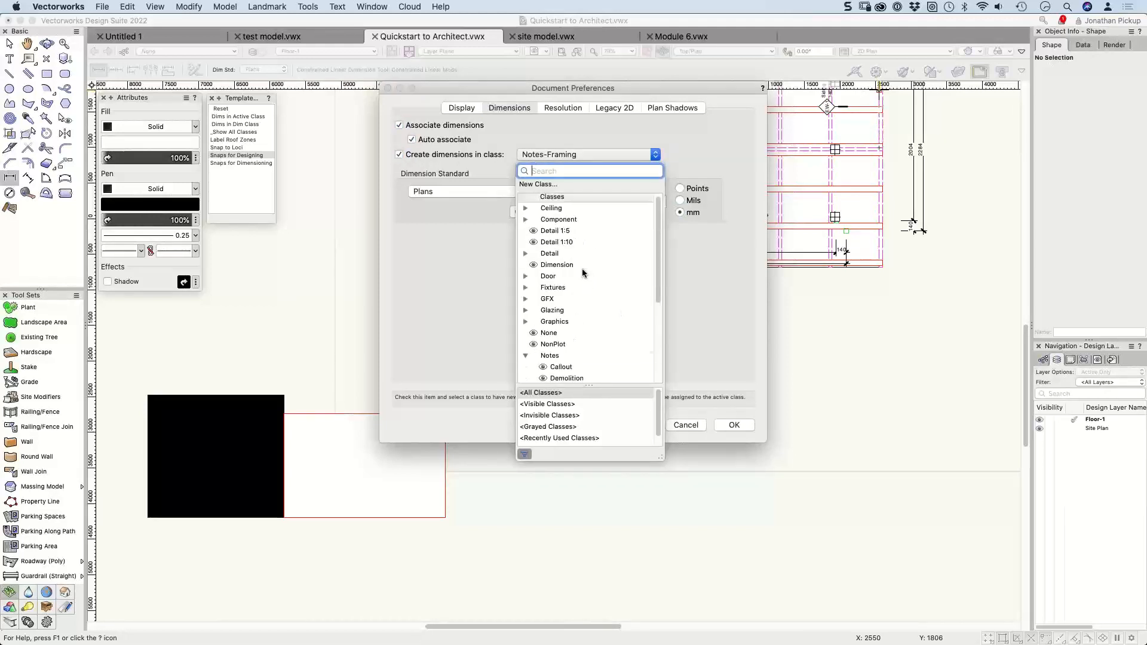
click(554, 264)
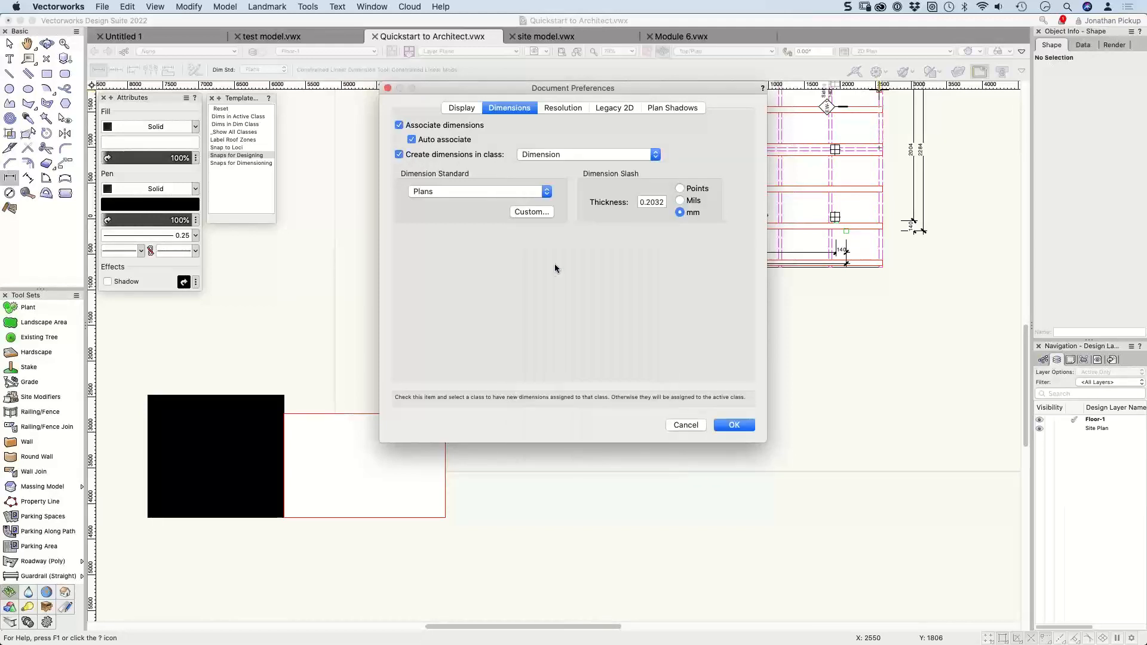
Step: Set the document preferences to create new dimensions in the Notes-Foundation class
click(456, 155)
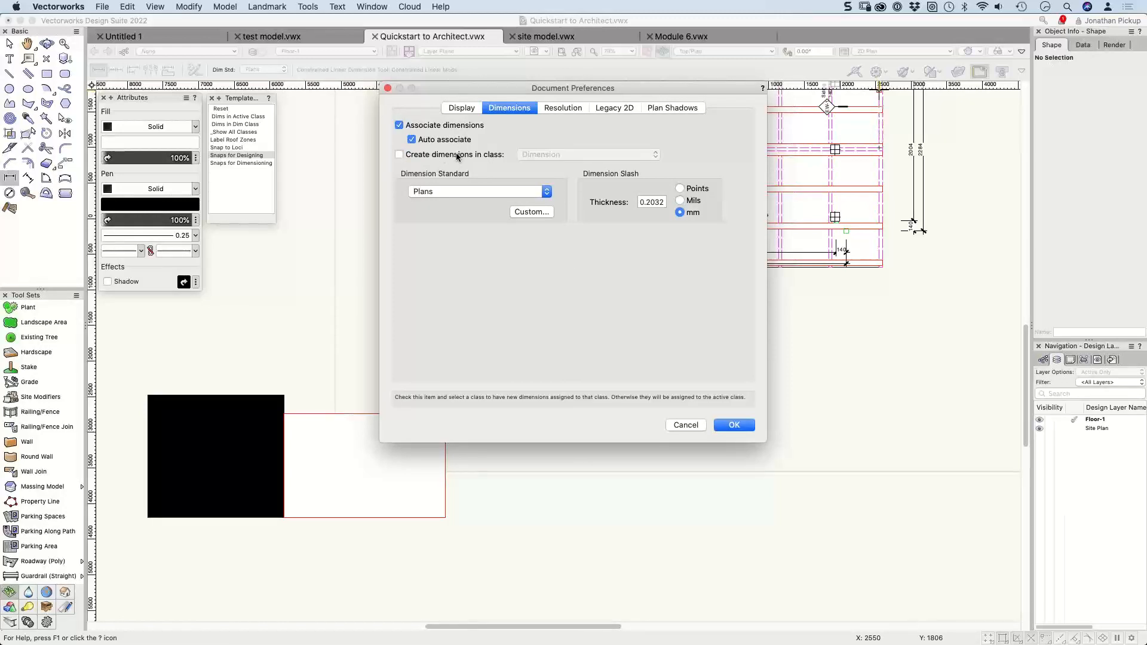
click(457, 155)
click(560, 154)
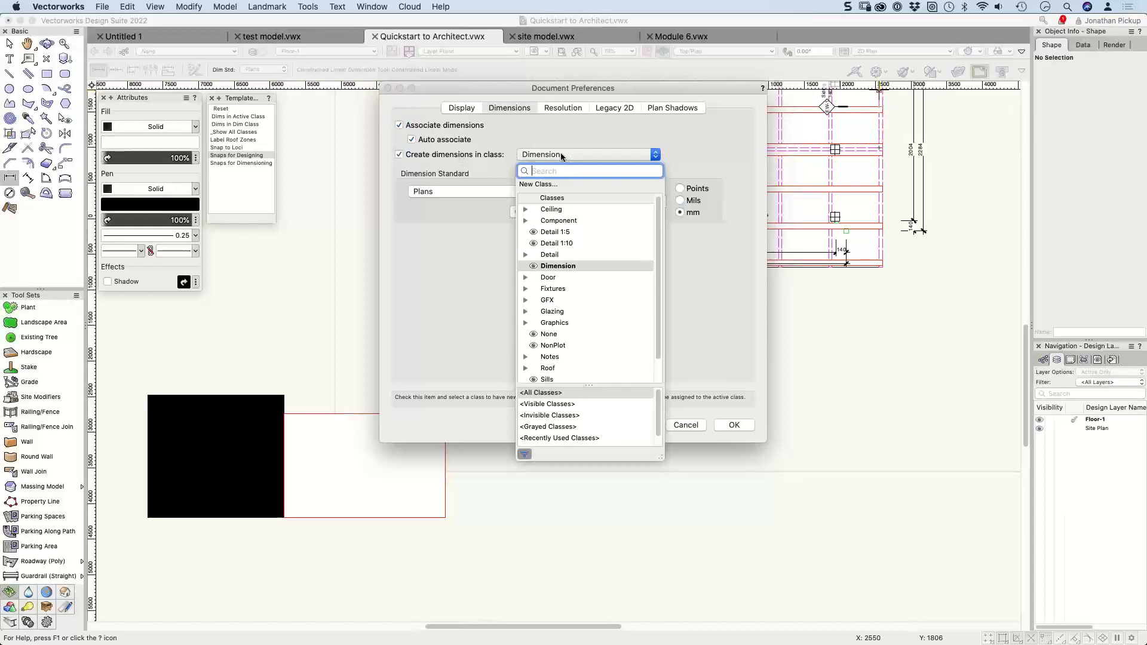
scroll(589, 283, down, 2)
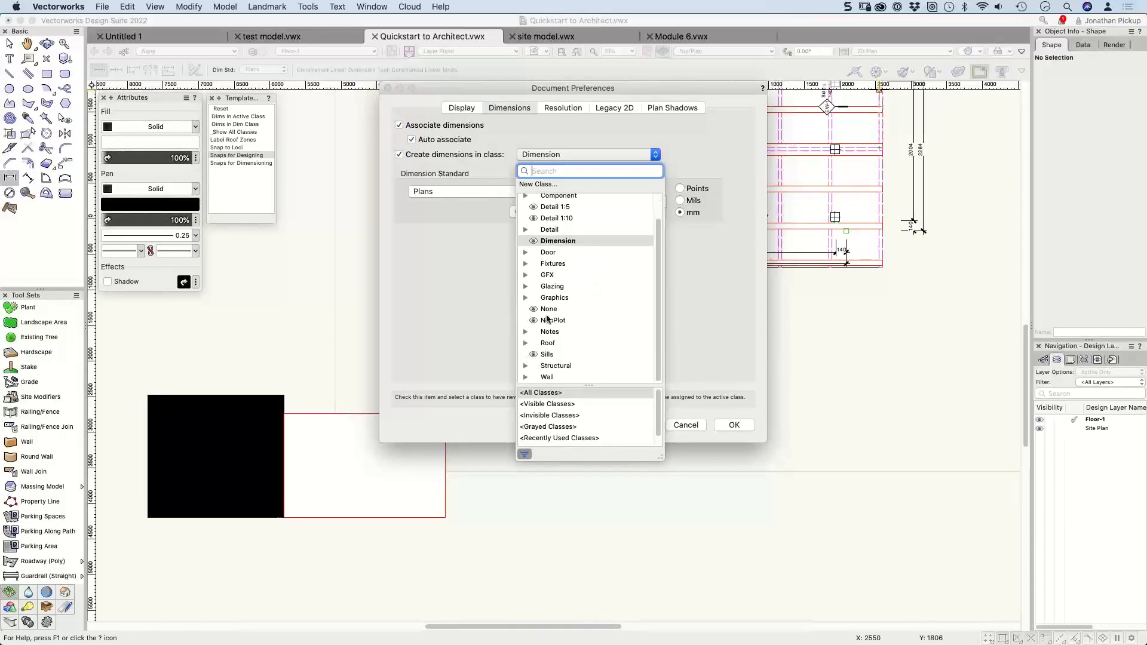
scroll(543, 287, up, 1)
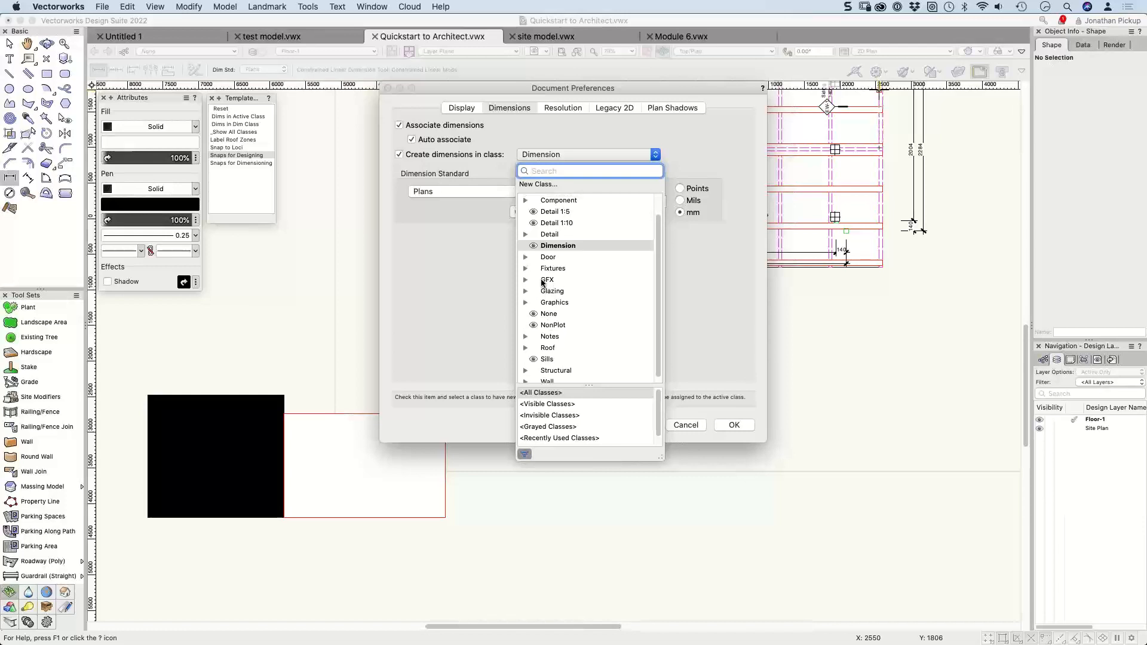
click(526, 337)
scroll(547, 328, down, 5)
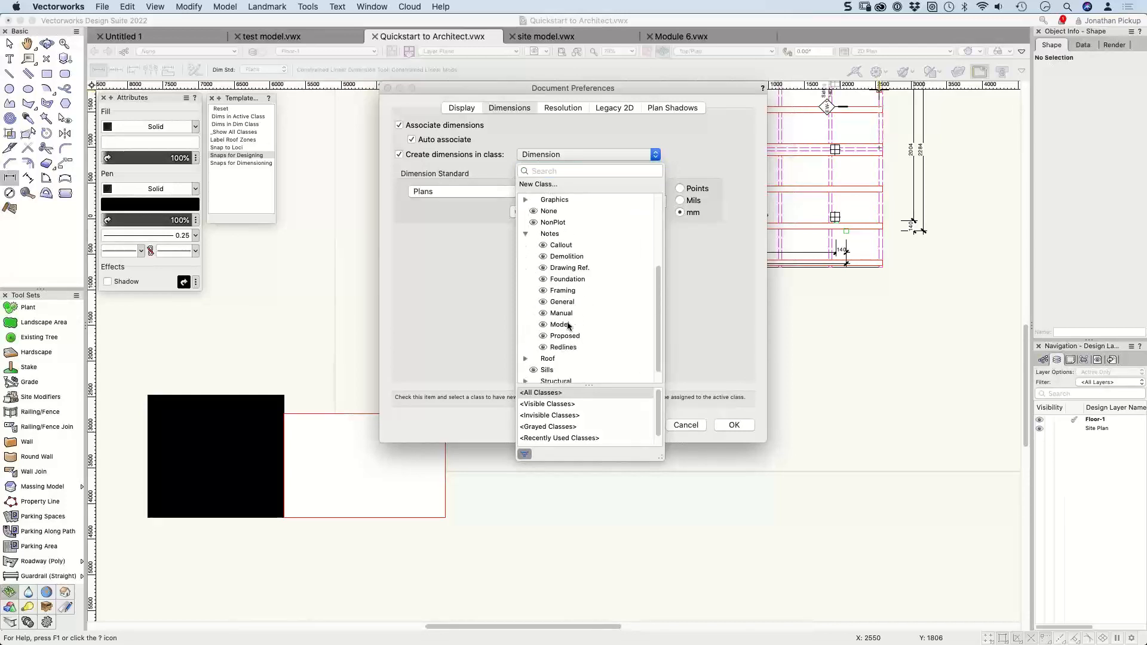
click(566, 279)
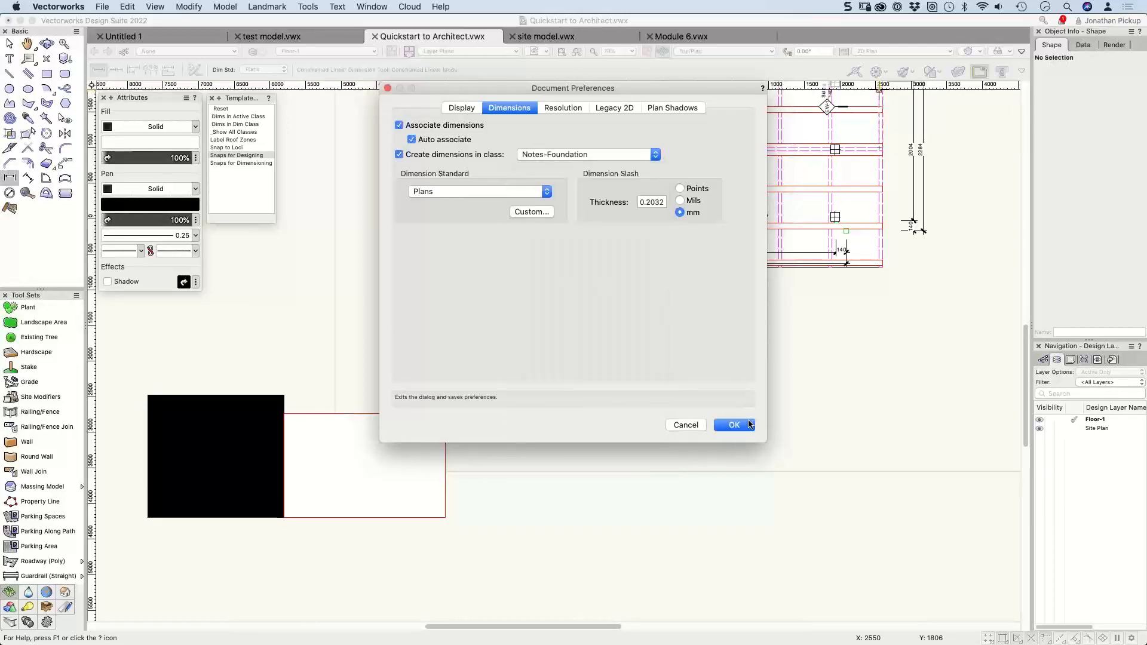
click(751, 425)
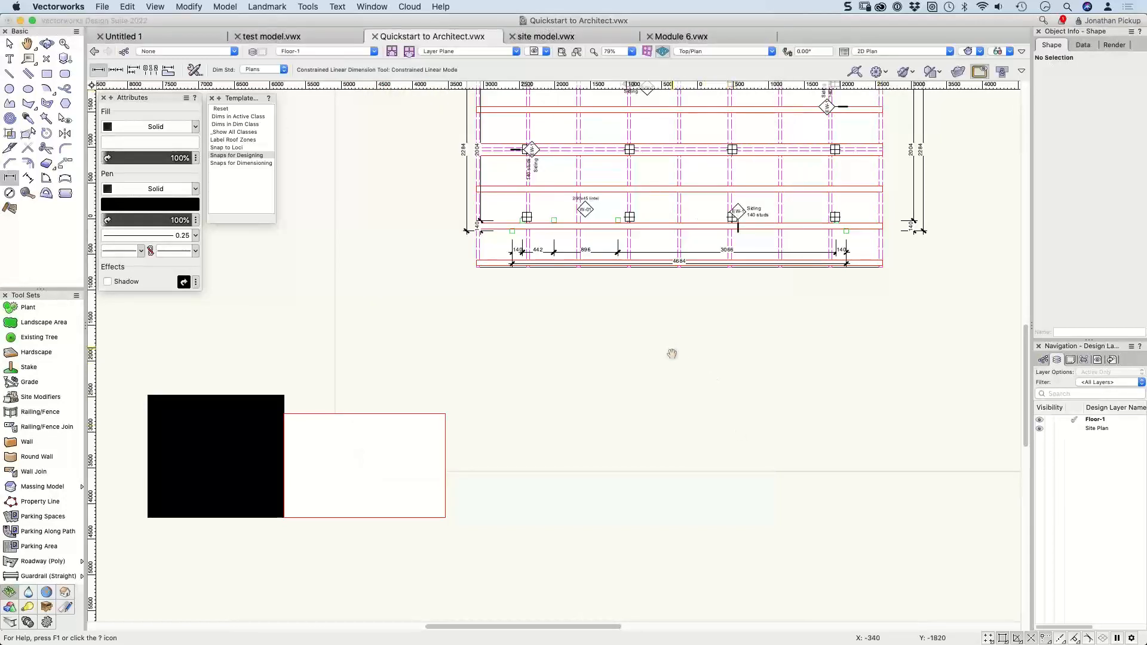
Step: Switch to the A001 Foundation Plan sheet layer and edit the design layer through its foundation plan viewport
middle_drag(672, 355, 646, 470)
scroll(527, 198, up, 1)
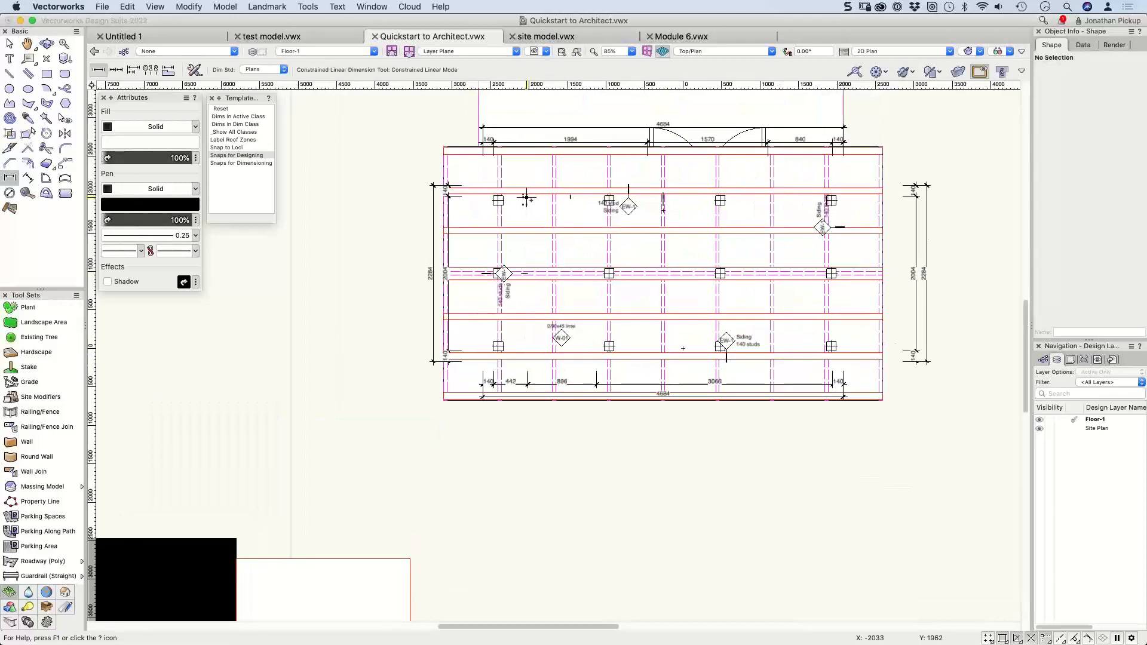
scroll(527, 198, down, 3)
click(503, 51)
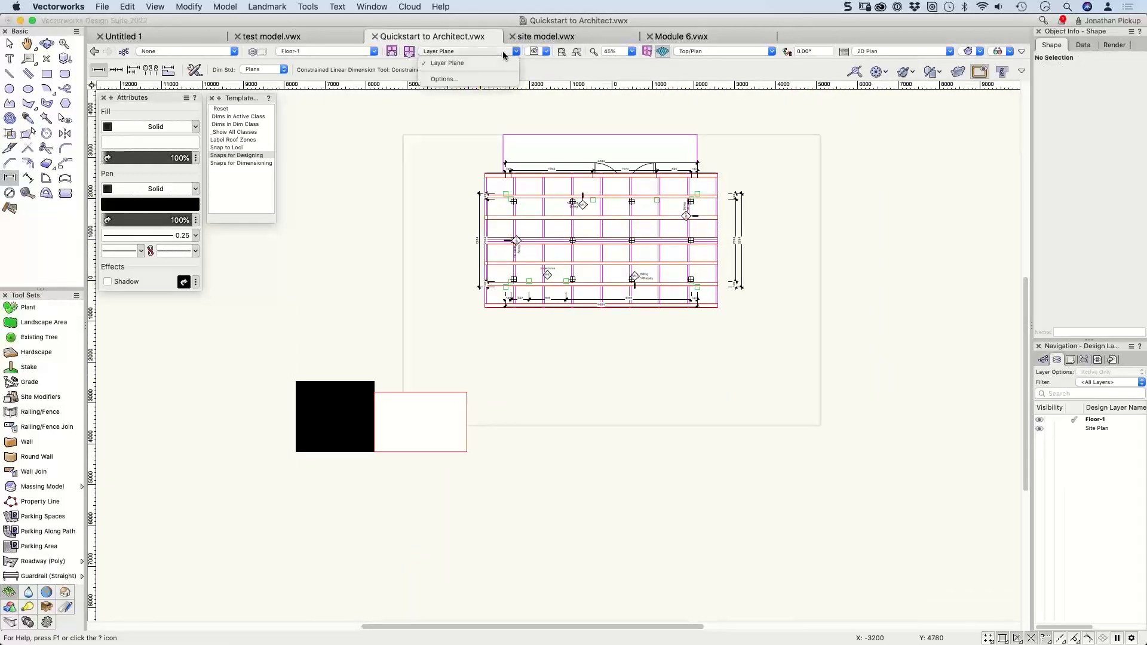
click(445, 63)
click(350, 53)
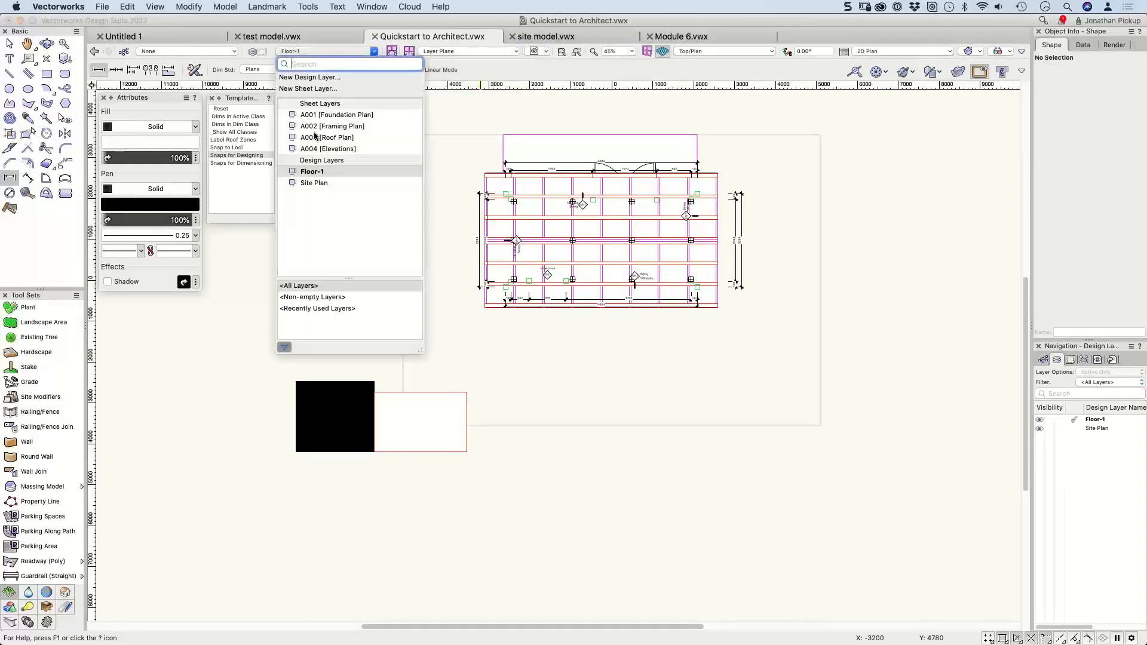
click(314, 115)
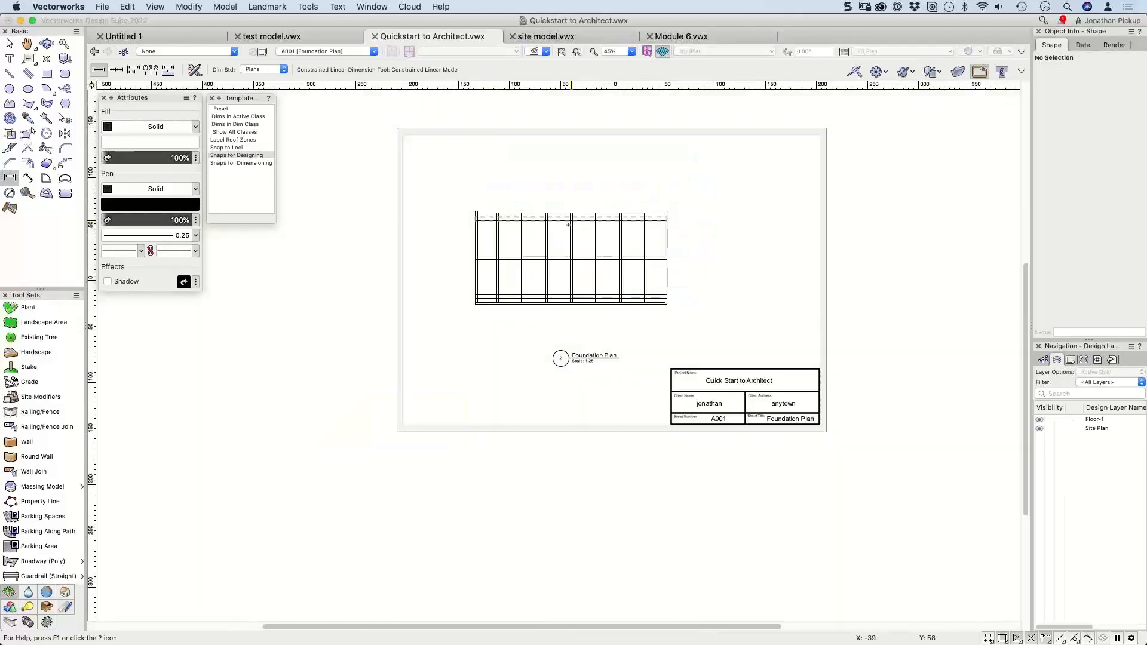
right_click(568, 226)
click(570, 214)
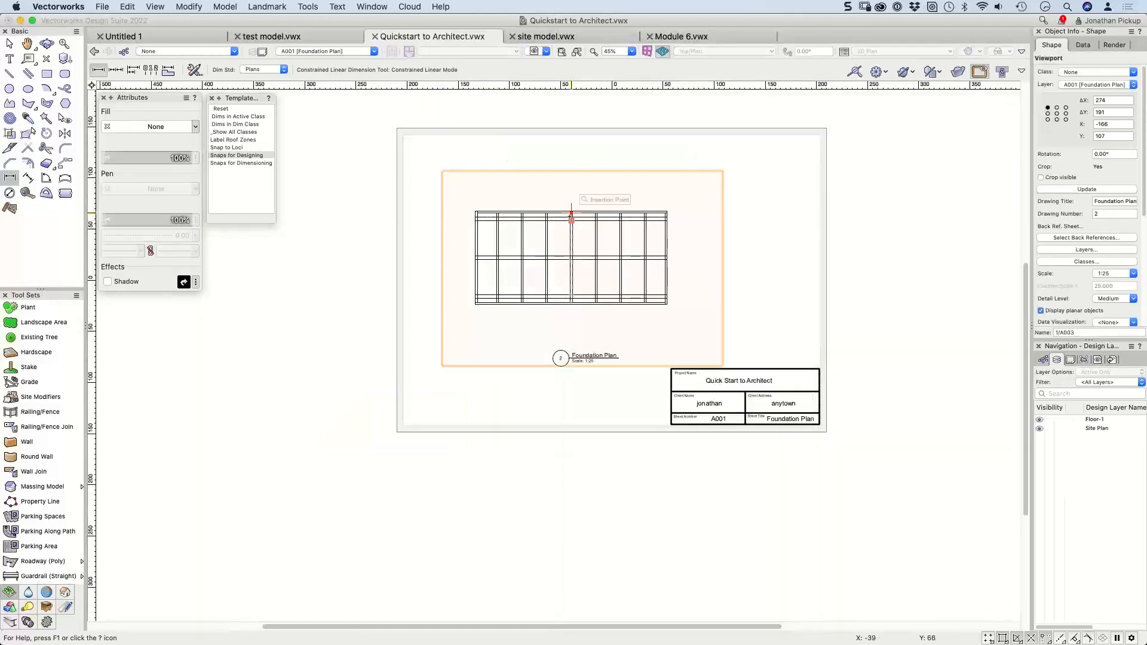
right_click(571, 214)
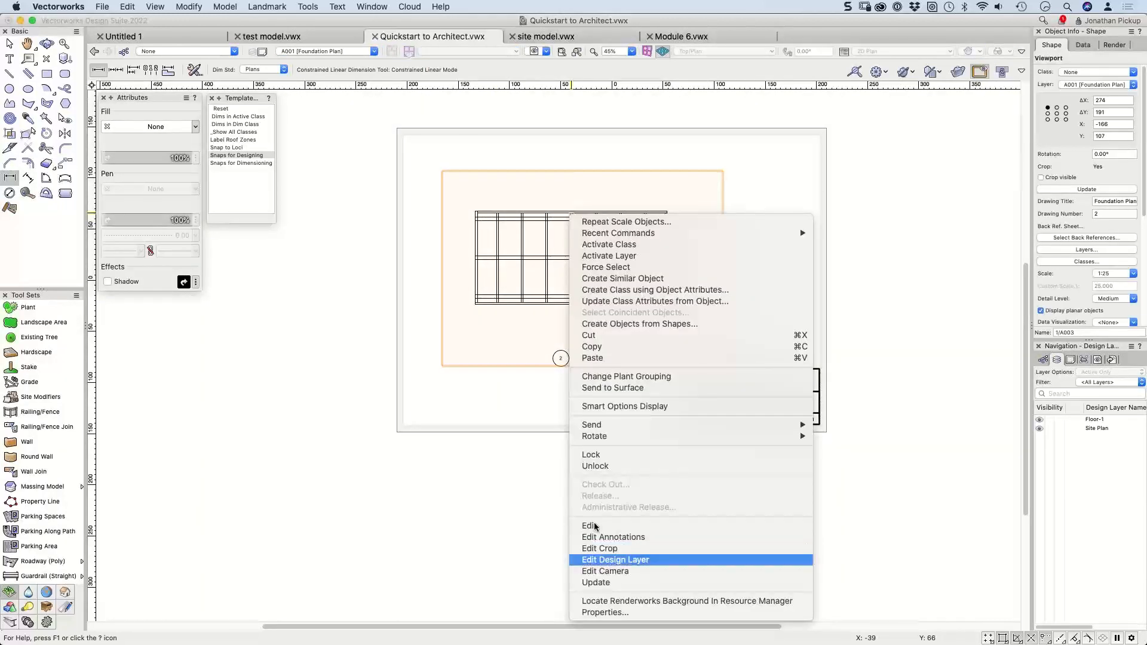
click(615, 560)
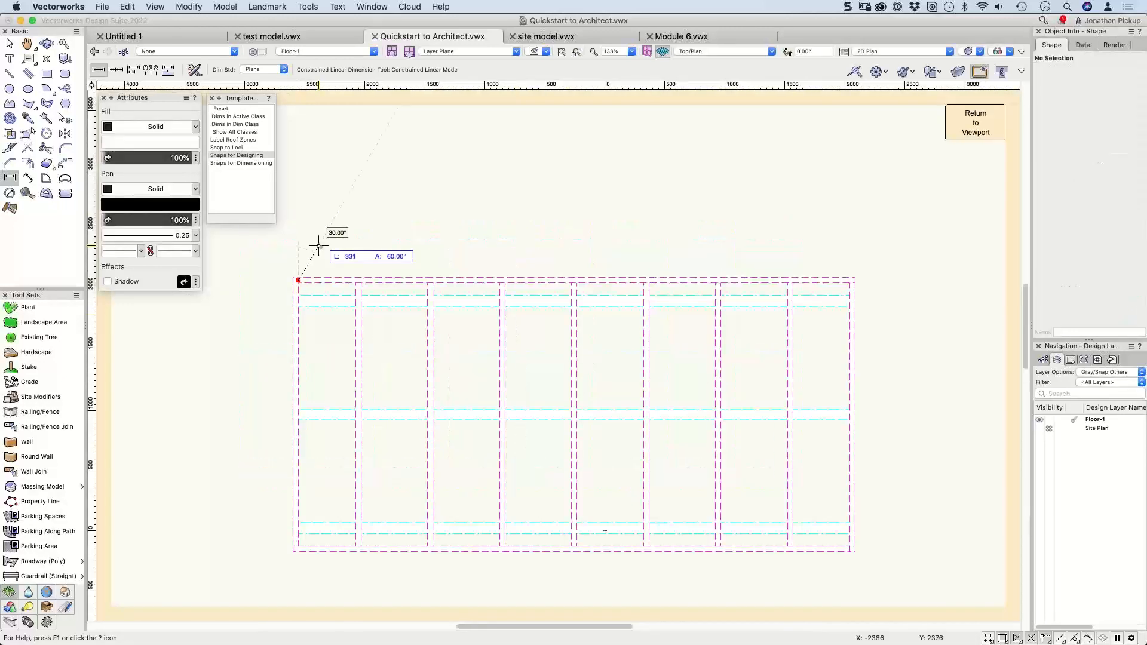
Step: Dimension the foundation's overall length above the plan and its overall width along the right side, and return to the viewport
click(293, 278)
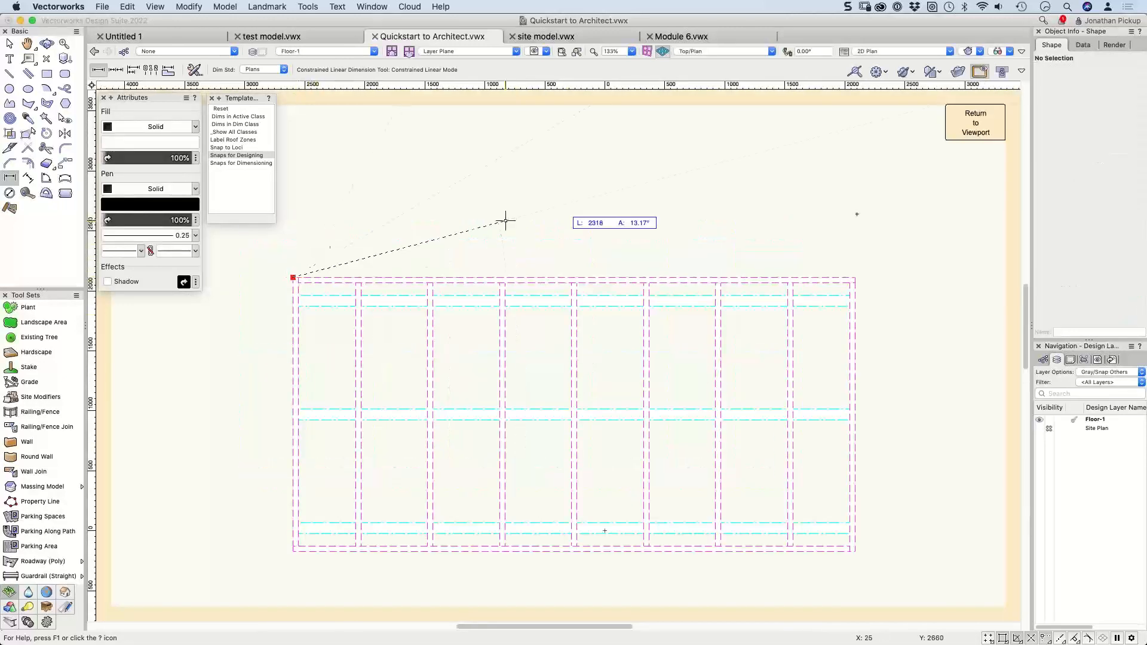
click(856, 278)
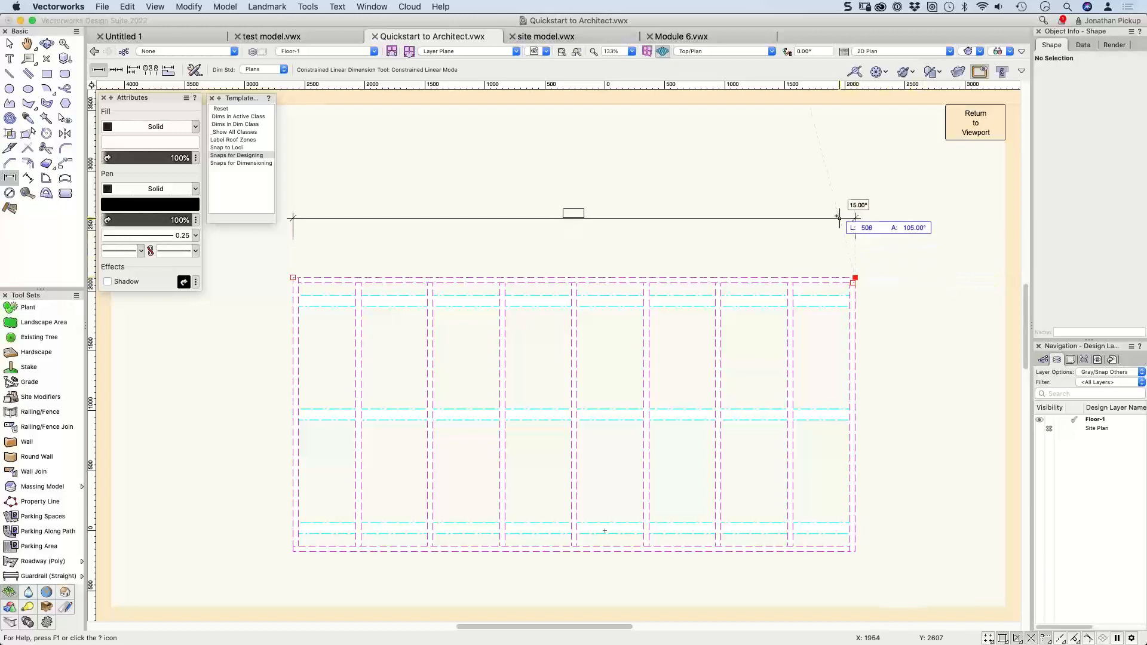
click(856, 217)
click(855, 278)
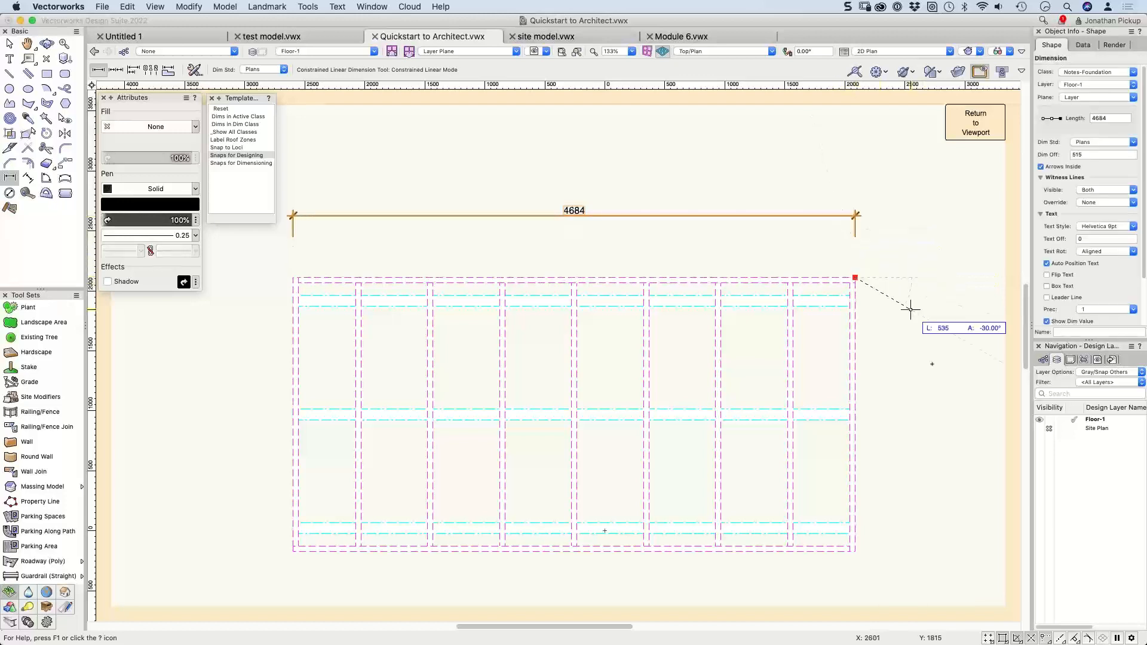
click(855, 551)
click(908, 525)
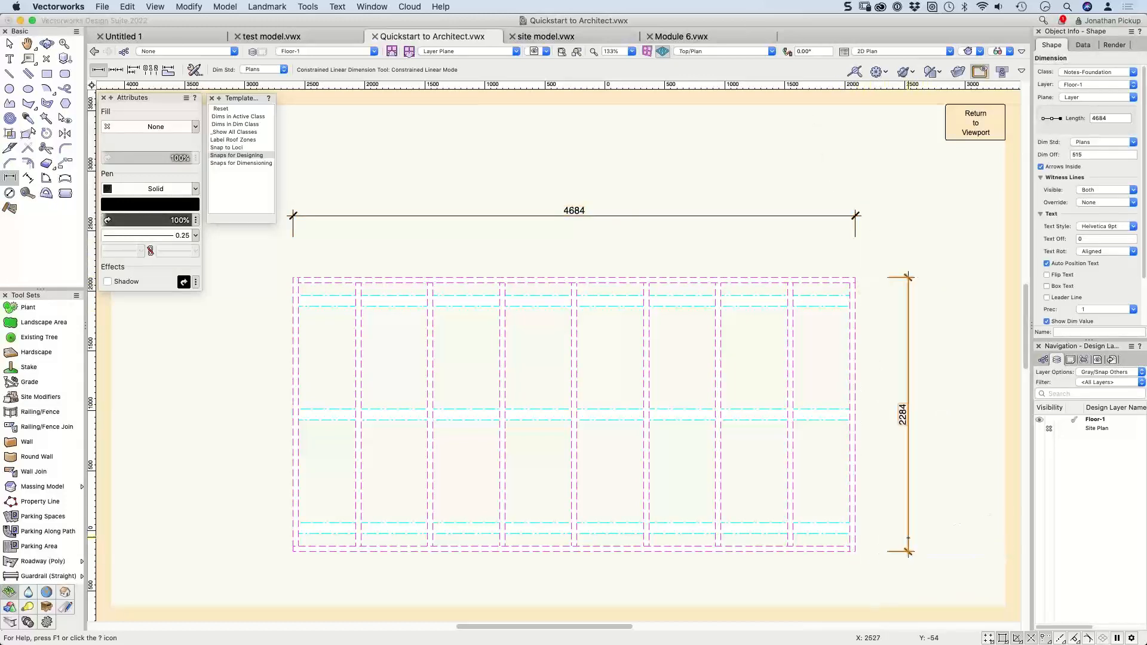
key(x)
click(976, 123)
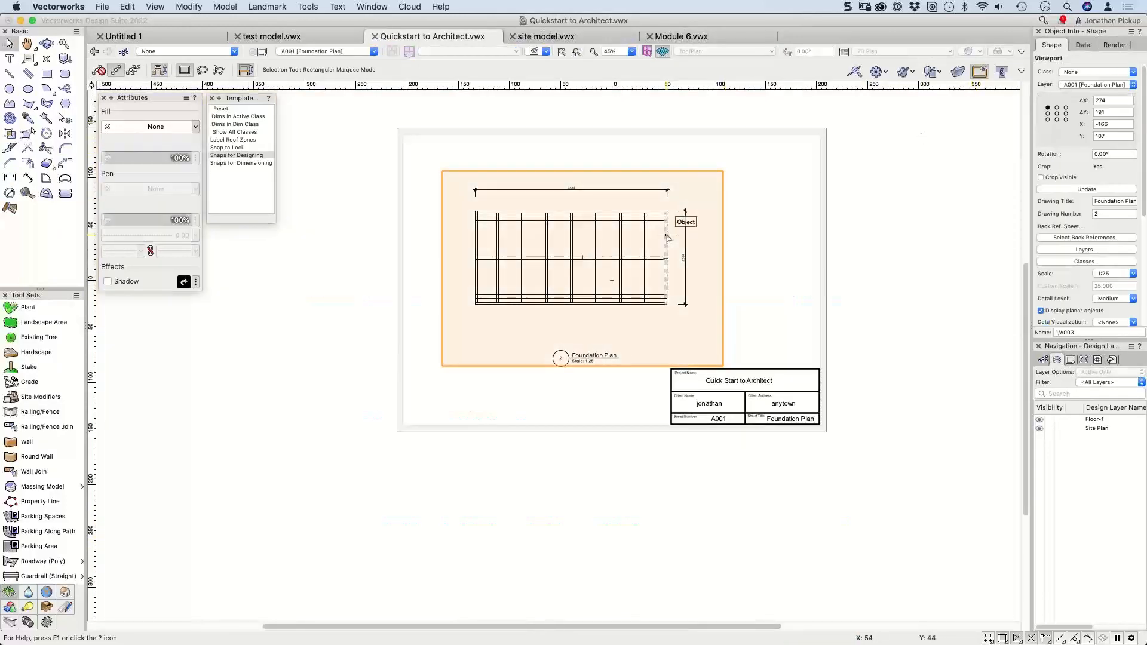
Step: Switch to the A002 Framing Plan sheet layer and make the Notes-Foundation class invisible in its viewport's class properties
key(super+Down)
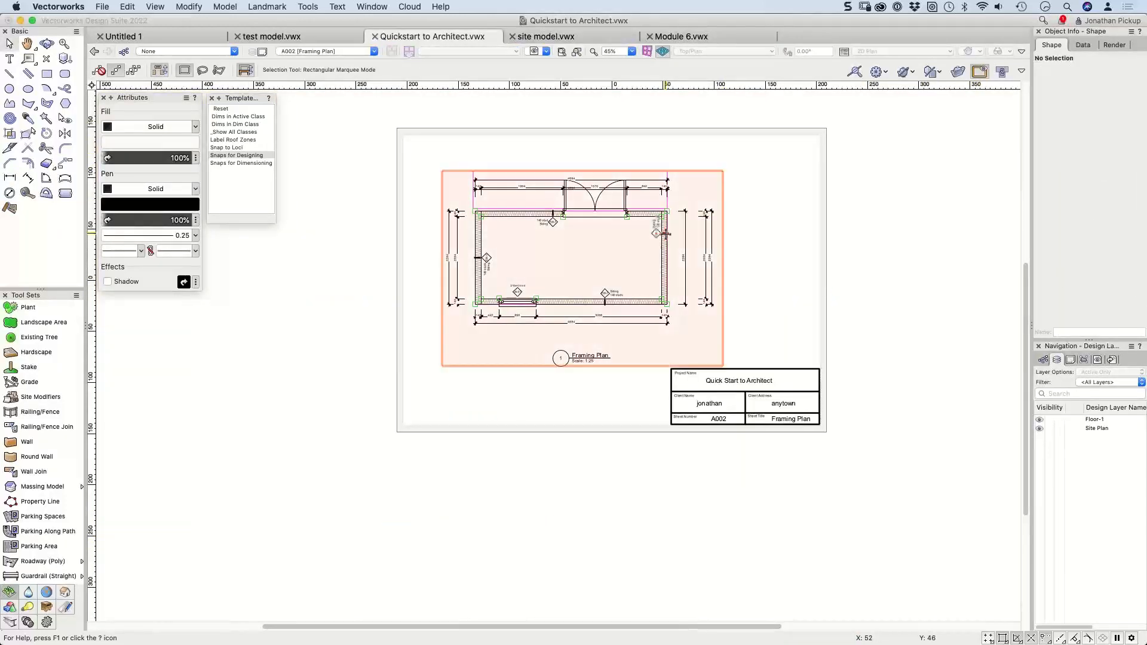
right_click(583, 257)
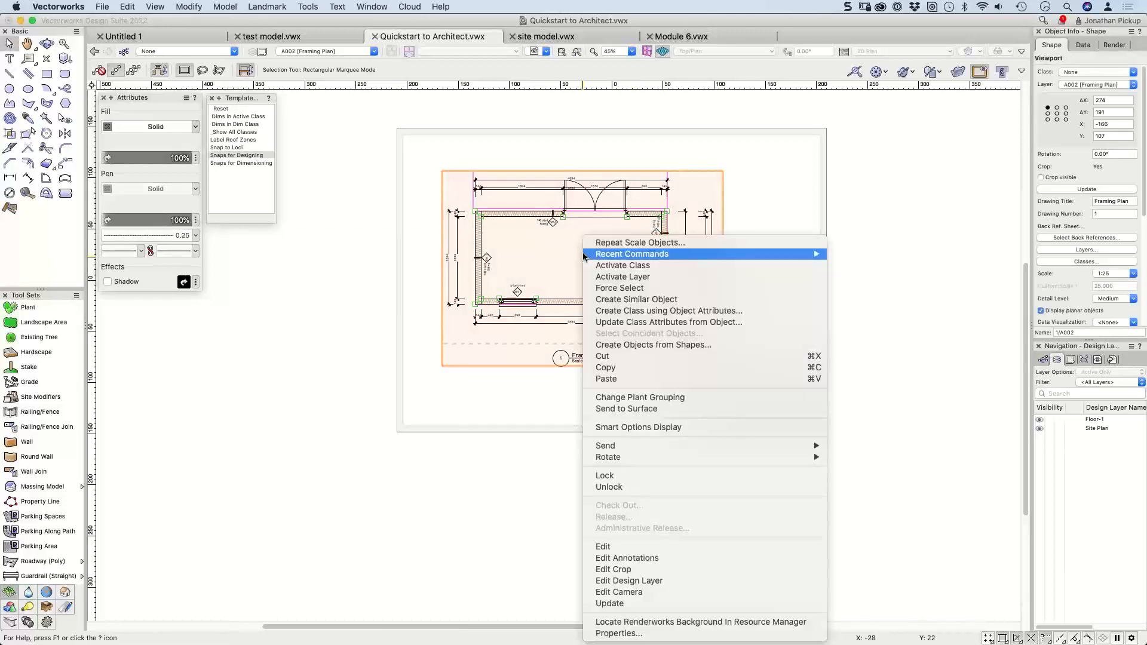
click(1077, 265)
click(1077, 263)
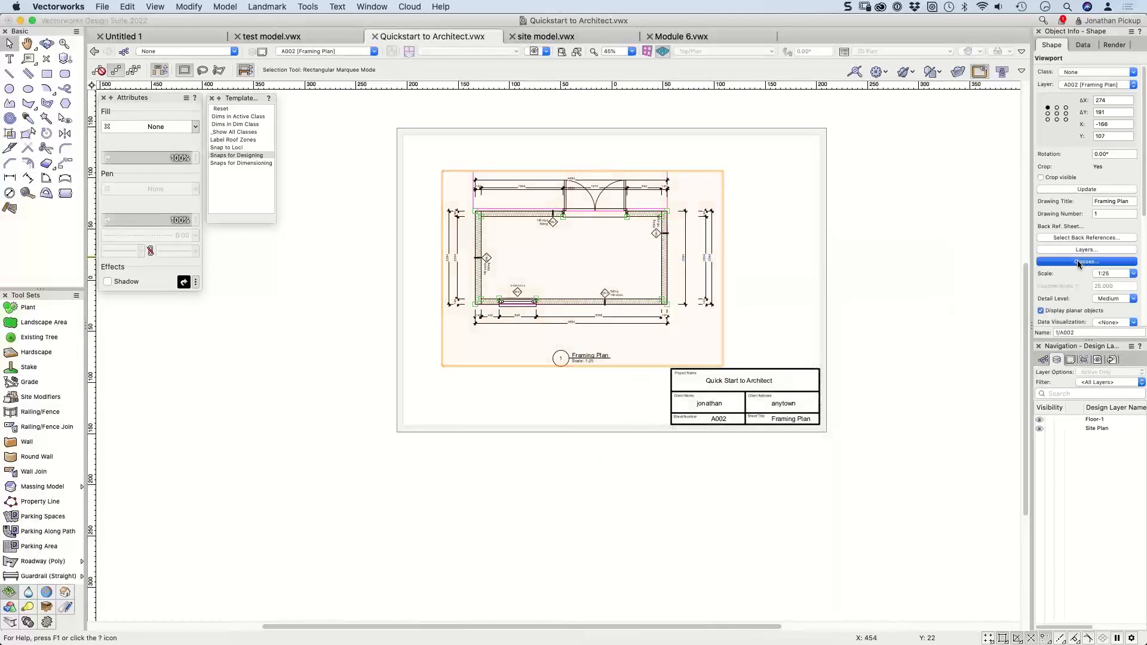
scroll(583, 249, down, 10)
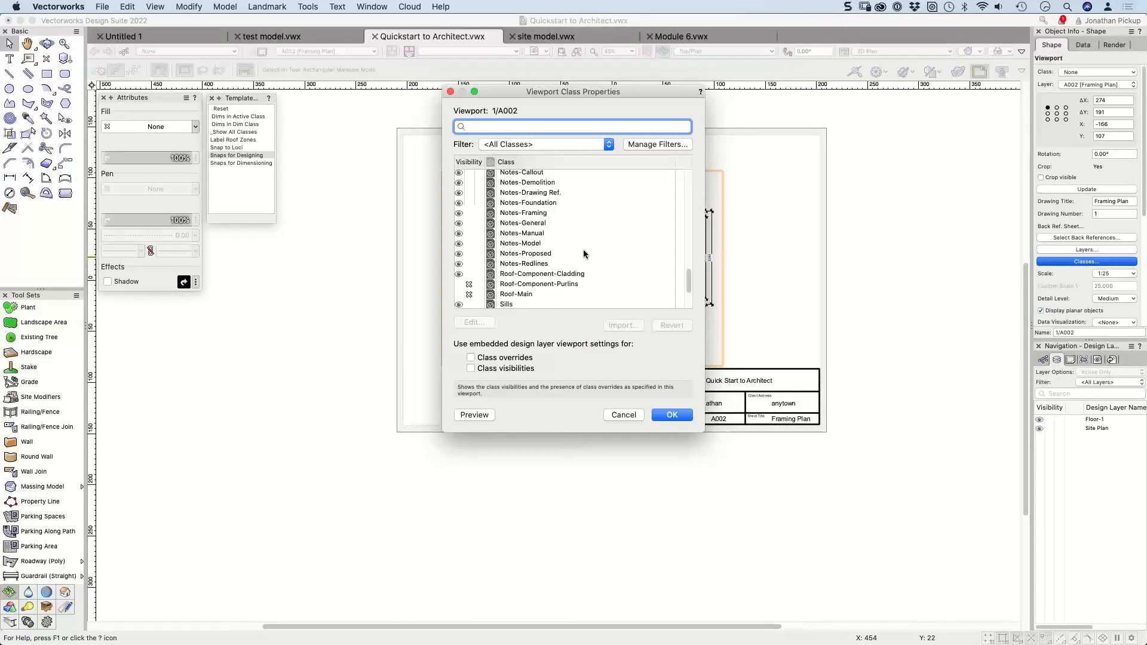
scroll(493, 268, down, 5)
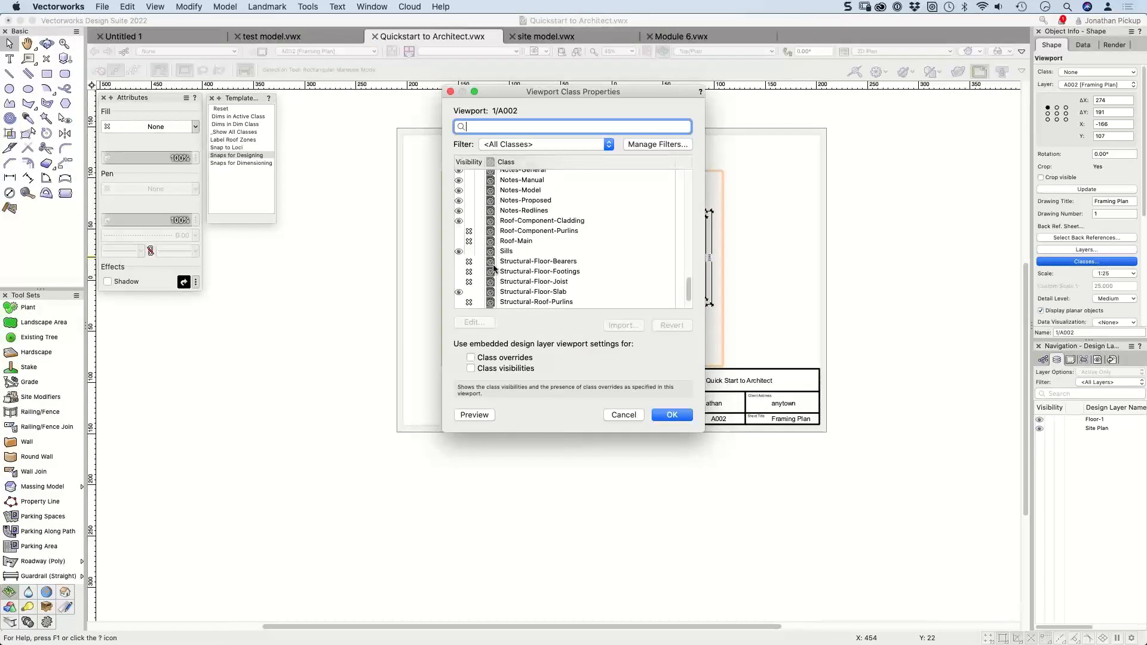
scroll(491, 263, up, 3)
click(470, 183)
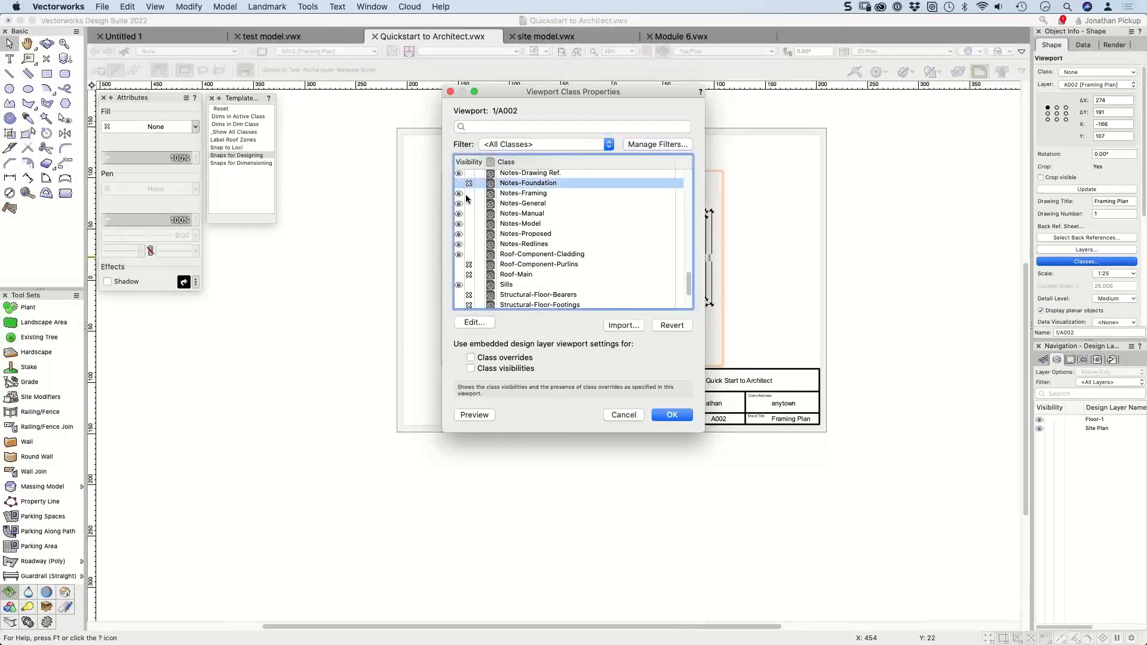
Step: Make the Notes-General, Notes-Manual, Notes-Model, Notes-Proposed and Notes-Redlines classes invisible in the viewport and apply the class settings
click(469, 203)
click(469, 214)
click(469, 224)
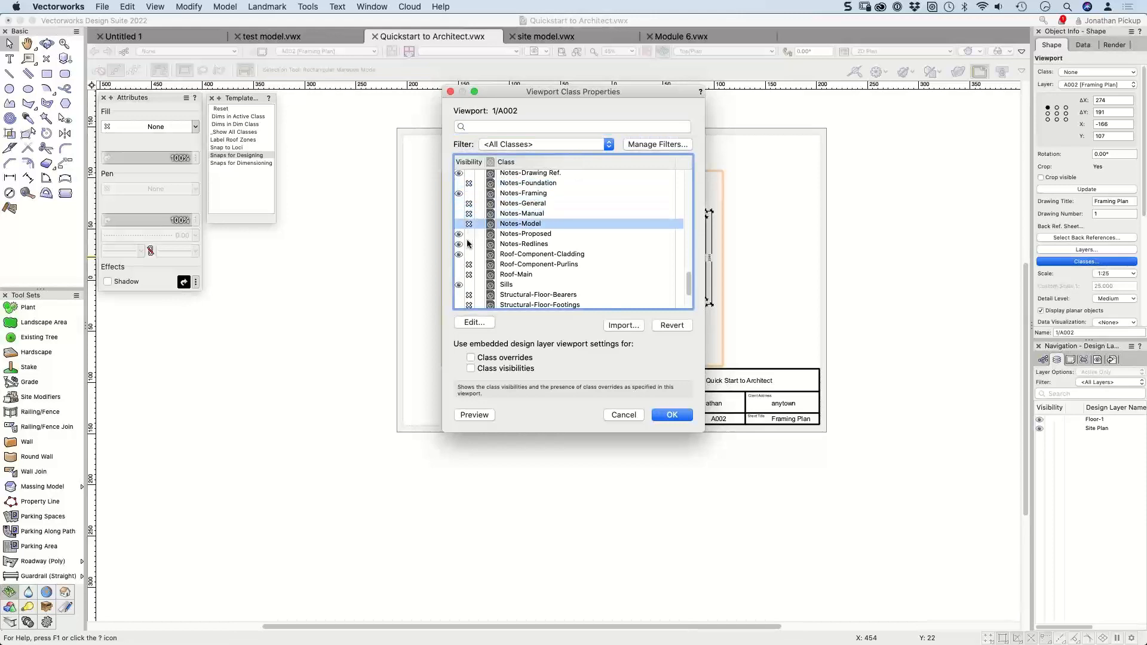
click(469, 234)
click(469, 244)
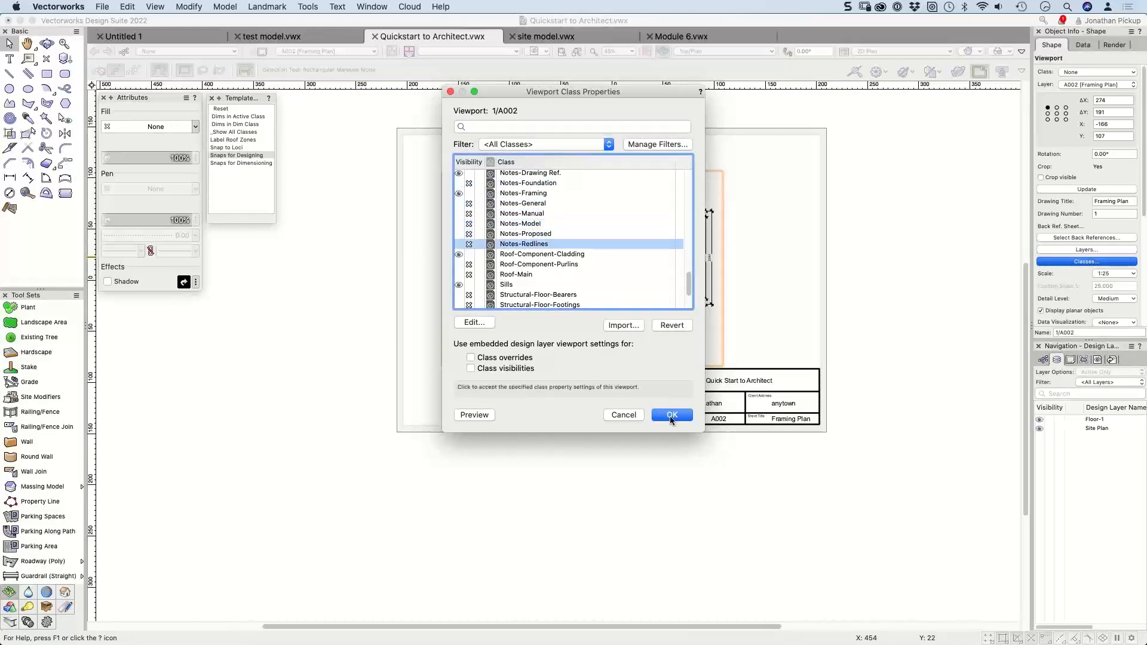
click(671, 414)
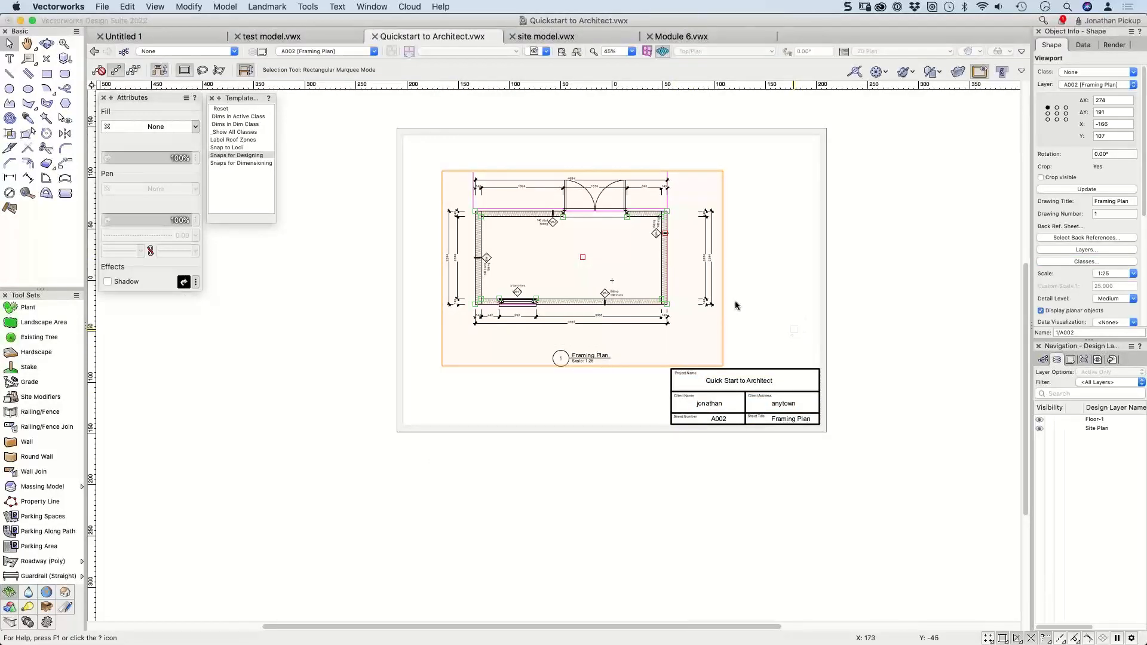
Step: Switch back to the Floor-1 design layer and deselect the dimension
click(345, 51)
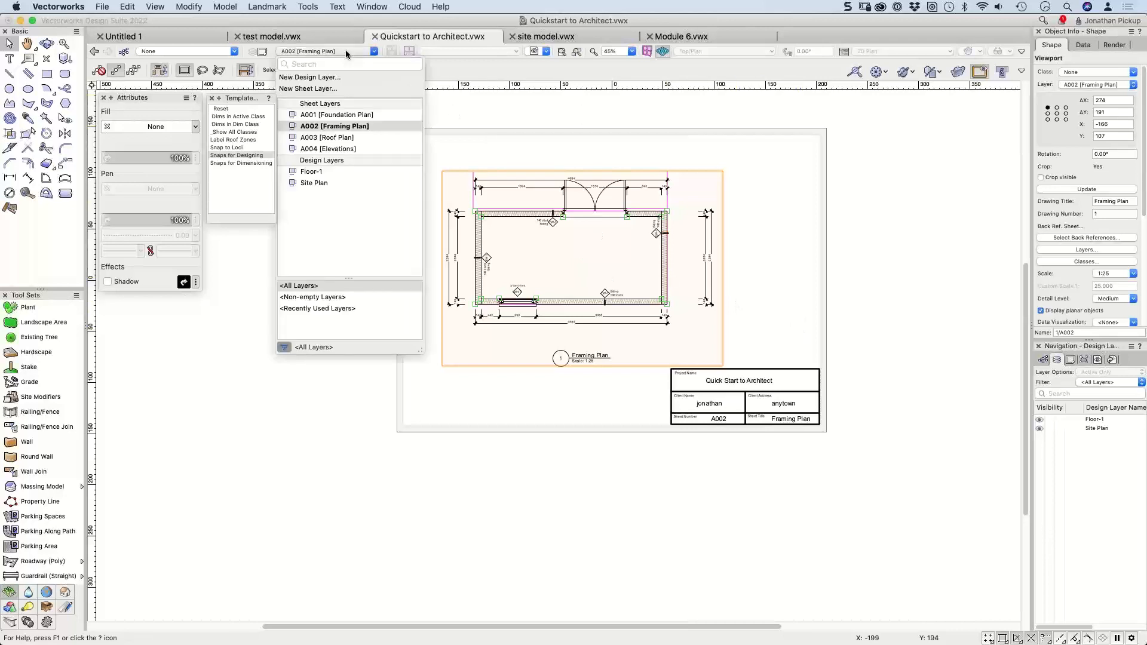
click(307, 173)
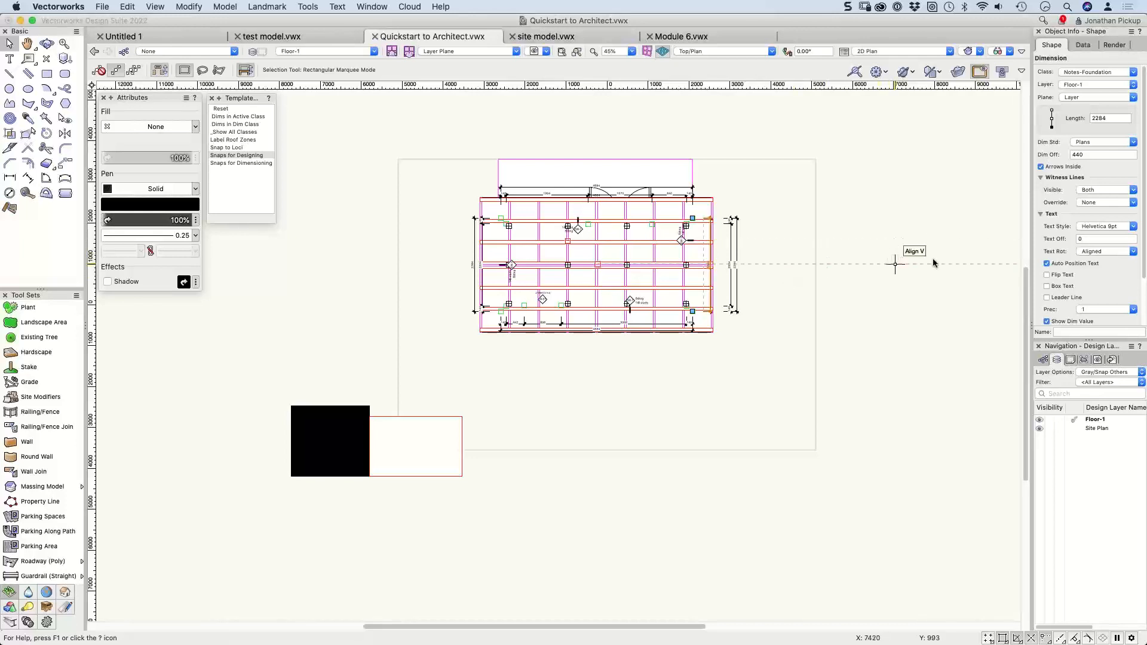
click(842, 260)
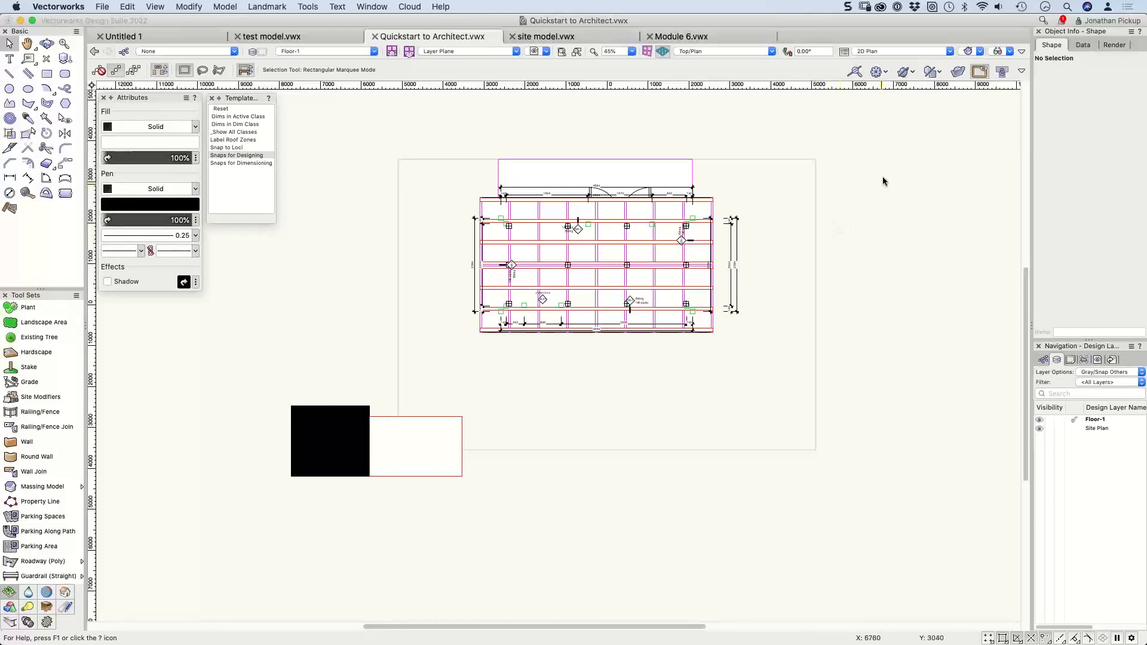
Step: Review the maximum number of undos and the undo view changes options in the Session preferences, and close the preferences
click(1022, 71)
click(948, 289)
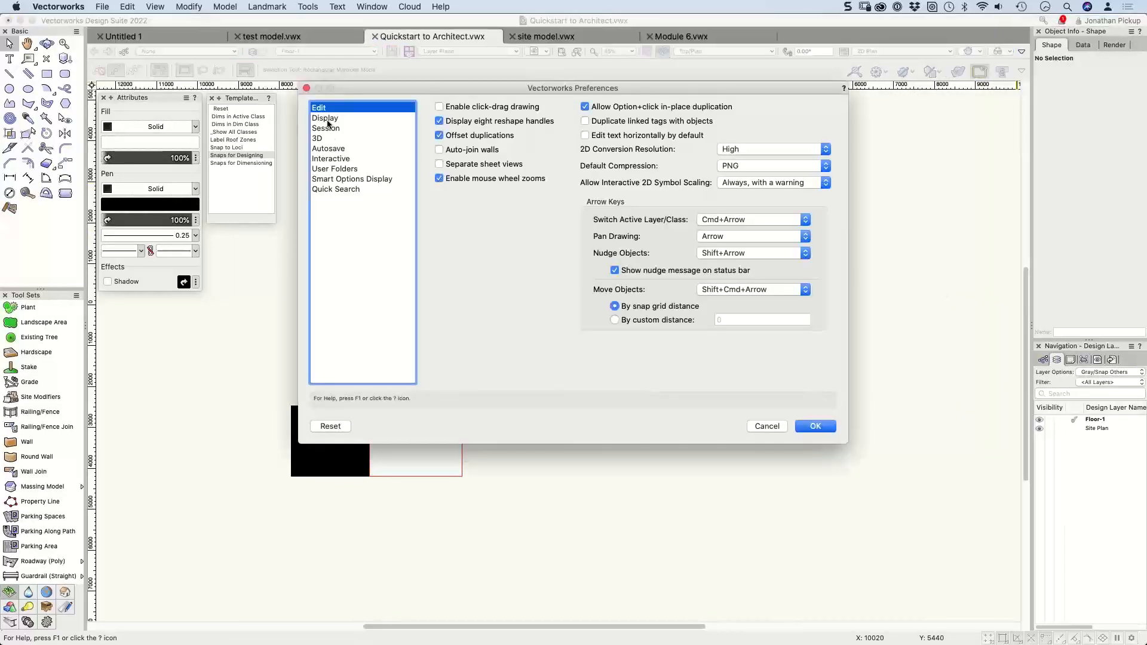
click(325, 127)
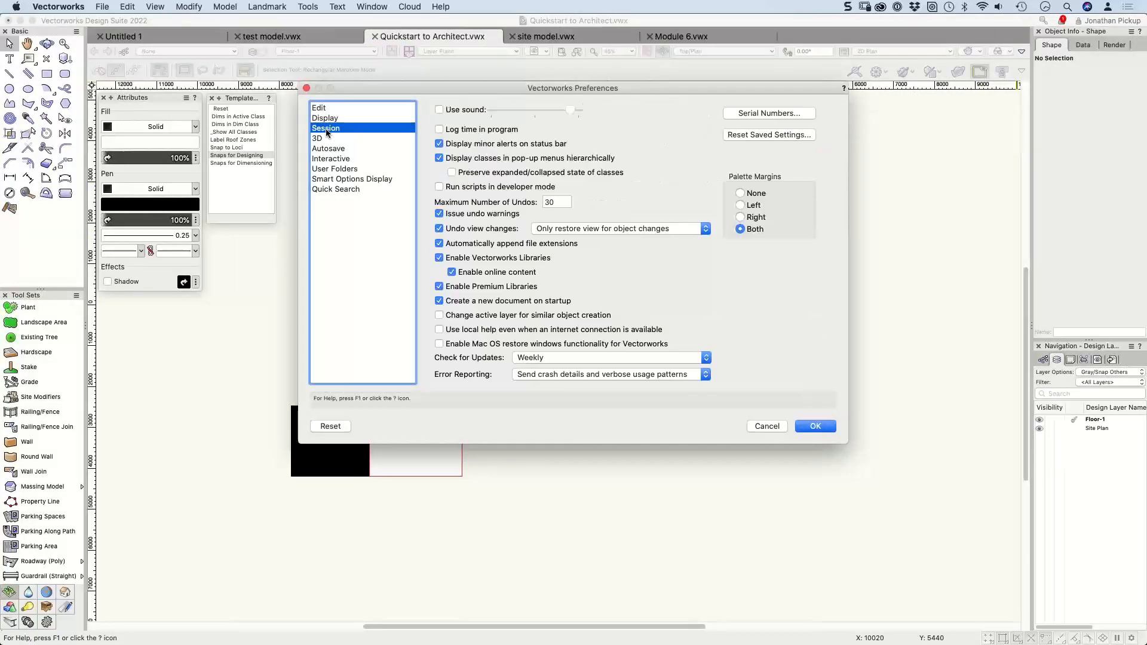
click(559, 202)
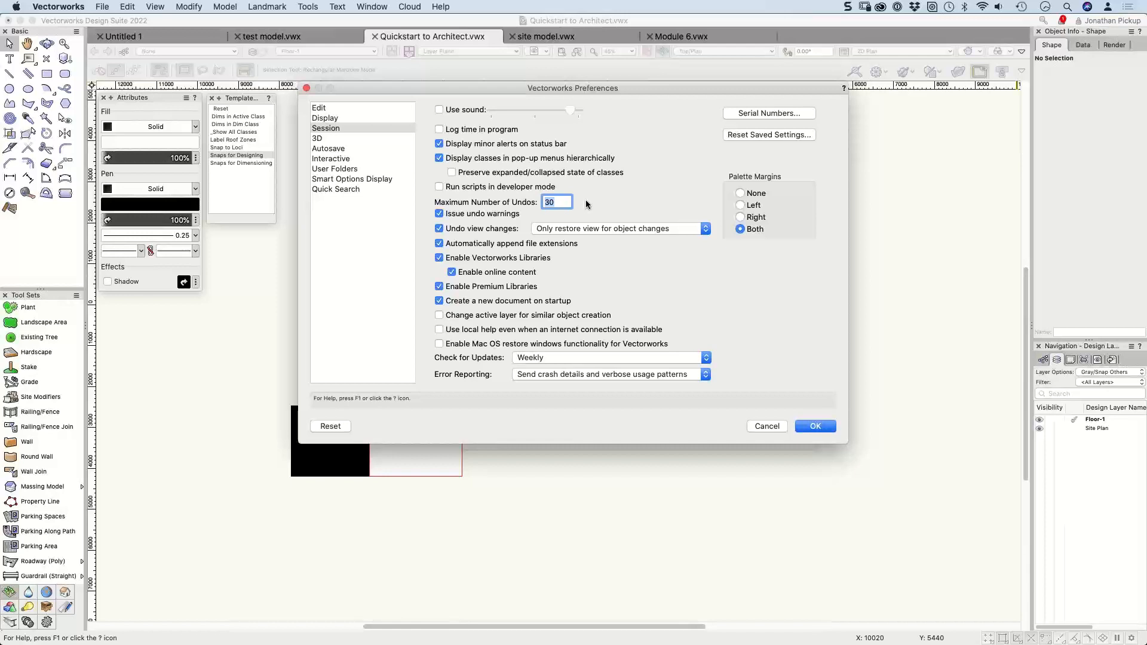
click(578, 229)
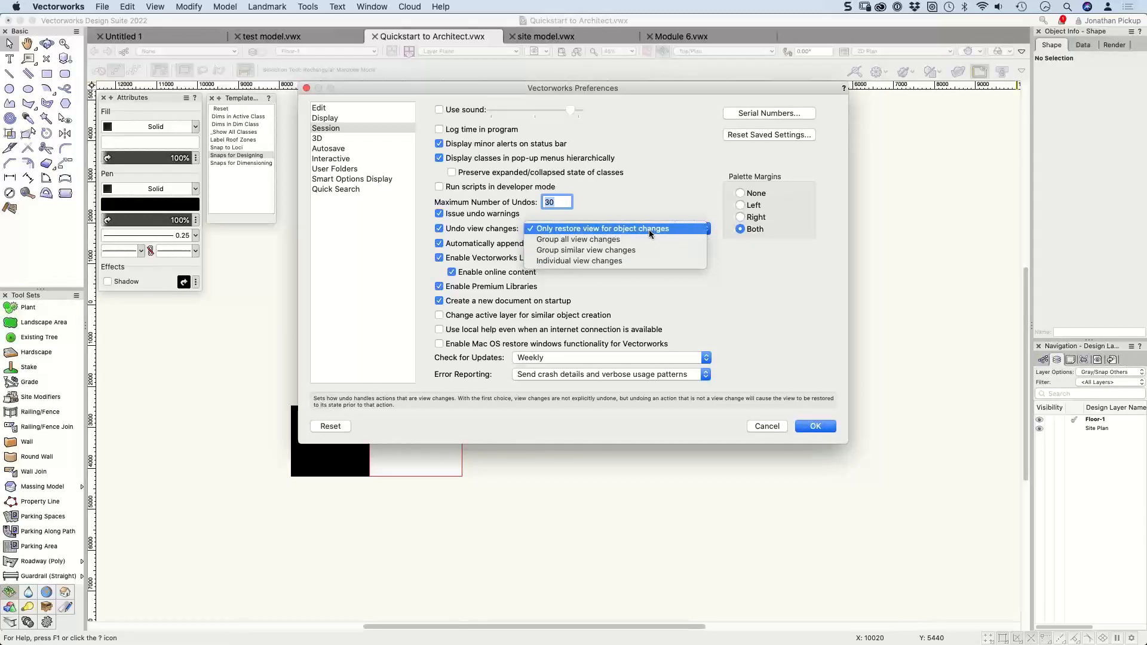
click(770, 321)
click(815, 425)
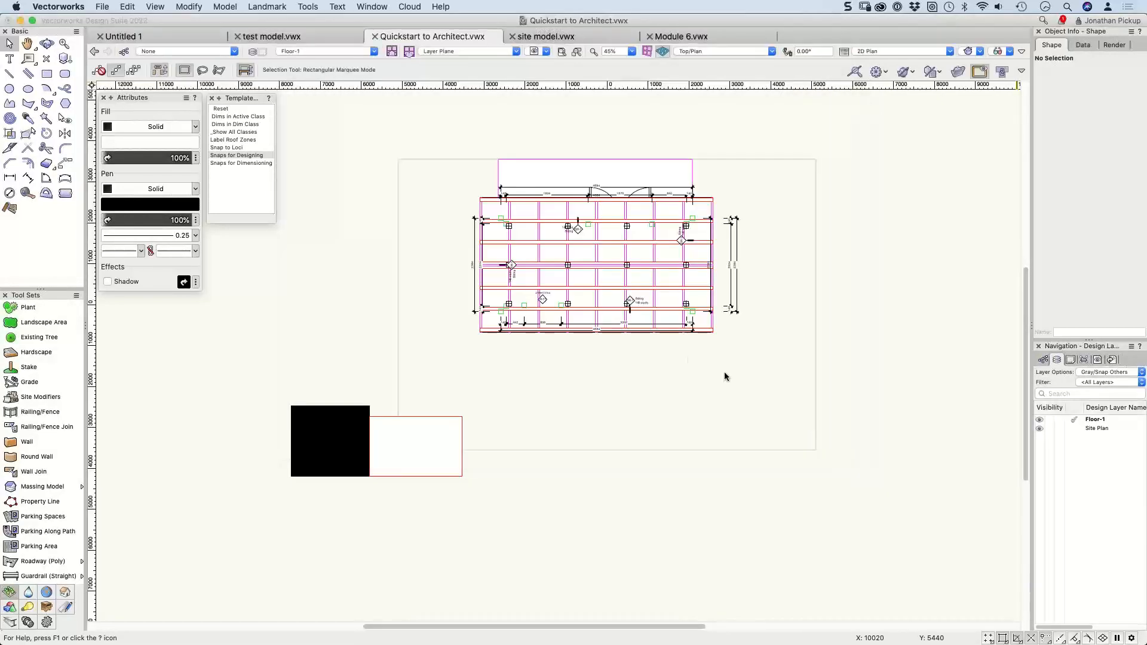
Step: Draw a square about 769 mm wide in the empty area below the floor plan and move it twice, zooming in between the moves
scroll(650, 335, up, 3)
middle_drag(742, 323, 517, 217)
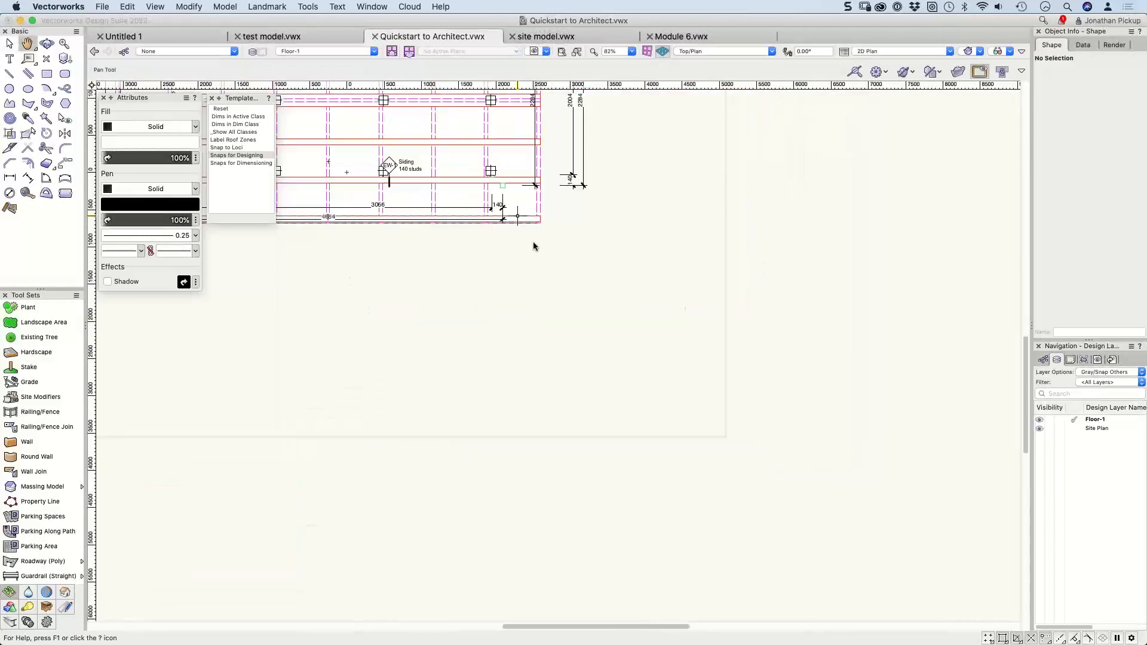
key(x)
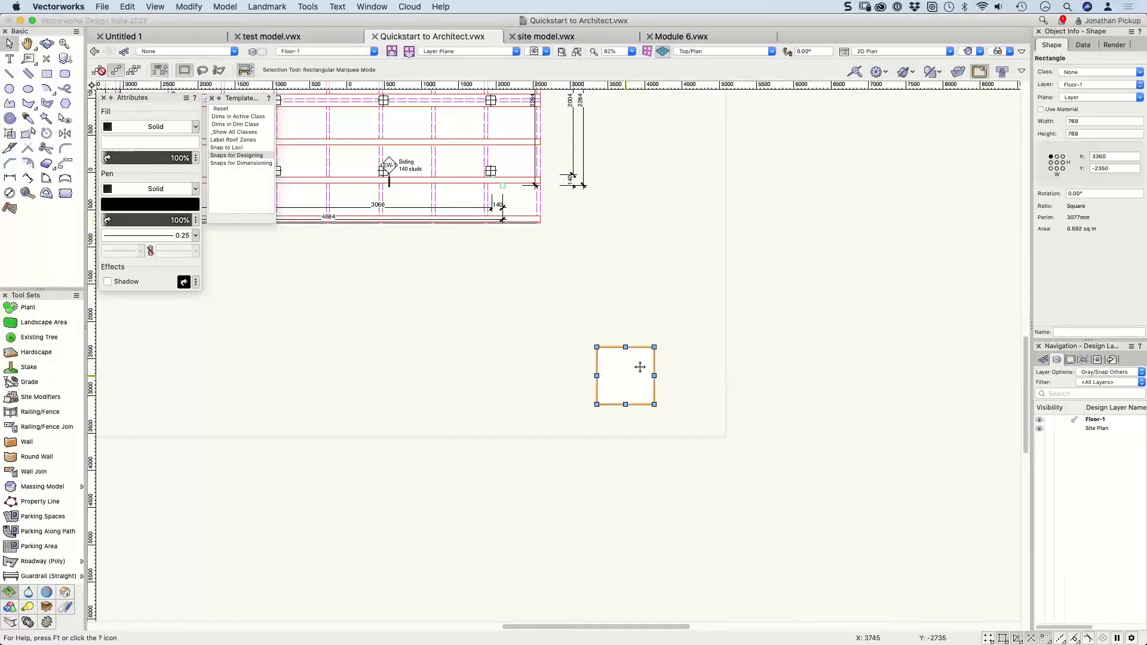
drag(626, 376, 617, 300)
scroll(727, 328, up, 5)
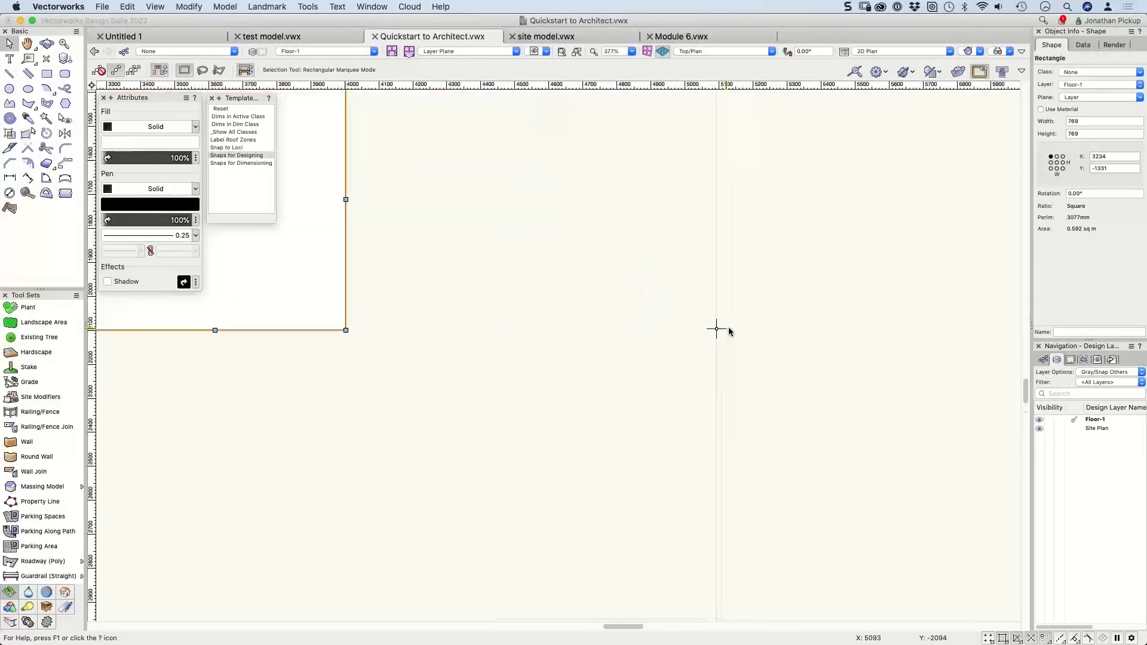
drag(263, 311, 654, 476)
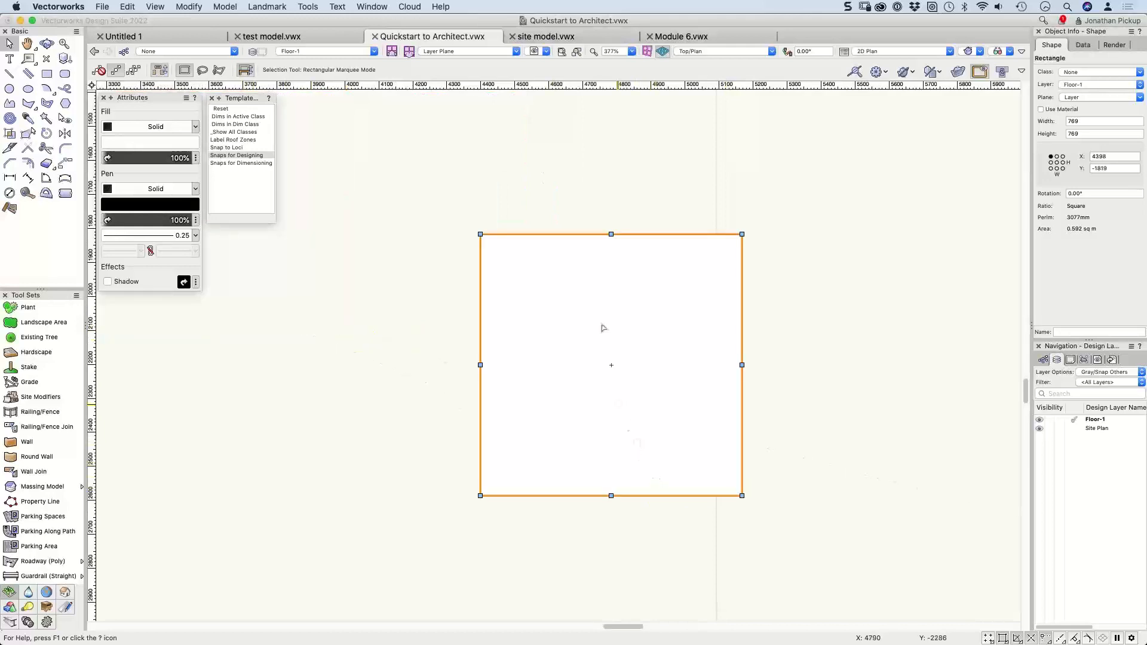
Step: Undo both moves of the square and its creation, and bring the whole floor plan back into view
key(super+z)
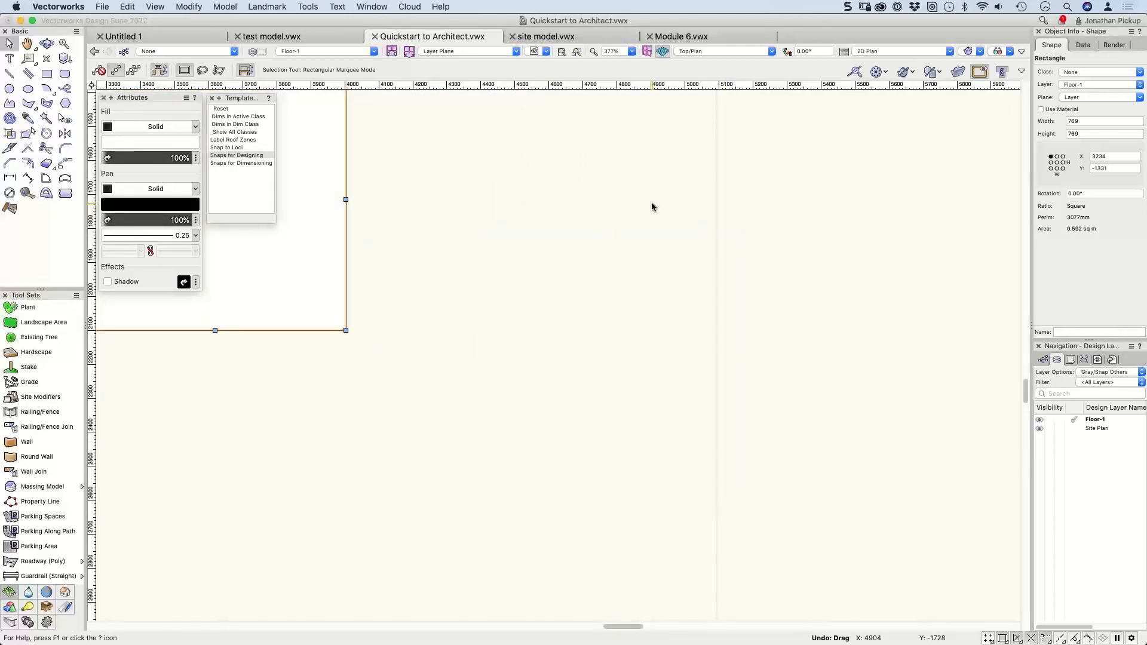
key(super+z)
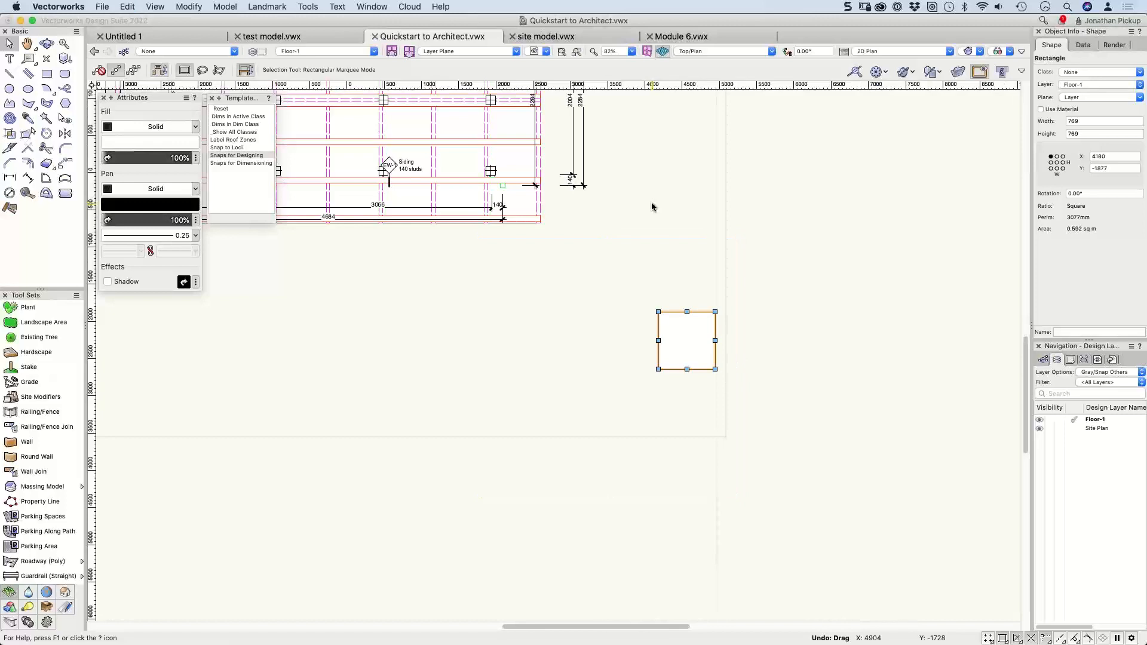
key(super+z)
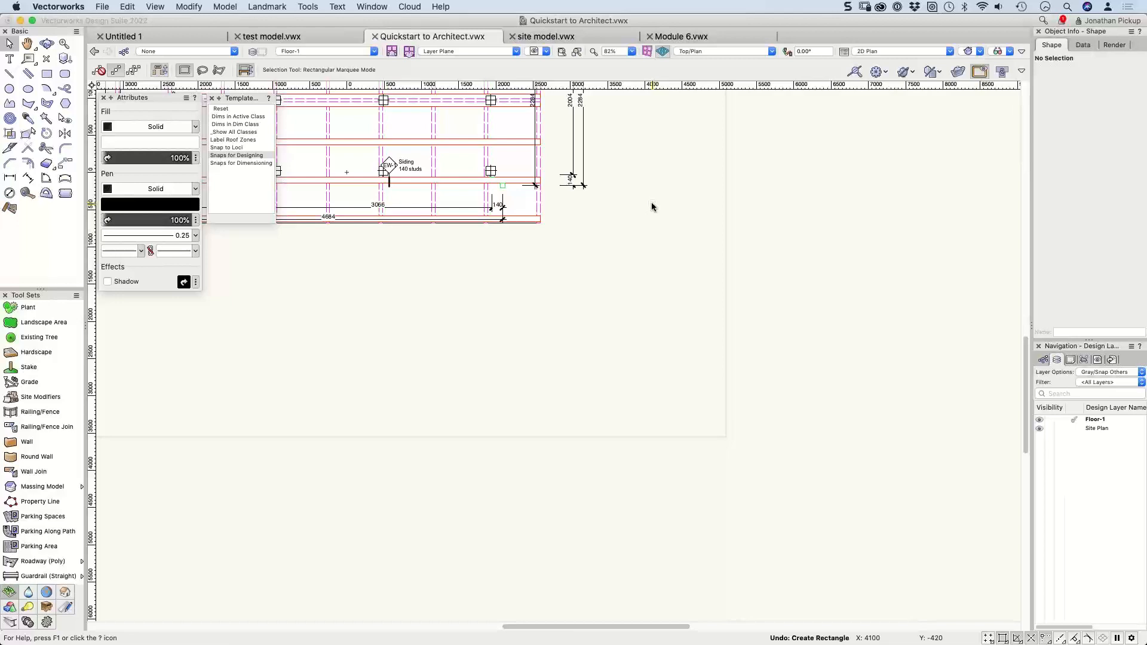
key(space)
middle_drag(516, 322, 693, 411)
scroll(693, 411, down, 3)
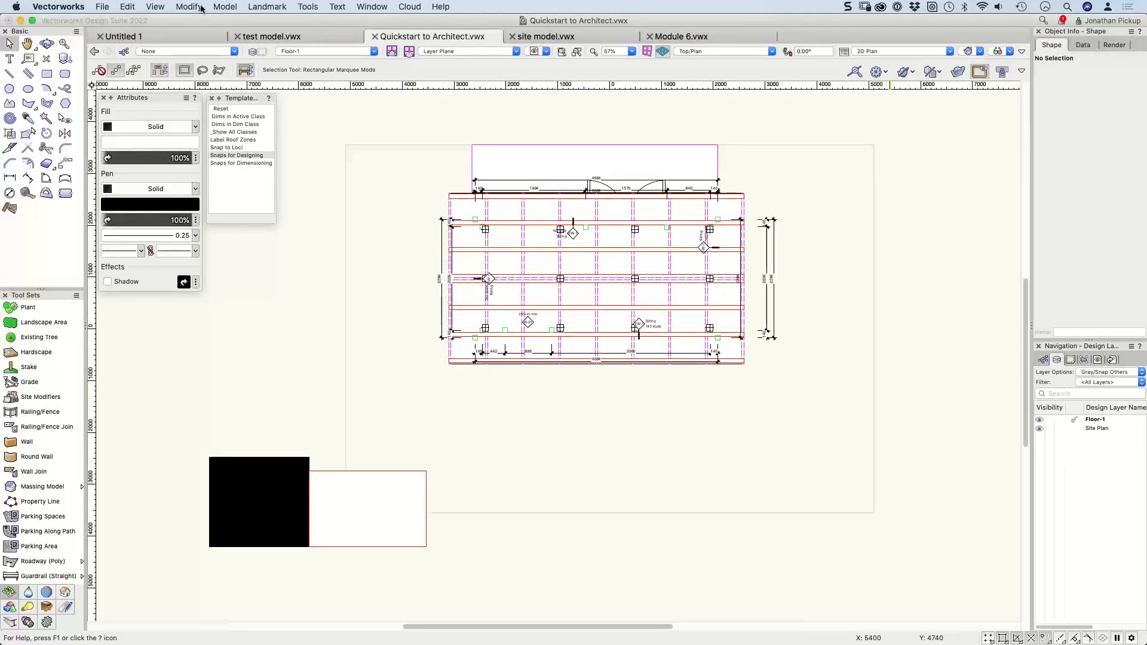
Step: Look through the view bar's display options and show the model in the Right Isometric view
click(1021, 52)
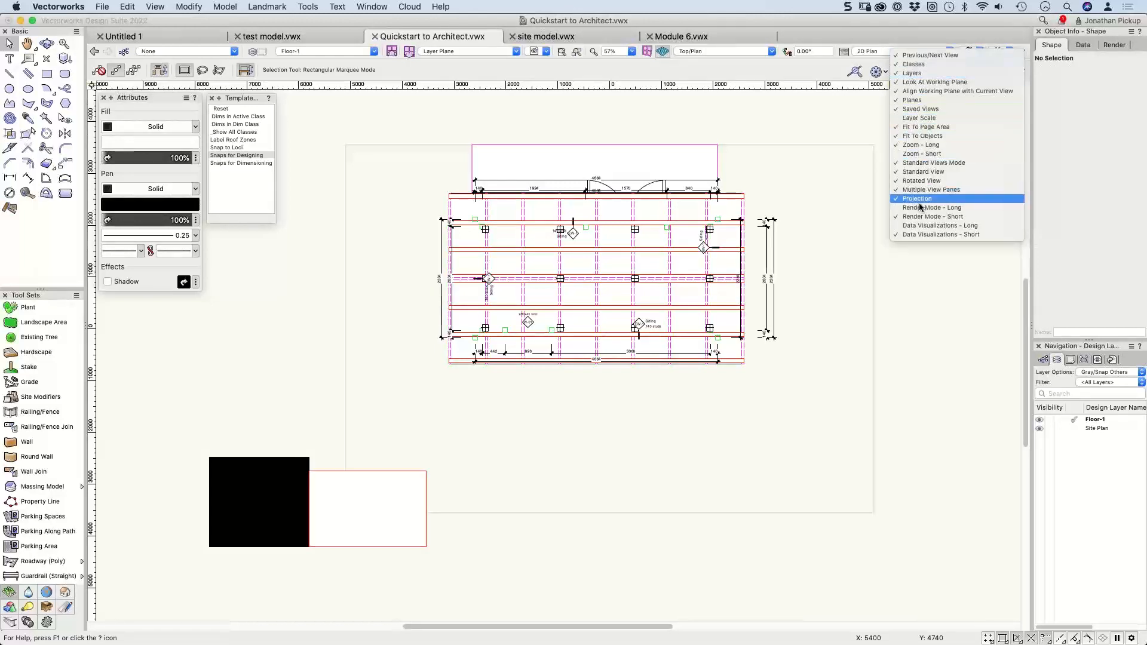
click(835, 166)
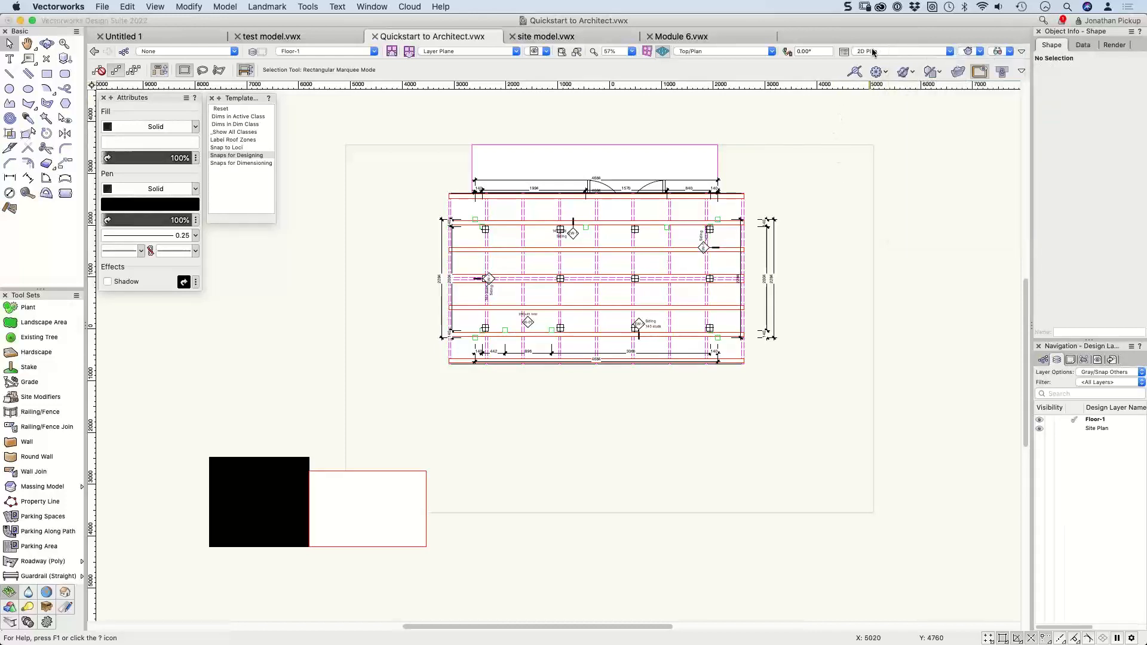
key(3)
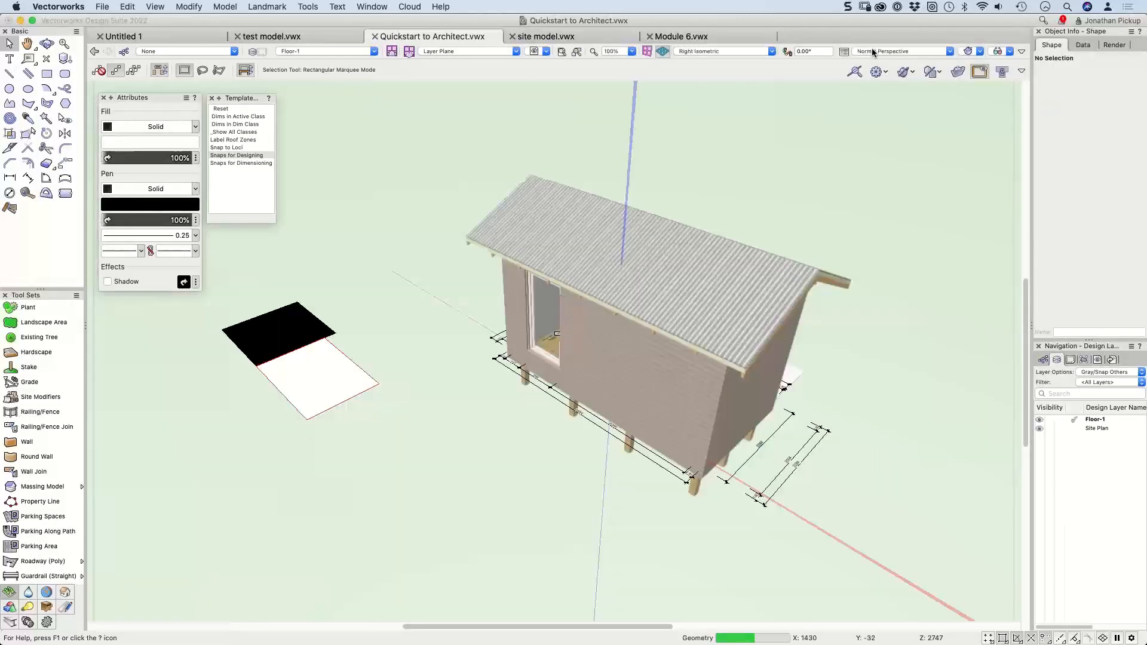
middle_drag(862, 276, 716, 192)
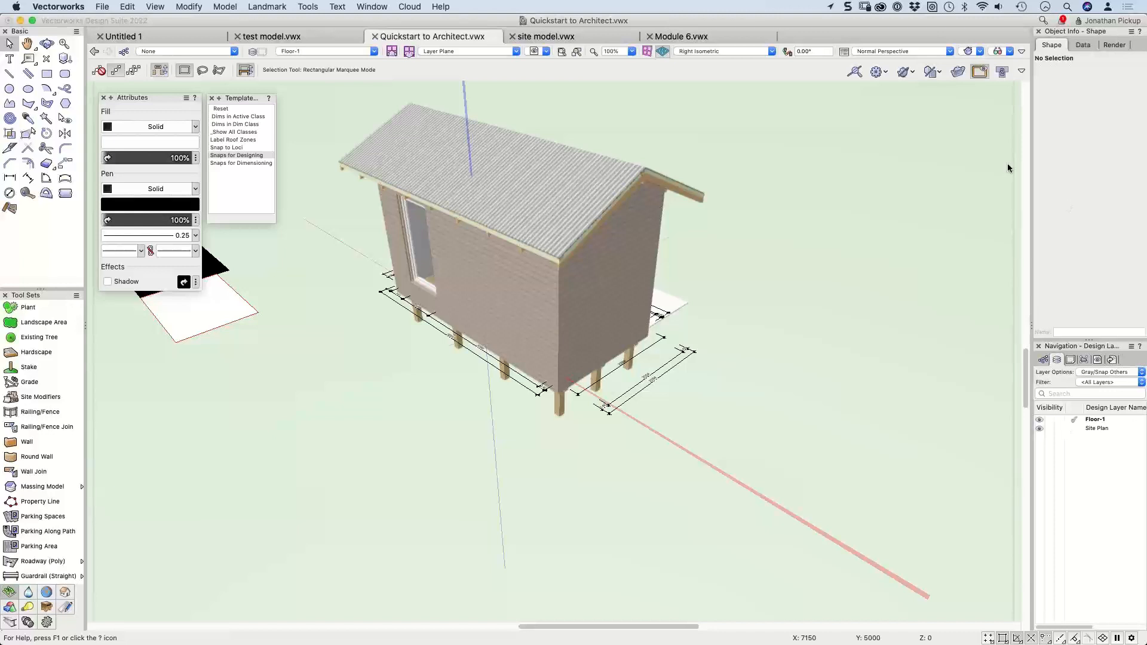
Step: Enable legacy 2D features with Screen plane only in the document preferences, turn legacy 2D off again and accept
click(1022, 72)
click(952, 281)
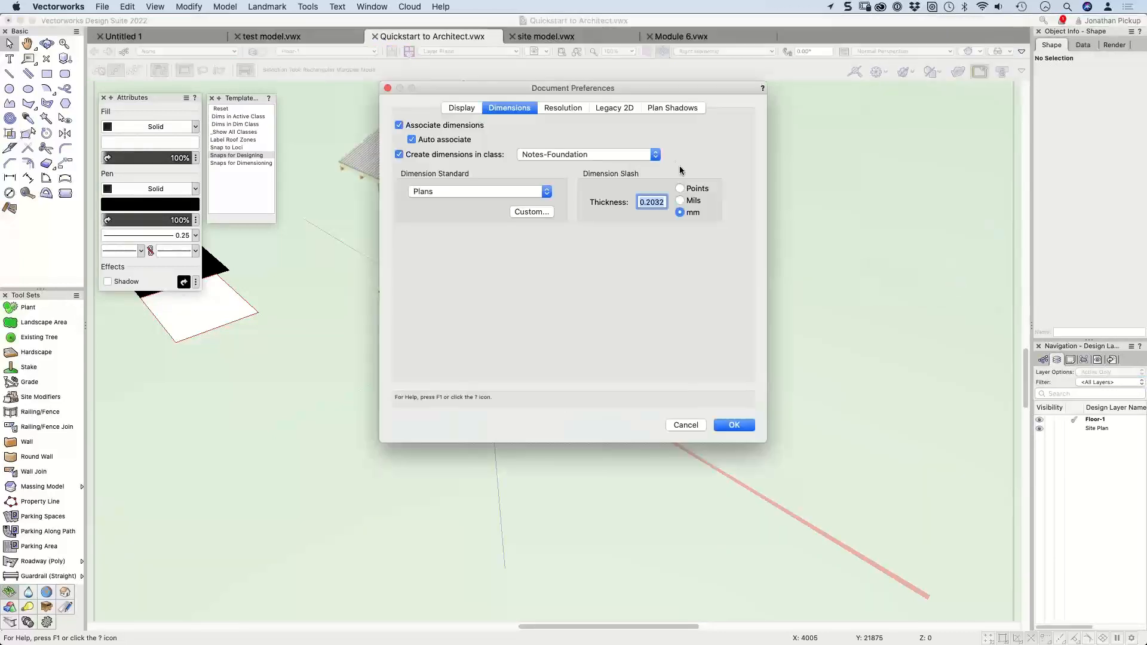
click(631, 110)
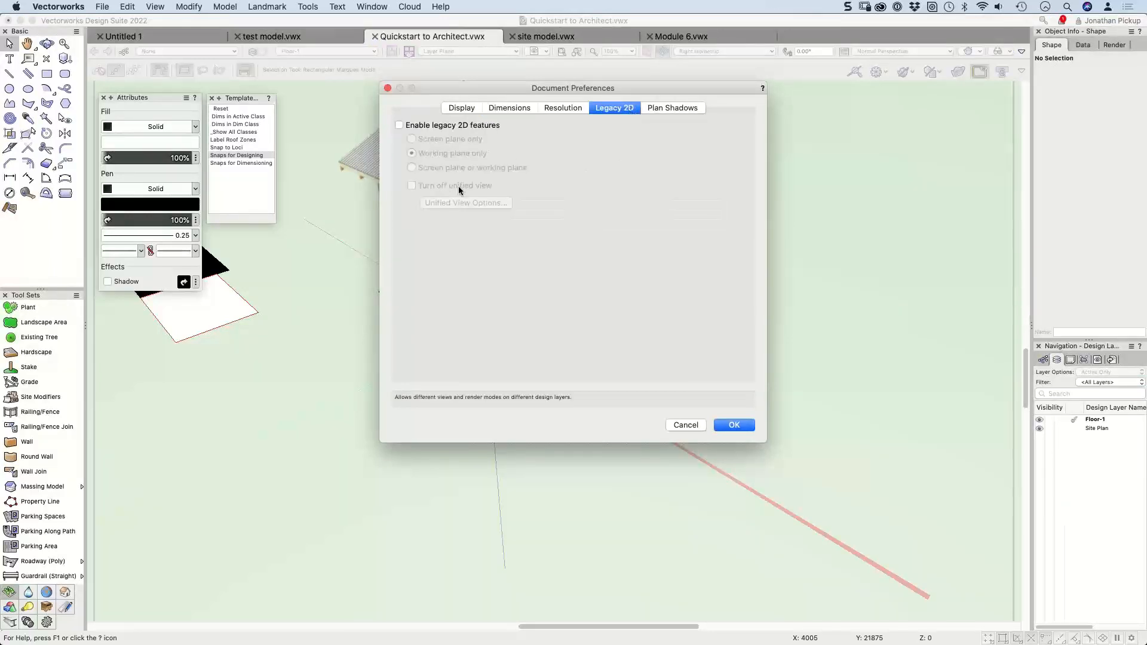
click(399, 125)
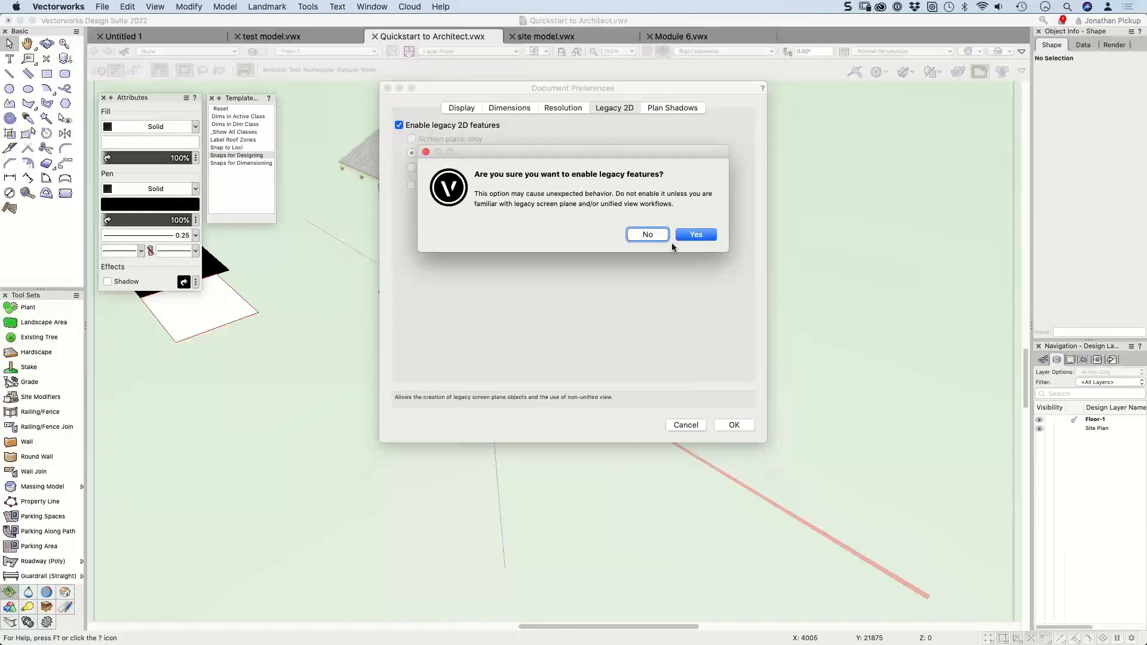
click(696, 235)
click(428, 141)
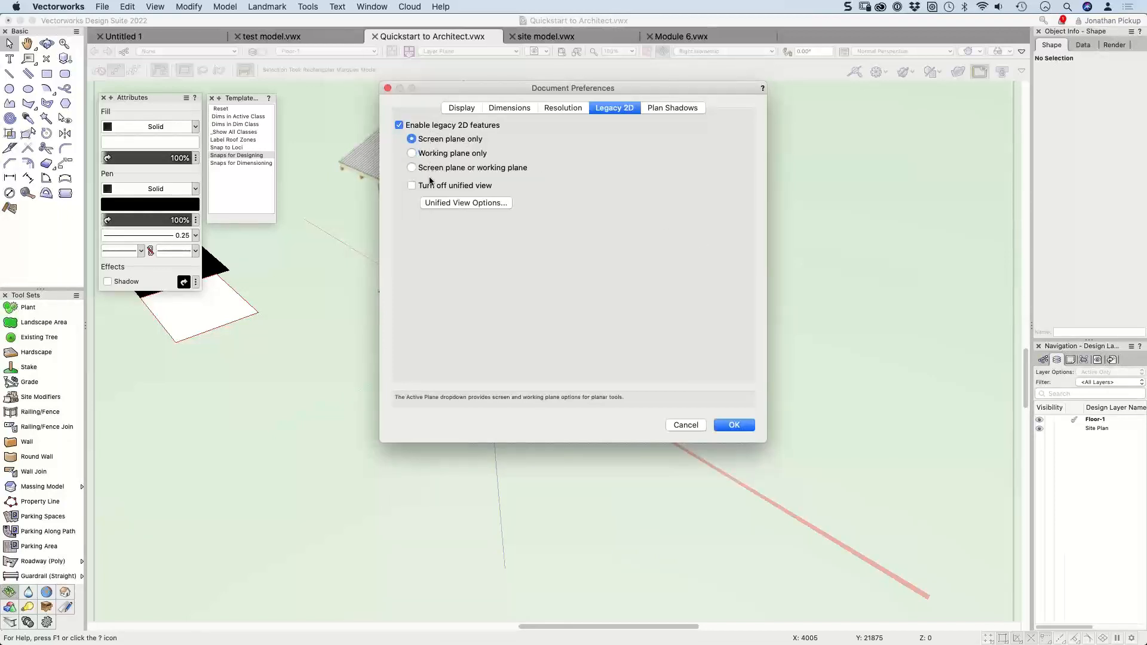
click(399, 125)
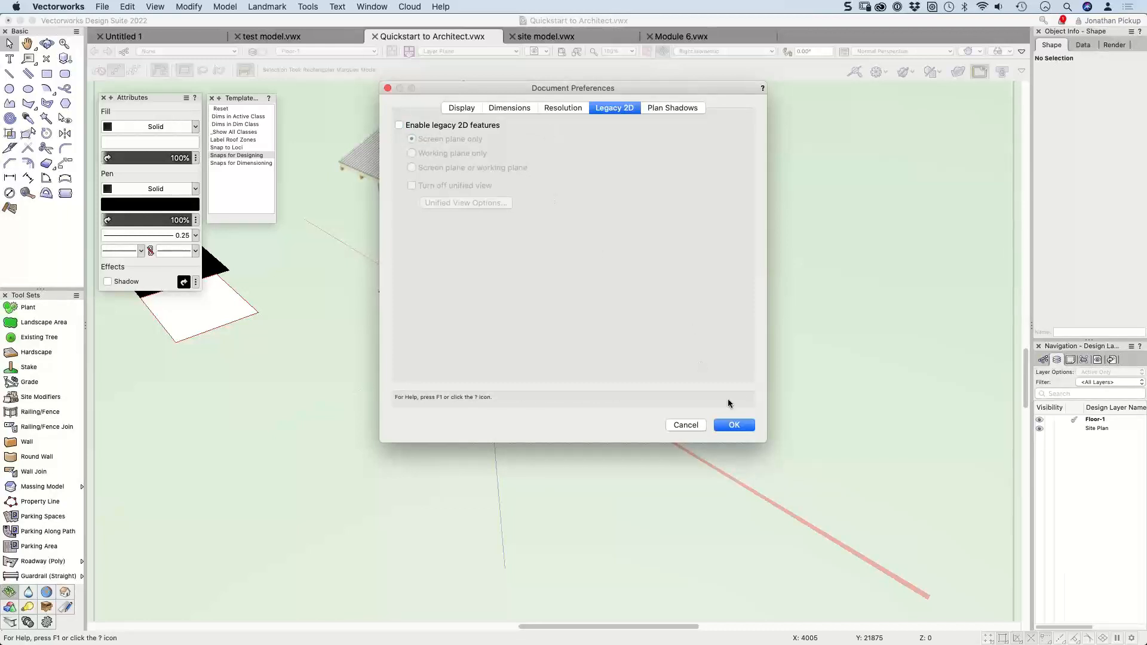
click(734, 425)
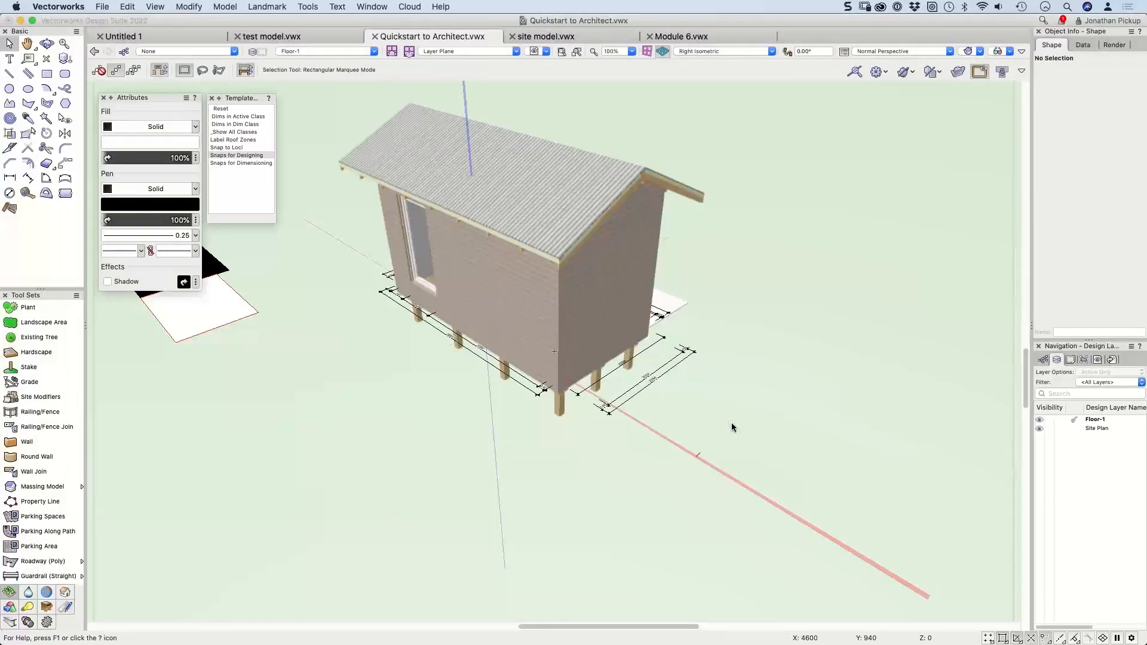
Step: Show the model from the Front and the Right standard views, and set the projection to Orthogonal
key(2)
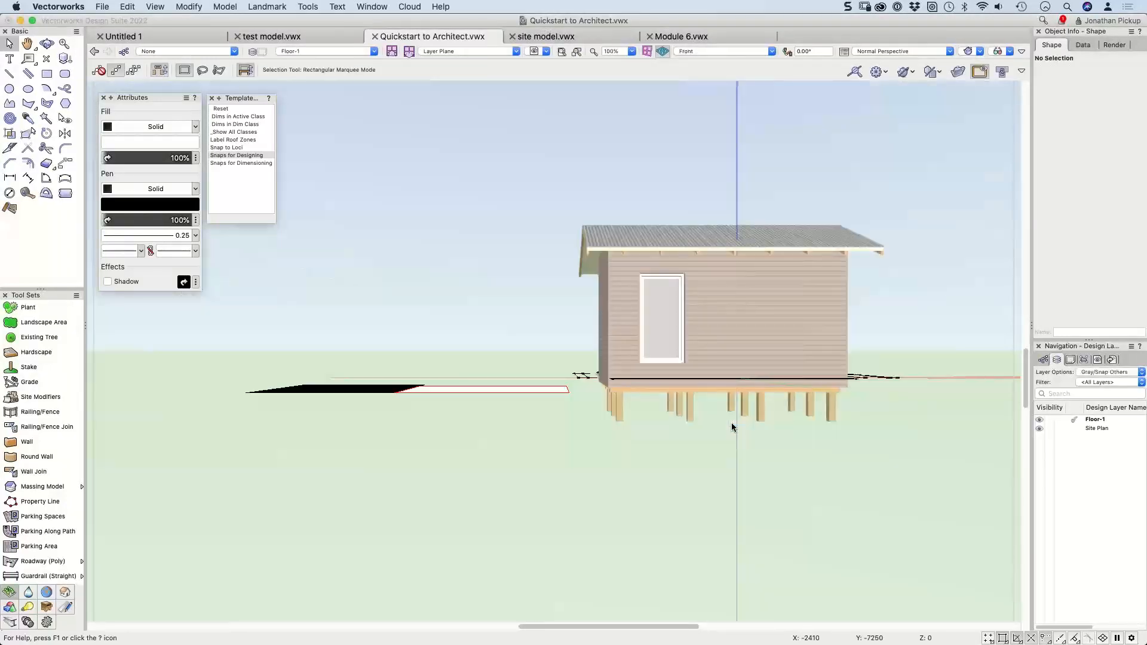
key(6)
click(901, 52)
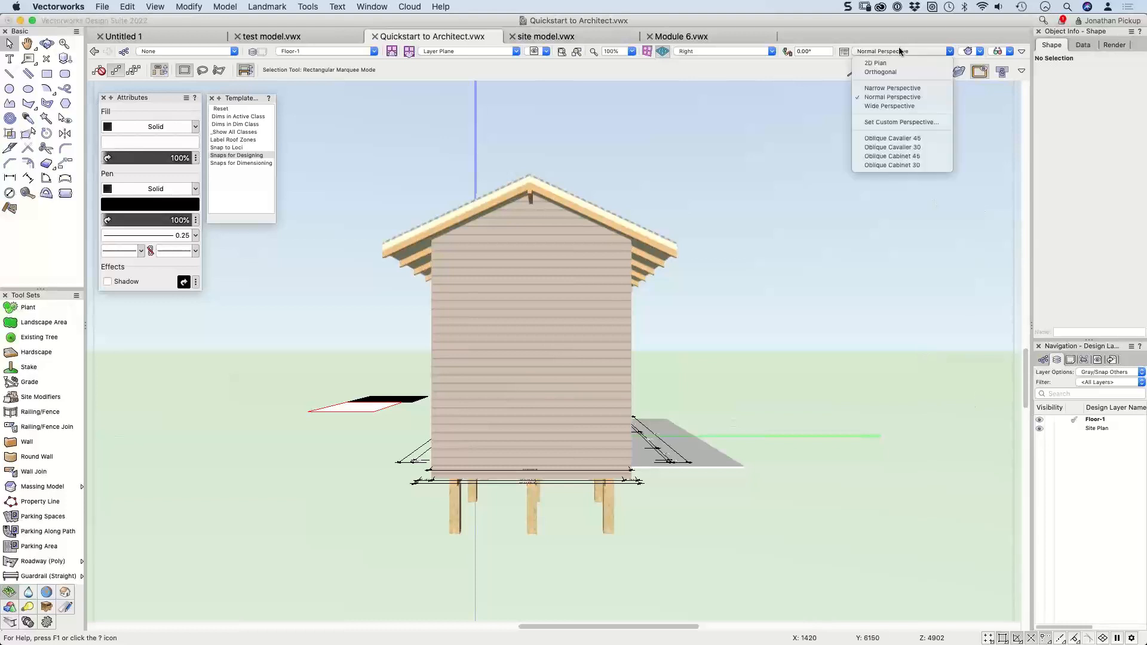
click(883, 72)
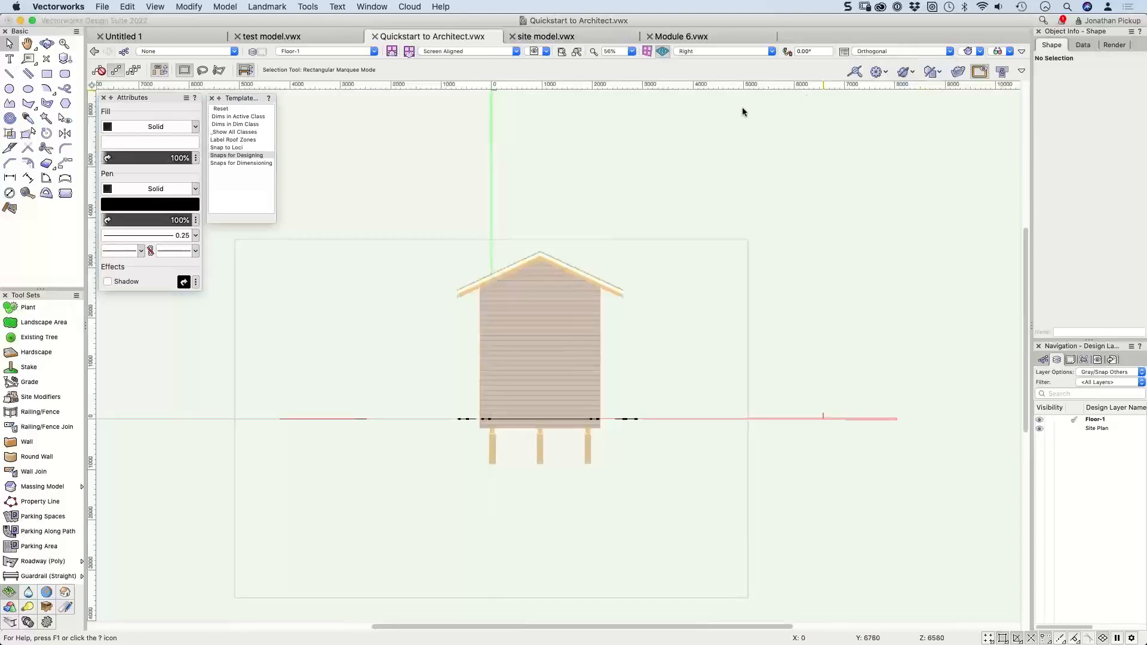
Step: Draw a square about 4984 mm wide around the right elevation and try to create a viewport without using the square as crop
key(4)
click(416, 240)
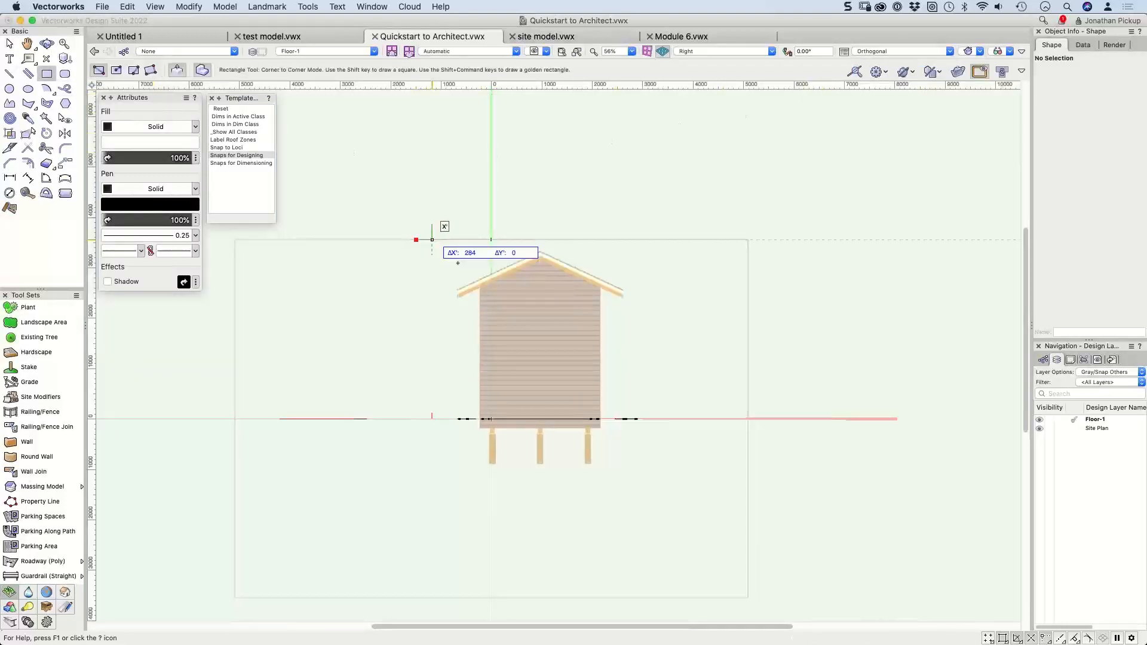
click(667, 491)
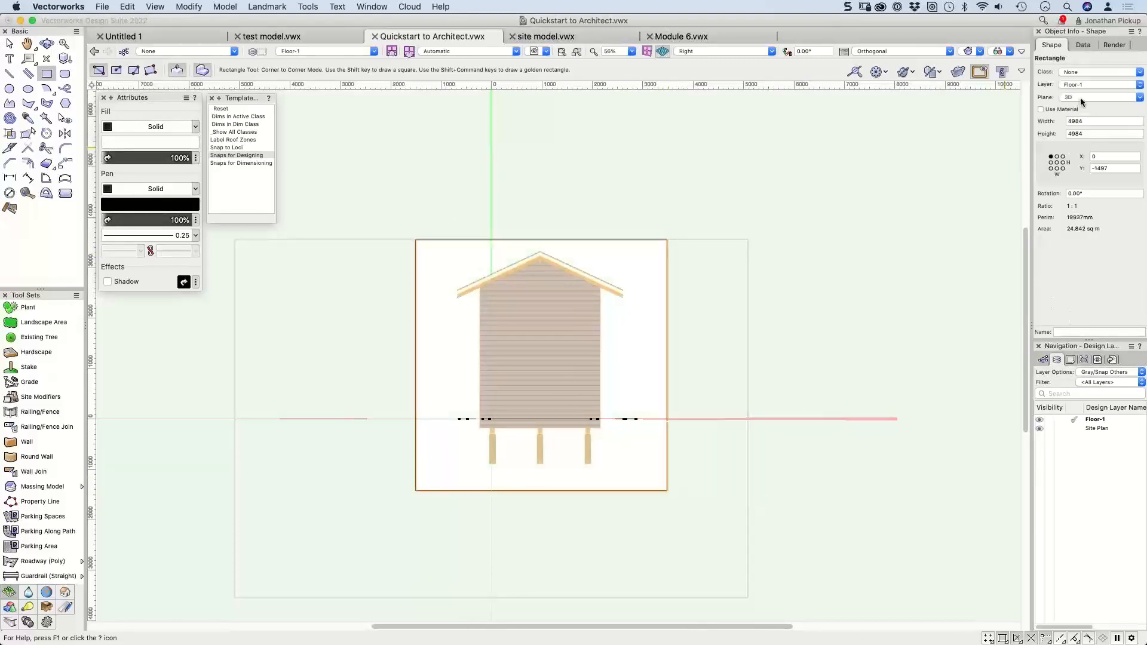
click(154, 7)
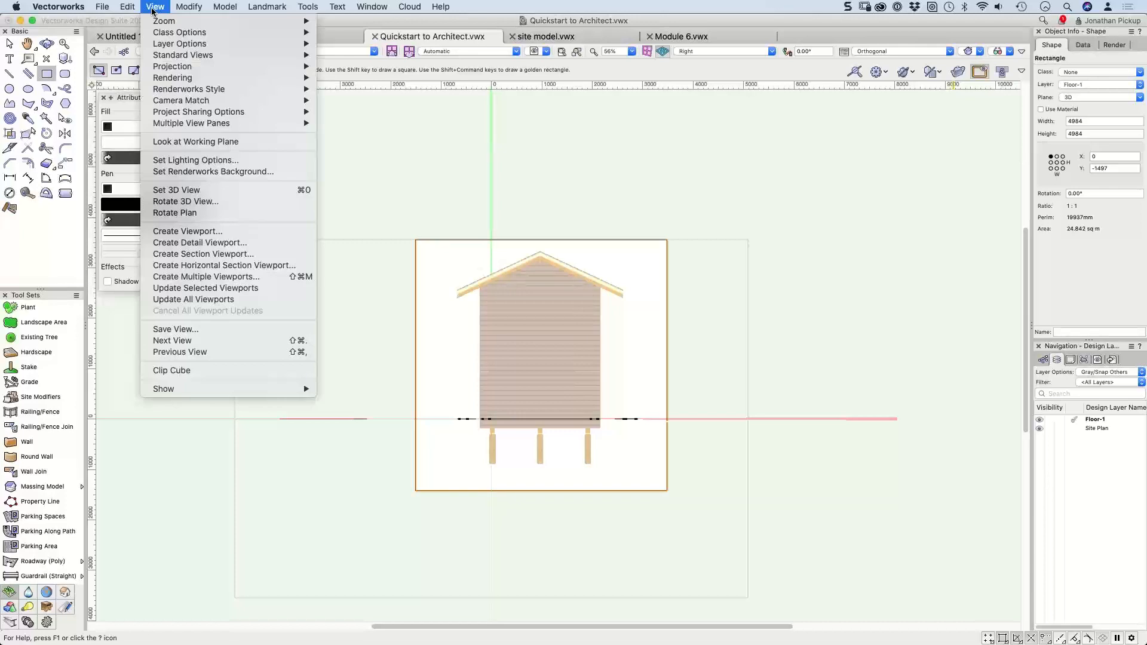
click(178, 232)
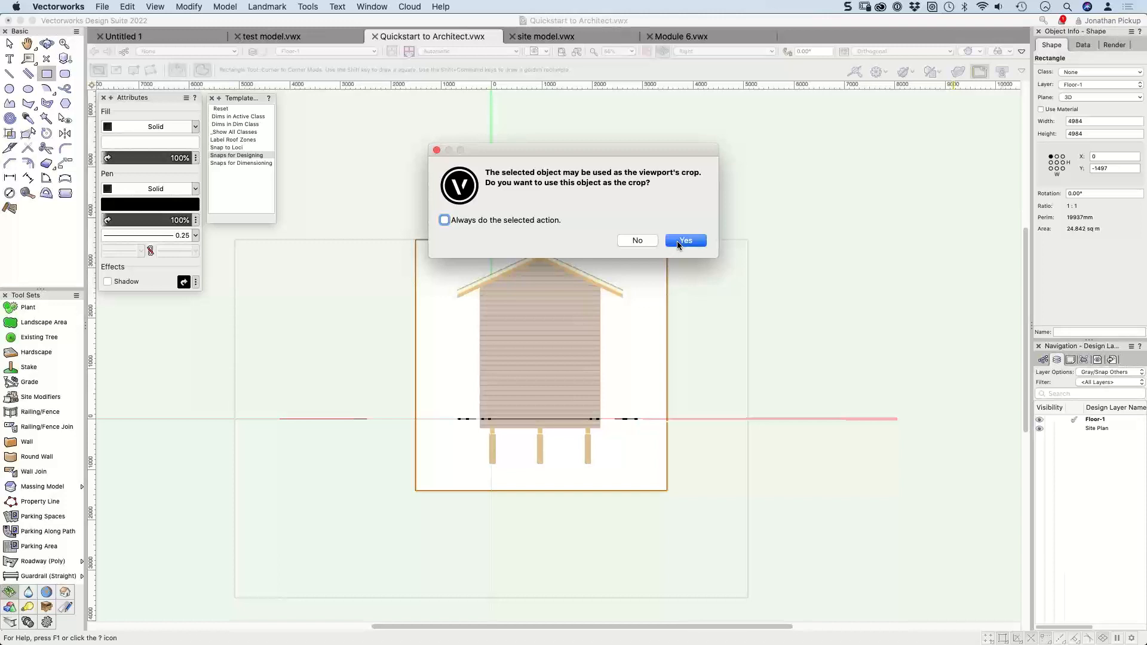
click(637, 241)
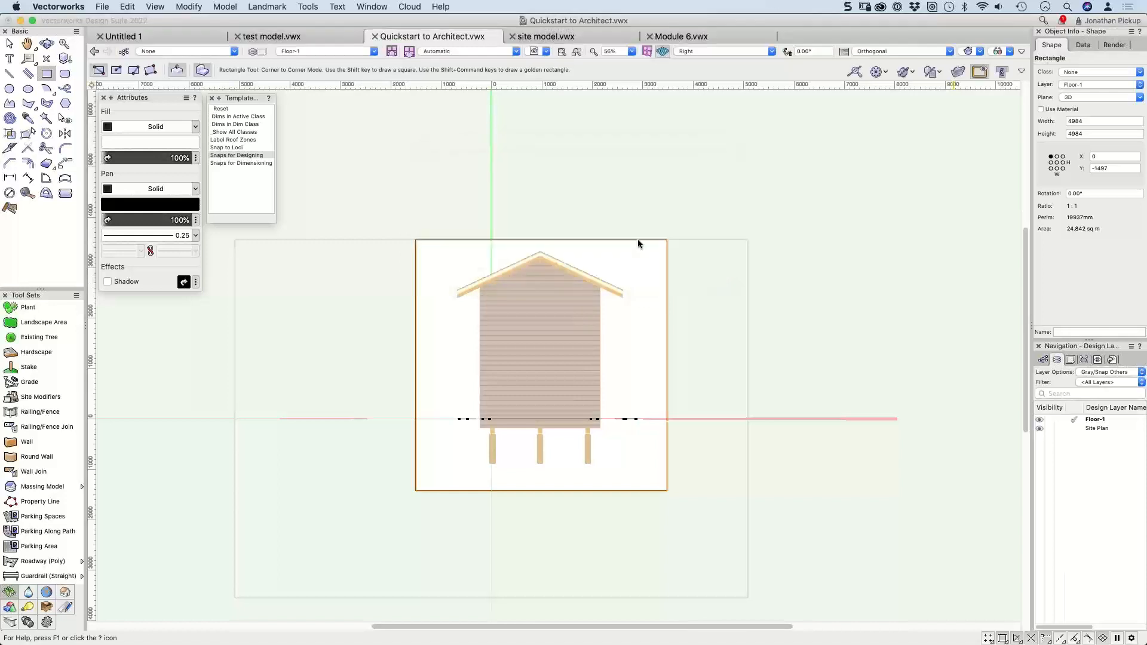
key(Escape)
Step: Delete the square drawn around the right elevation
key(x)
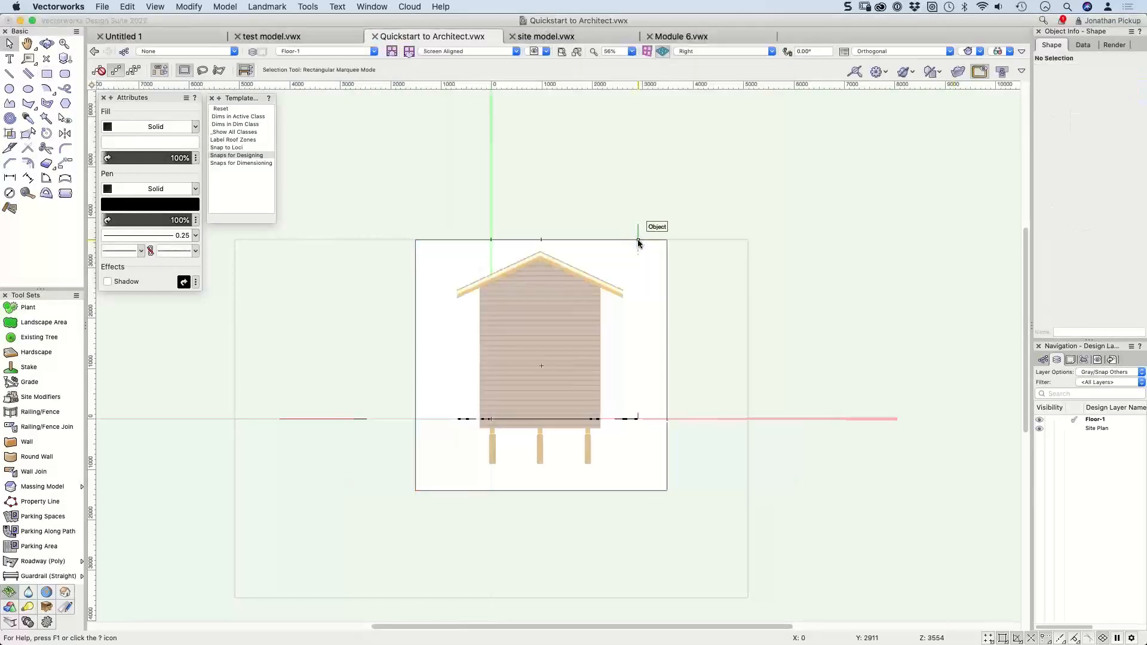
click(638, 239)
key(Delete)
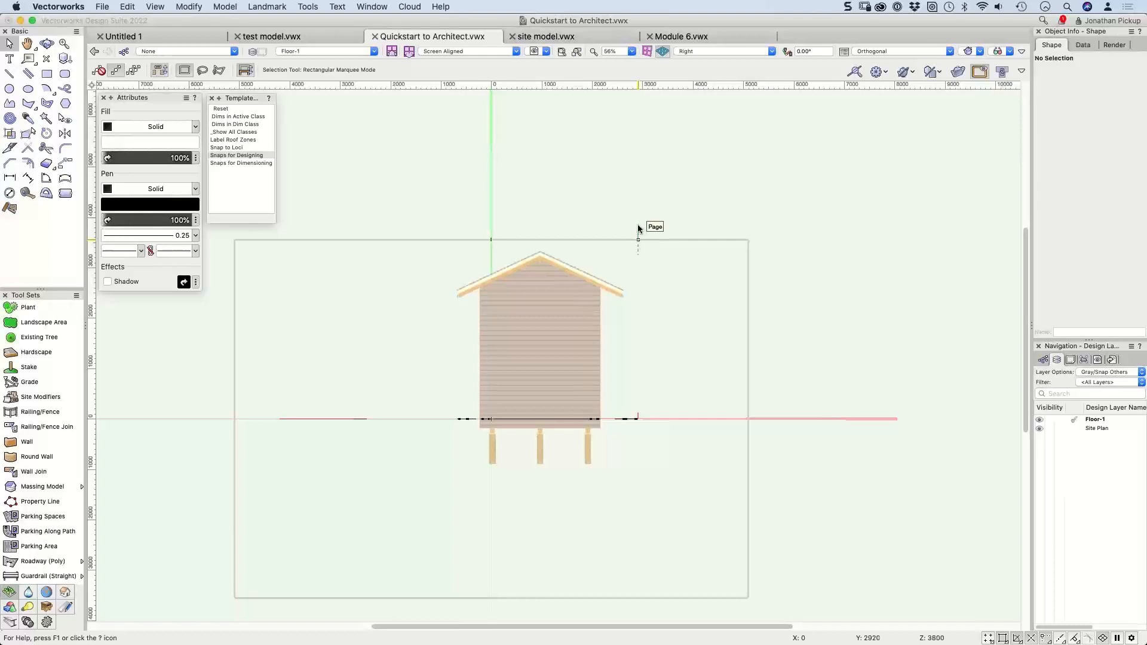
Step: Draw a new square about 4964 mm wide around the right elevation and orbit to inspect where it cuts through the building
key(4)
click(416, 228)
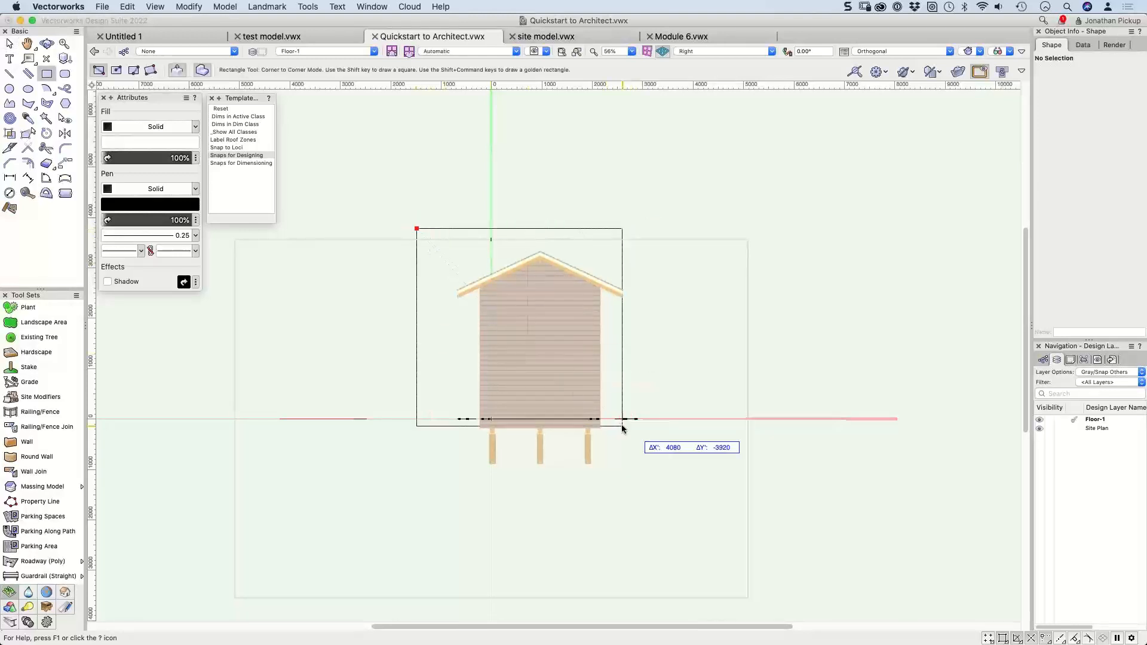
click(667, 479)
super+middle_drag(478, 250, 534, 234)
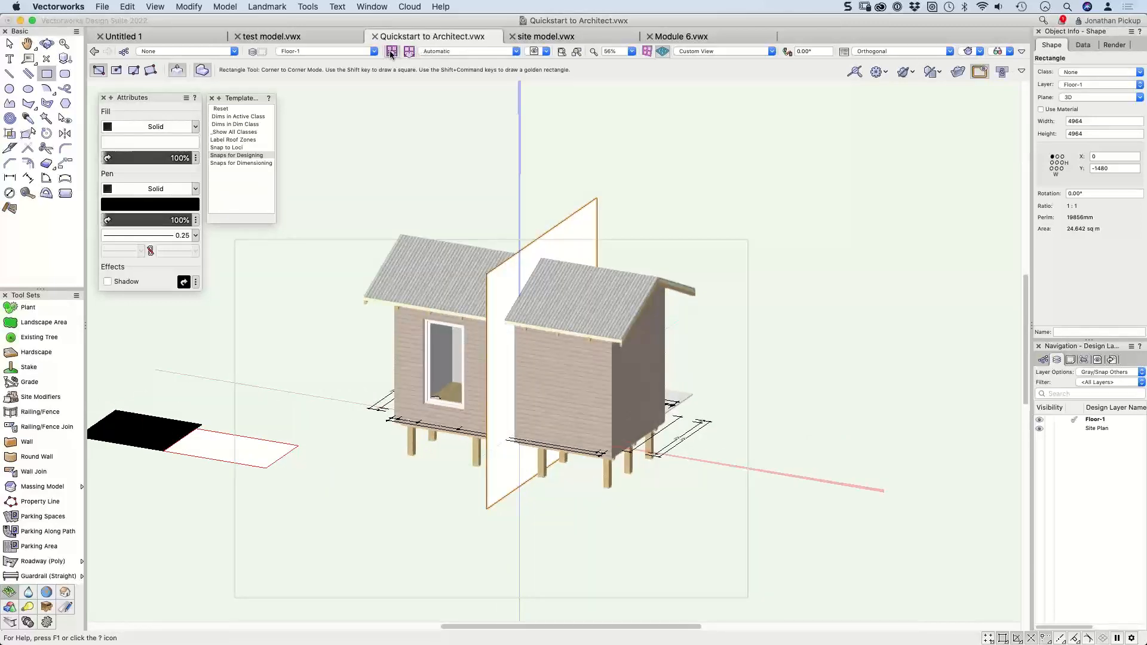
Step: In the Right view, draw two touching rectangles beside the building: an upright one about 190 × 1440 mm and a short one about 478 × 128 mm
click(391, 52)
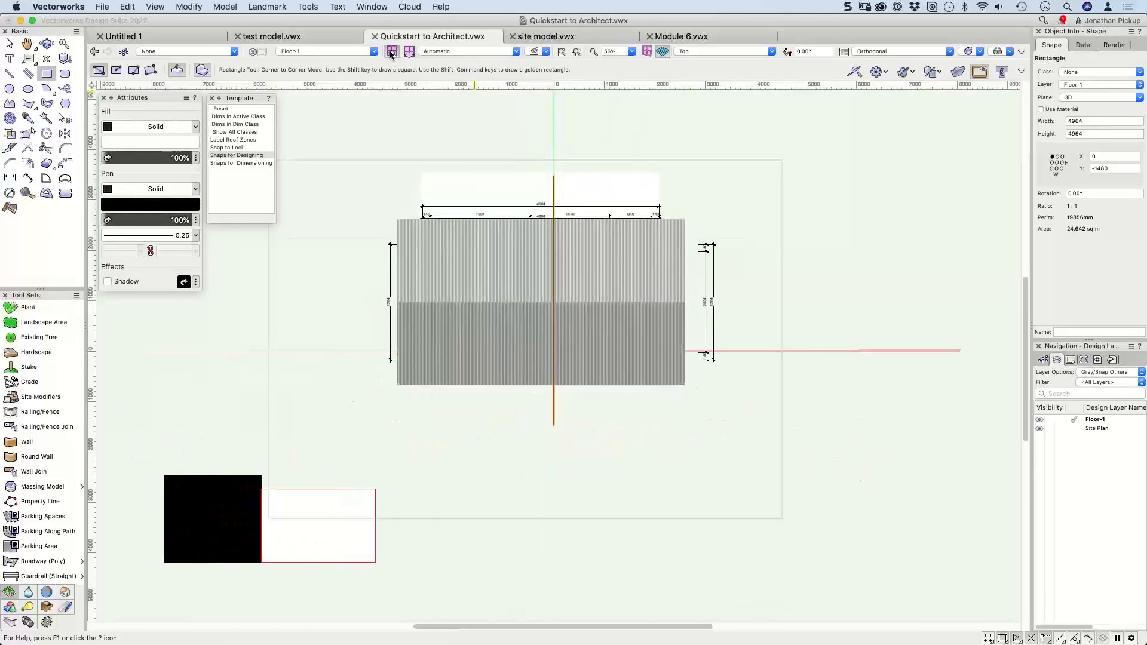
click(392, 52)
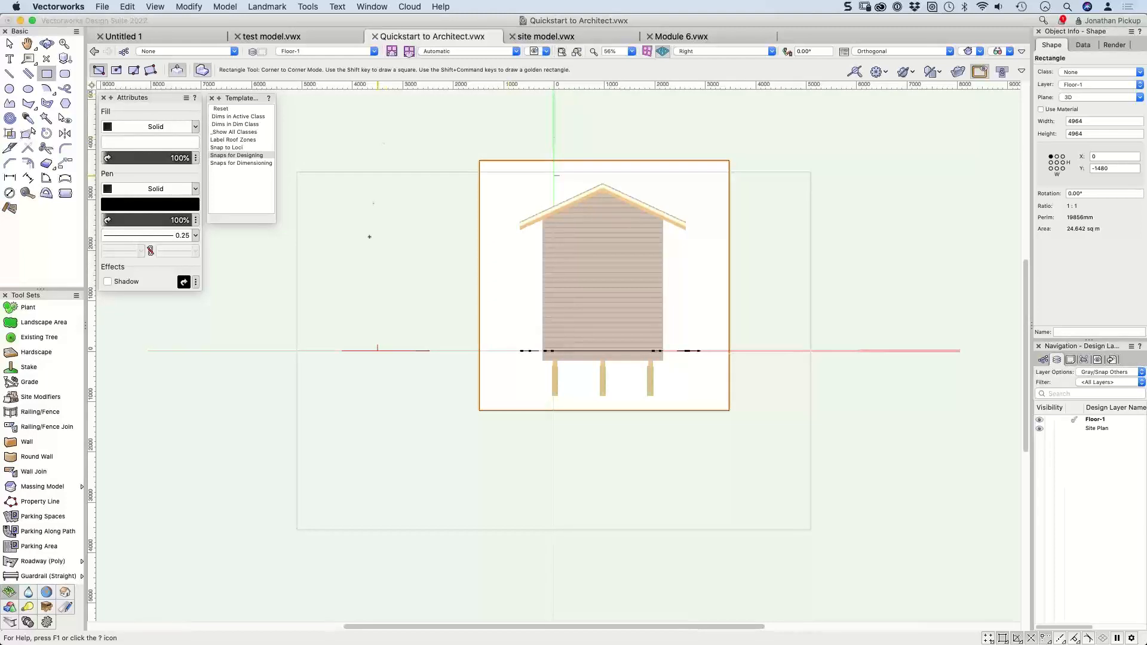
click(370, 280)
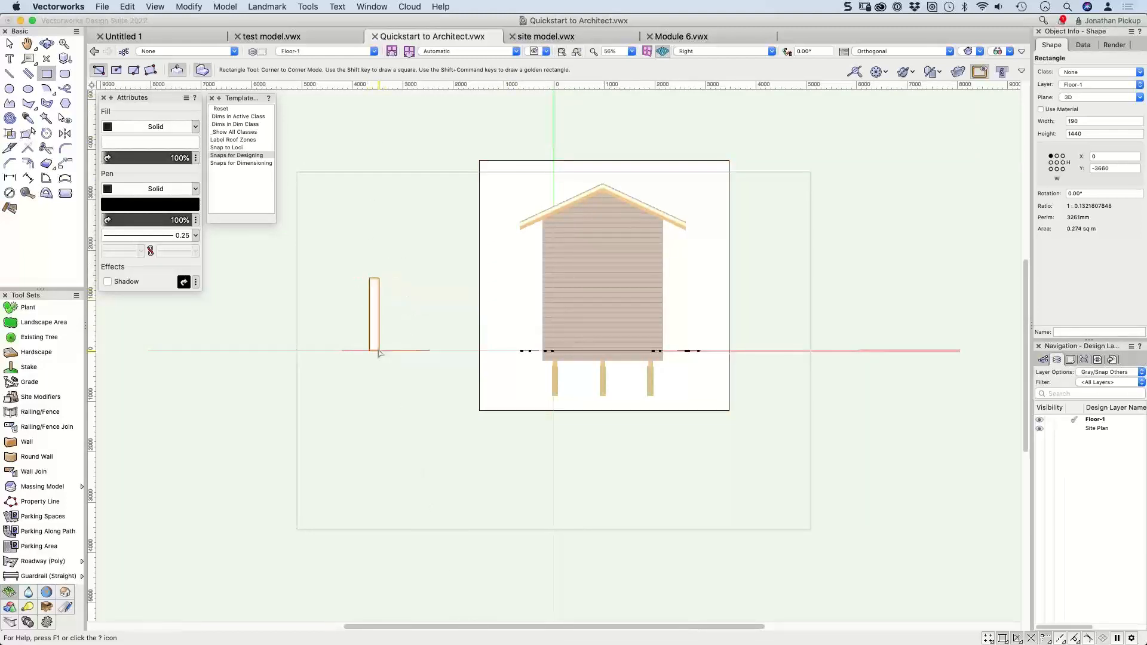
click(379, 351)
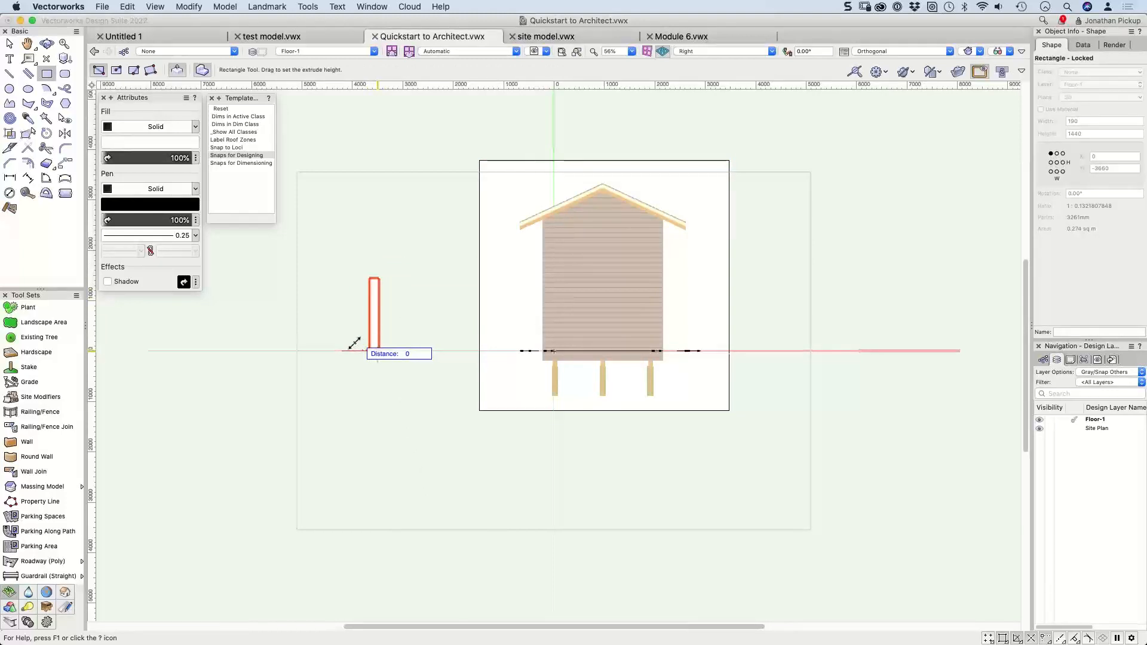
key(x)
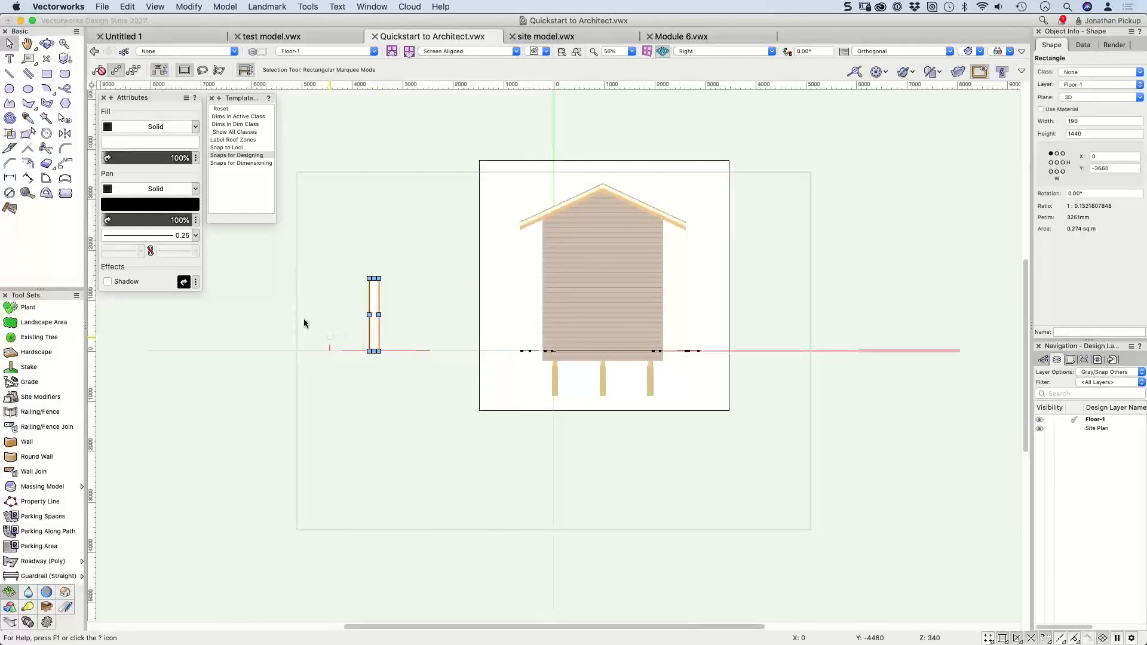
key(4)
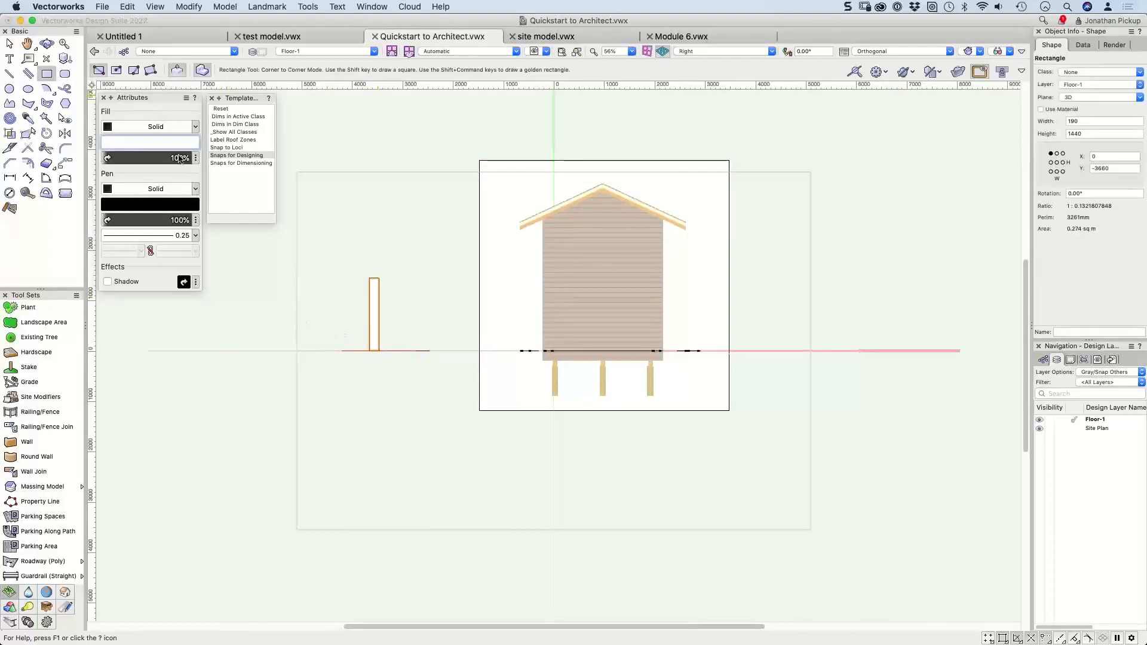
click(346, 285)
click(379, 279)
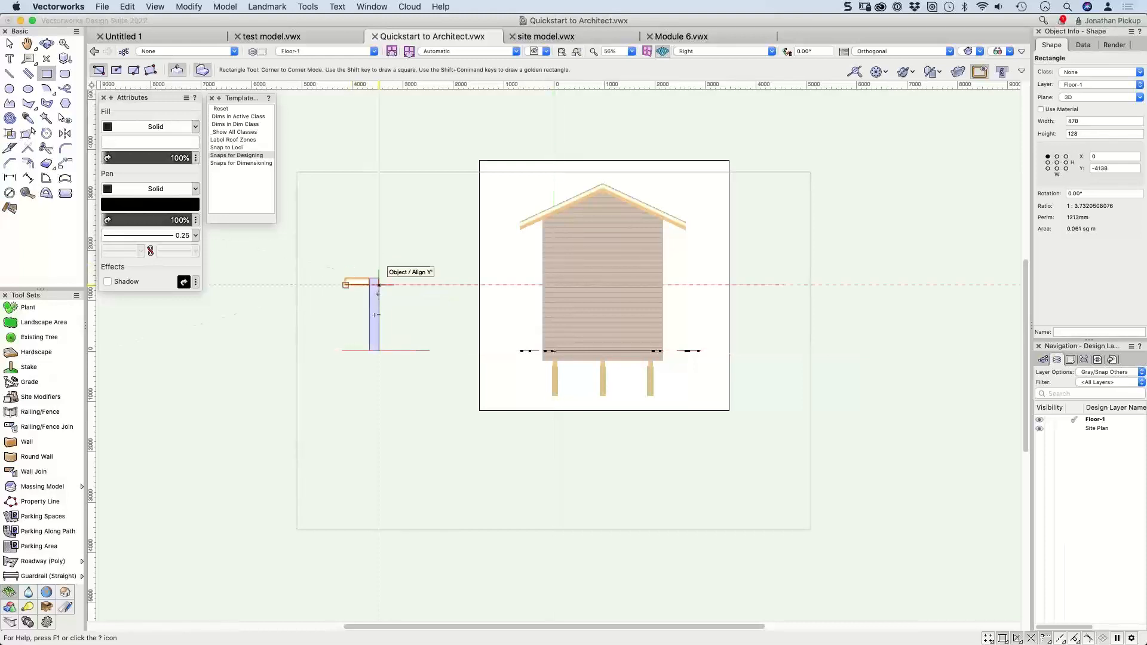
Step: Combine the two rectangles into one L-shaped surface and rotate it left by 90° three times
key(x)
shift+click(374, 322)
right_click(384, 351)
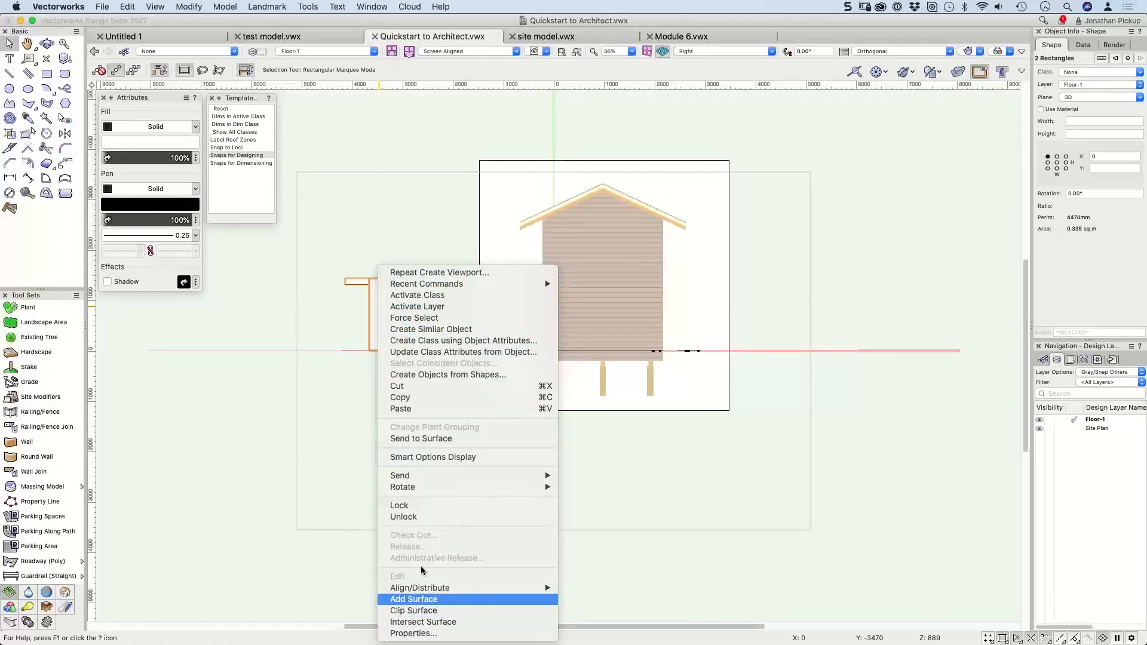
click(418, 599)
key(super+l)
key(super+l)
key(super+l)
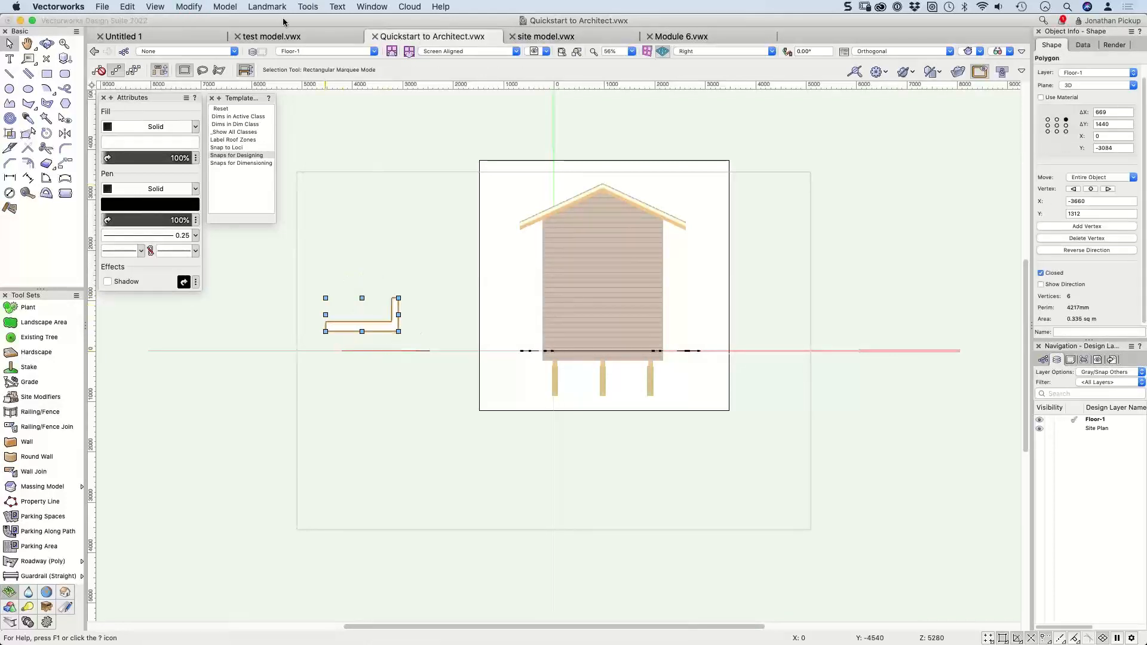
Step: Sweep the L-shaped profile through 360° with a height of 1440 mm and a radius of 669 mm, and remove the solid after inspecting it
click(226, 8)
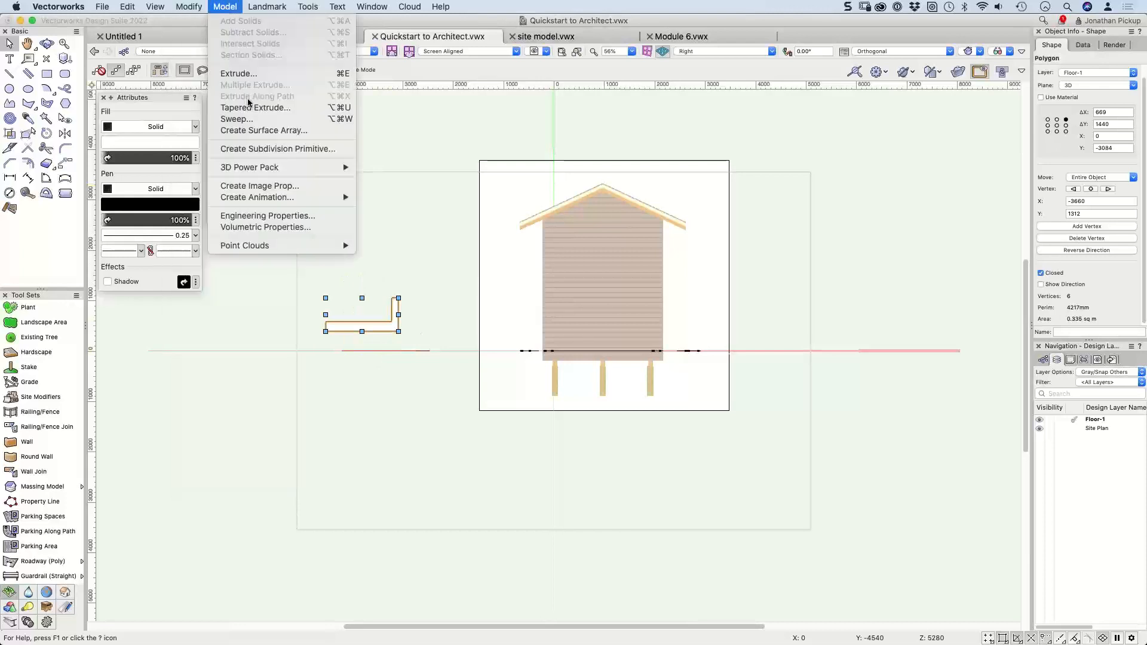
click(237, 119)
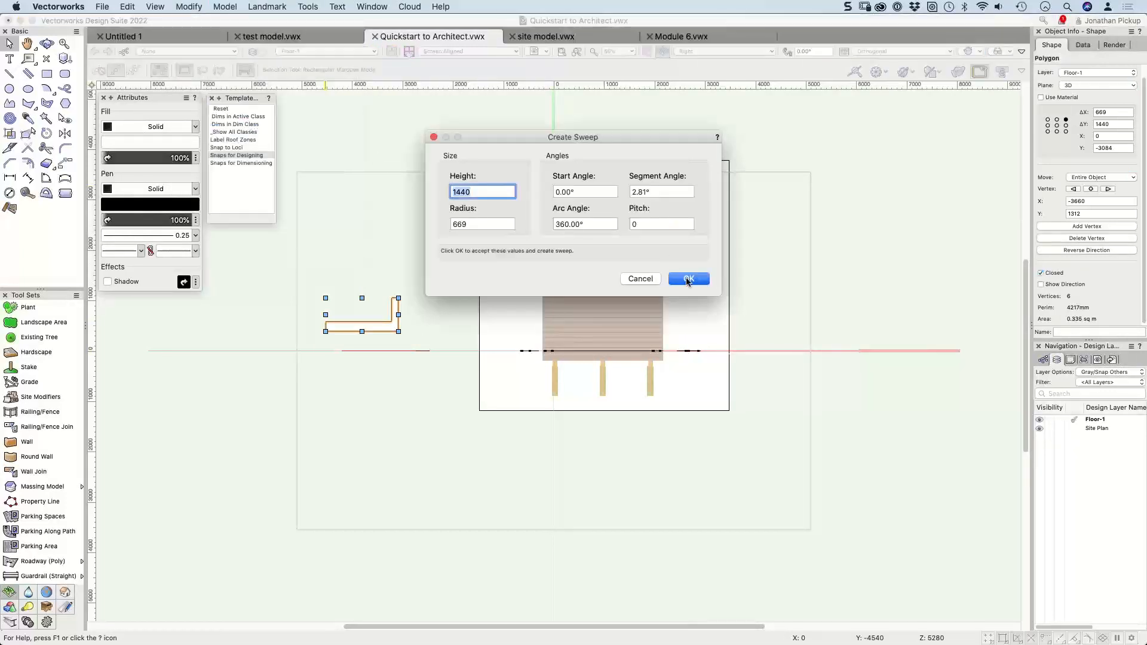
key(Return)
middle_drag(355, 308, 678, 328)
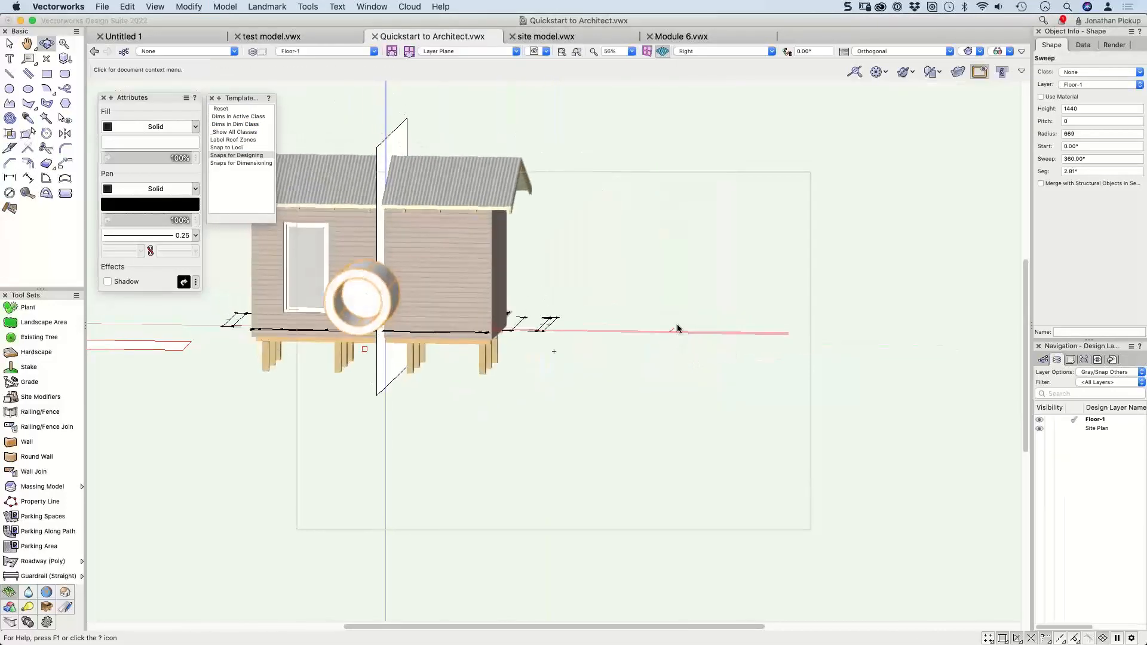
key(x)
key(x)
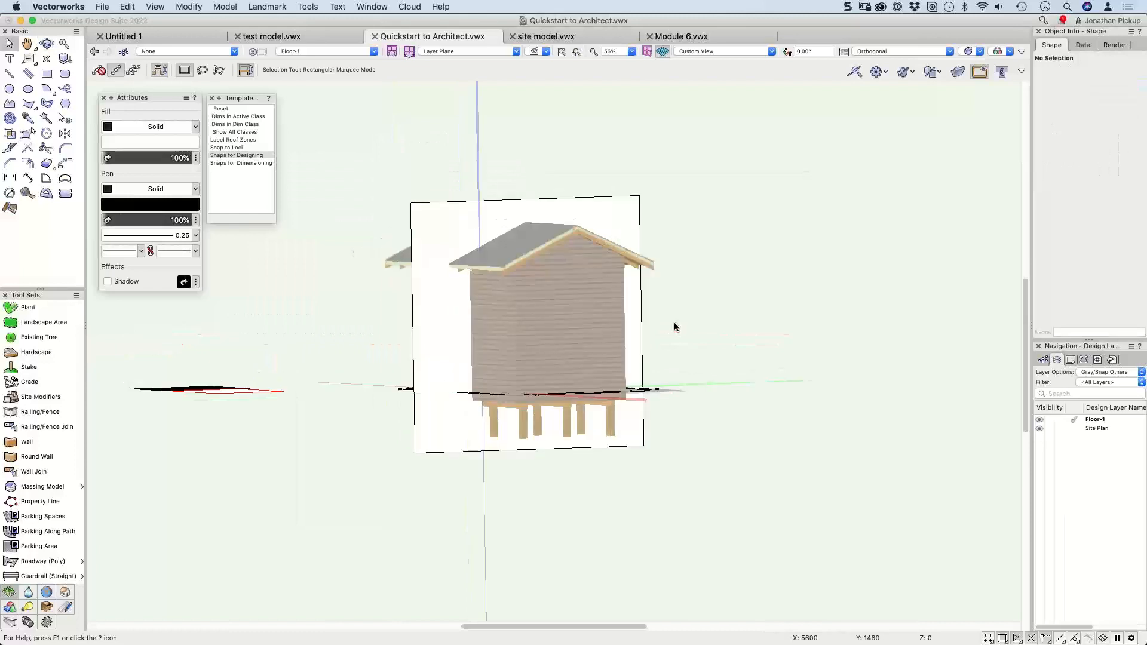
Step: View the building from the Right and orbit around to a raised view of its front wall
key(6)
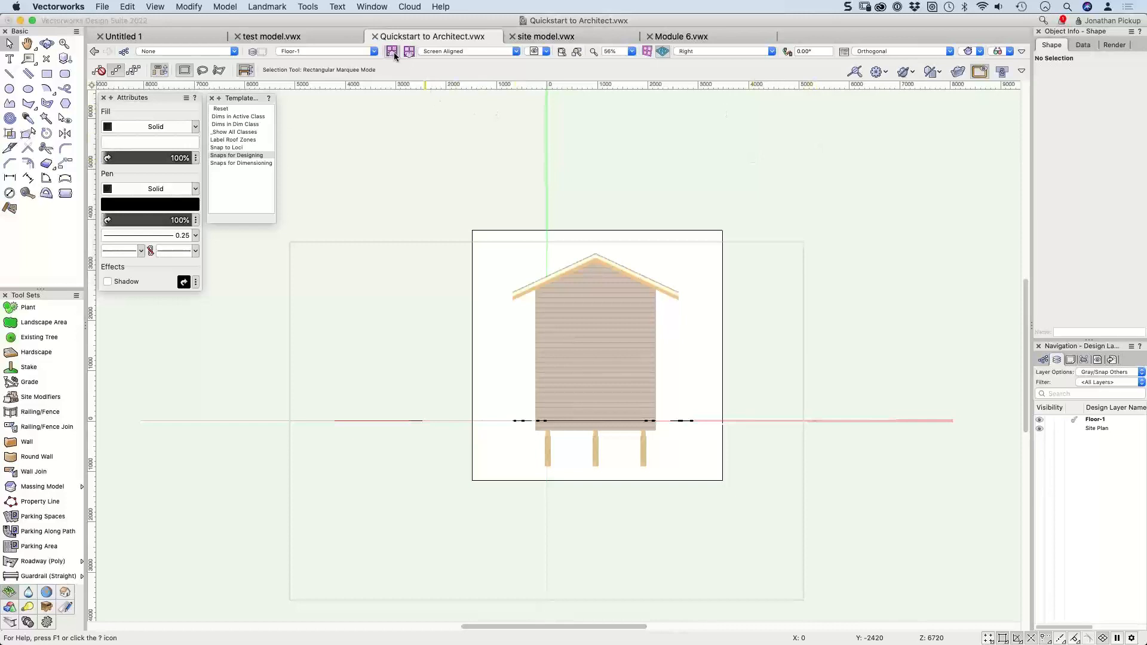
key(shift+c)
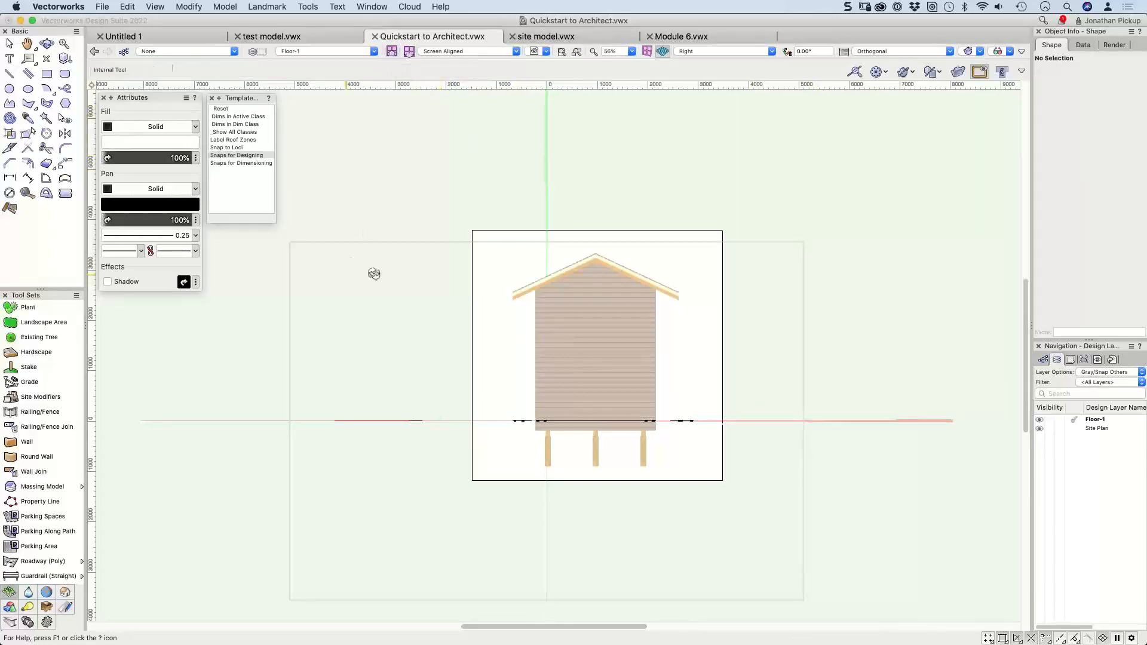
drag(374, 271, 633, 361)
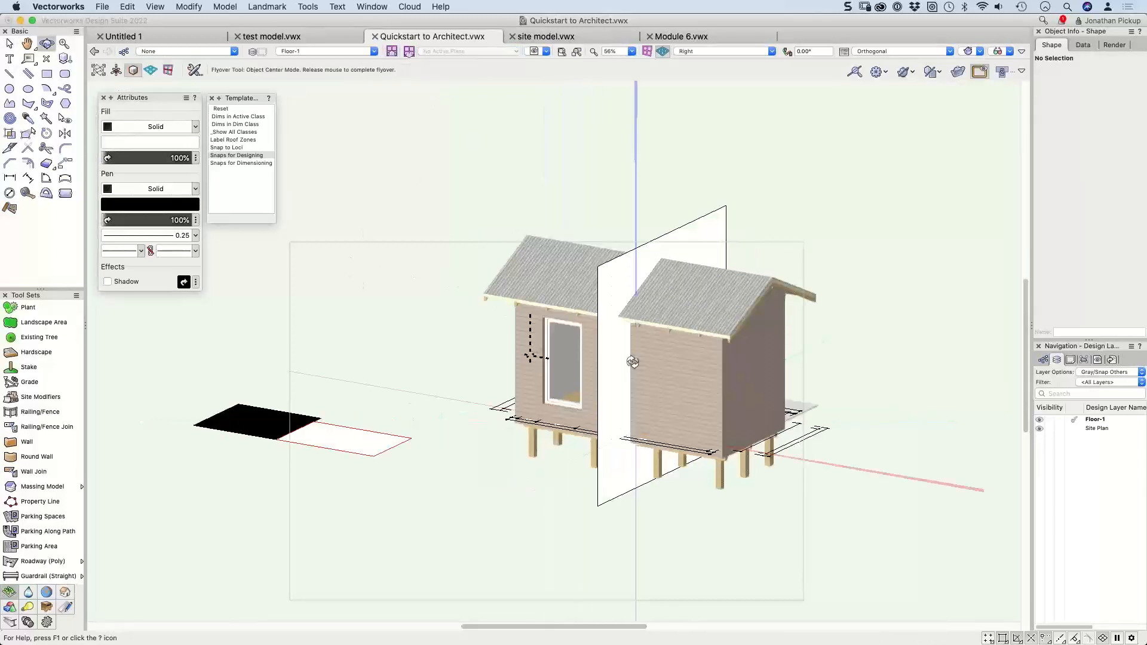
key(ctrl+z)
Step: Set the working plane on the front wall and on the roof slope, looking at each plane square-on
click(10, 607)
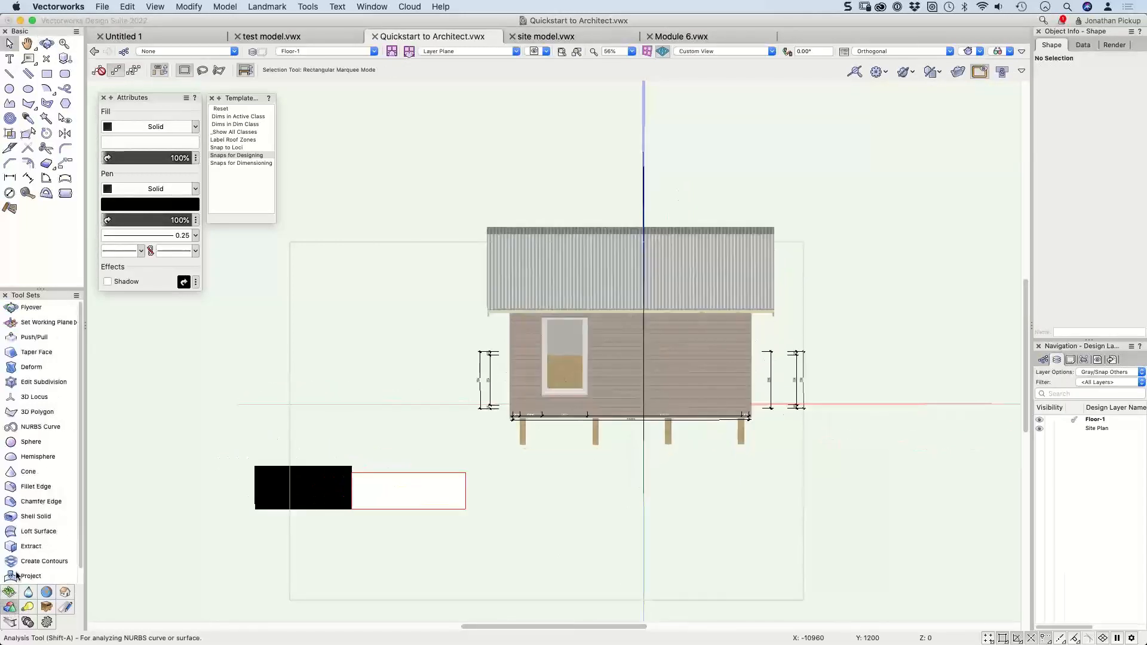
click(42, 322)
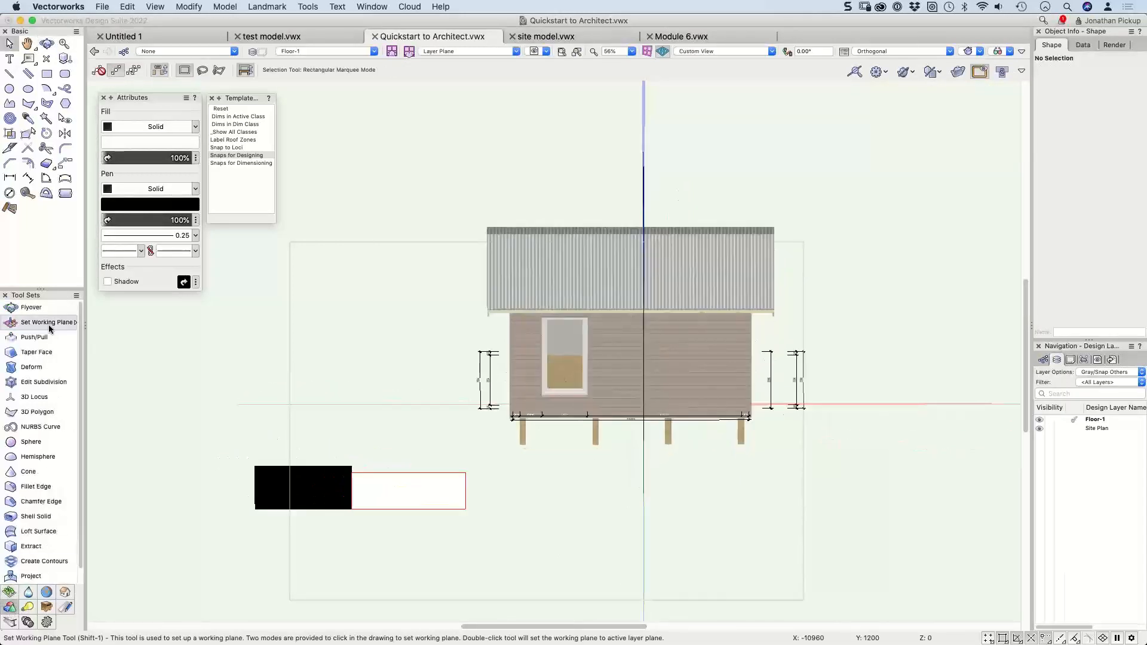
click(686, 373)
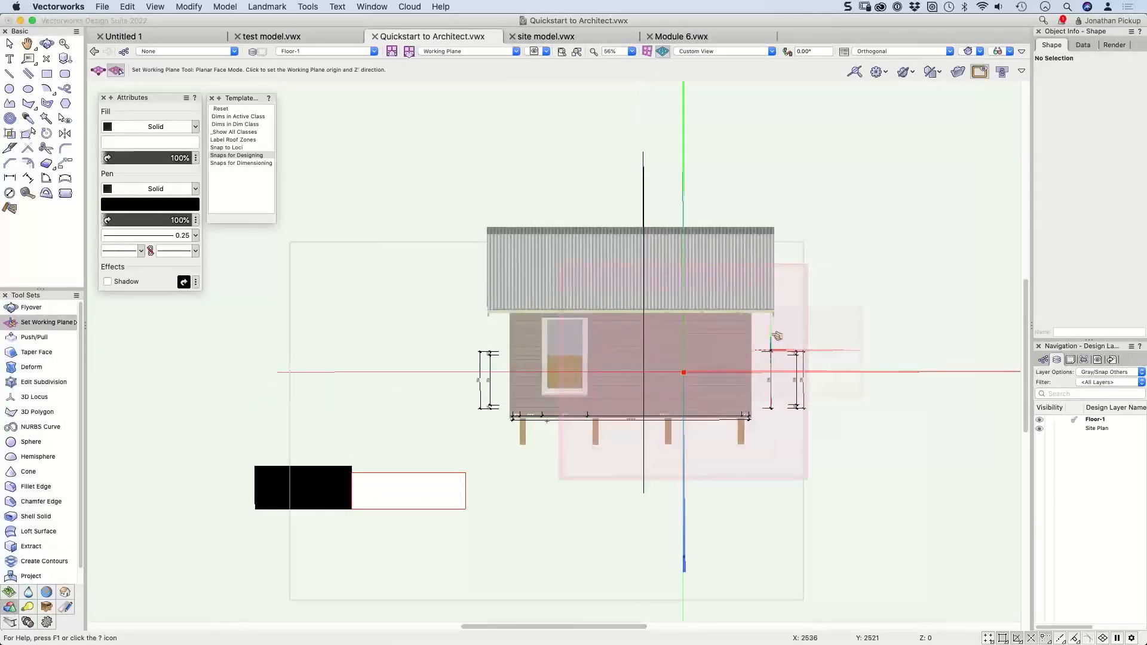
click(393, 51)
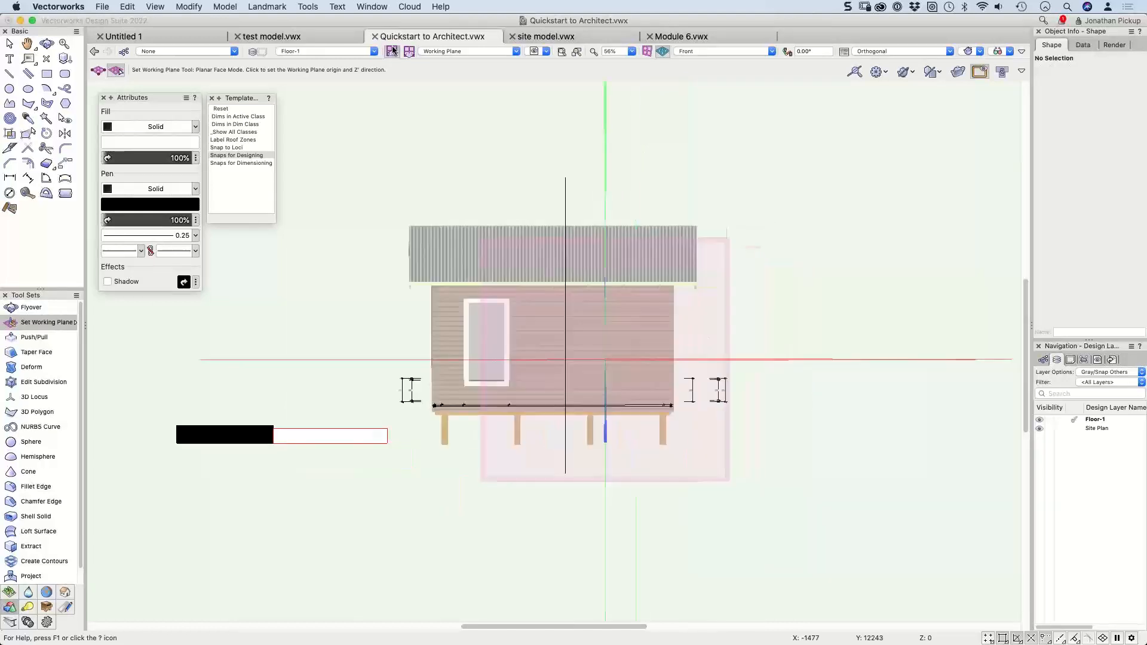
click(393, 50)
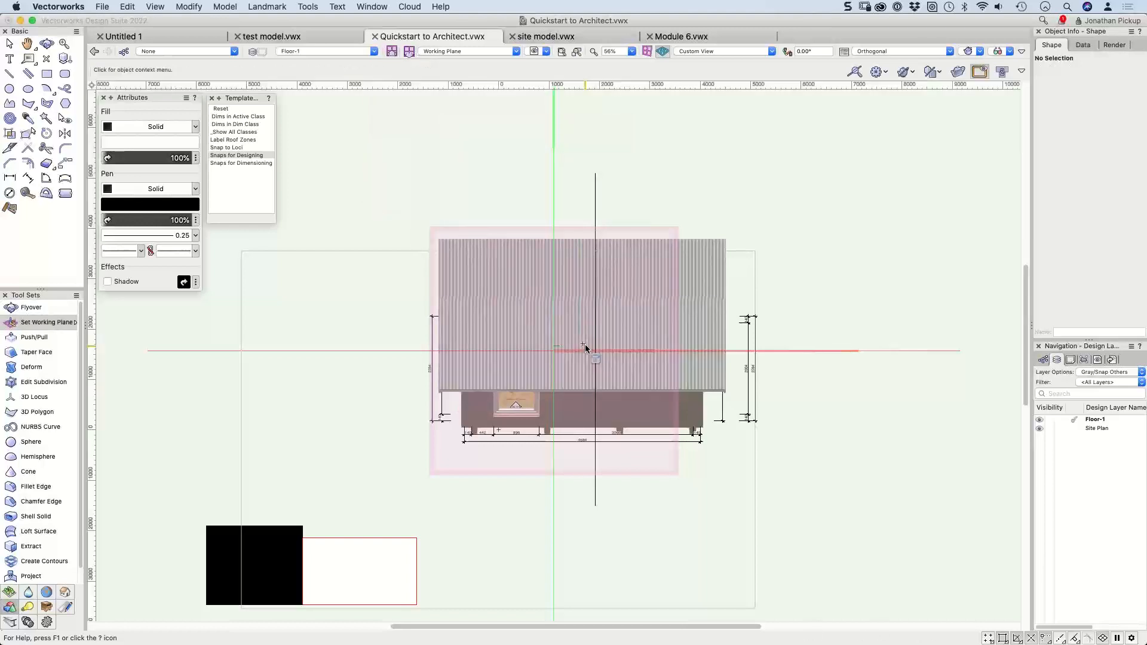
ctrl+middle_drag(585, 344, 409, 157)
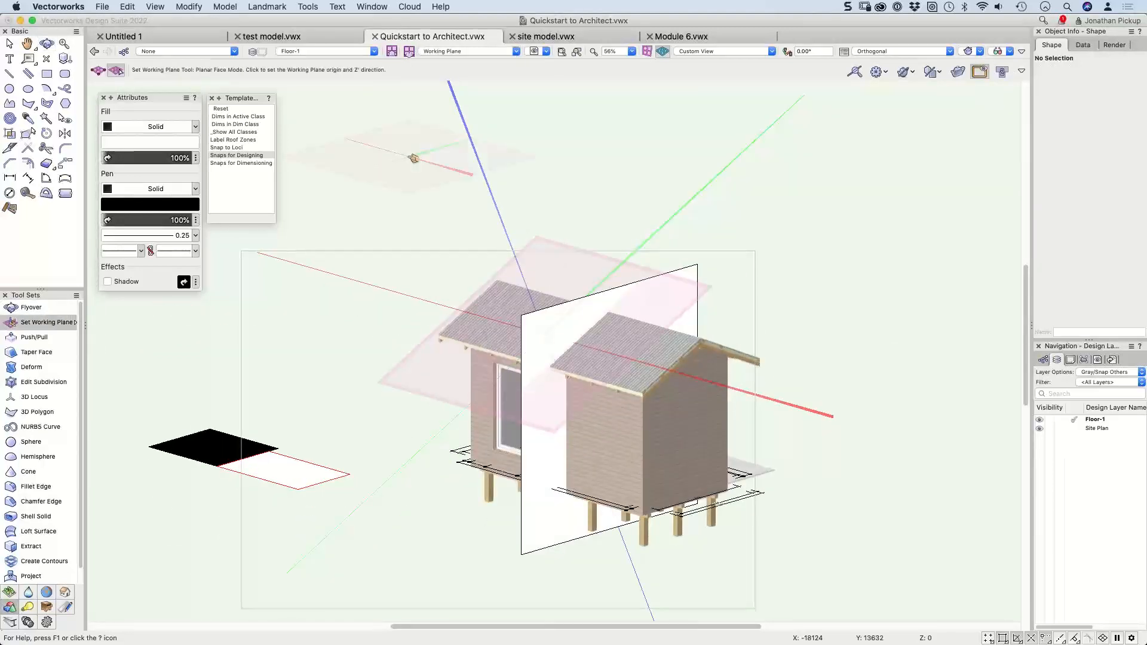
Step: Align the working plane with the current 3D view and draw a rectangle about 2434 × 1717 mm on it, orbiting to check its orientation
click(409, 53)
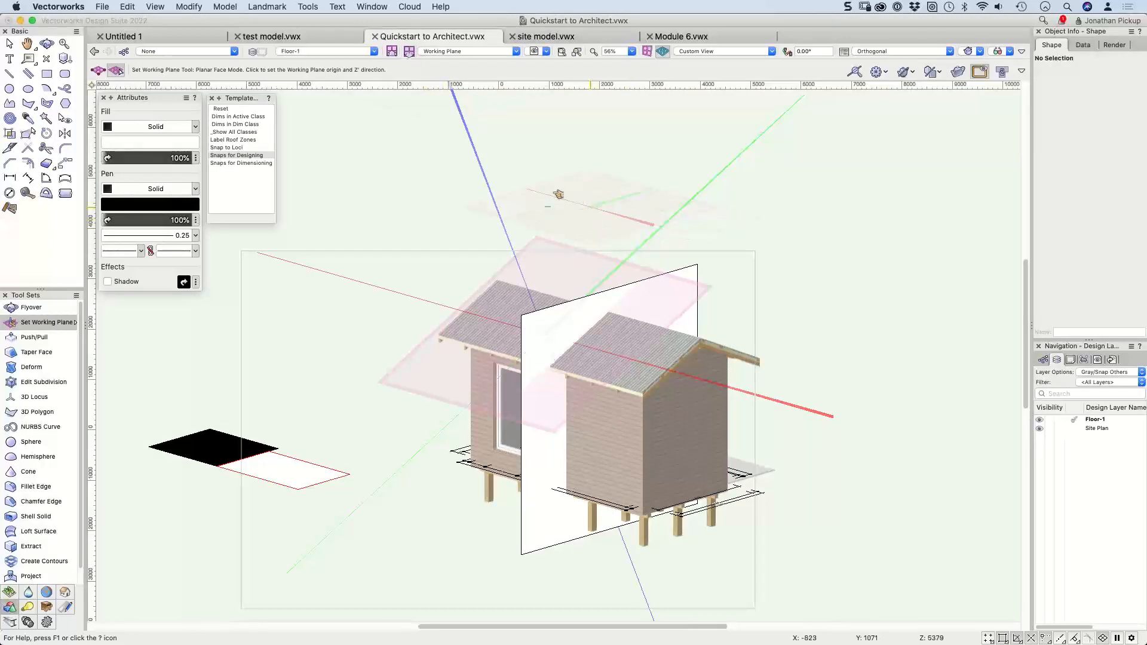
key(x)
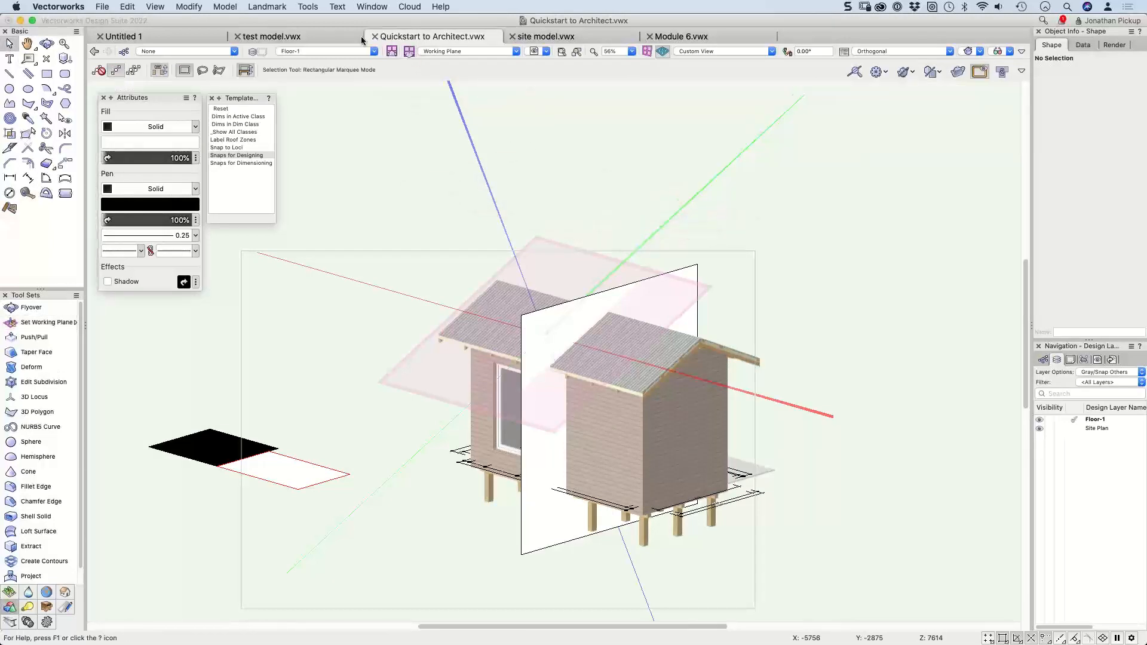
click(408, 52)
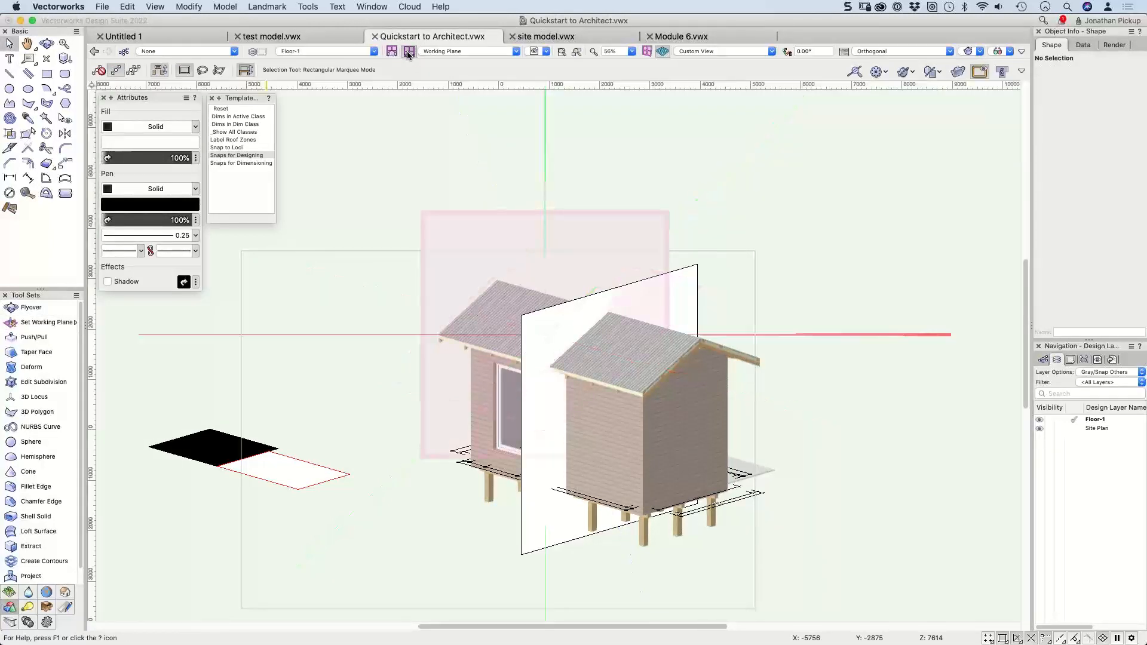
click(54, 82)
click(434, 234)
click(556, 321)
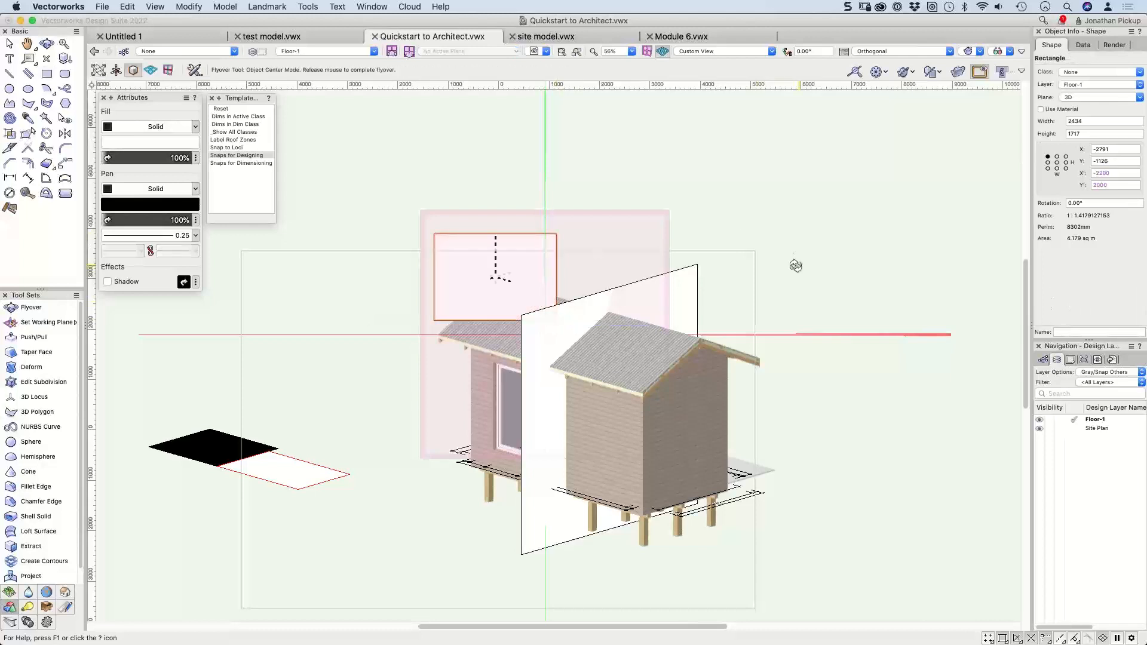
super+middle_drag(796, 266, 756, 270)
drag(756, 269, 705, 258)
mouse_move(706, 257)
super+middle_down()
mouse_move(727, 256)
mouse_move(719, 249)
super+middle_up()
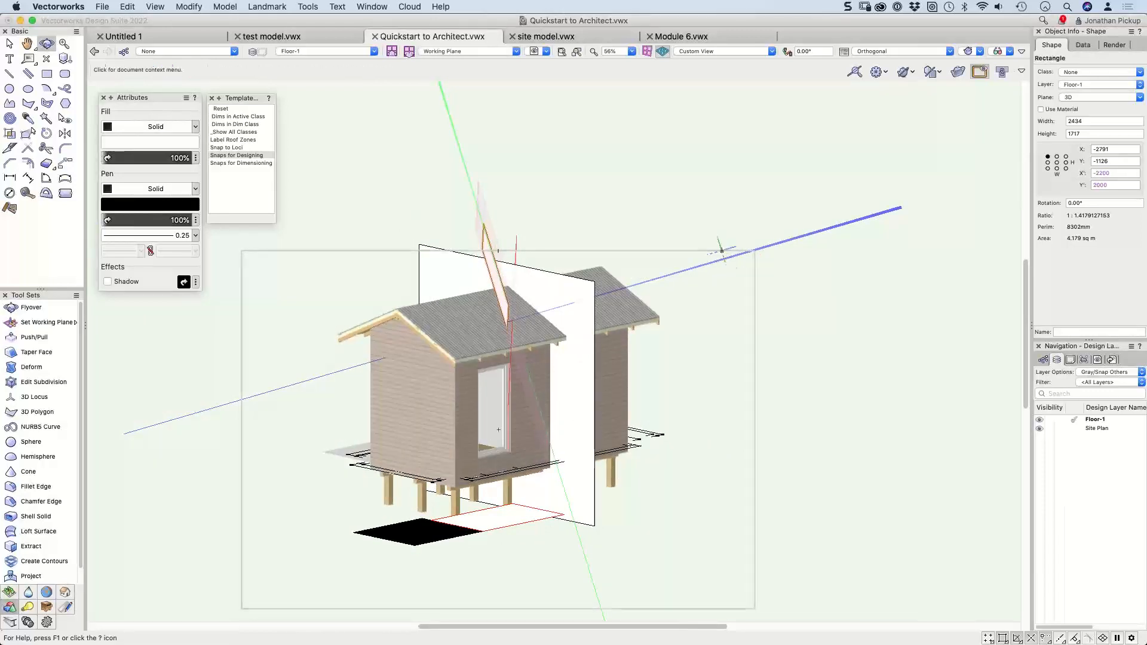
Step: Delete the rectangle drawn on the view-aligned plane and set the active plane back to Layer Plane
key(Delete)
key(x)
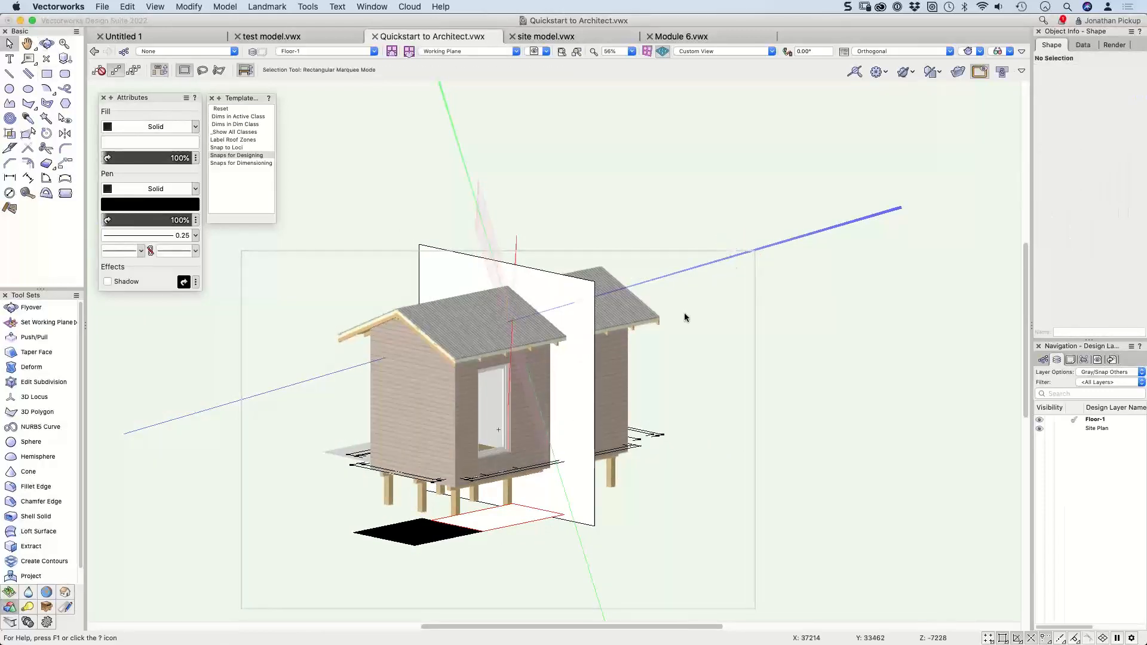
scroll(684, 374, down, 2)
click(473, 51)
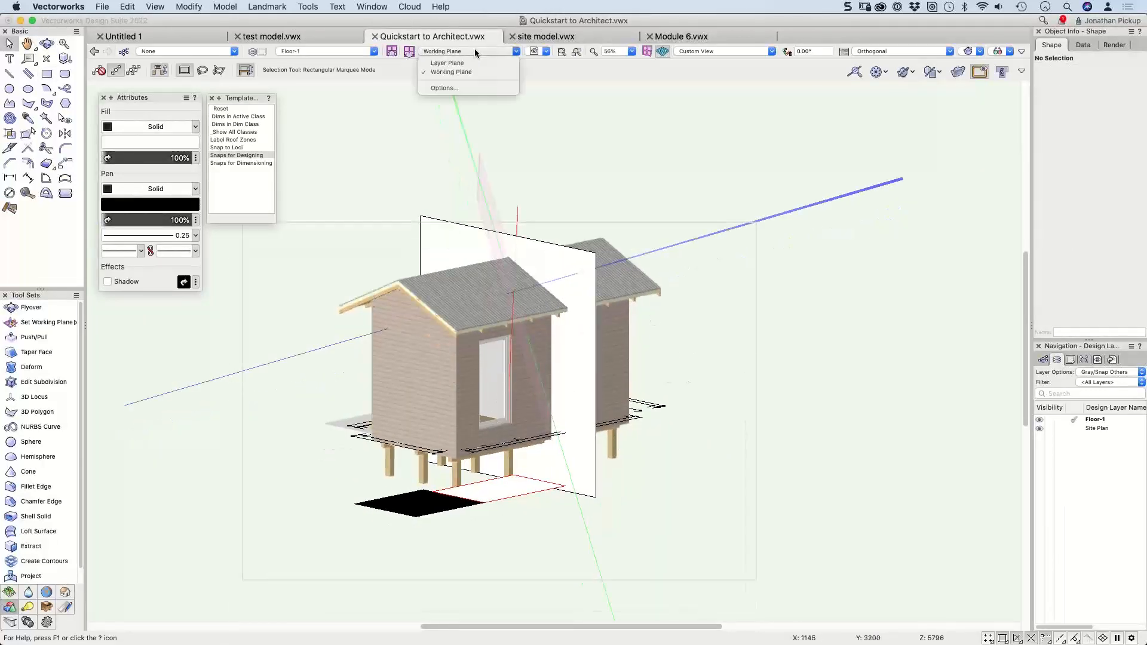
click(457, 63)
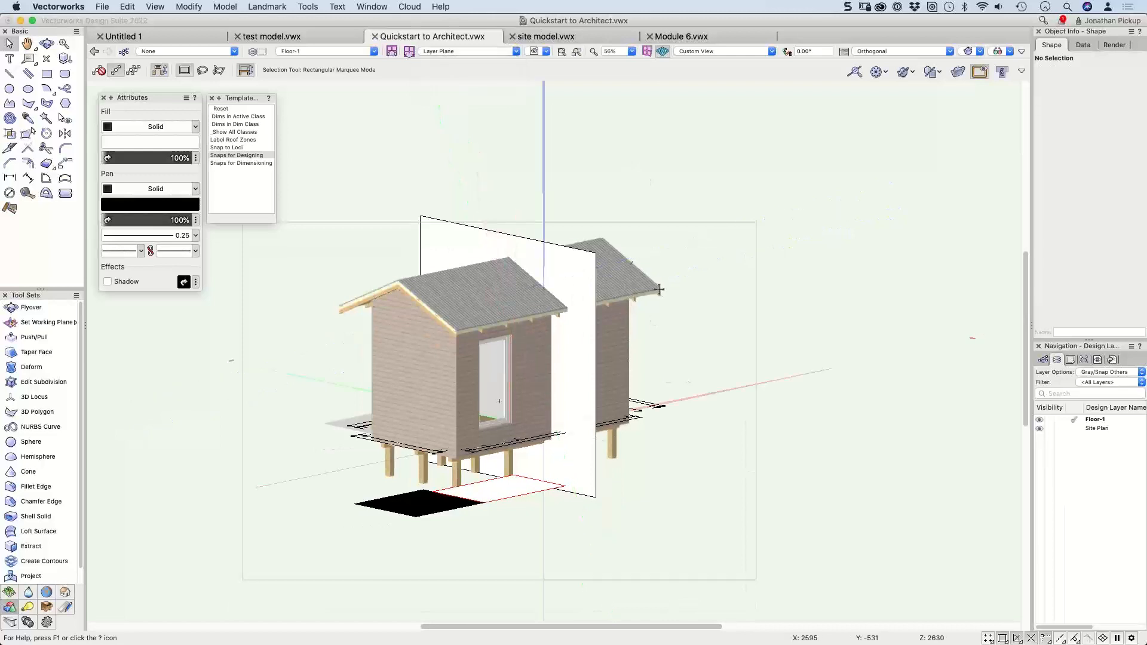
Step: In the Top/Plan view, delete the upright square cutting through the building and orbit the model in 3D
key(super+5)
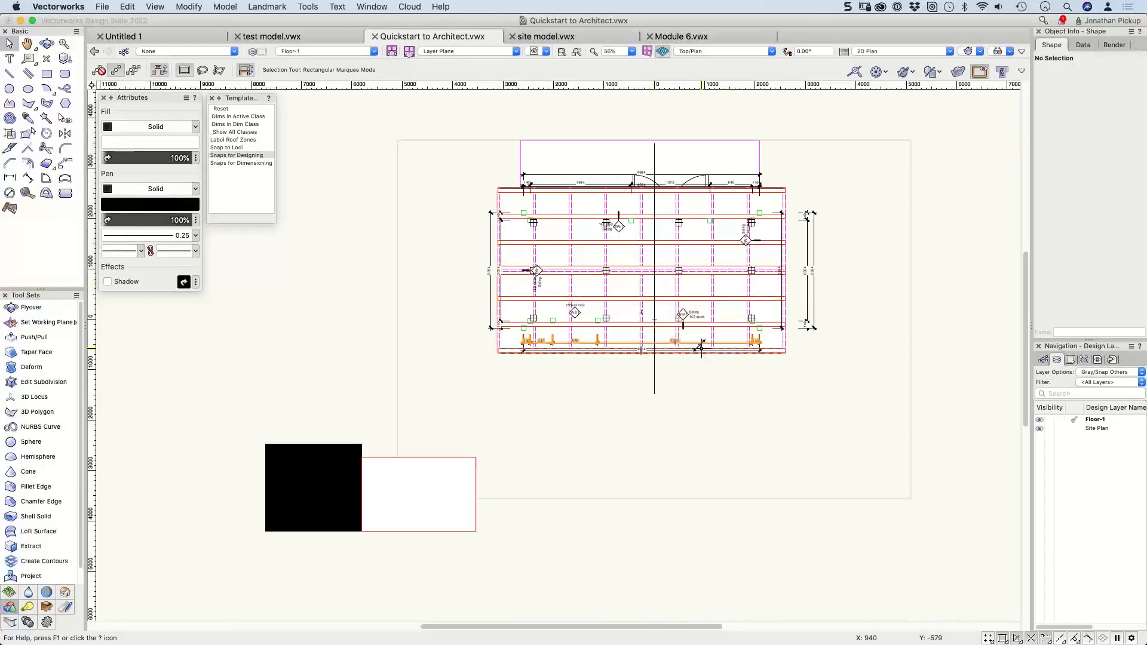
click(654, 388)
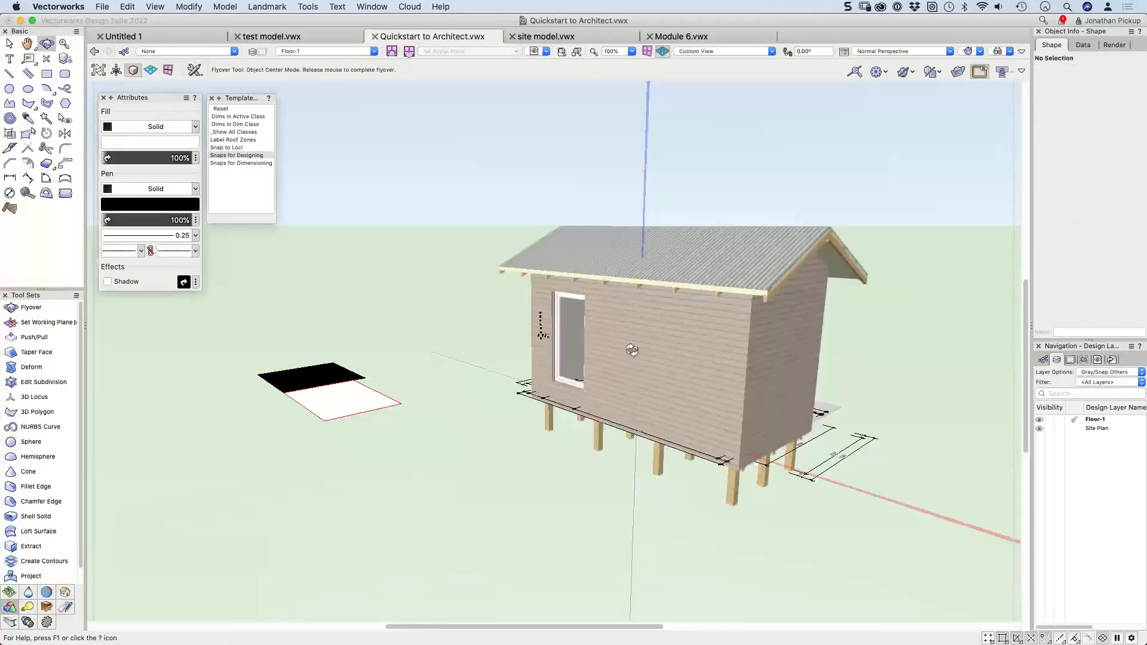
mouse_move(632, 348)
mouse_down()
mouse_move(650, 311)
mouse_move(639, 316)
mouse_up()
key(x)
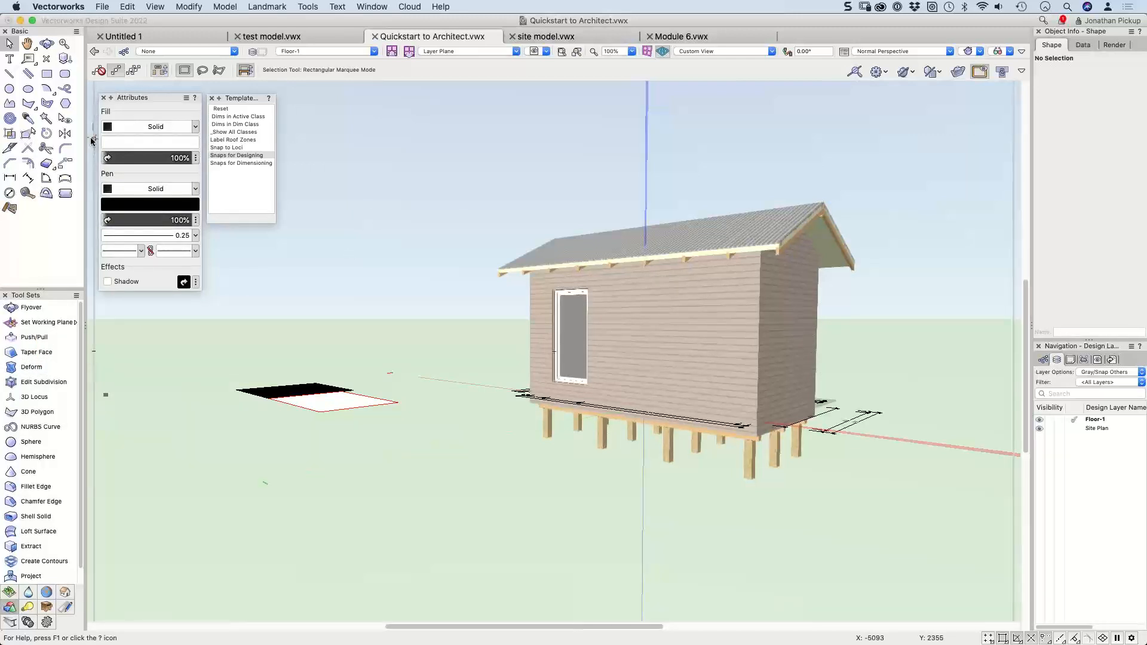
Step: Return to the Top/Plan view and pan the floor plan
key(super+5)
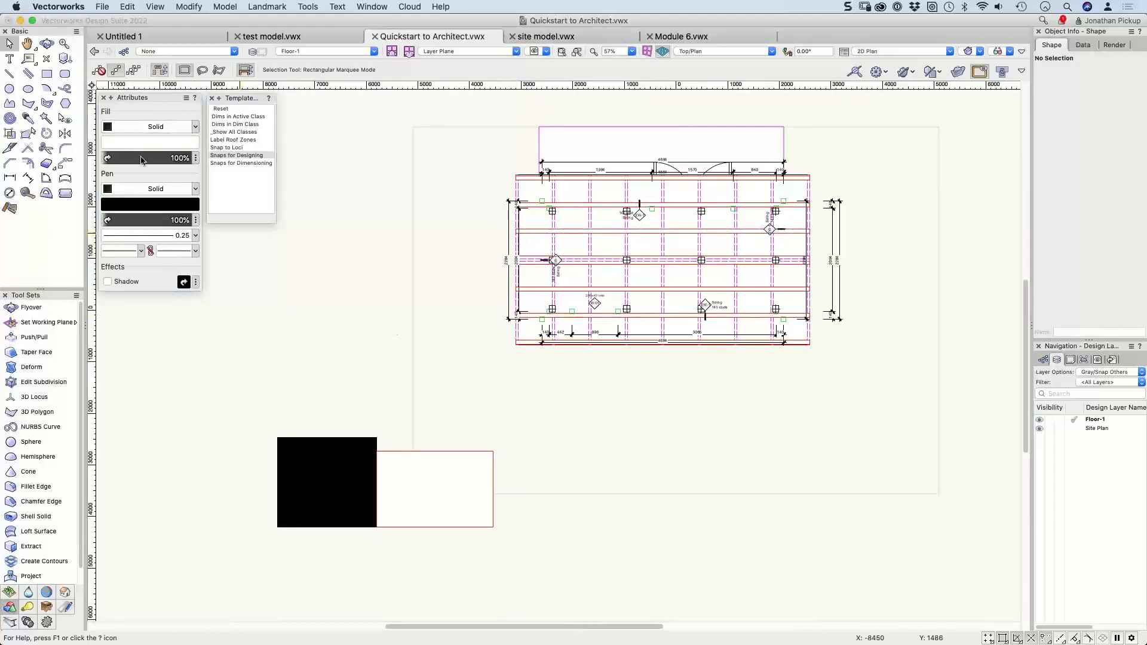
click(28, 44)
drag(618, 497, 591, 448)
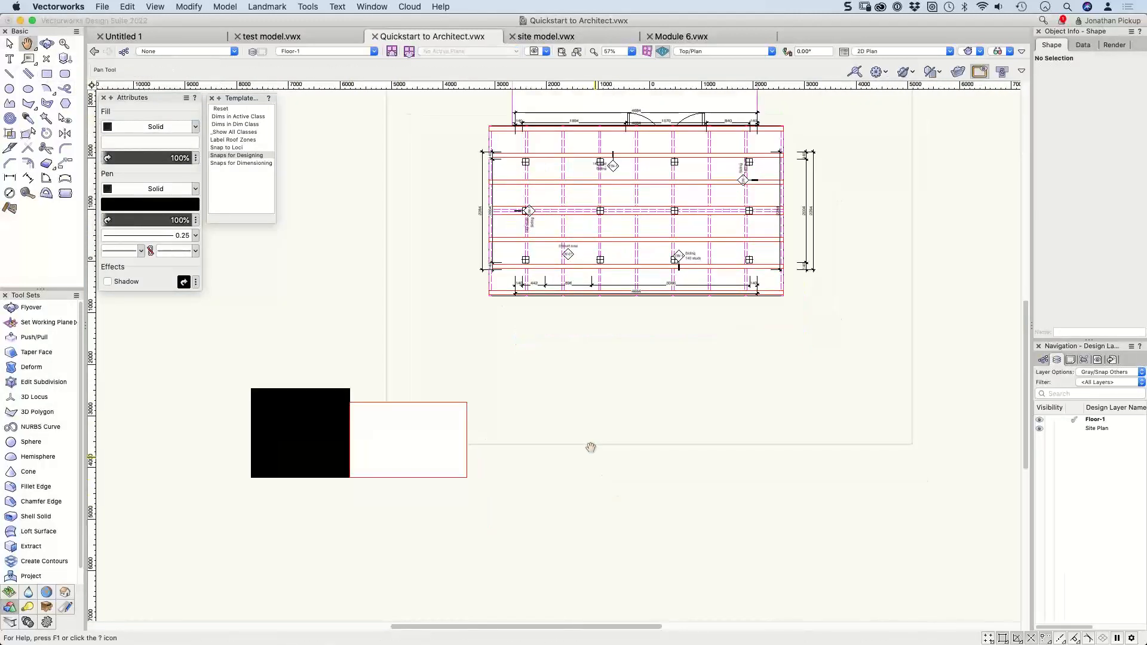
Step: Draw a rectangle about 1280 × 1080 mm on the layer plane in front of the building and extrude it about 1239 mm high
scroll(634, 439, down, 5)
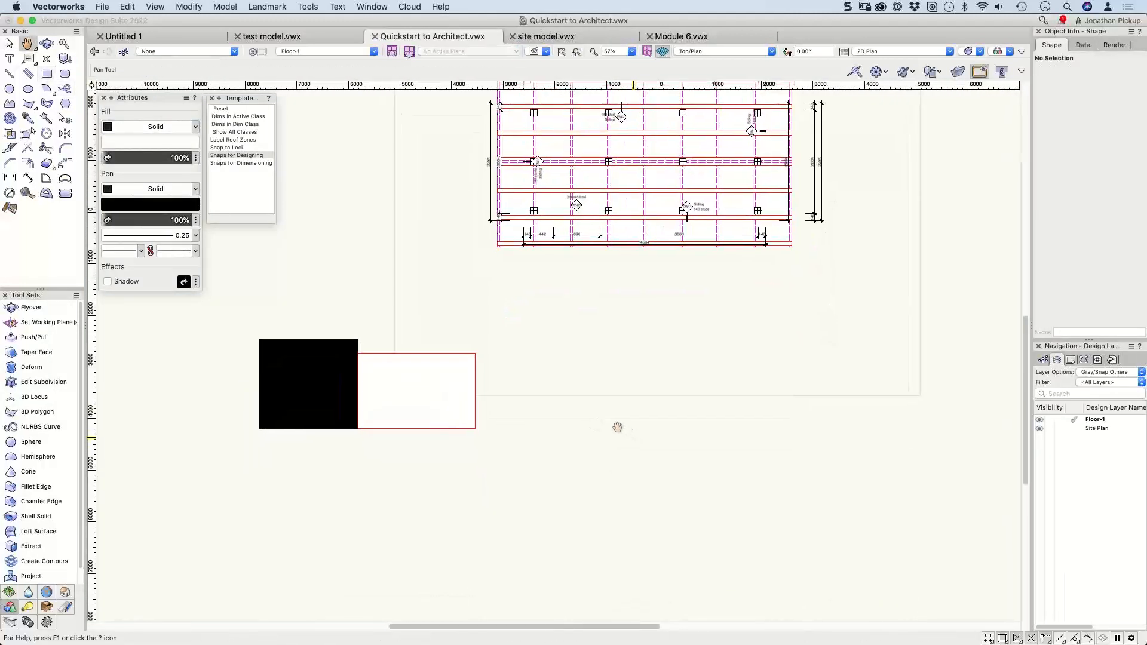
drag(615, 396, 612, 372)
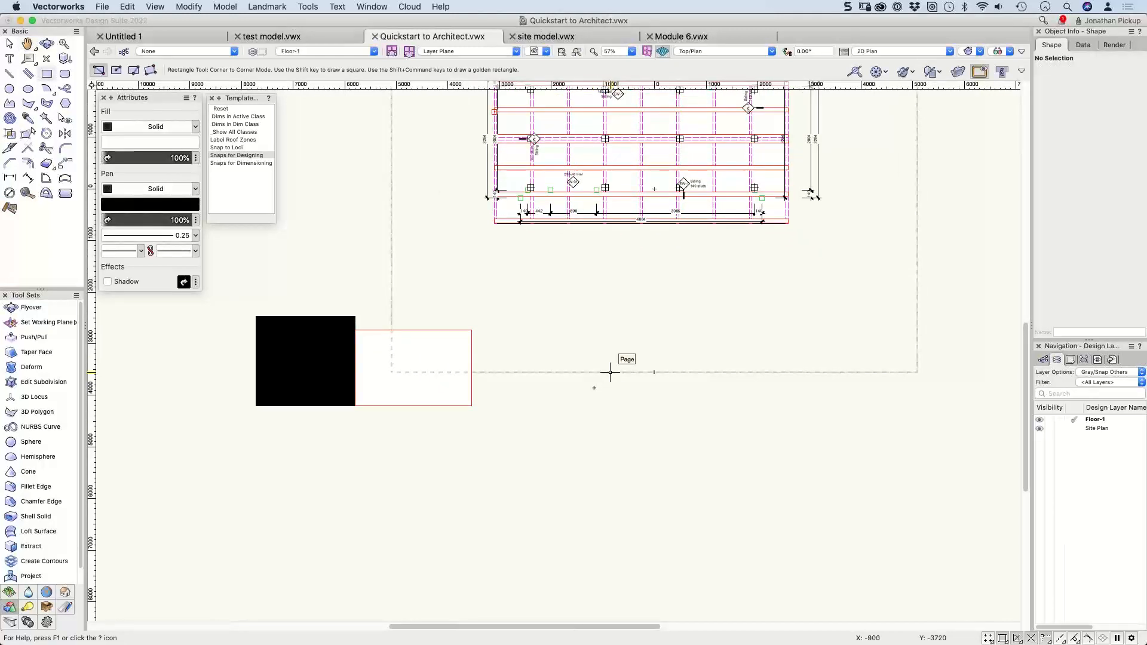
ctrl+middle_drag(597, 409, 482, 356)
click(478, 353)
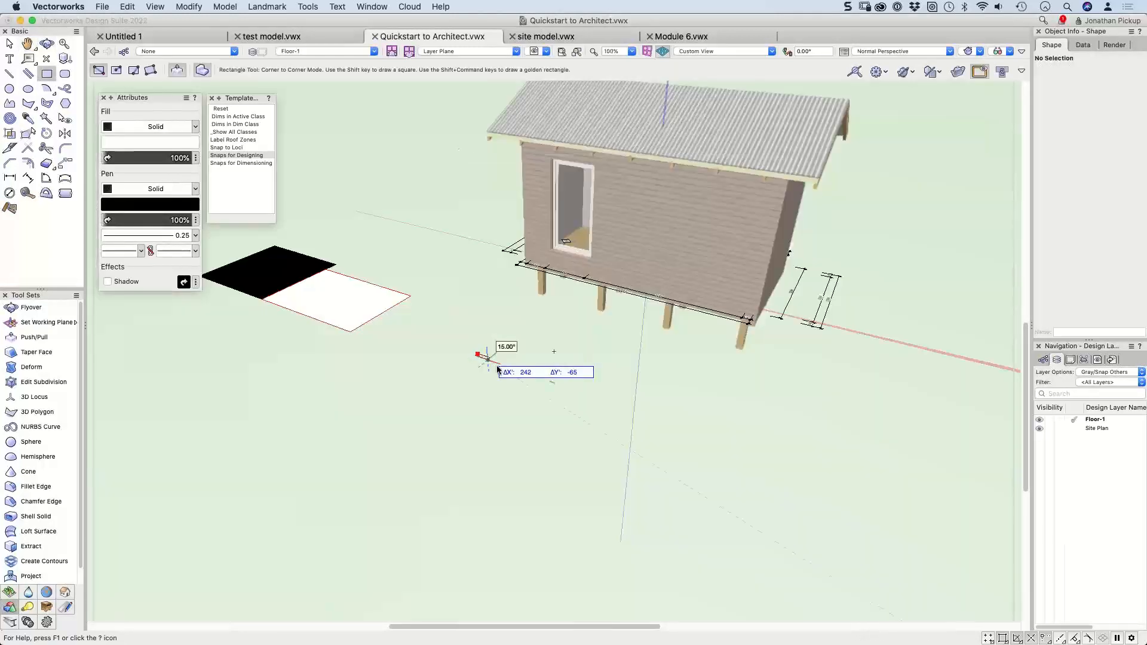
click(507, 419)
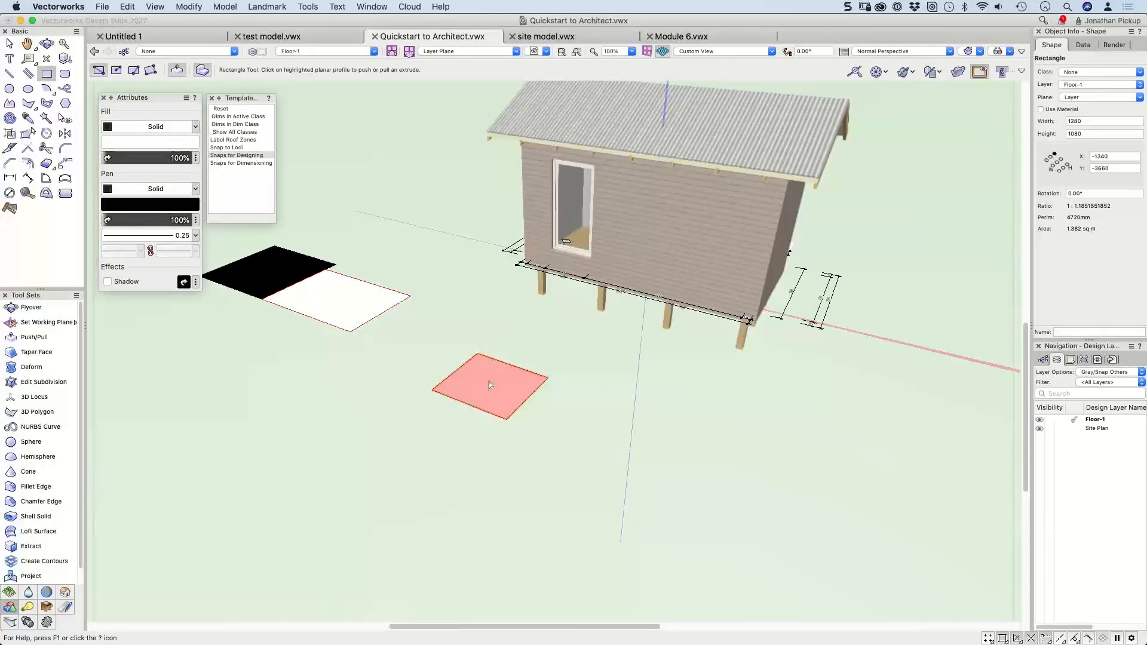
click(490, 386)
click(486, 310)
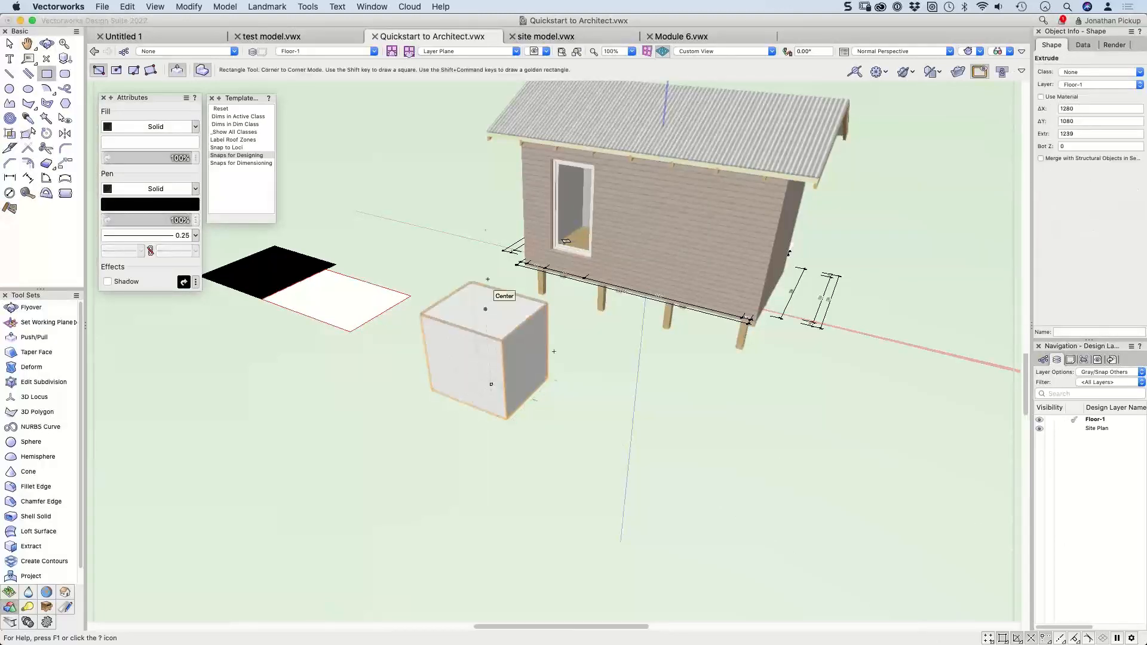
Step: Set the active plane to Automatic, draw a rectangle about 640 × 620 mm on the block's front face and push it through to cut a step
click(489, 51)
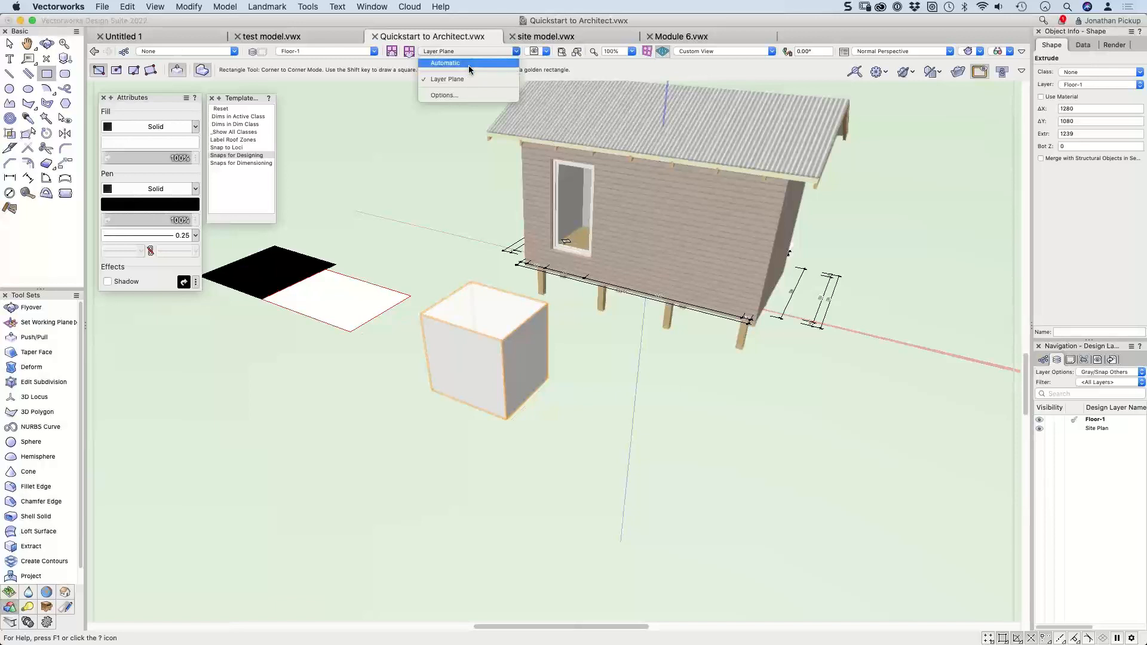
click(469, 66)
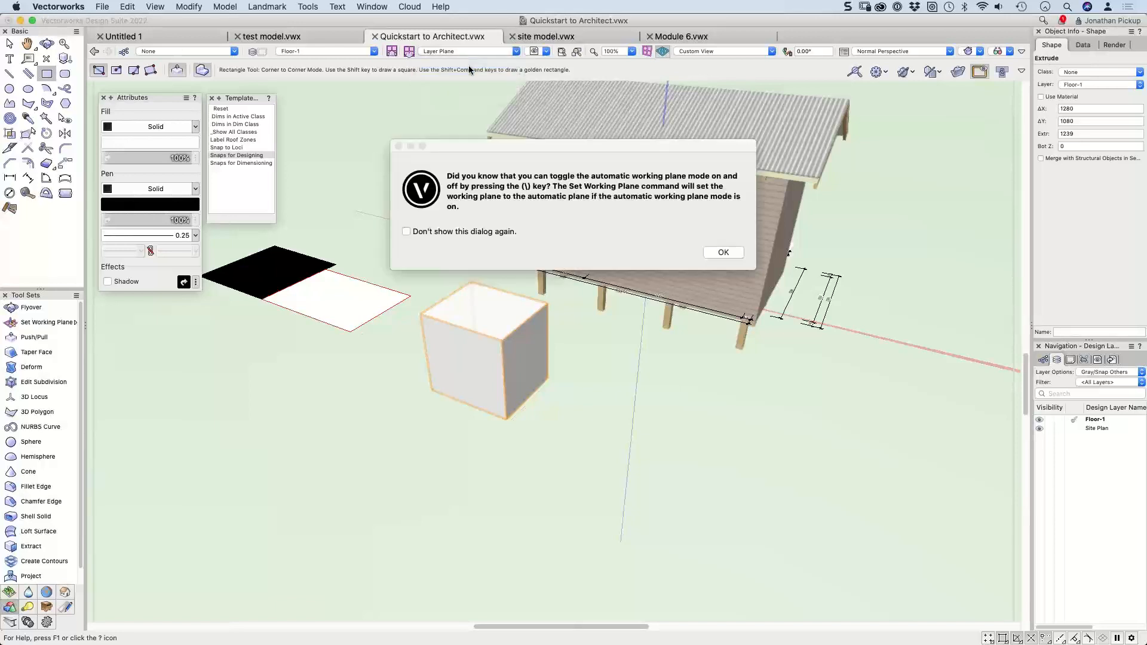
click(723, 256)
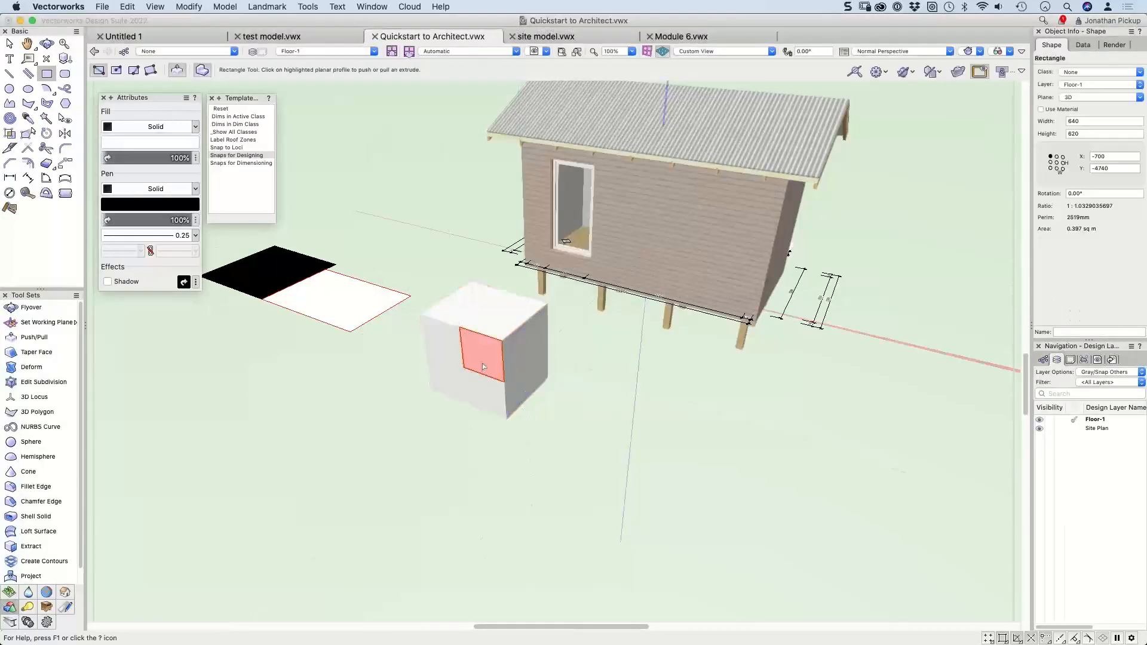
click(484, 365)
click(552, 306)
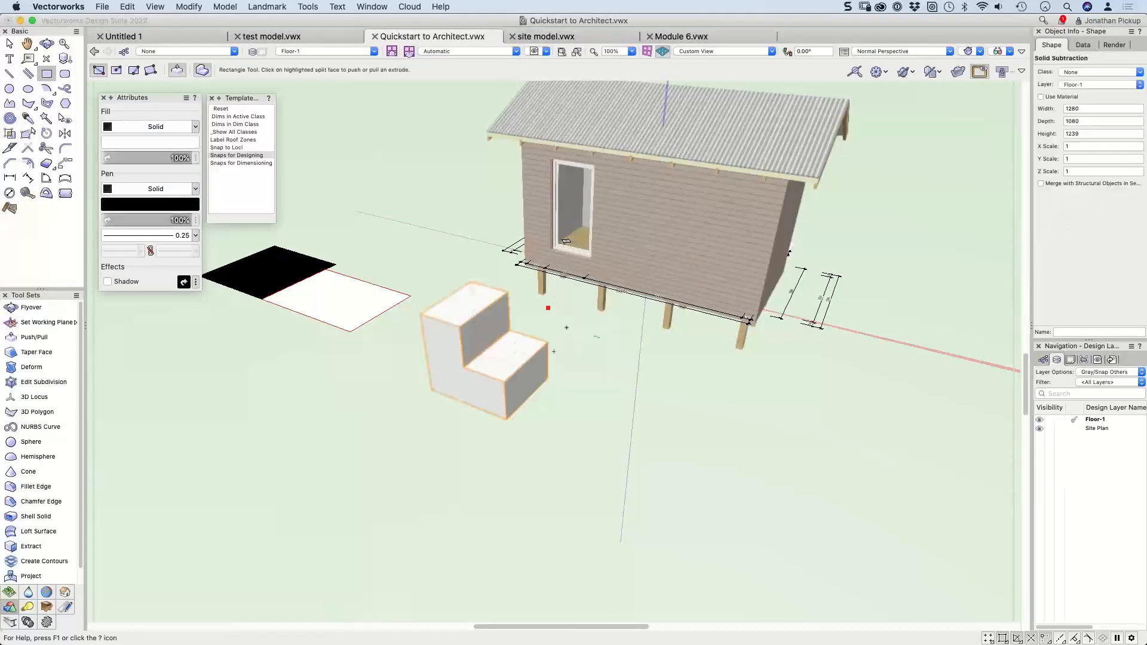
Step: In the Top/Plan view, draw a rectangle over the full outline of the stepped solid, corner to corner
super+middle_drag(488, 336, 463, 340)
key(F5)
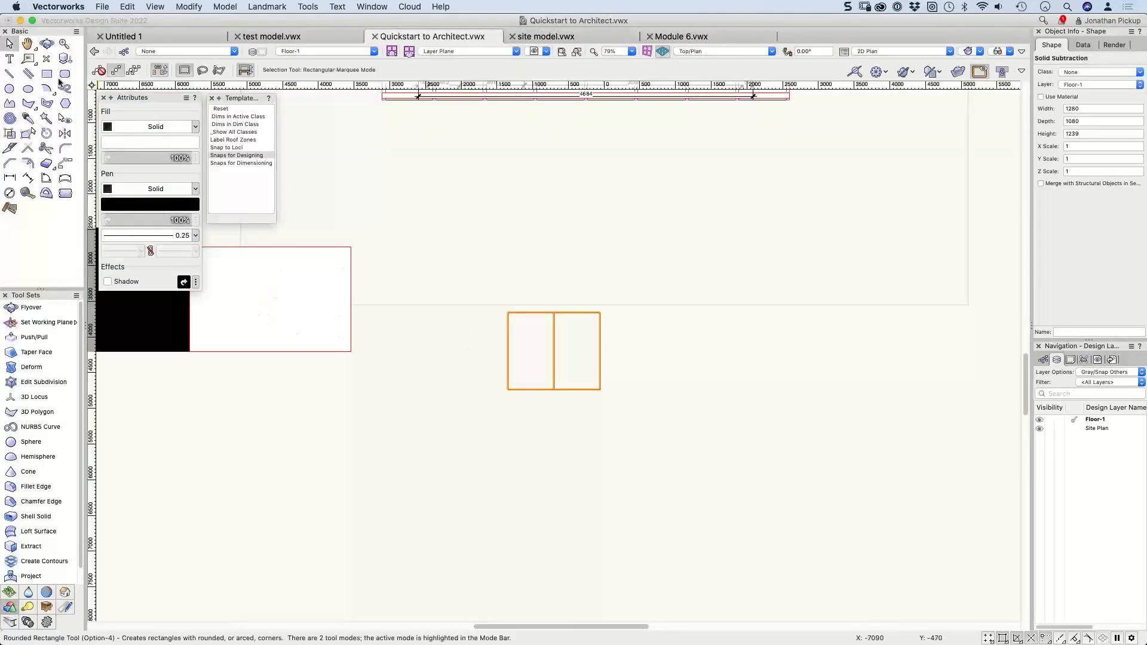
click(507, 313)
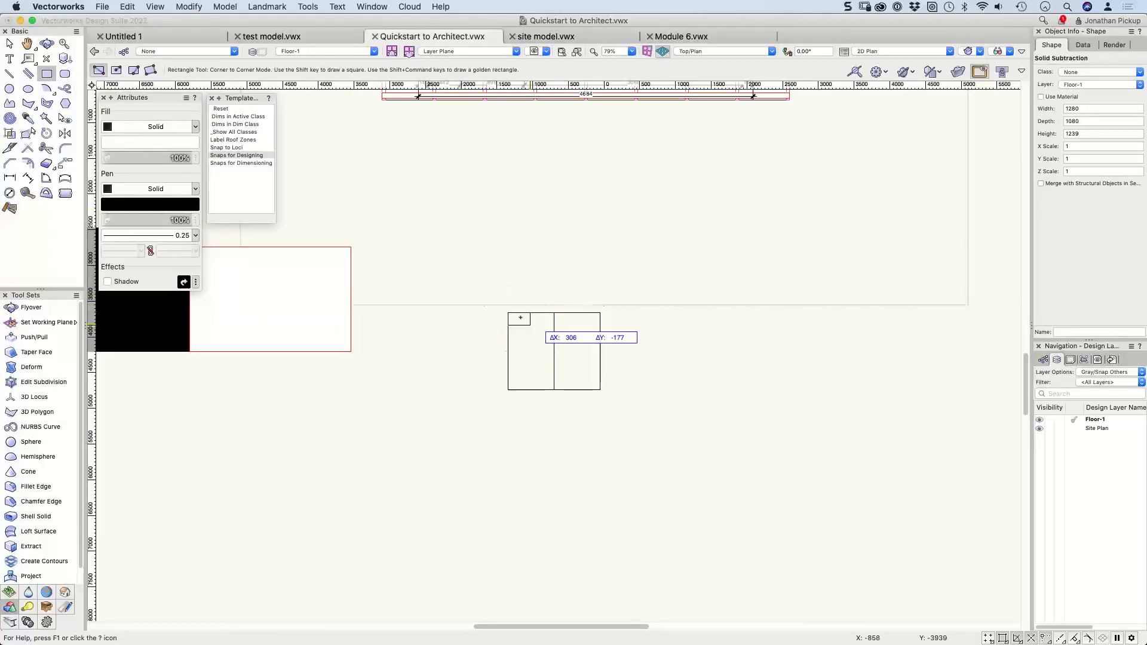
click(600, 391)
Step: Create a symbol from the stepped solid and its rectangle with the default settings, and insert a second instance beside the first
key(x)
drag(638, 280, 462, 429)
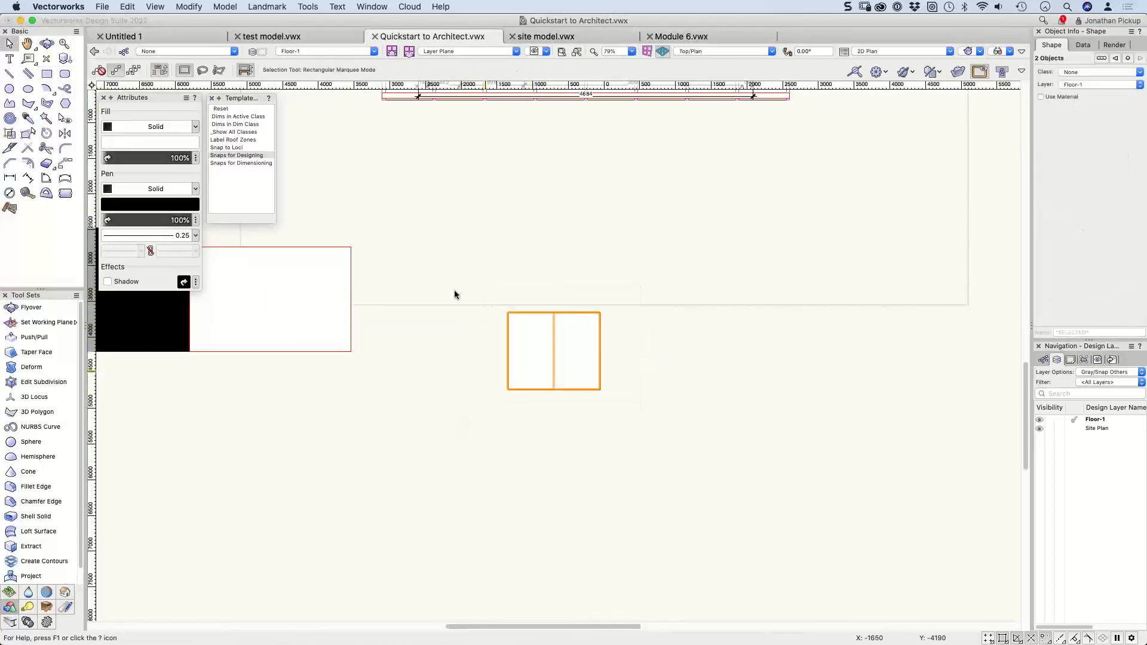
click(189, 6)
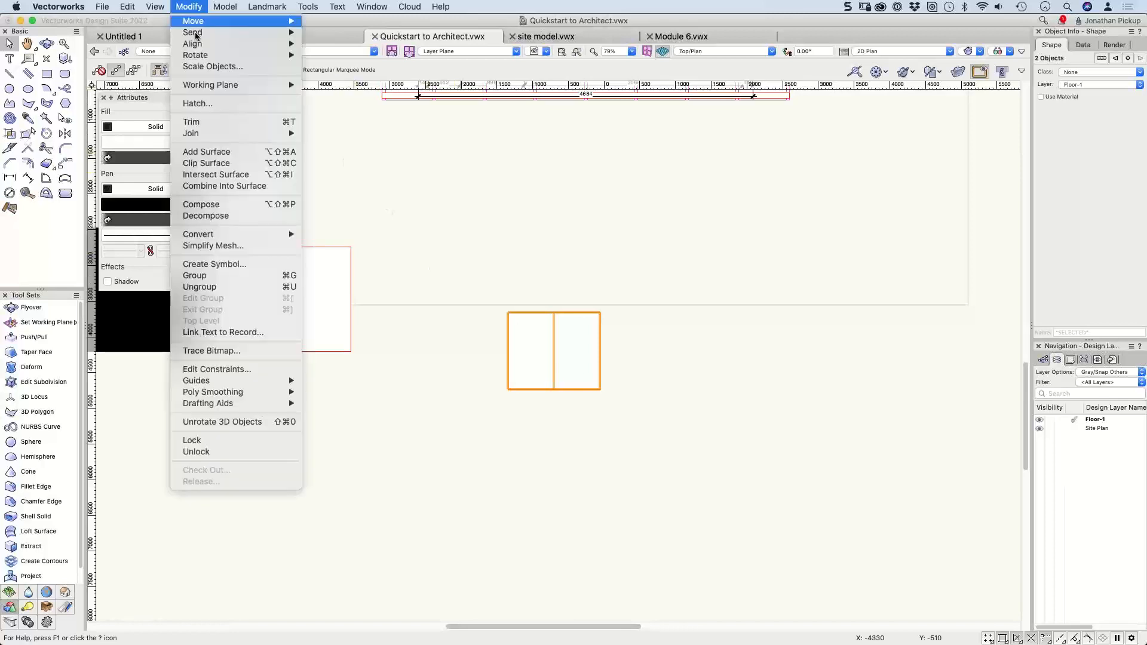
click(225, 264)
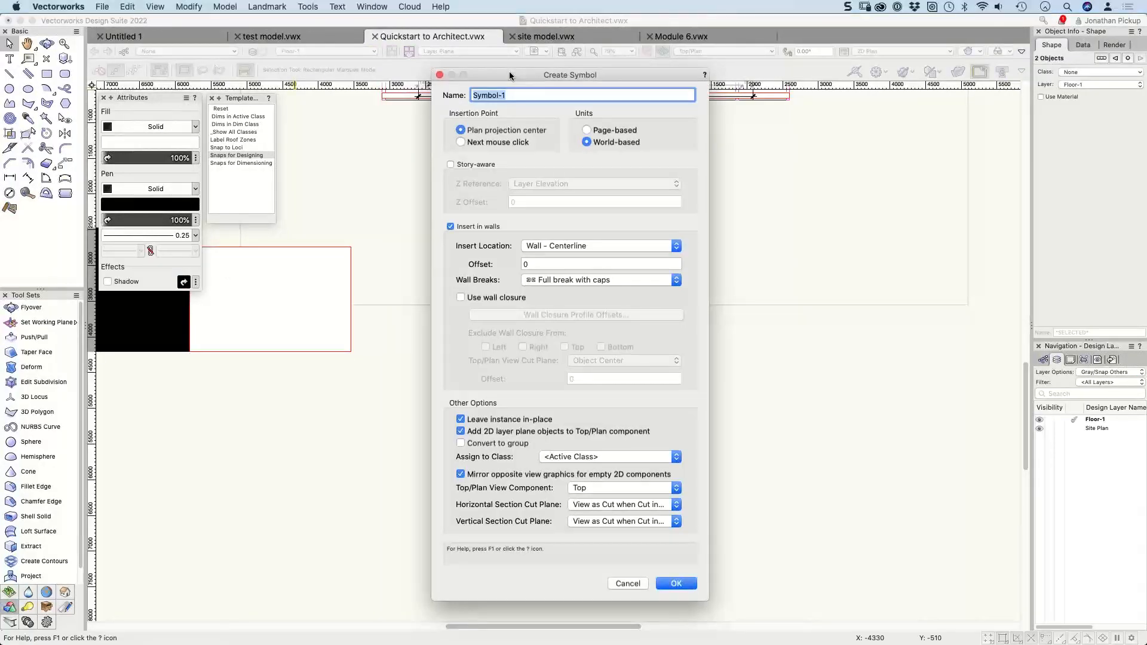
click(675, 583)
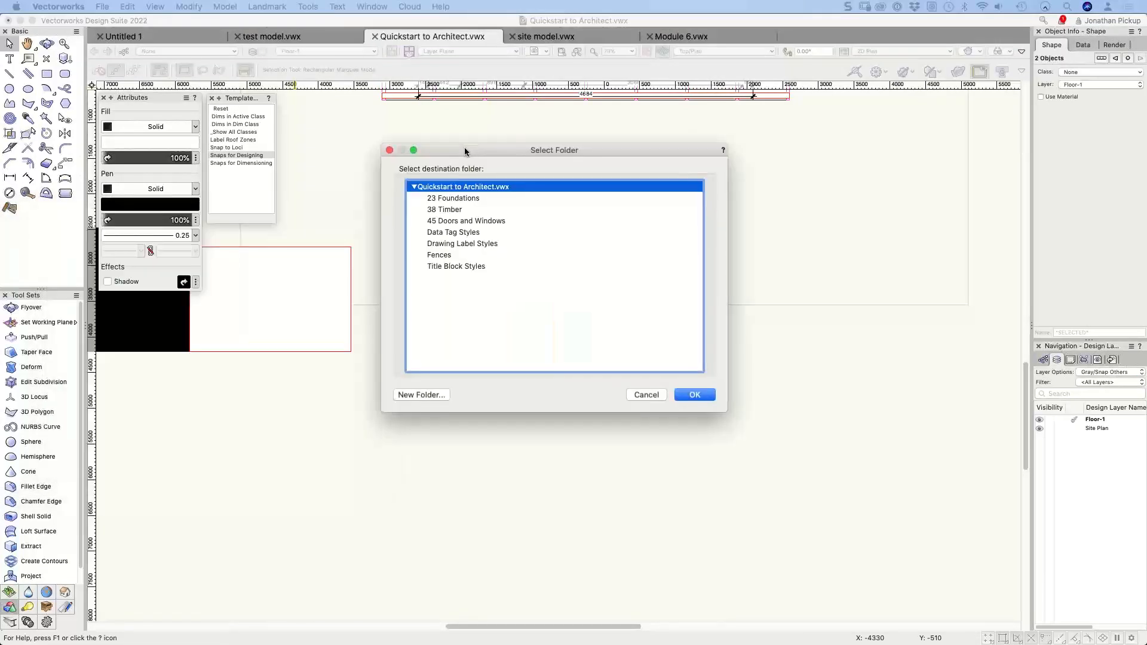
click(695, 397)
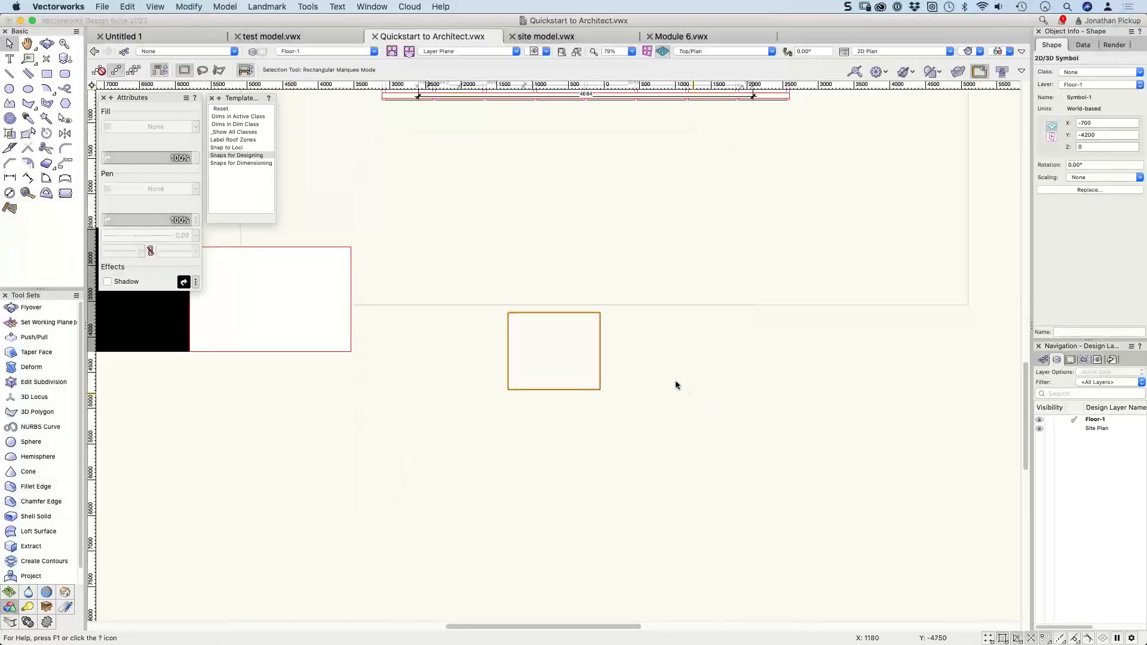
click(65, 58)
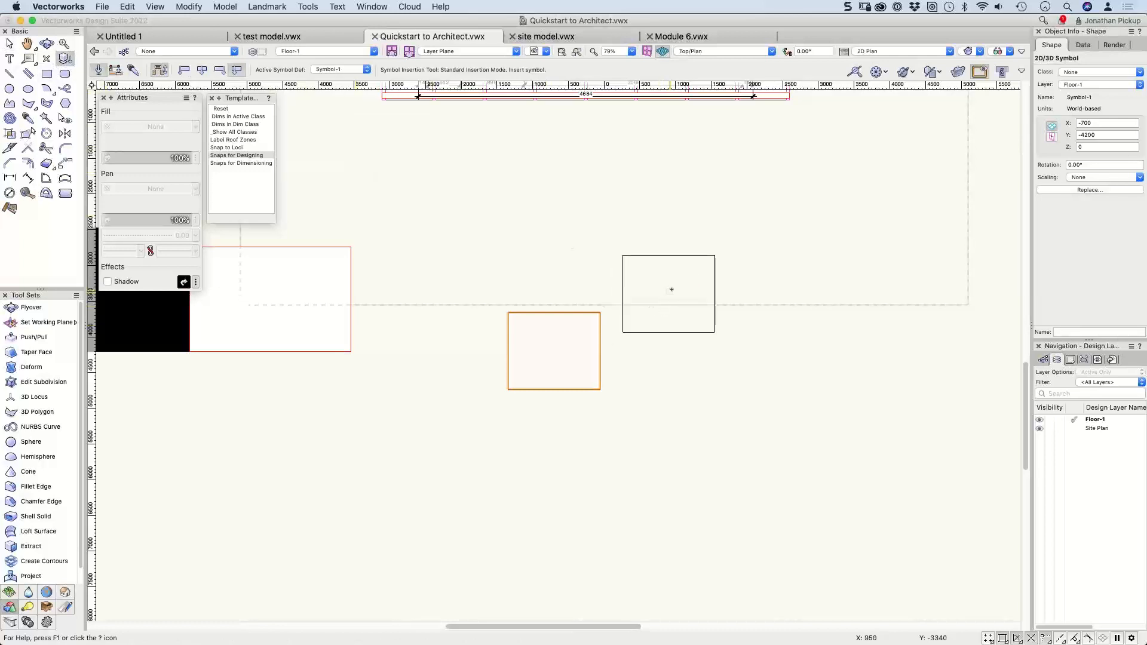
click(672, 290)
Step: Edit the symbol's 2D components, add a square about 764 mm wide inside the outline and exit the symbol
right_click(691, 304)
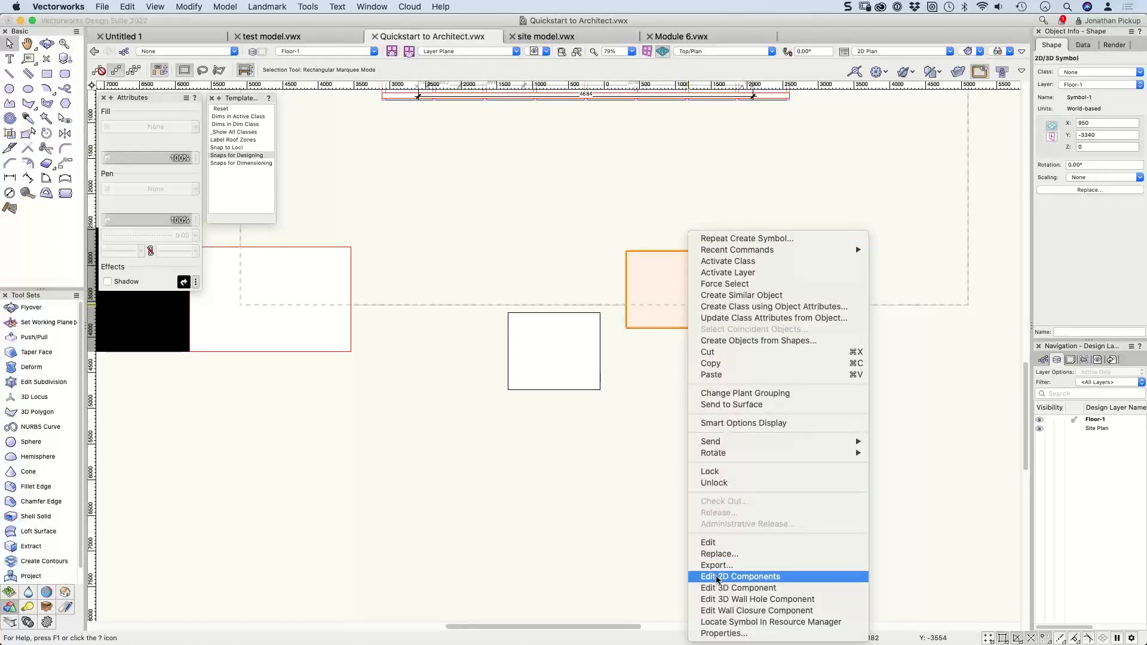
click(717, 577)
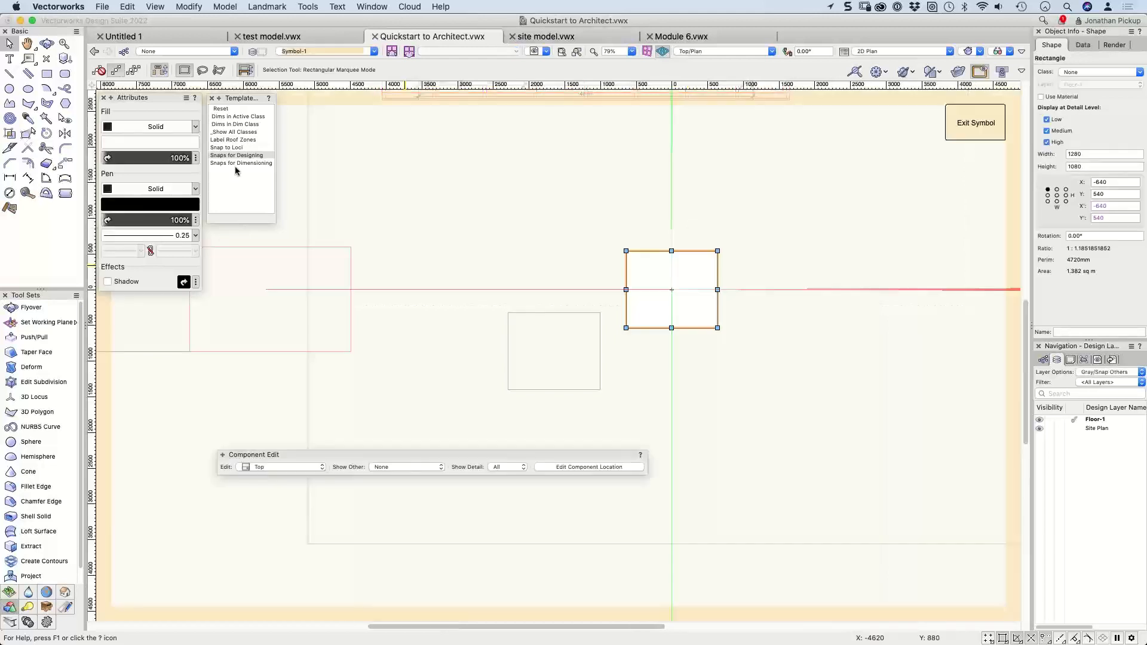
click(47, 73)
click(641, 266)
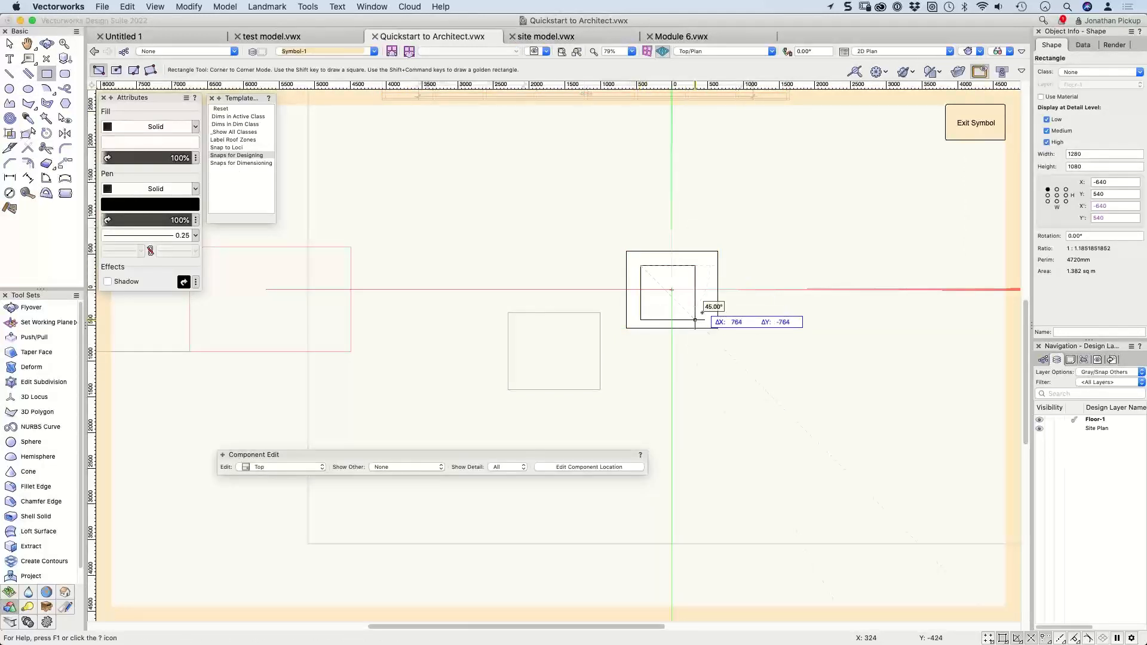
click(696, 320)
click(950, 137)
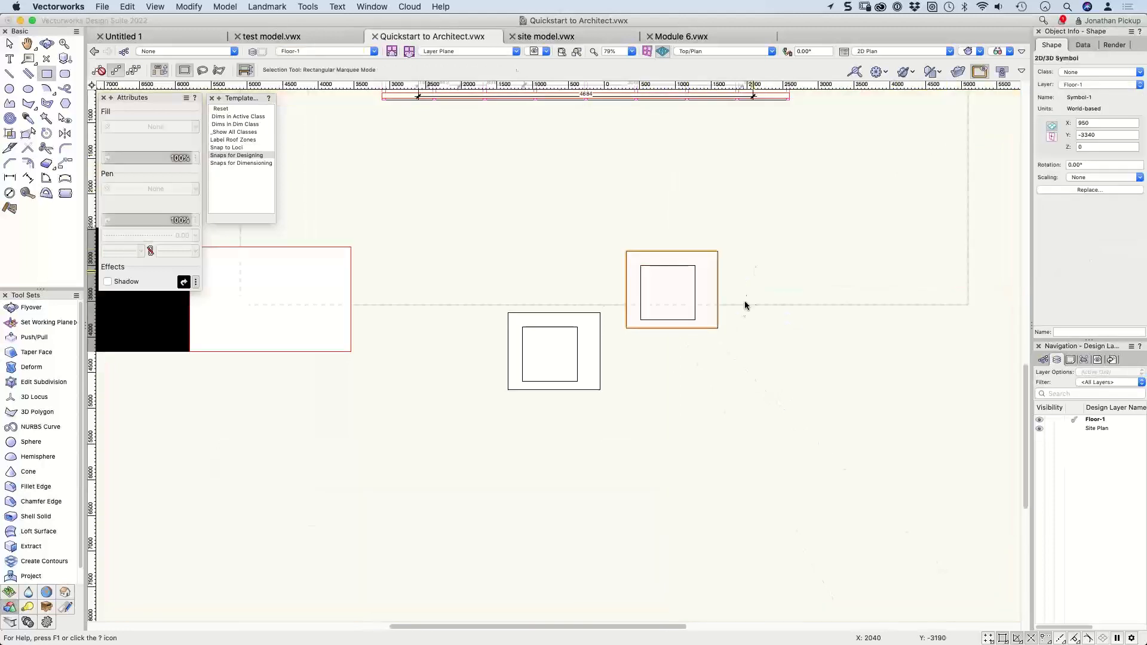
Step: Check both symbol instances in a 3D view and delete them from the drawing
key(shift+c)
drag(722, 317, 635, 117)
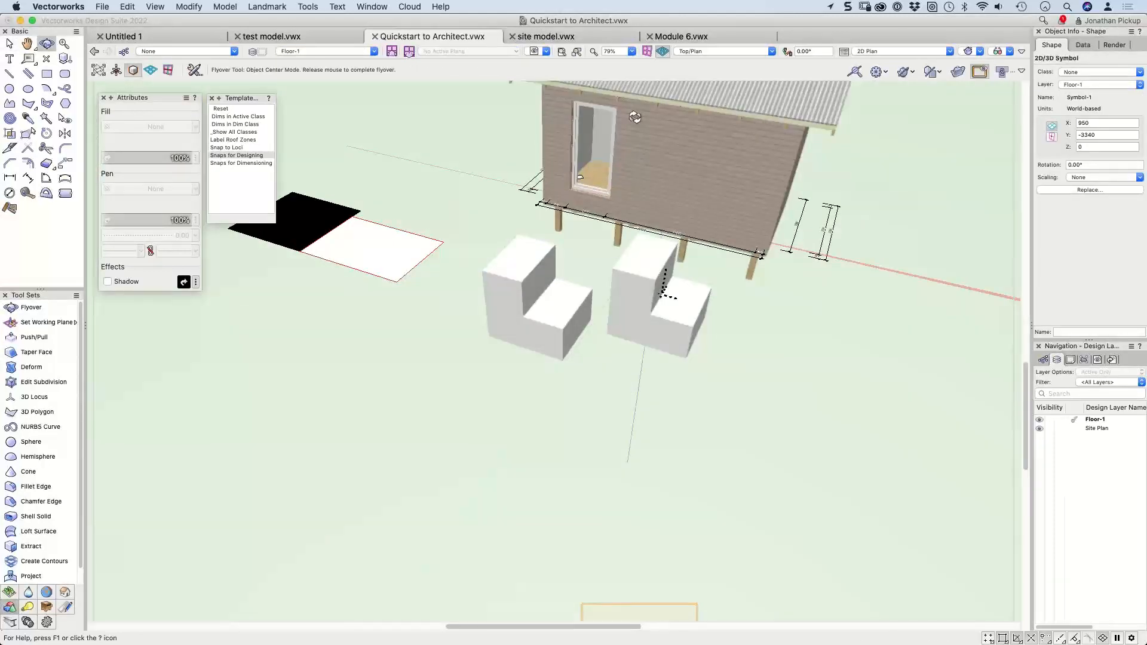
drag(635, 117, 634, 112)
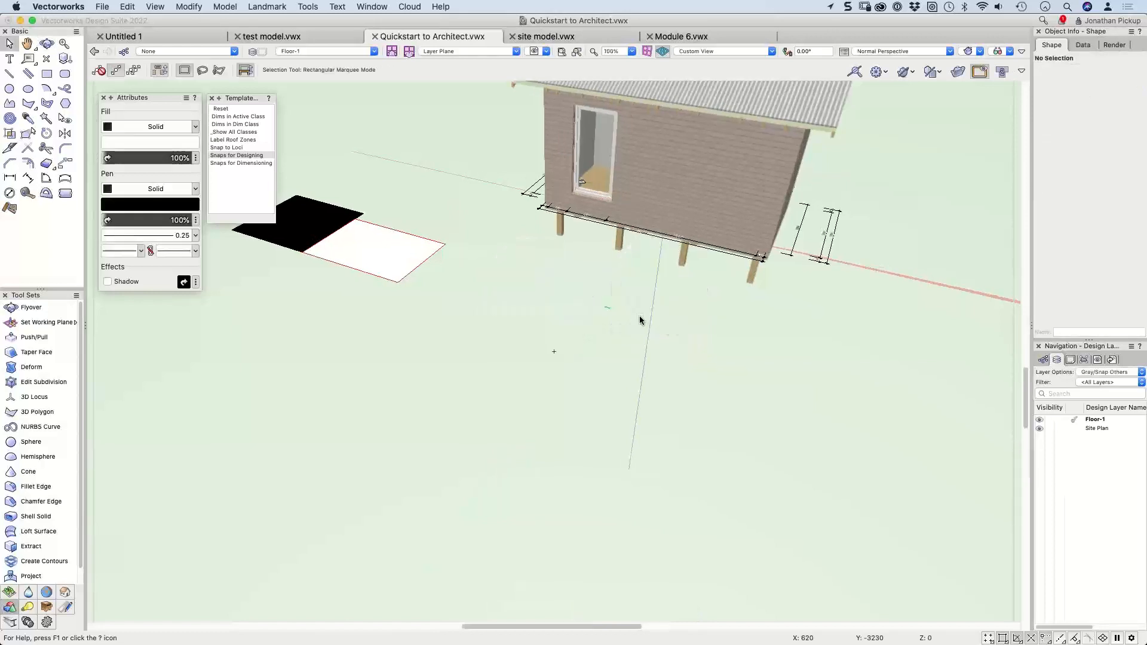
Step: Draw a rectangle about 1240 mm long and 140 mm deep in front of the building and extrude it about 1518 mm high
click(47, 74)
click(495, 313)
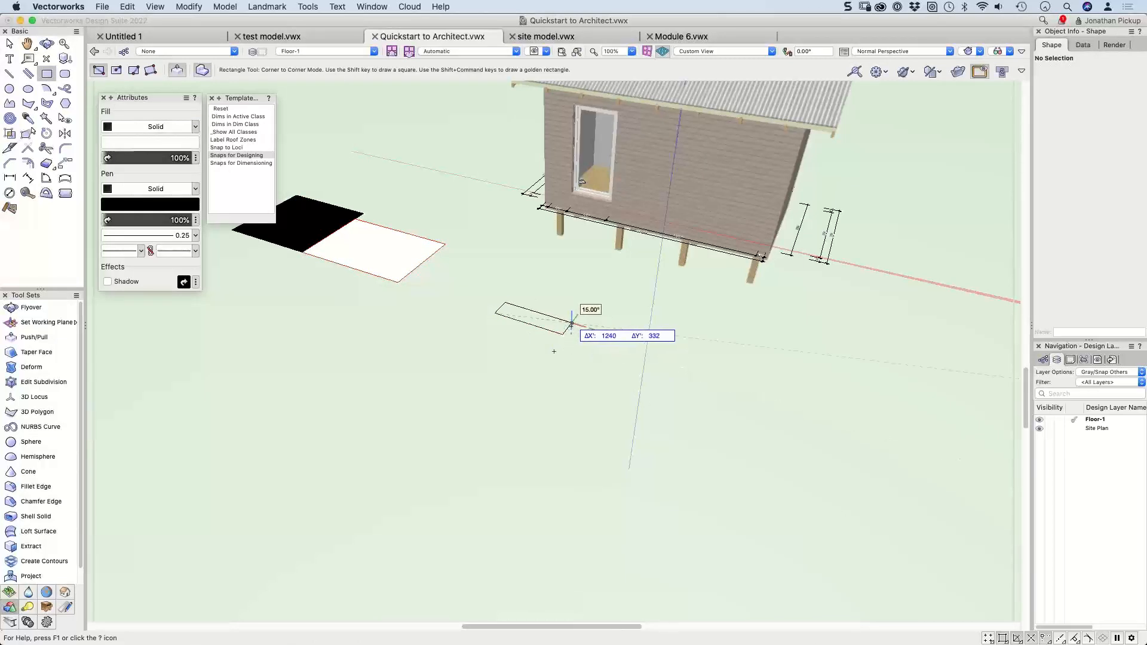
key(Tab)
key(Tab)
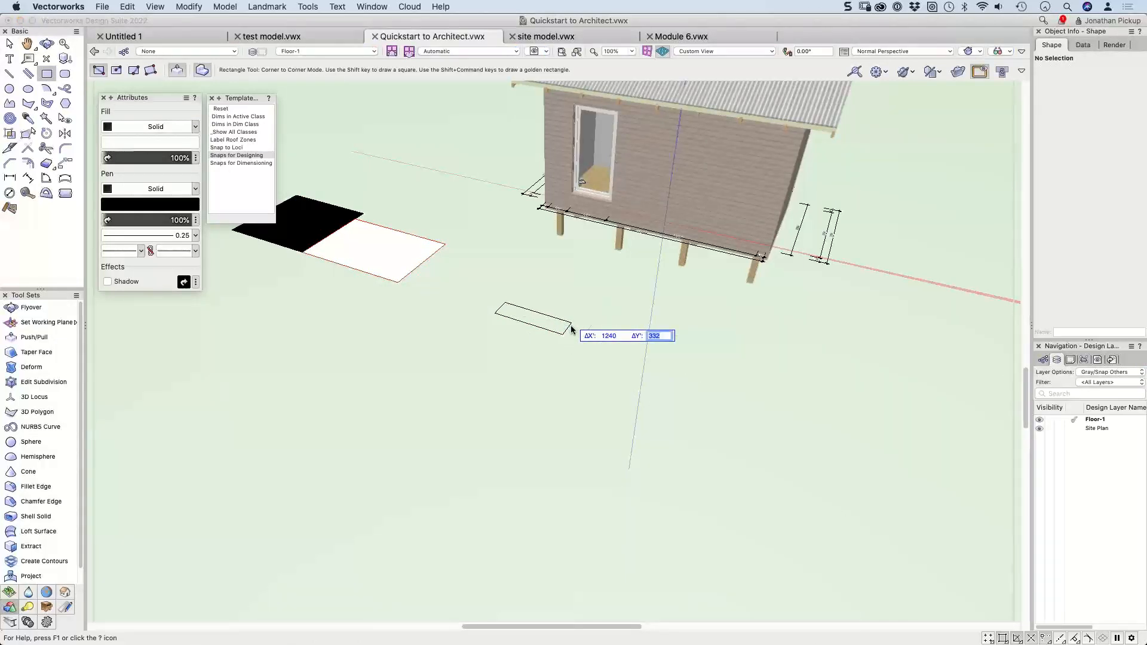
text(140)
key(Return)
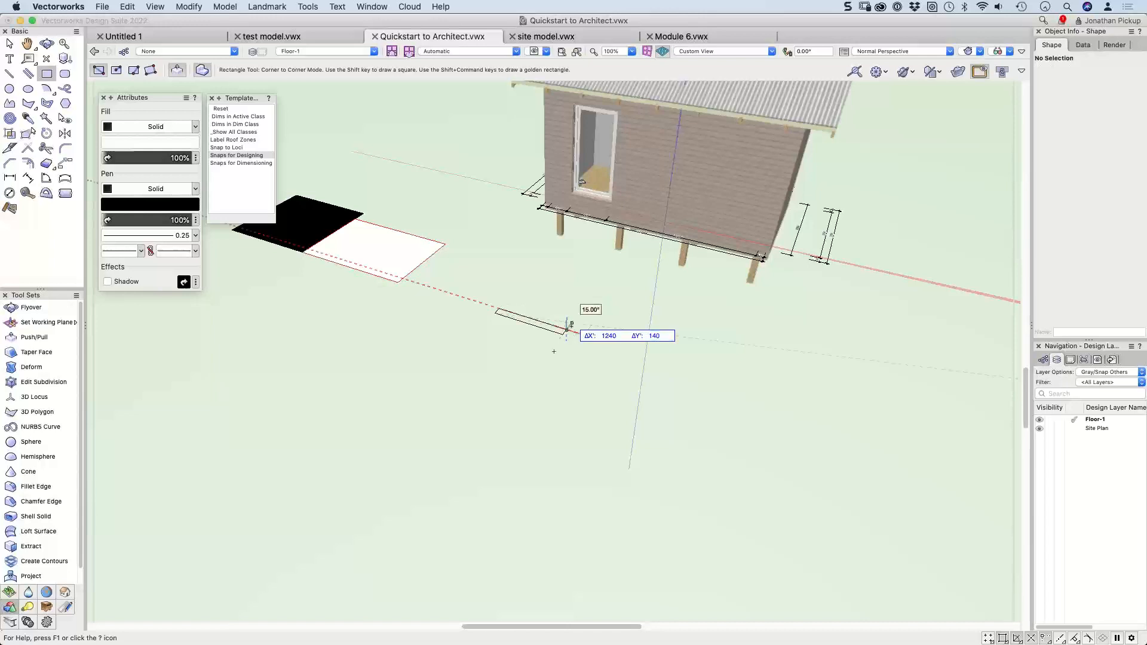
click(566, 329)
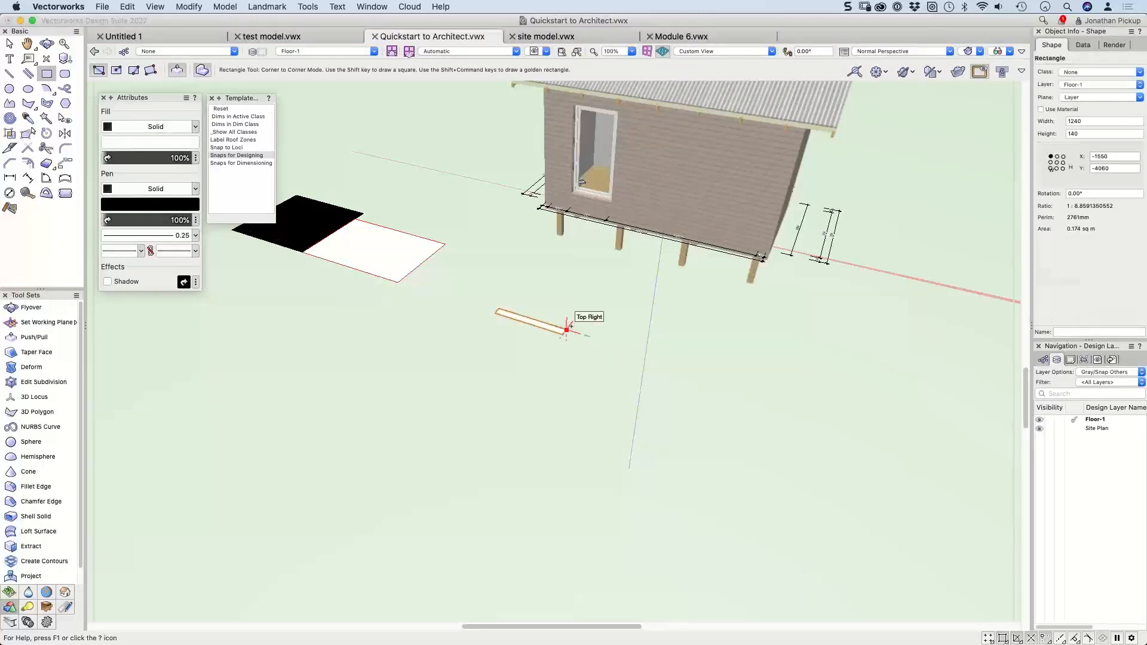
click(538, 321)
click(528, 234)
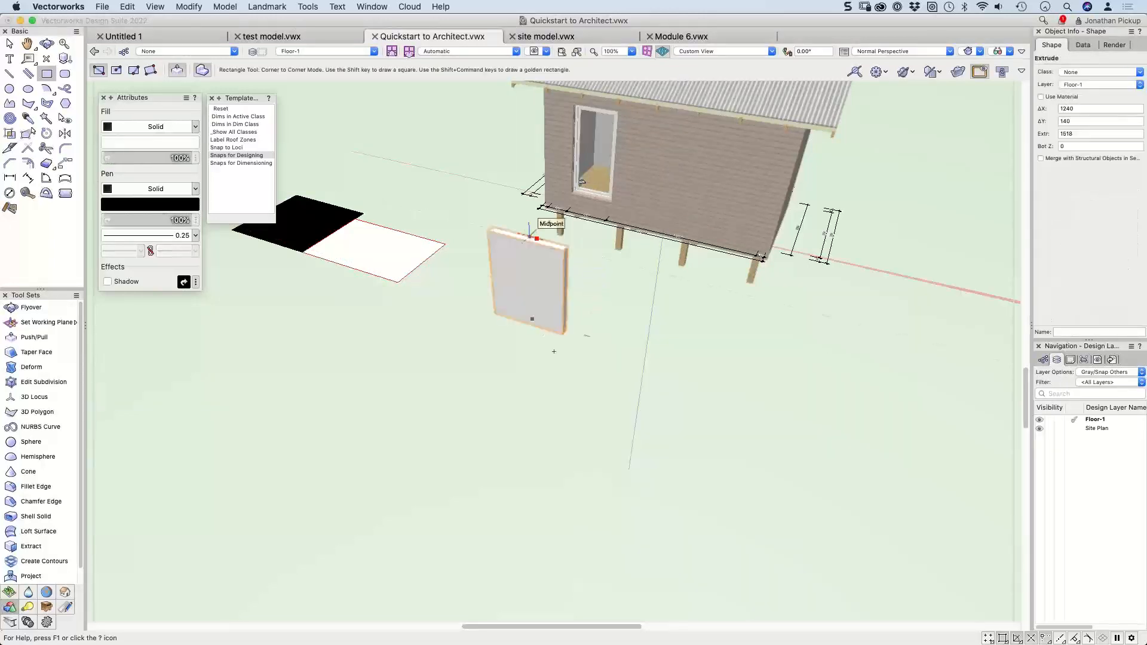
Step: Hollow the upright panel through its large front face with the Shell Solid tool, using a thickness of 35 mm
scroll(453, 224, up, 3)
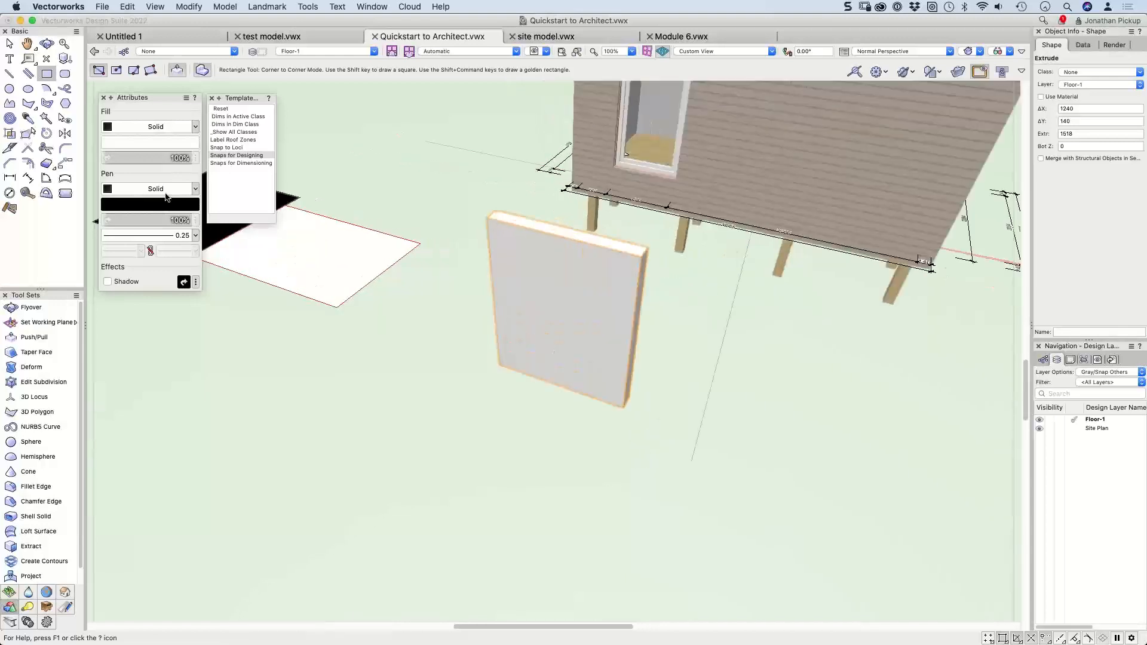
click(47, 609)
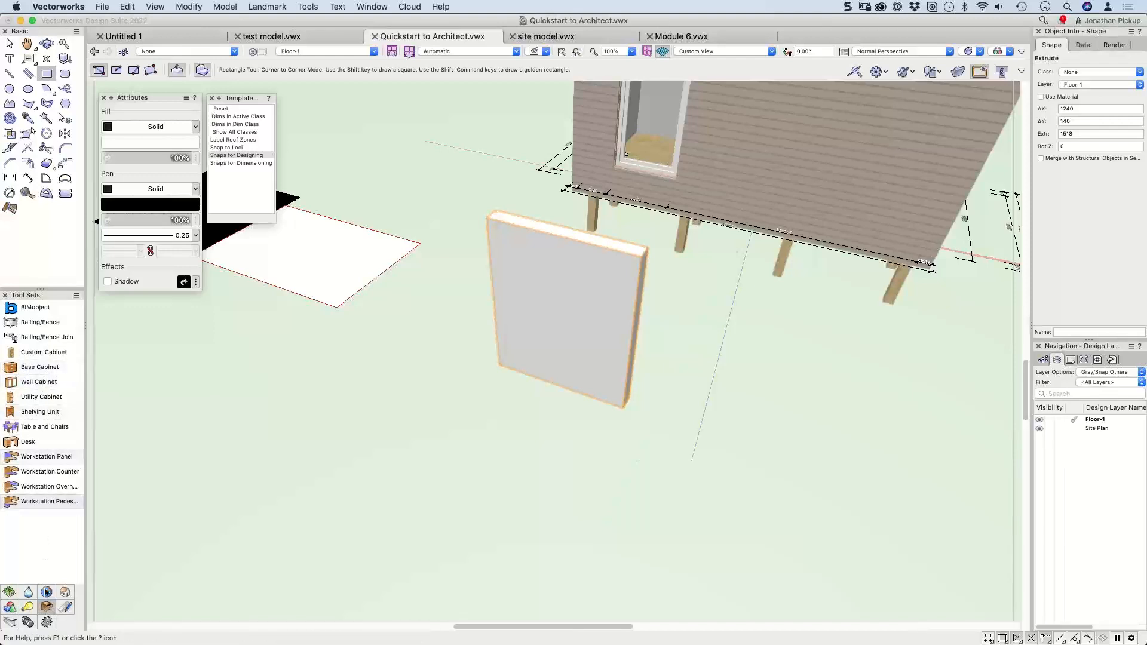
click(28, 607)
click(9, 607)
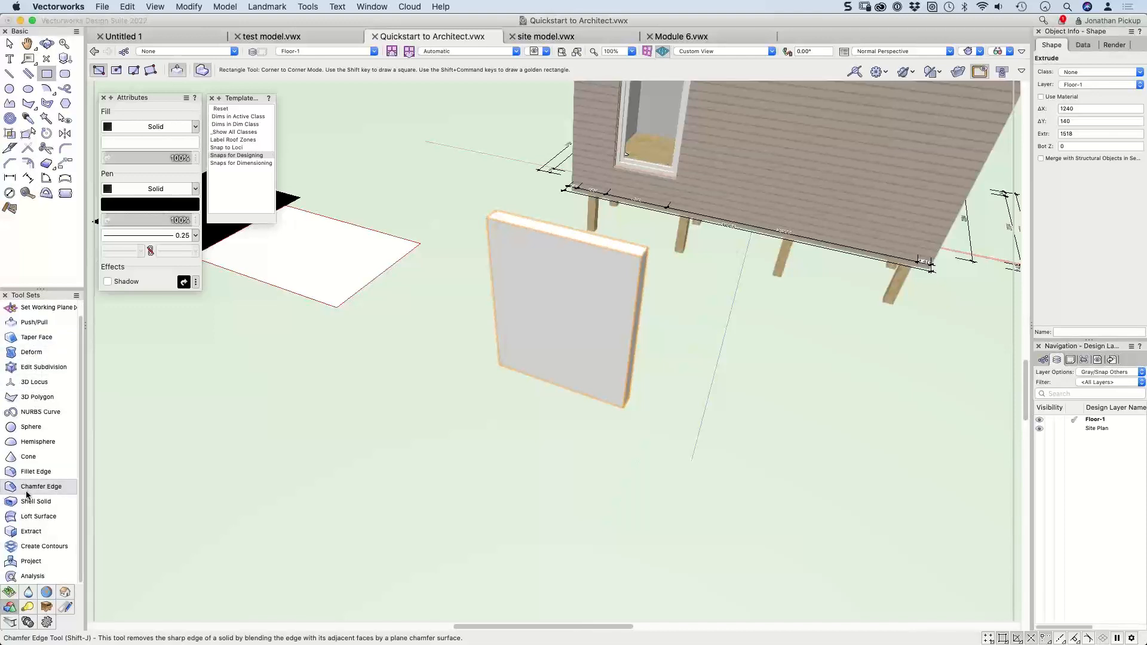
click(29, 500)
click(561, 311)
drag(200, 70, 156, 73)
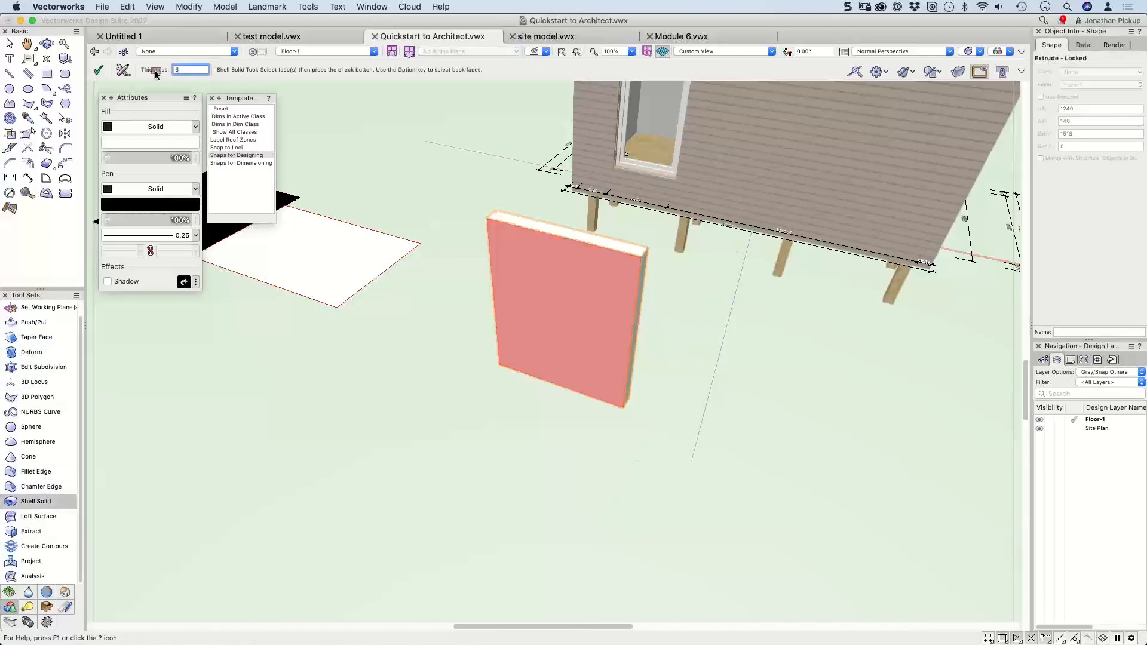
text(35)
key(Return)
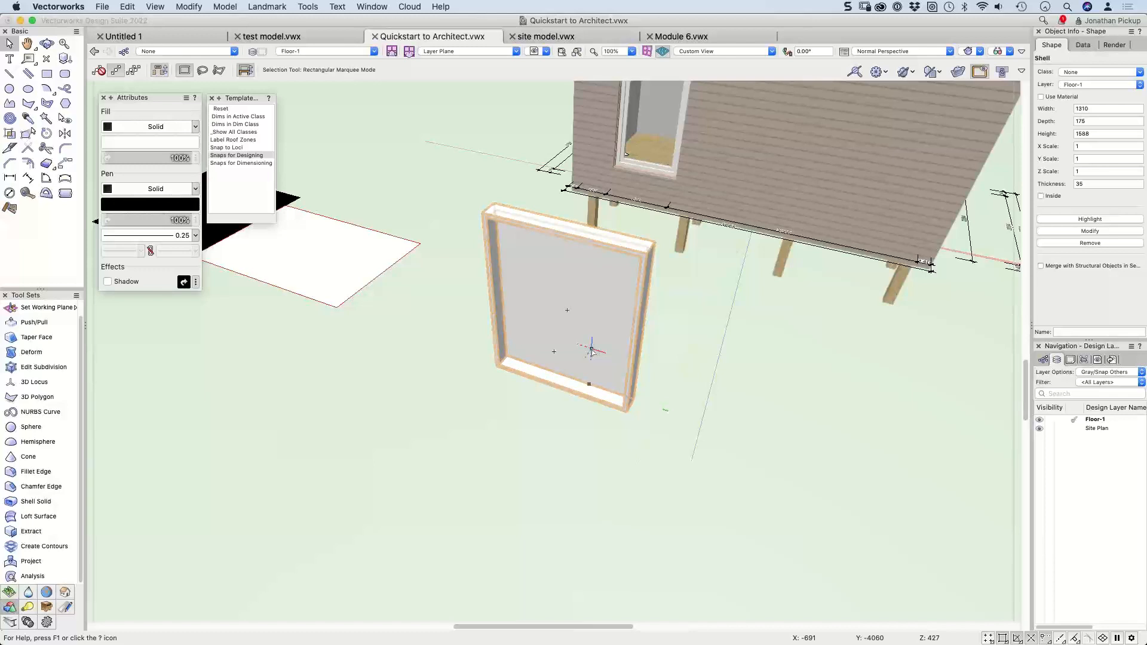
Step: Start creating a symbol from the shelled panel and set its wall insert location to Core Component - Centerline
click(189, 7)
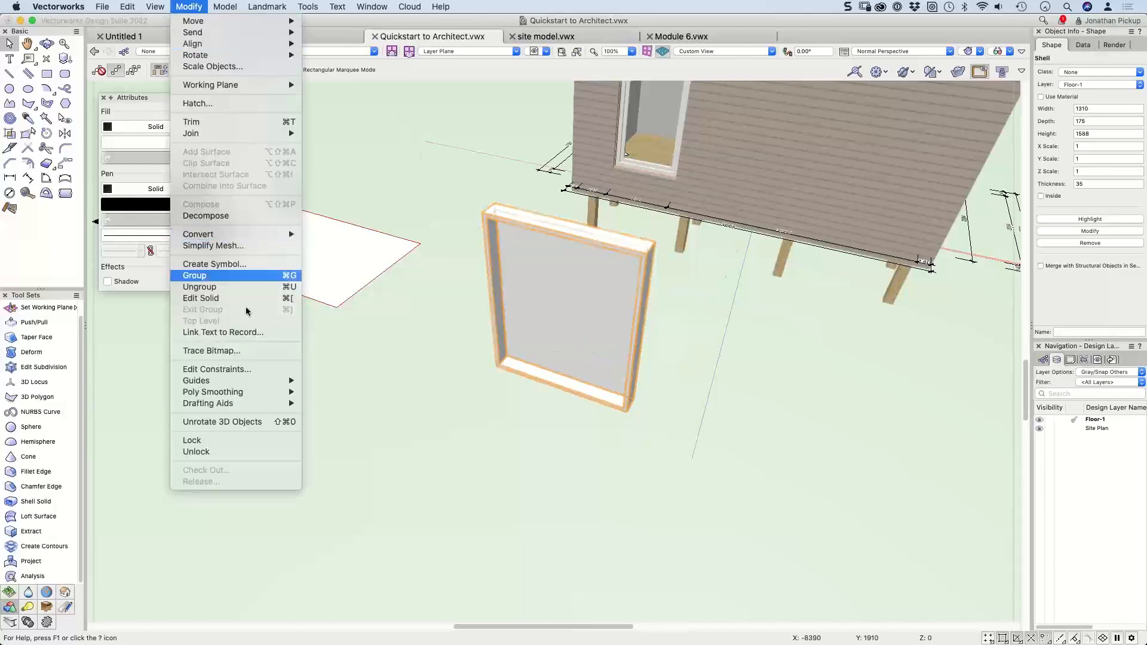
mouse_move(236, 395)
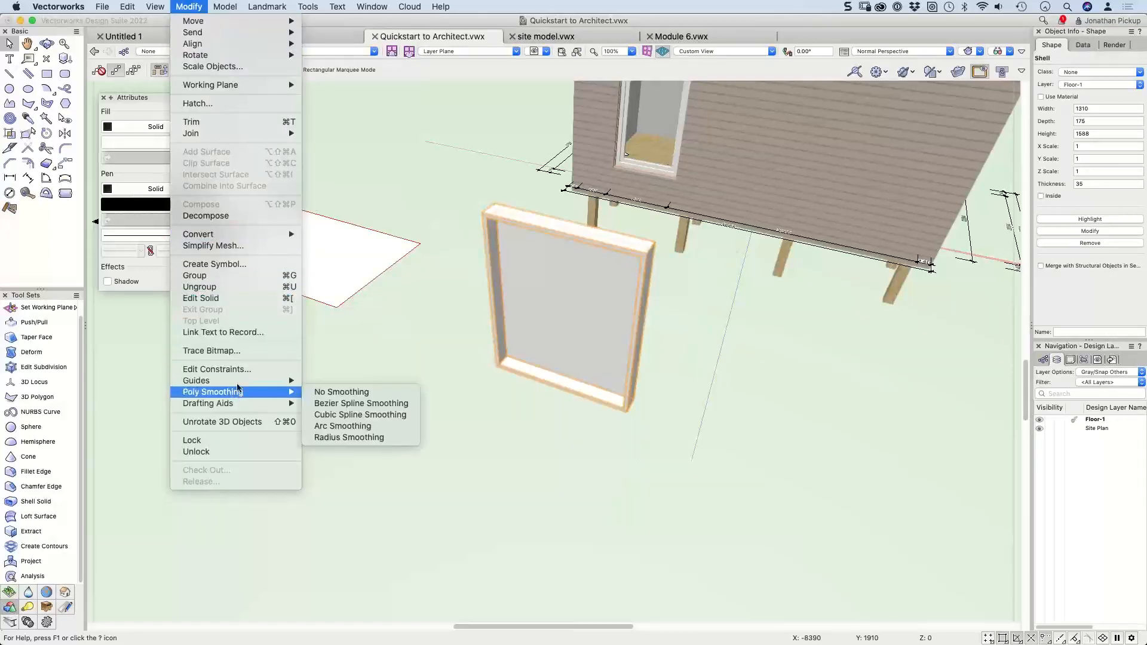
click(214, 264)
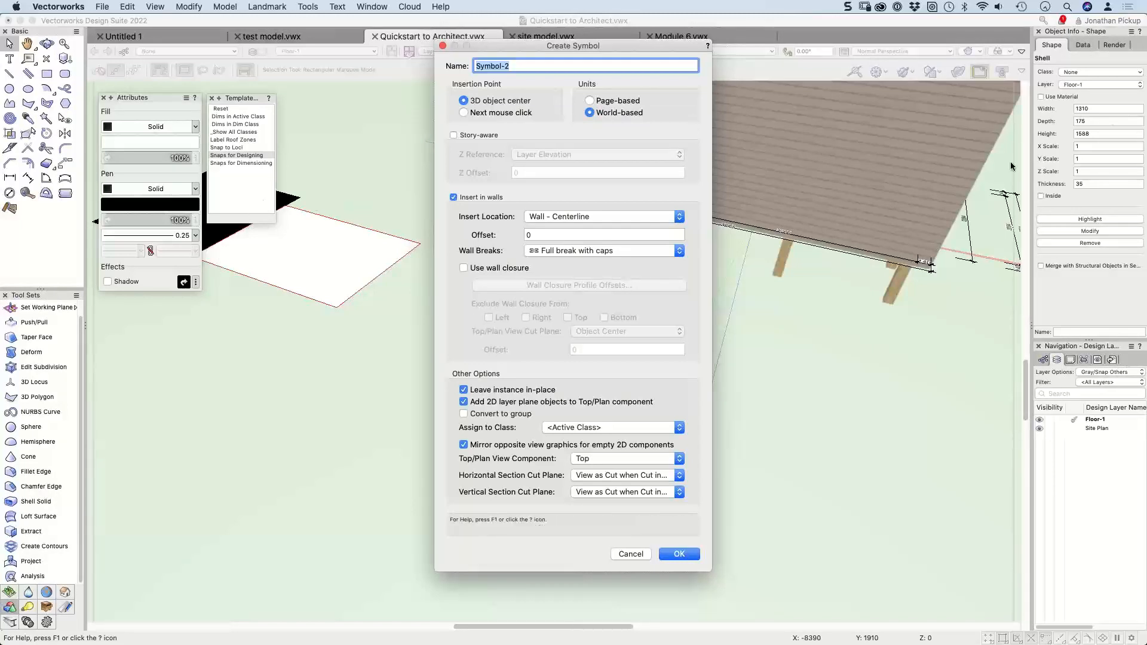
click(602, 216)
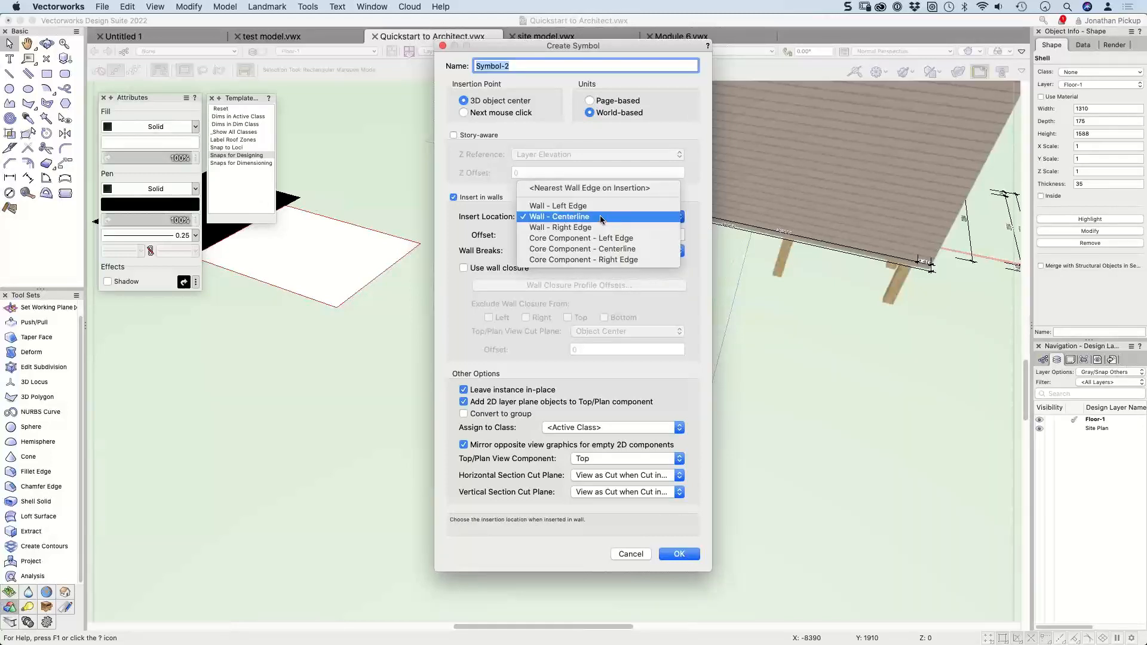
click(494, 180)
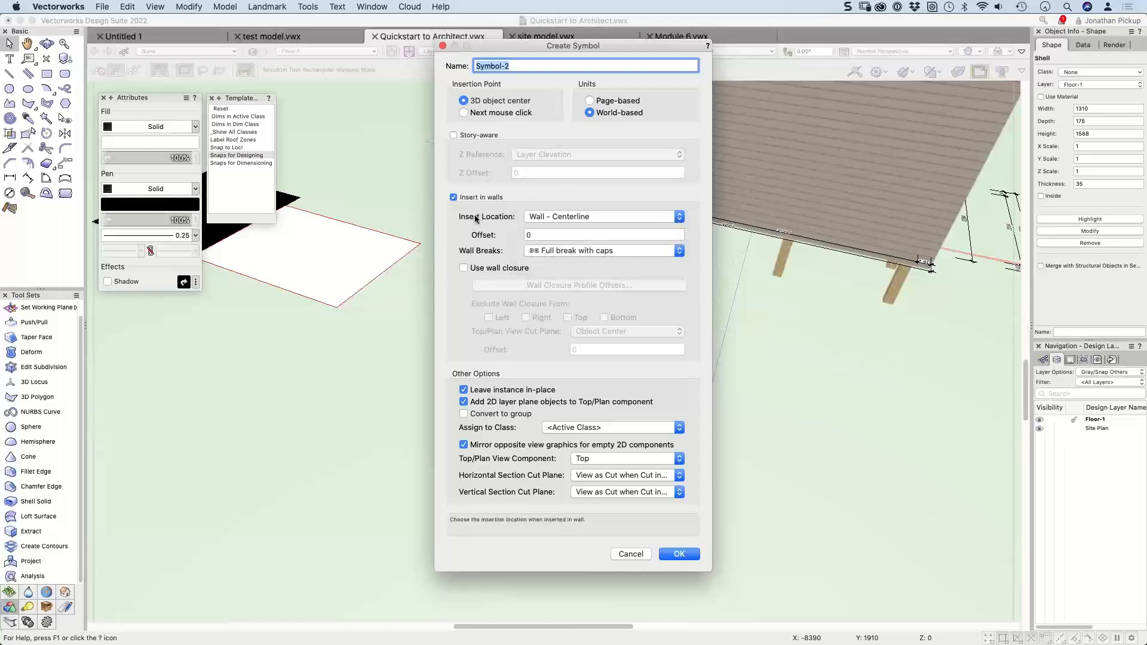
click(554, 218)
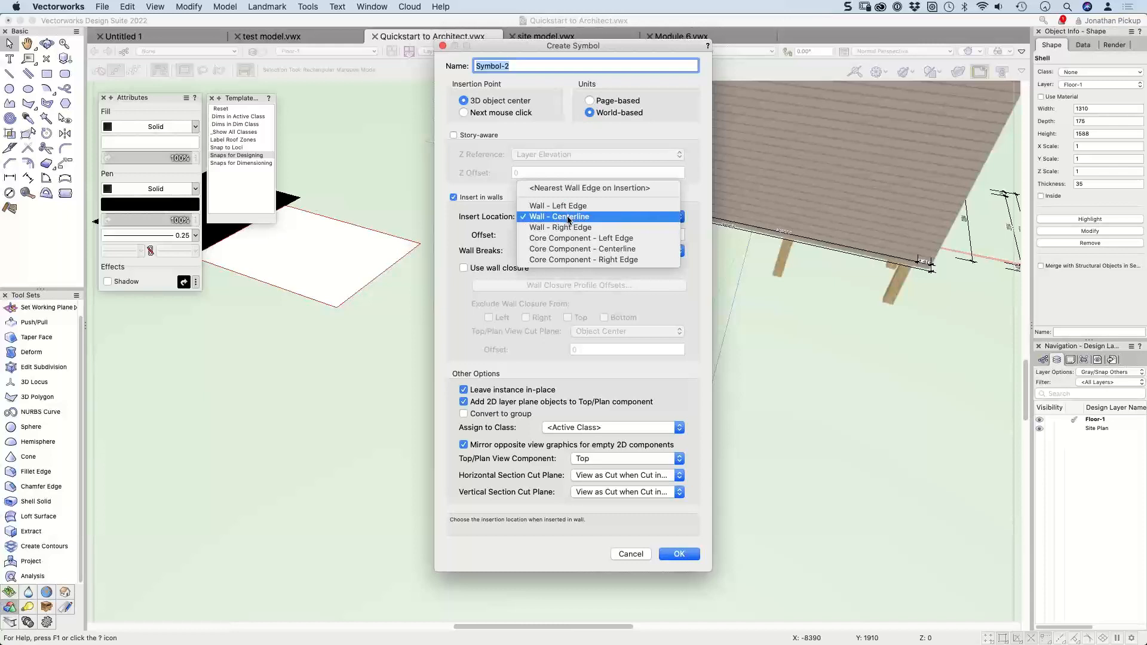
click(569, 252)
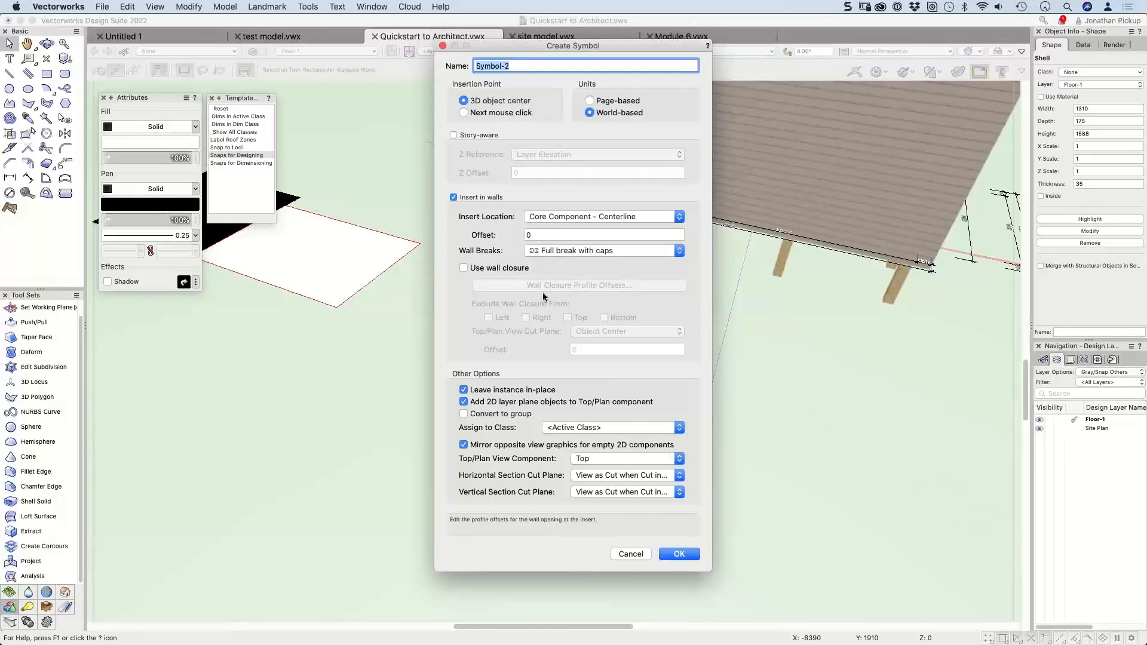
Step: Enable wall closure for the new symbol, check the wall closure profile offsets without changing them, and create the symbol
click(488, 268)
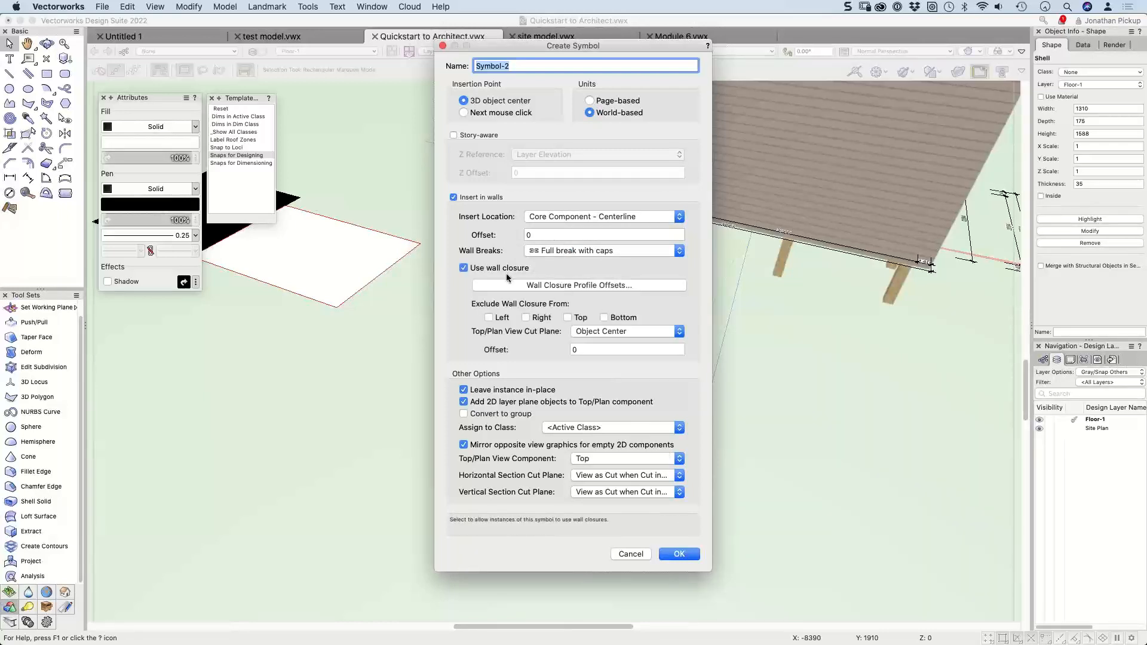
click(538, 285)
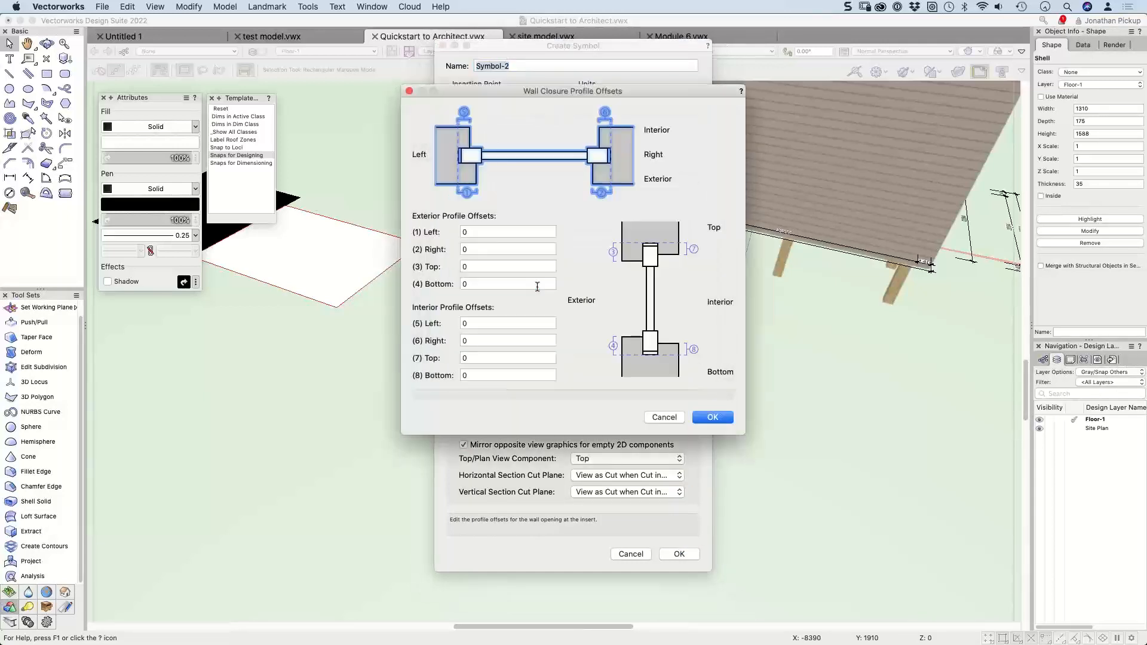
click(665, 417)
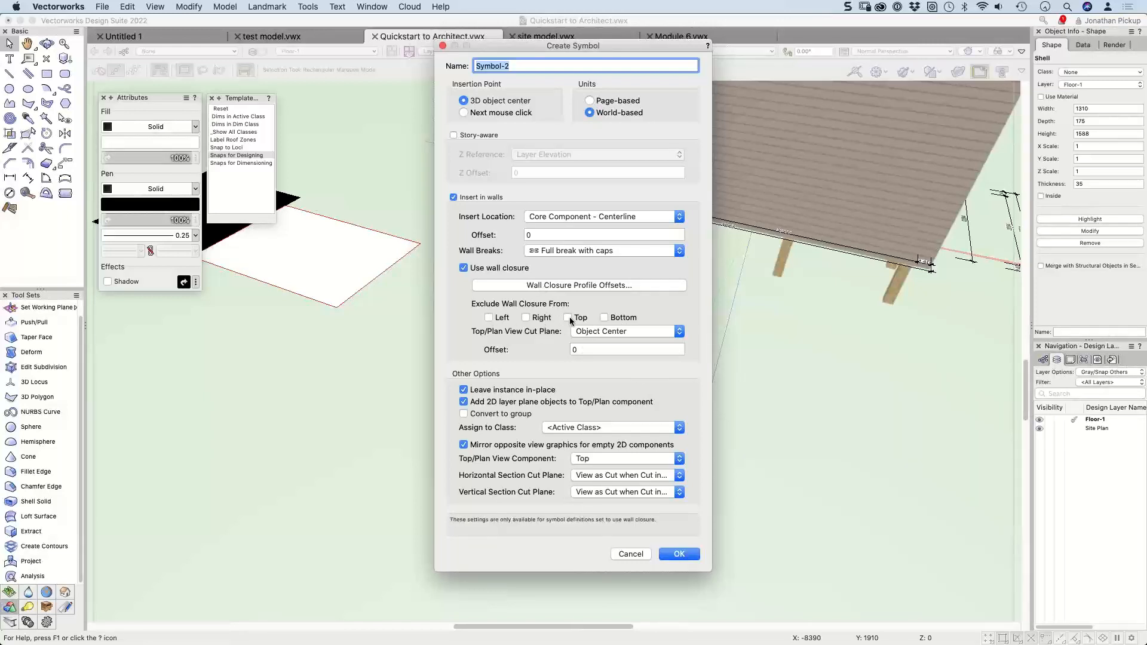
click(684, 556)
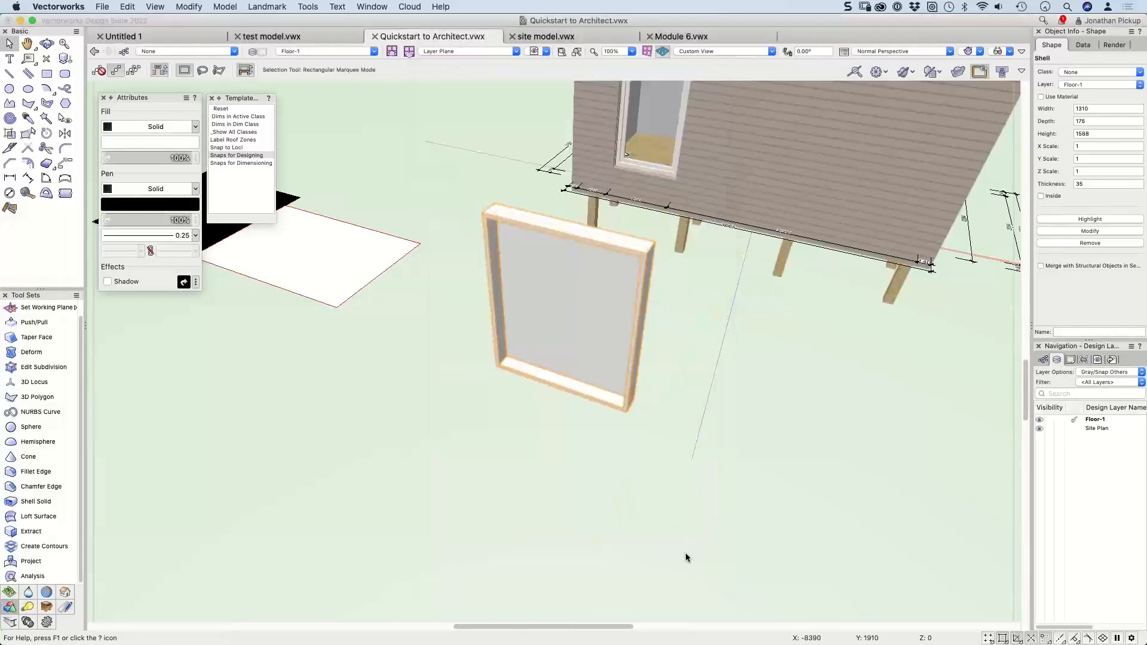
Step: Show the floor plan in Top/Plan and insert an instance of the panel symbol in the building's right-hand wall
click(705, 355)
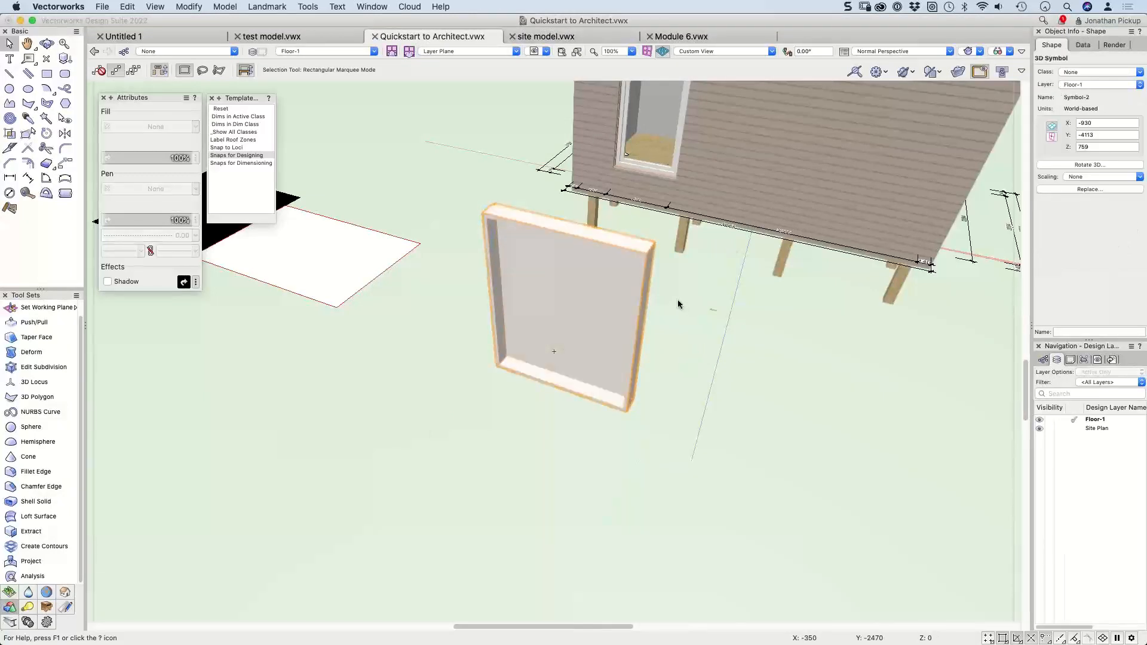
key(F5)
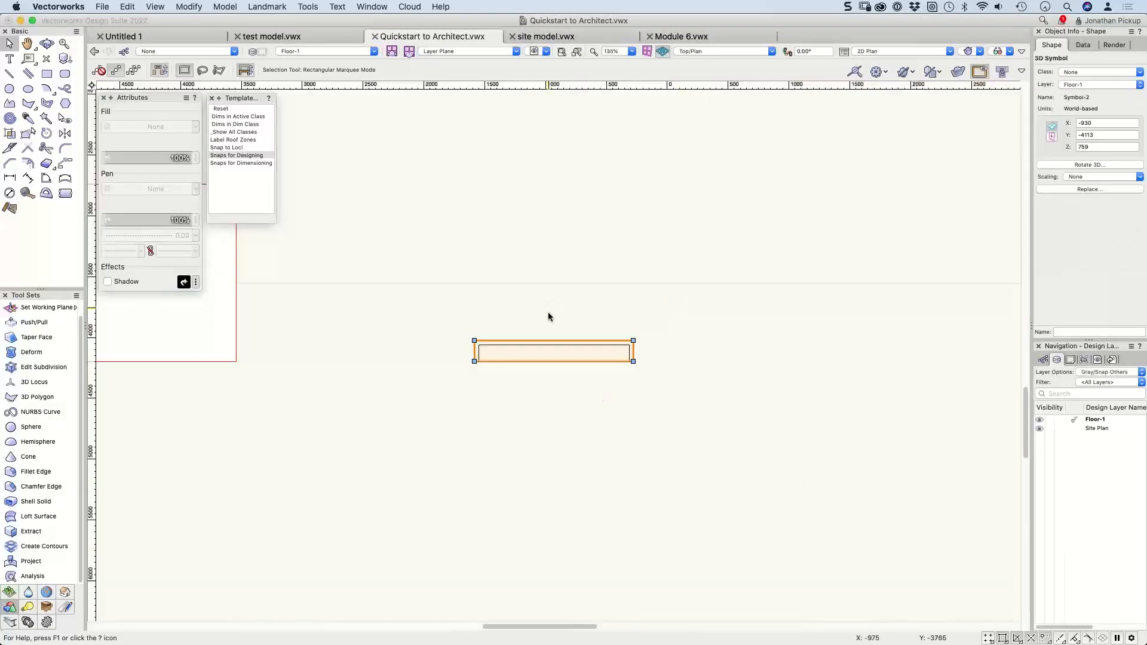
key(super+minus)
click(537, 50)
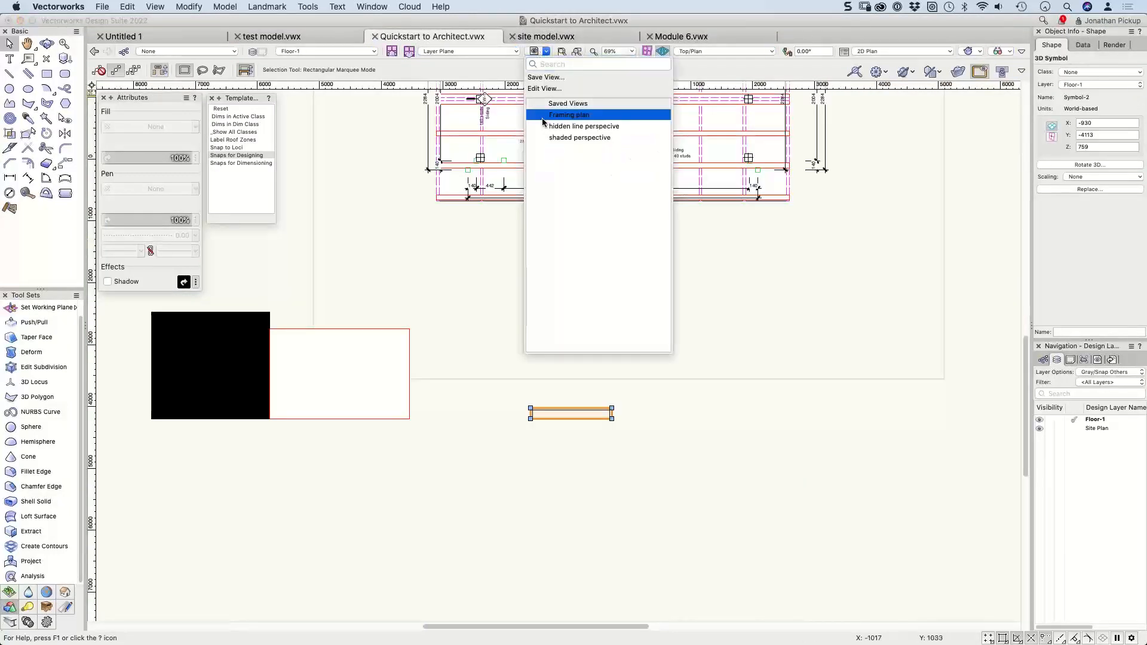
click(542, 117)
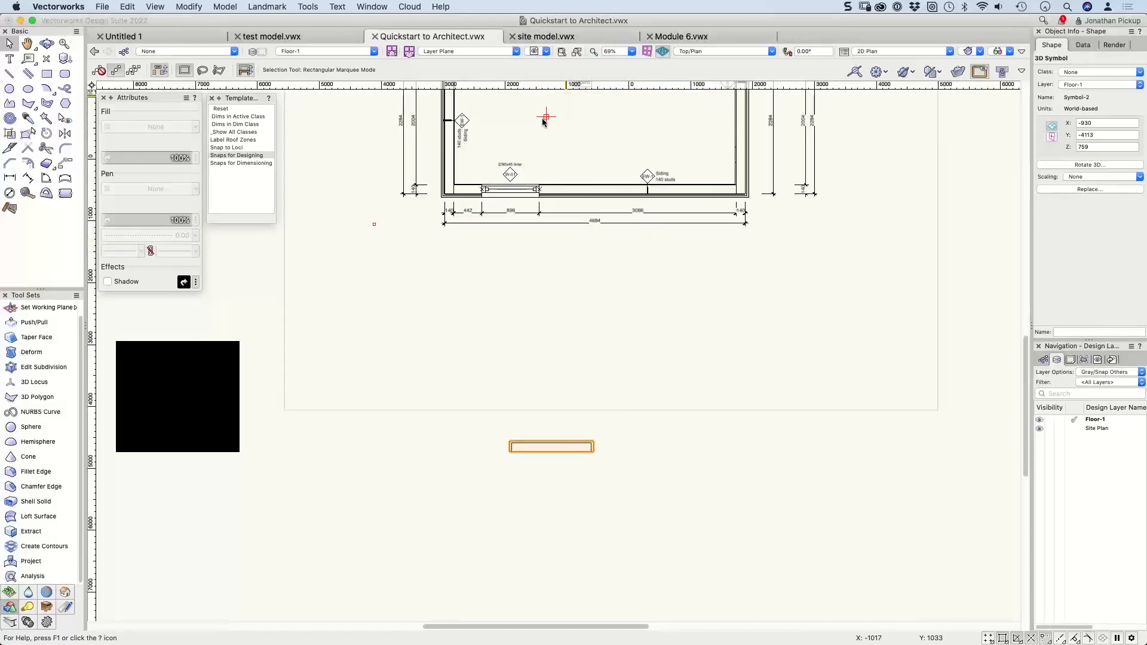
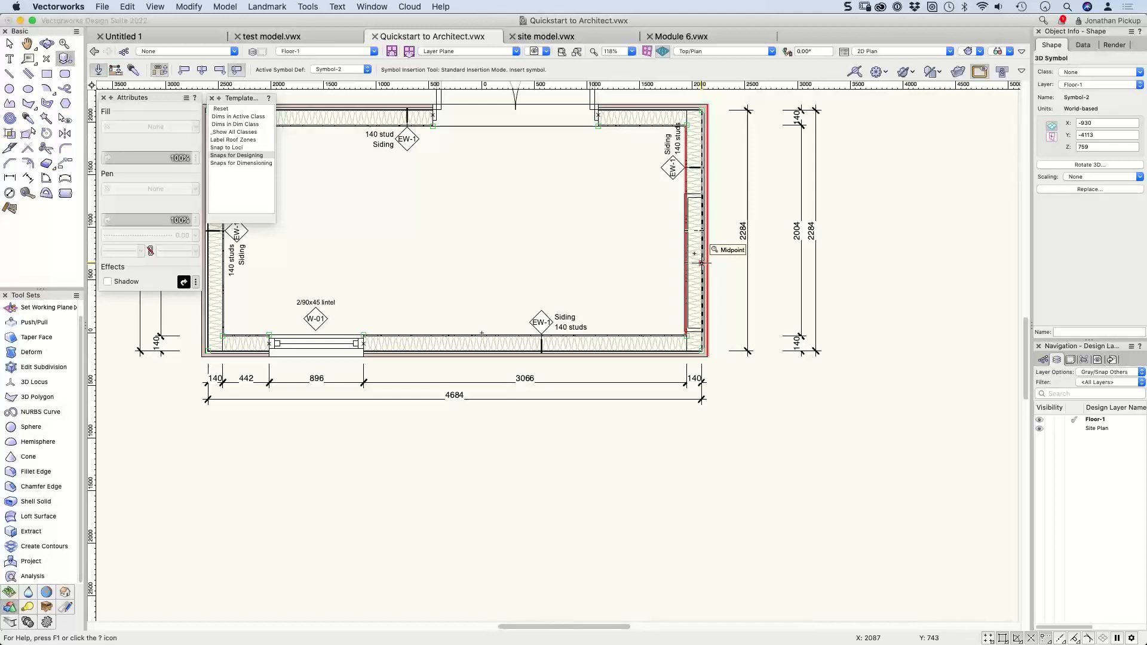
click(701, 263)
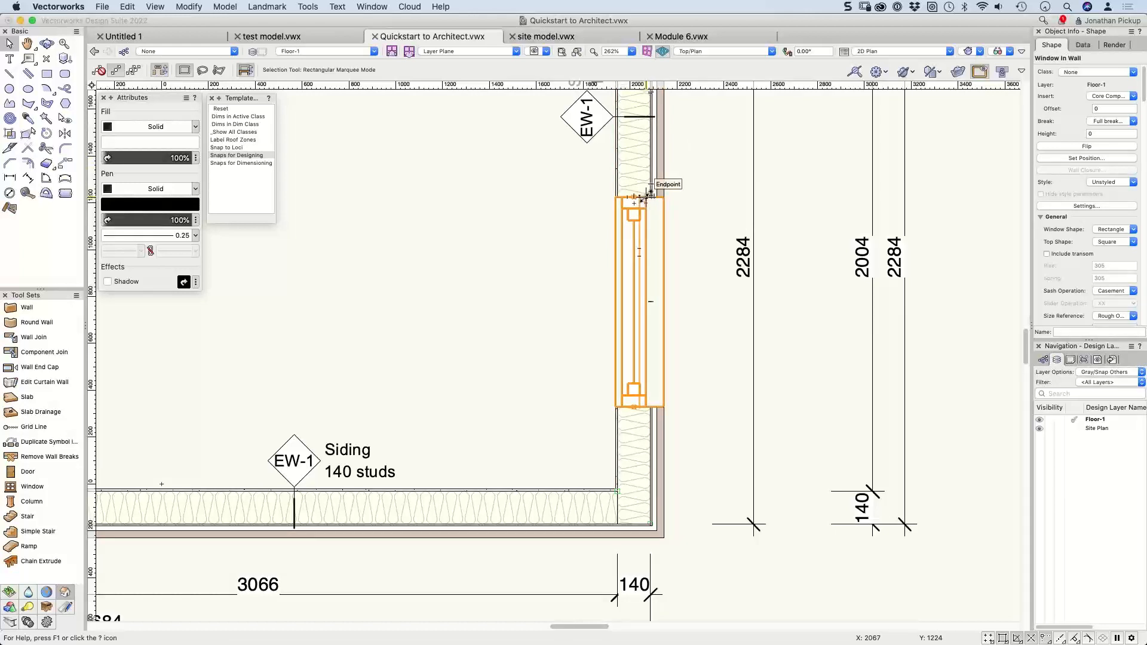
Step: Convert the panel symbol in front of the building back to plain geometry, leaving its sub-objects unconverted
click(723, 190)
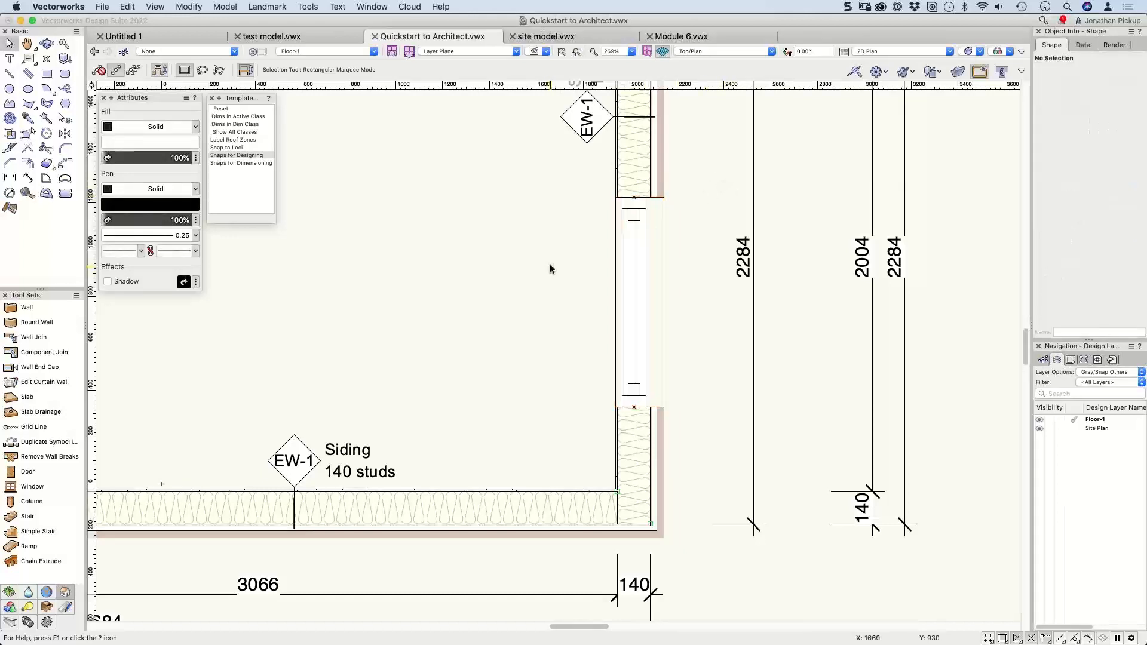
scroll(550, 264, down, 5)
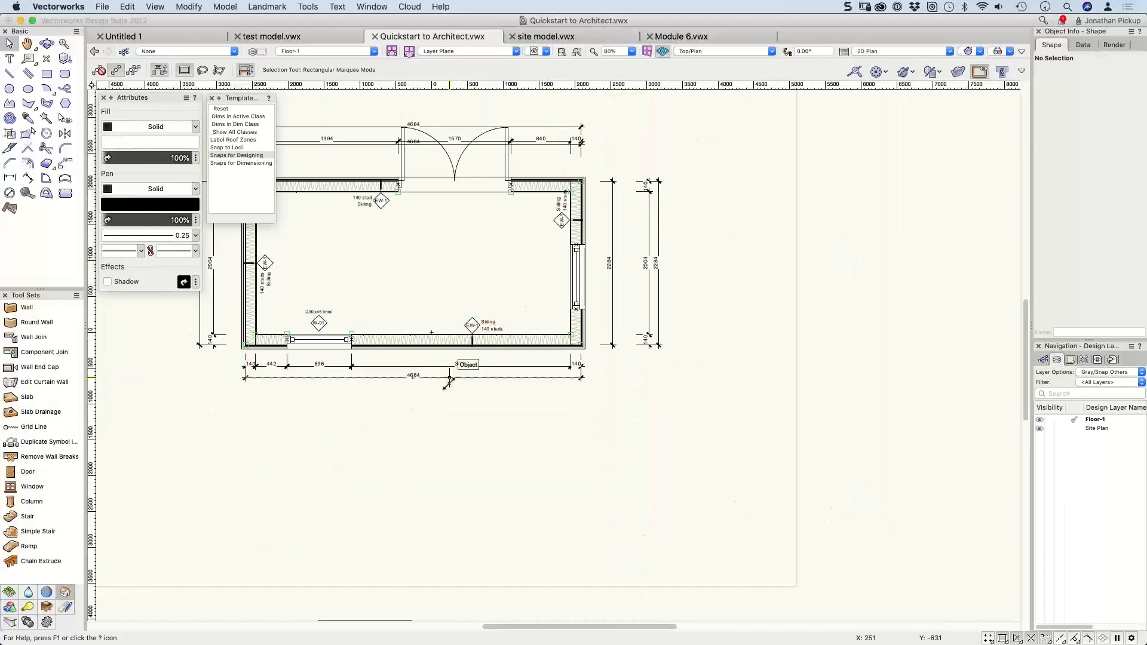
scroll(456, 374, down, 5)
scroll(456, 374, left, 5)
click(537, 520)
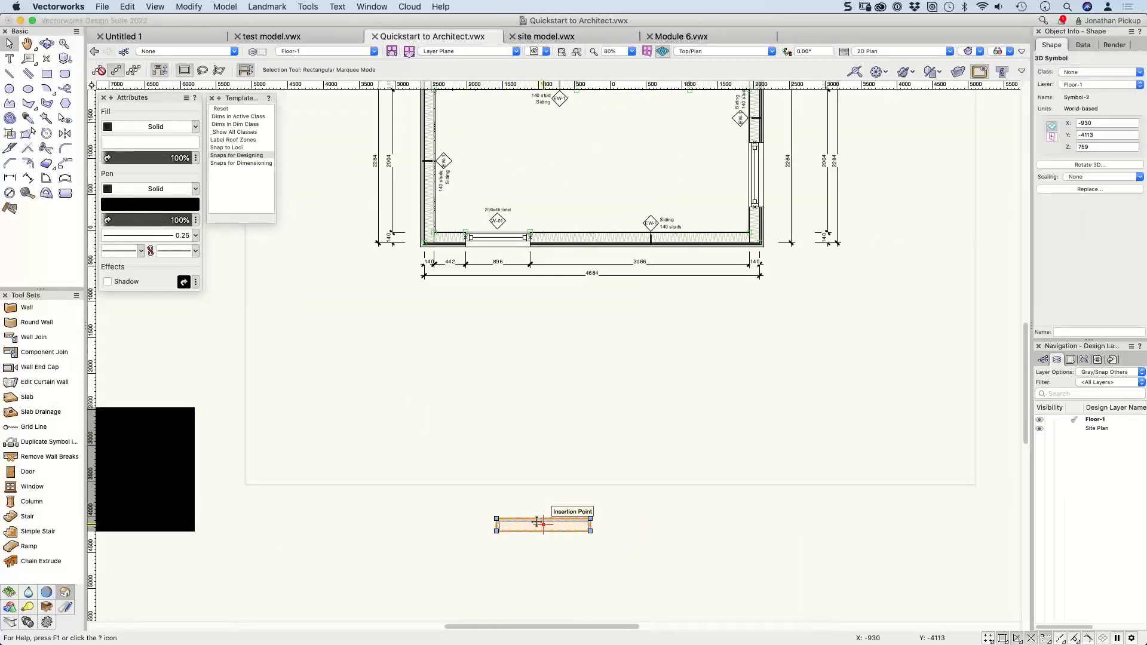
ctrl+middle_drag(512, 515, 463, 257)
key(super+k)
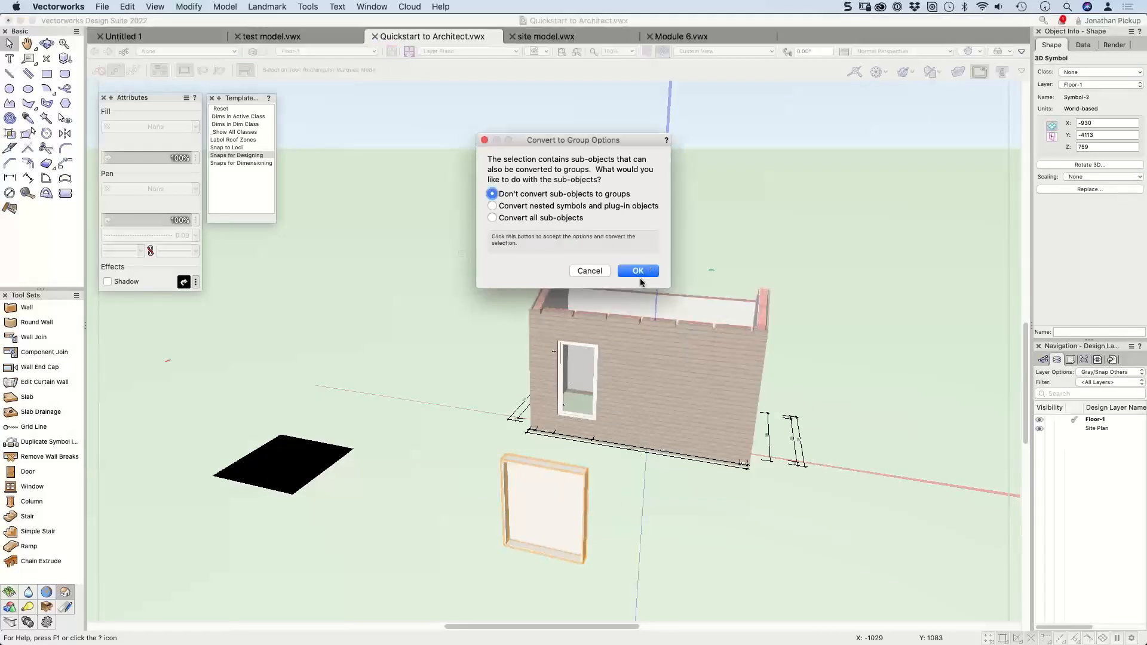
click(638, 272)
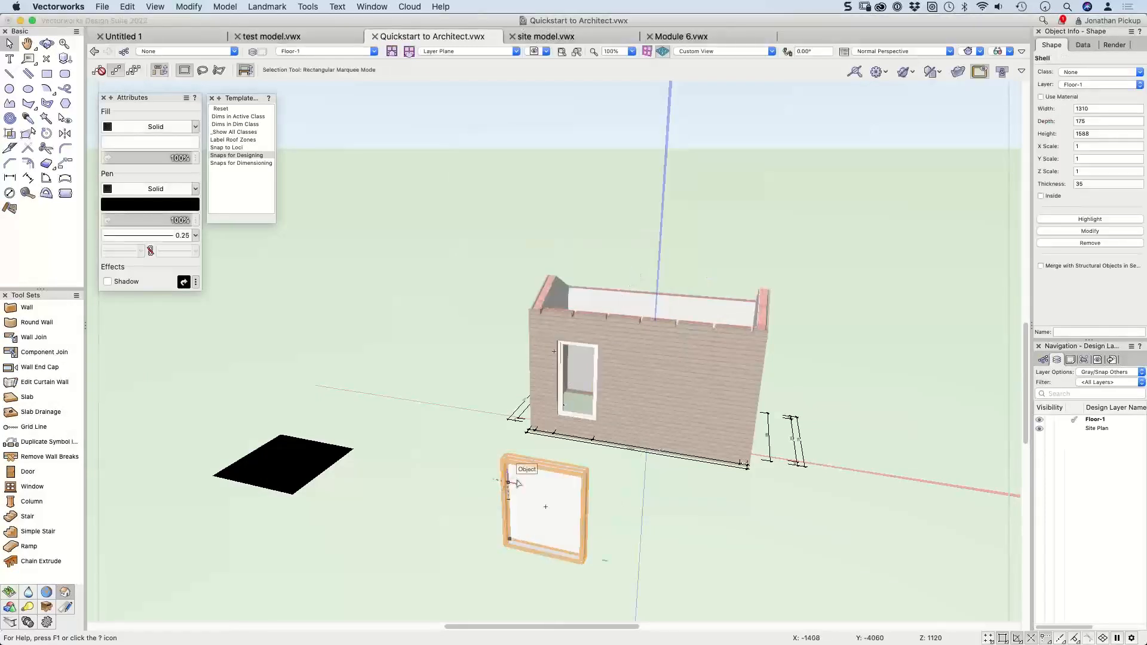
Step: Assign the Fiberglass Insulation RT texture to the whole shelled panel through its render properties
scroll(508, 418, up, 5)
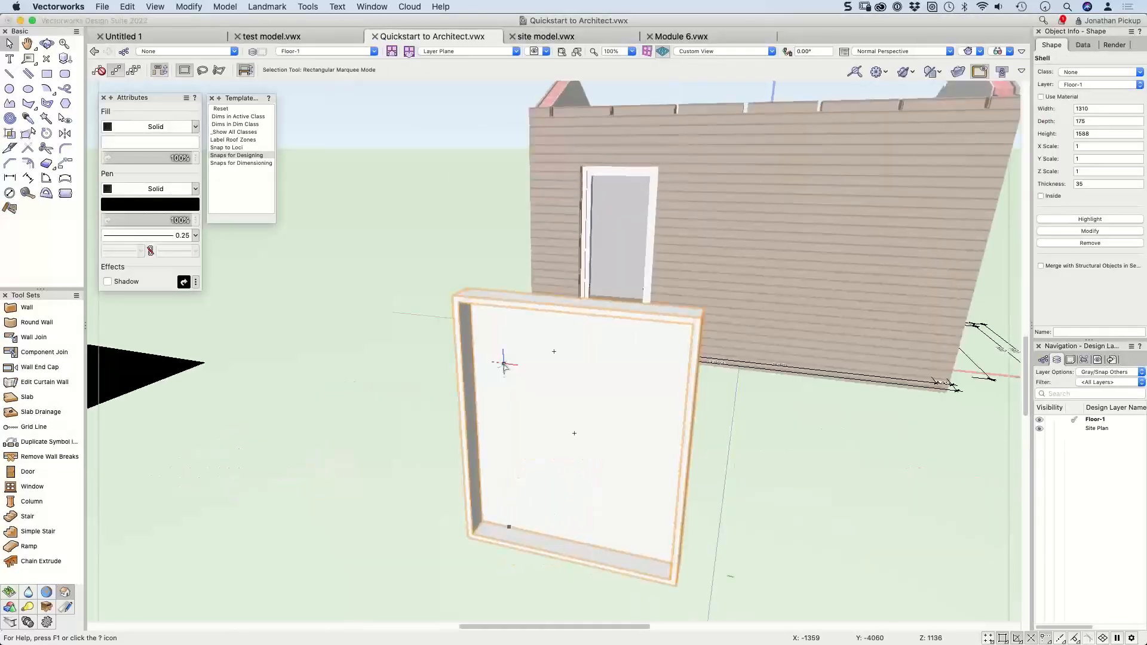
middle_drag(504, 359, 450, 279)
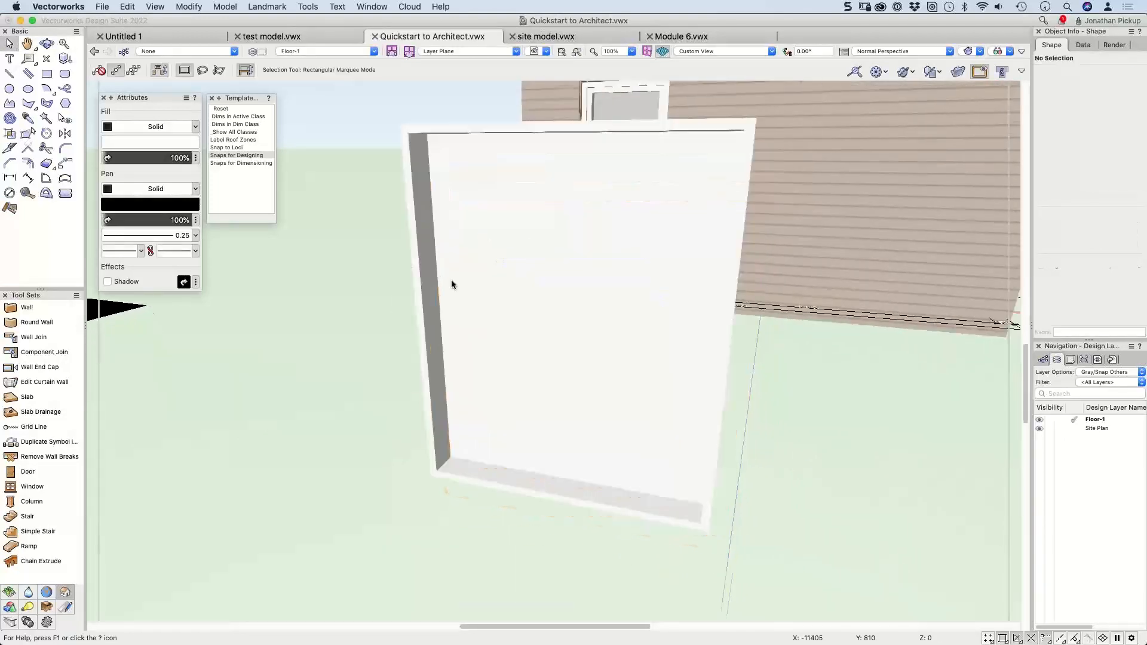
click(1114, 44)
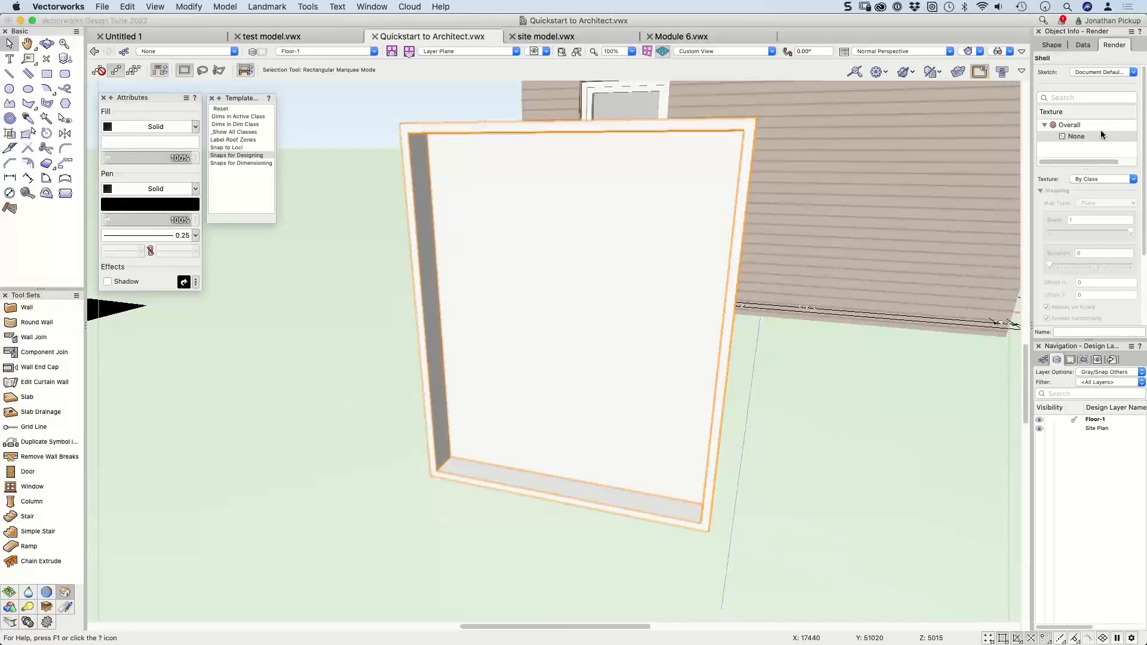
click(1105, 178)
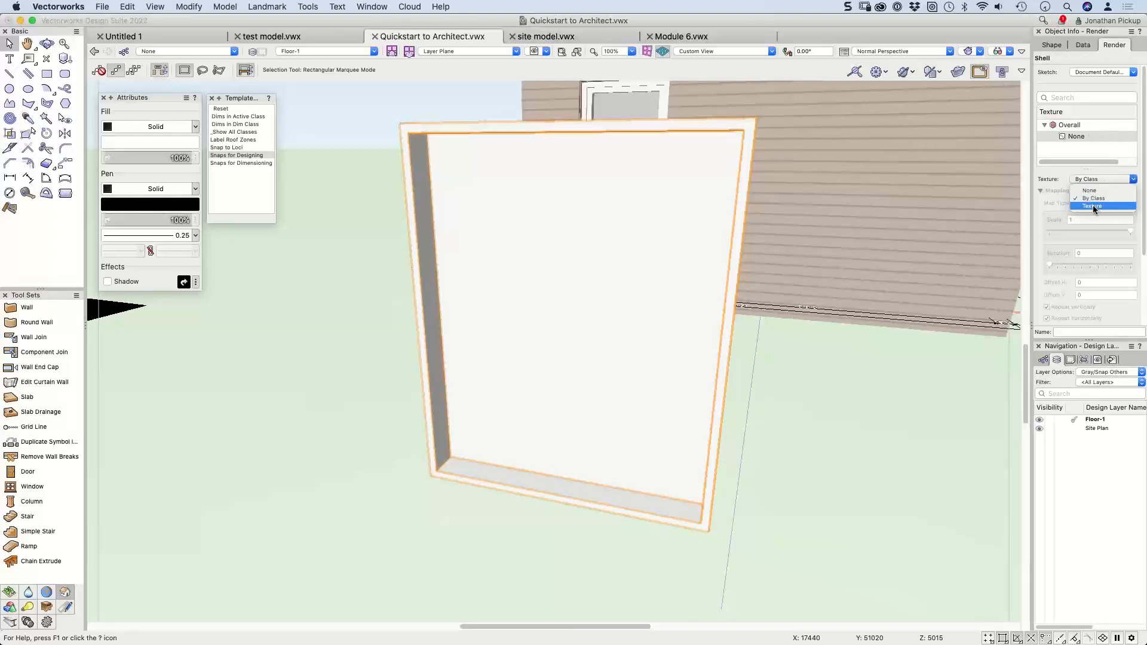
click(1093, 205)
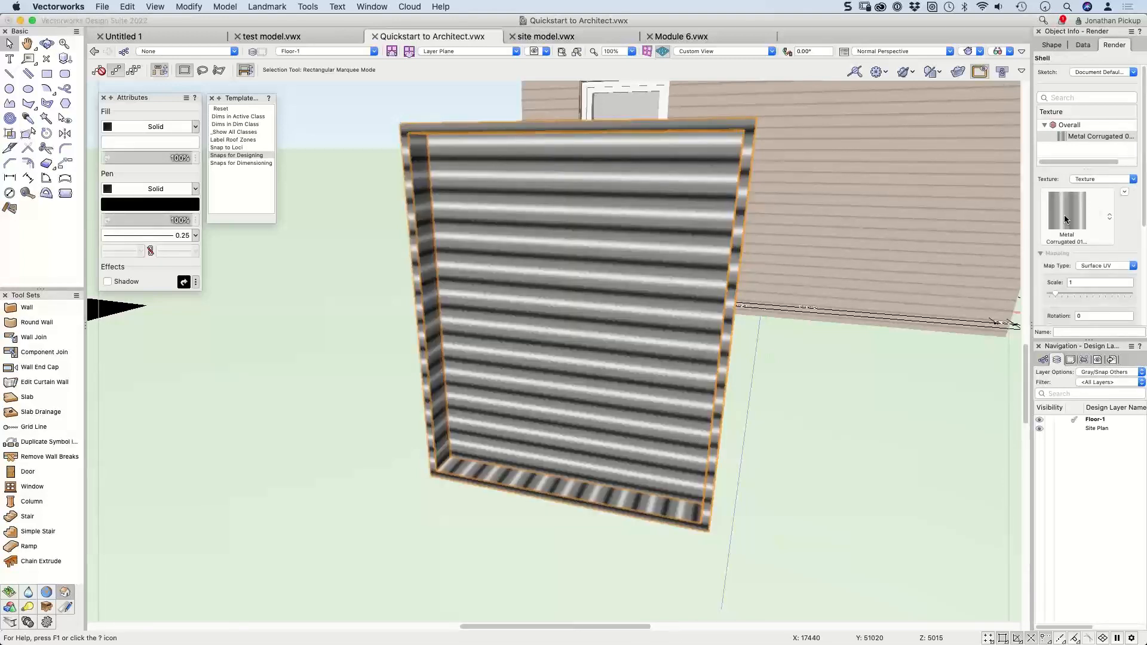
click(1074, 207)
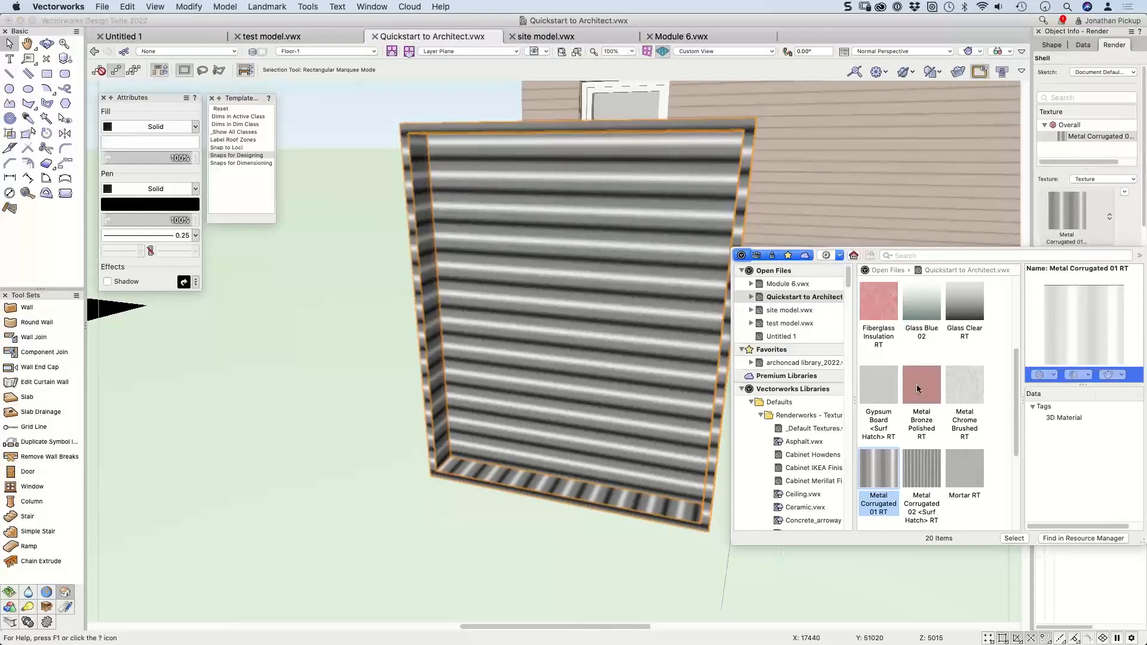
click(875, 303)
double_click(874, 300)
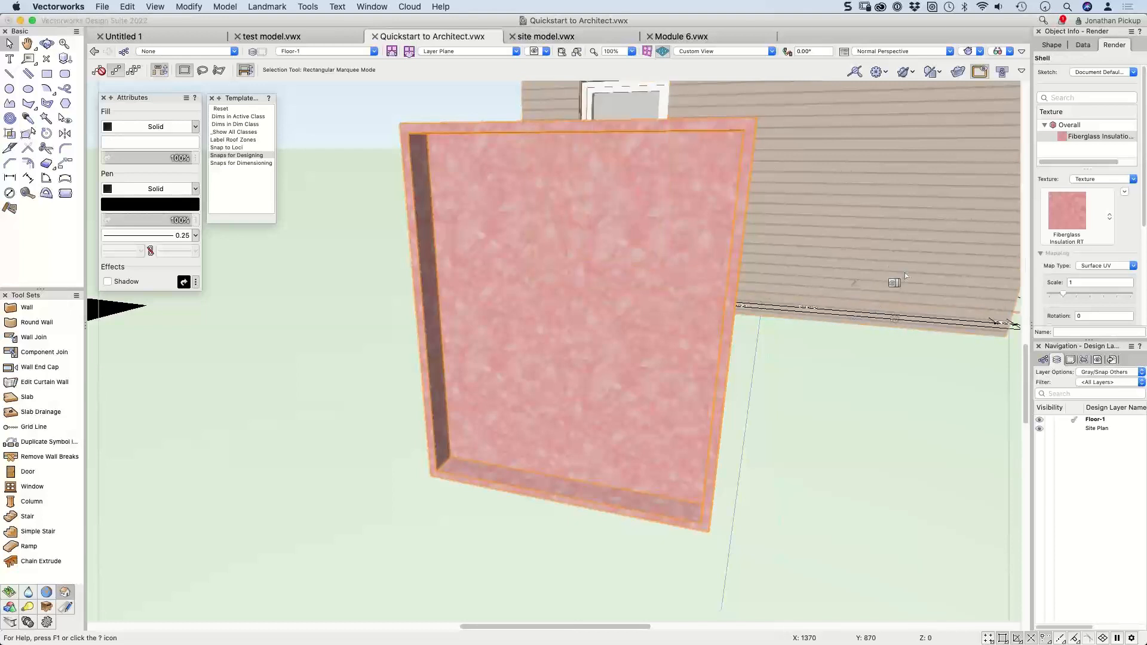
Step: Apply the Wood Panel Beech RT texture to the entire shelled panel with the Texture tool in Apply to Object mode
click(10, 209)
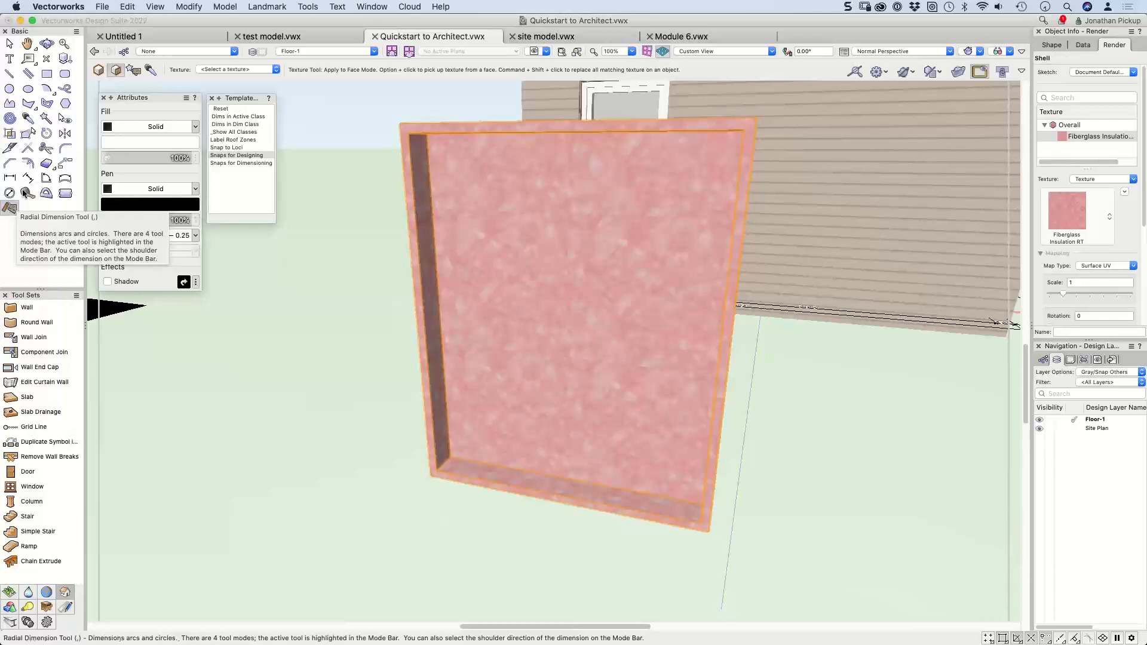
click(100, 70)
click(220, 69)
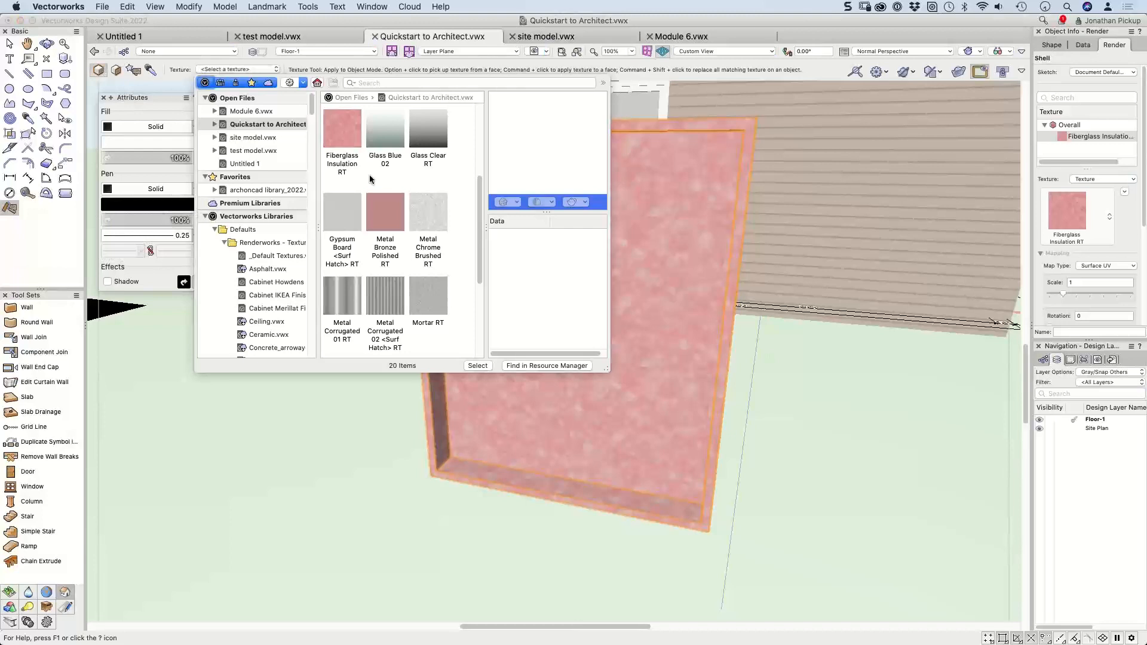
scroll(376, 227, down, 2)
scroll(375, 224, down, 5)
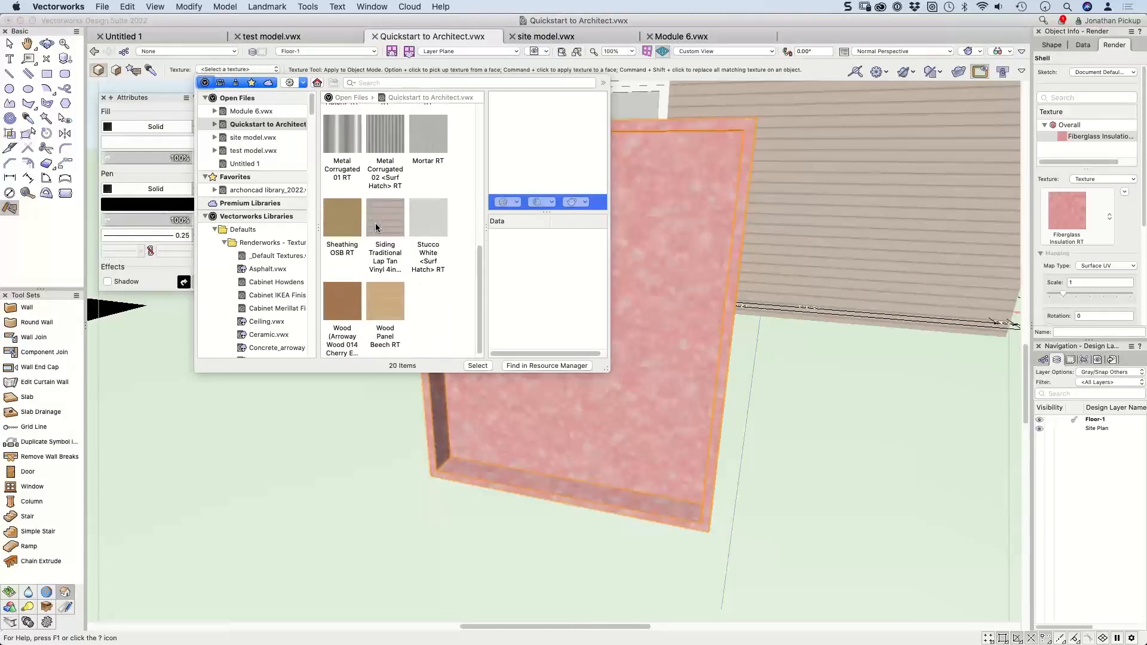
click(389, 297)
click(477, 365)
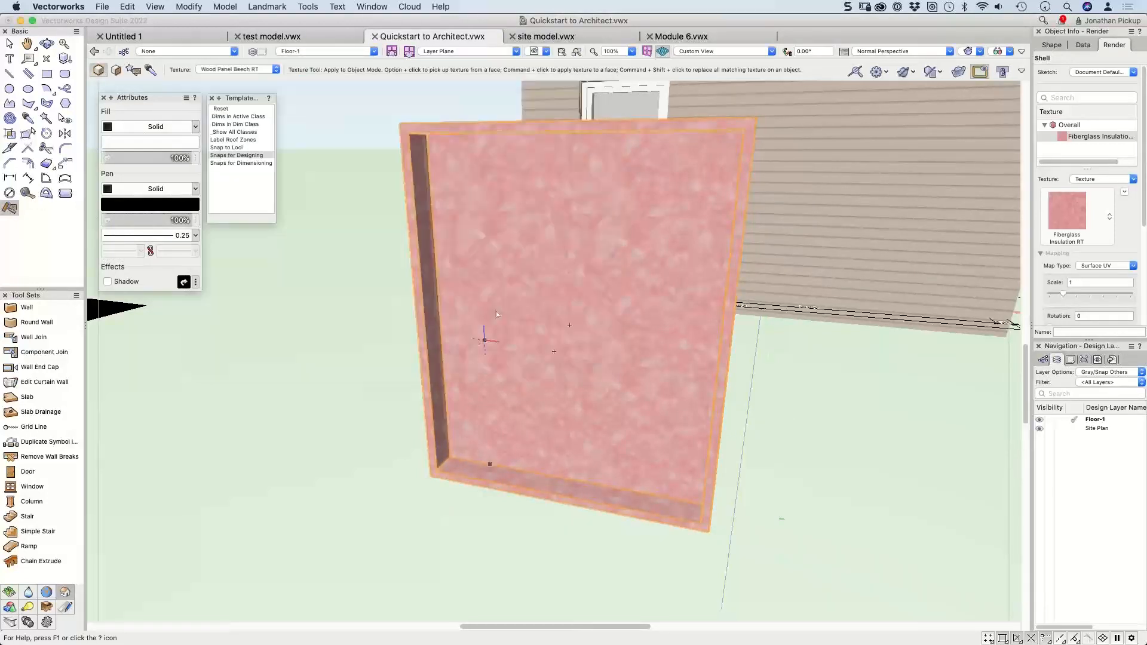
click(545, 280)
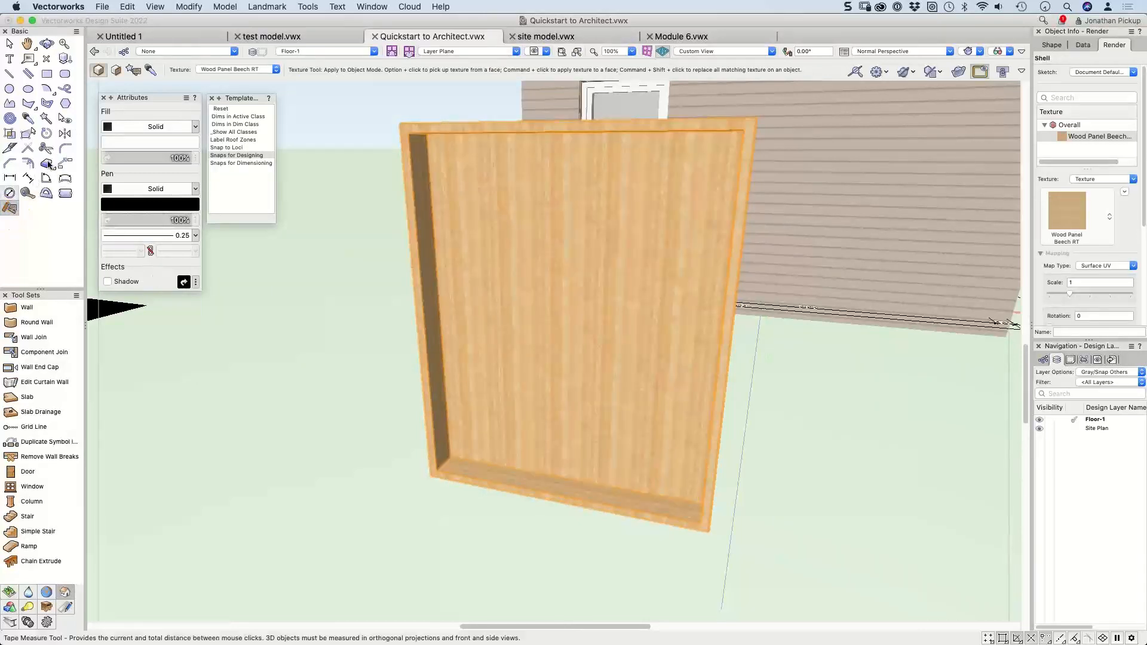
Step: Apply the Sheathing OSB RT texture to only the panel's recessed inner face with the Texture tool in Apply to Face mode
click(116, 70)
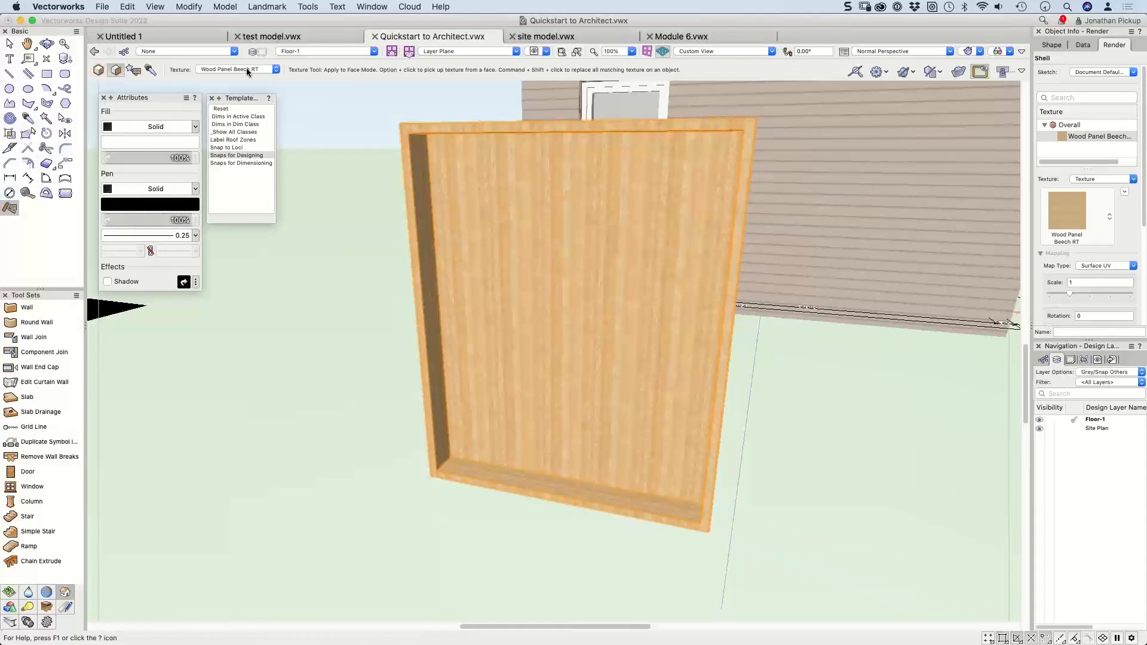
click(241, 70)
click(344, 230)
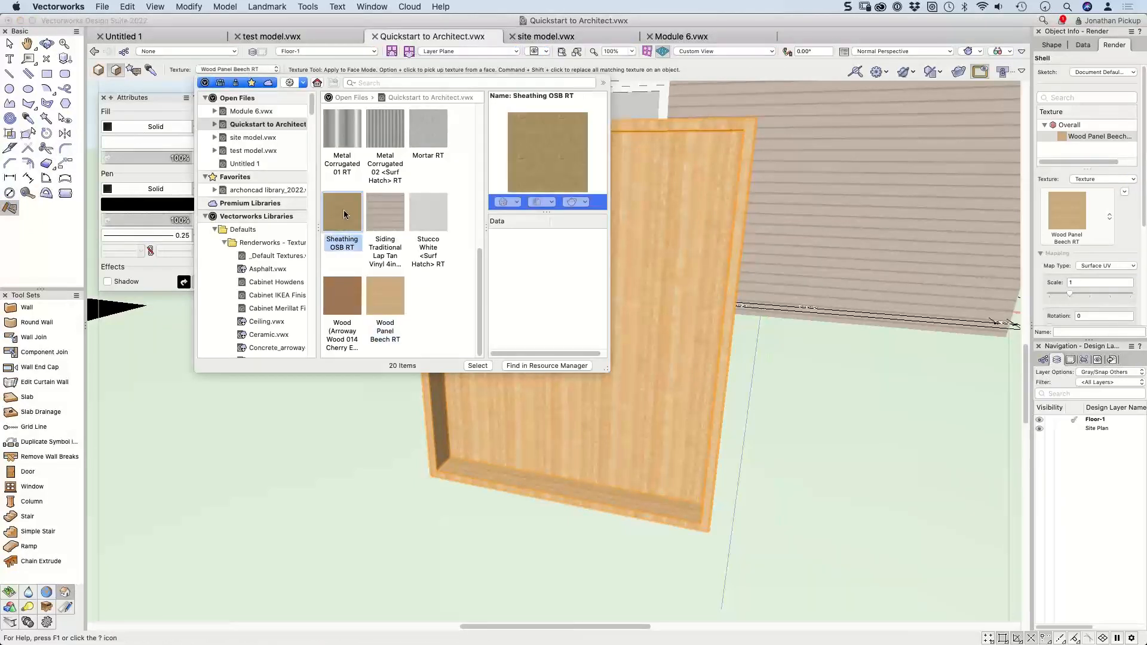
click(478, 366)
click(466, 258)
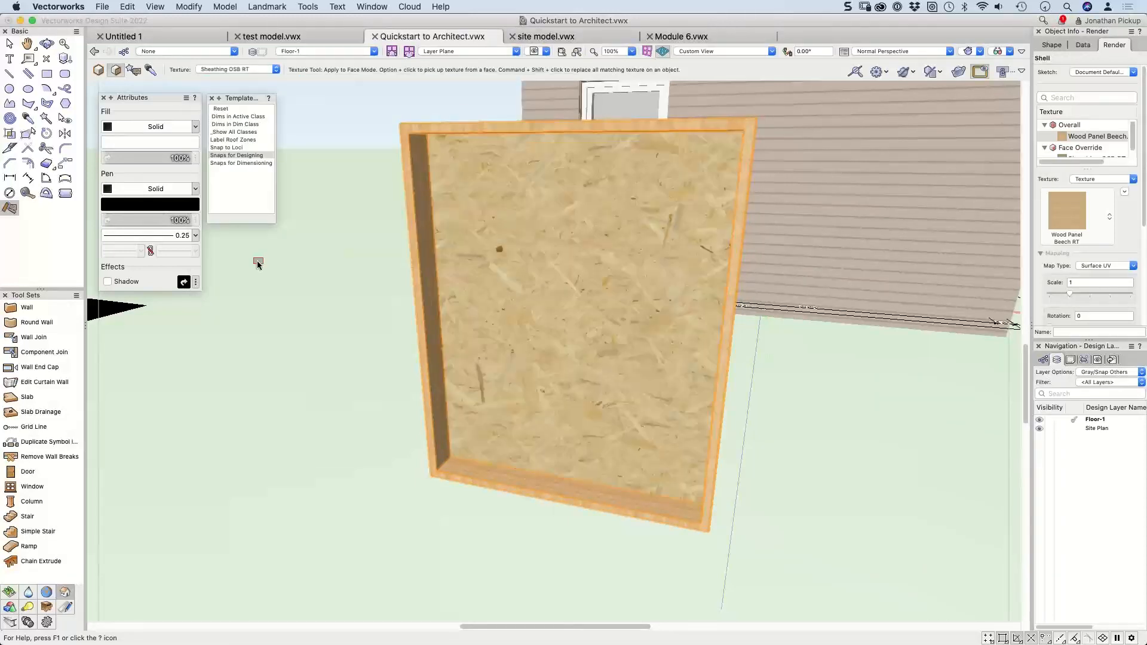
Step: Draw a corner-to-corner rectangle on the ground beside the textured panel and extrude it upward into a low rectangular box
right_click(593, 273)
ctrl+middle_drag(593, 273, 341, 346)
scroll(505, 380, down, 3)
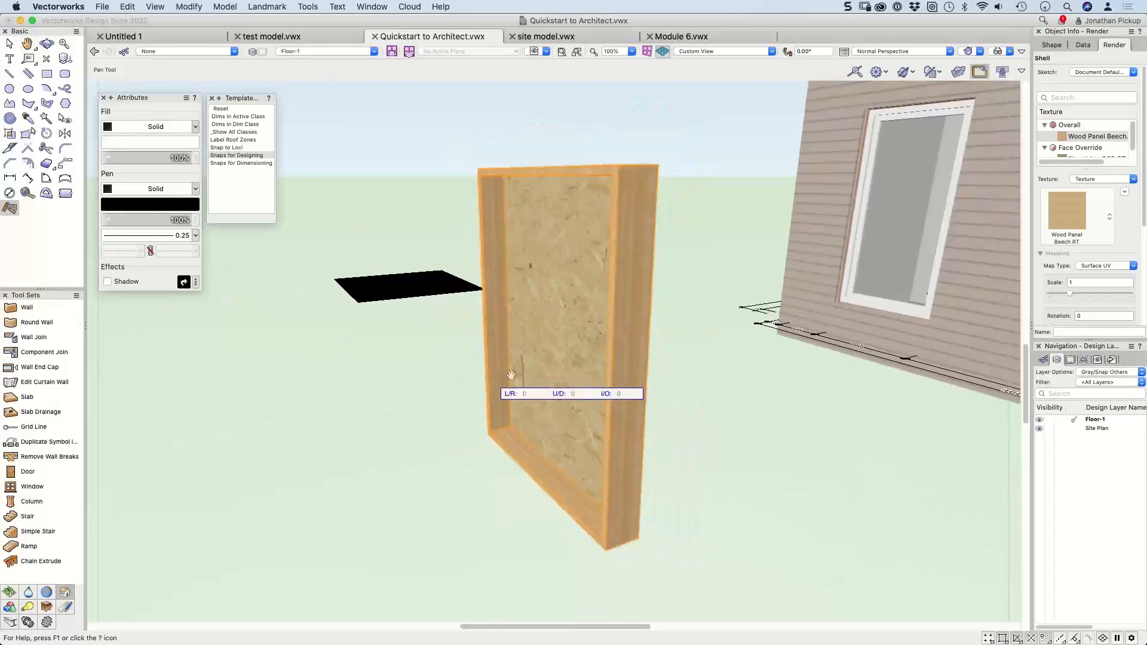
middle_drag(511, 375, 658, 333)
click(48, 75)
click(388, 366)
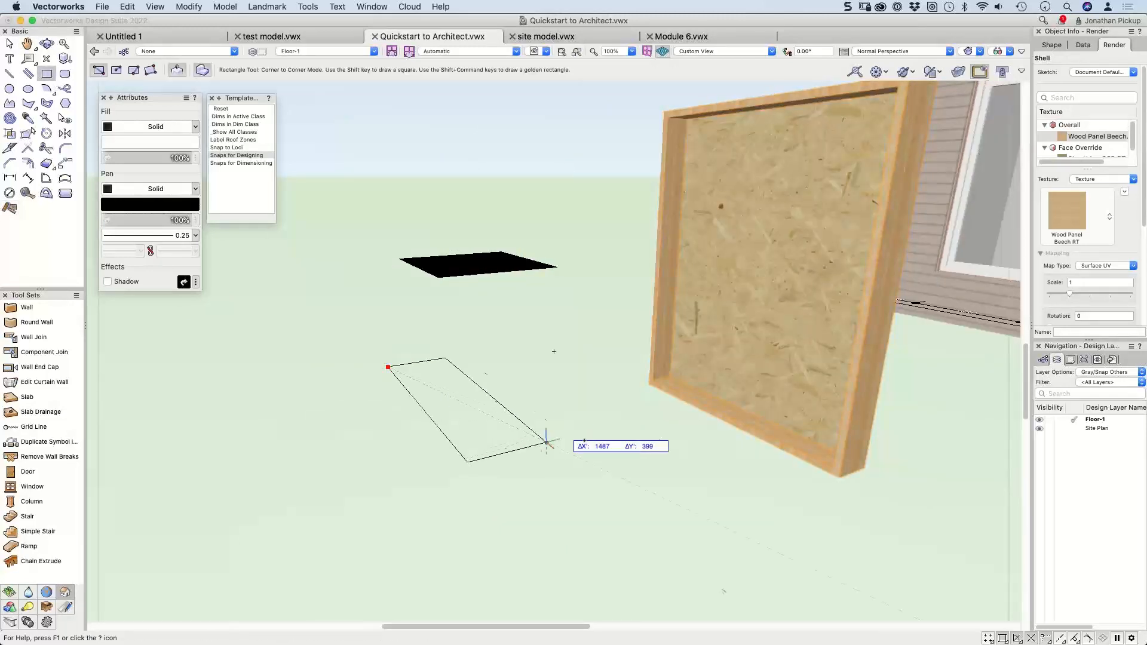
click(564, 435)
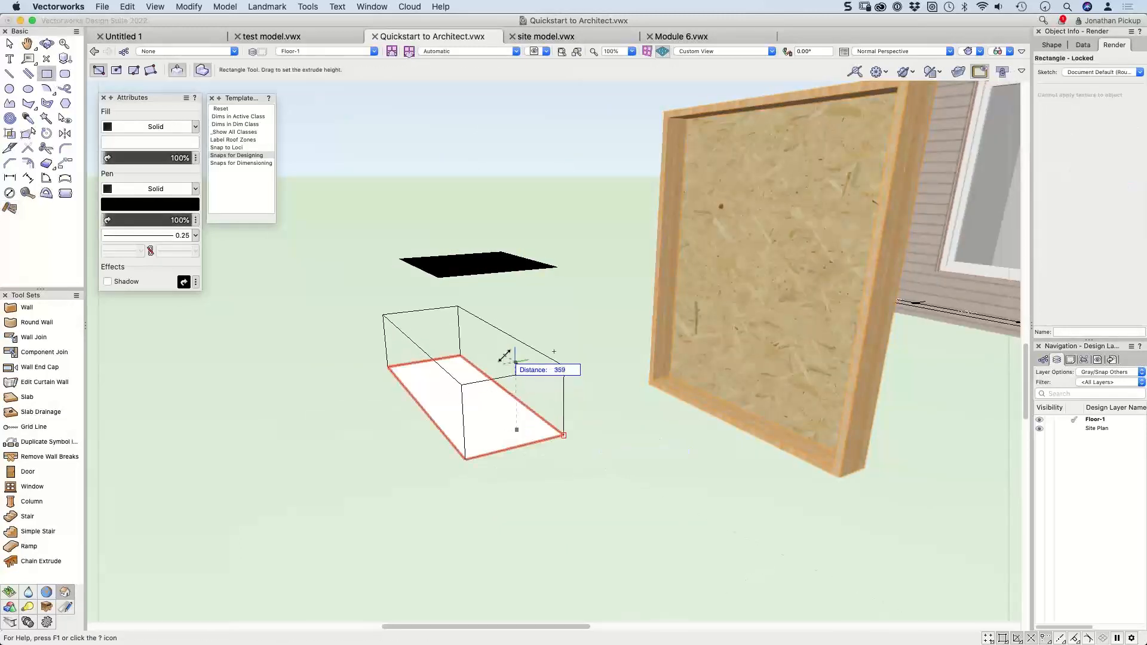
click(504, 357)
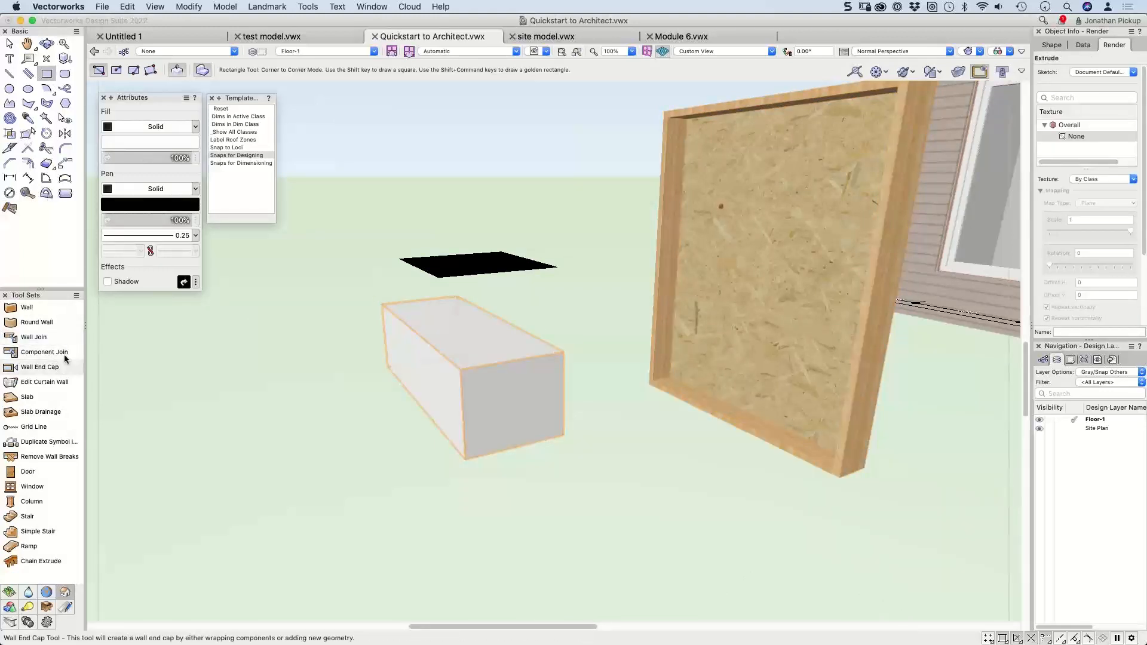
Step: Set the Texture tool to Apply to Object mode and browse the Quickstart to Architect file's textures for the new box
click(13, 209)
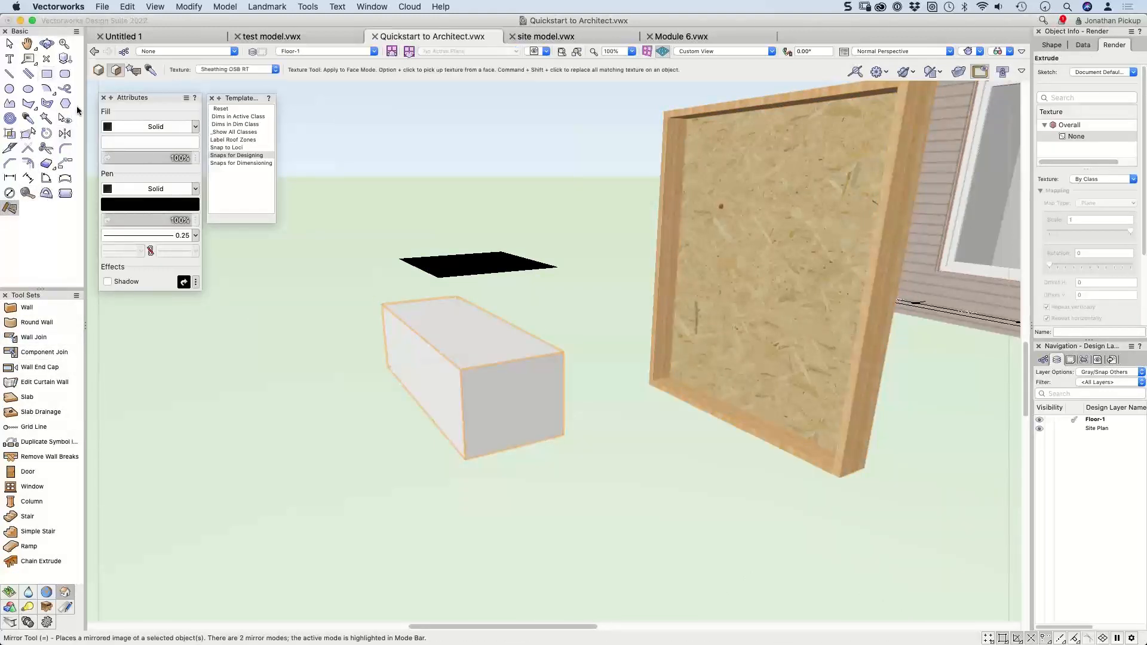
click(240, 69)
scroll(383, 307, down, 2)
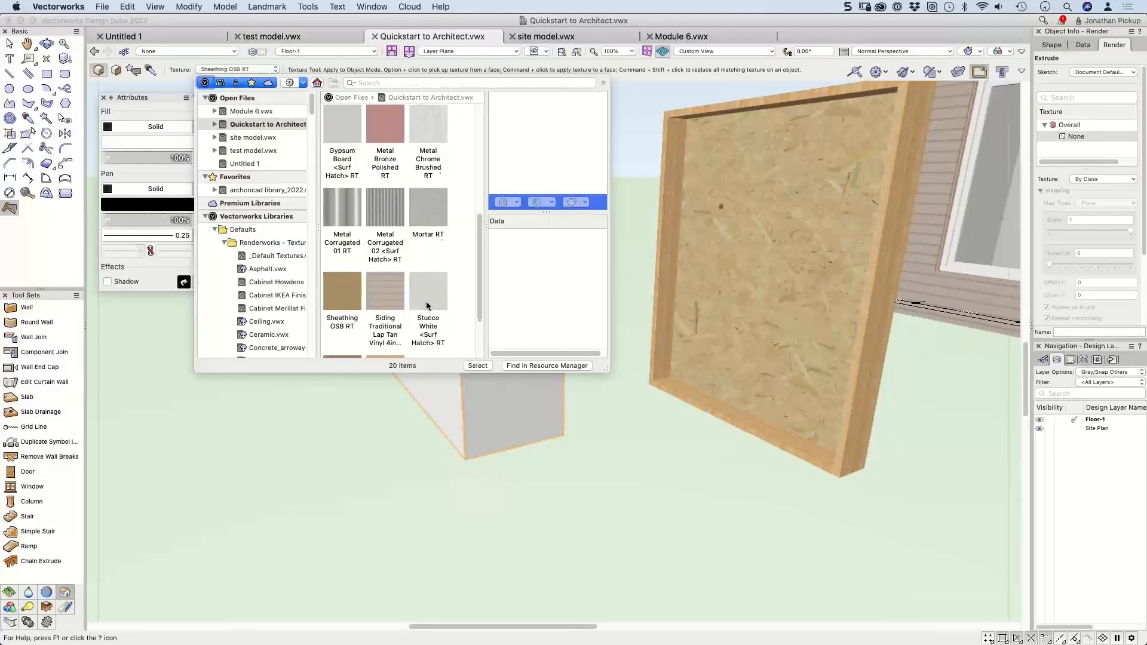
Step: Apply the Wood Panel Beech RT texture to the whole extruded block in front of the framed panel
click(382, 308)
click(477, 365)
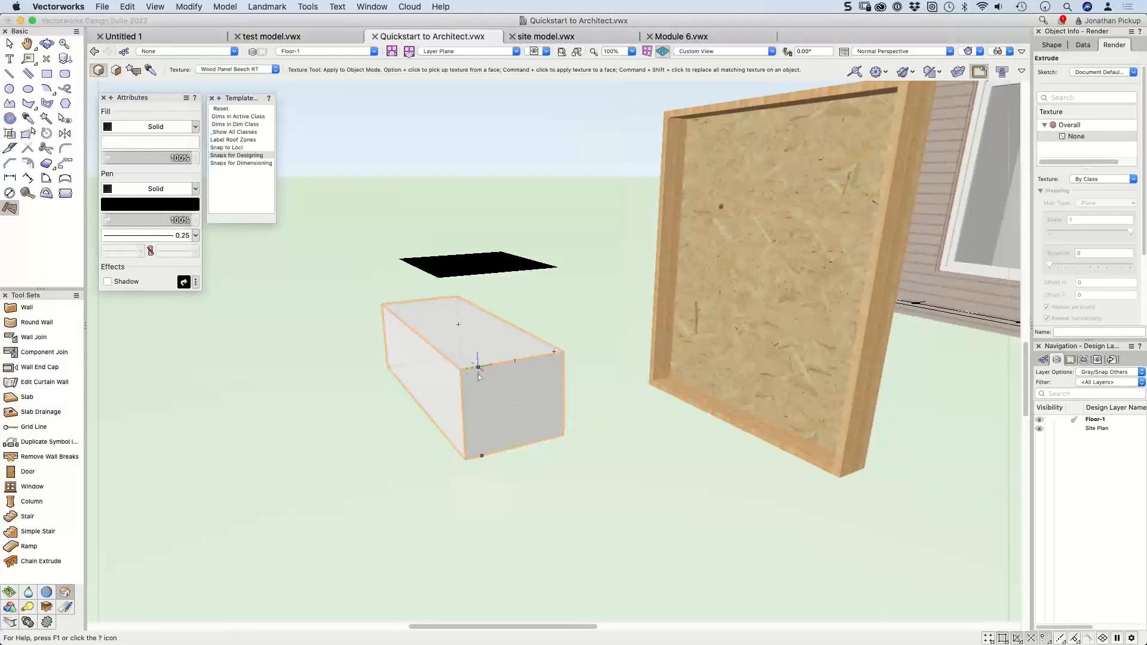
click(477, 377)
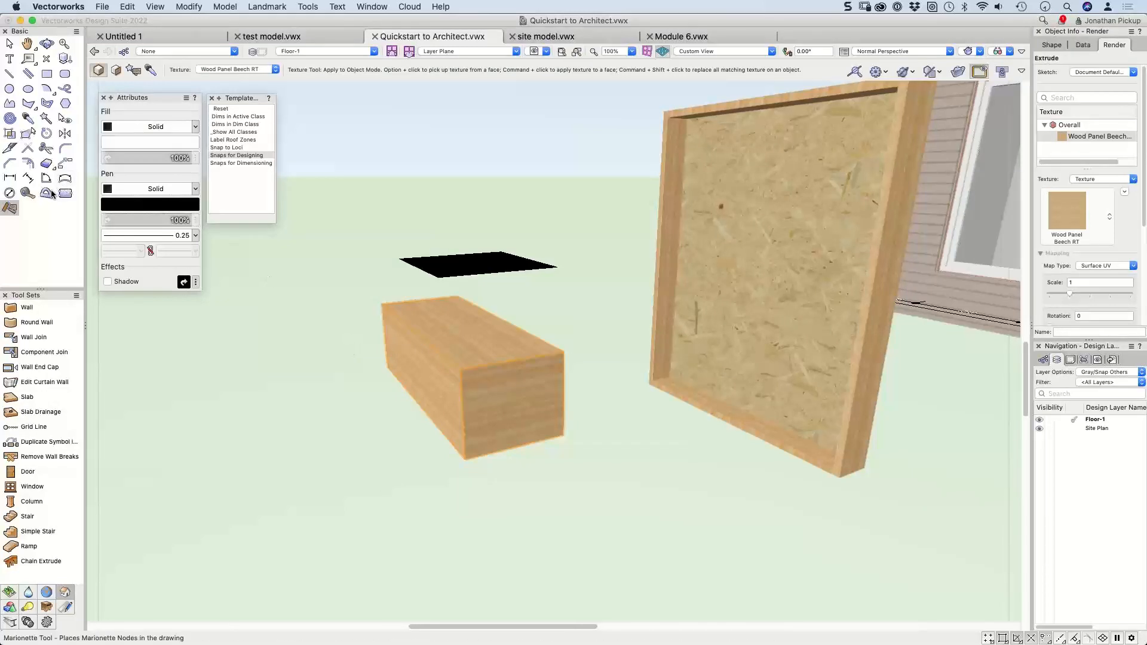
Step: Apply the Fiberglass Insulation RT texture to only the top face of the extruded block
click(117, 70)
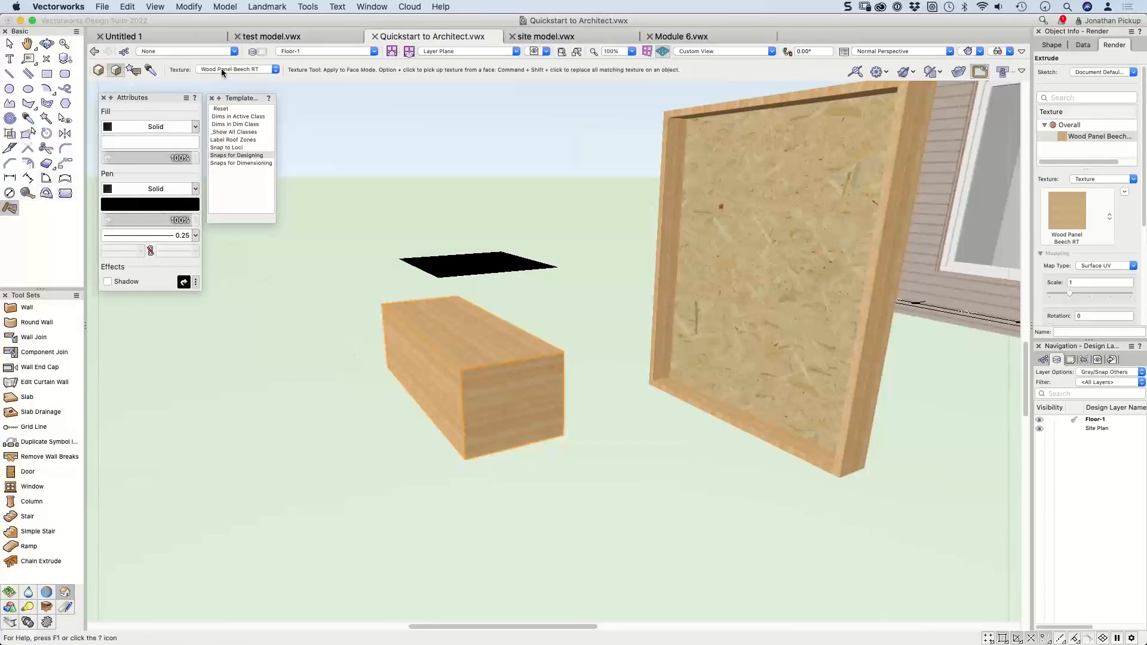
click(223, 70)
scroll(336, 199, up, 3)
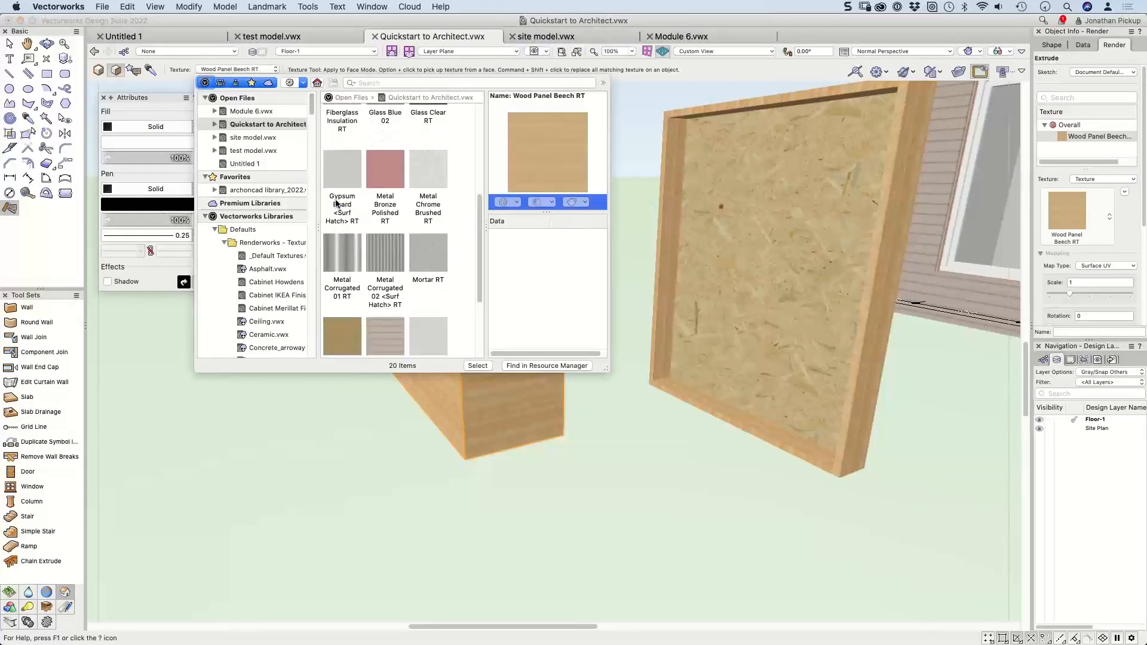
scroll(373, 167, up, 2)
click(342, 144)
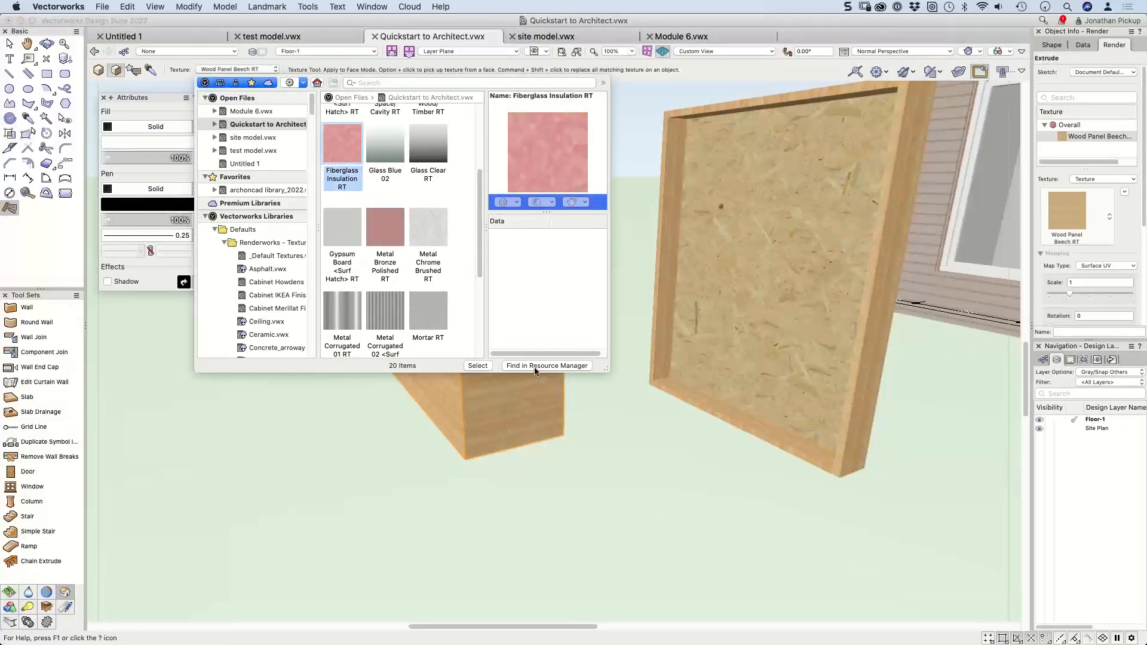
click(477, 366)
click(481, 333)
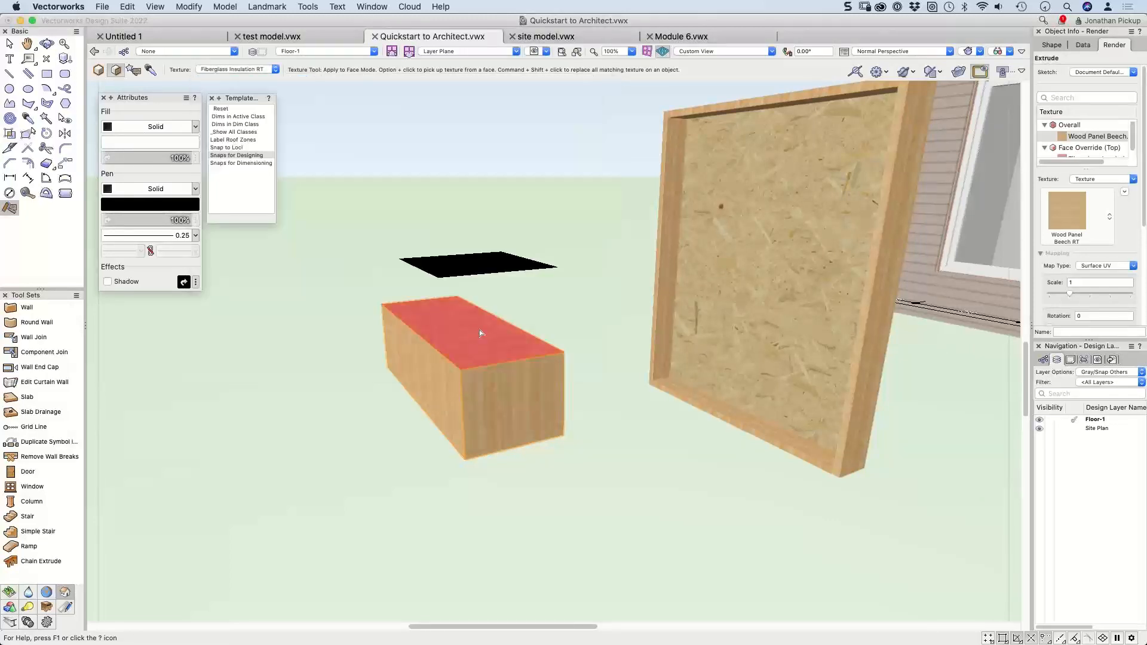
Step: Insert a freestanding door in the open area beside the textured block and framed panel
scroll(507, 340, up, 3)
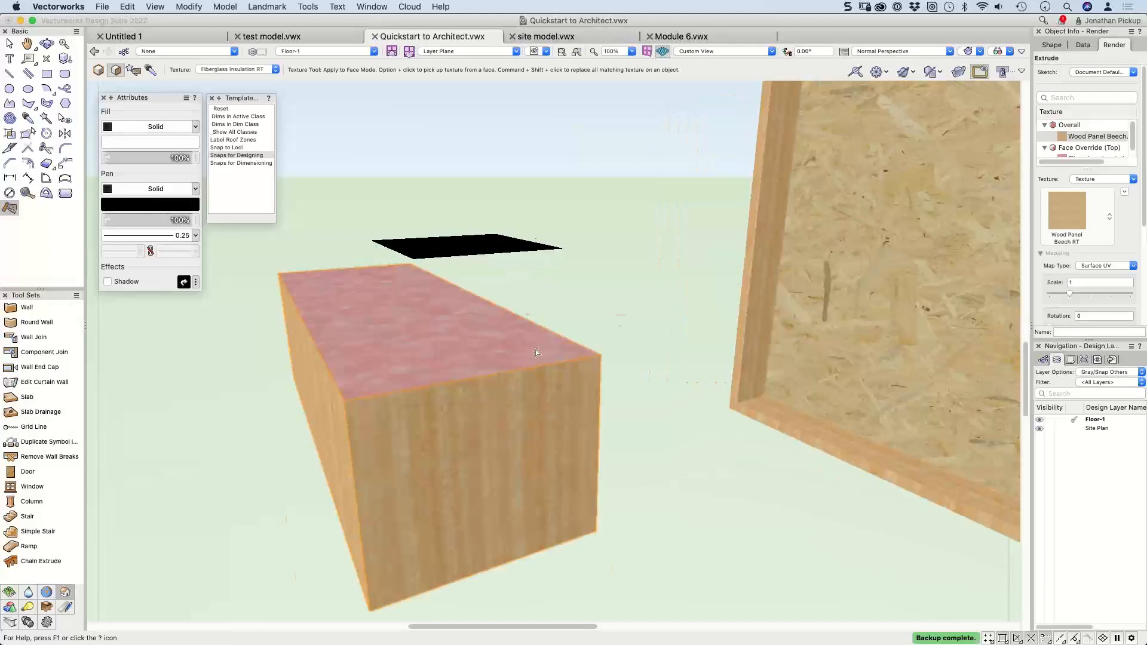
scroll(536, 352, up, 2)
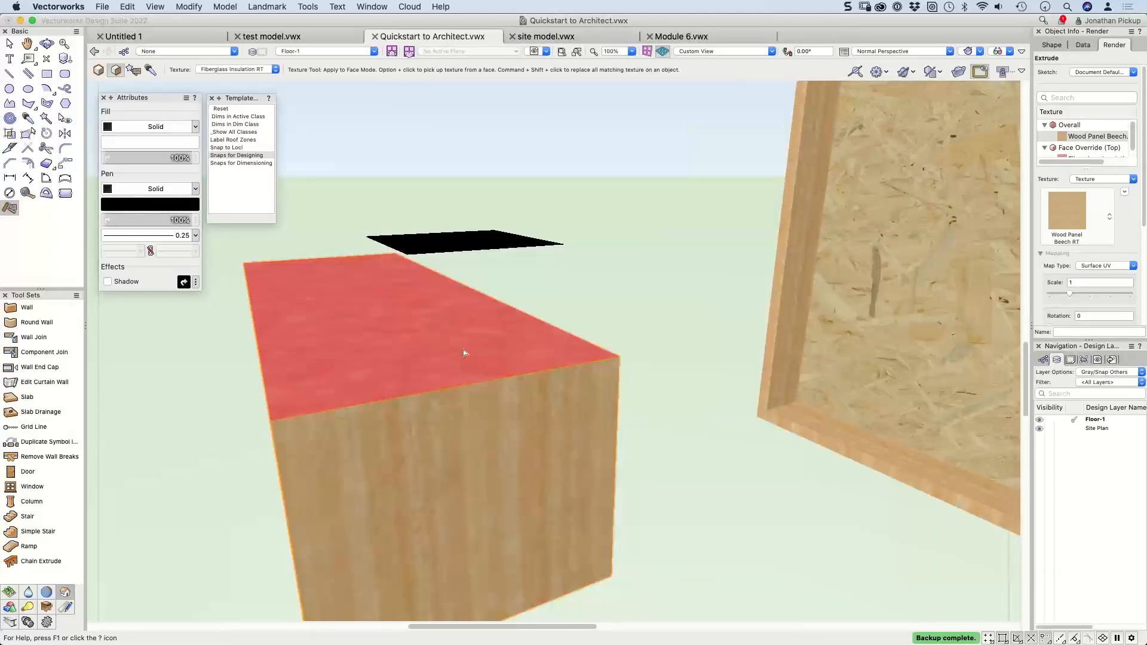
scroll(465, 353, down, 4)
shift+middle_drag(440, 366, 879, 423)
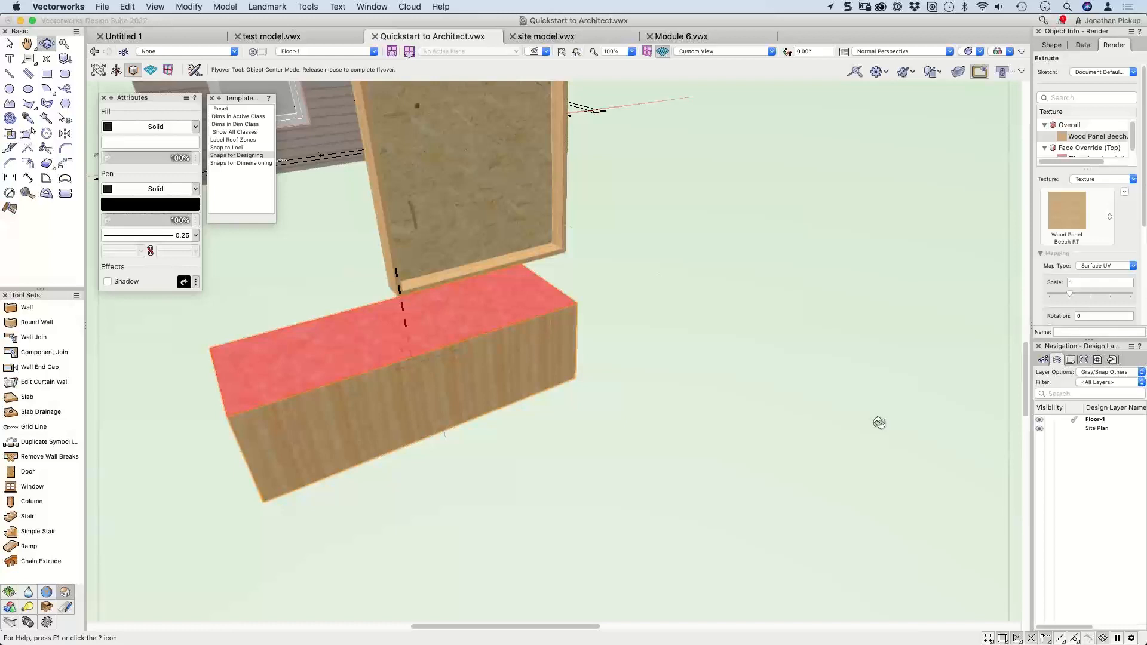
shift+middle_drag(879, 423, 903, 412)
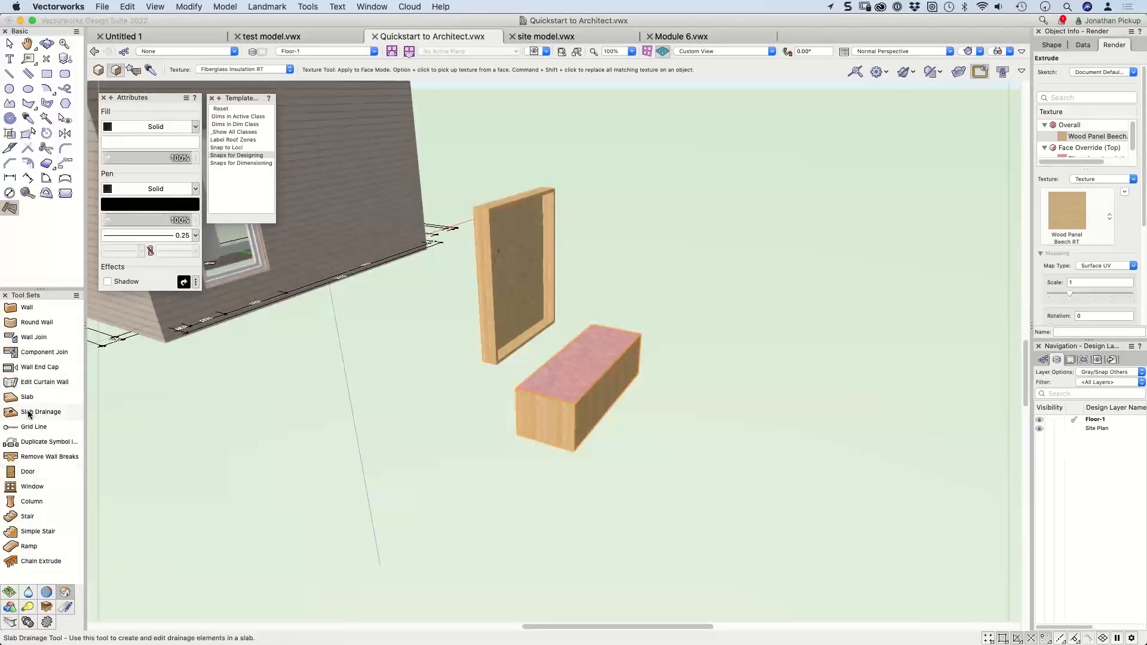
click(37, 477)
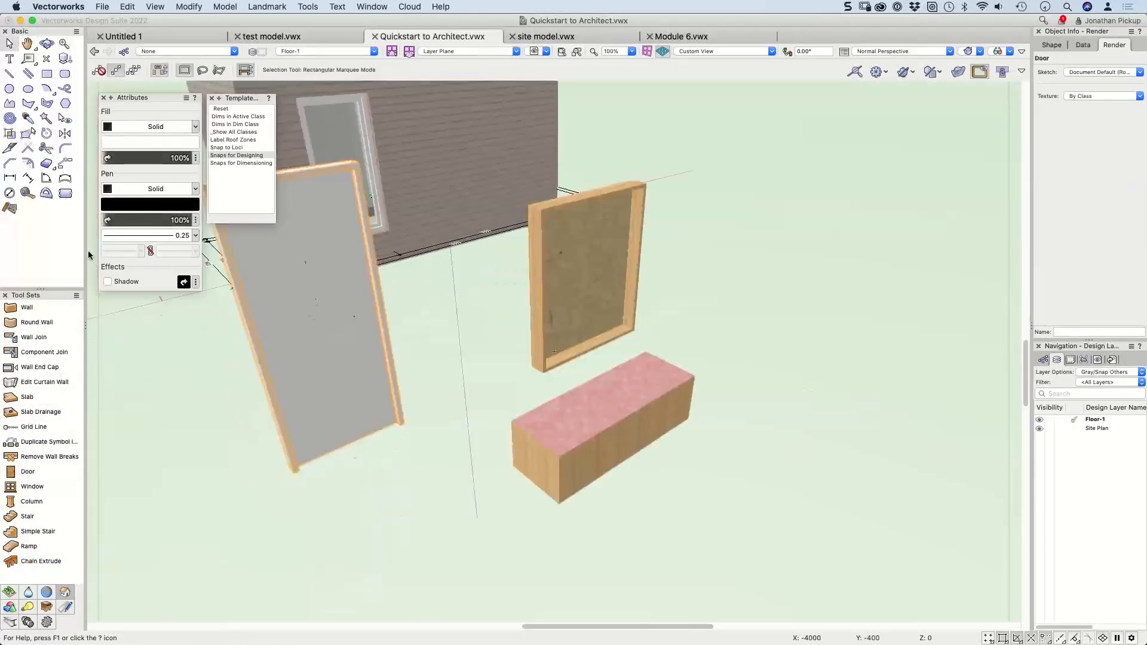
Step: Try to use the Texture tool to apply Fiberglass Insulation RT to the door's face
click(12, 210)
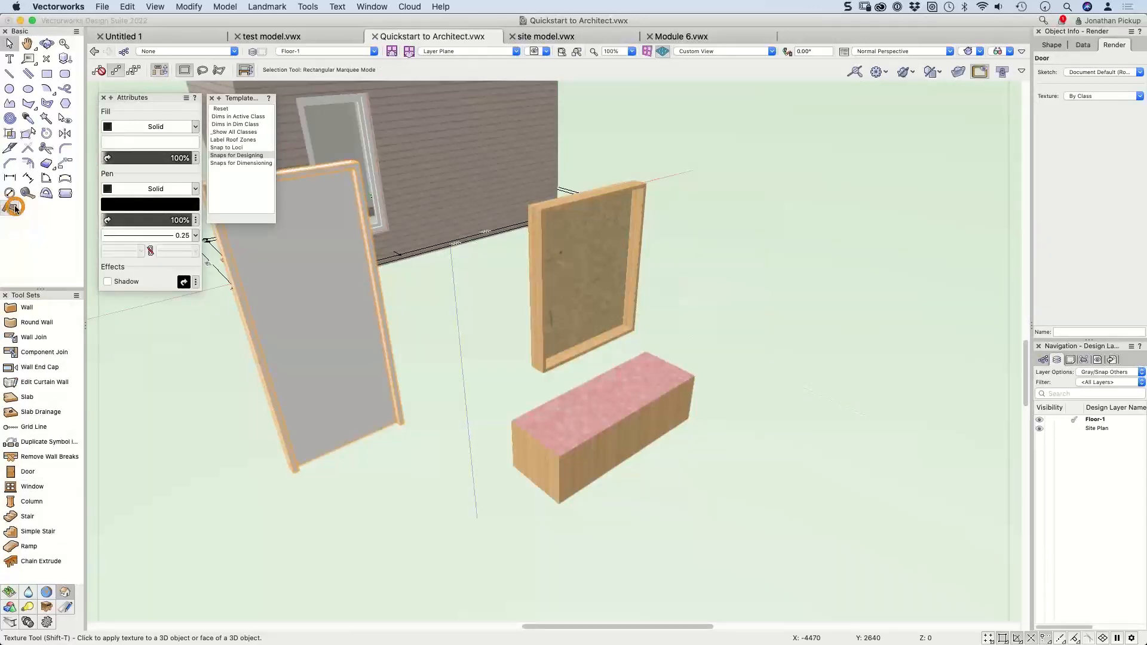
click(623, 405)
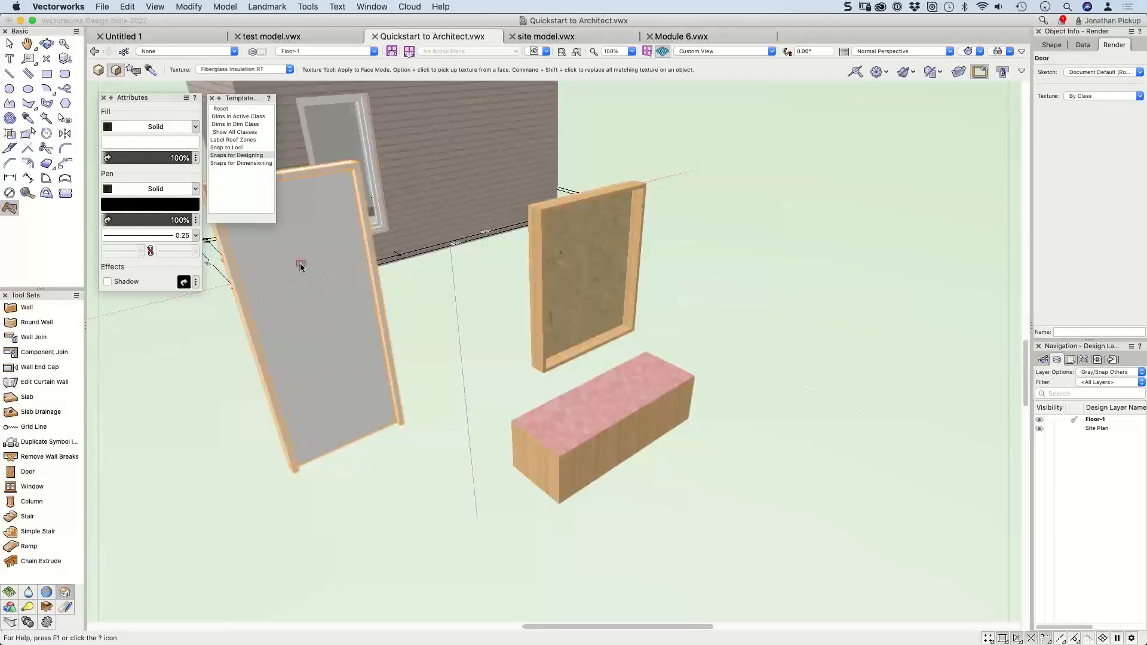
click(10, 44)
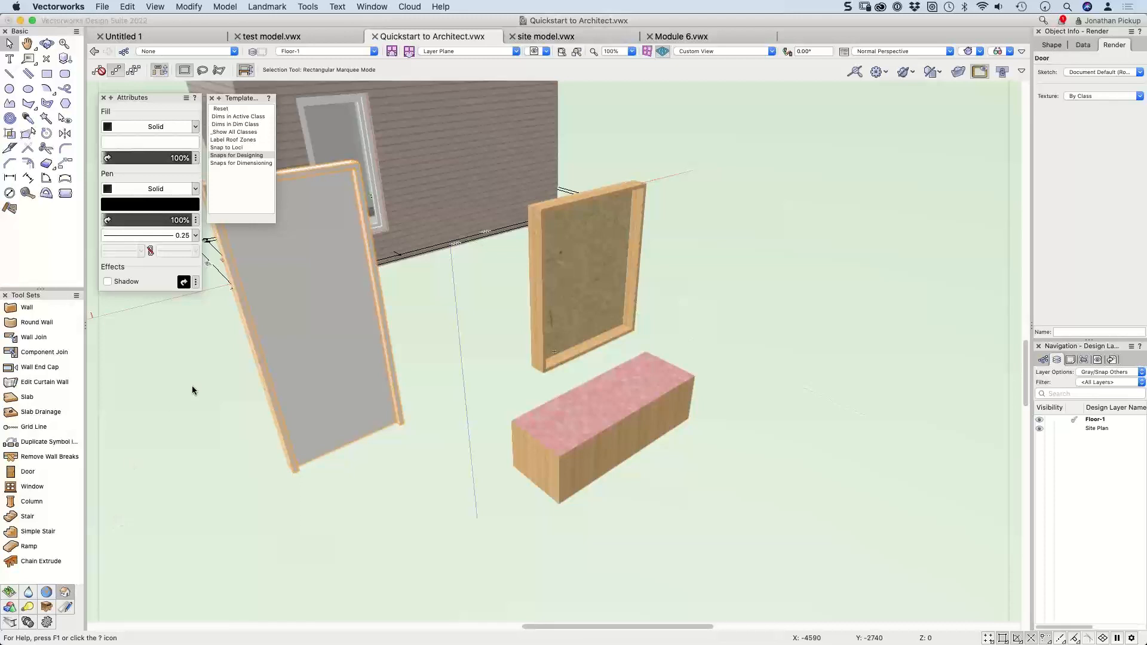
Step: Switch to Top/Plan view and open the Wall tool's preferences, selecting the Wood Framing component
key(super+5)
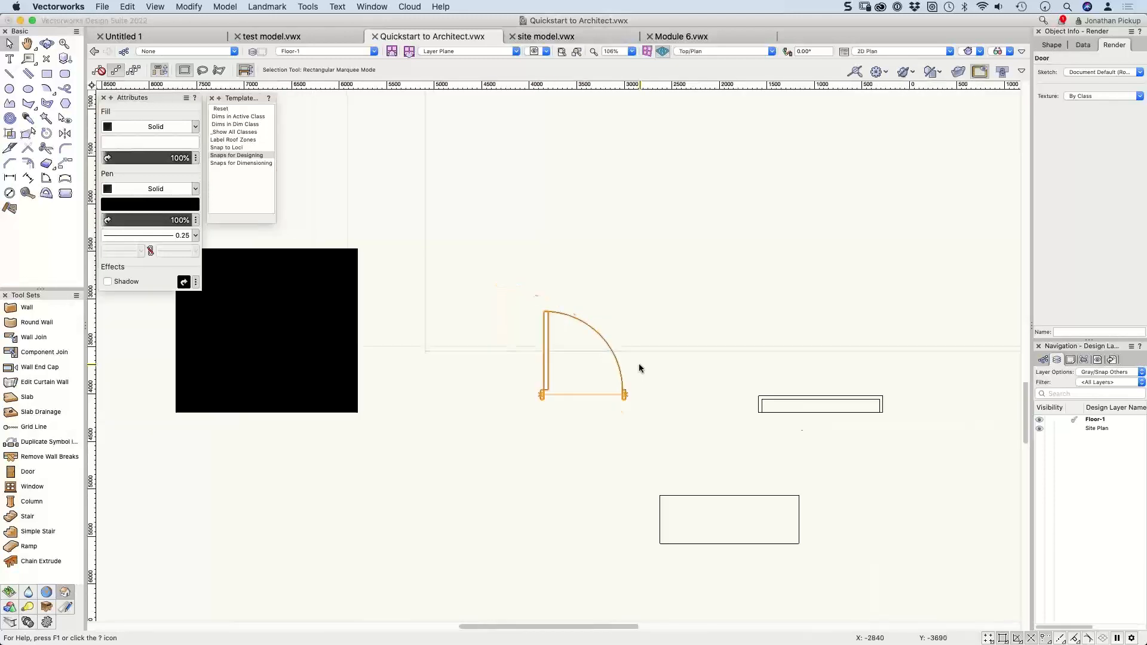
scroll(640, 359, down, 4)
middle_drag(630, 262, 612, 276)
middle_drag(548, 310, 508, 343)
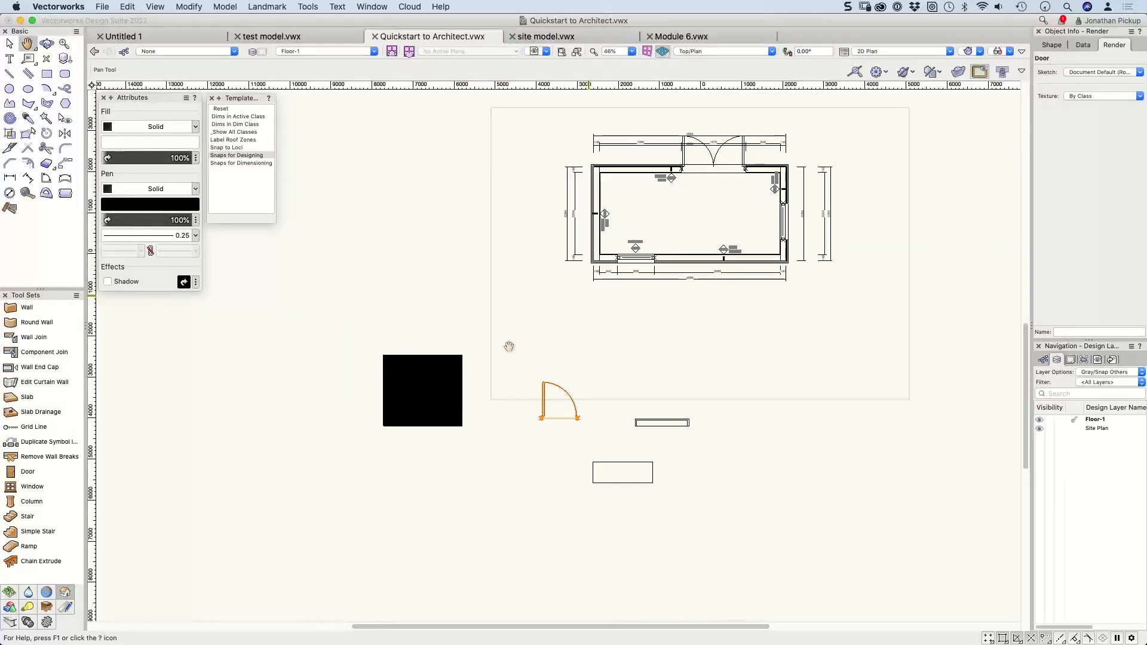
middle_drag(509, 347, 489, 369)
click(370, 71)
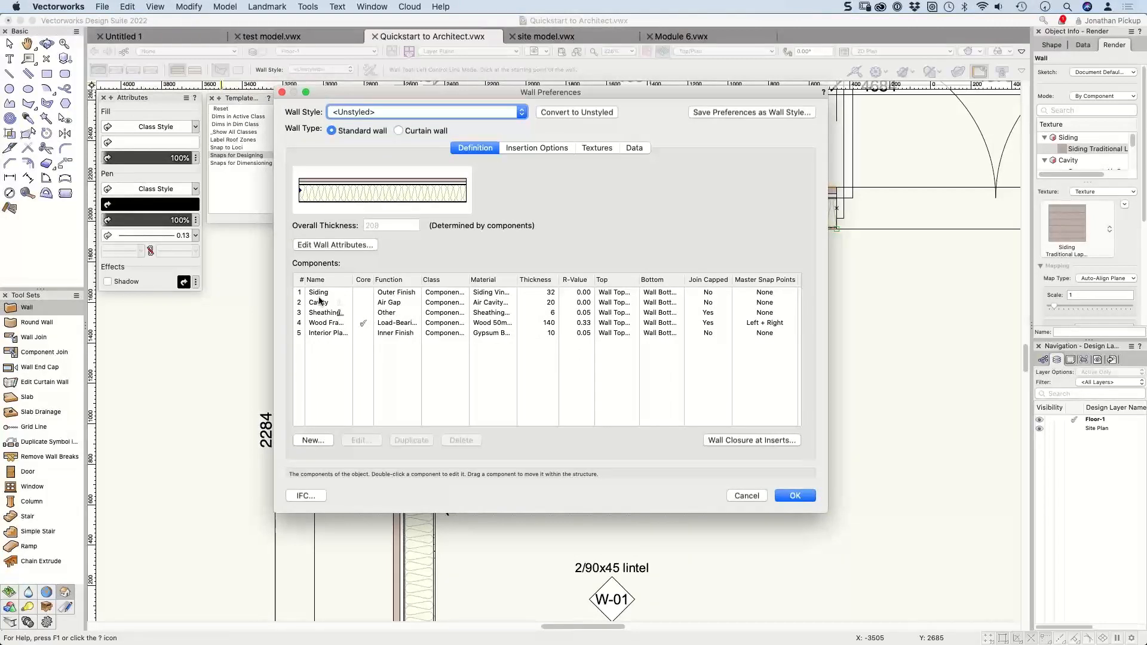
drag(320, 292, 320, 319)
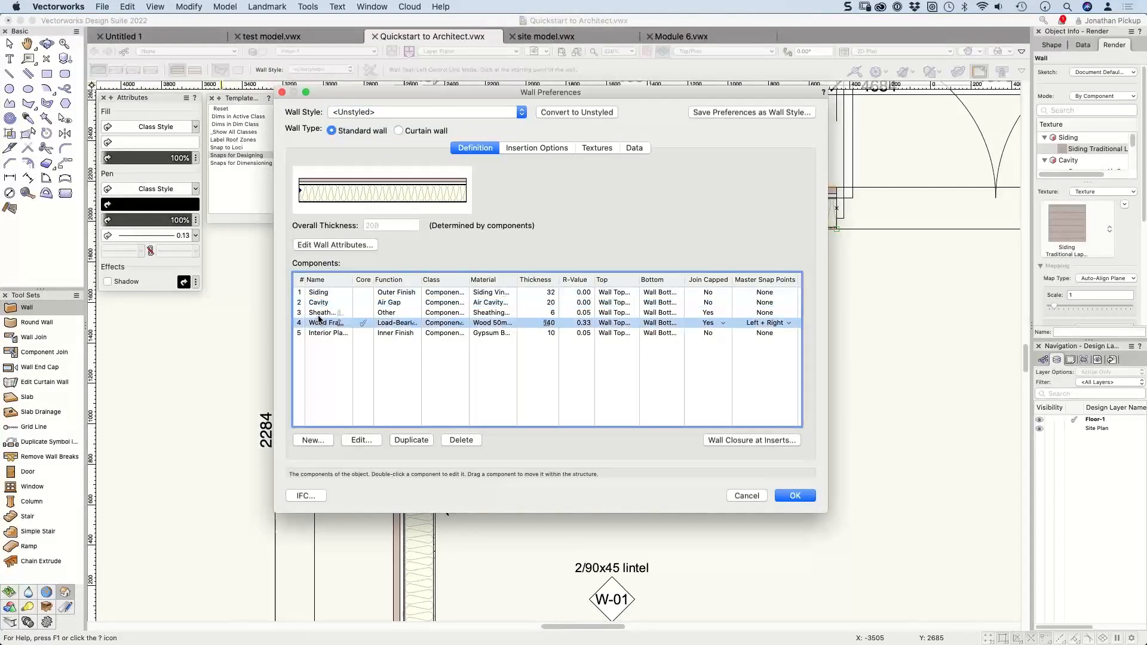
Step: In the wall preferences' closure at inserts, wrap the Siding component to the center of core on the left edge
click(733, 440)
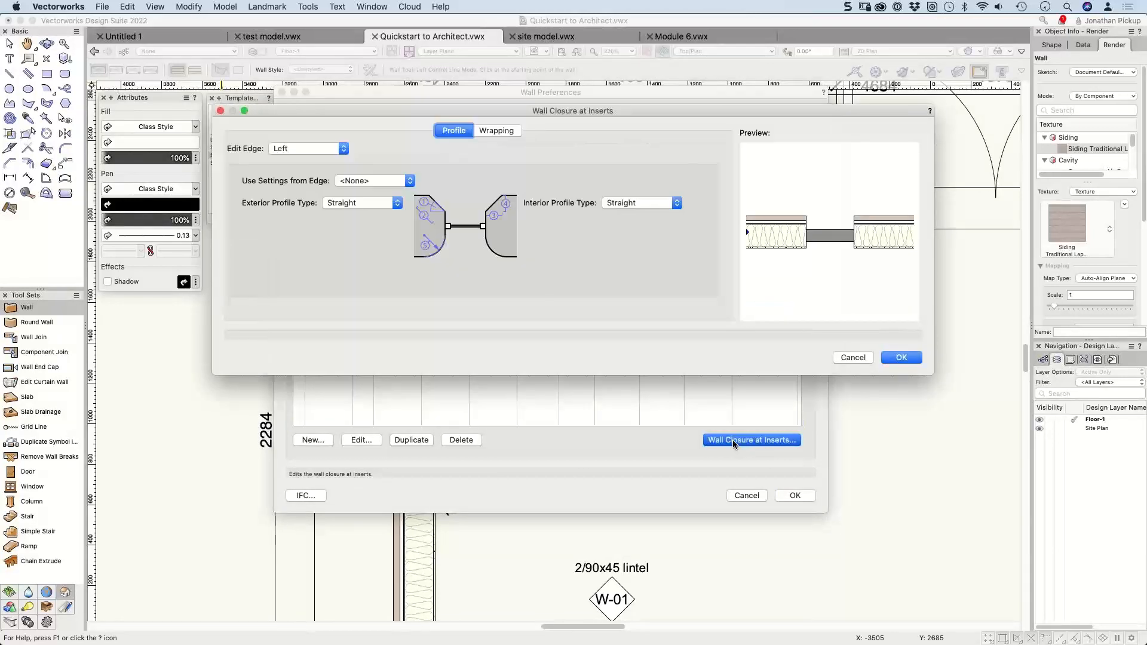
click(364, 181)
click(377, 167)
click(366, 202)
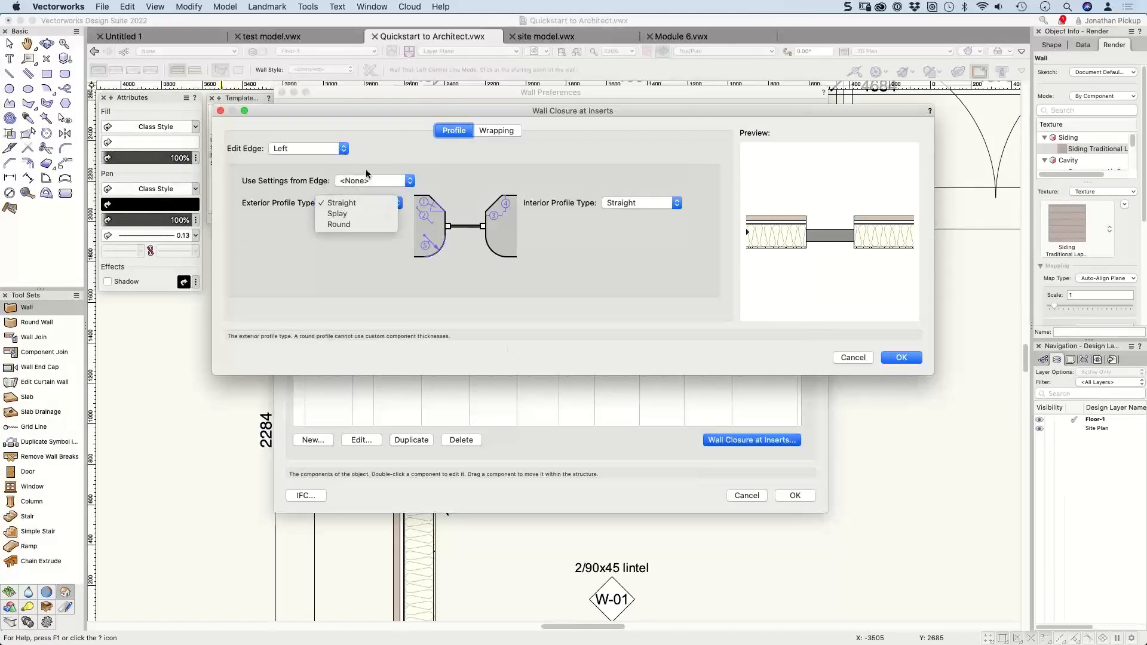
click(376, 144)
click(497, 130)
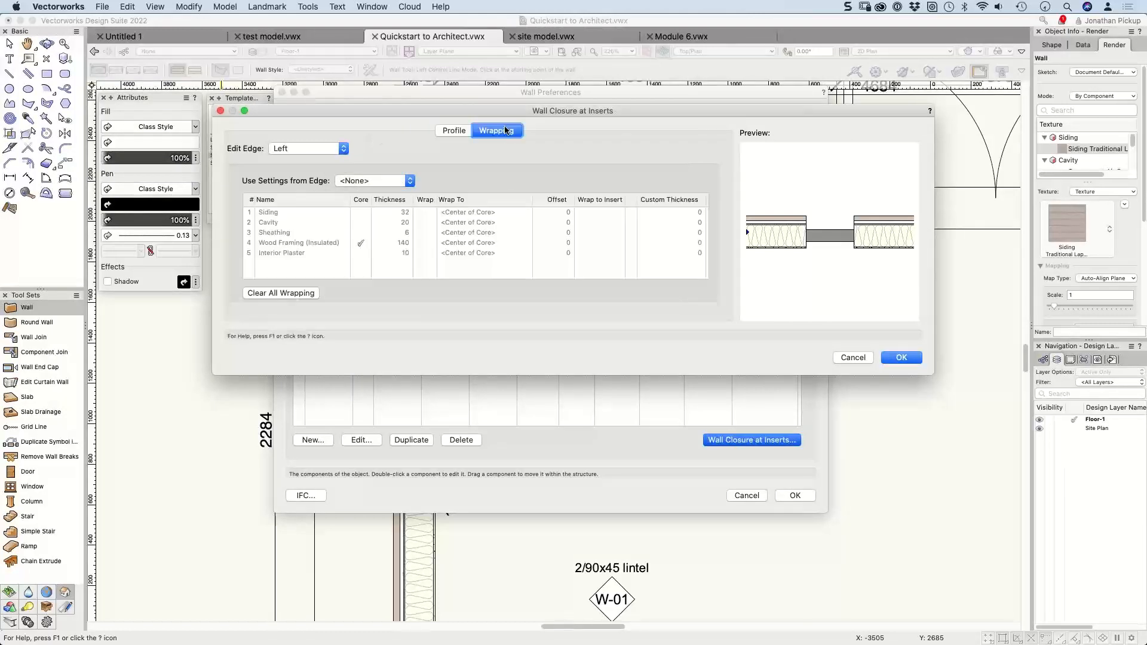
click(363, 213)
click(363, 213)
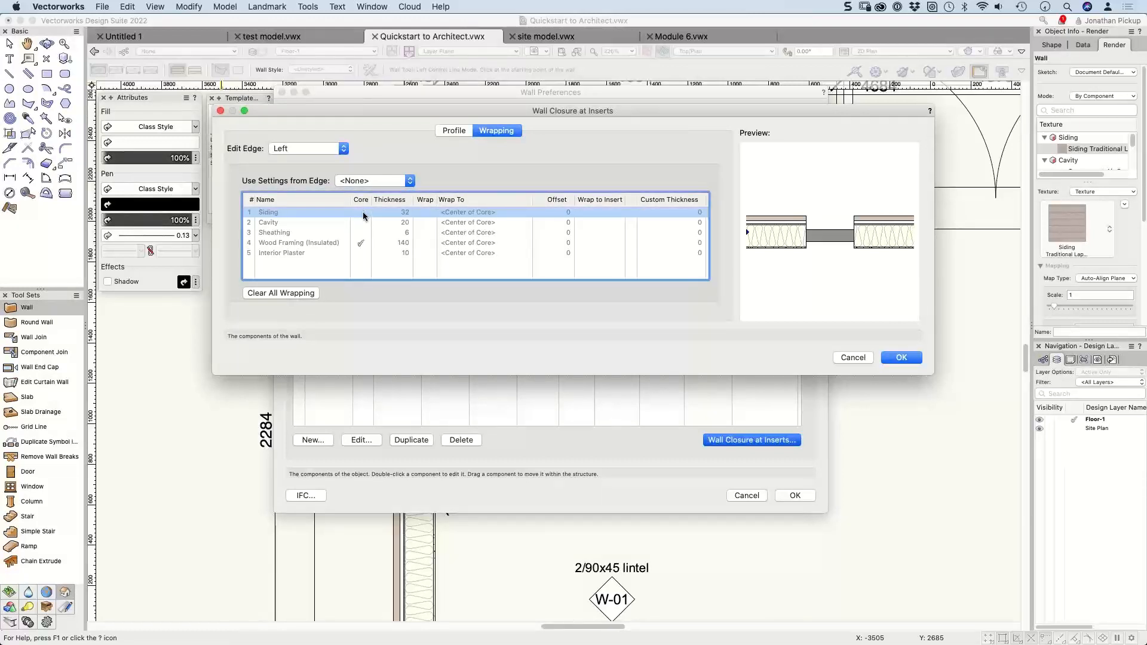
click(424, 212)
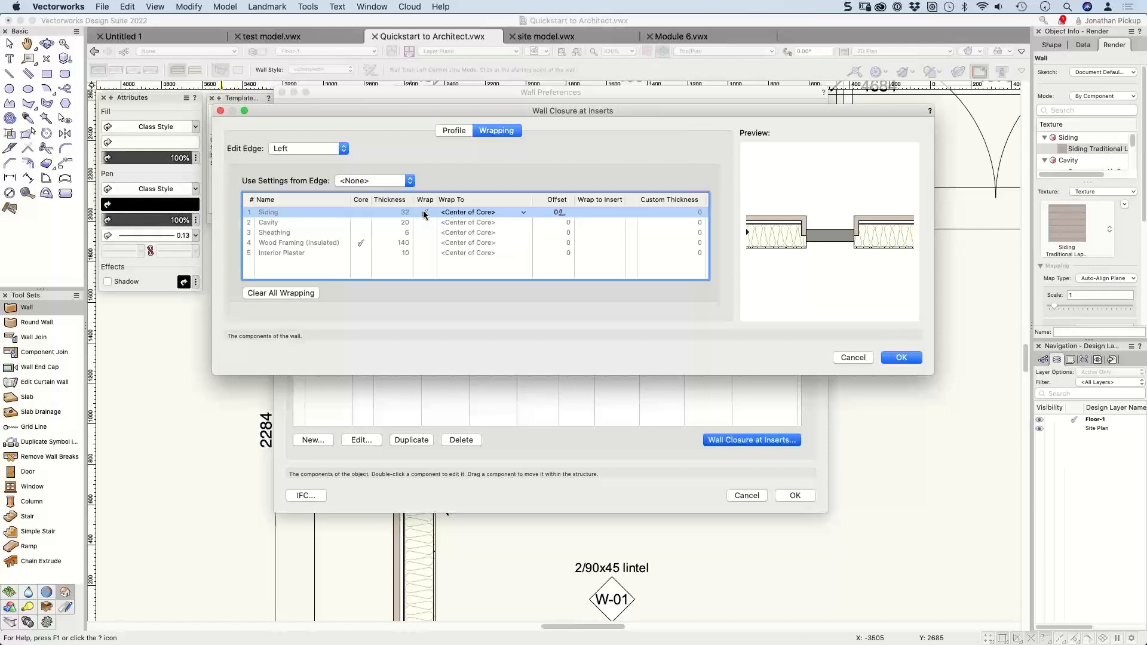
key(Return)
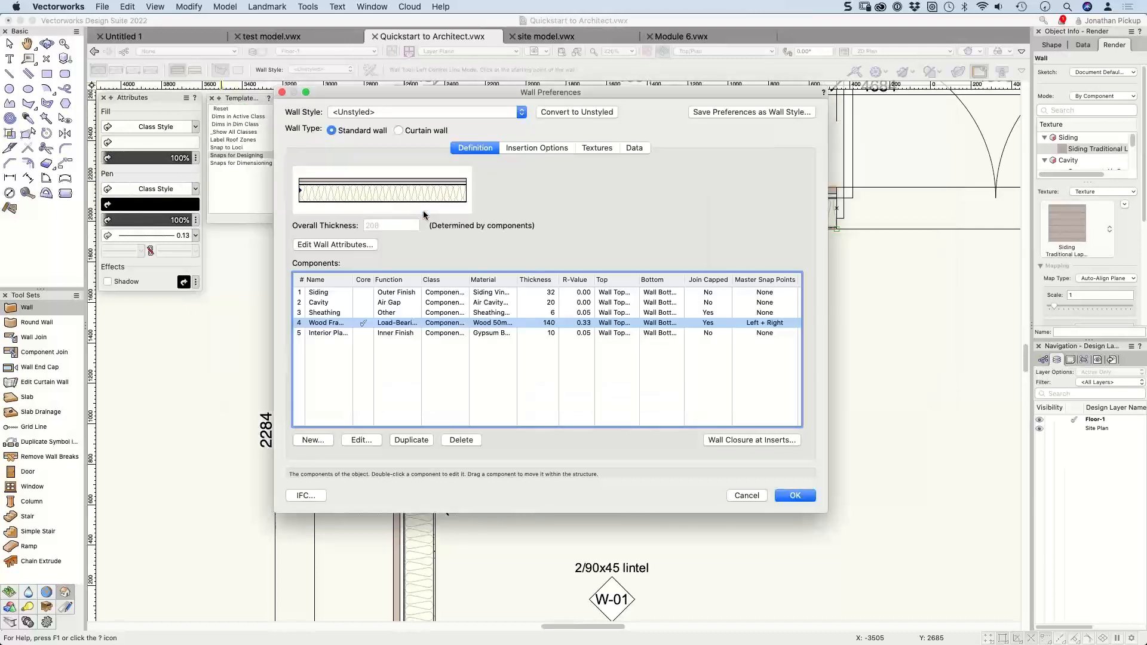
key(Return)
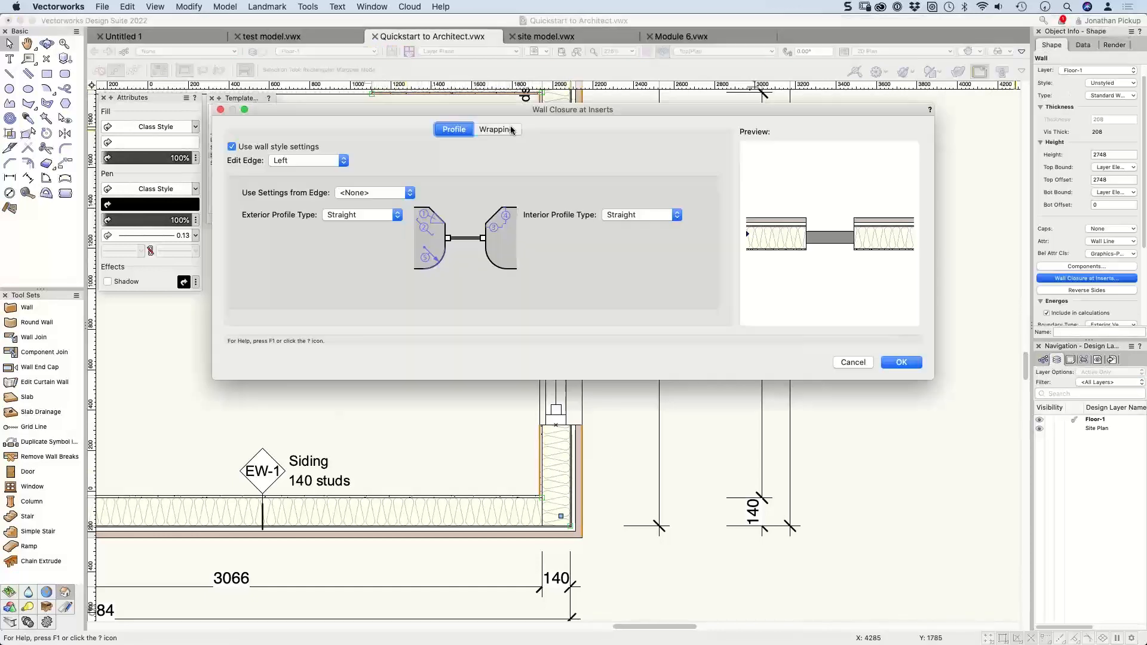
Step: Wrap the Siding component to the center of core on the left edge in the existing wall's closure at inserts
click(509, 129)
click(424, 224)
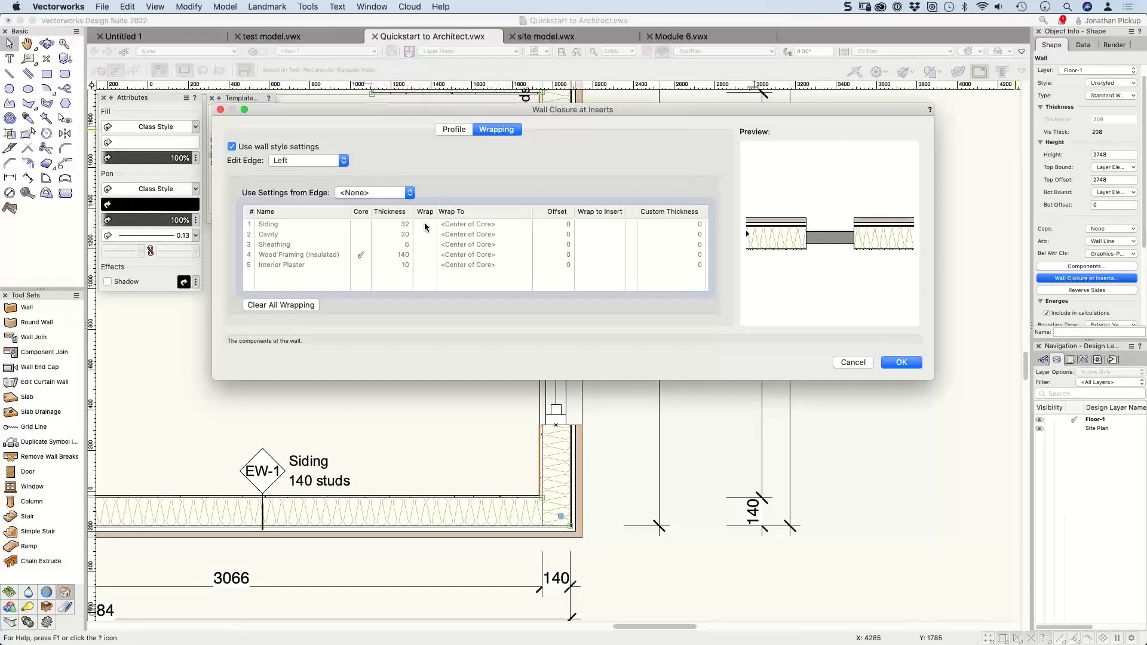
click(425, 225)
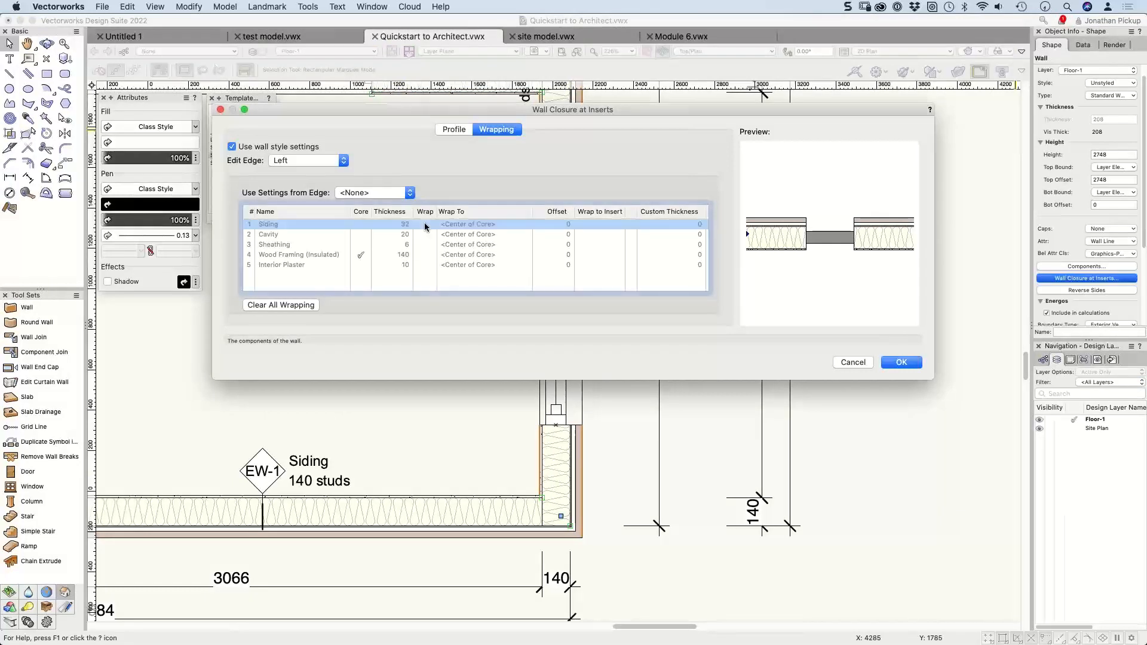
click(388, 192)
click(394, 160)
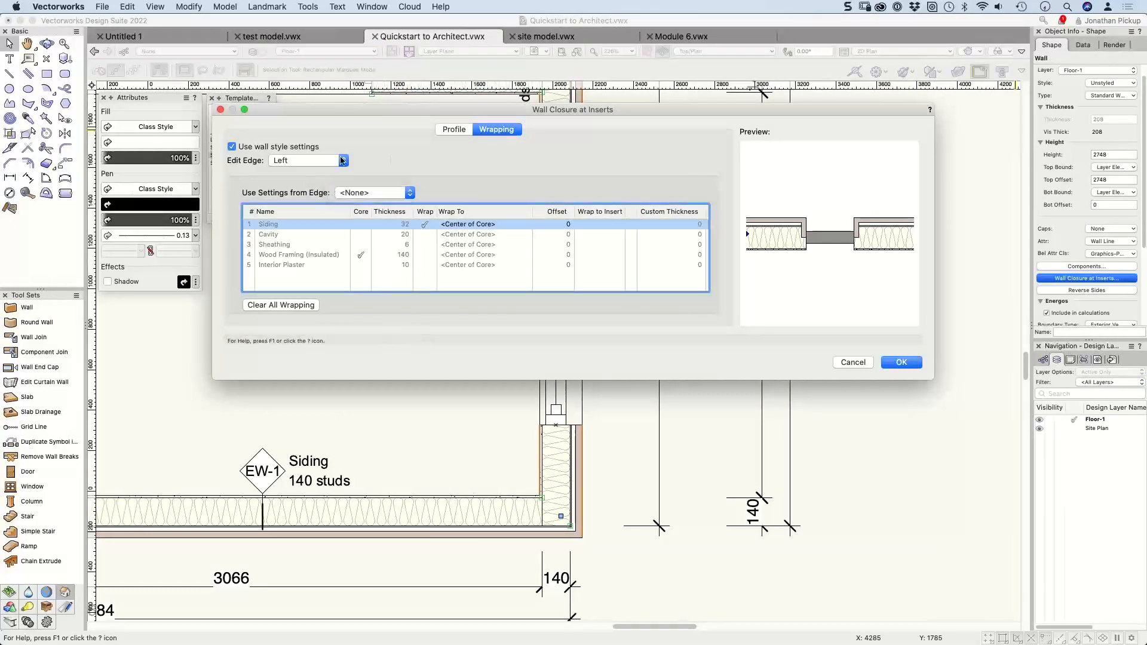
click(321, 161)
click(335, 141)
click(900, 363)
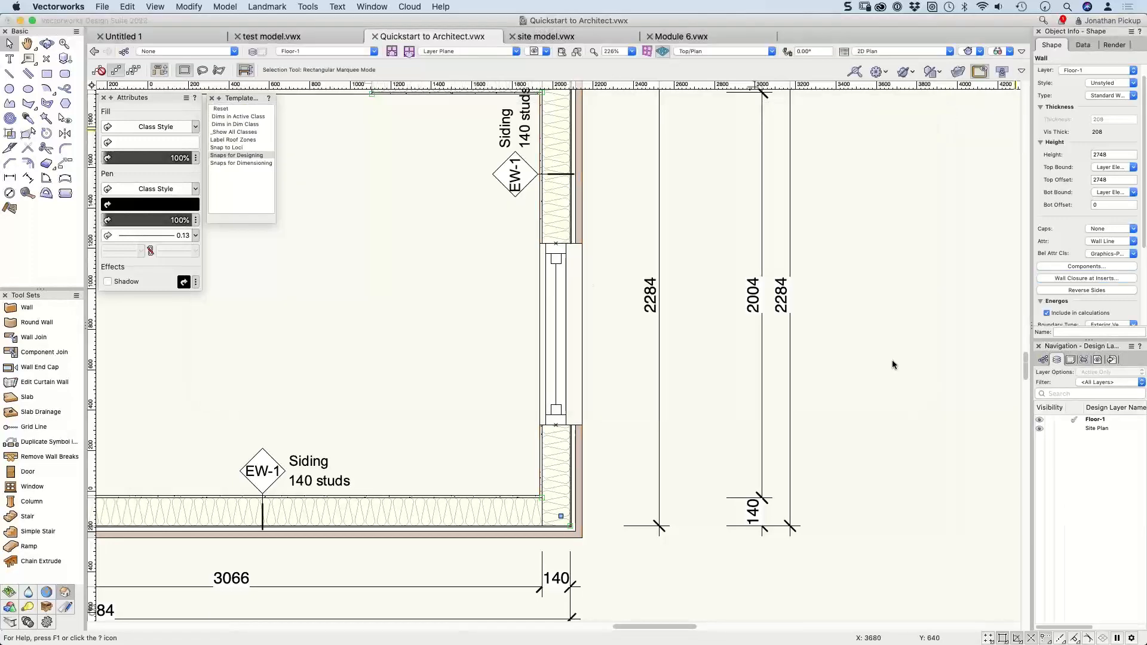
Step: Select the window in the short side wall and look through its shape properties down to the lintel and muntin settings
click(562, 254)
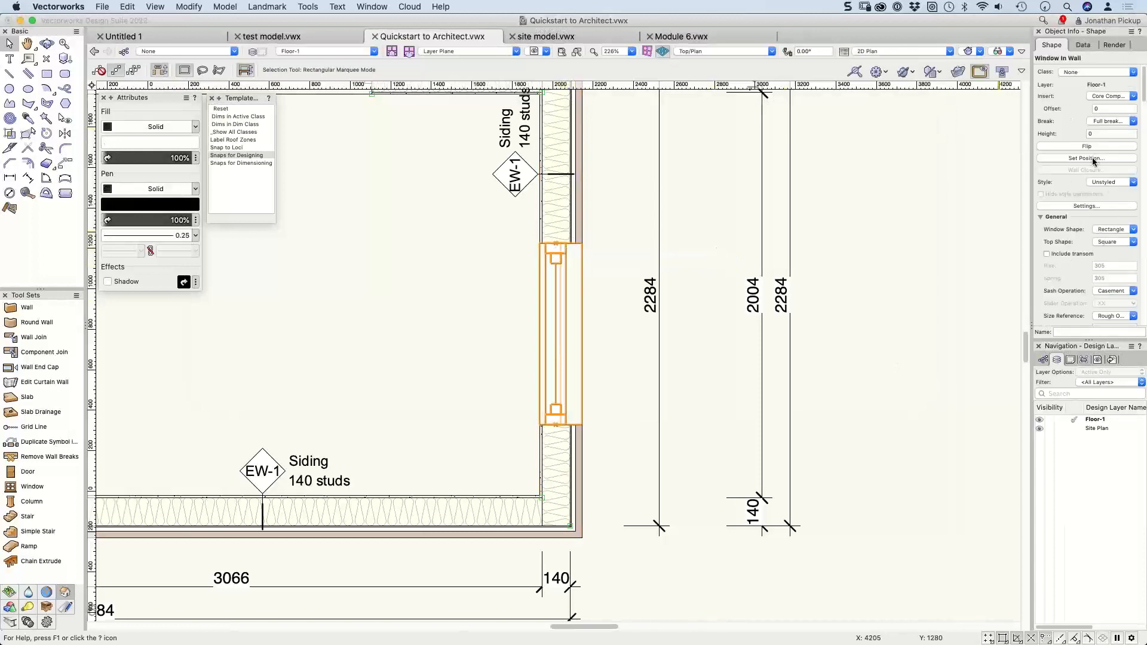
scroll(1091, 173, down, 5)
scroll(1087, 185, down, 10)
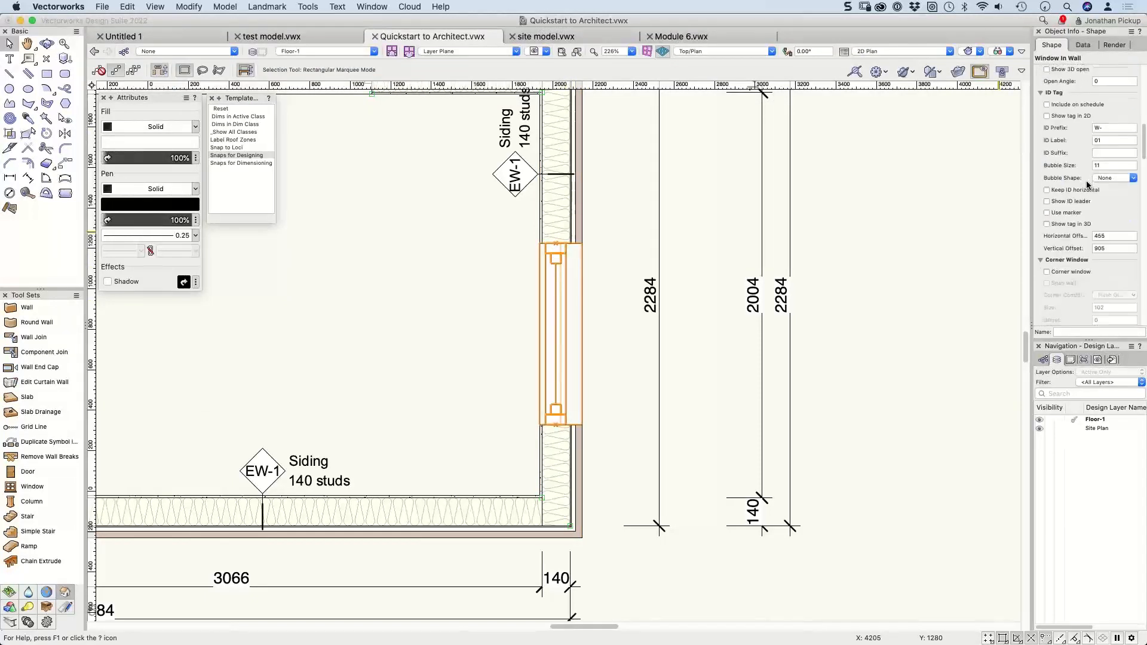
scroll(1088, 185, down, 8)
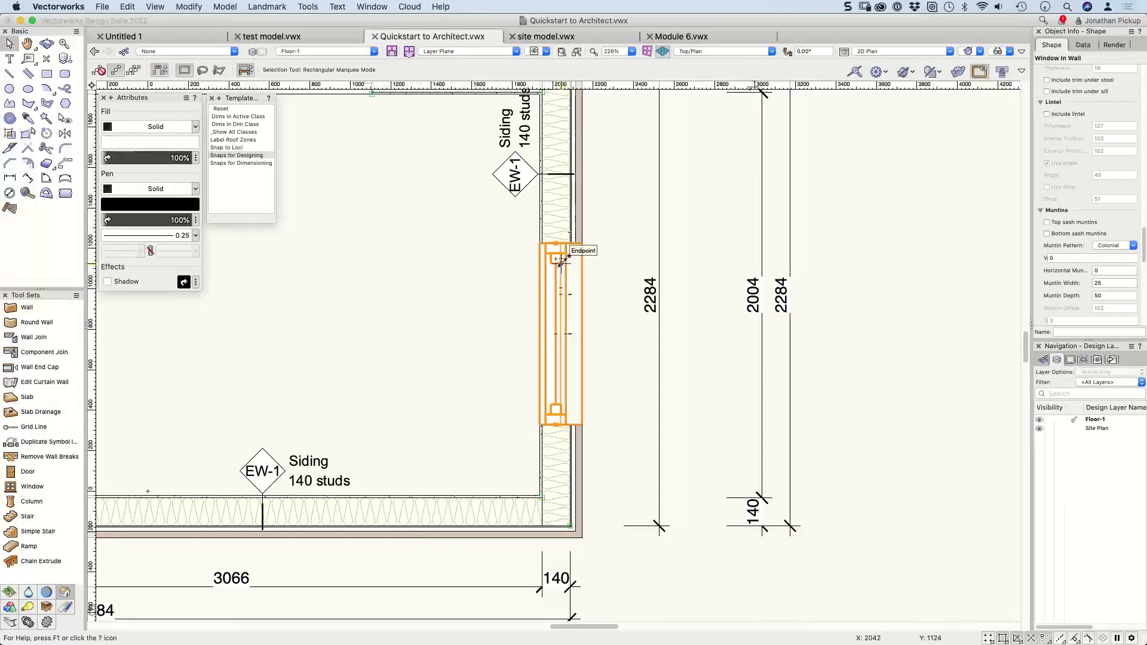
scroll(682, 233, down, 5)
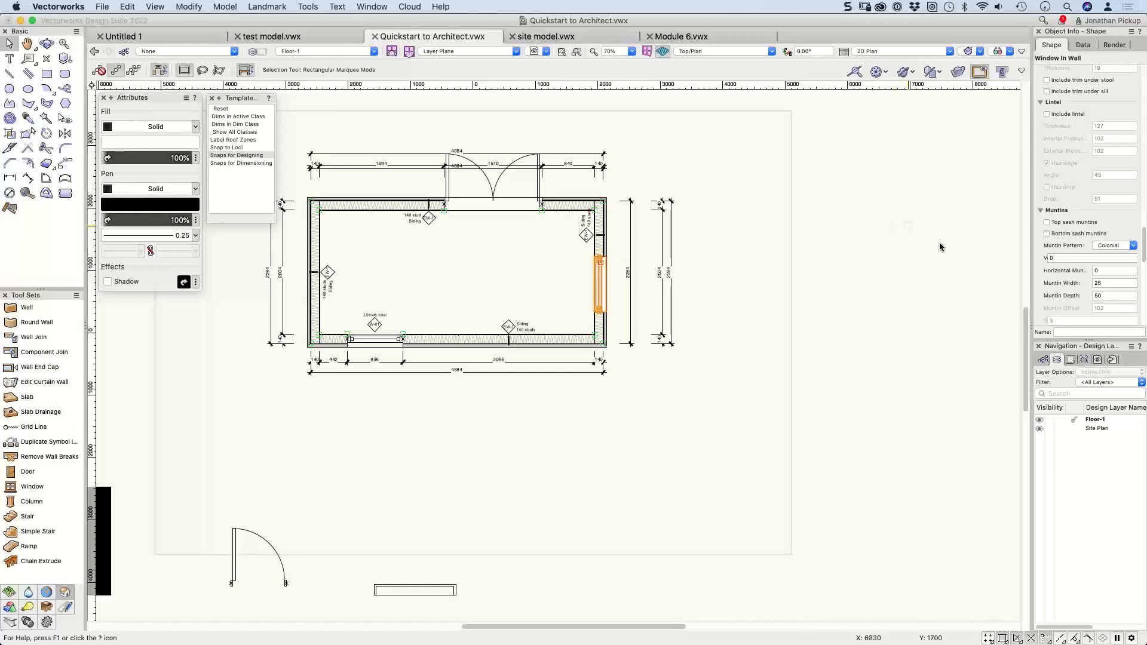
Step: Show the small building in 3D with the "shaded perspective" saved view
ctrl+middle_drag(716, 353, 635, 142)
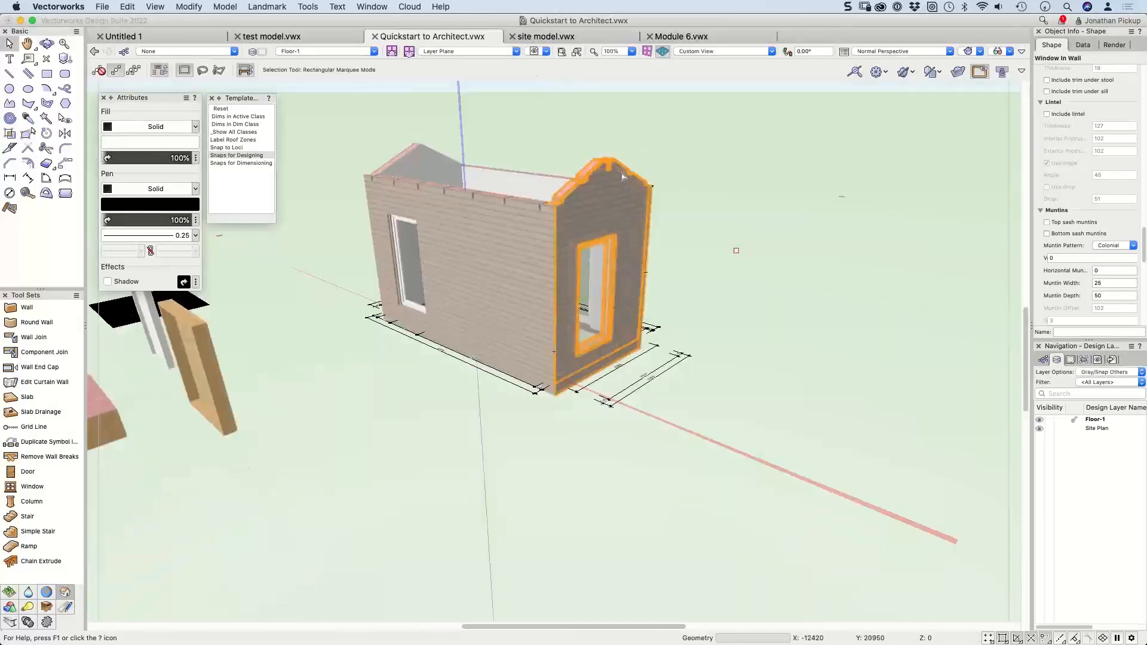
click(464, 54)
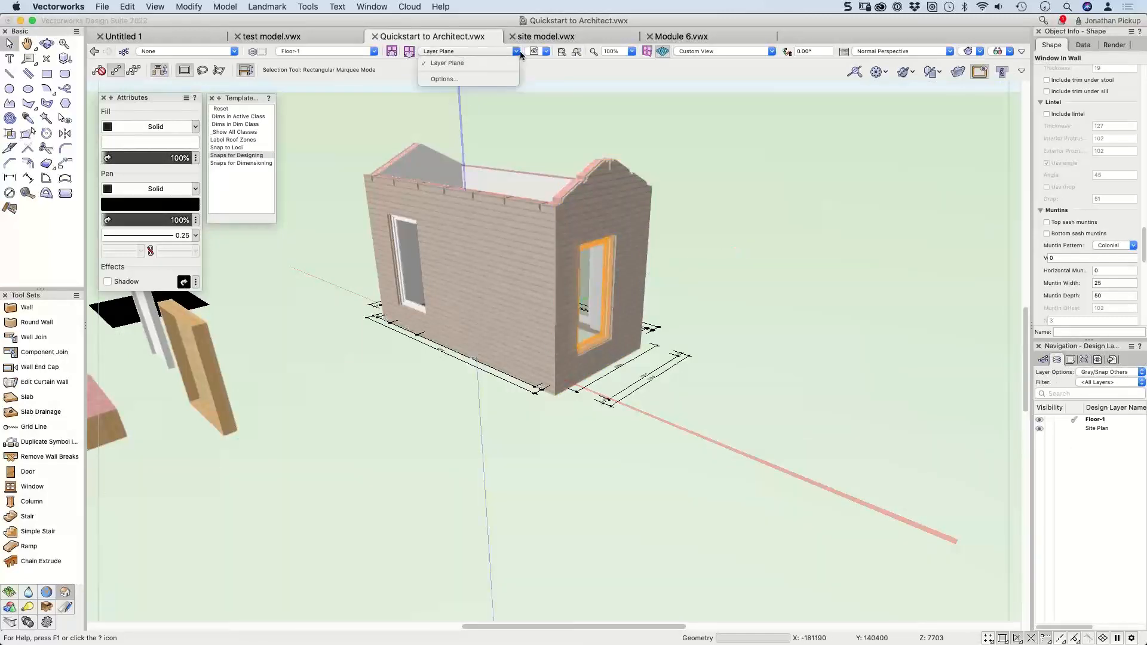
click(546, 52)
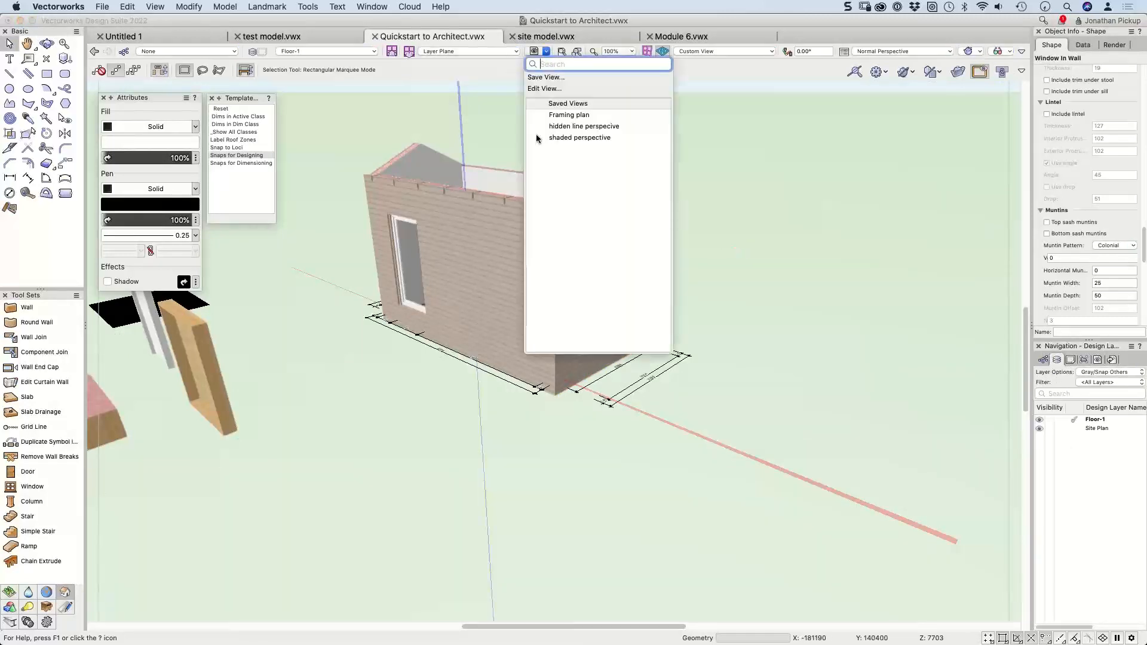
click(536, 136)
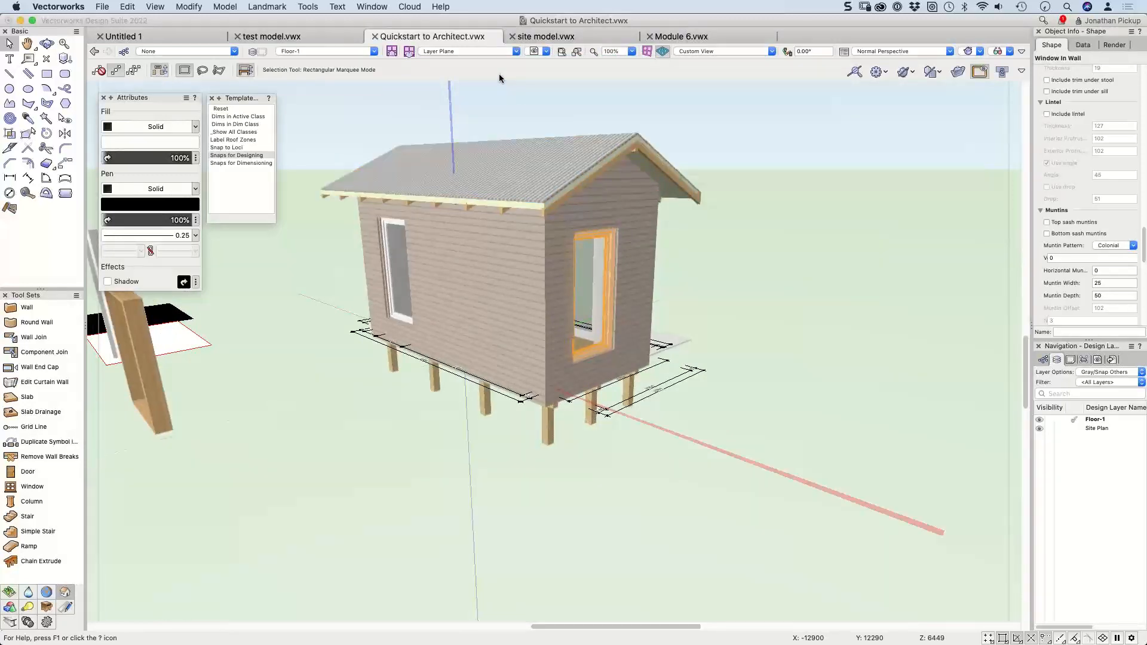
Step: Render the small building in Hidden Line mode and examine its walls, openings and roof from several sides
click(967, 50)
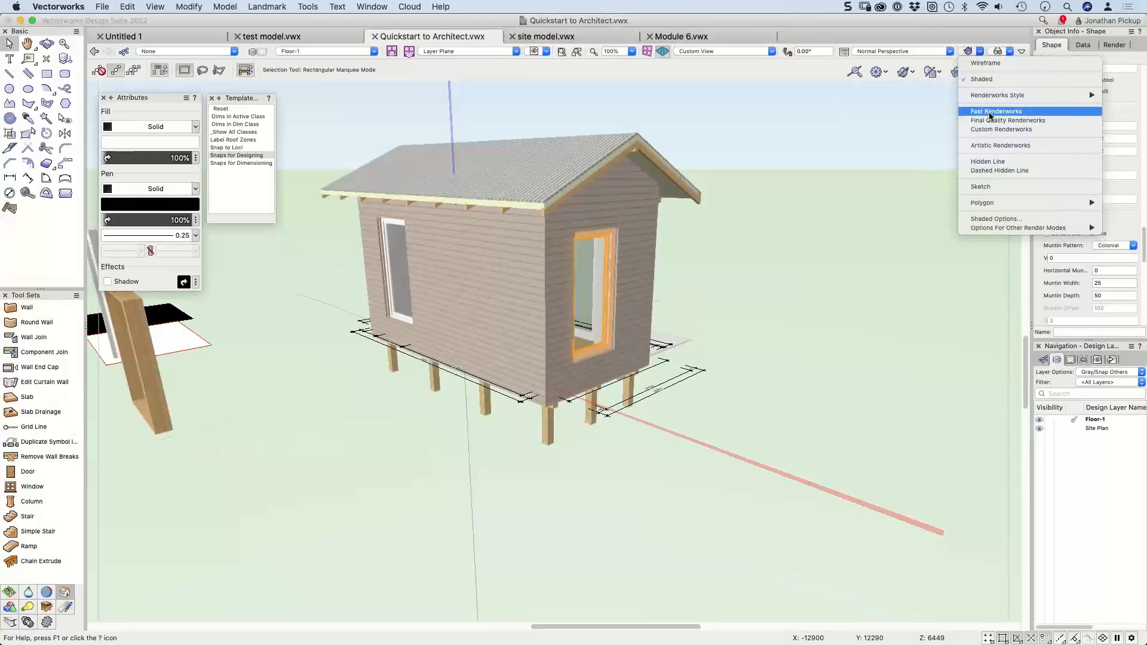
click(980, 165)
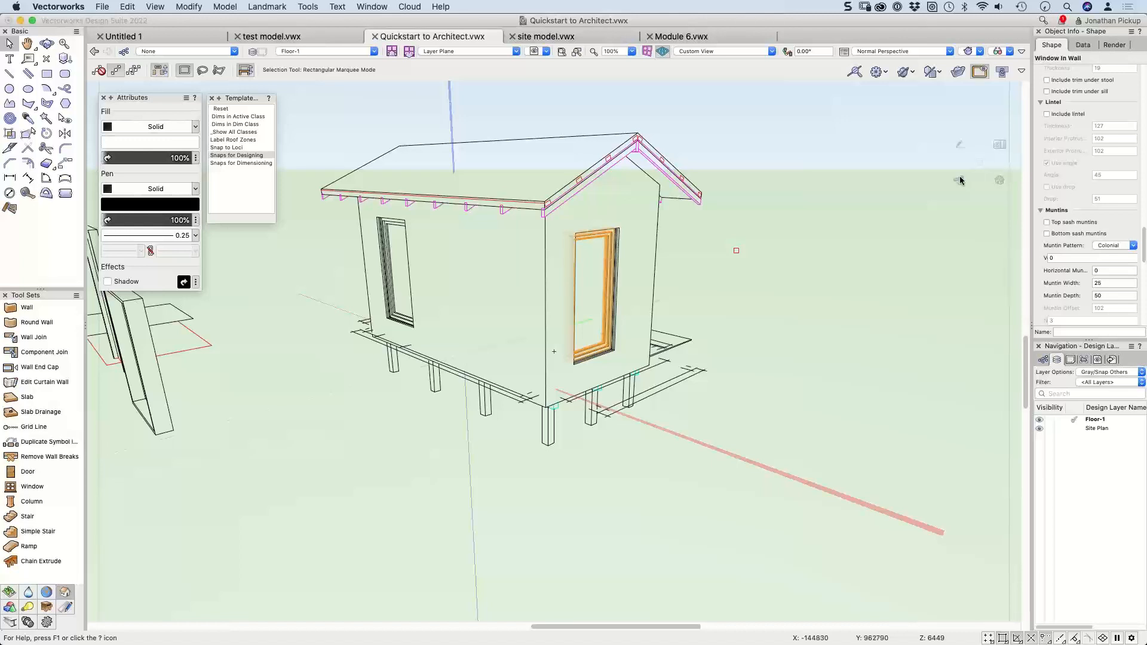
drag(559, 252, 593, 251)
middle_drag(593, 252, 597, 250)
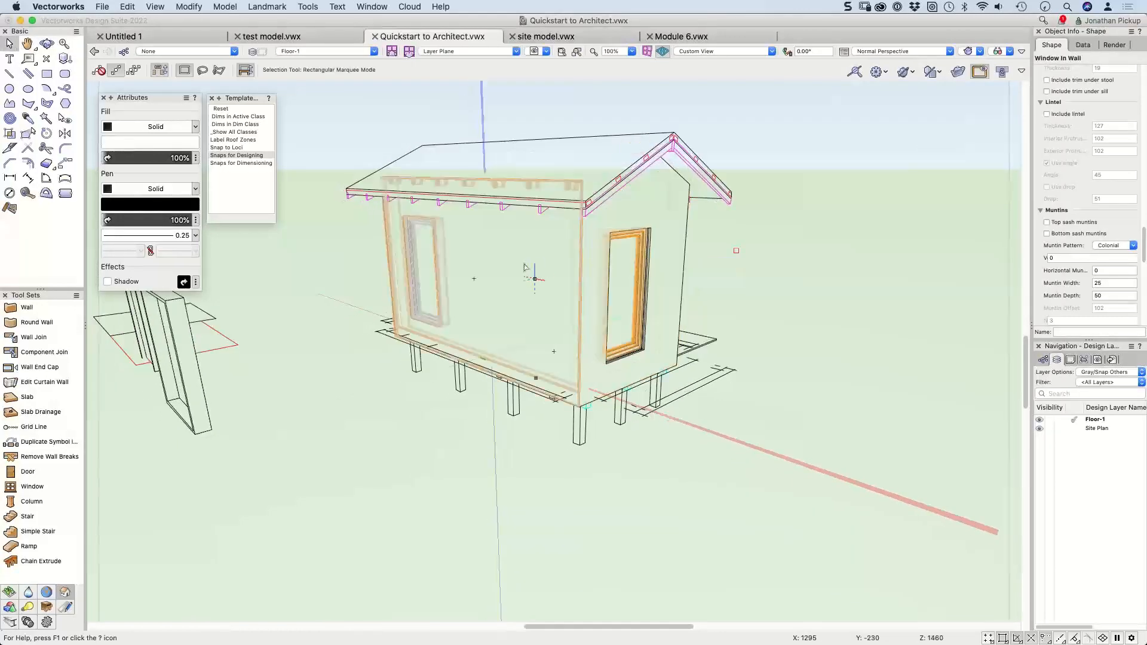
ctrl+middle_drag(526, 260, 987, 281)
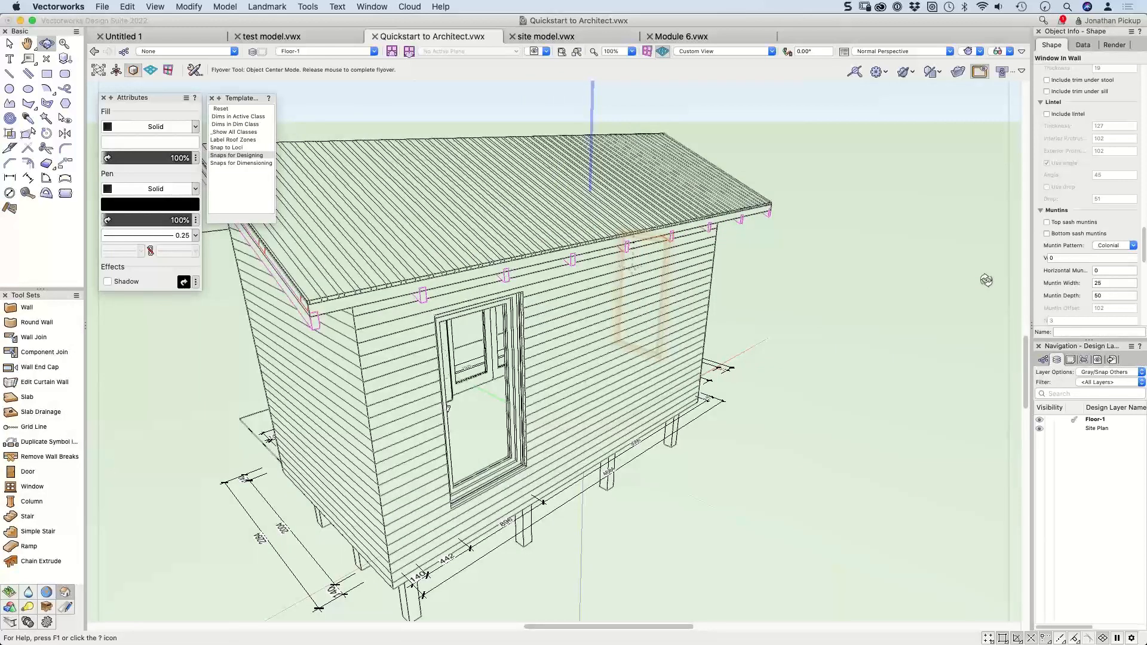
ctrl+middle_drag(986, 280, 287, 173)
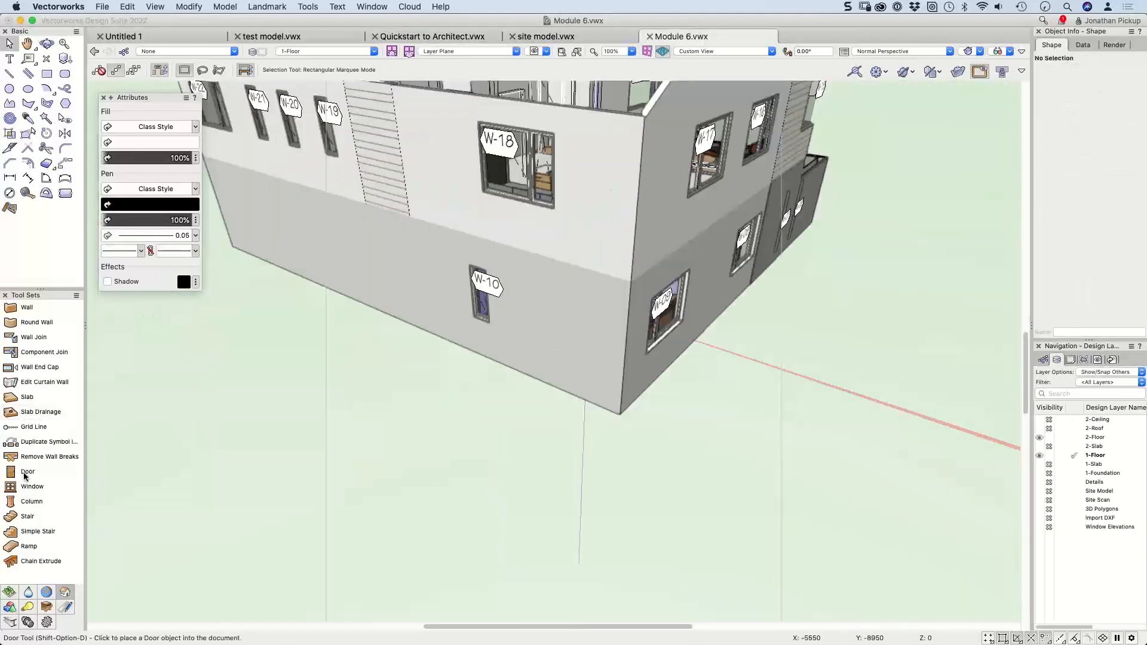
Step: In Module 6.vwx, open the Stair tool's settings, unlock the 3000 stair height and set the tread depth to 280
click(28, 518)
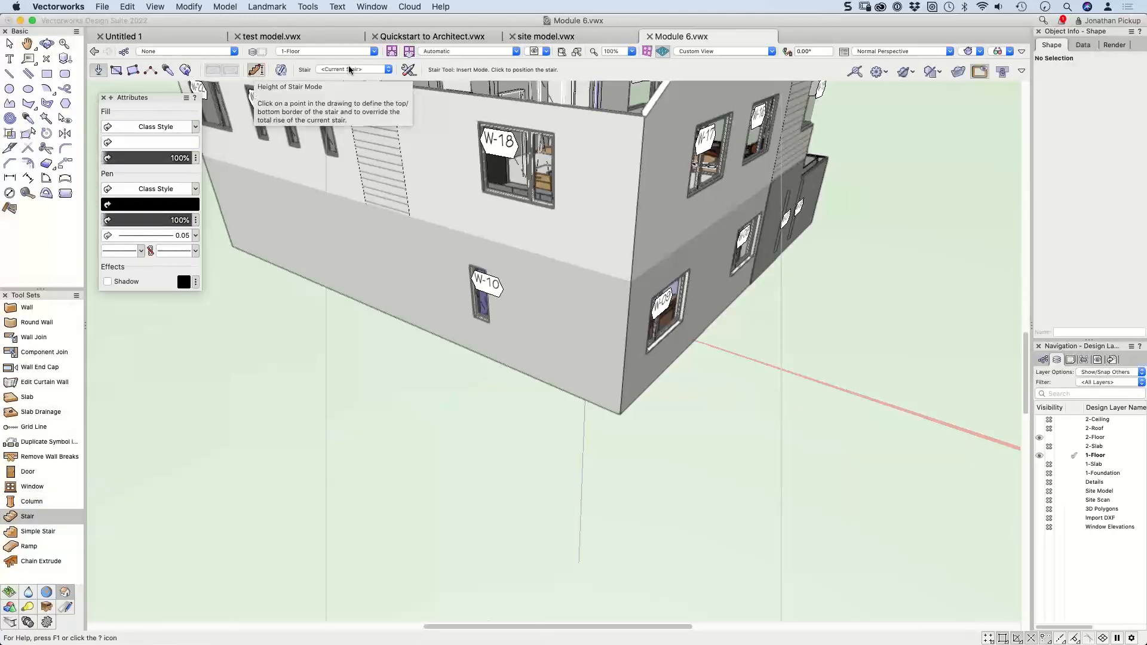
click(407, 71)
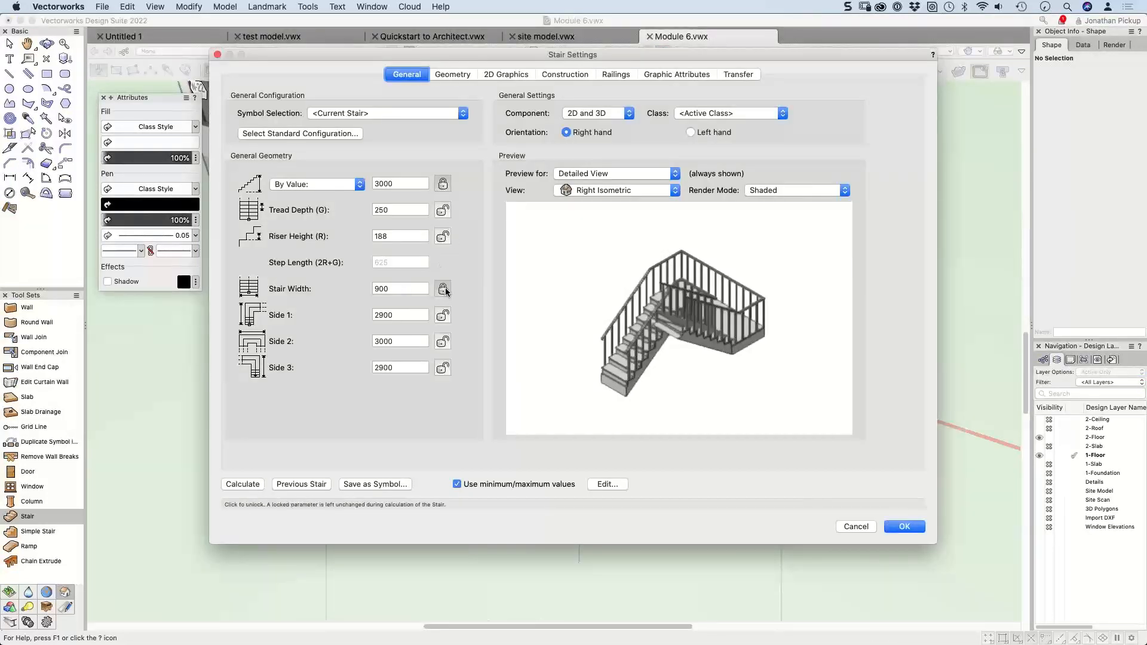
click(443, 185)
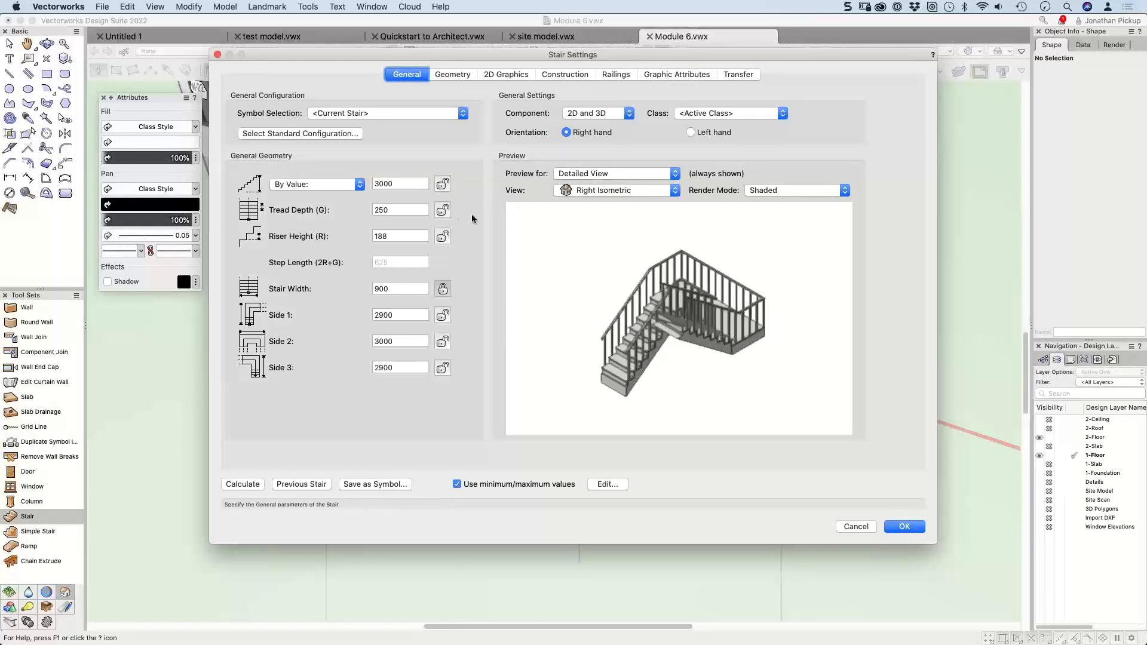
double_click(388, 209)
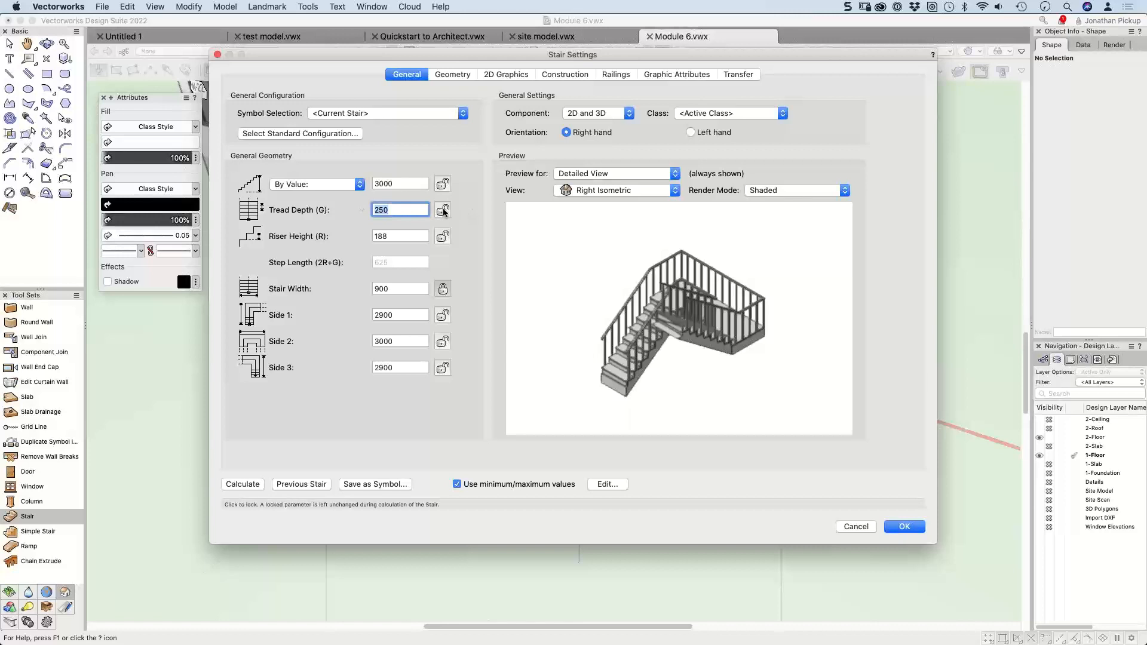
text(280)
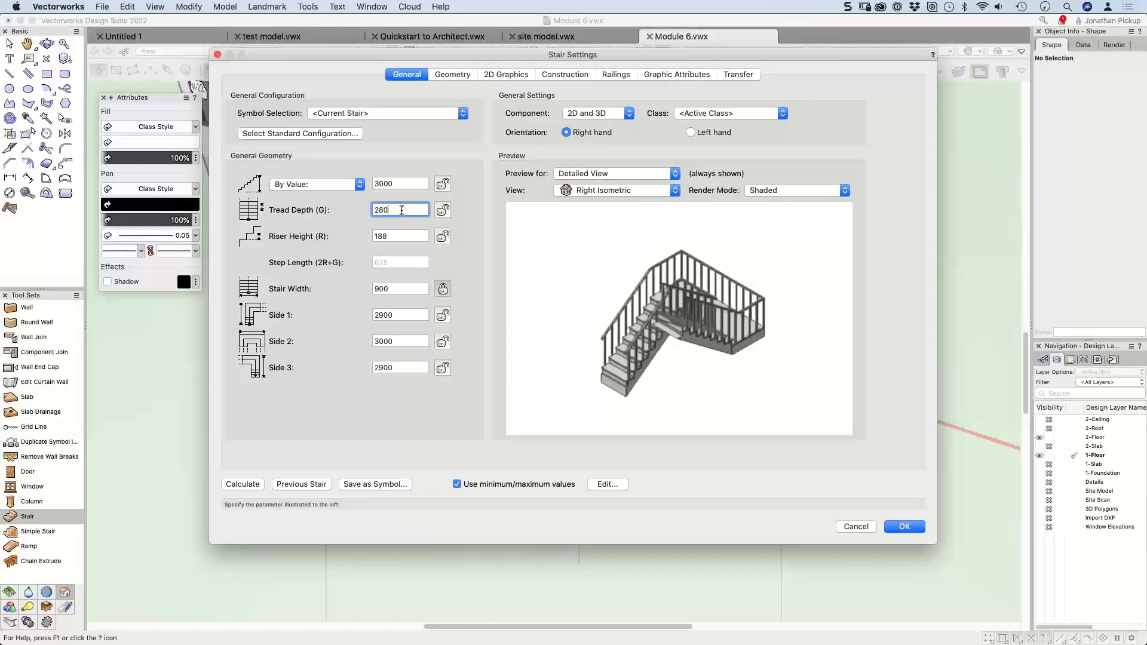
key(Tab)
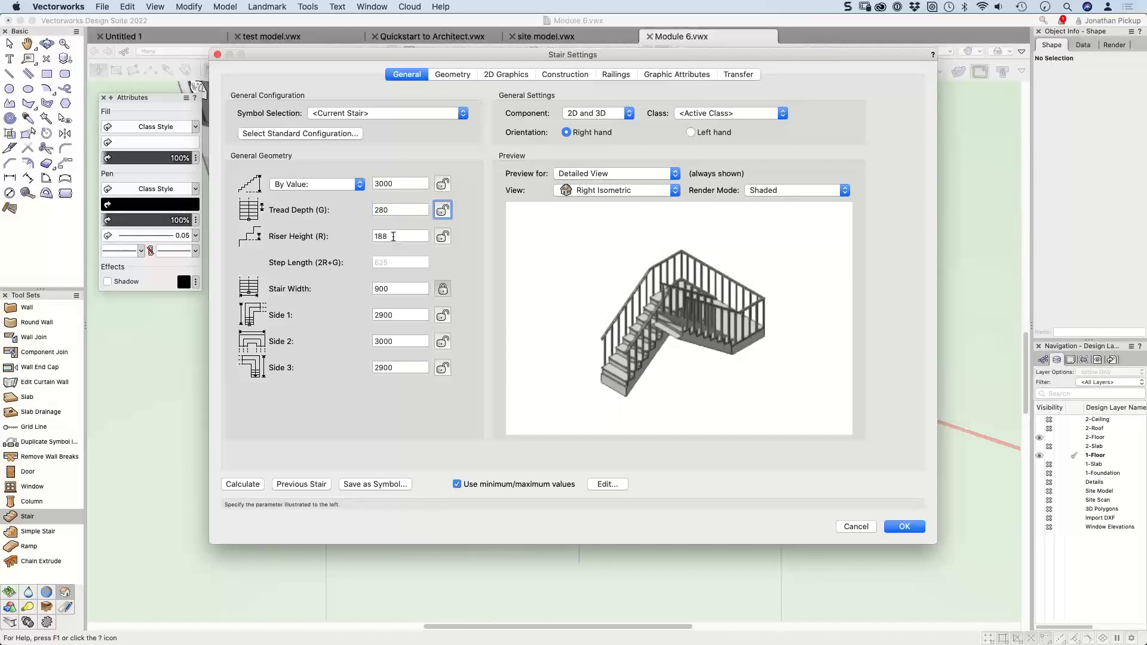
Step: Leave the tread depth, riser height and stair width all unlocked and apply the stair settings
click(442, 212)
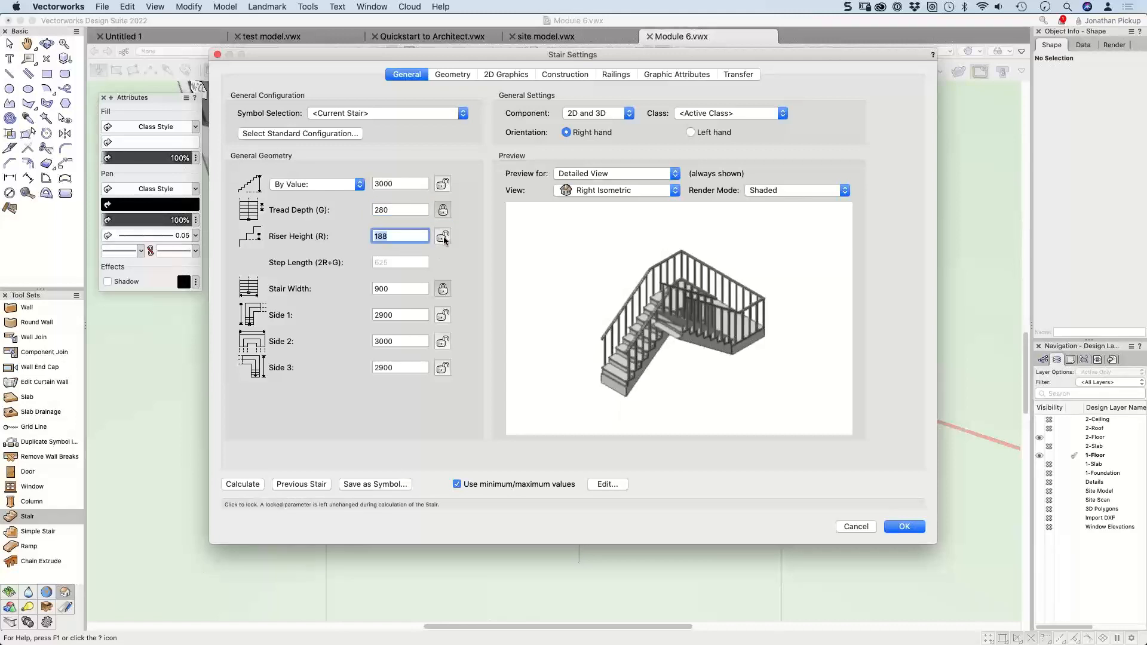
click(442, 238)
click(445, 237)
click(444, 211)
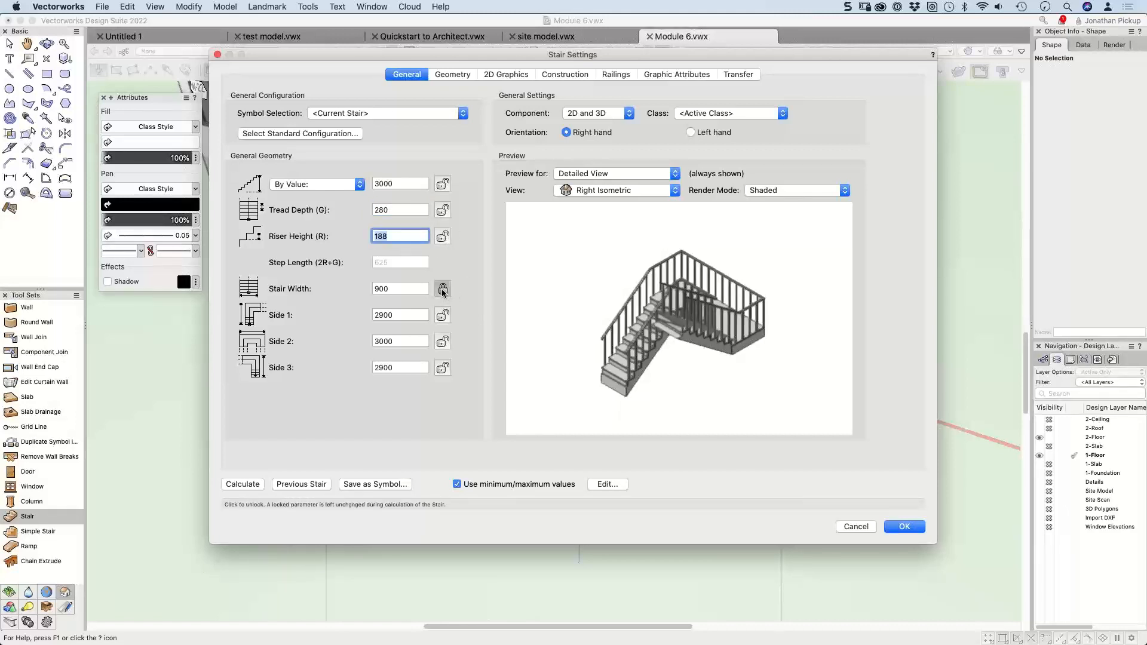
click(443, 289)
click(901, 528)
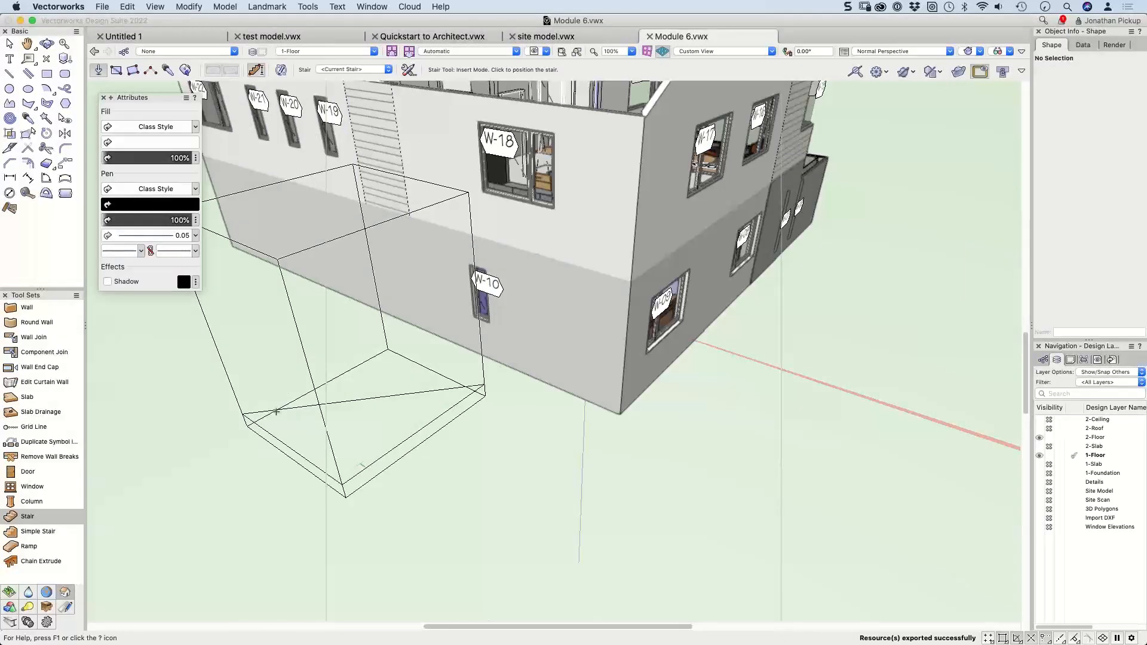
click(260, 416)
key(super+z)
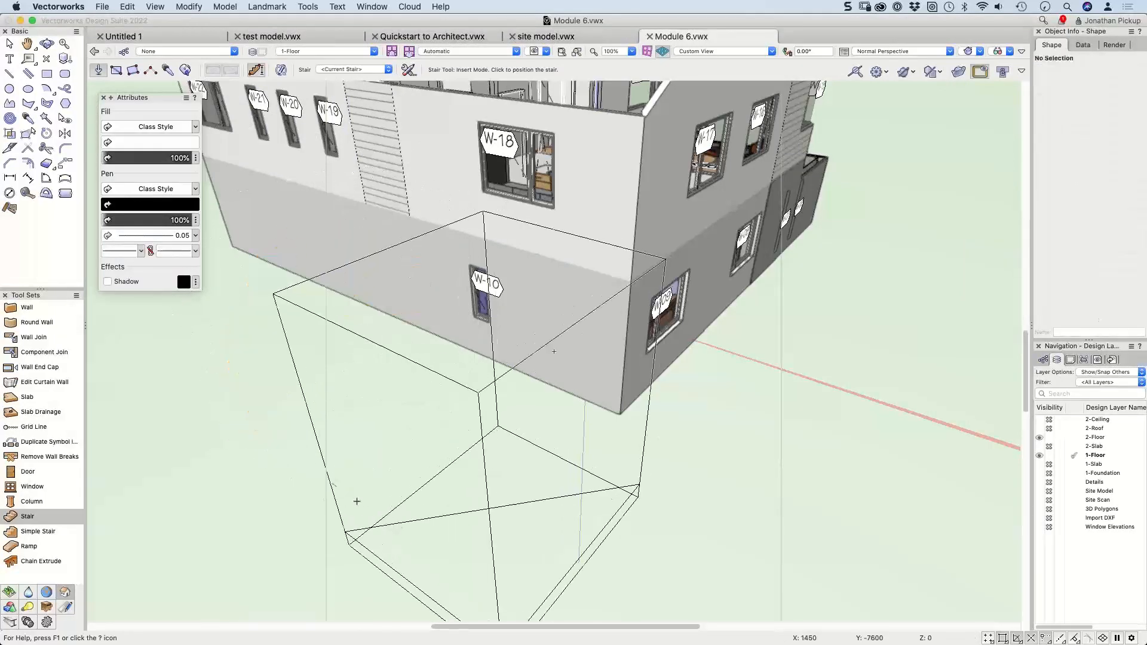
click(167, 71)
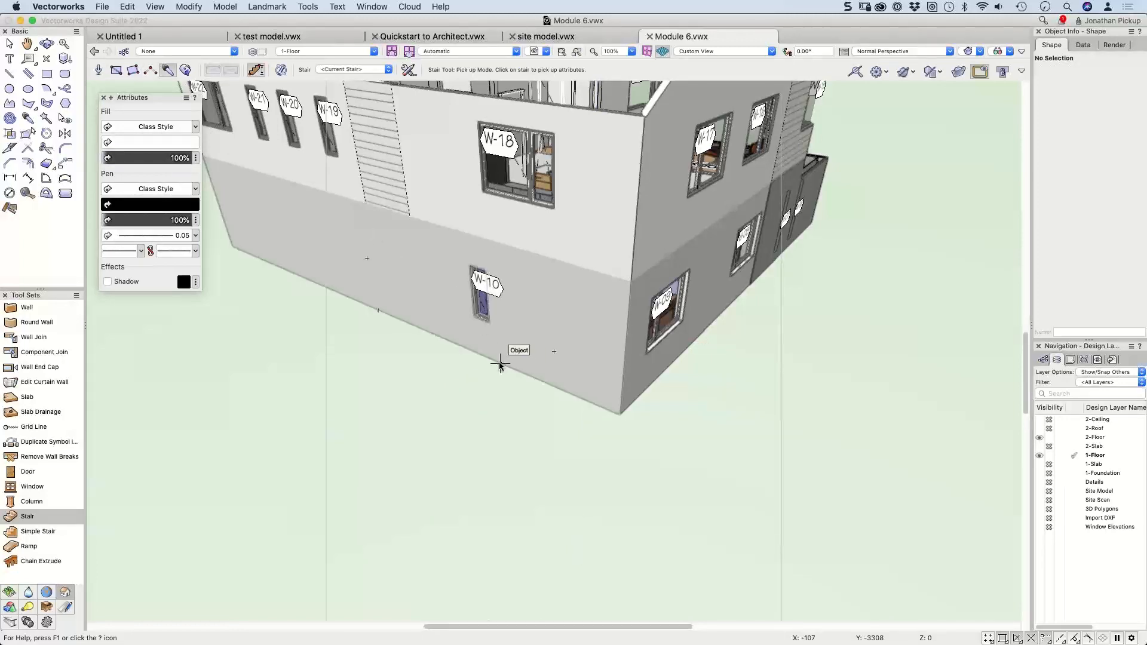
Step: Try to draw a stair by corner vertices around the building corner below window W-10, using the "L-Stair, single landing" configuration
click(152, 71)
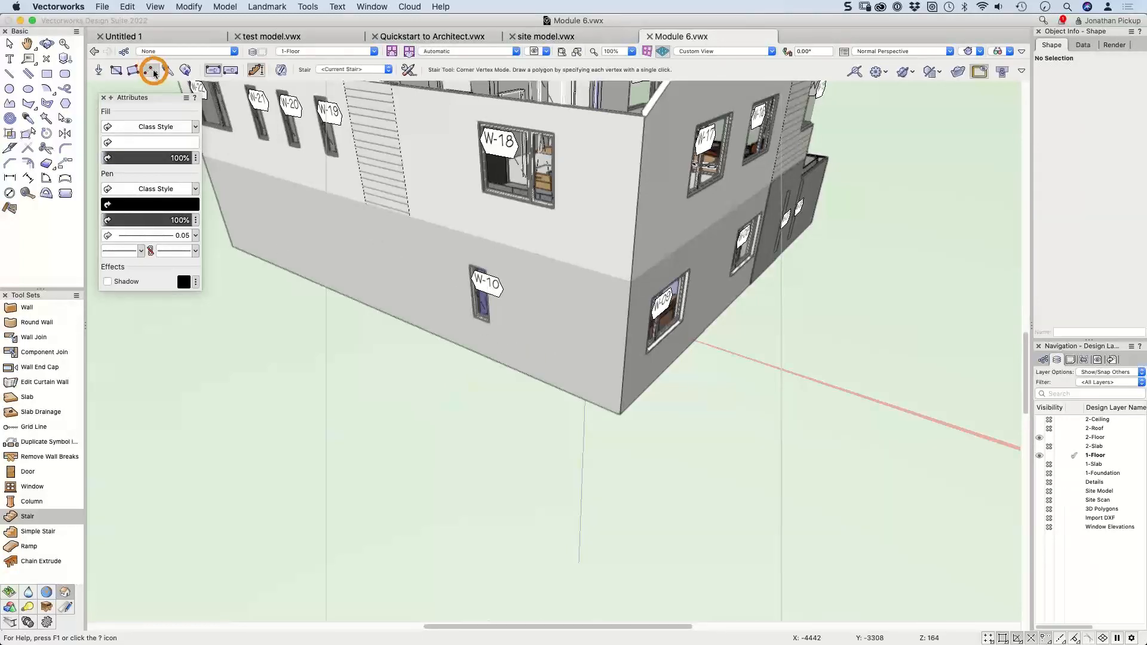
click(467, 349)
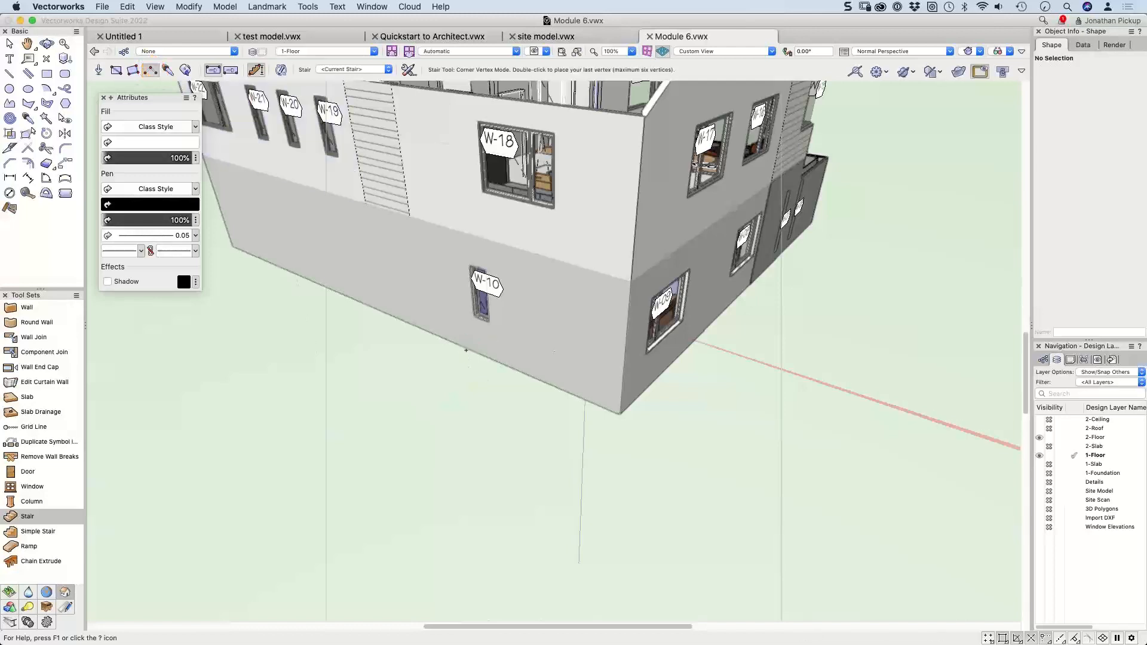
click(620, 414)
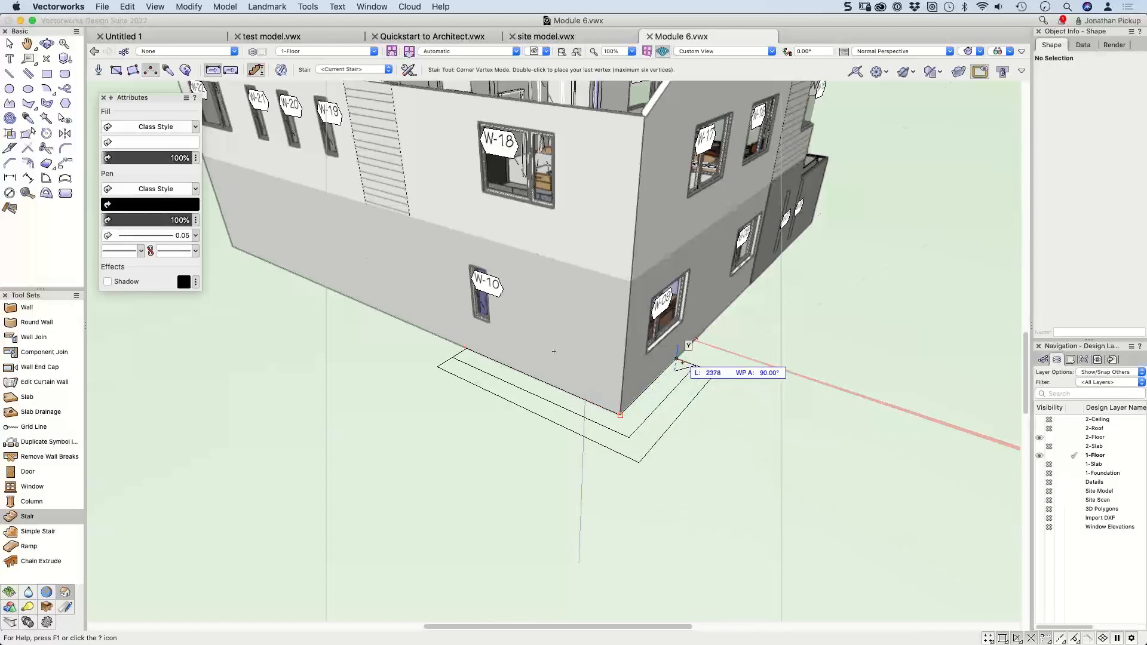
double_click(696, 339)
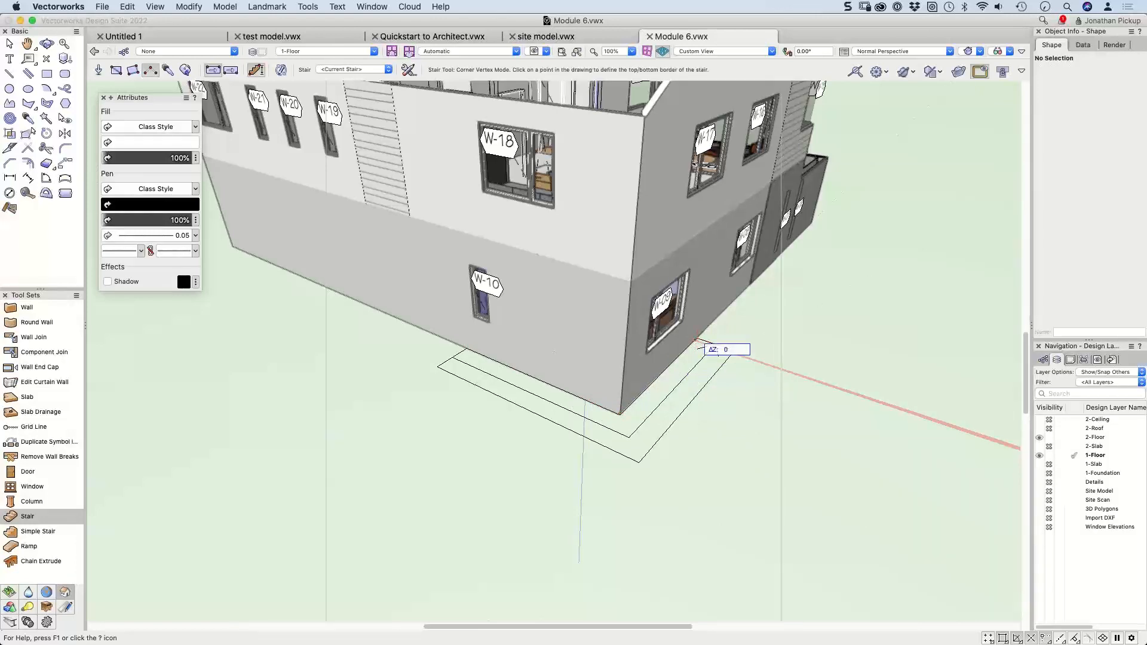
click(698, 340)
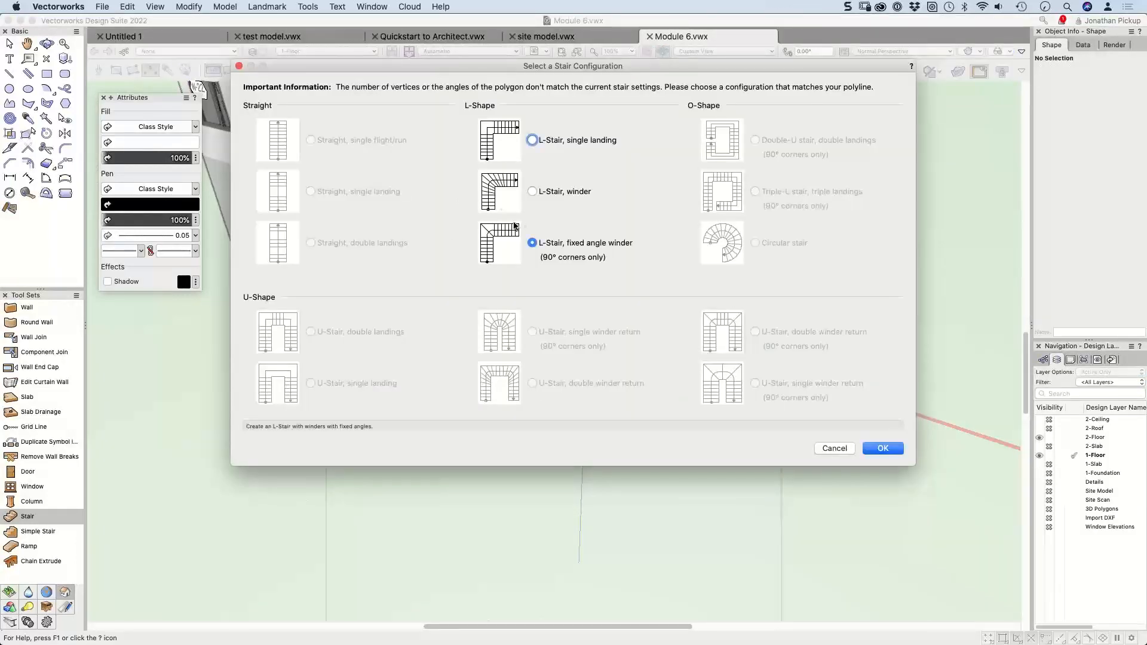
click(531, 140)
click(882, 448)
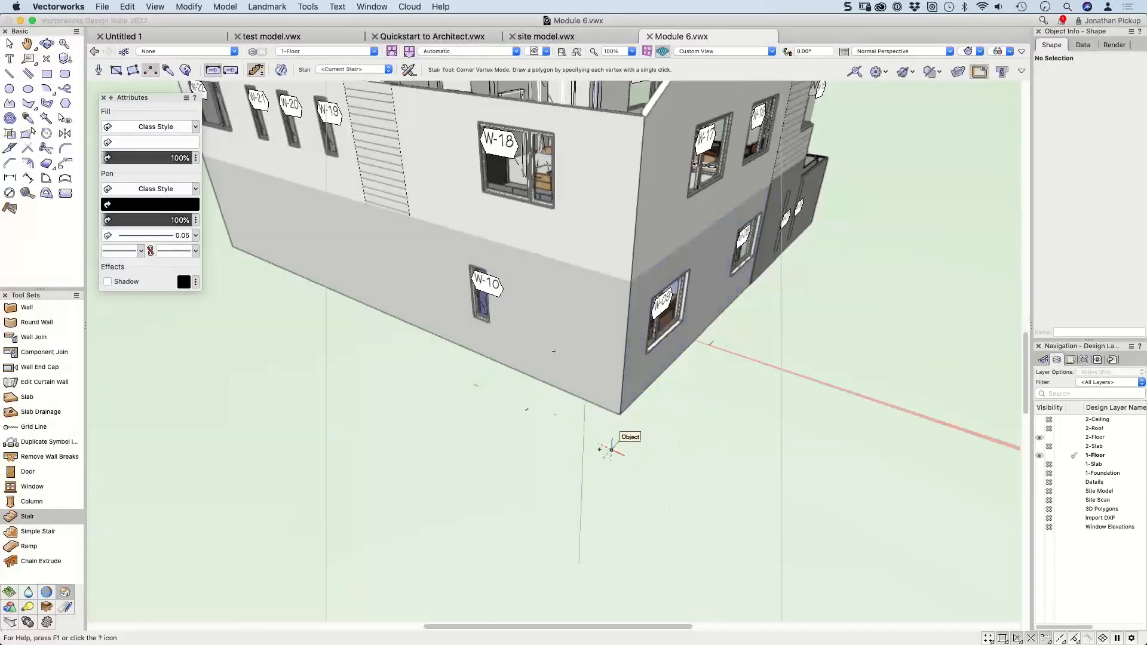
Step: Try changing the visibility of the Dimension class and undo the change
click(1043, 360)
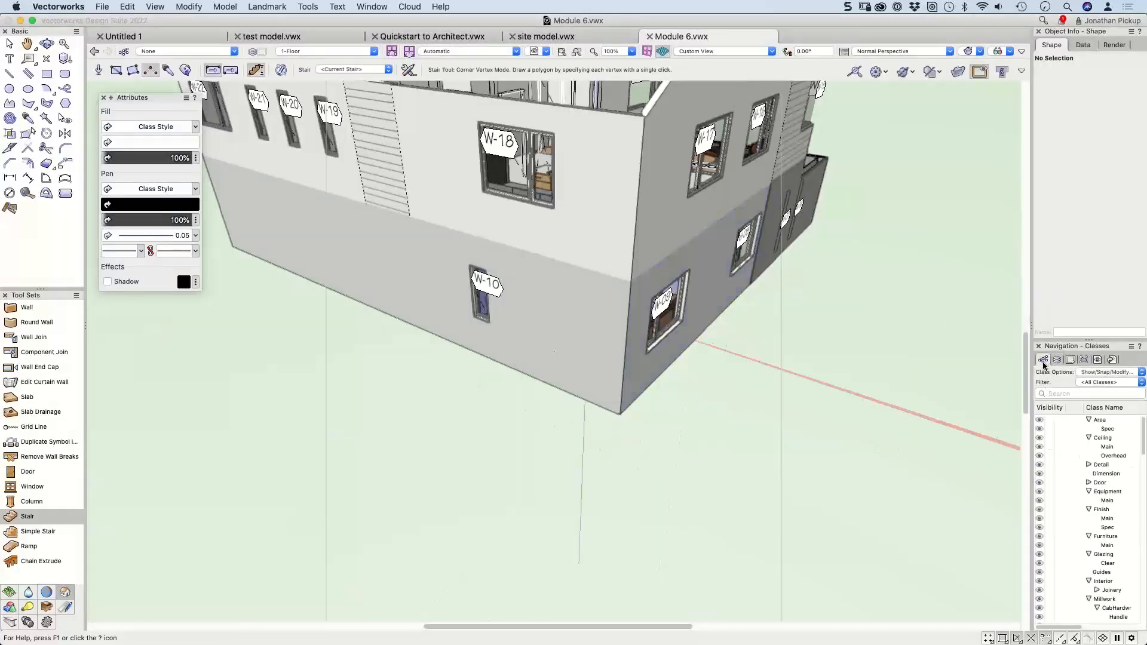
click(1039, 476)
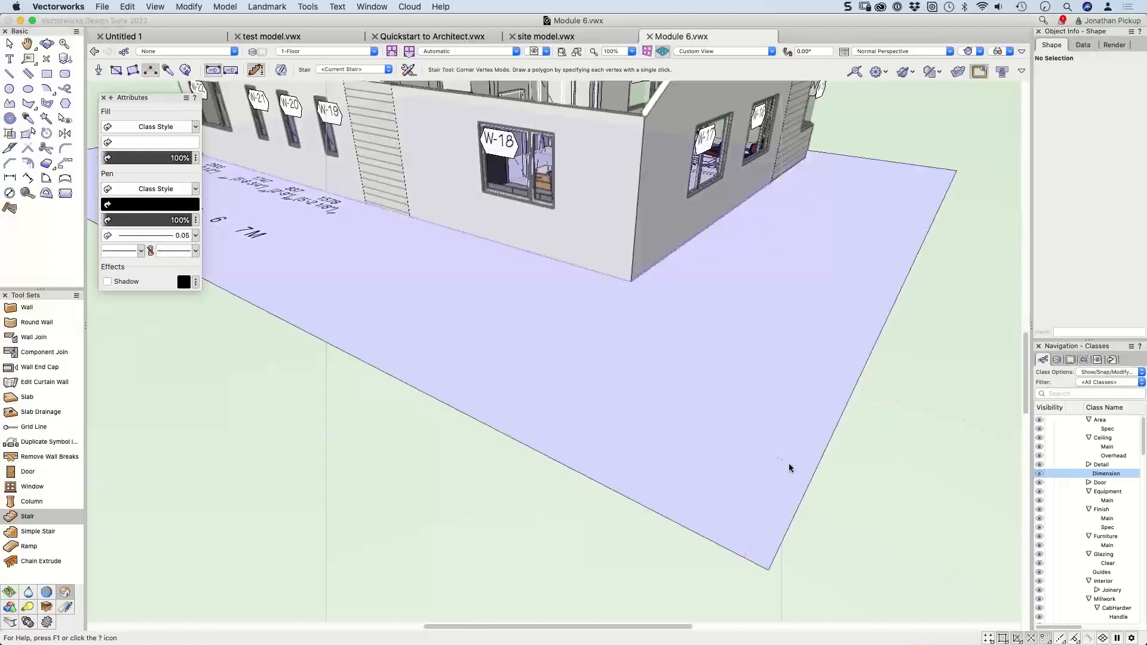
key(x)
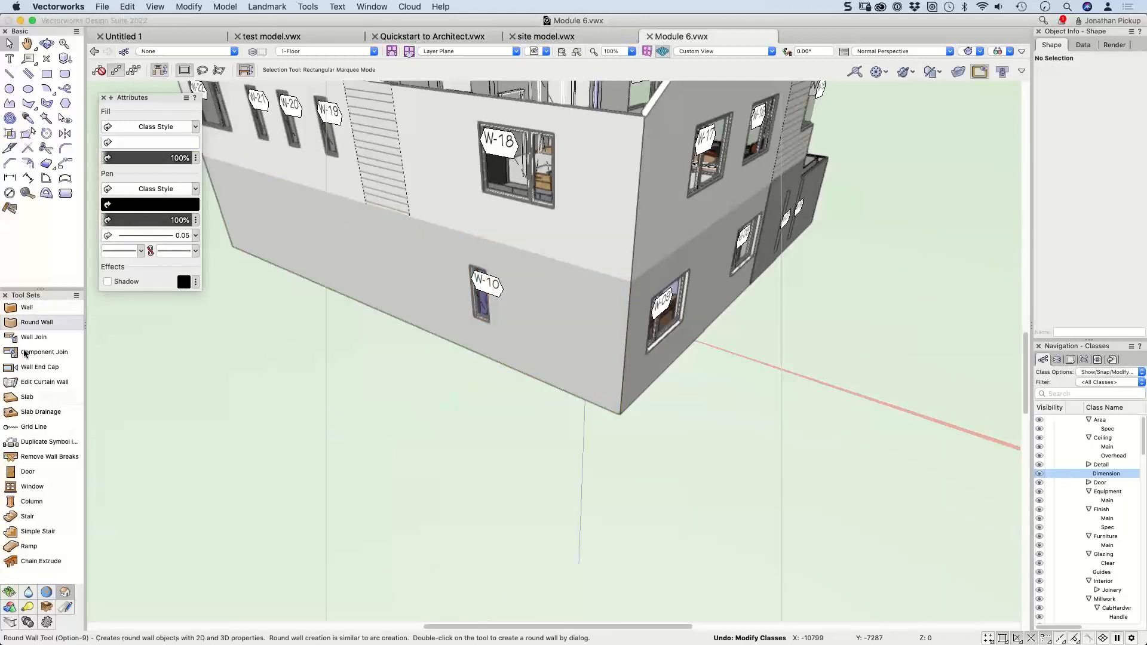
Step: Draw an "L-Stair, fixed angle winder" by corner vertices around the building corner with a total rise of about 2738, and move it clear of the walls
click(16, 517)
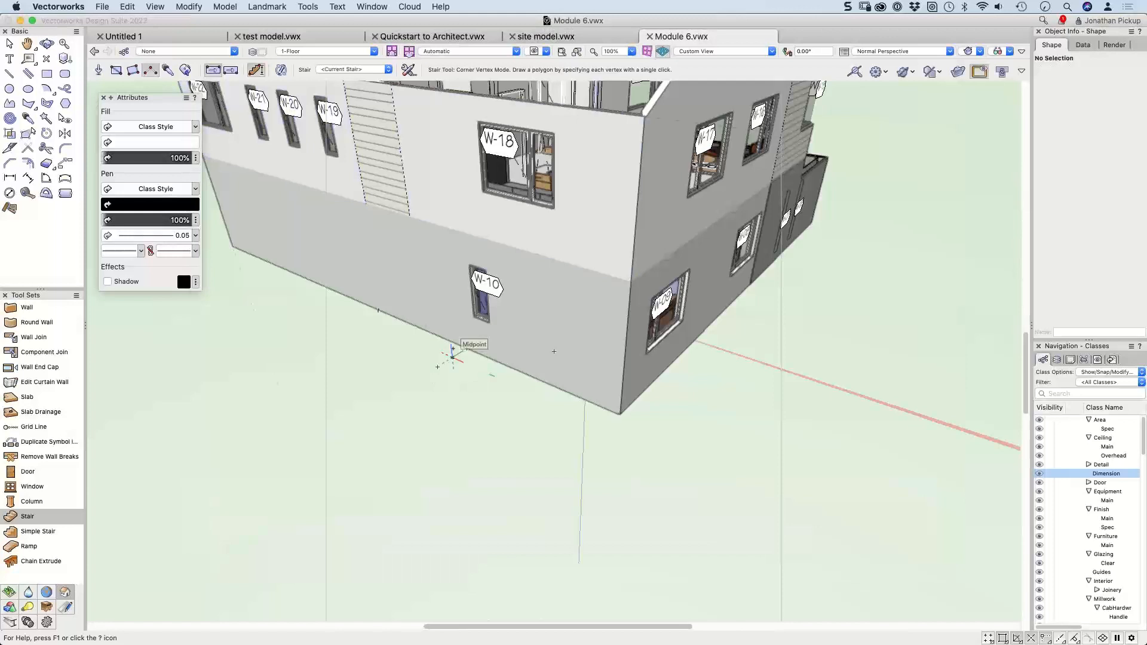
click(466, 348)
click(620, 415)
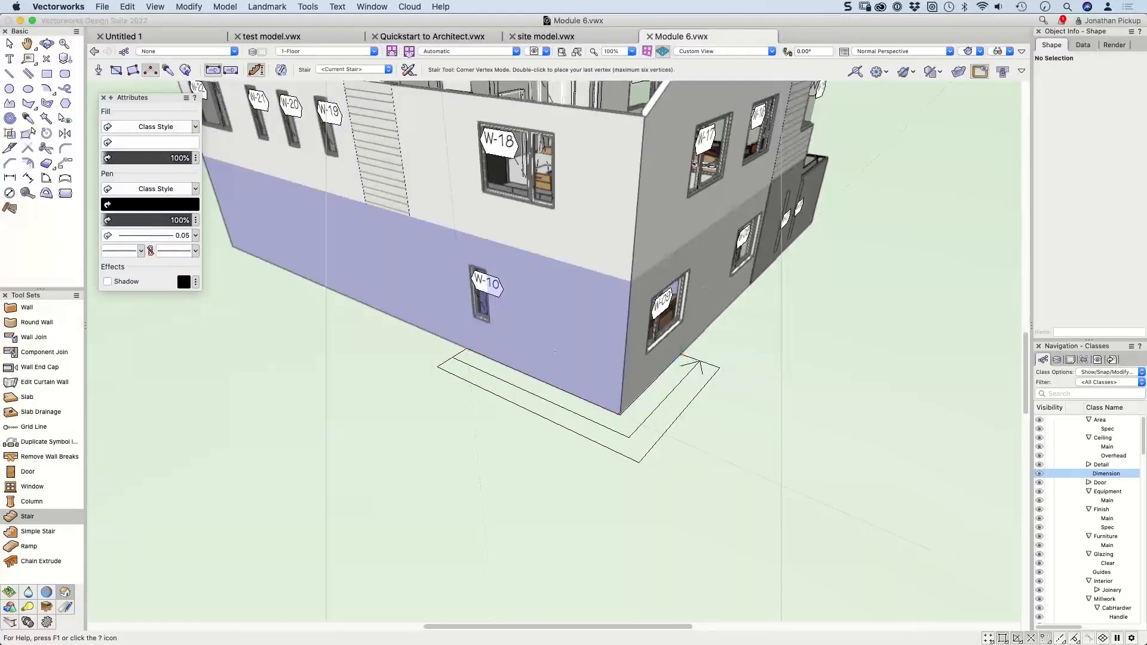
double_click(683, 329)
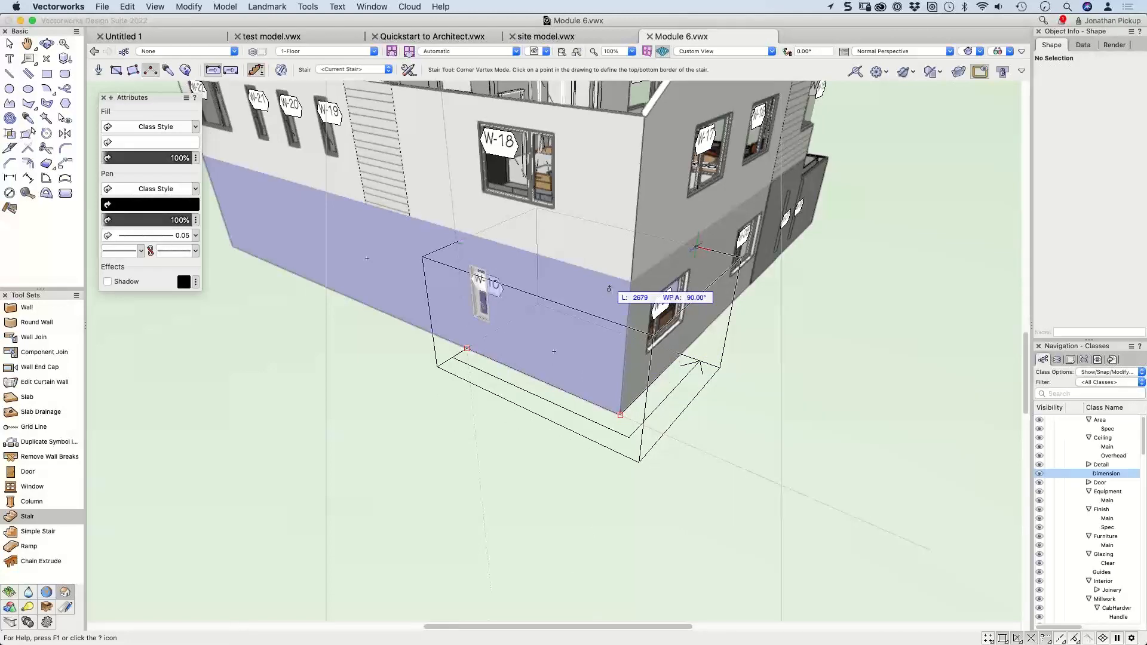
click(608, 288)
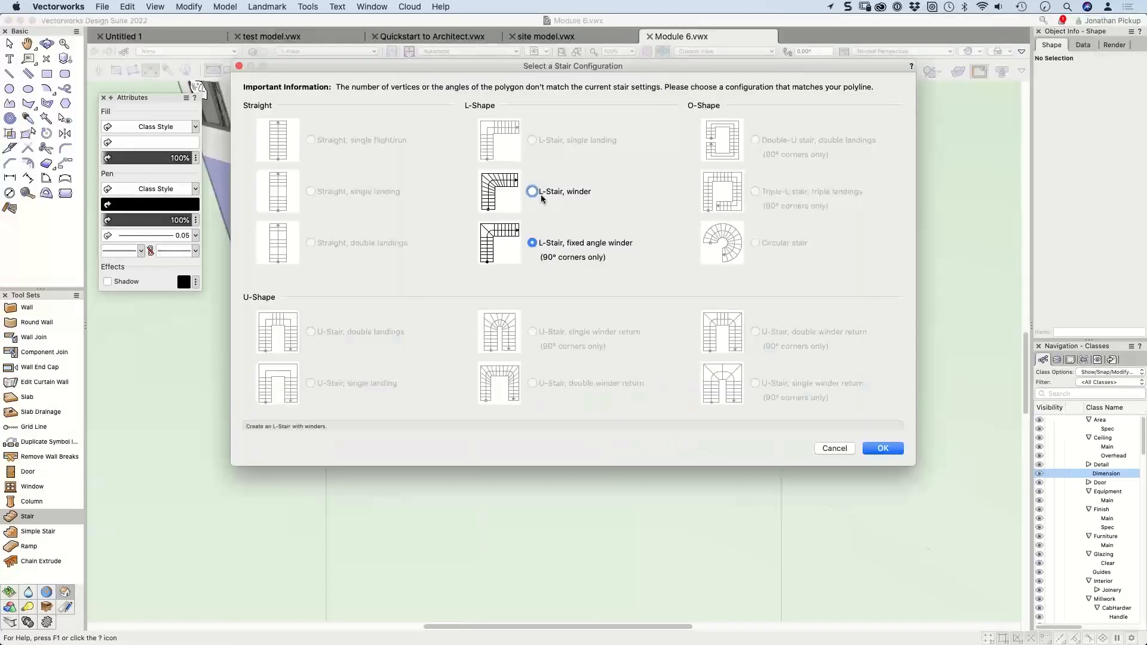
click(883, 448)
key(shift+c)
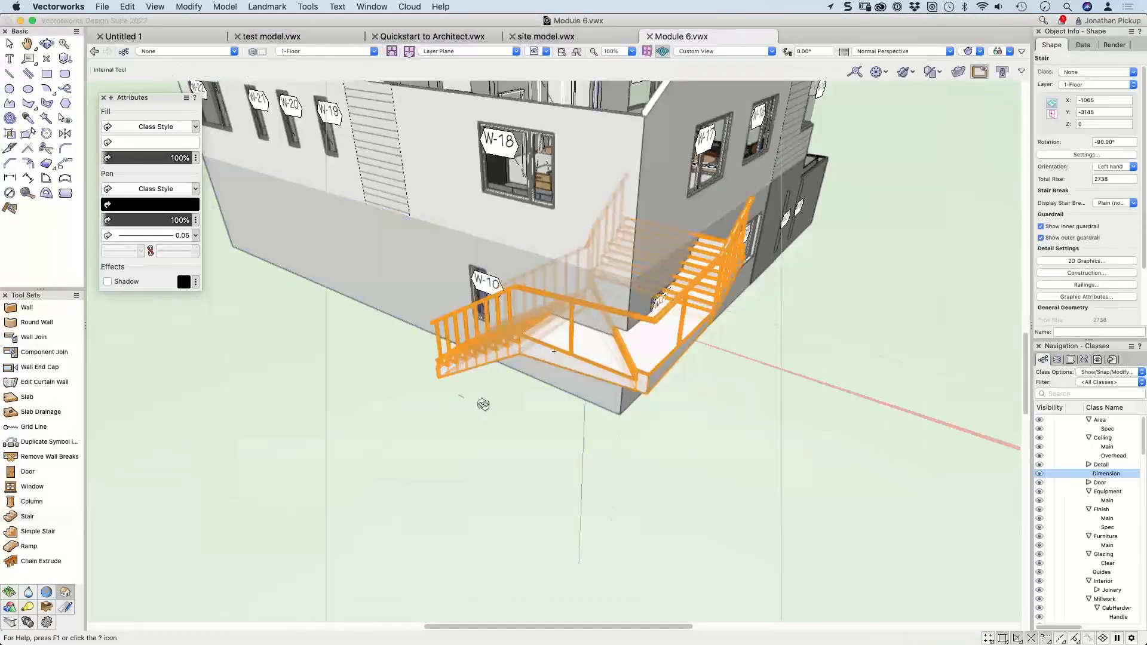
drag(492, 407, 765, 469)
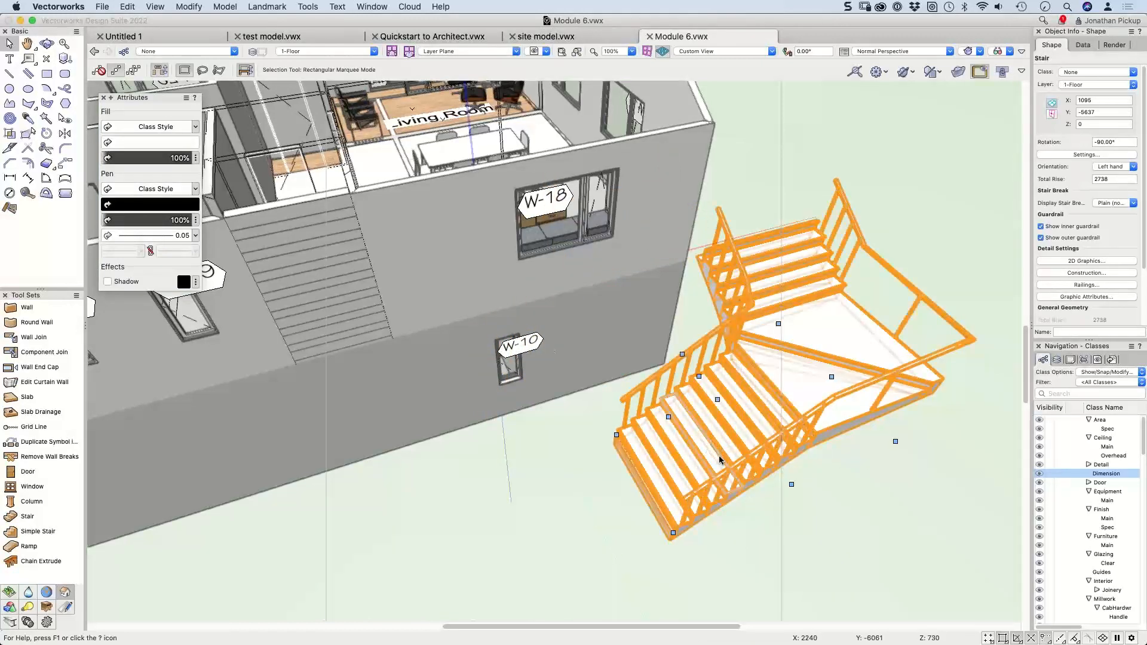
Step: Reshape the winder stair while keeping locked values, moving the lower flight's outer edge closer to the building and narrowing the upper flight
key(shift+r)
ctrl+middle_drag(750, 499, 745, 496)
click(663, 459)
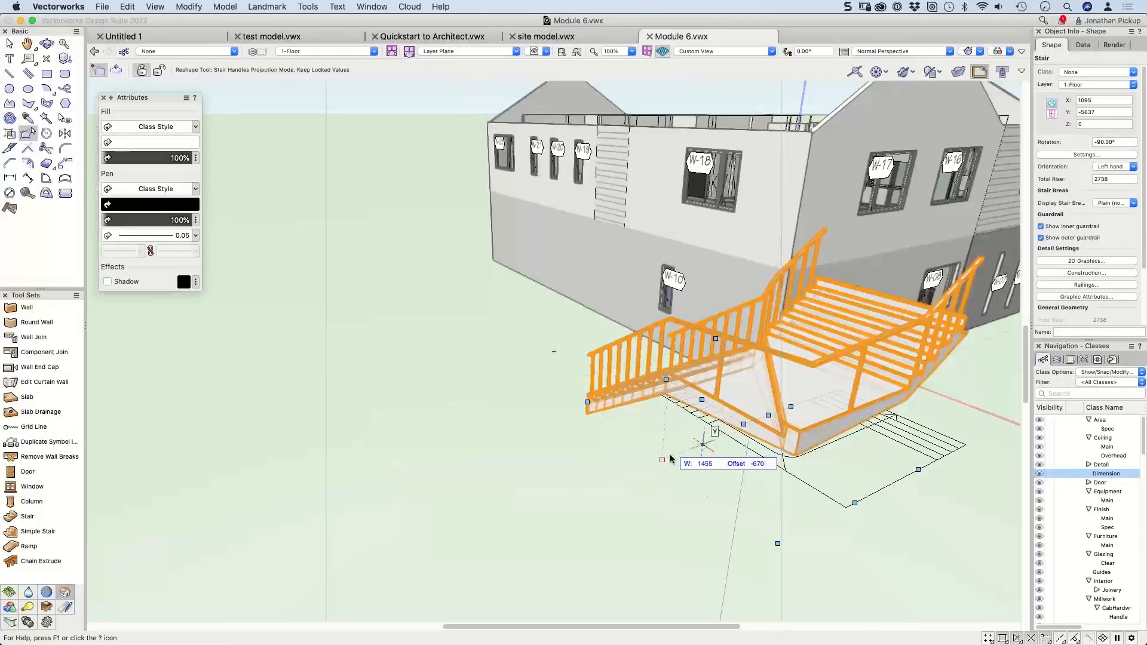
click(700, 460)
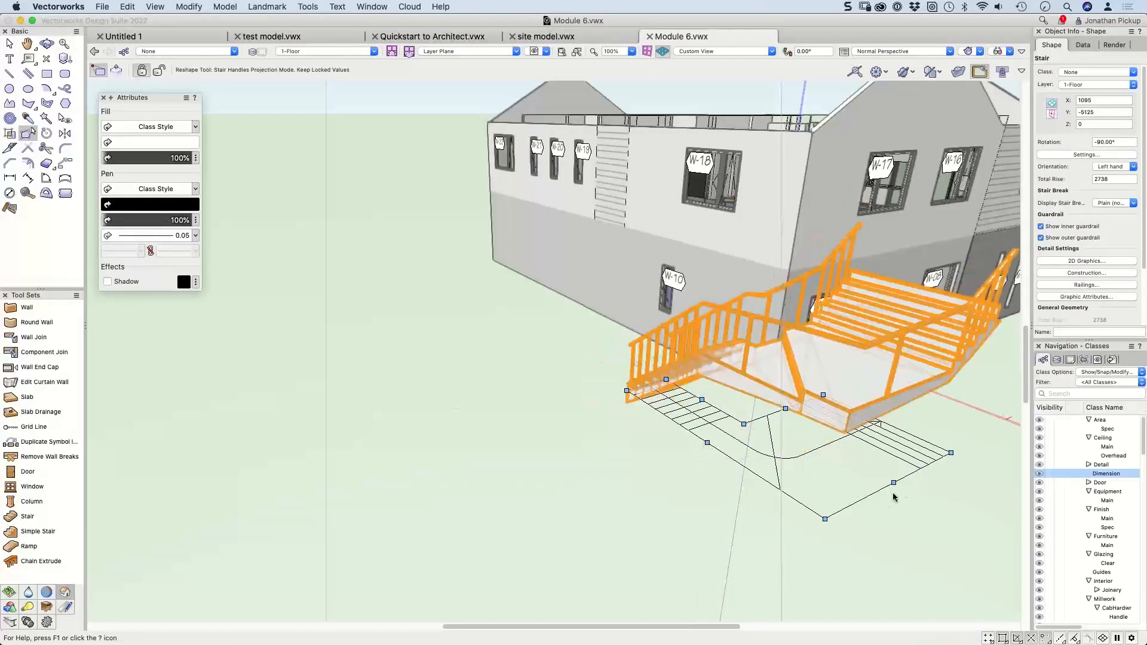
click(894, 482)
click(826, 456)
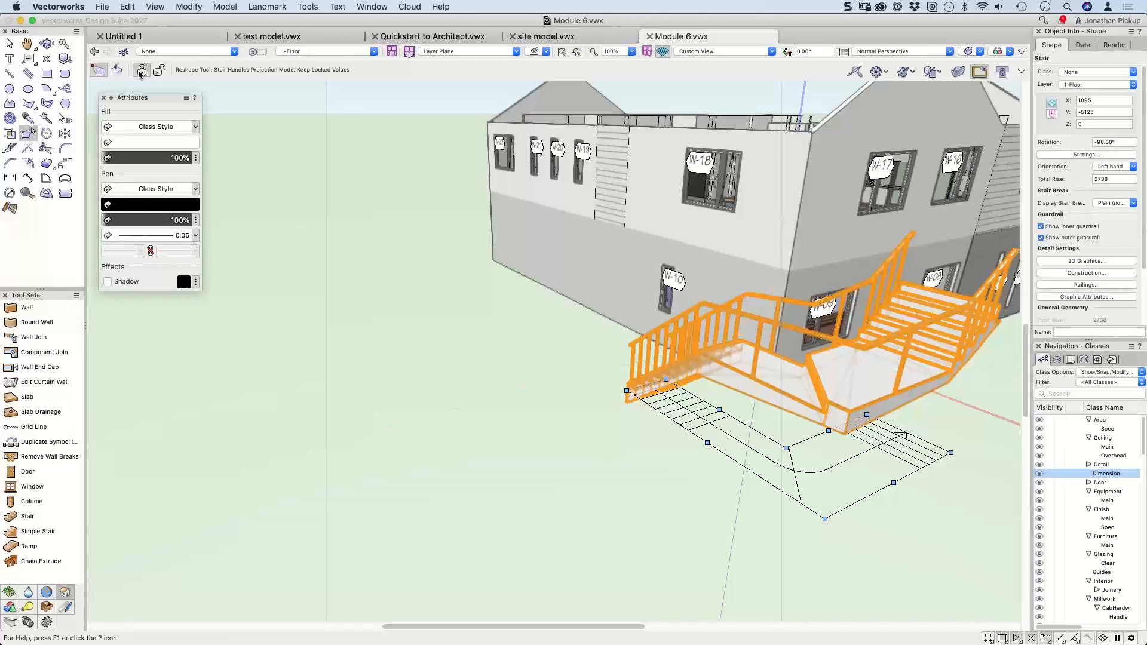
Step: Shift the lower flight's outer edge outward with snapping suspended and reposition the inner corner of the winder stair
click(707, 443)
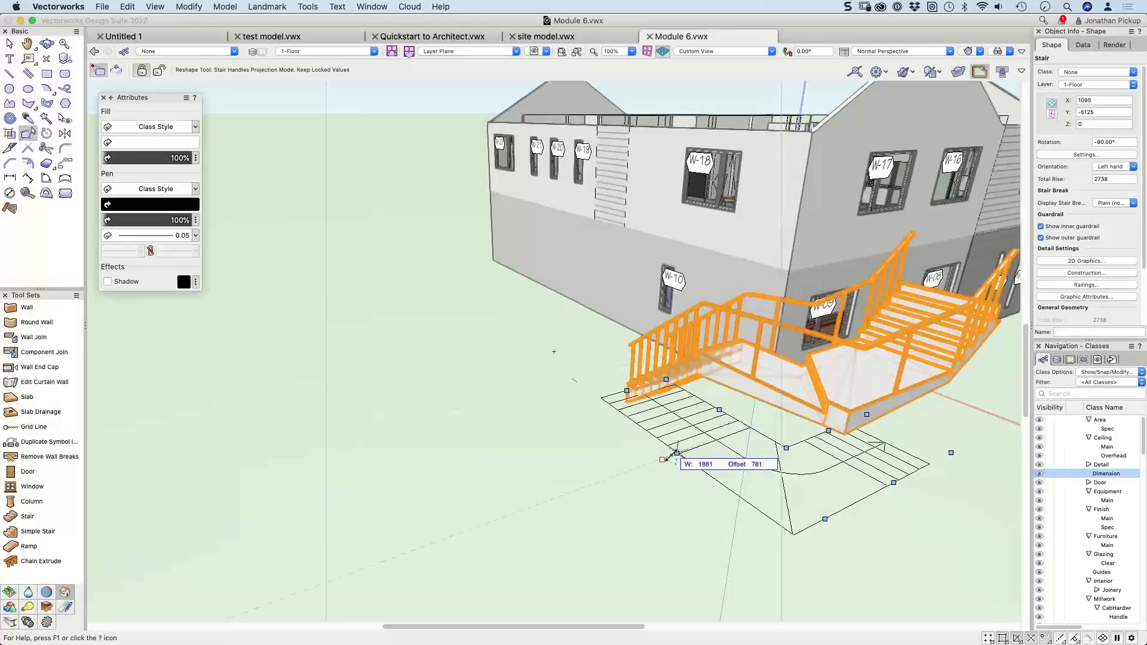
key(grave)
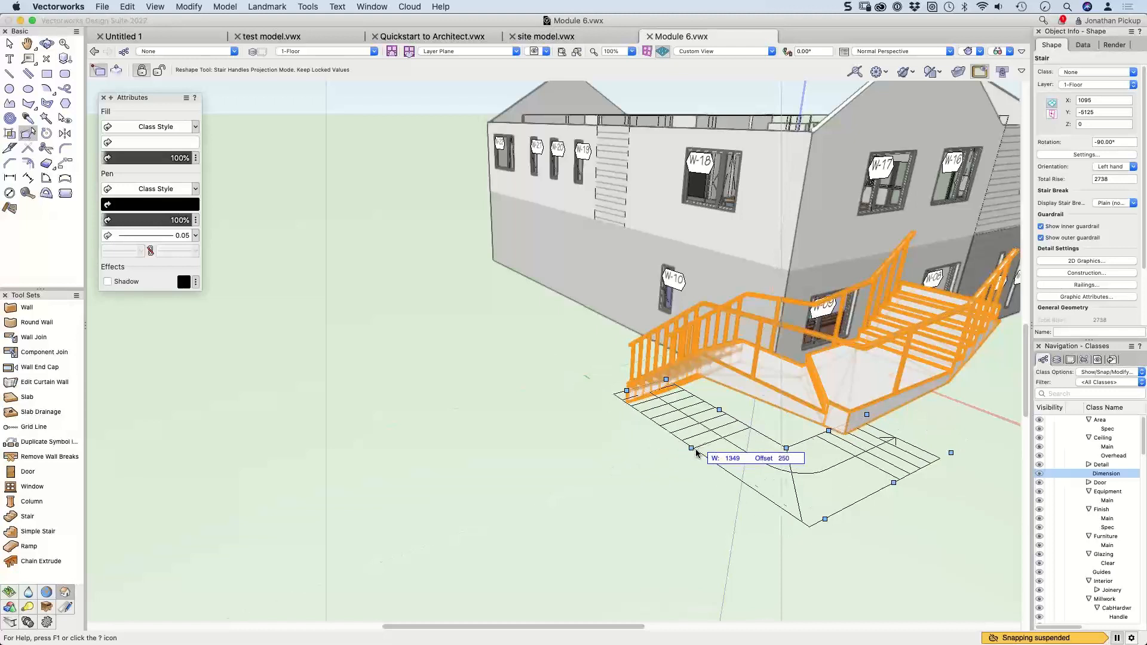
click(697, 446)
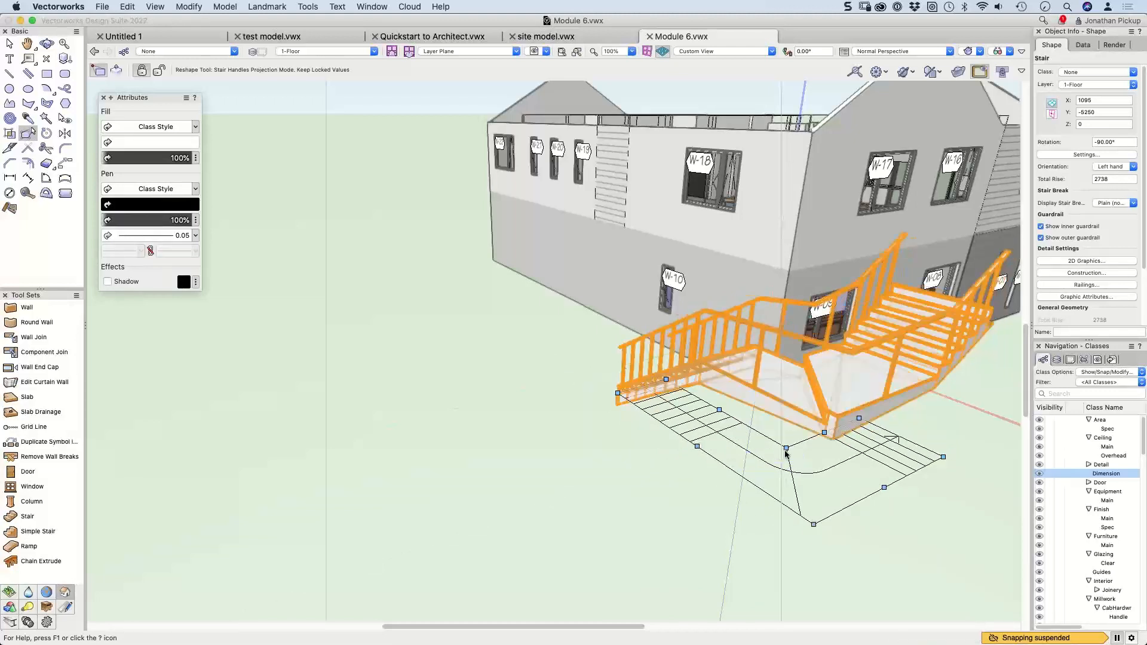
click(812, 470)
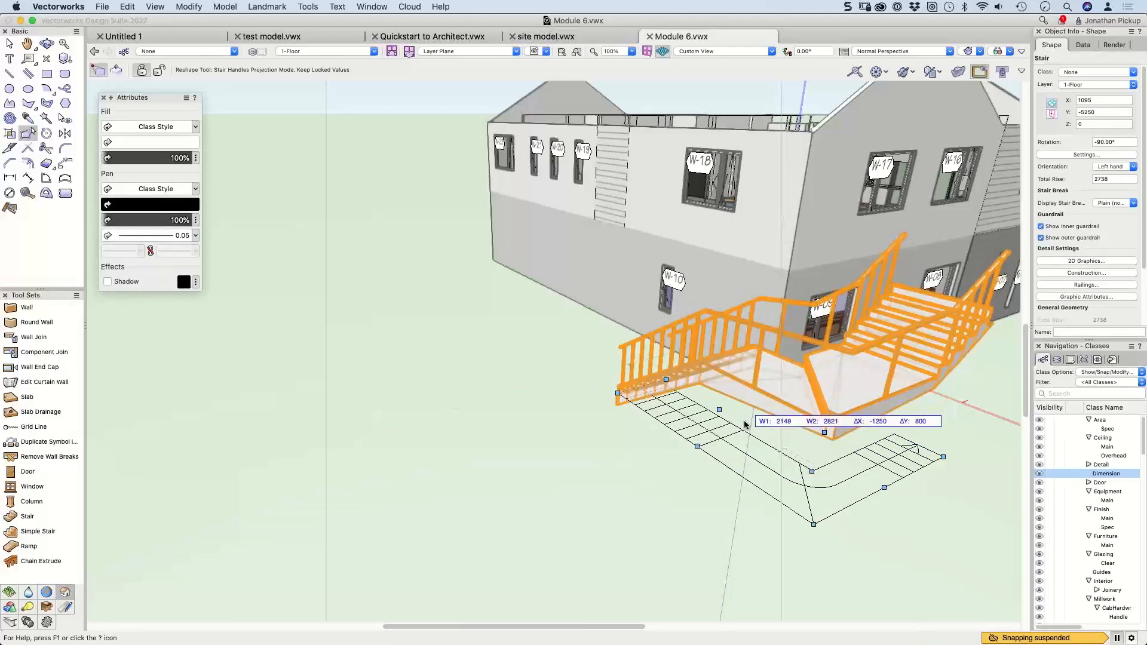
click(755, 436)
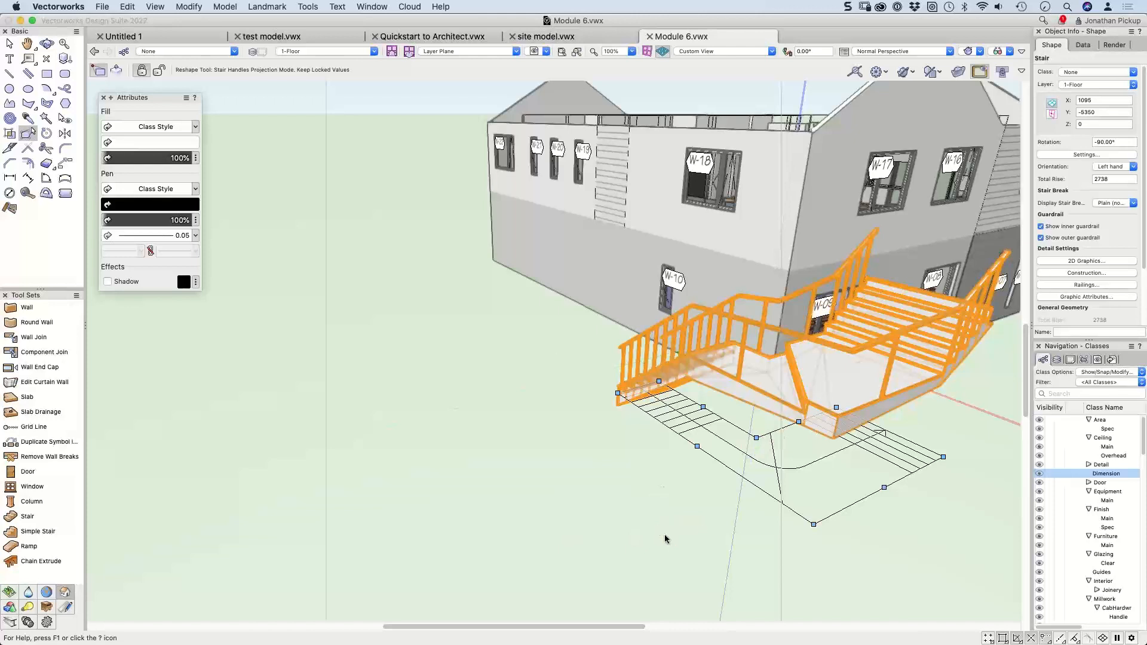
Step: Delete the winder stair at the building corner
click(668, 499)
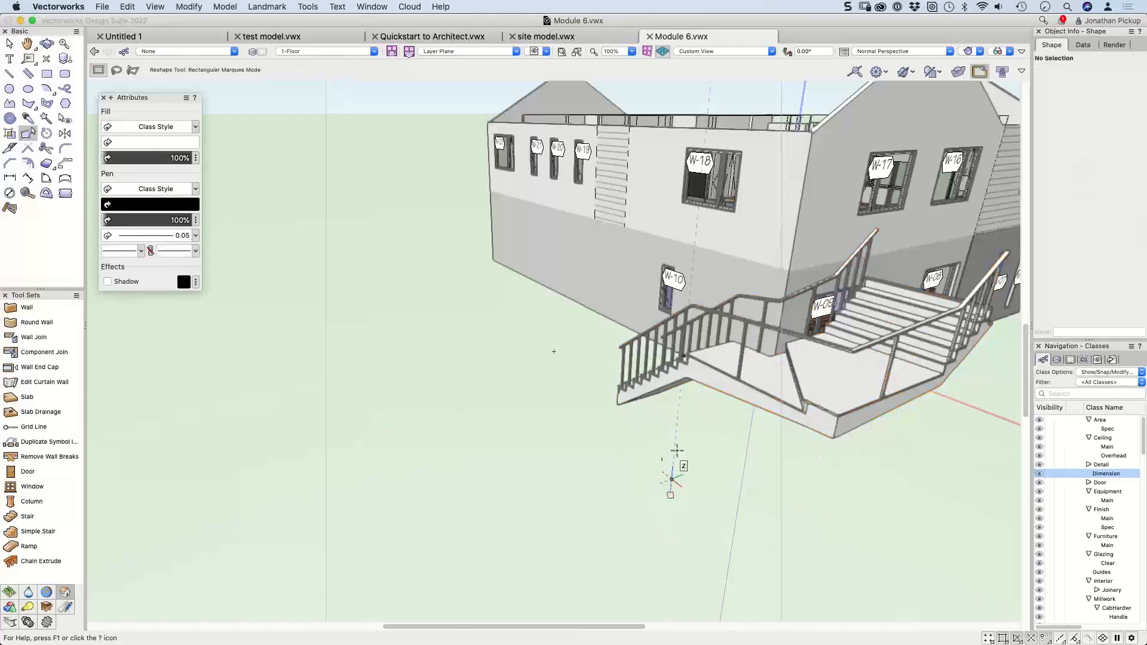
click(716, 371)
key(Delete)
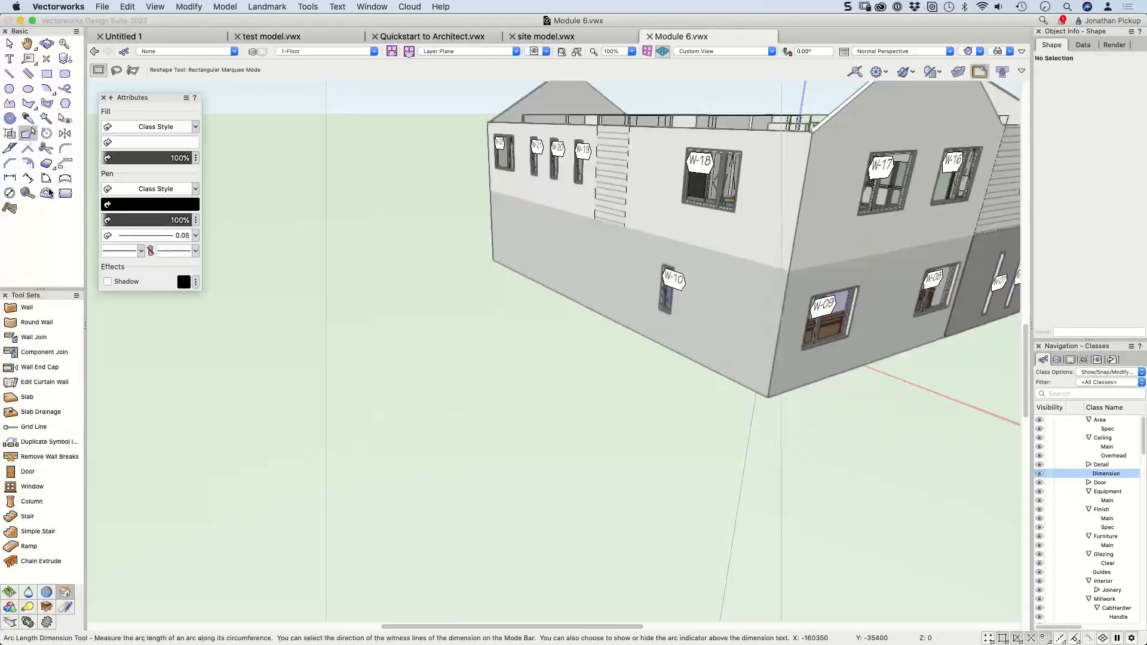
Step: Set up a new stair in Top/Plan view using the standard "L-Stair, single landing" configuration and apply its settings
key(super+5)
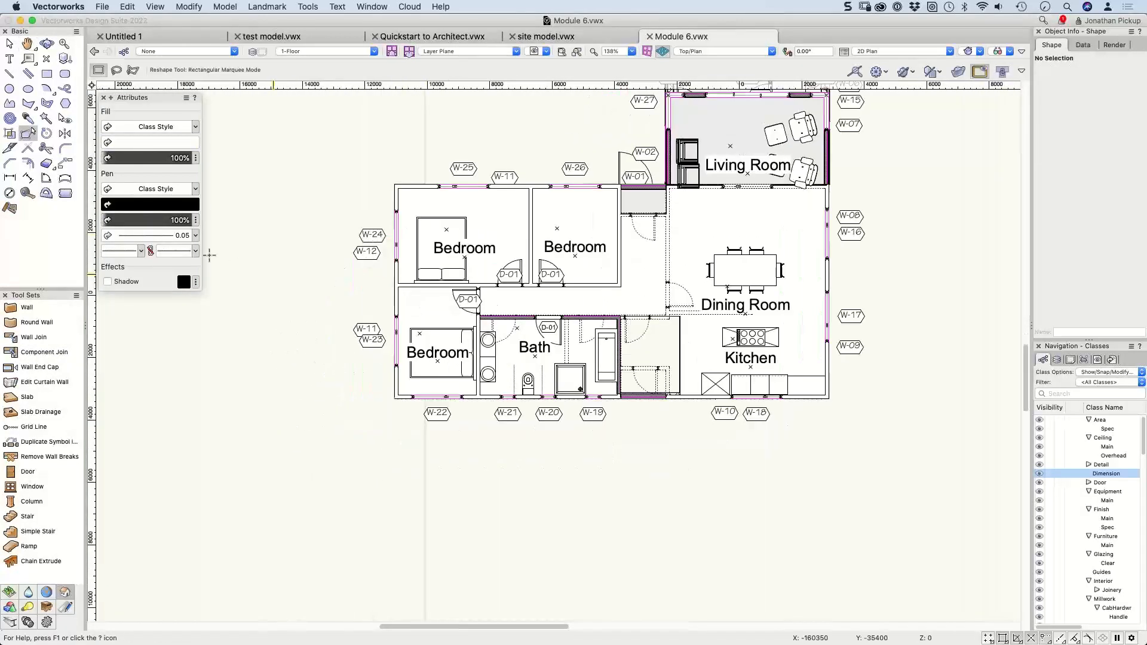
click(28, 515)
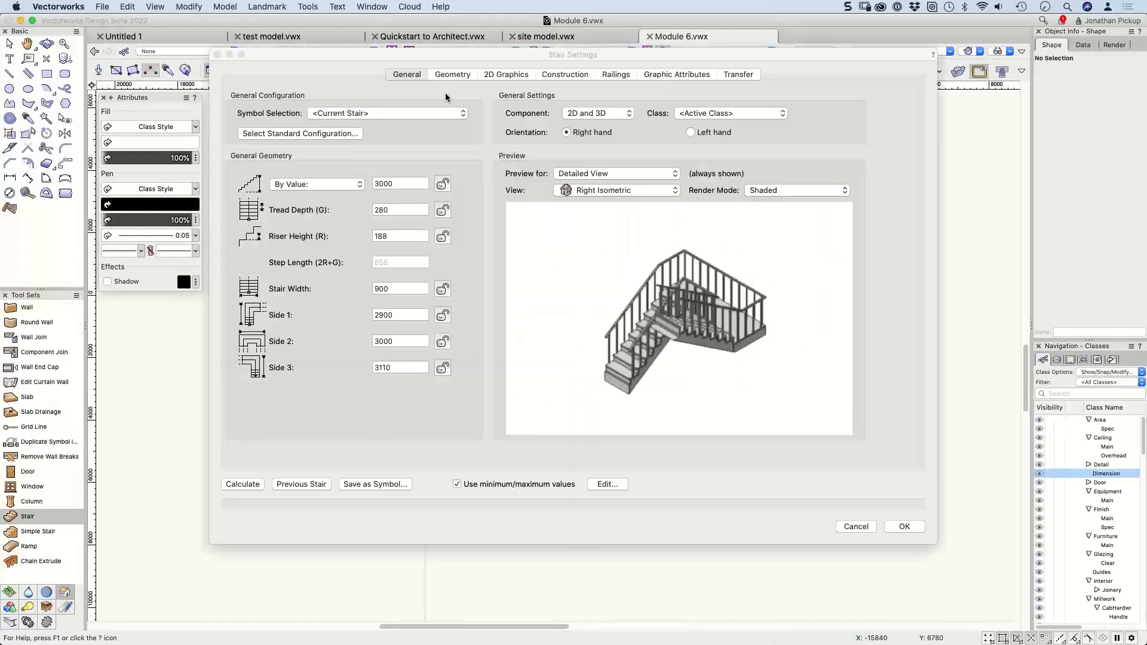
click(299, 134)
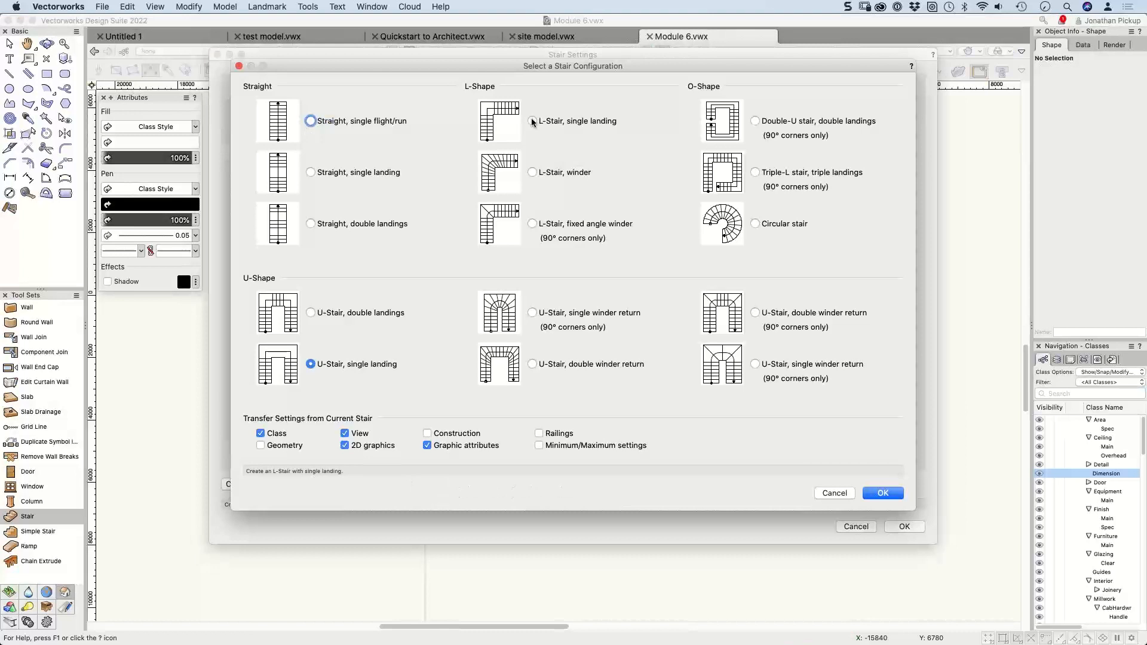
click(531, 120)
click(882, 493)
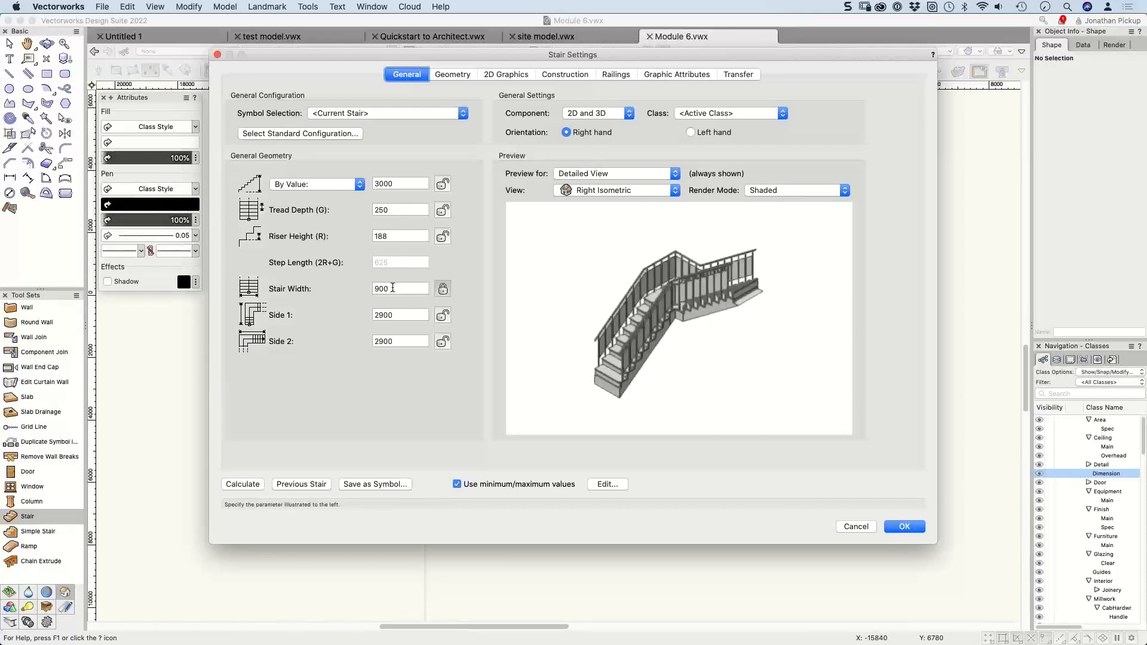
click(899, 527)
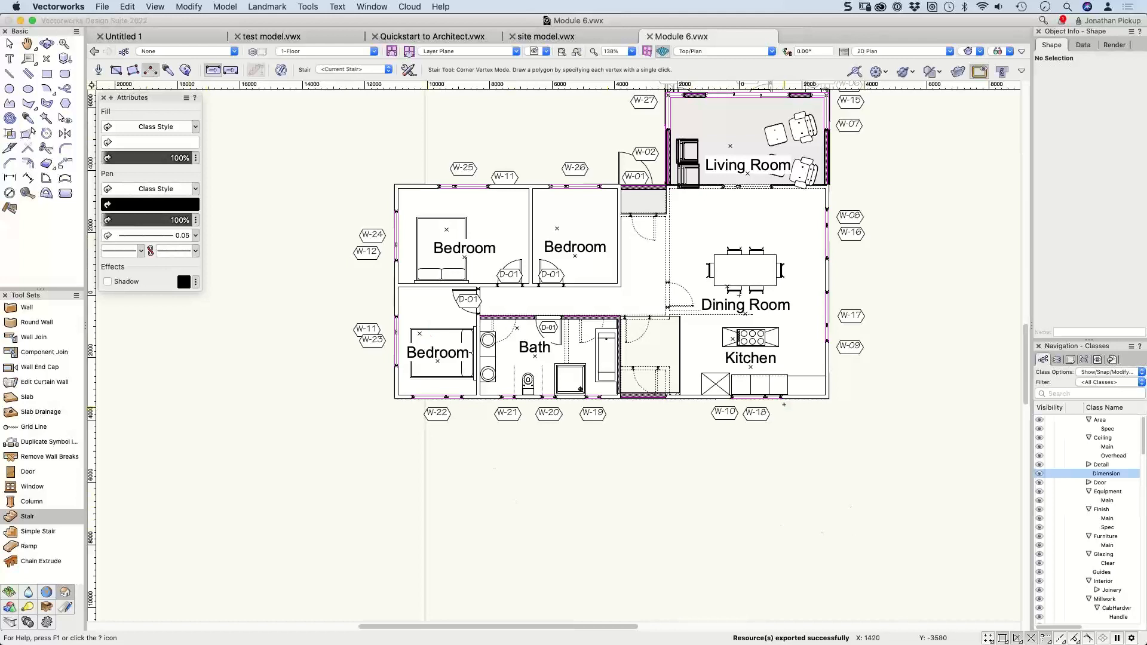
Step: Draw the L-stair by corner vertices on the plan, wrapping around the outer kitchen corner from beyond window W-10 to near window W-17
scroll(804, 410, up, 1)
scroll(804, 410, up, 3)
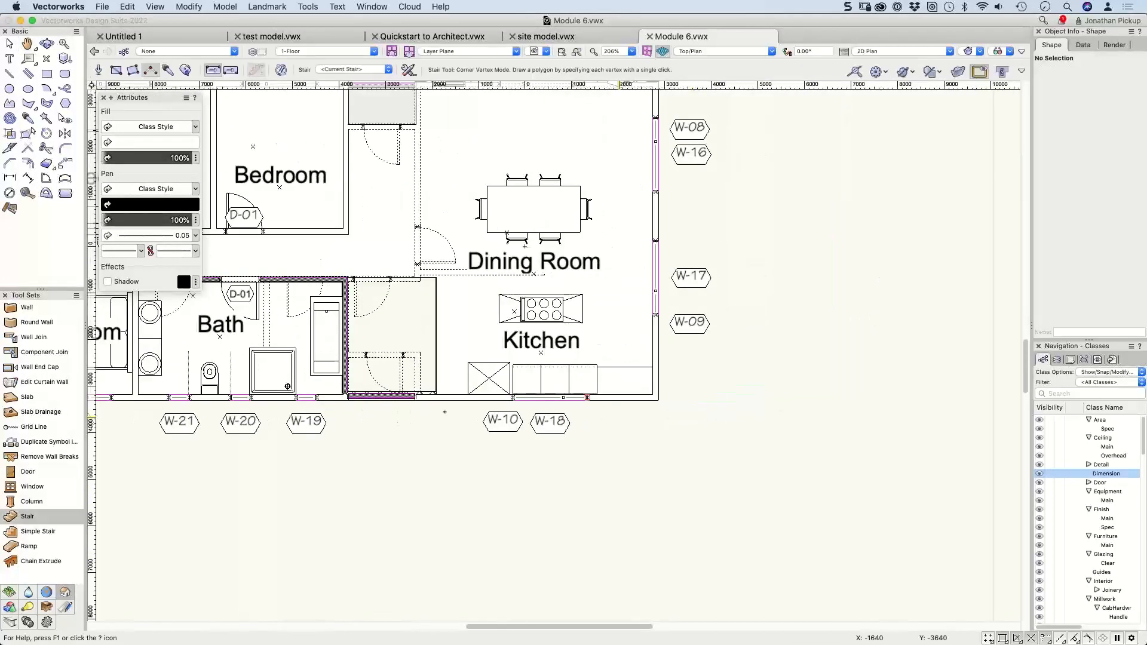
click(685, 398)
click(667, 400)
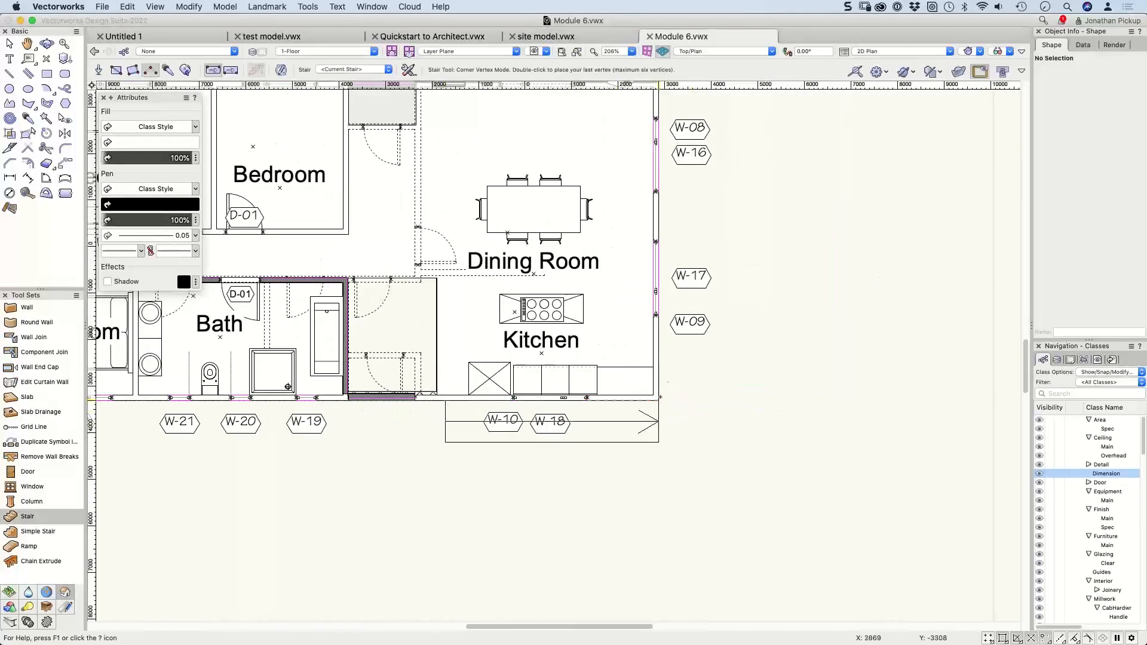
double_click(659, 288)
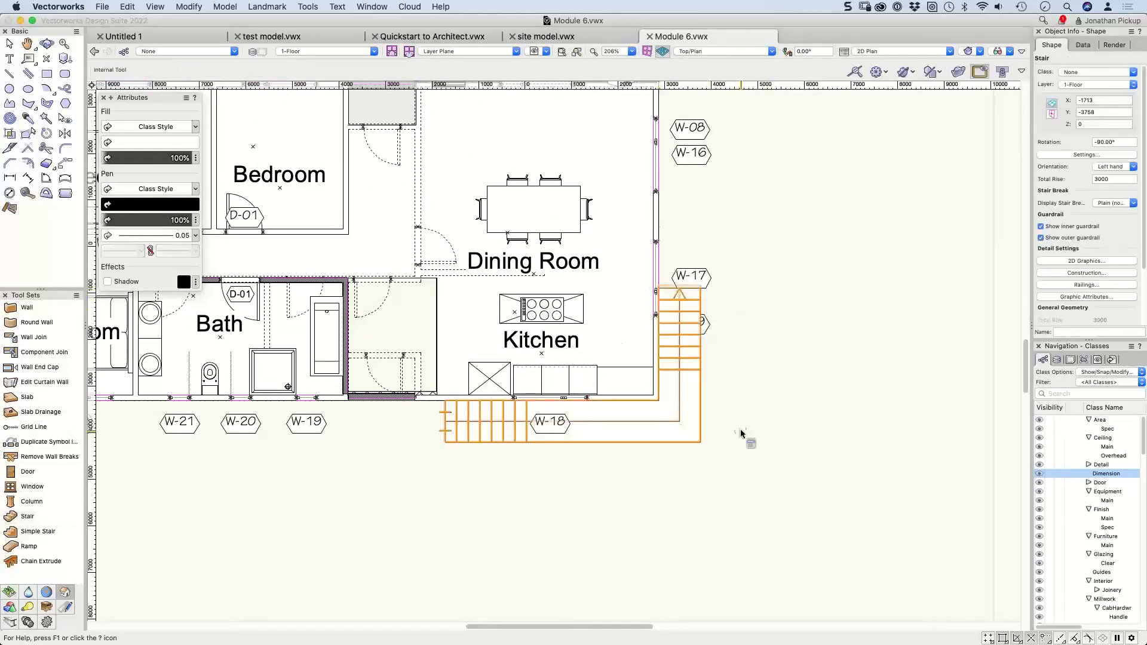
Step: Reshape the L-stair in 3D with values unlocked, shortening the side that runs past window W-10 by about 2000
key(shift+c)
mouse_move(743, 435)
mouse_down()
mouse_move(692, 418)
mouse_move(632, 173)
mouse_up()
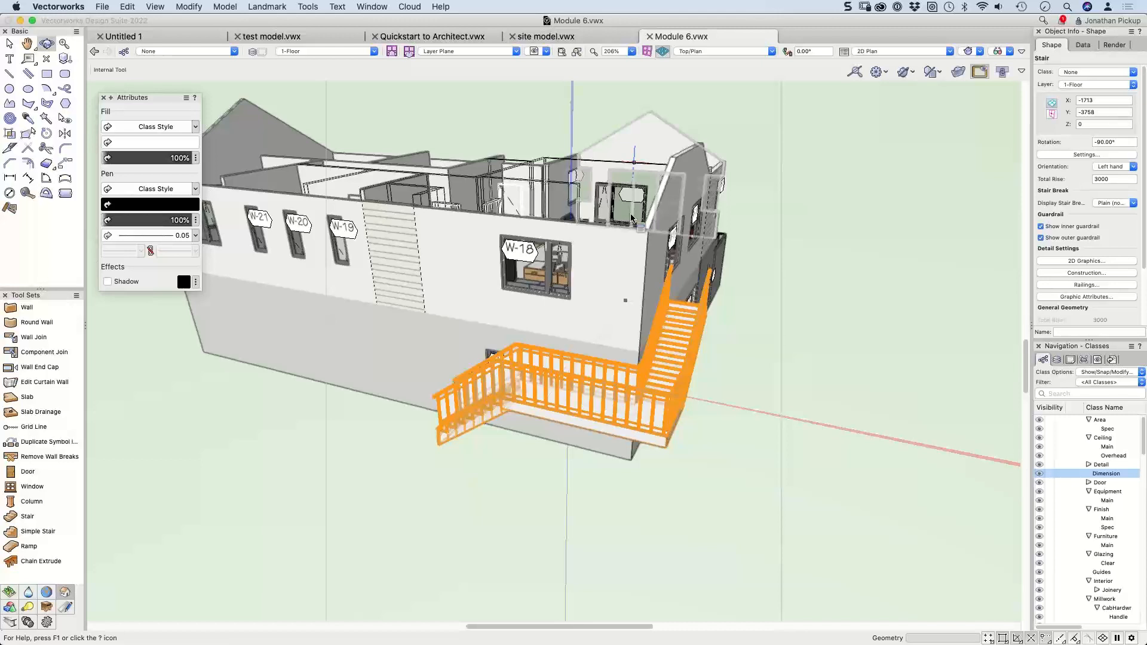
click(30, 132)
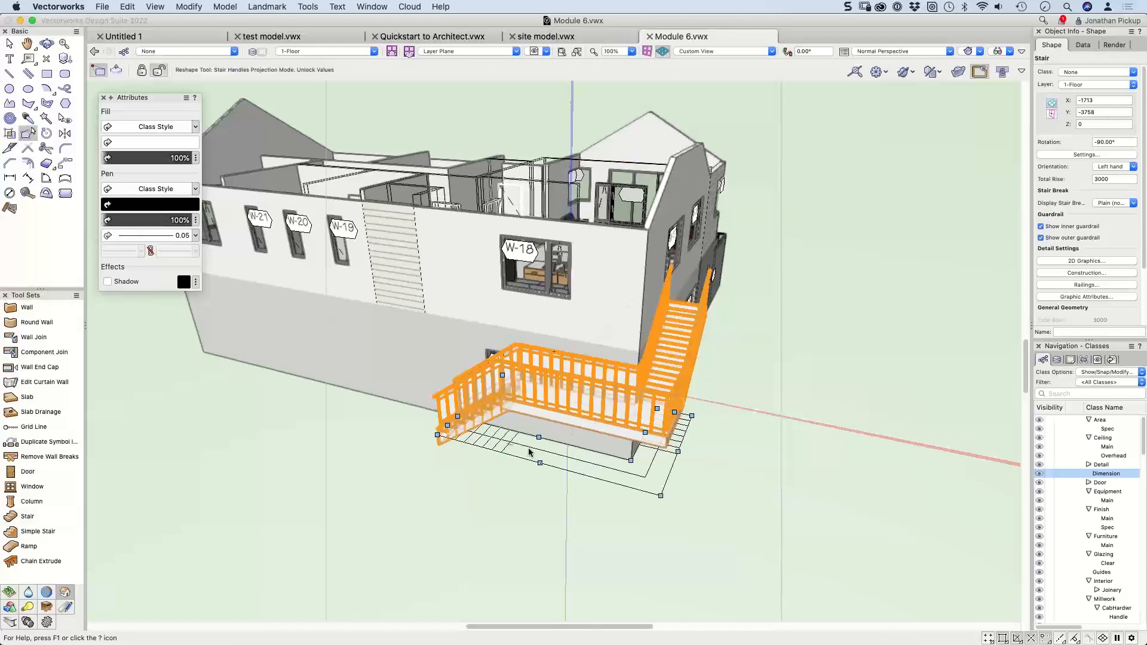
click(448, 425)
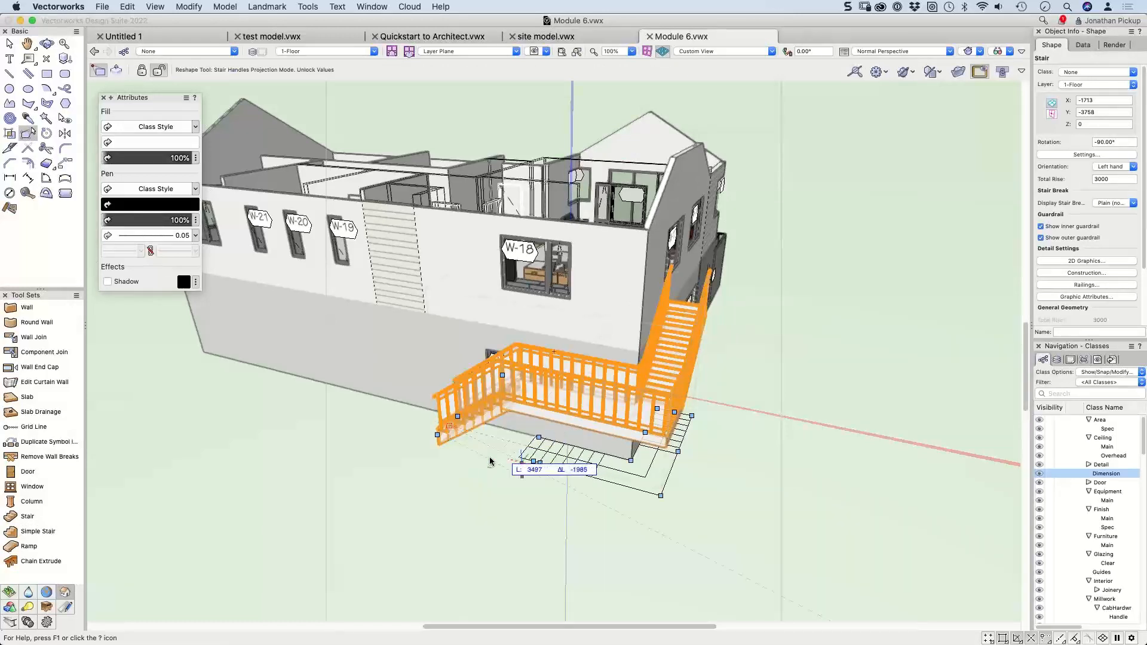
click(505, 470)
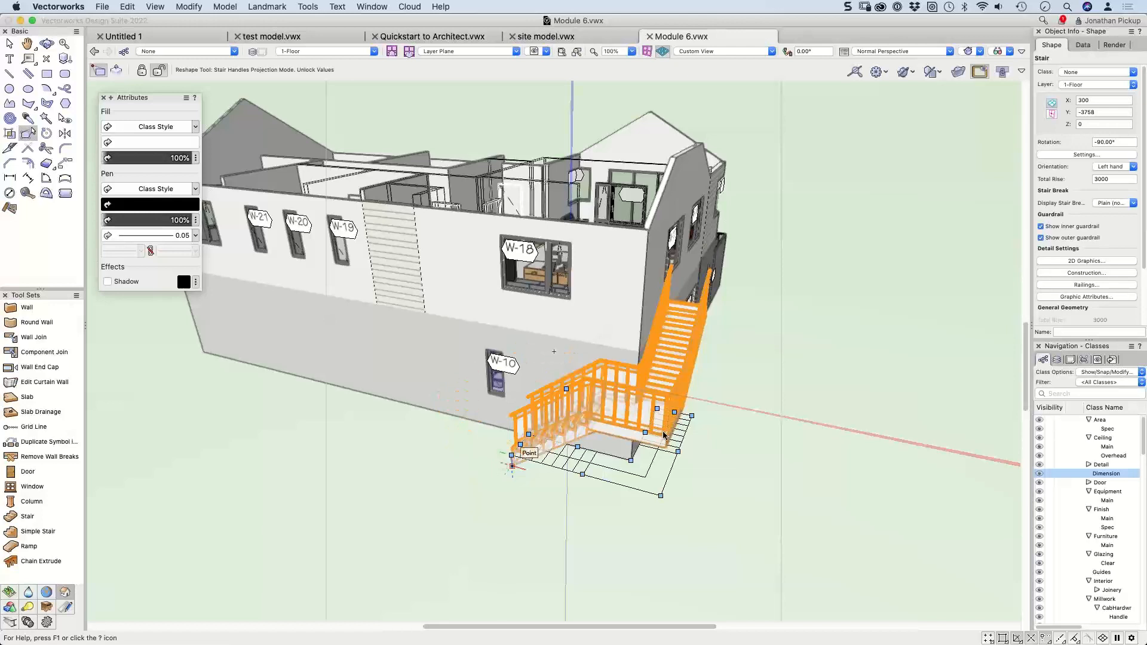
key(x)
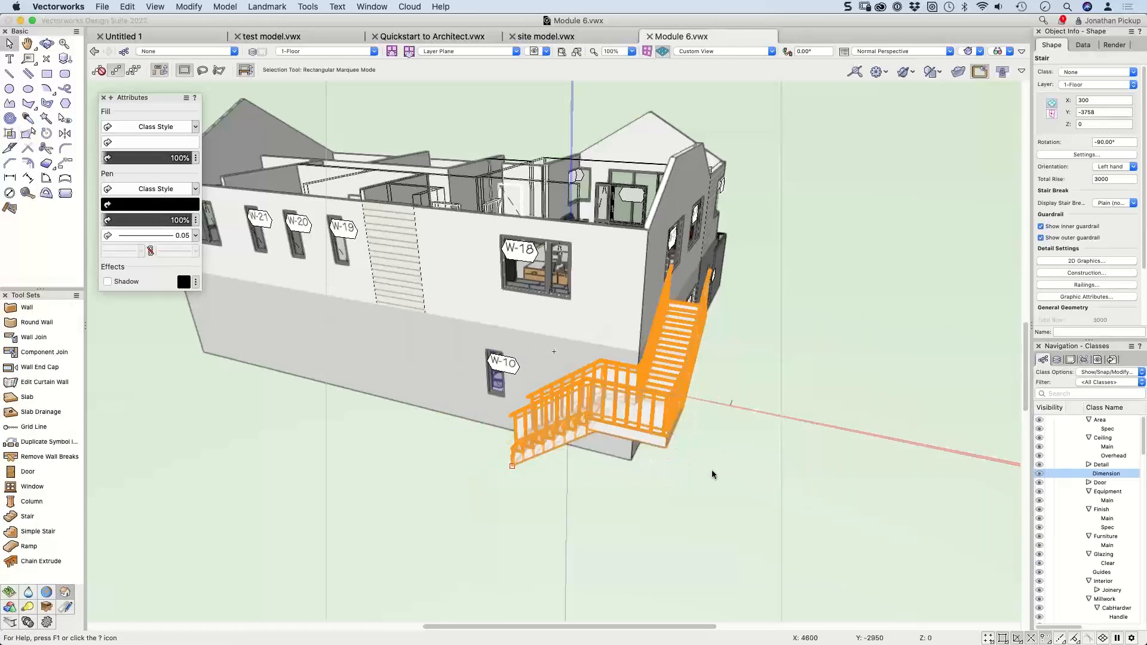
ctrl+middle_drag(596, 472, 576, 480)
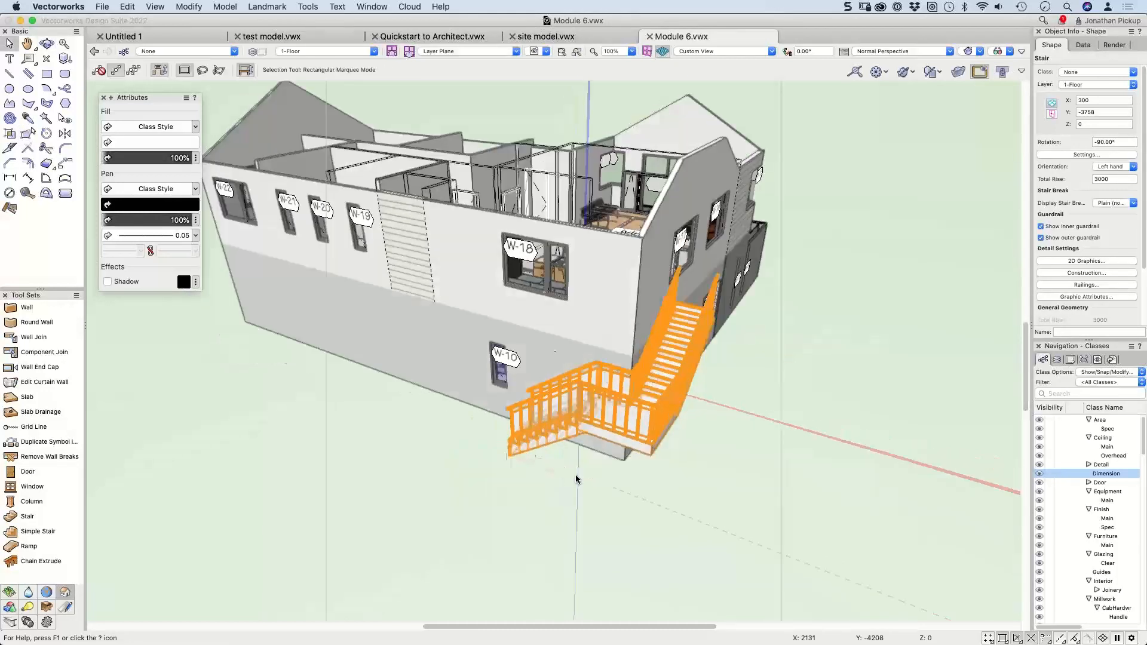
Step: Try to draw a zigzag stair with both left and right turns by corner vertices on the open ground beside the L-stair
click(26, 516)
click(653, 489)
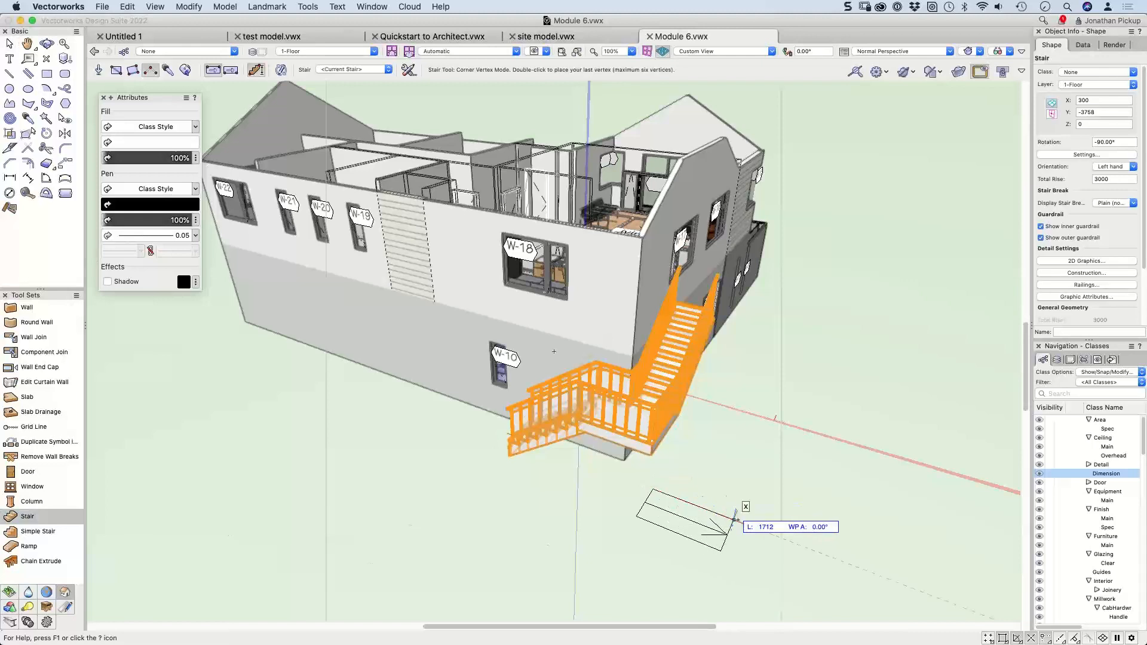
click(775, 532)
click(801, 448)
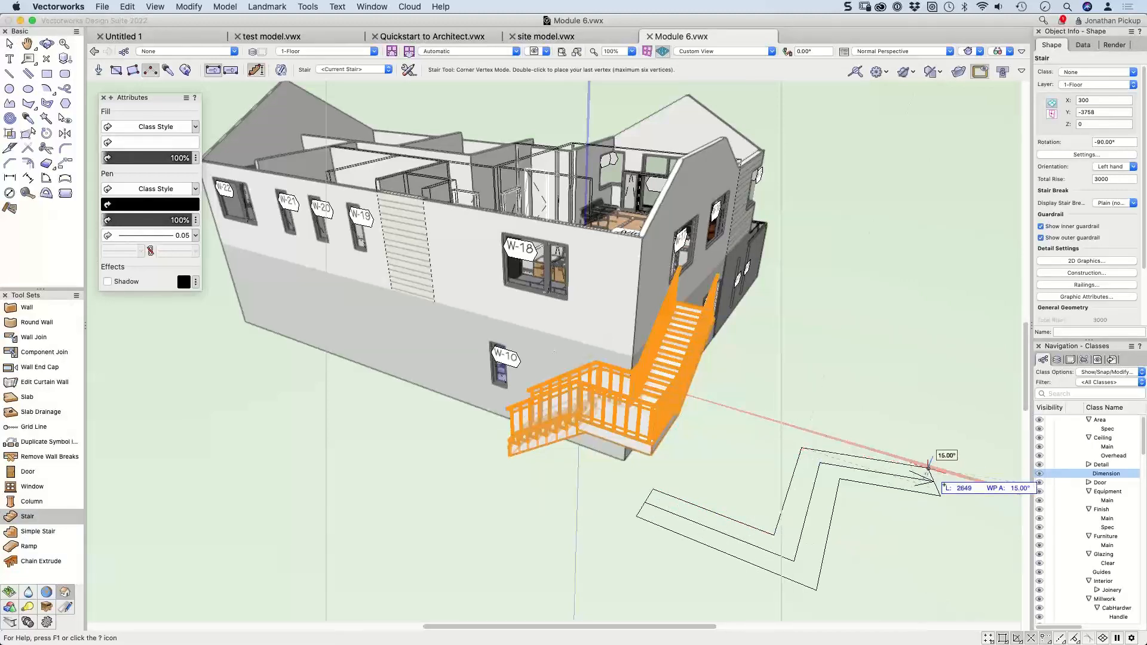
click(969, 499)
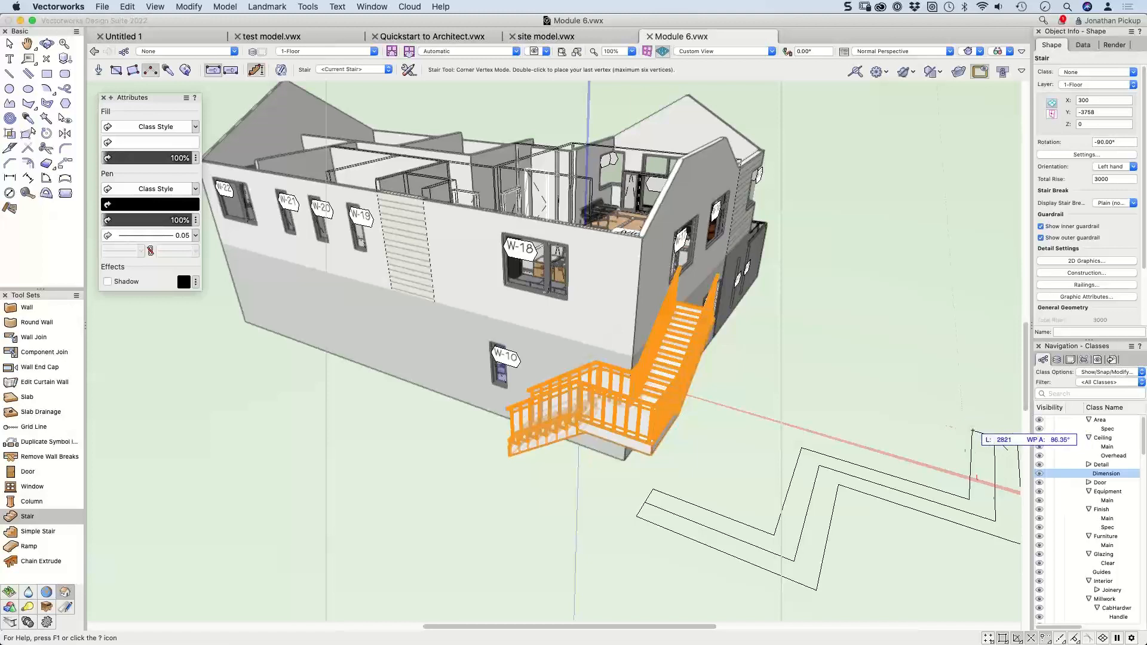
double_click(972, 430)
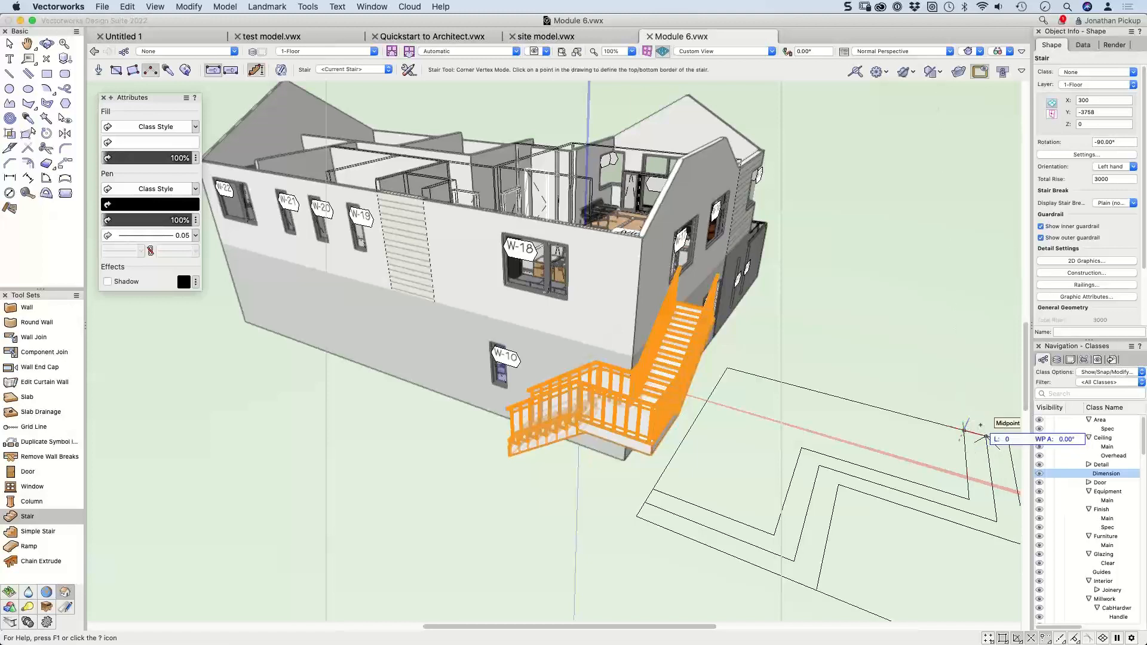
click(960, 240)
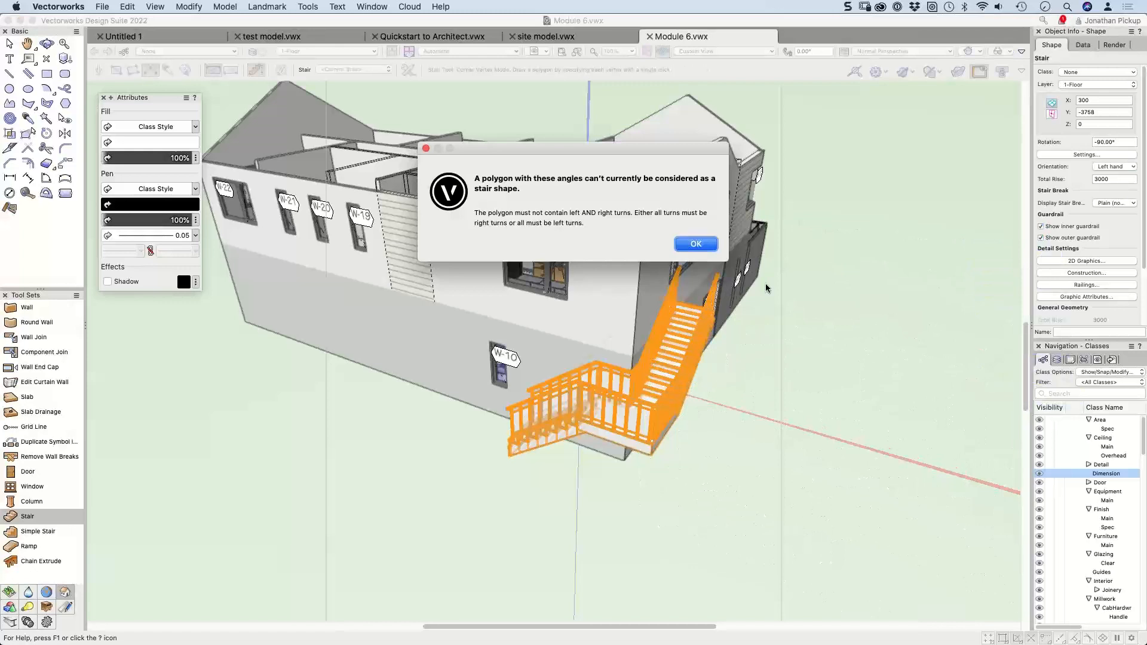
click(694, 244)
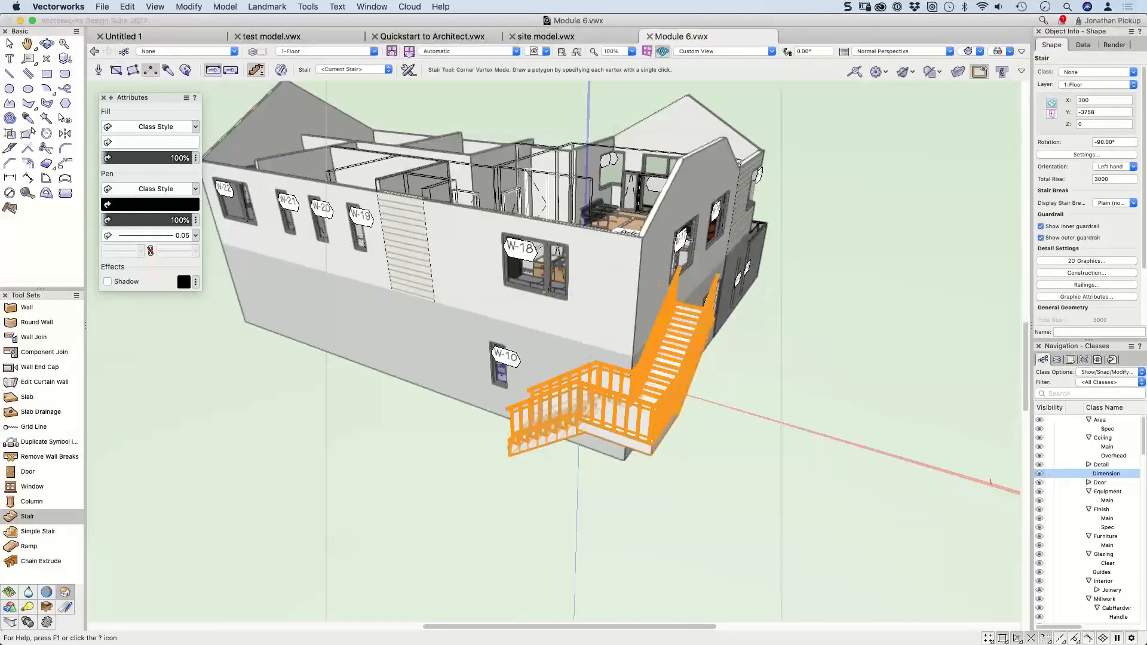
key(x)
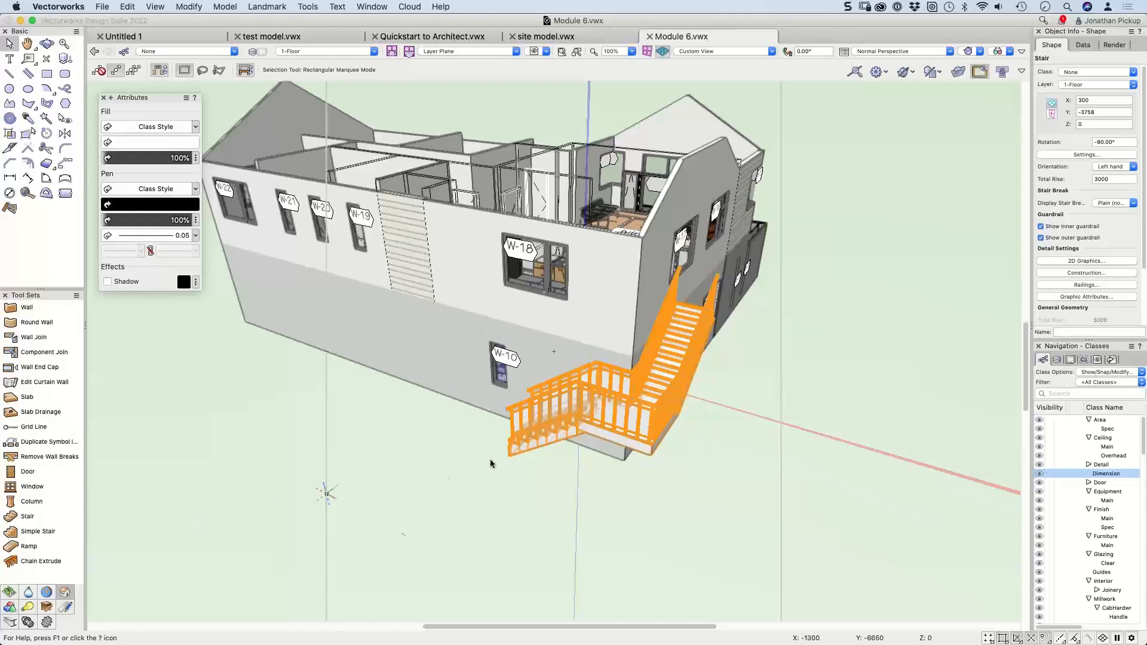
Step: Delete the L-stair wrapped around the building corner
key(Delete)
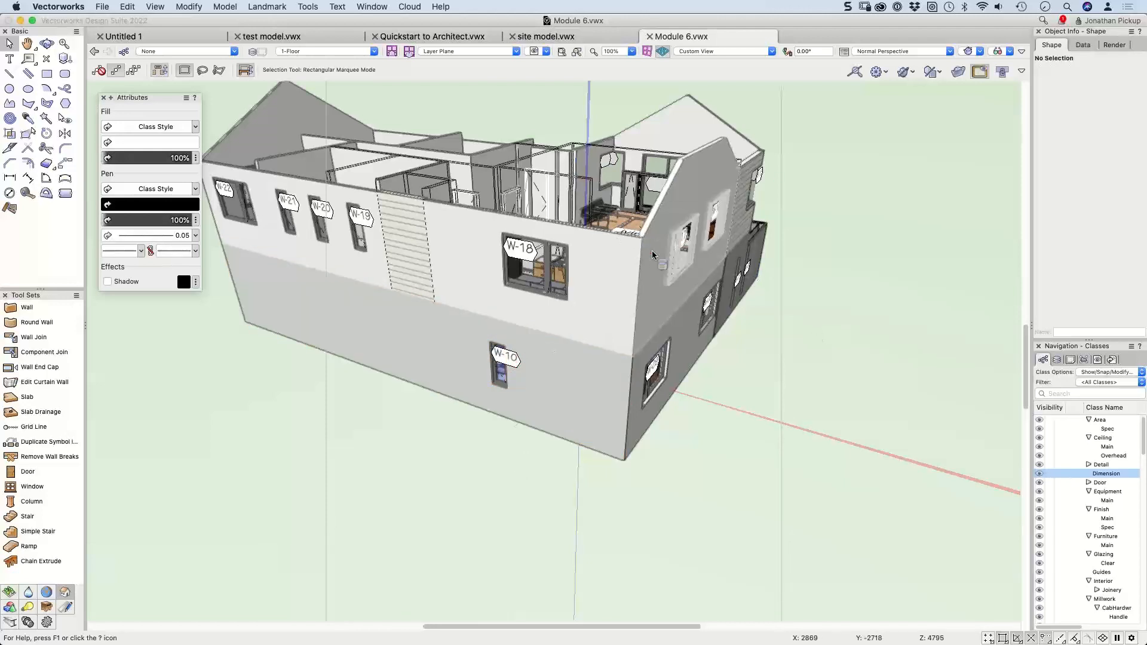
shift+middle_drag(653, 255, 580, 254)
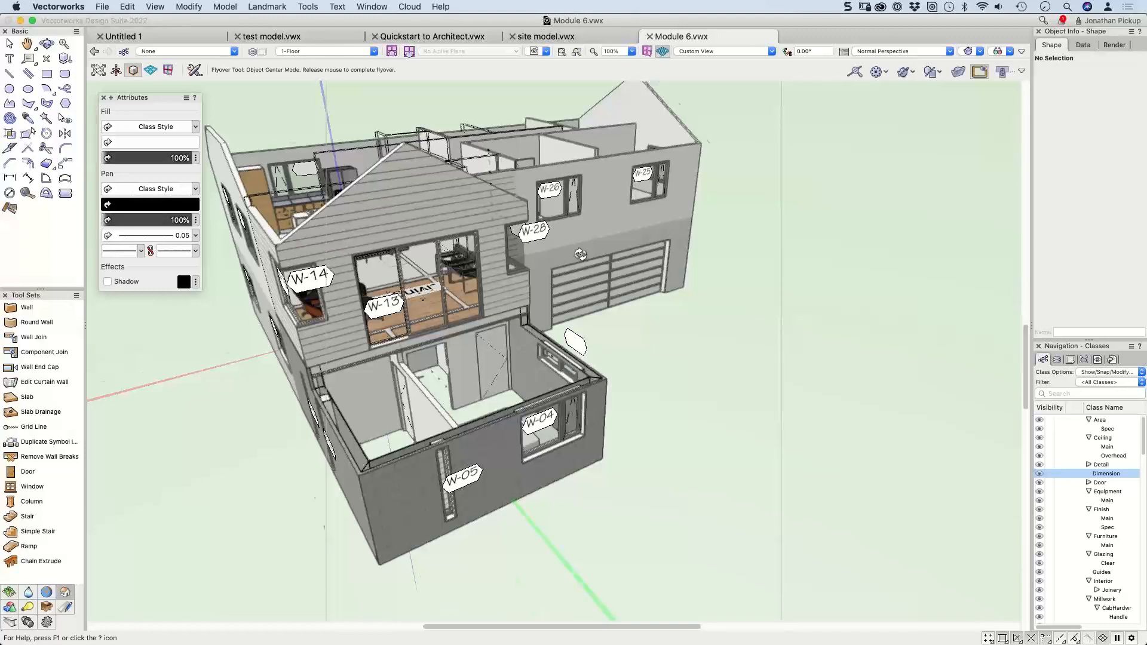
drag(580, 254, 582, 256)
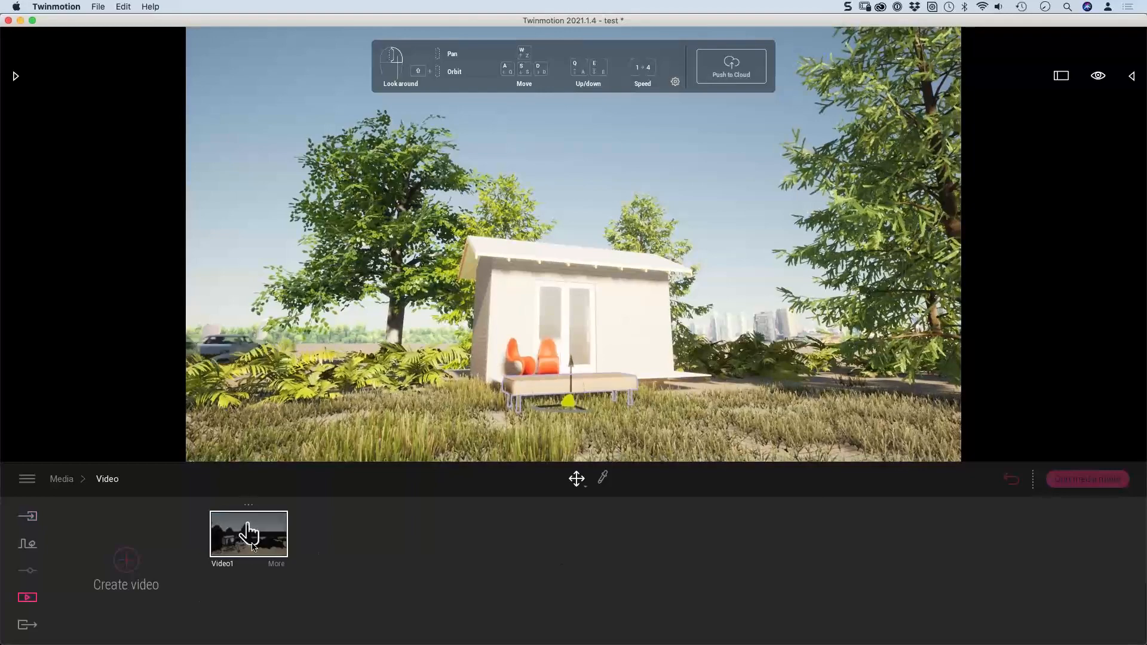
Step: Switch to Twinmotion and open the Video1 clip for viewing
double_click(249, 533)
click(671, 479)
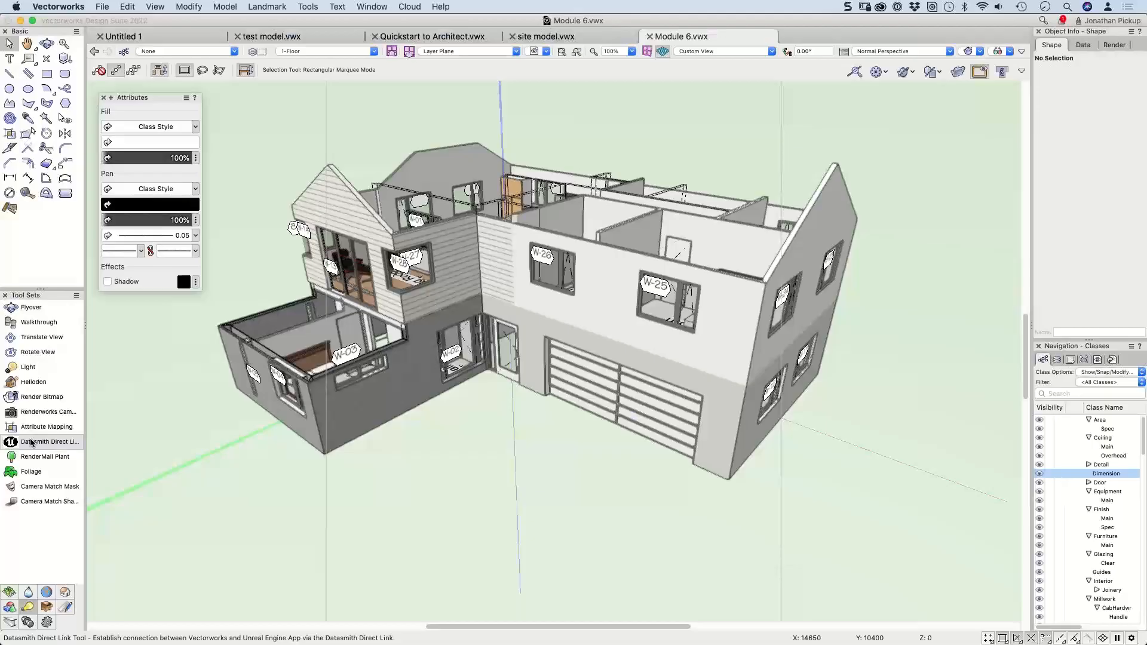
Step: Synchronize the model through the Datasmith Direct Link and view the house without its roof in Twinmotion
click(99, 70)
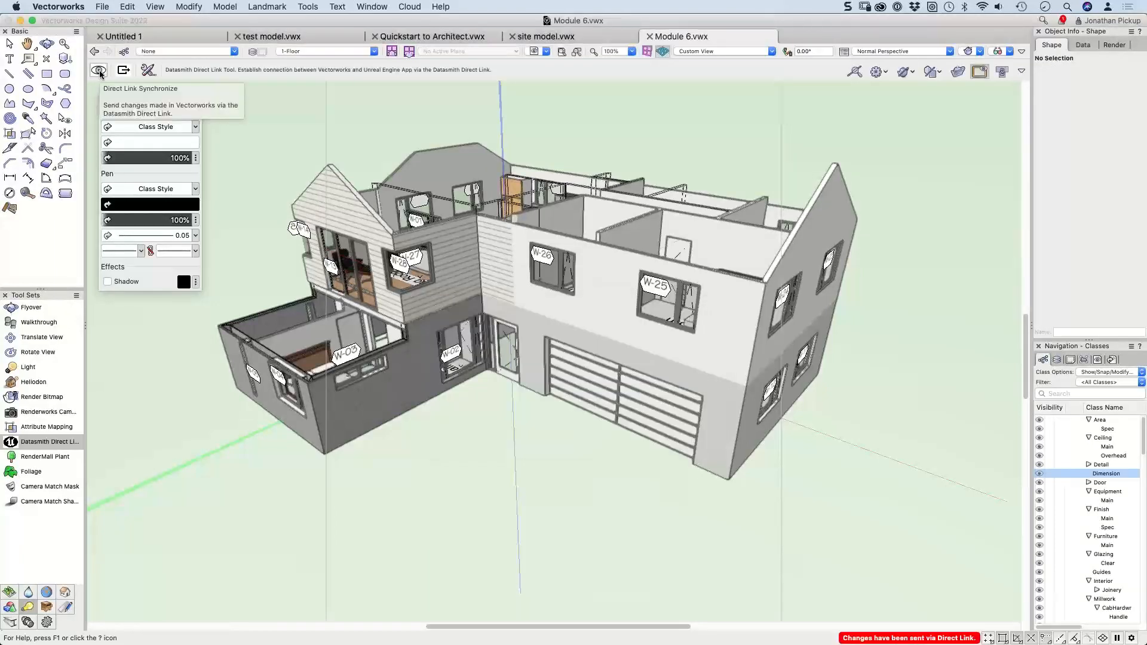
key(super+Tab)
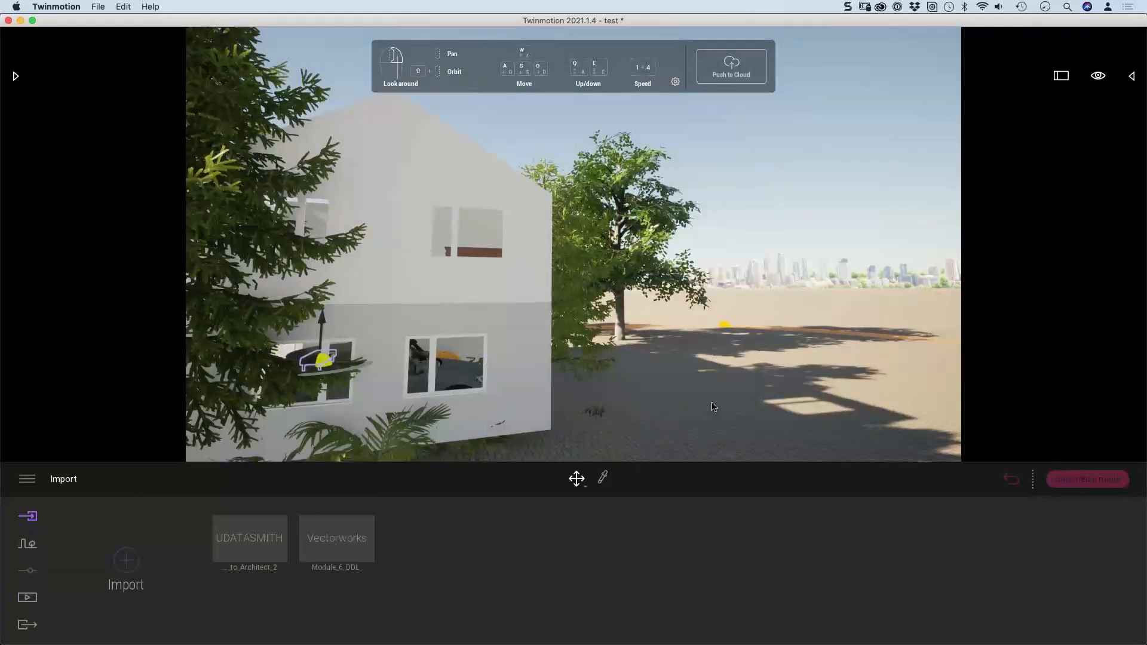
scroll(678, 328, down, 10)
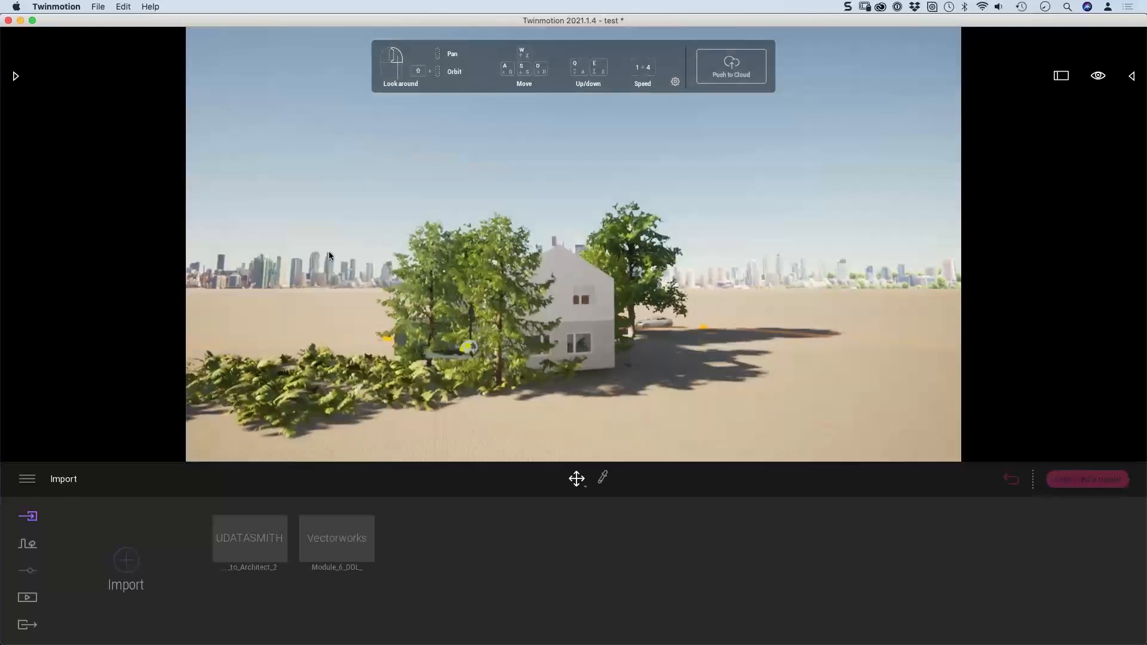
shift+middle_drag(328, 251, 329, 255)
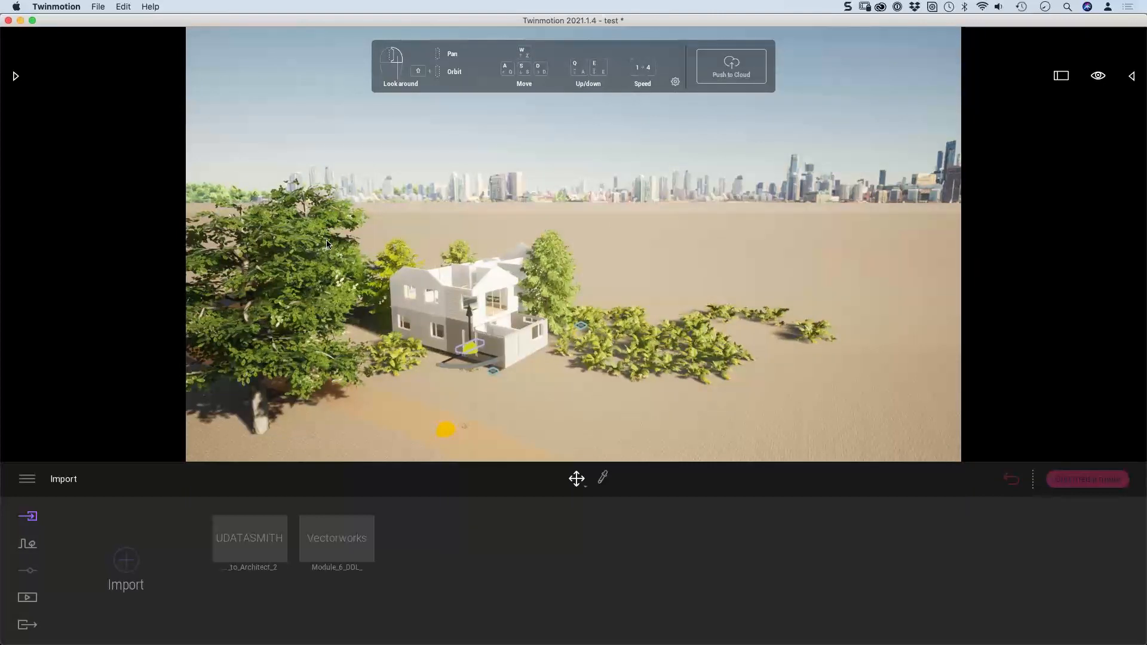
scroll(327, 245, up, 2)
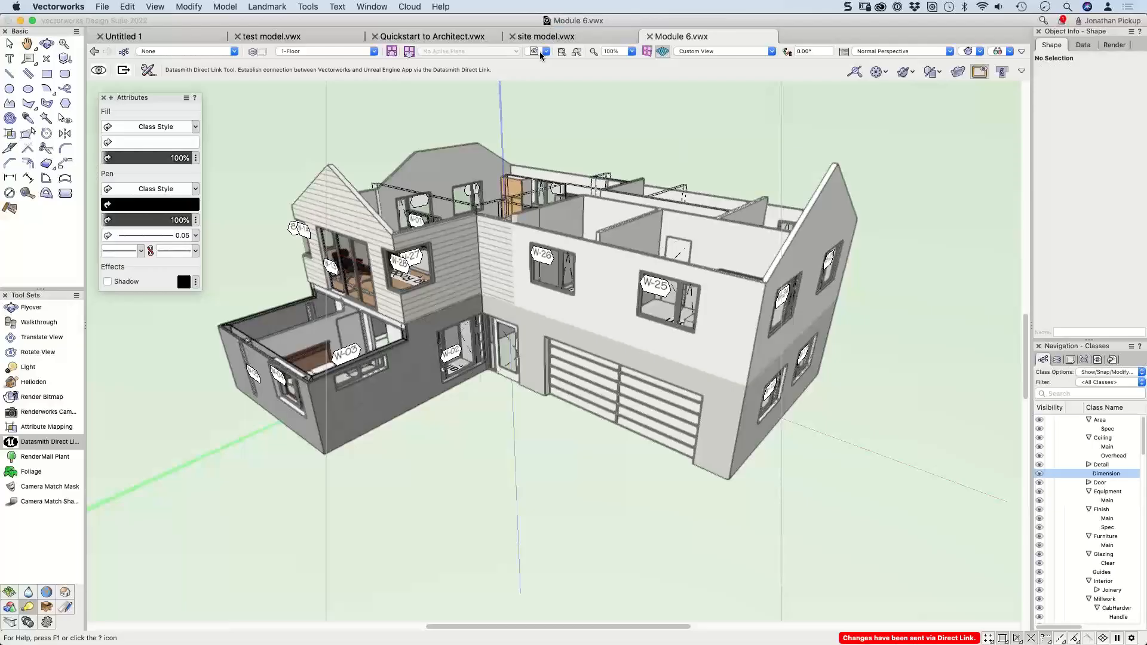
Step: Restore the saved view of the complete house with its roofs and synchronize it through the Direct Link to Twinmotion
click(545, 51)
click(543, 116)
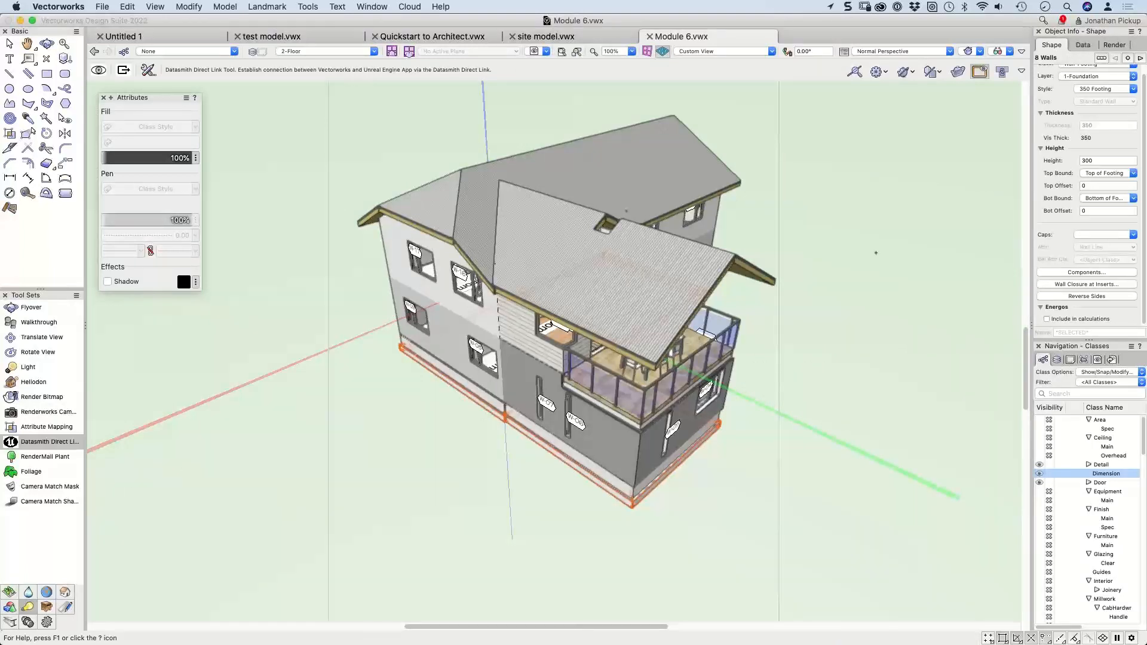
click(99, 70)
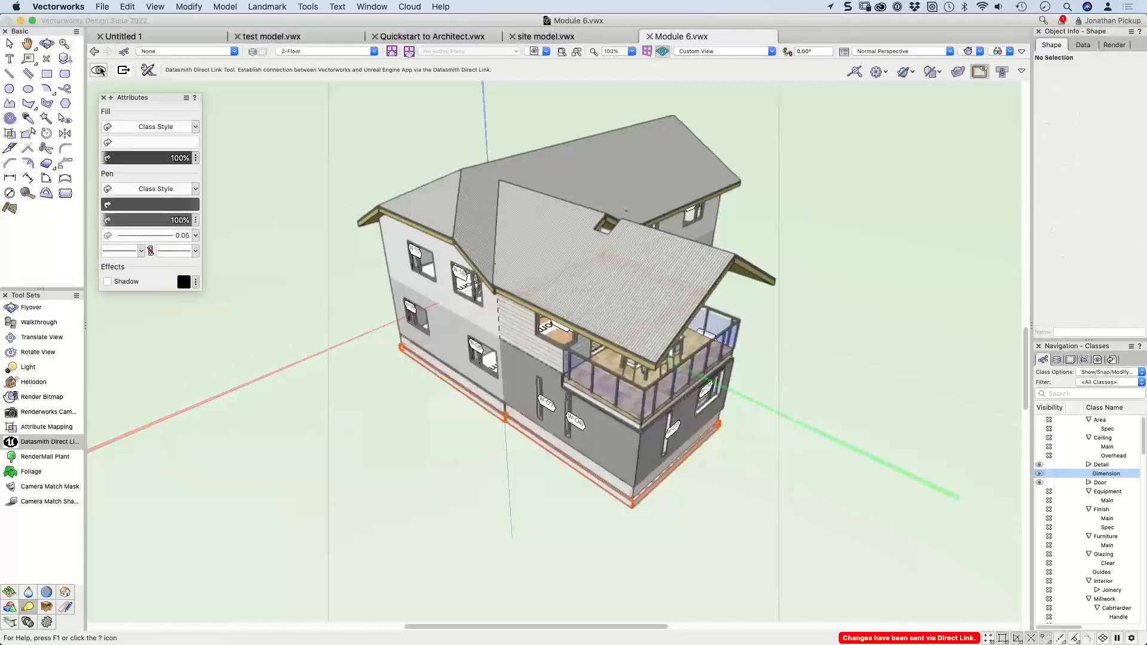
key(super+Tab)
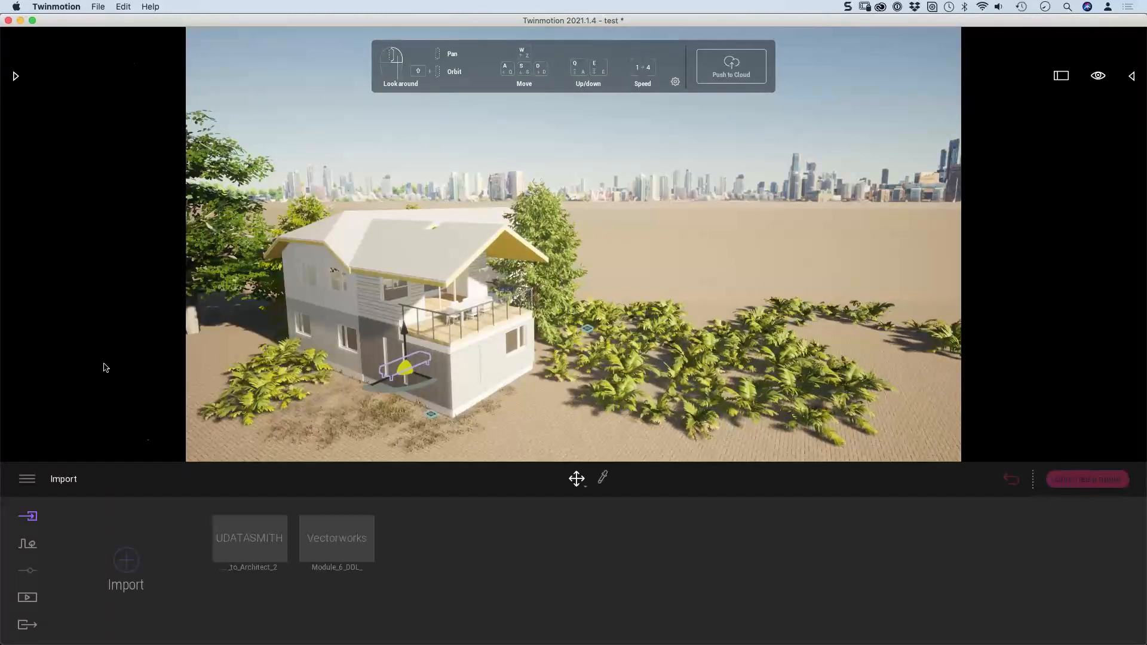
Step: Open the Video1 clip among the Twinmotion media and play it with the updated house
click(27, 597)
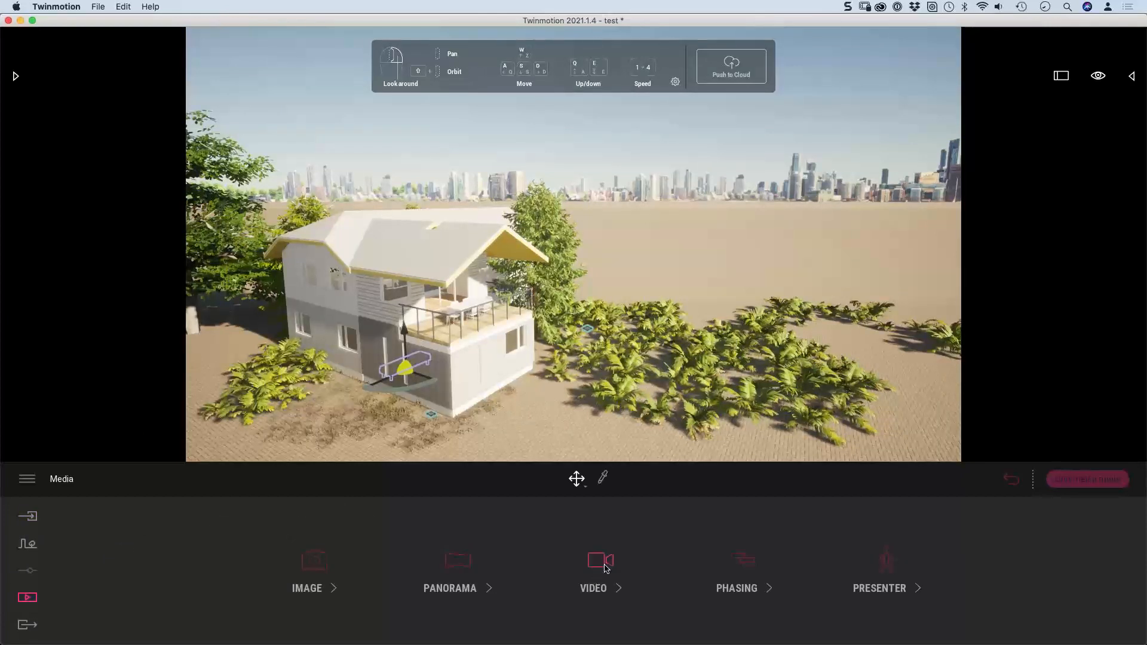
click(594, 579)
click(250, 534)
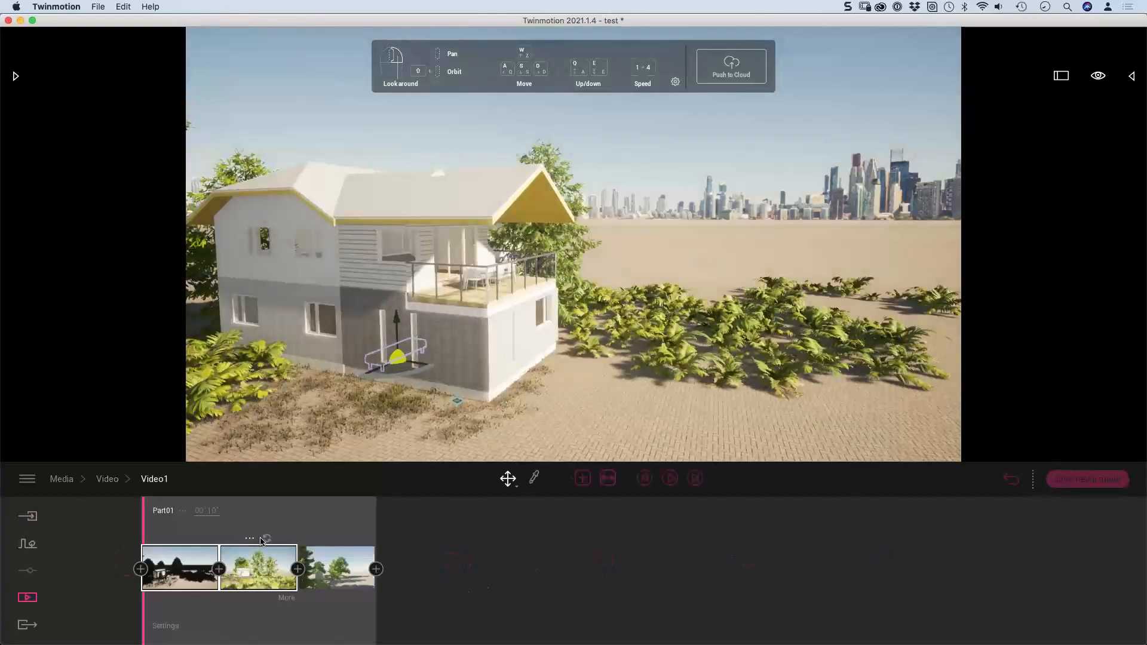
click(669, 478)
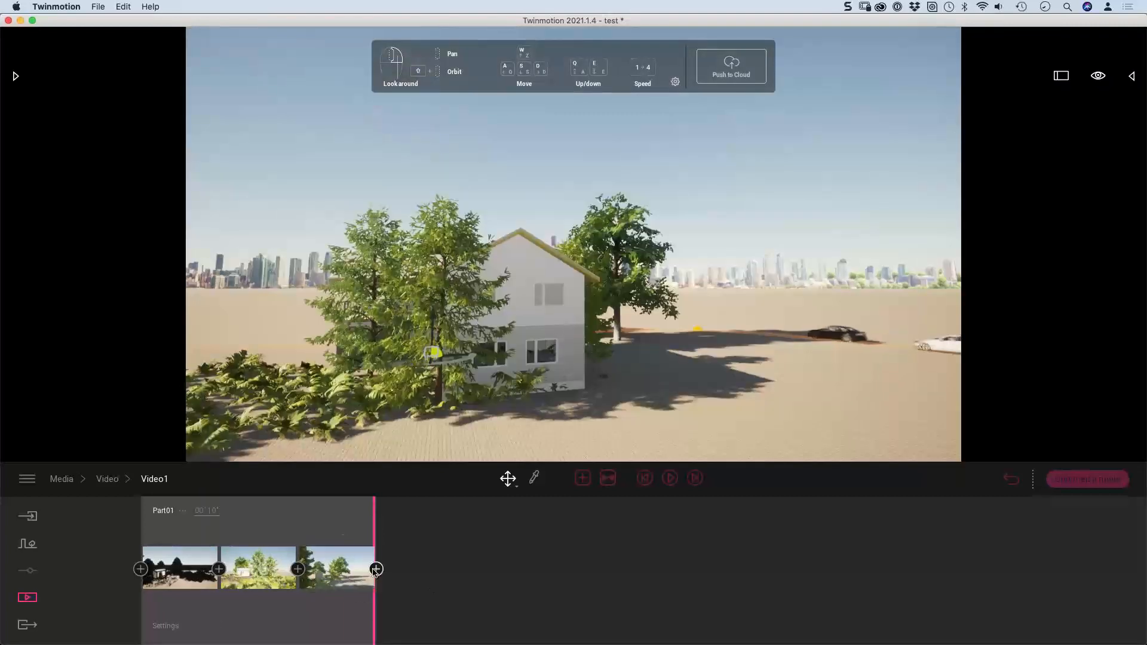
Step: Add two keyframes to the end of Part01 in Video1, the second from an aerial view over the house, and play the clip
click(375, 569)
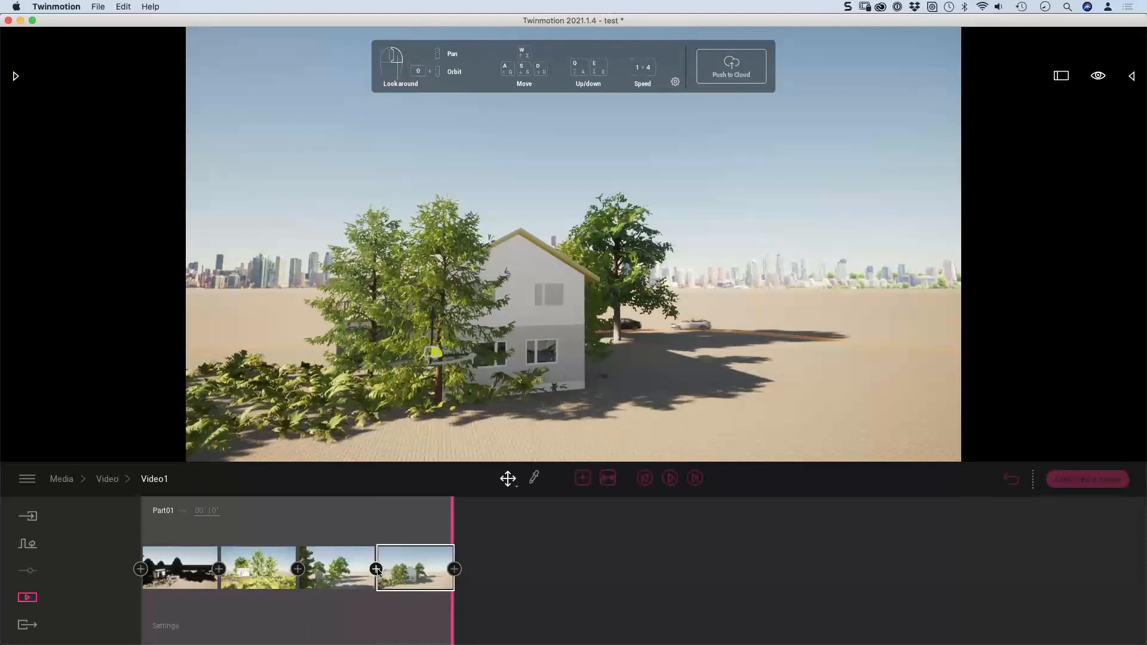
middle_drag(771, 253, 672, 178)
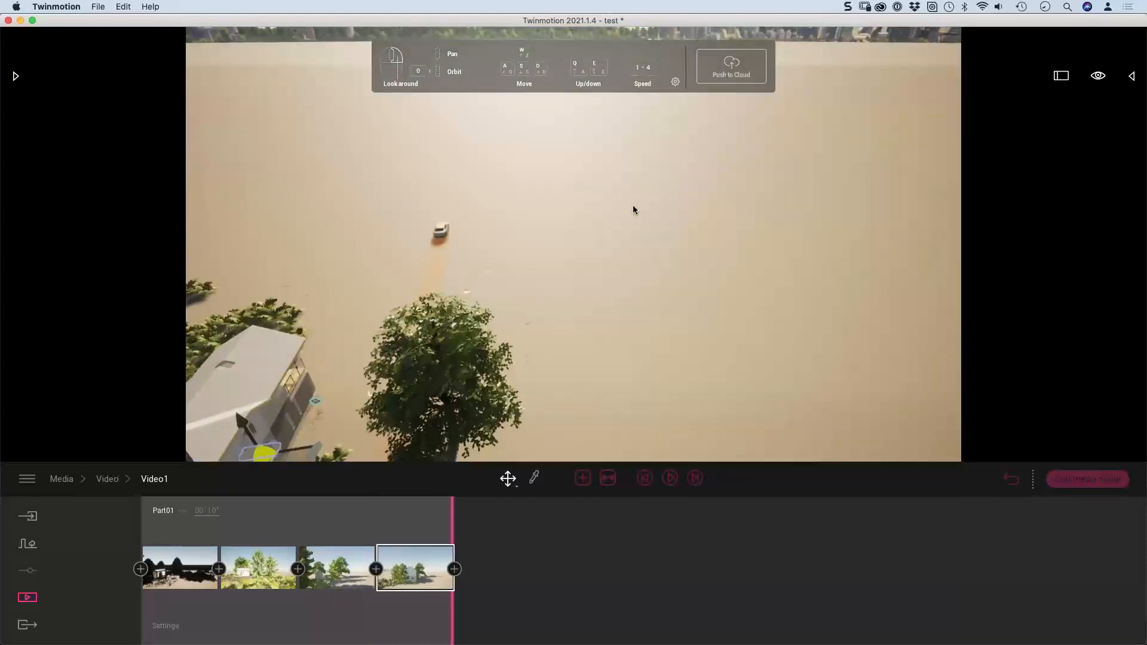
key(a)
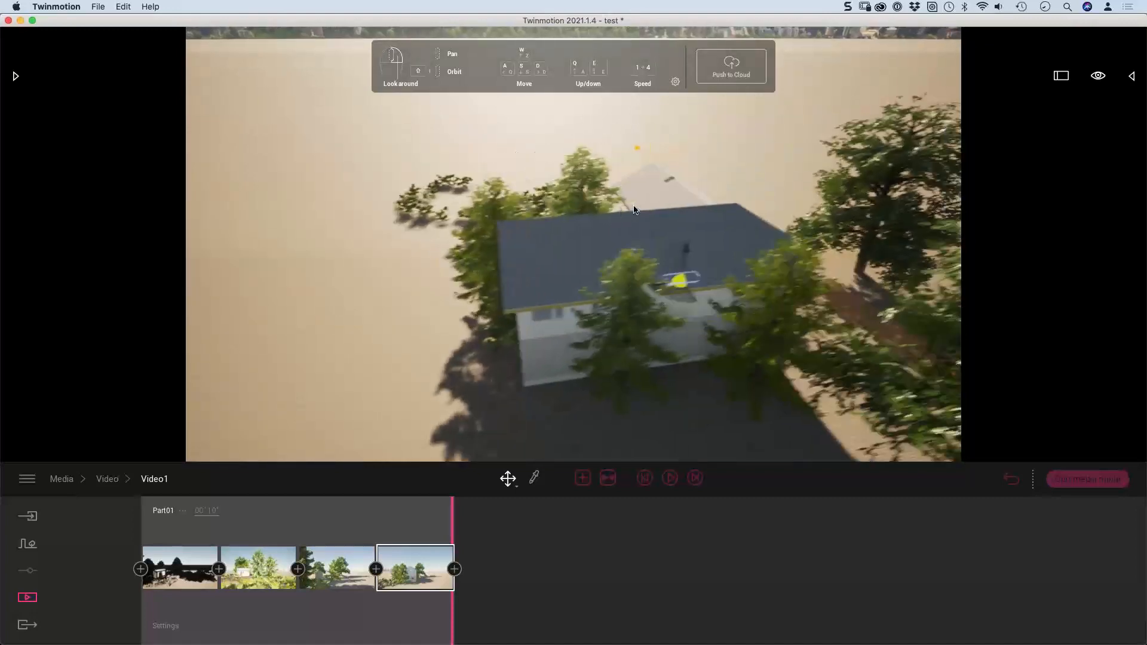
click(454, 569)
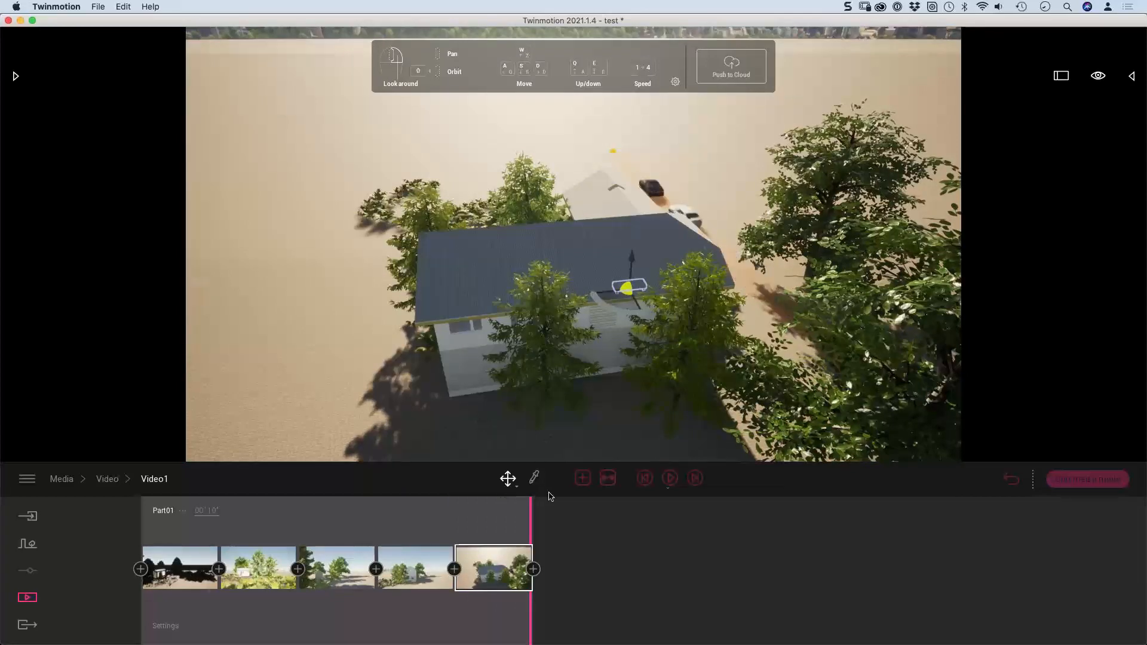
click(668, 480)
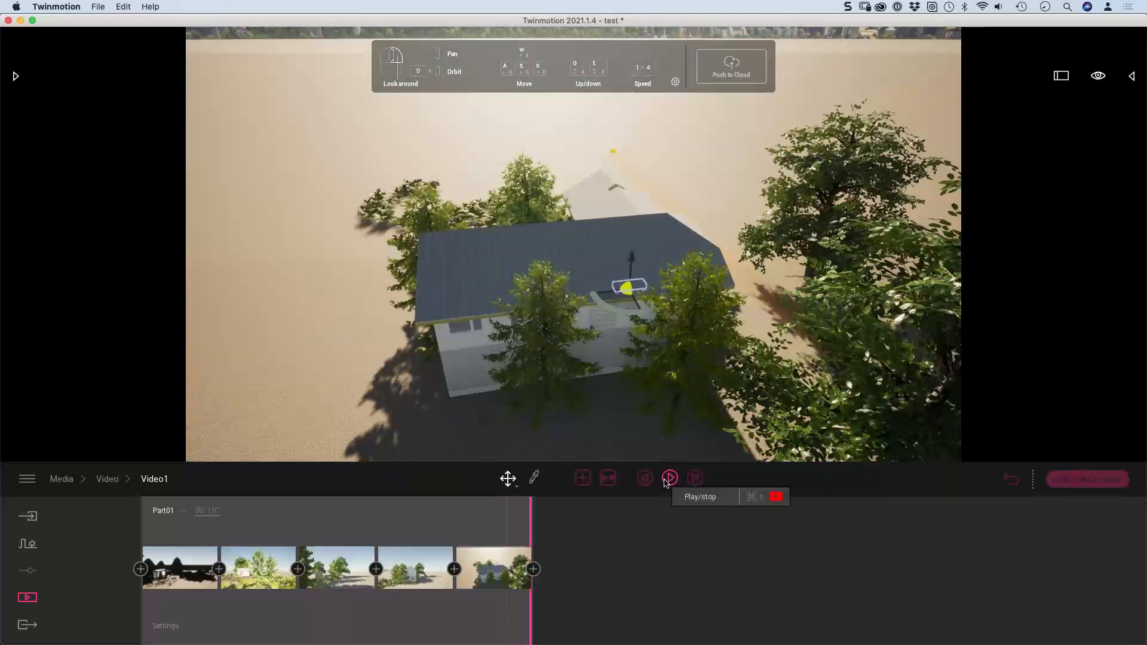
Step: Switch to Vectorworks and, in Top/Plan view, reshape the smaller gable roof so its outer end is pulled back from over the balcony
key(super+Tab)
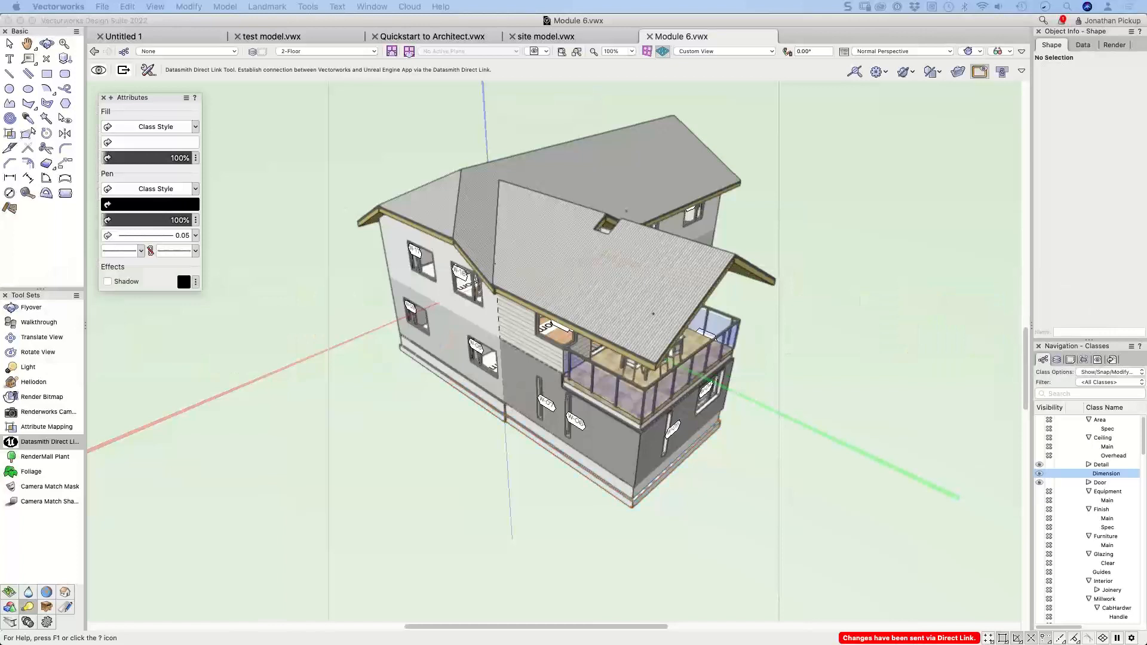
key(x)
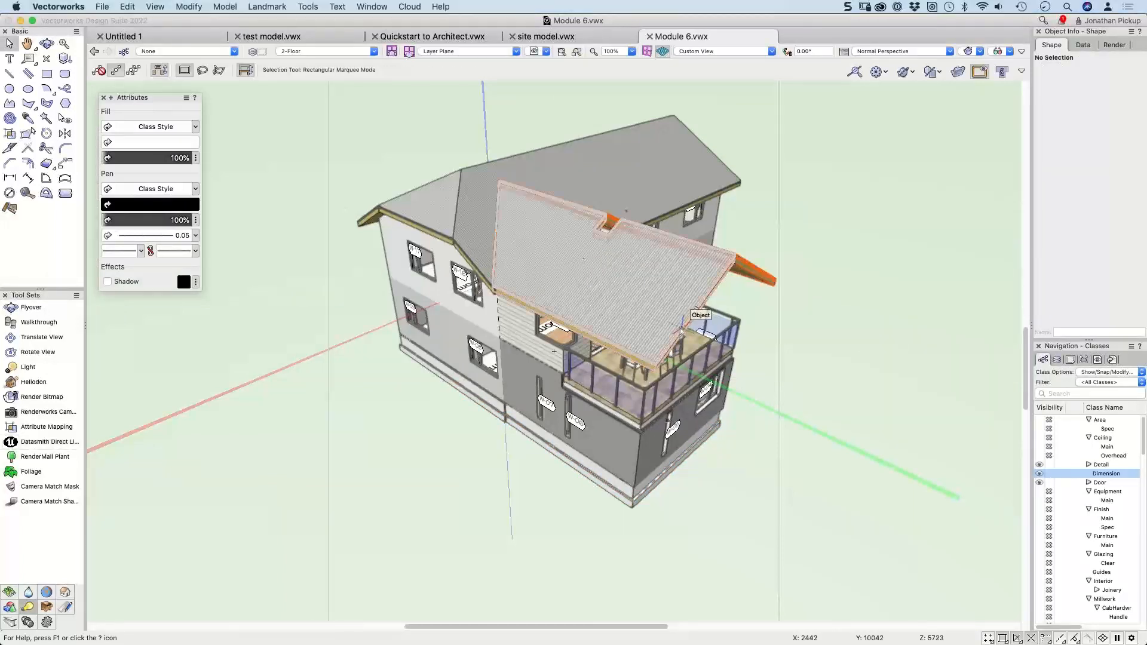
click(681, 328)
key(F5)
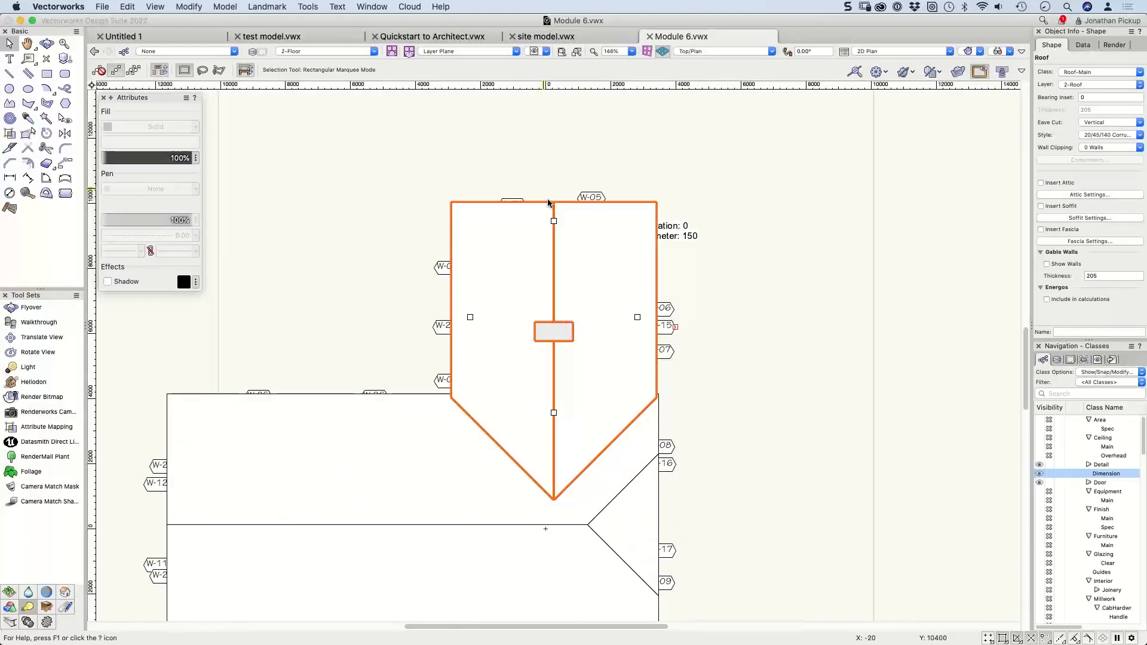
double_click(548, 203)
click(553, 222)
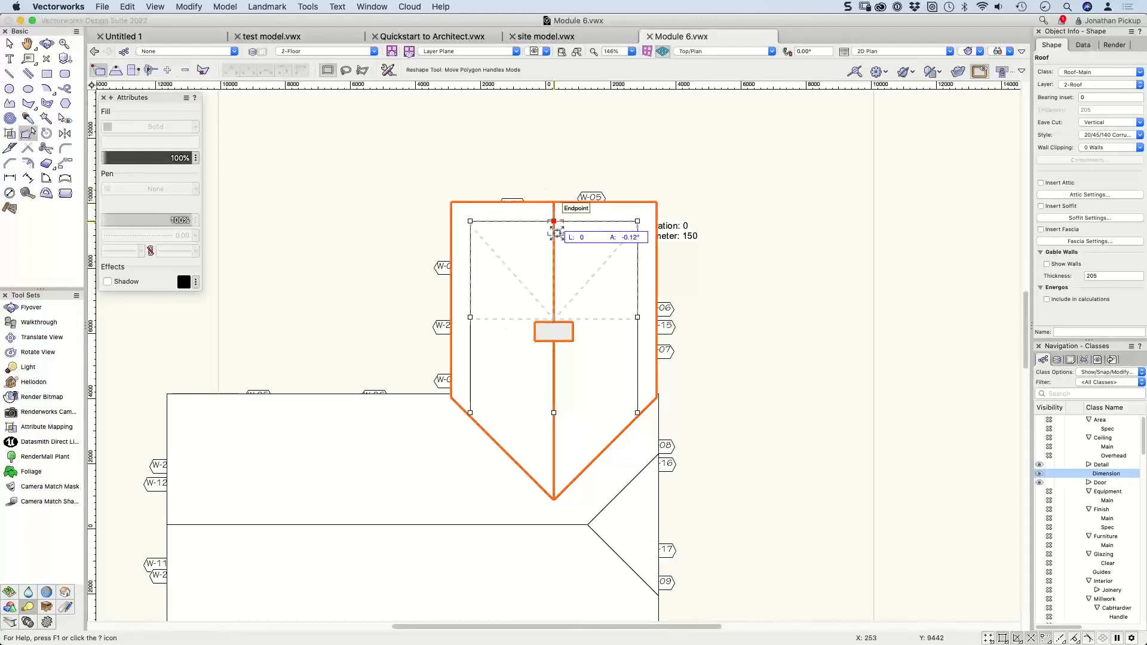
click(553, 293)
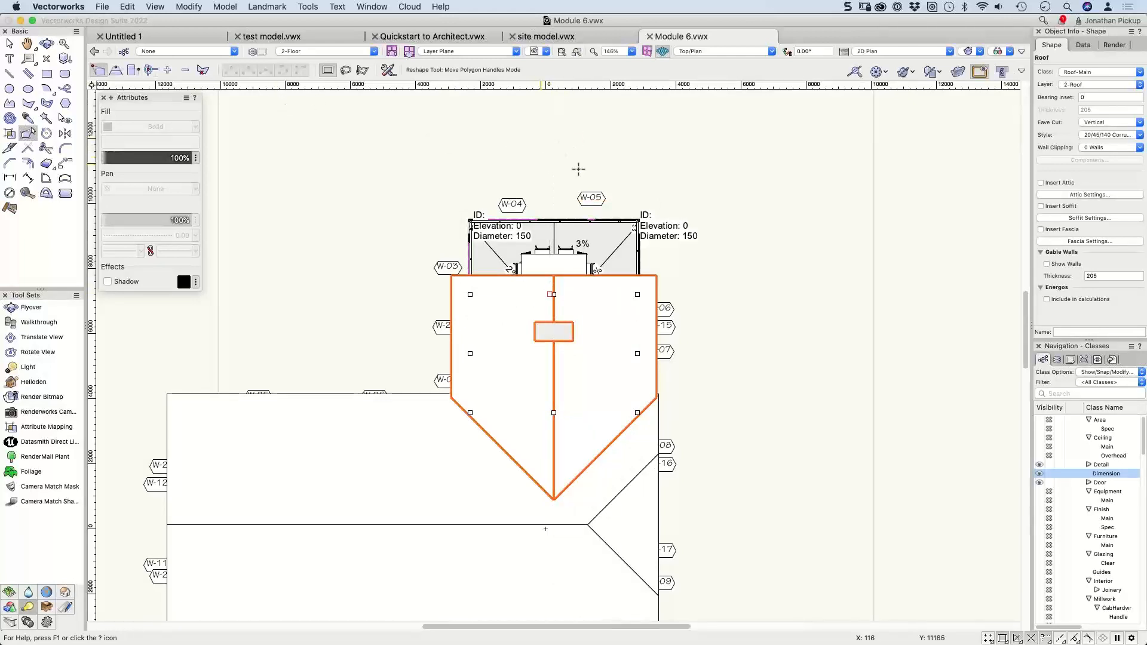
Step: Send the shortened roof to Twinmotion through the Datasmith Direct Link and view the house from the balcony side
key(KP_3)
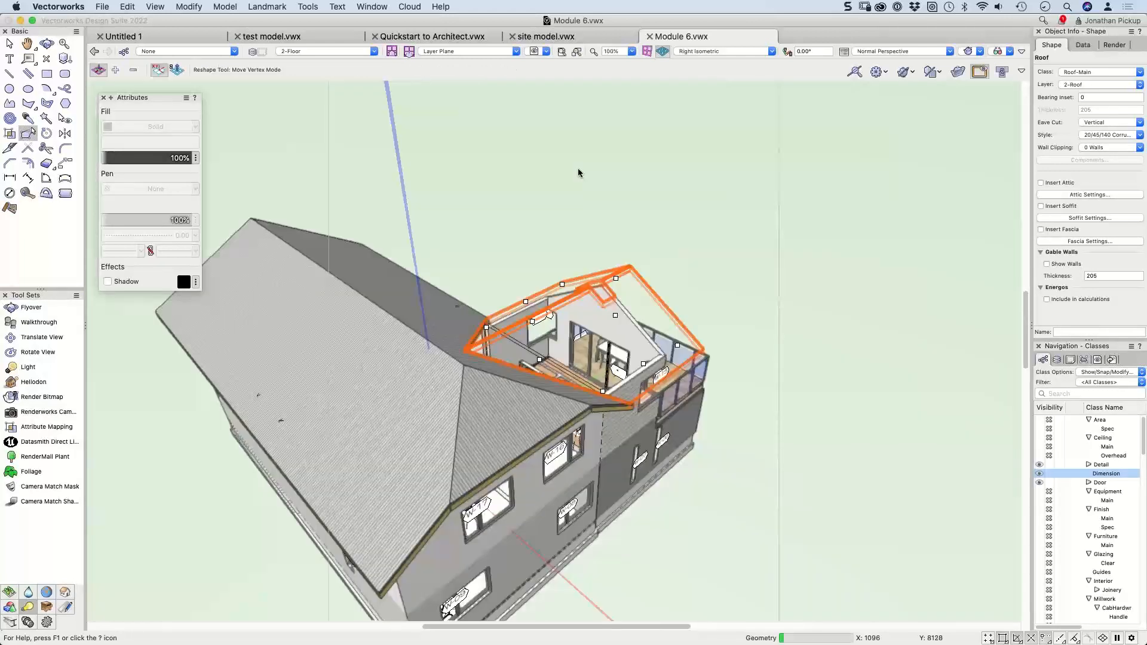
ctrl+middle_drag(548, 313, 159, 249)
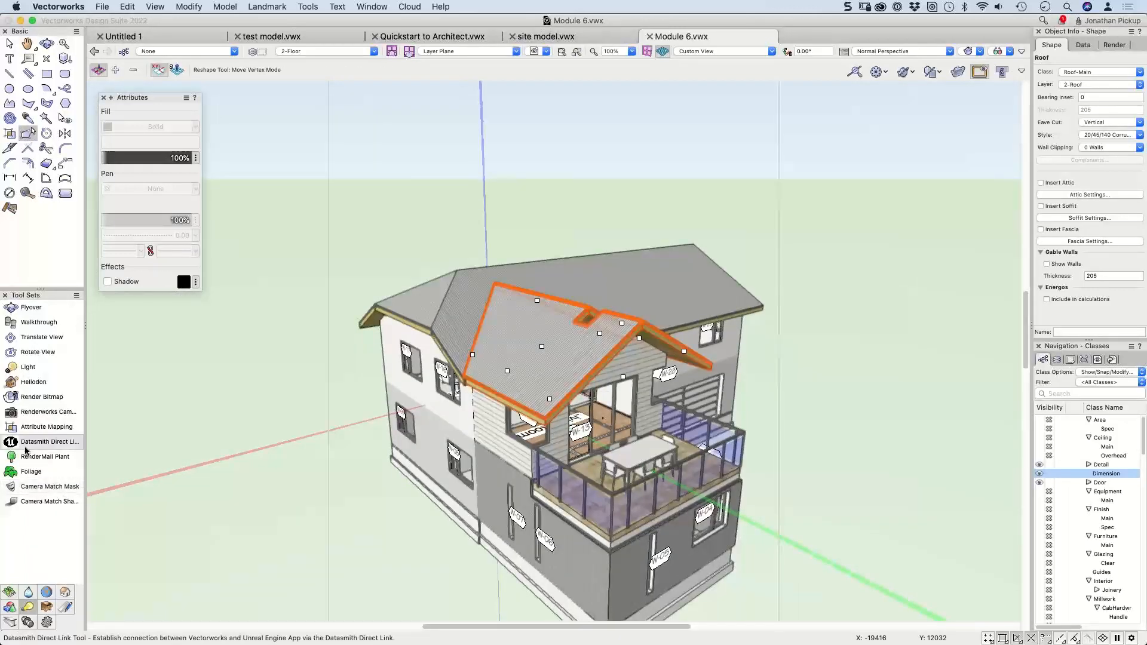
click(43, 441)
click(98, 71)
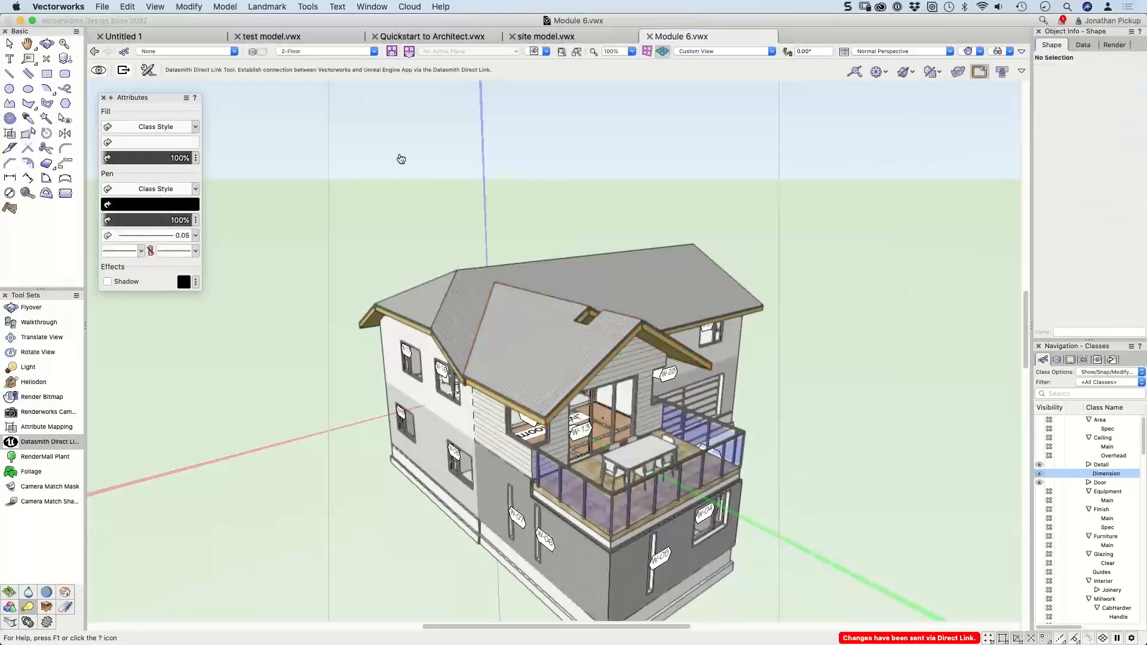
key(super+Tab)
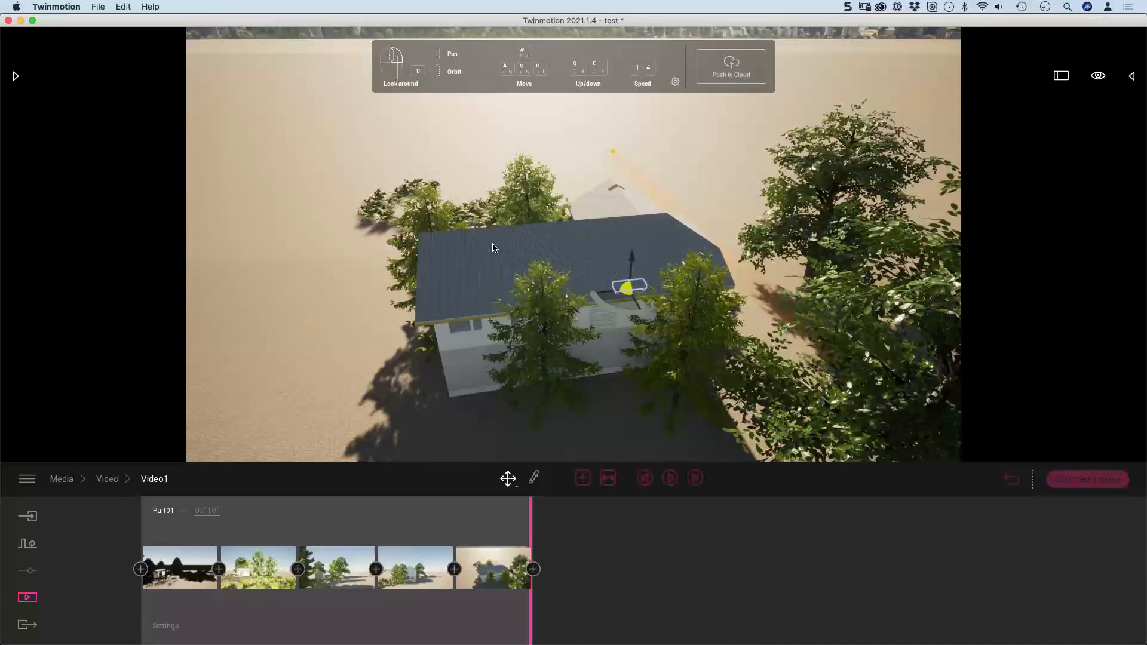
shift+middle_drag(493, 248, 625, 203)
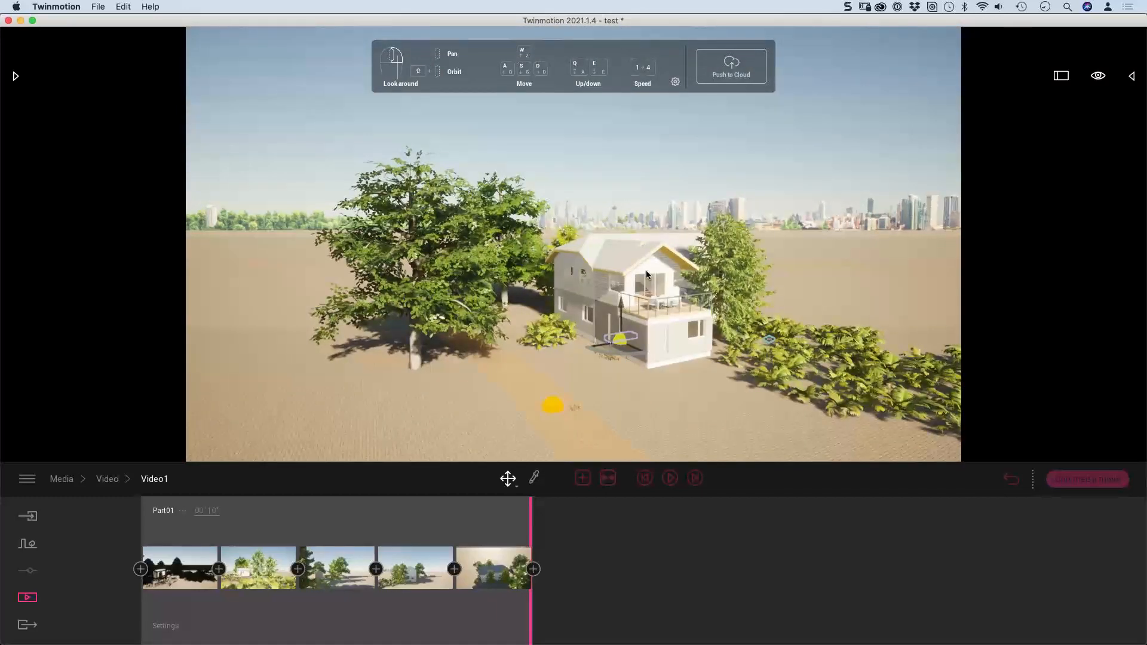
Step: Switch to Vectorworks, bring up the site model.vwx file and select the site model
key(super+Tab)
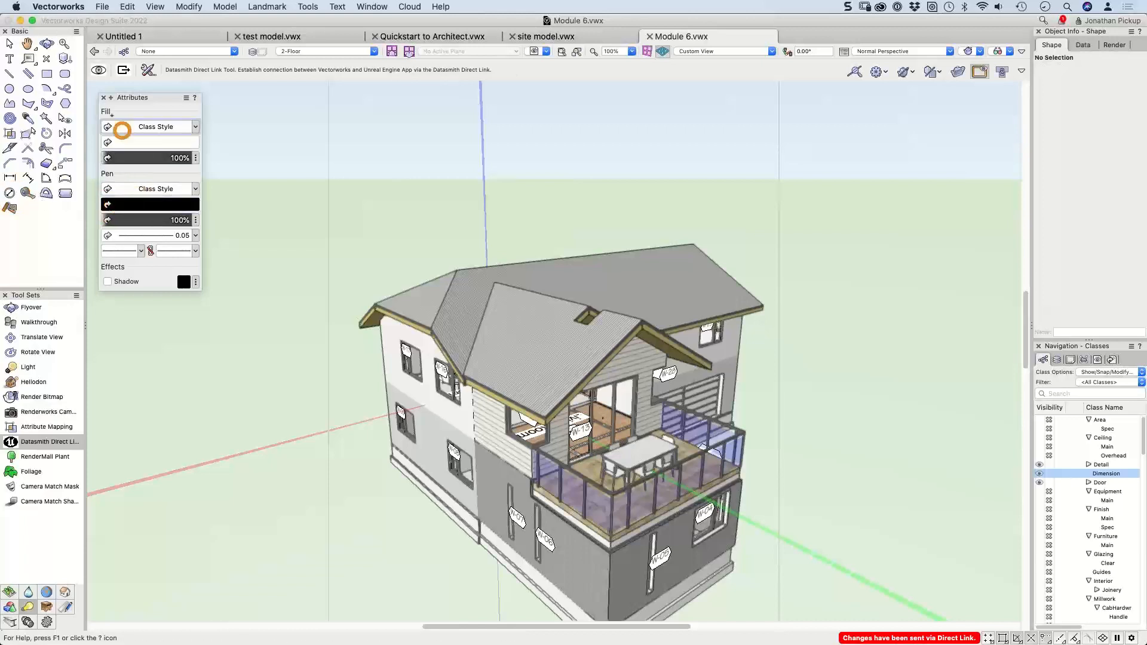
click(553, 39)
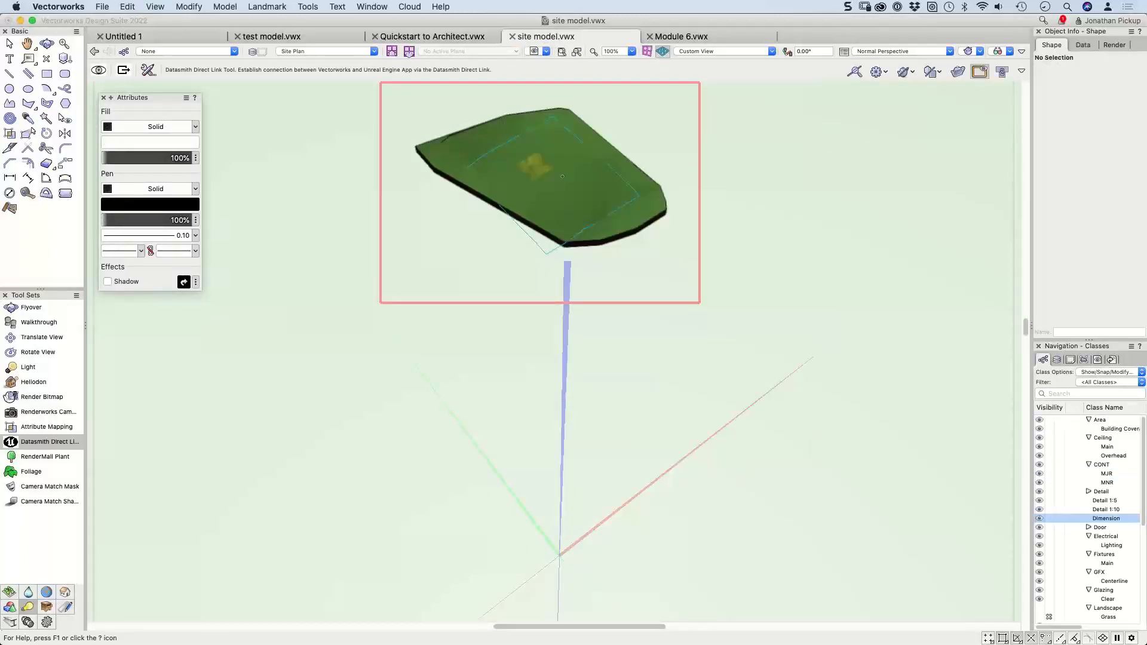
scroll(562, 176, up, 3)
middle_drag(562, 176, 520, 285)
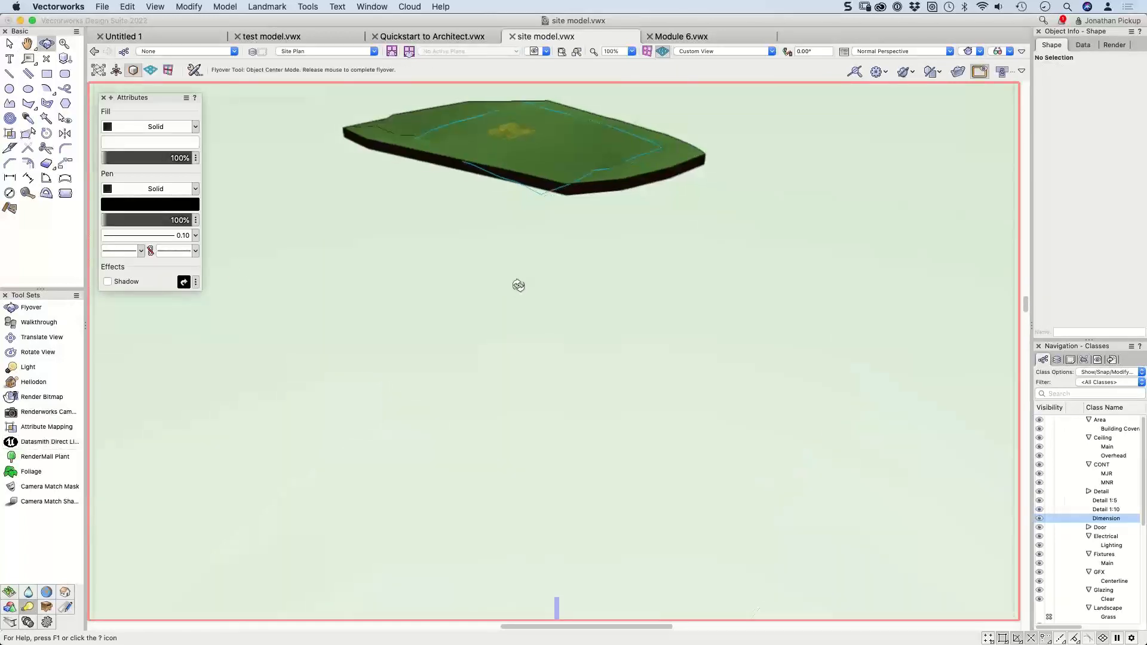
middle_drag(511, 175, 496, 398)
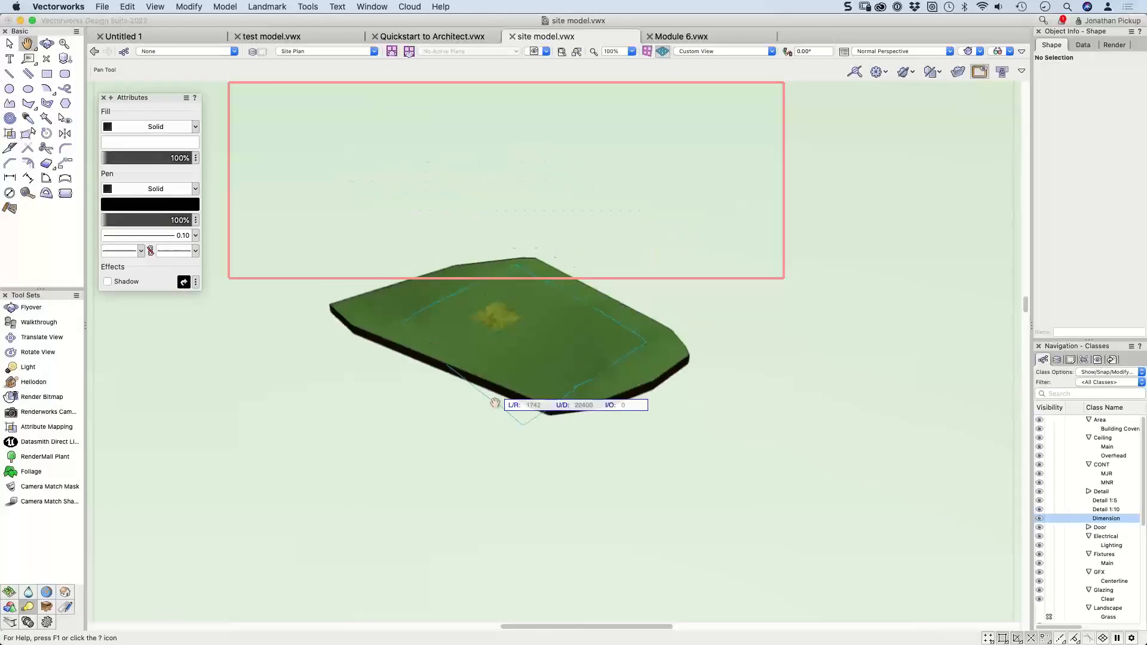
scroll(495, 419, up, 4)
key(x)
click(628, 299)
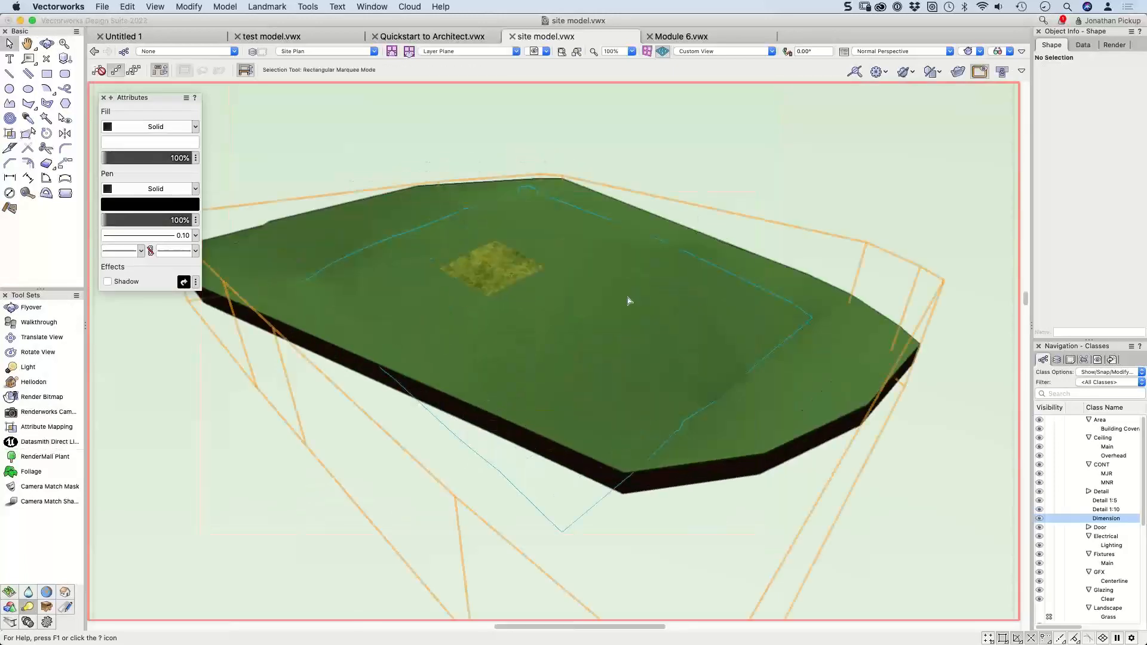
Step: In the site model's component settings, set the datum to the top of the Grass component and accept the settings
click(1051, 171)
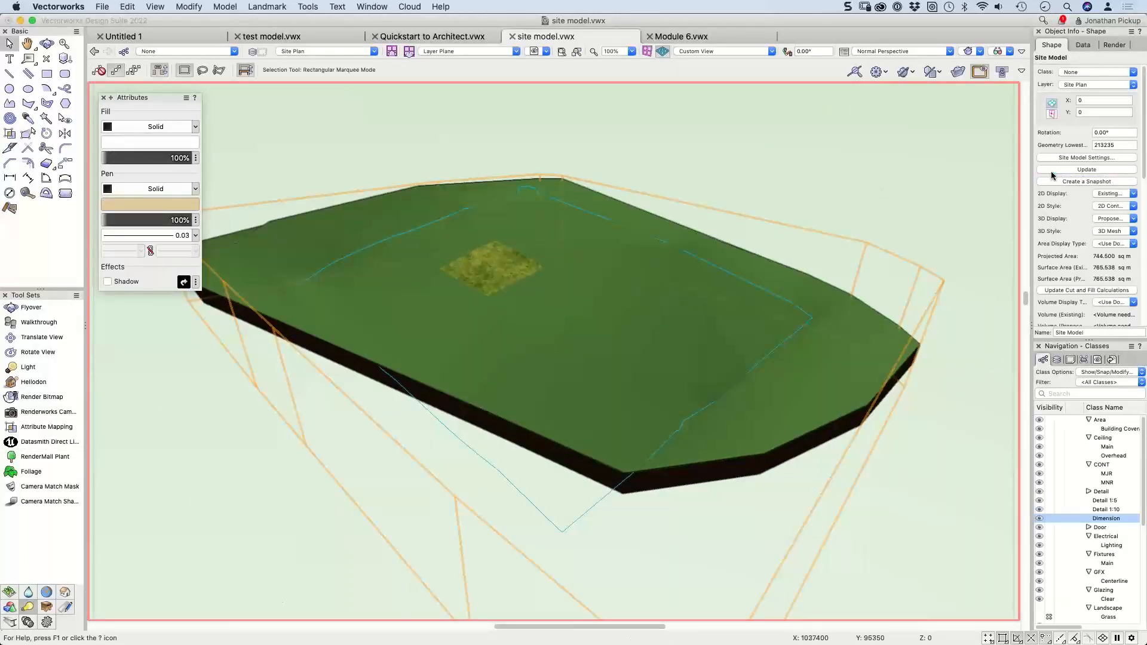
click(1058, 156)
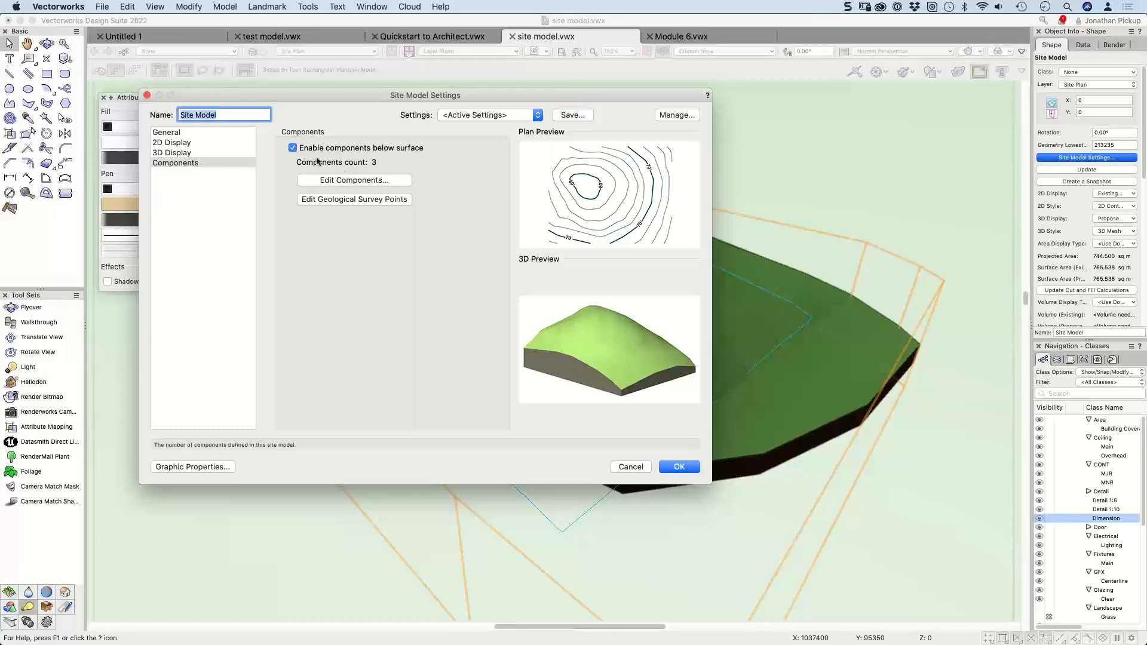
click(354, 183)
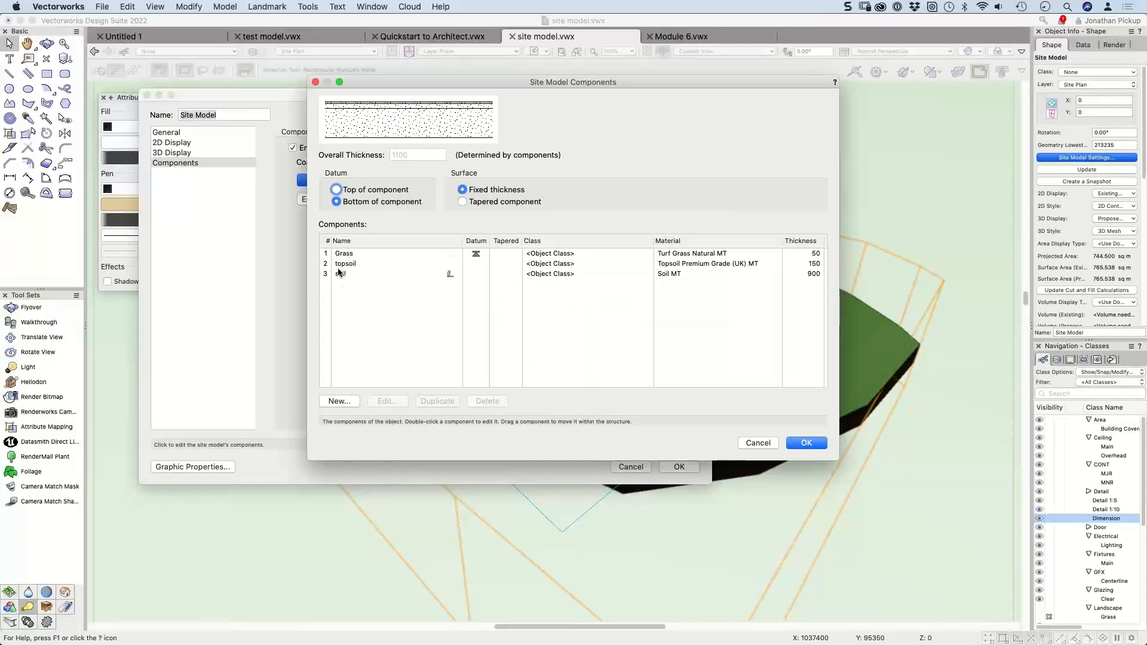
click(456, 253)
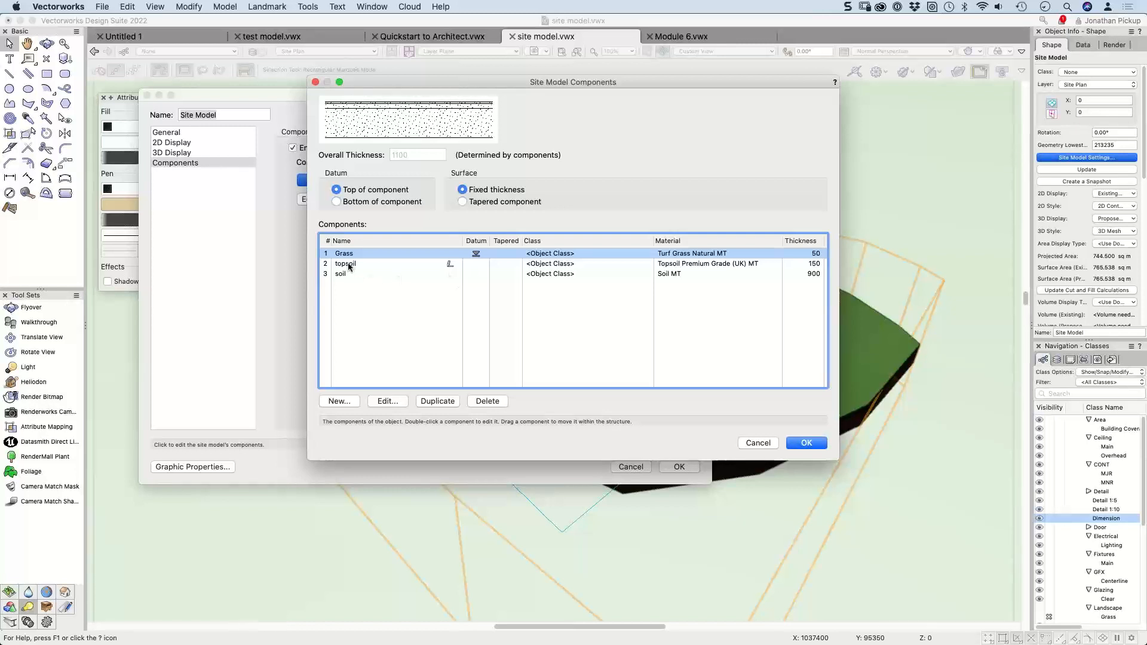
click(822, 445)
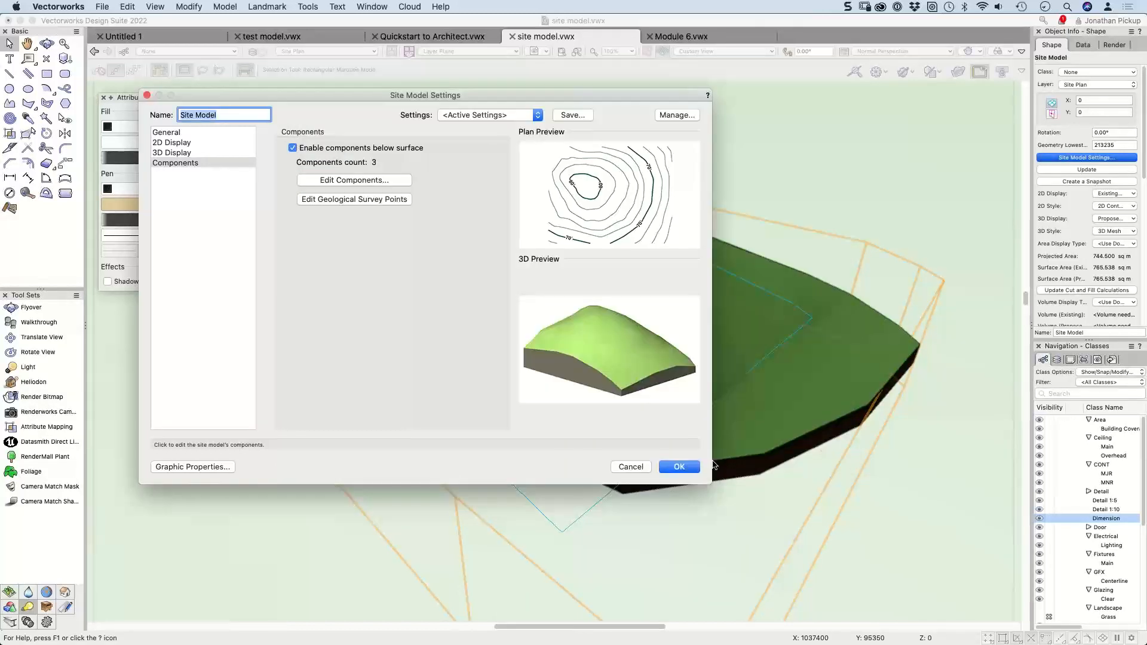
click(679, 467)
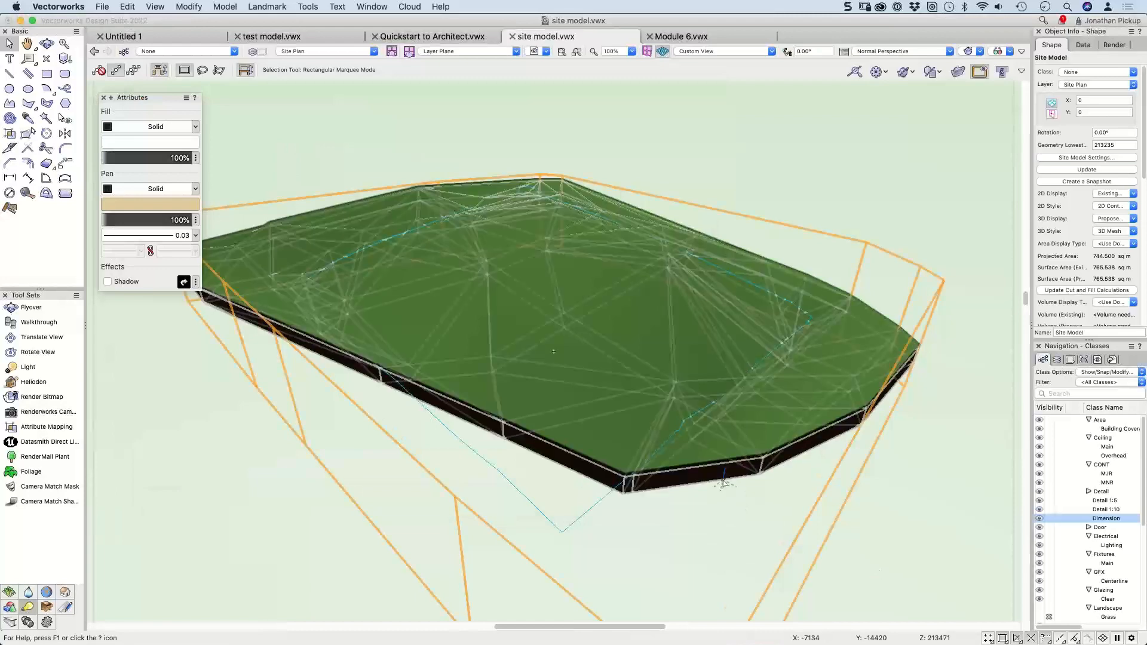
Step: Examine the grass, topsoil and soil layers along the outer edge of the site model up close
scroll(727, 477, up, 5)
key(h)
drag(730, 476, 1022, 366)
middle_drag(1021, 366, 1023, 358)
ctrl+middle_drag(457, 354, 501, 360)
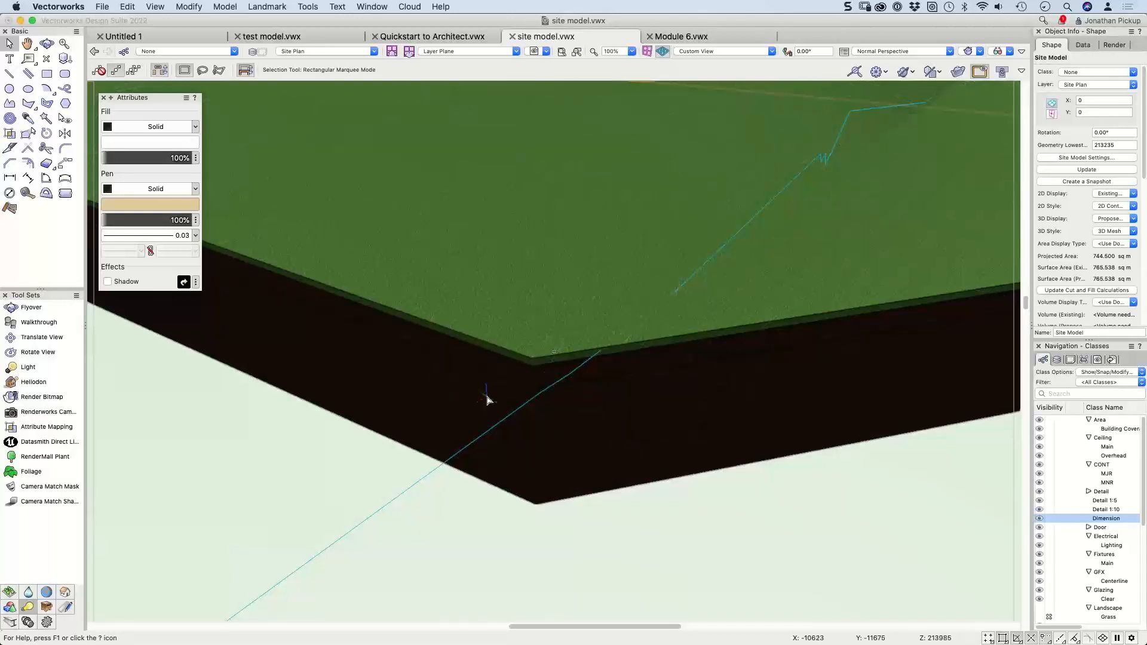
scroll(487, 399, down, 4)
middle_drag(465, 334, 530, 388)
scroll(524, 328, up, 3)
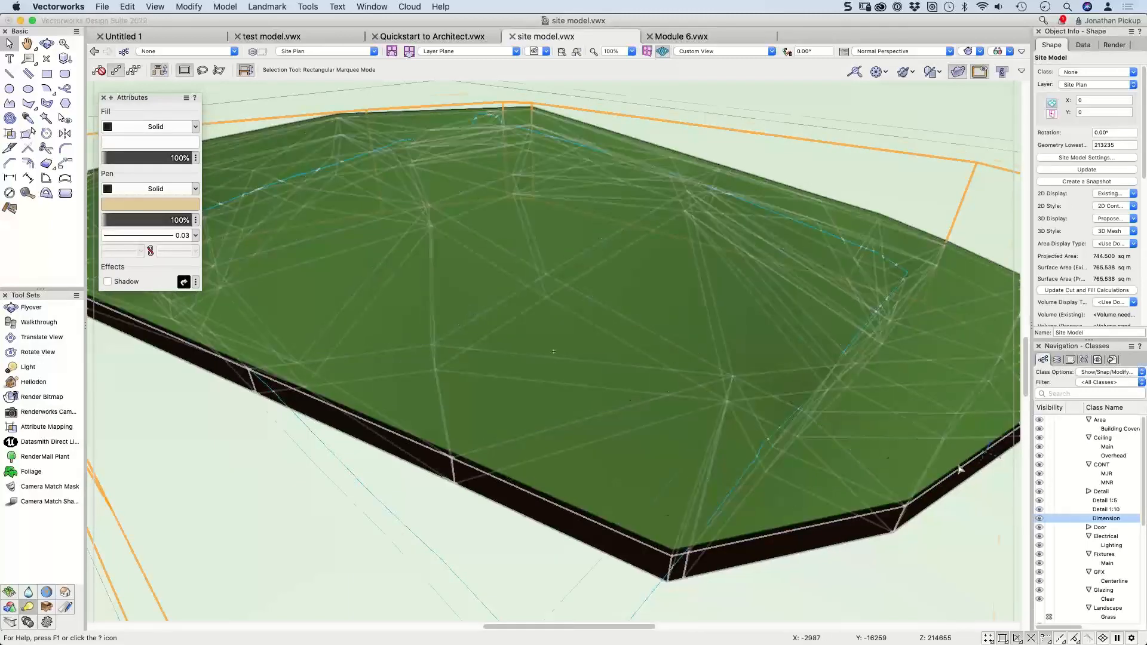
Step: Push the clip cube's side face inward to cut through the site model, inspect the cut layers, and return to Top/Plan view
middle_drag(960, 468, 743, 435)
scroll(743, 436, down, 1)
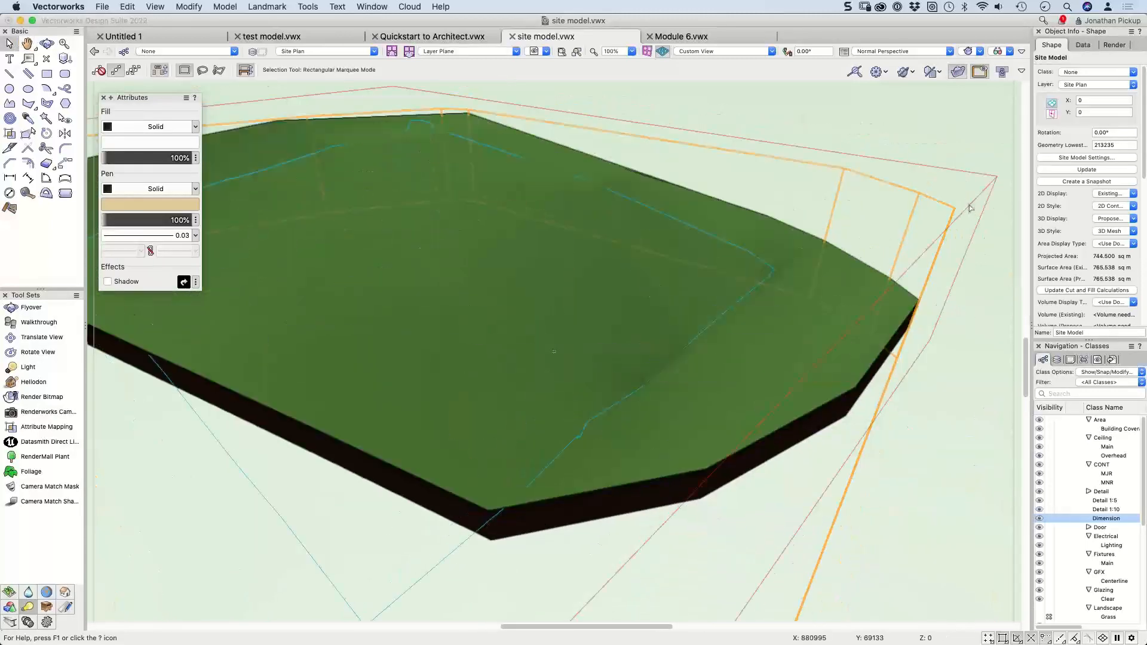
click(971, 207)
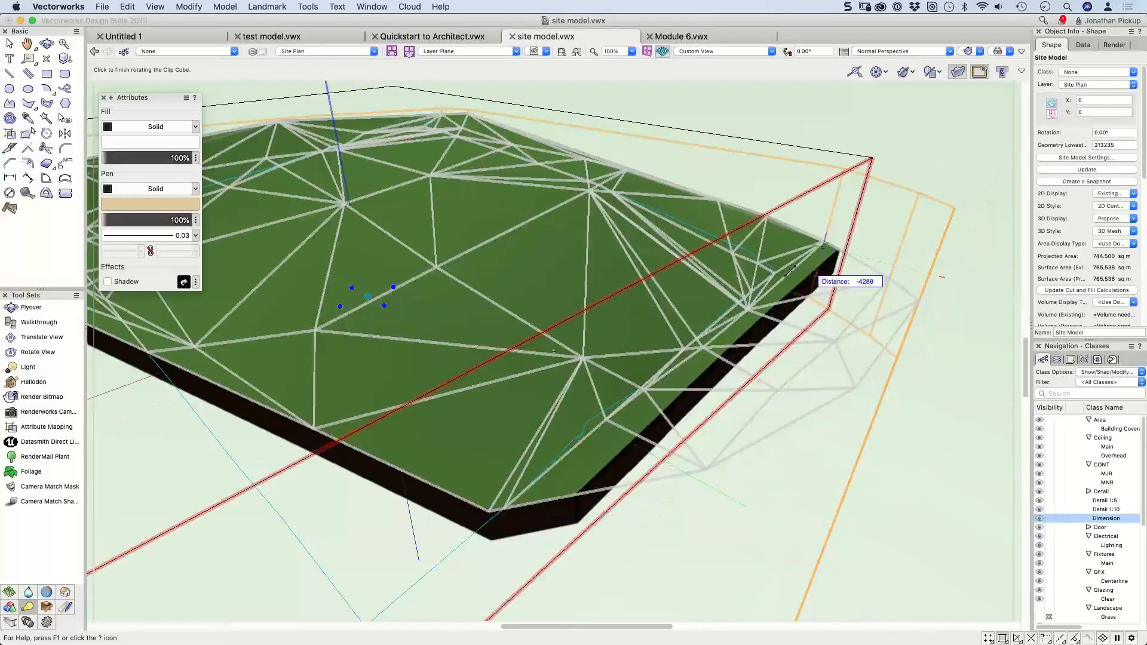
click(582, 255)
scroll(420, 390, up, 5)
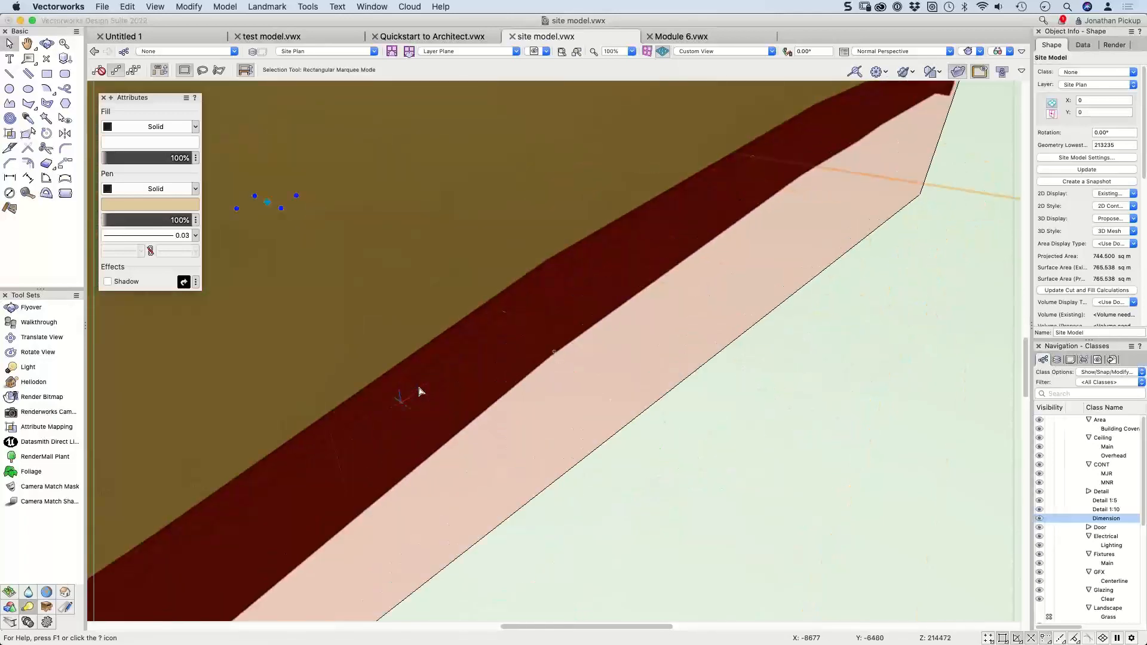
scroll(420, 391, down, 5)
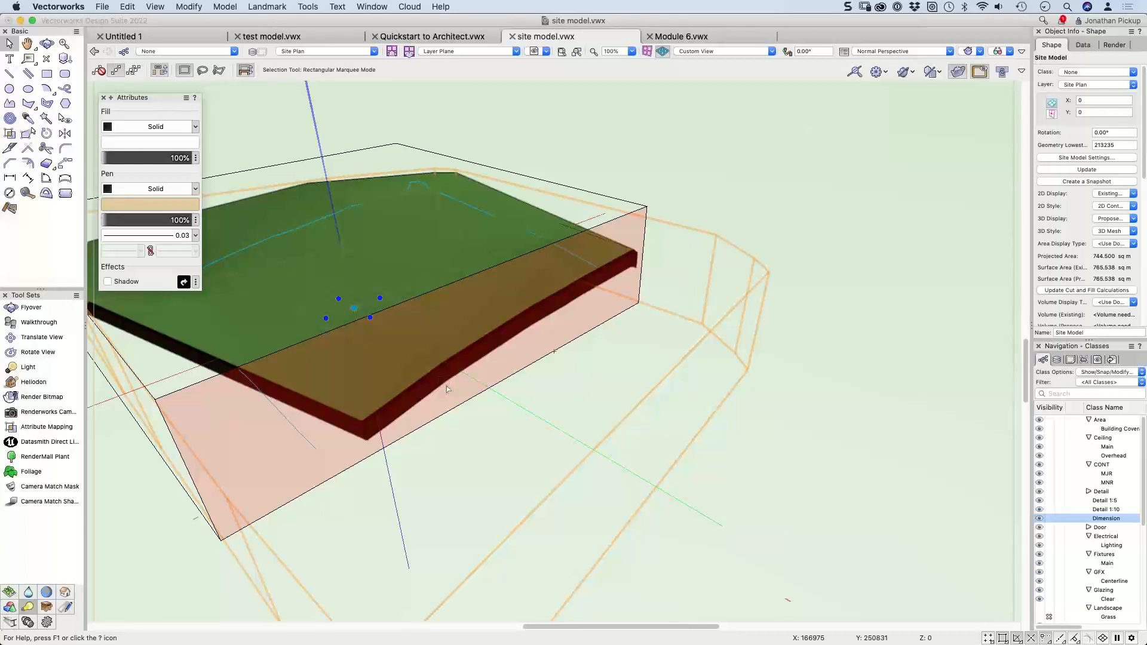
right_click(405, 232)
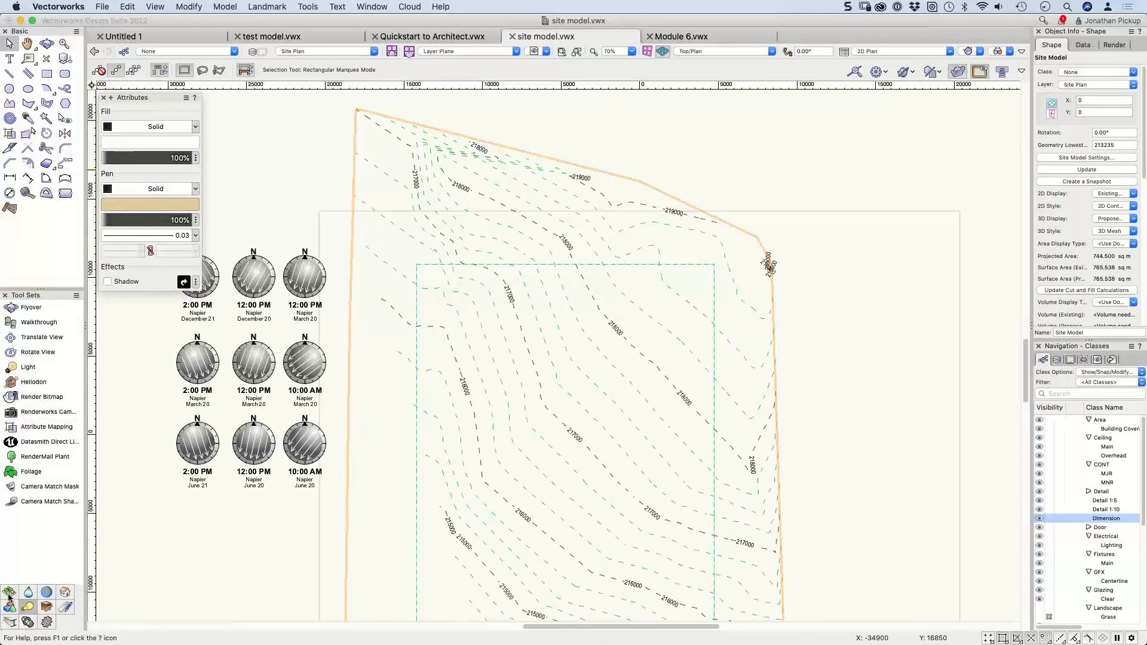
click(8, 595)
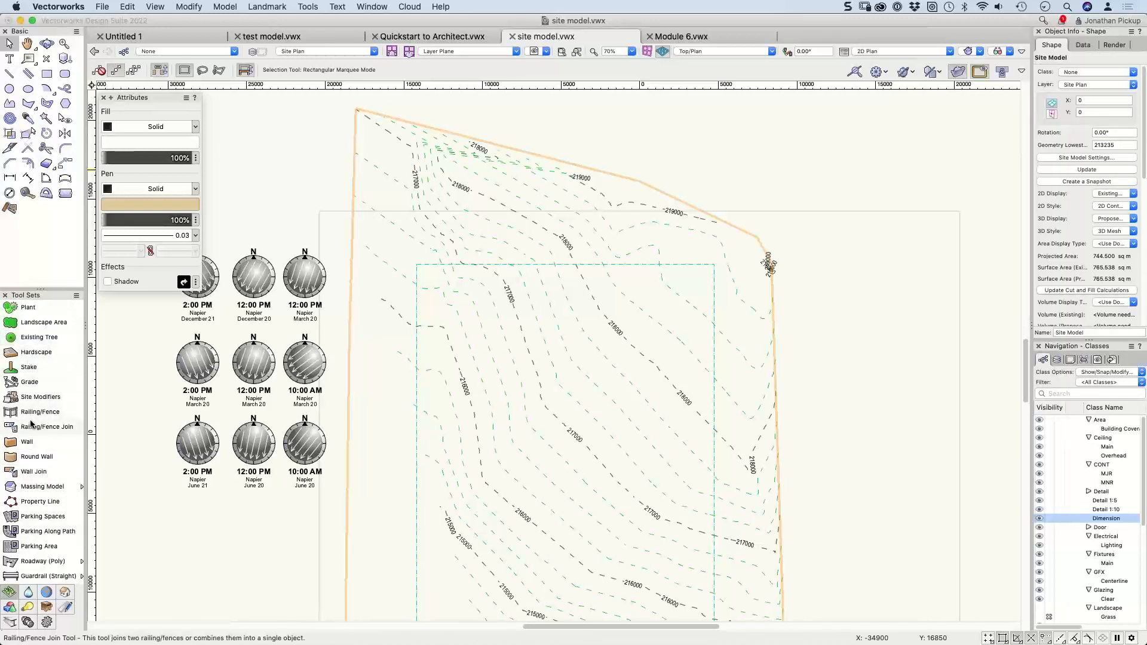
click(37, 397)
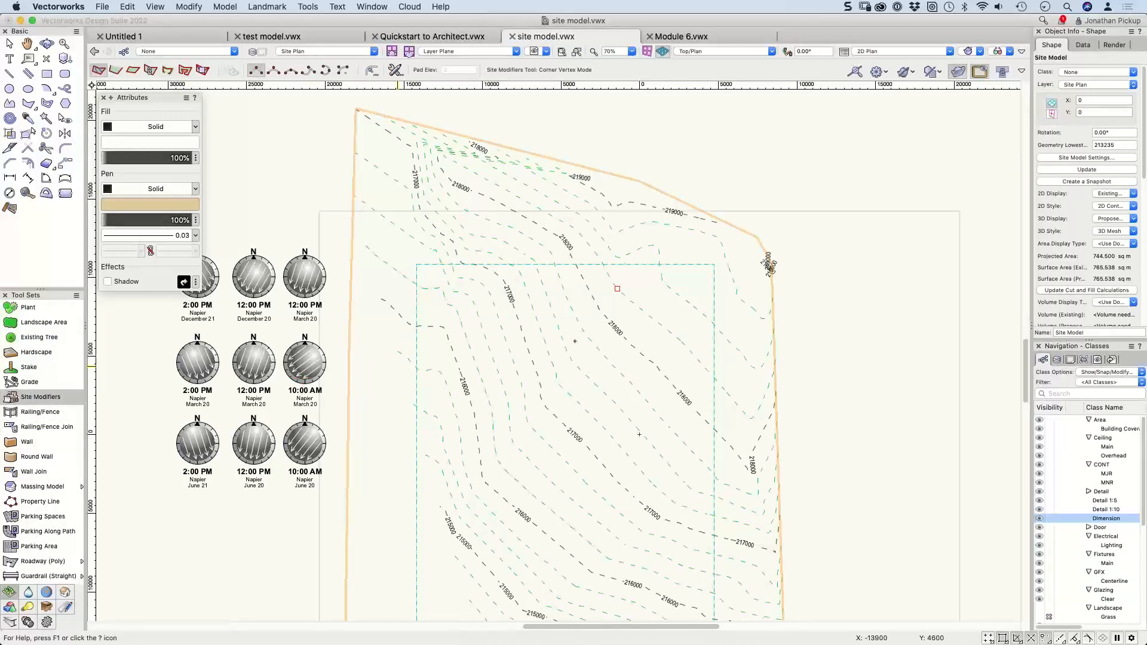
click(536, 316)
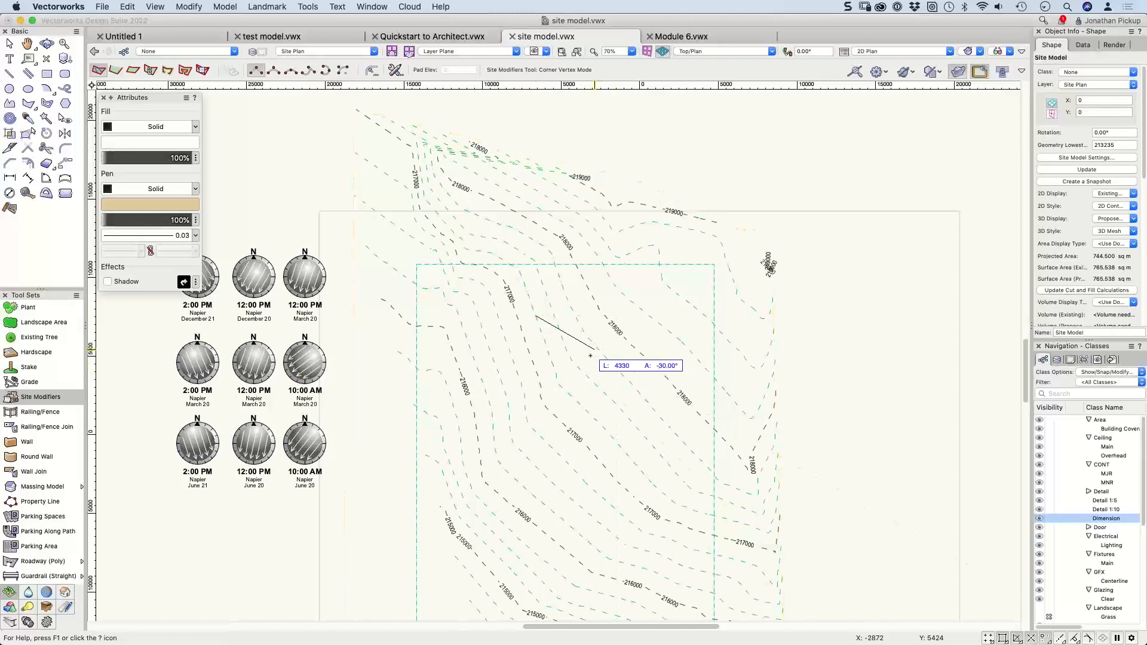
key(Tab)
text(4)
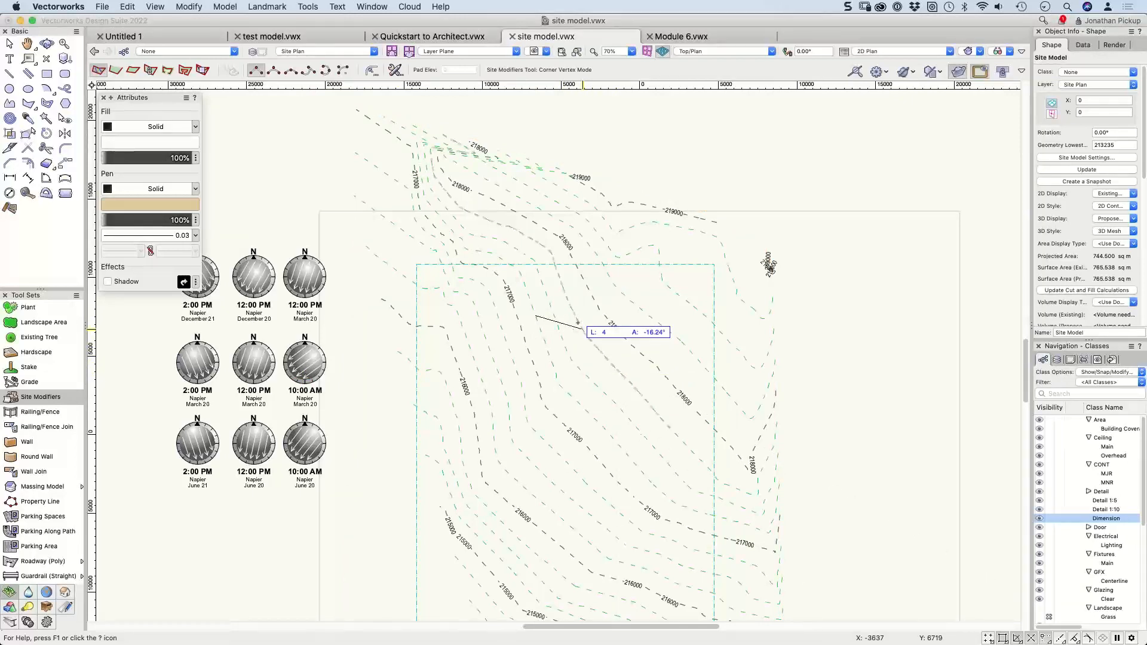
key(Escape)
key(Escape)
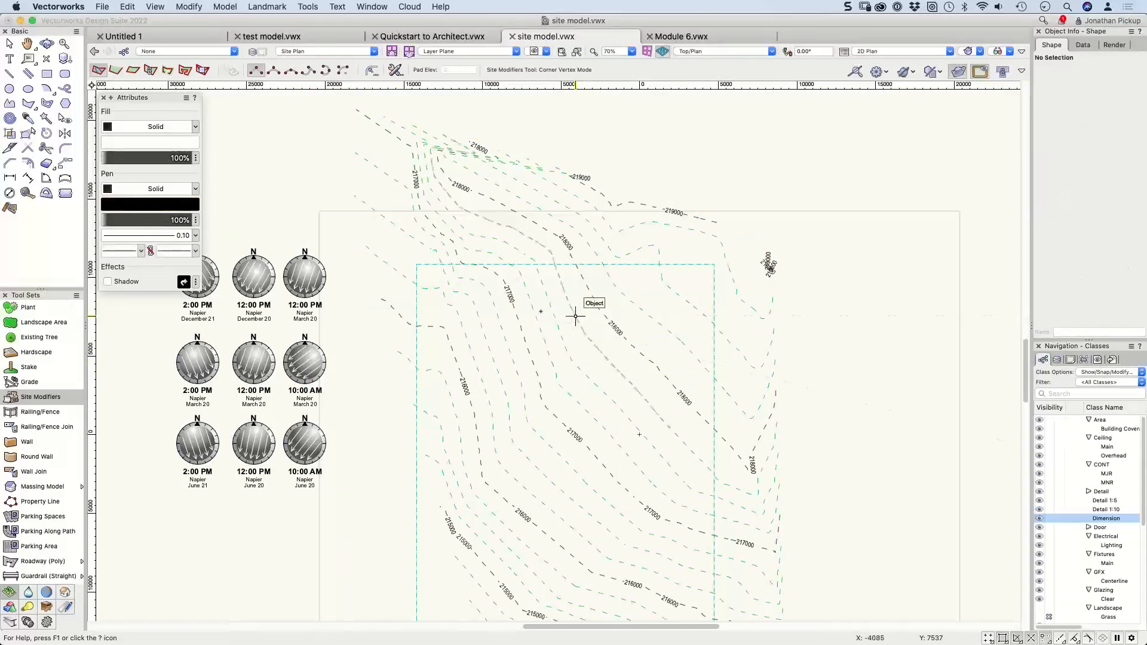
Step: Draw a rectangle about 6352 by 5702 across the contours inside the dashed boundary
key(4)
click(516, 315)
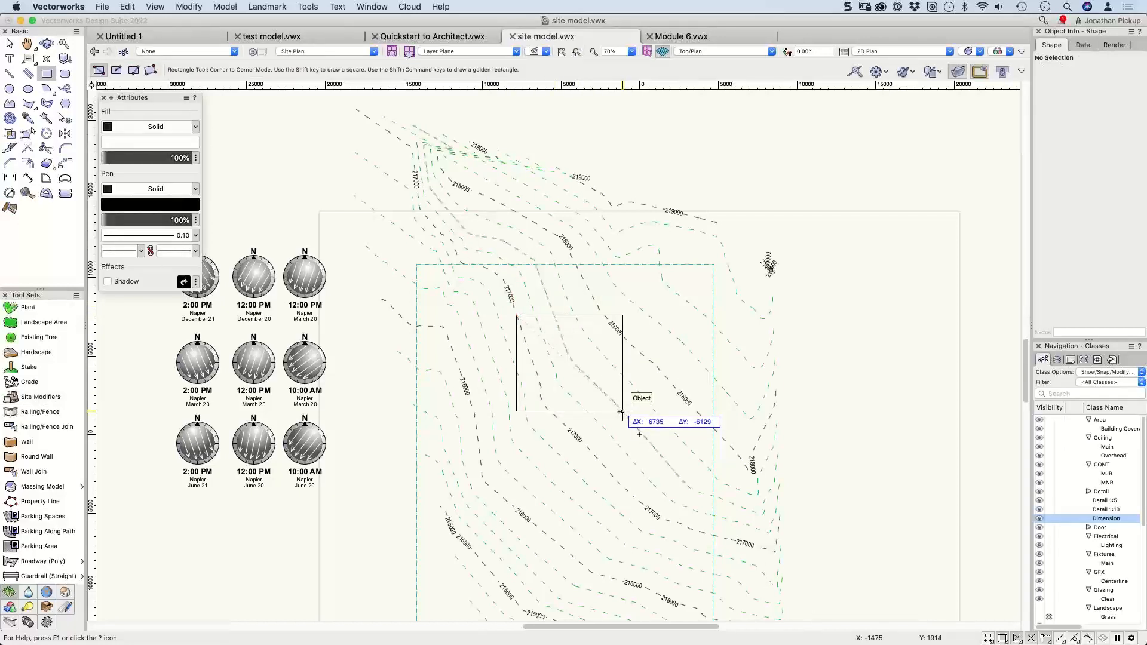
click(615, 411)
Step: Create a Site Modifier from the rectangle, configured as a Planar Pad at elevation 217000 and applied to the Proposed model
right_click(615, 418)
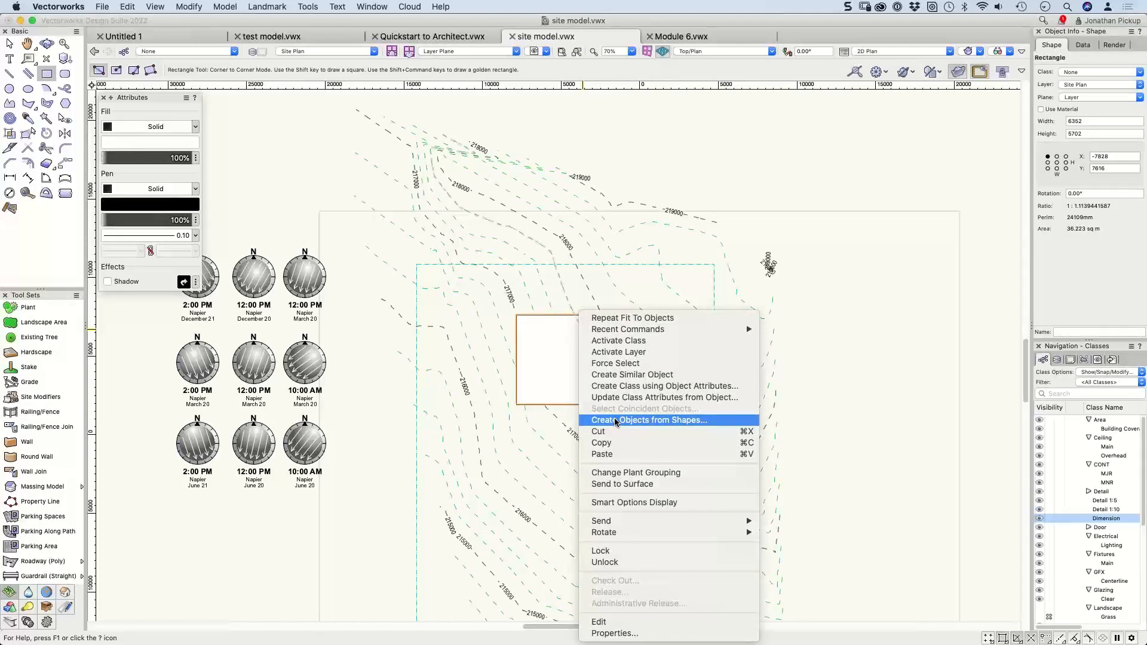
click(616, 420)
click(608, 283)
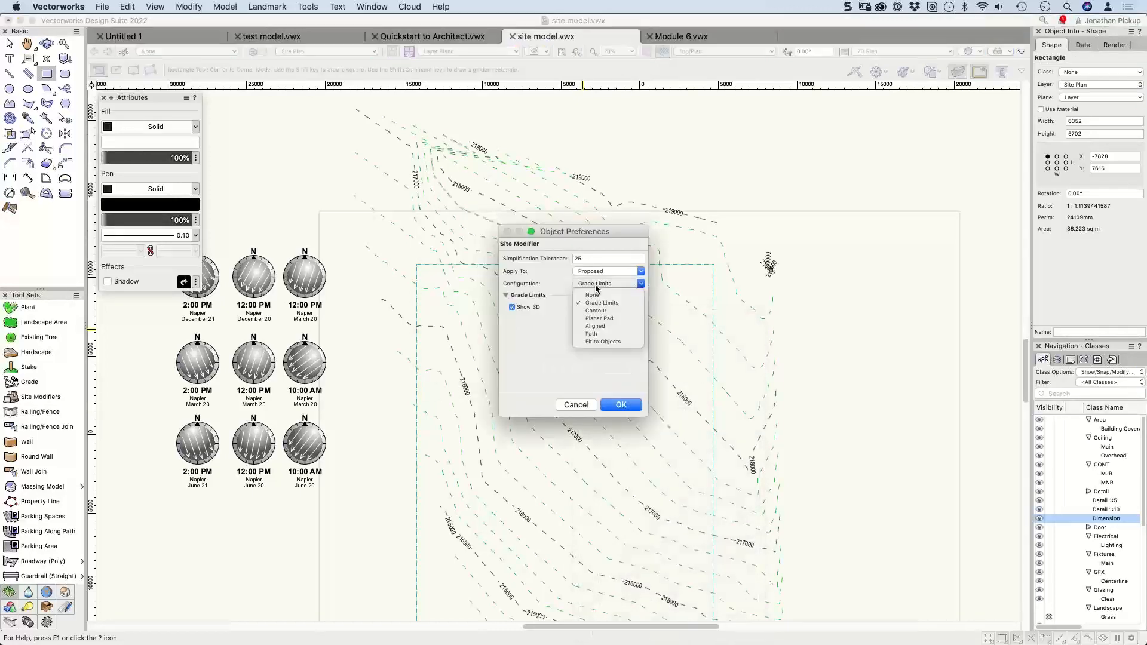
click(592, 320)
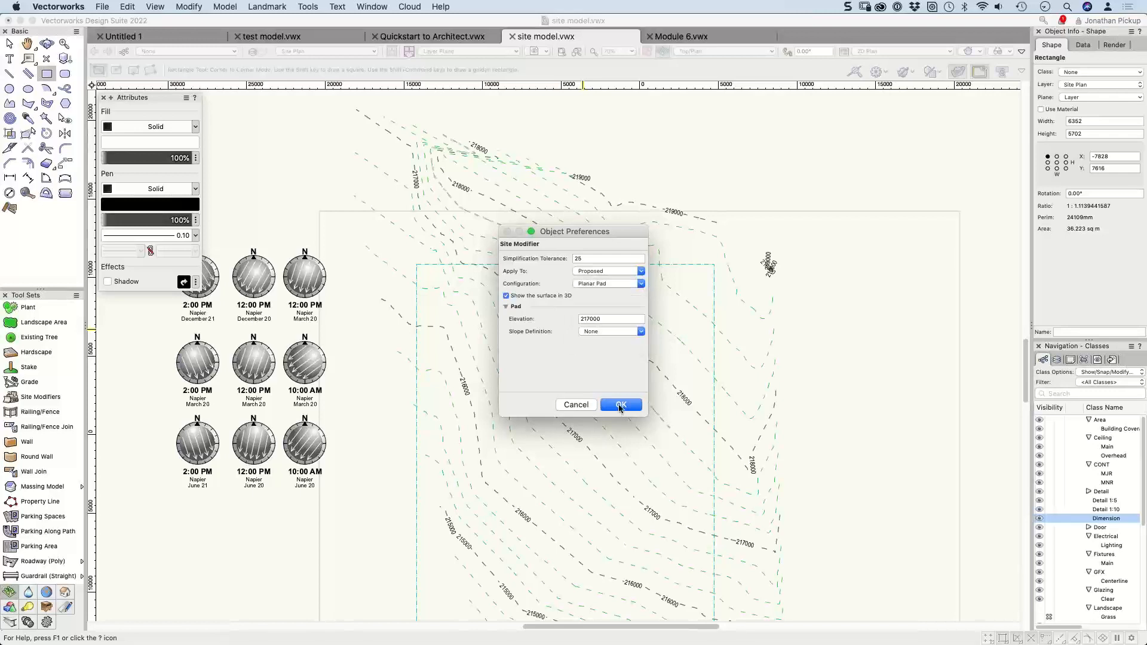
click(620, 405)
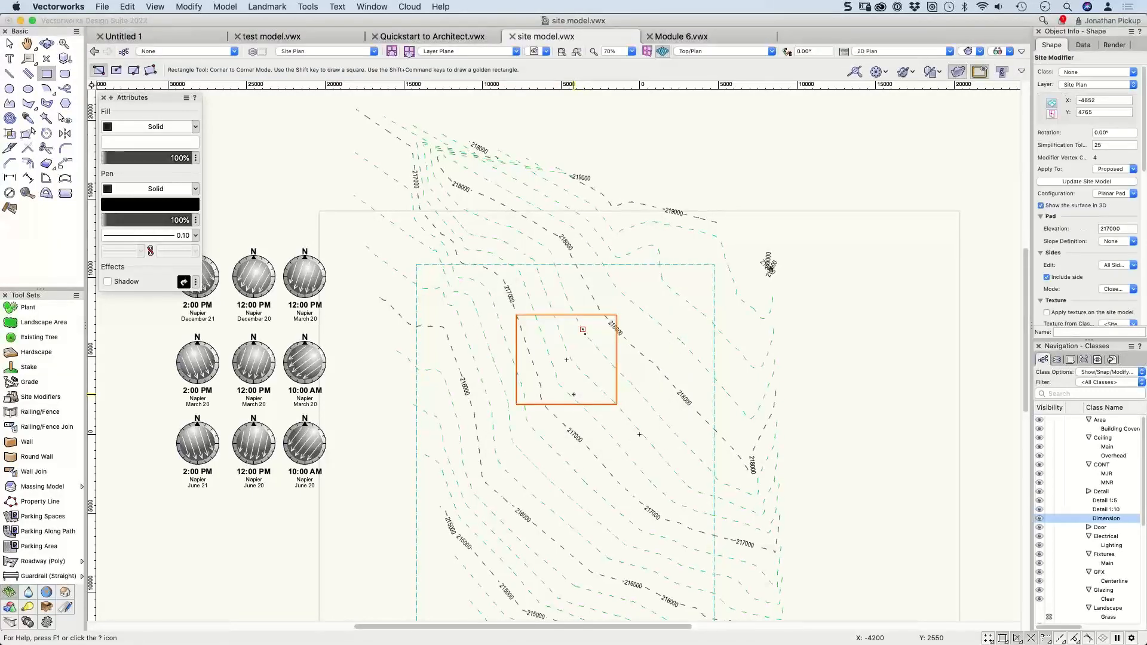
Step: From a 3D view, update the site model with the planar pad and turn off the pad's surface display in 3D
key(1)
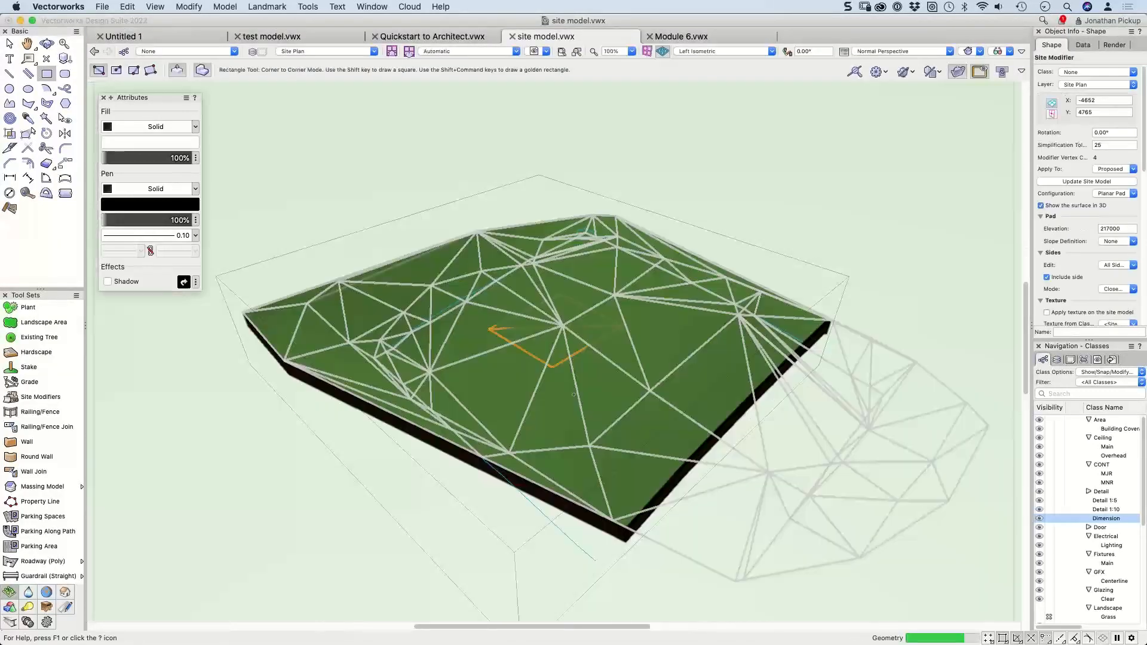
ctrl+middle_drag(501, 383, 526, 372)
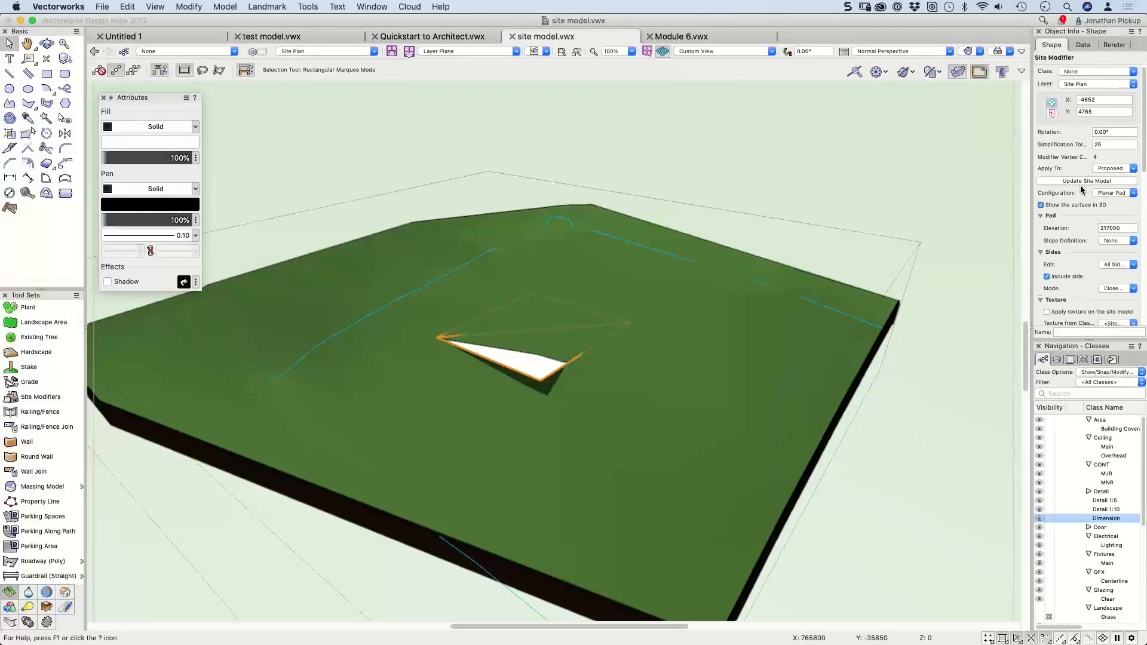
scroll(1080, 194, down, 2)
scroll(1080, 194, down, 3)
scroll(1080, 199, up, 4)
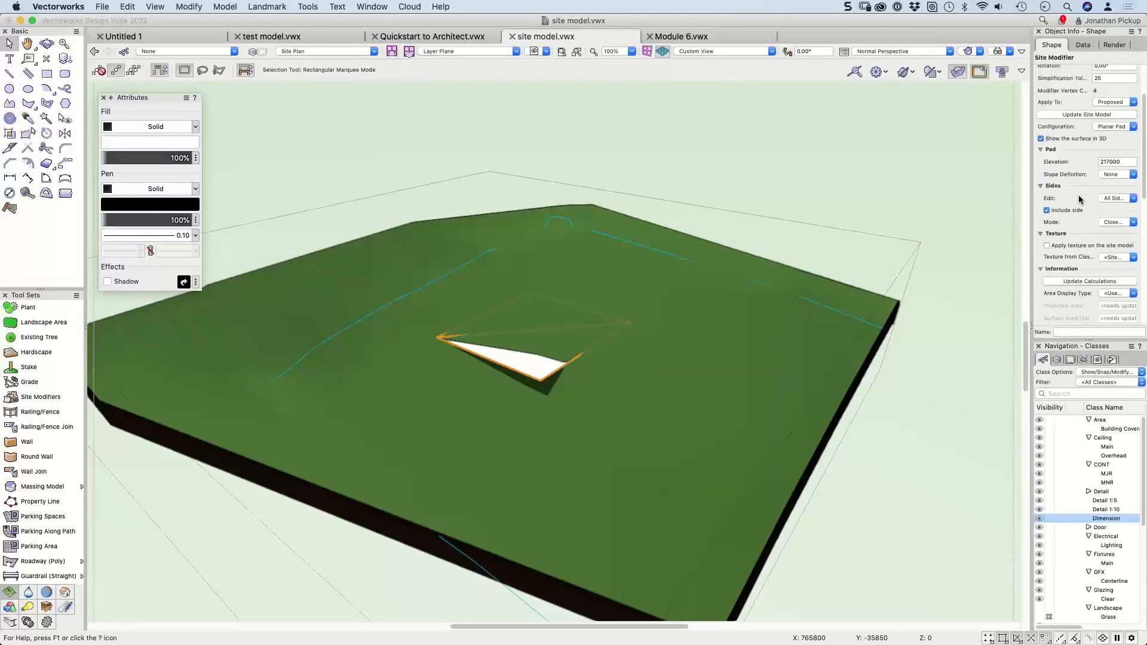
scroll(1073, 181, up, 2)
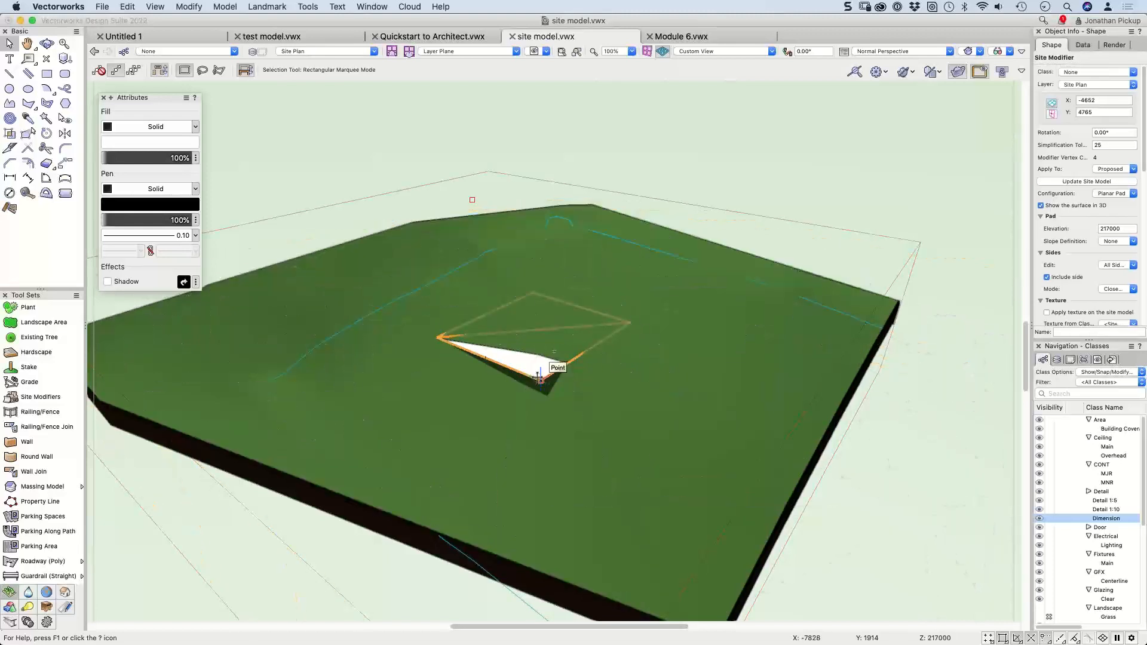
click(1089, 182)
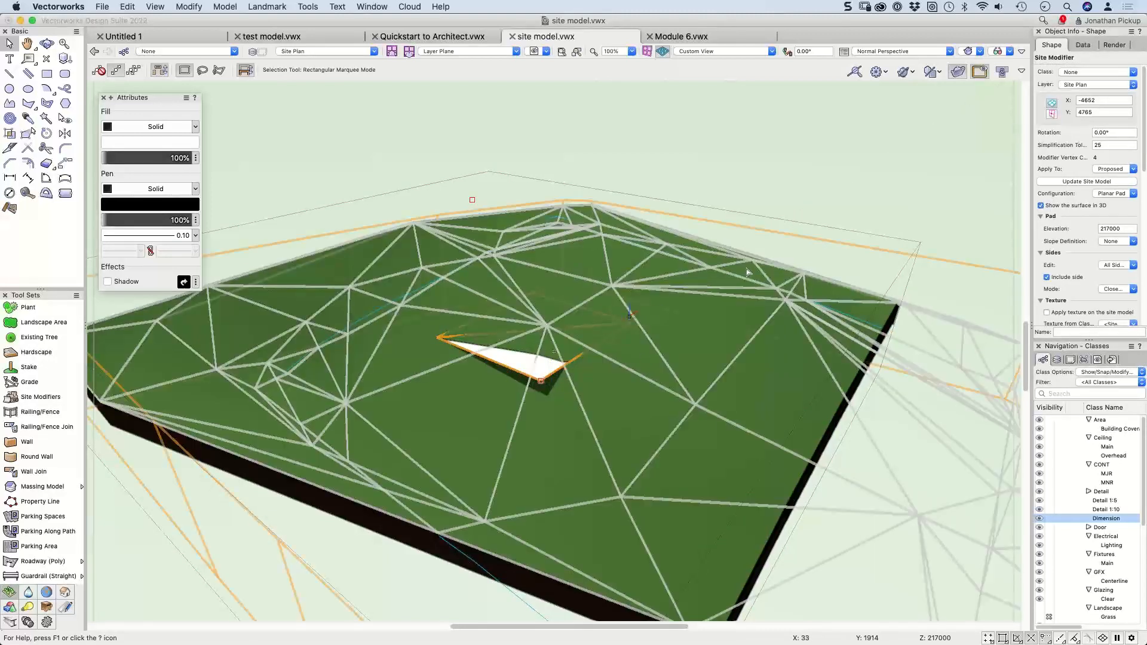
click(1088, 182)
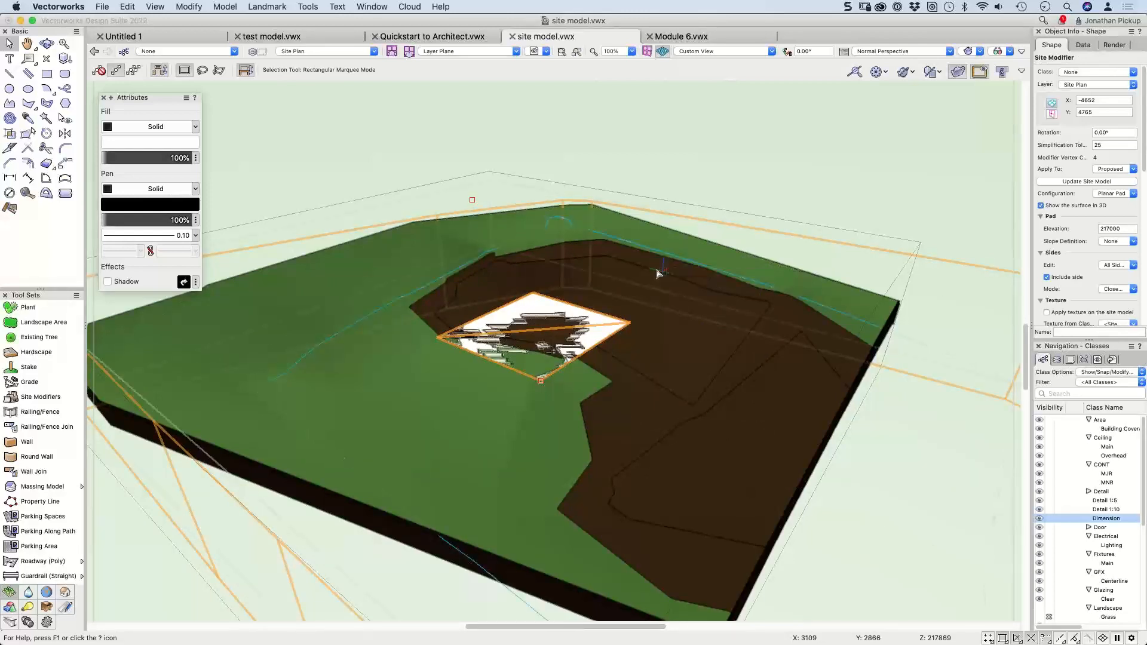
click(1071, 205)
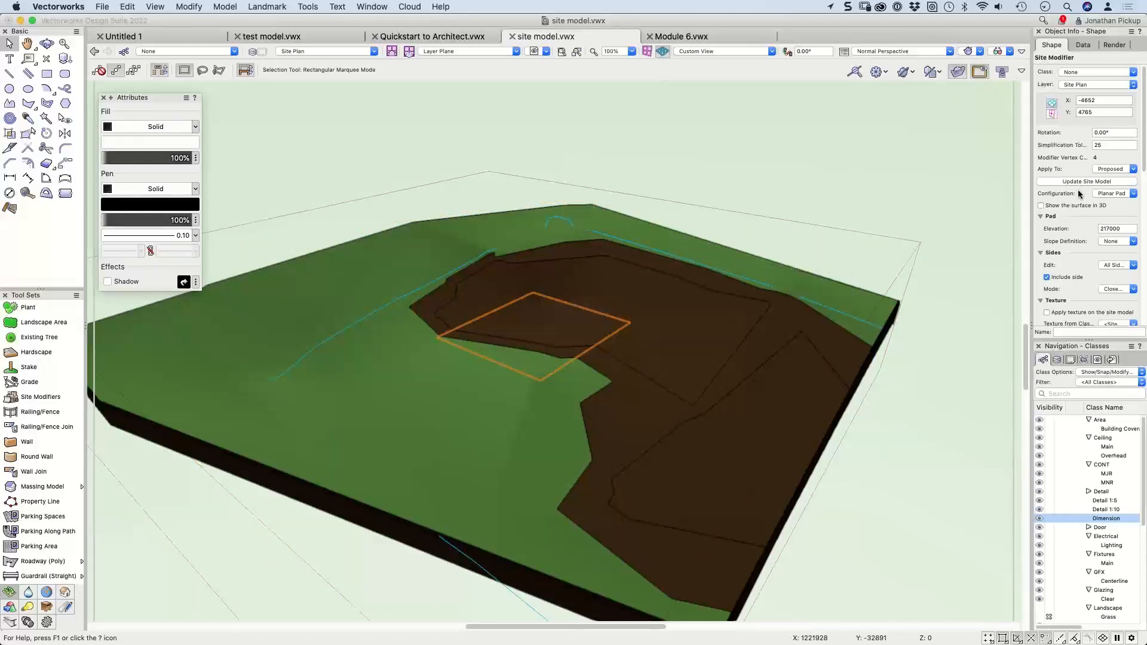
Step: Switch the pad's side editing to Single and set the mode of side 1 to Retaining
scroll(1093, 233, down, 2)
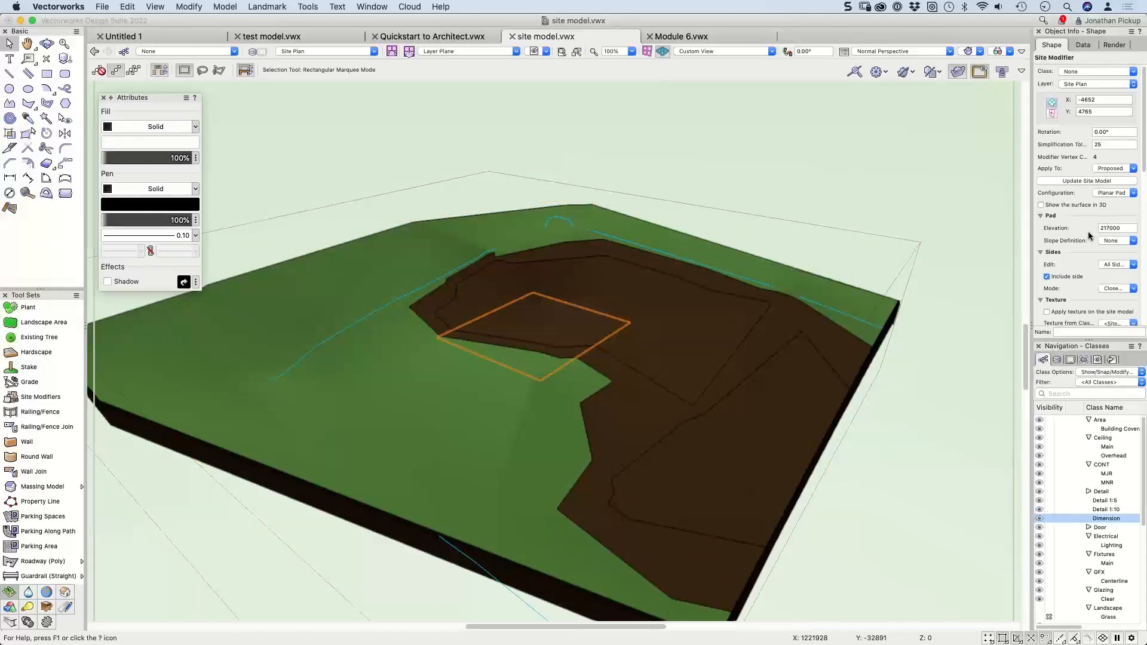
click(1109, 248)
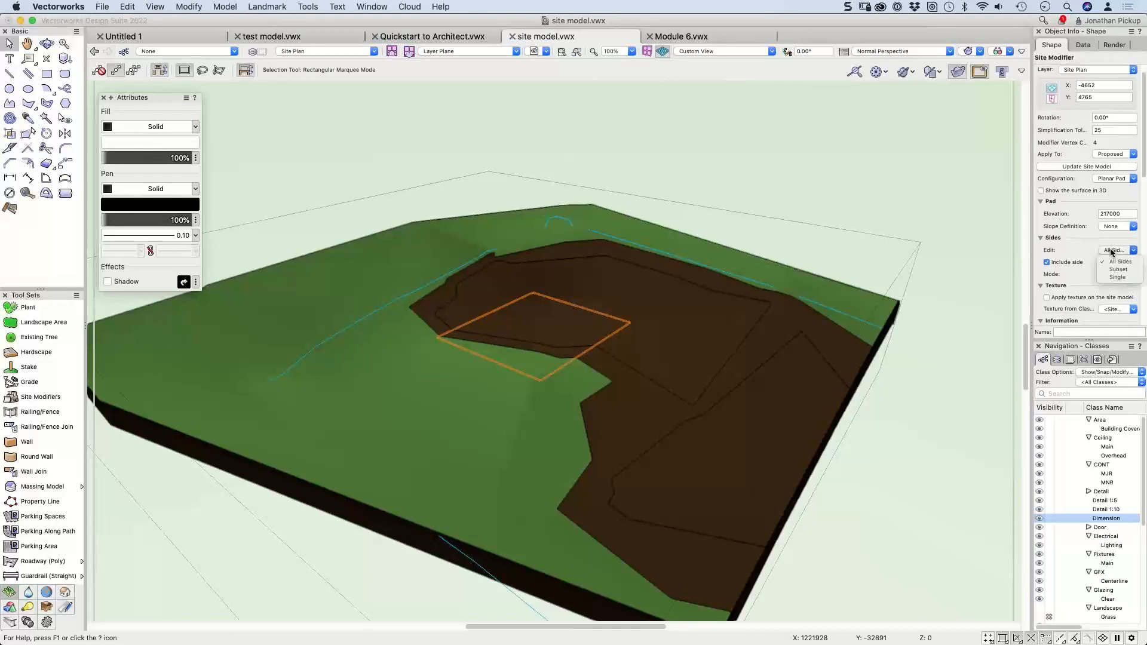
click(1115, 277)
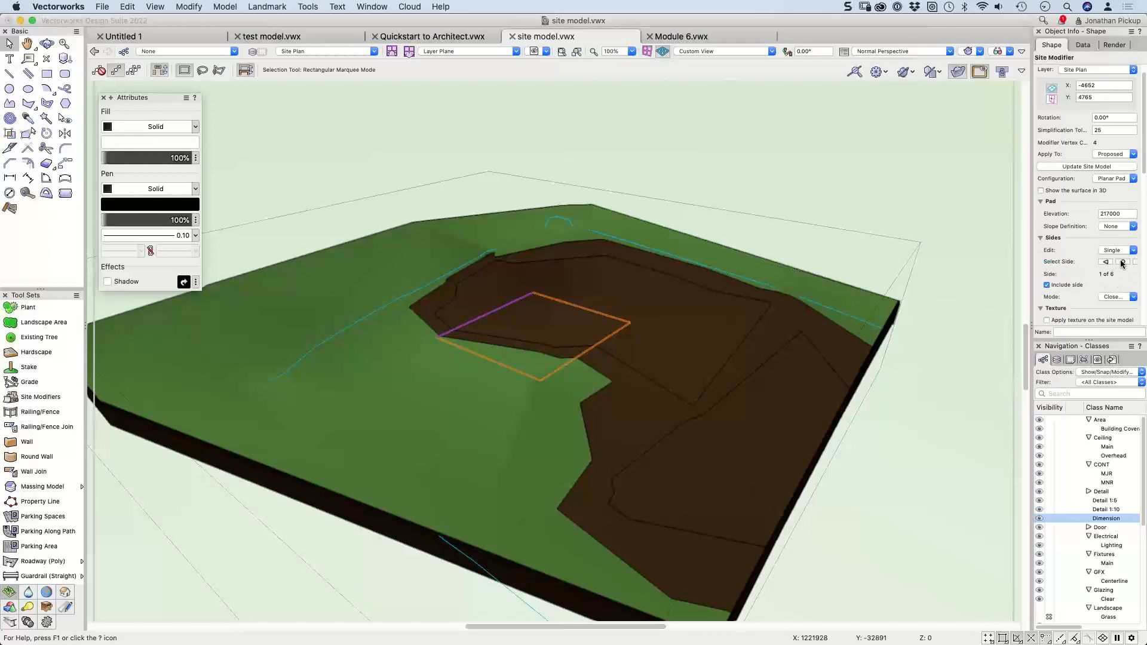
click(1119, 297)
click(1117, 308)
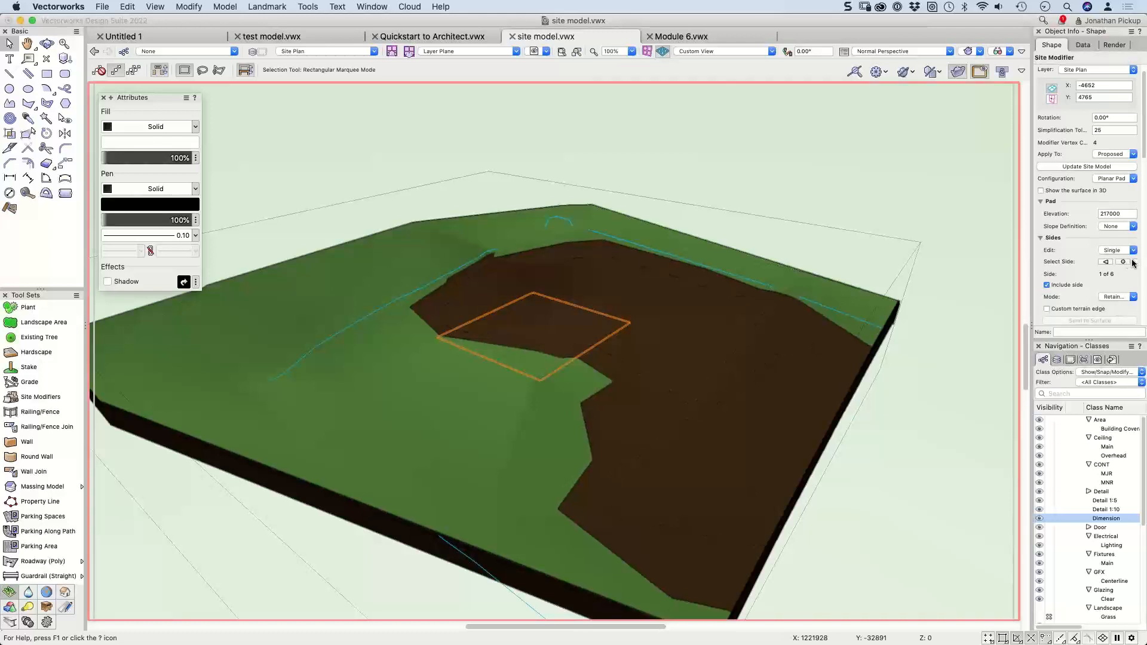
Step: Set the mode of the pad's side 2 to Retaining, update the site model and inspect the cut around the pad
click(1136, 263)
click(1112, 296)
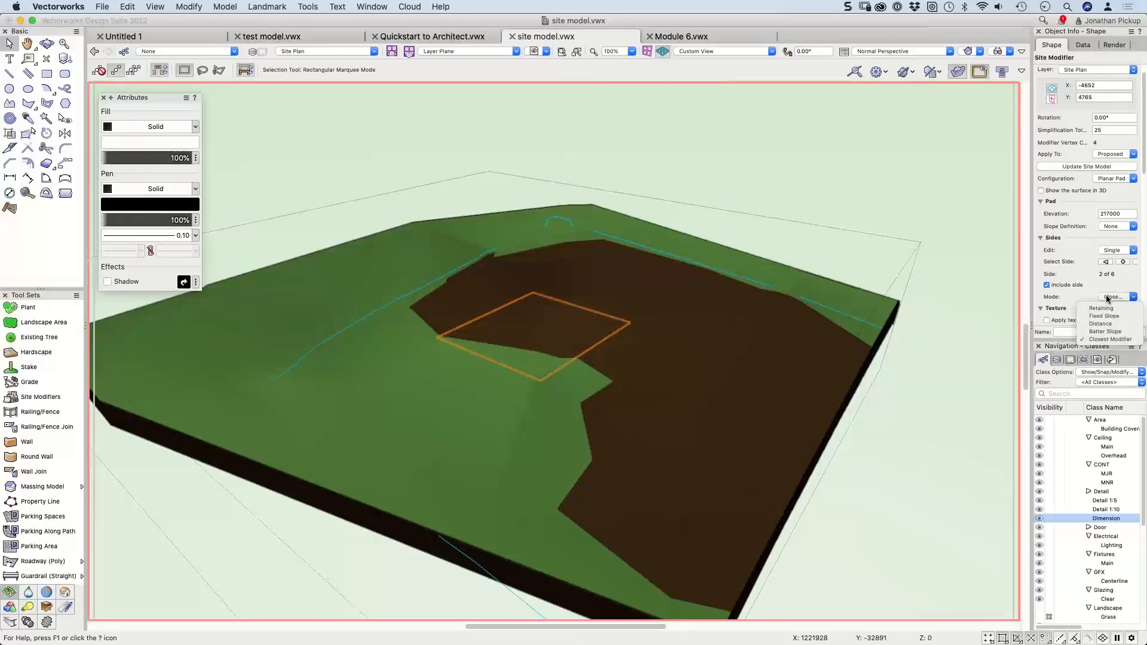
click(1104, 308)
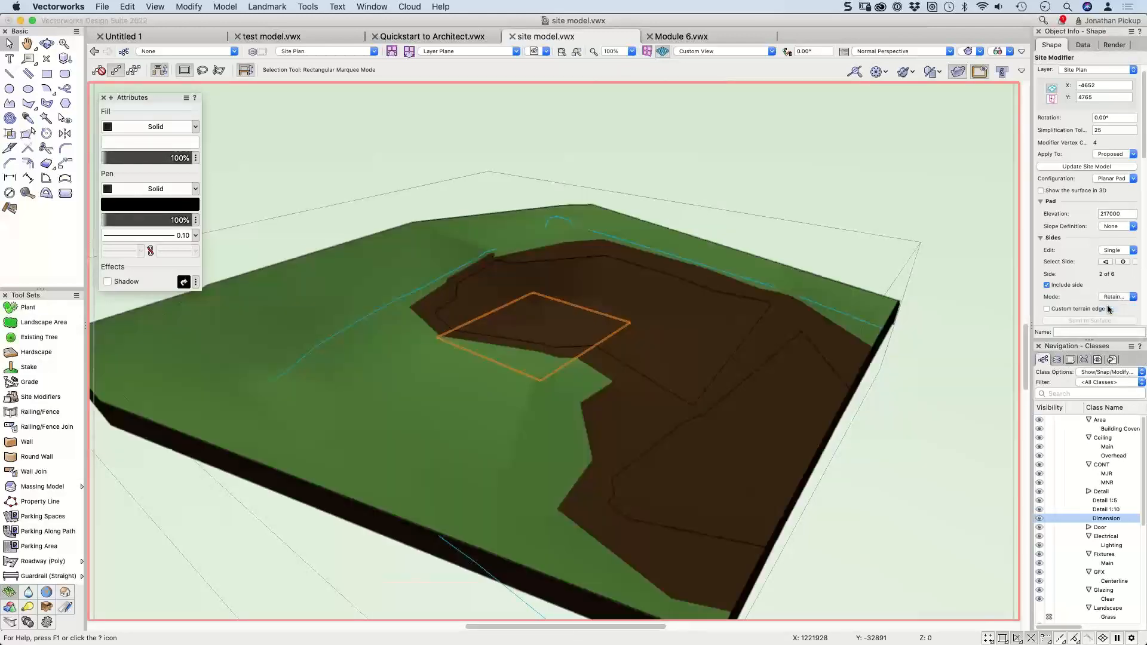
click(1077, 167)
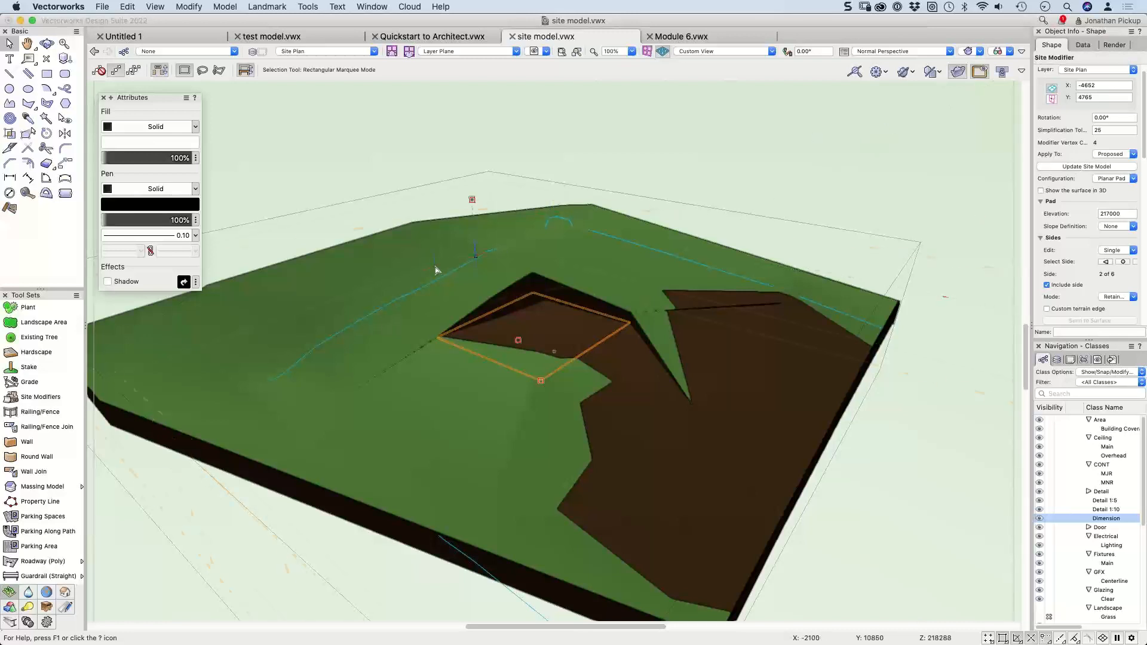
scroll(484, 361, up, 5)
shift+middle_drag(483, 360, 599, 364)
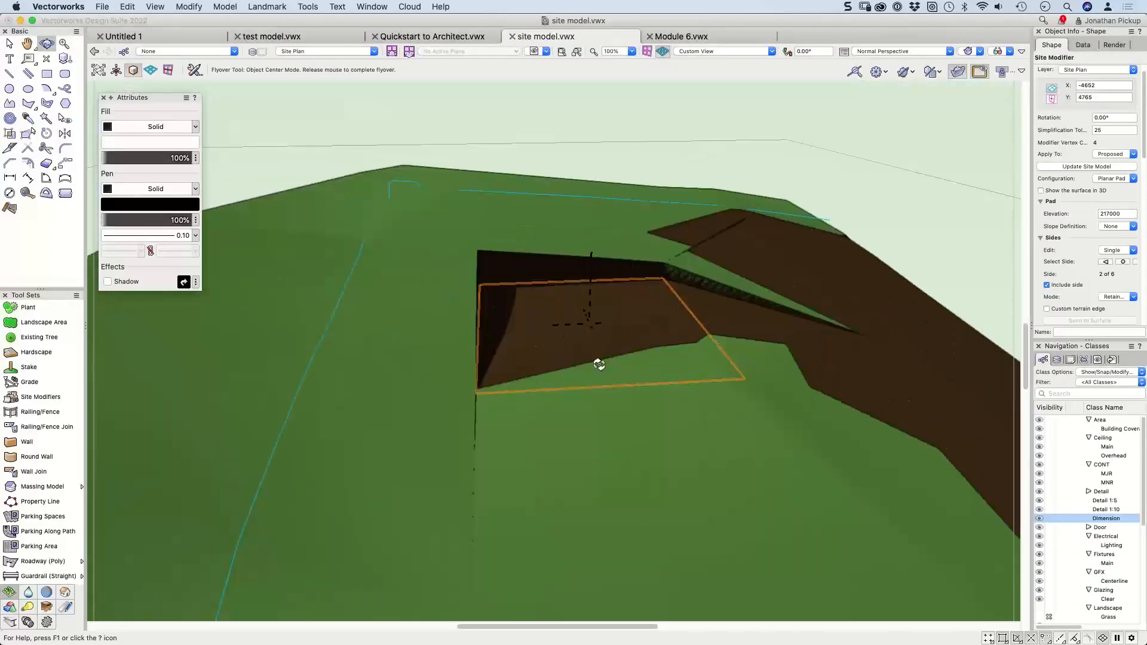
shift+middle_drag(599, 365, 528, 332)
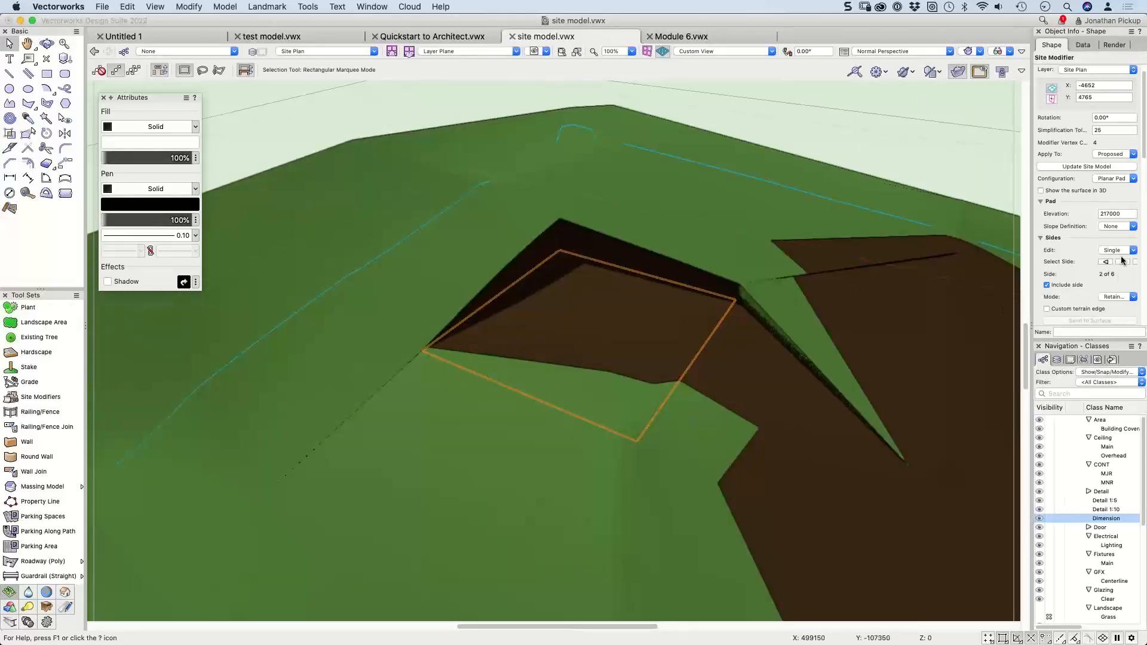
Step: Set the mode of the pad's side 2 to Batter Slope
click(1116, 297)
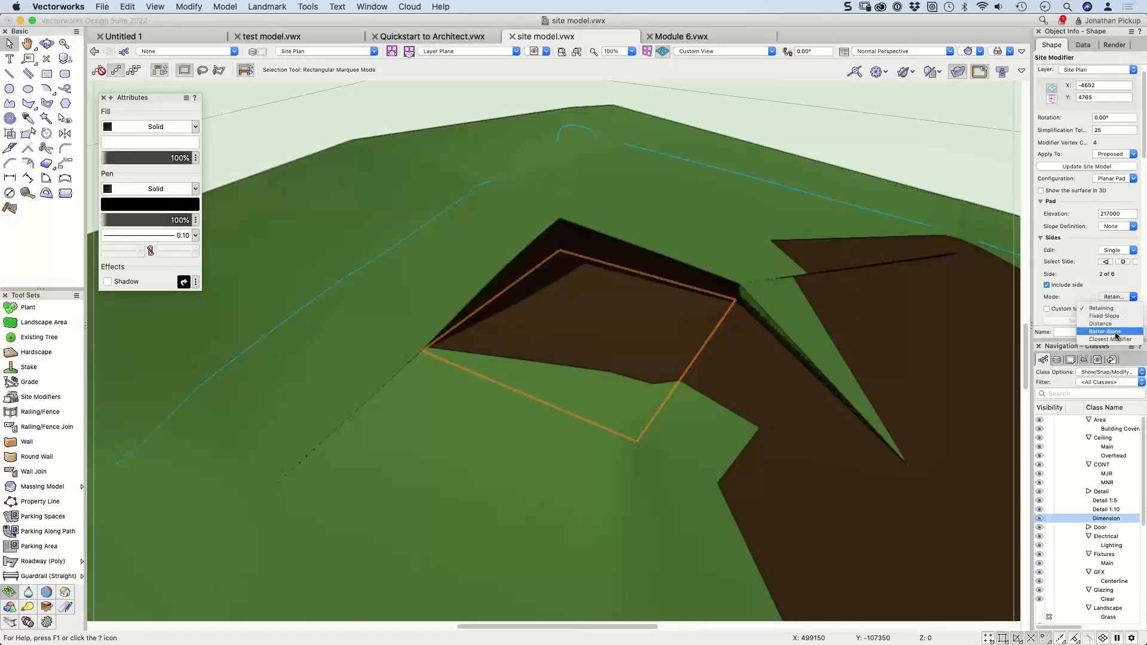
click(1107, 330)
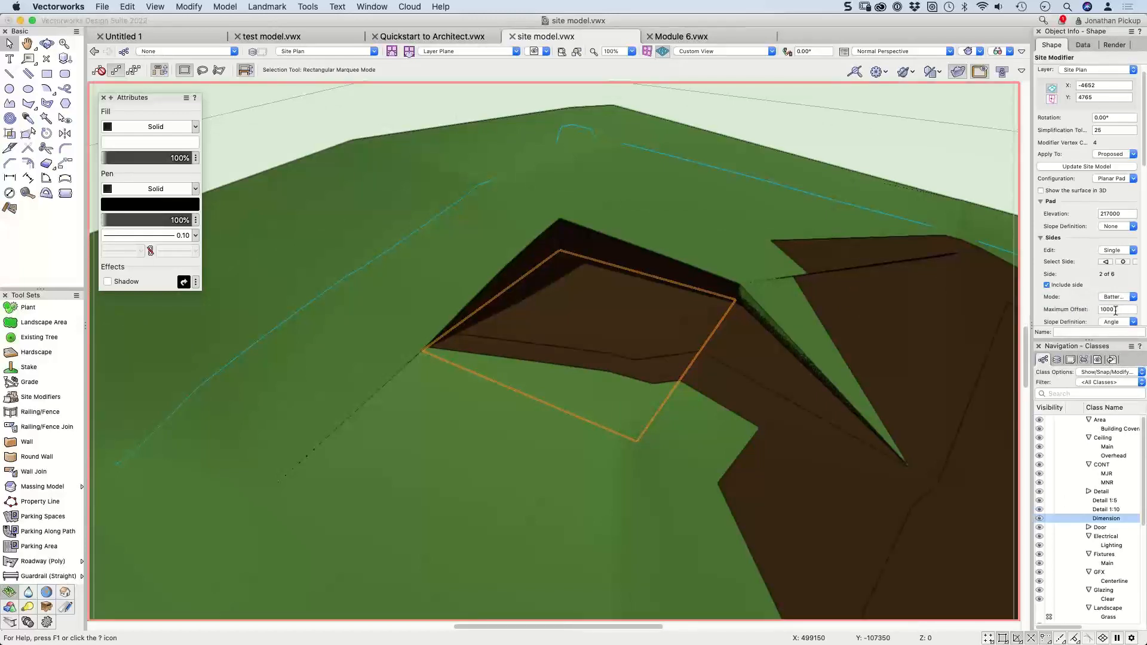
scroll(1119, 302, down, 2)
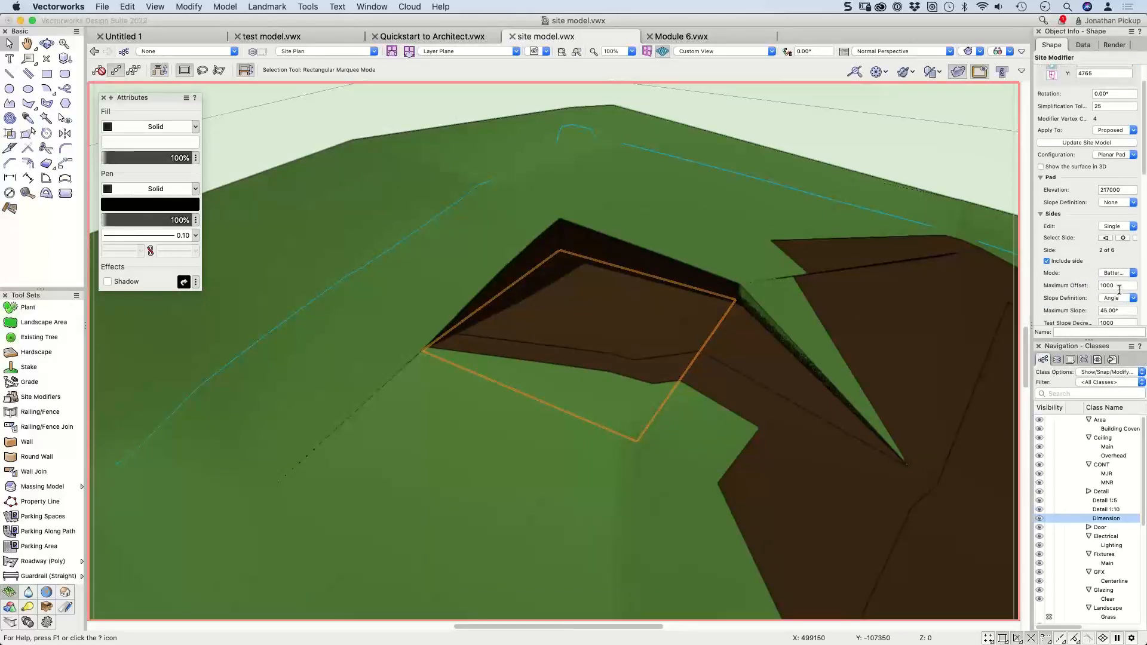
click(1116, 285)
scroll(1121, 301, down, 1)
click(1118, 257)
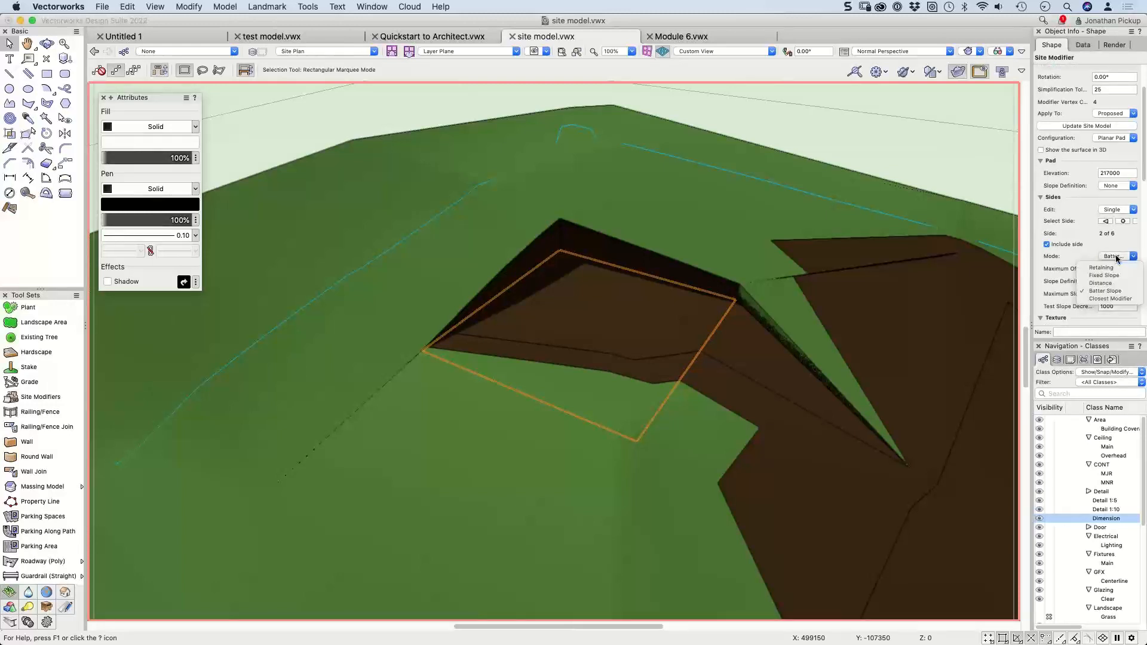
click(1106, 289)
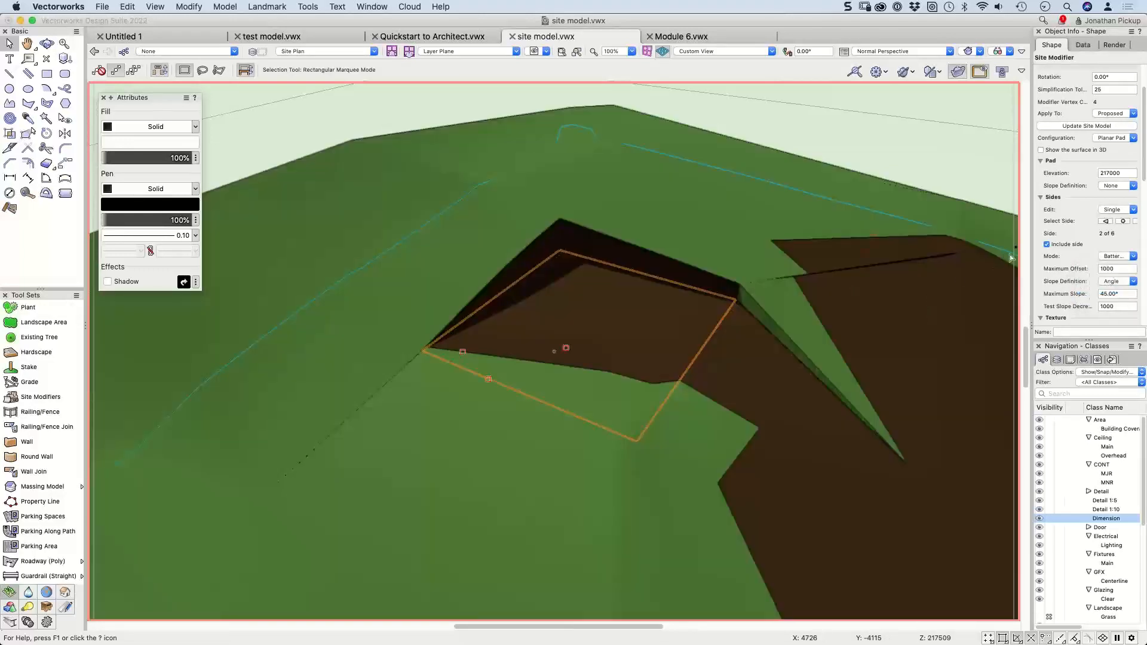
Step: Set the mode of the pad's side 1 to Batter Slope and update the site model
click(1107, 221)
click(1115, 257)
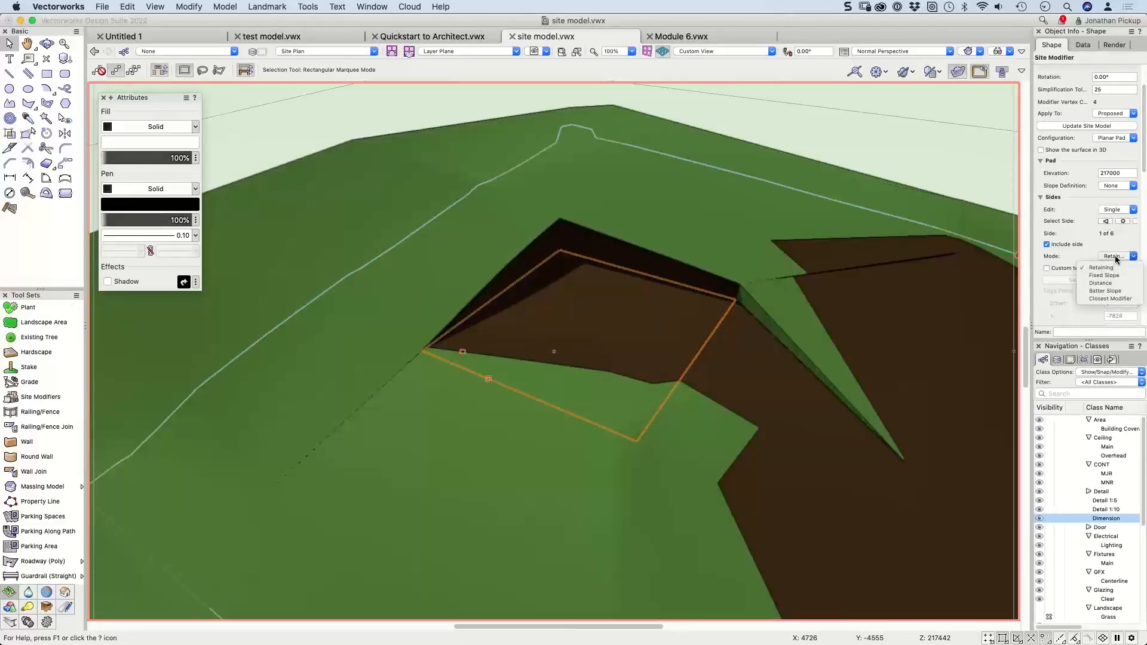
click(1107, 291)
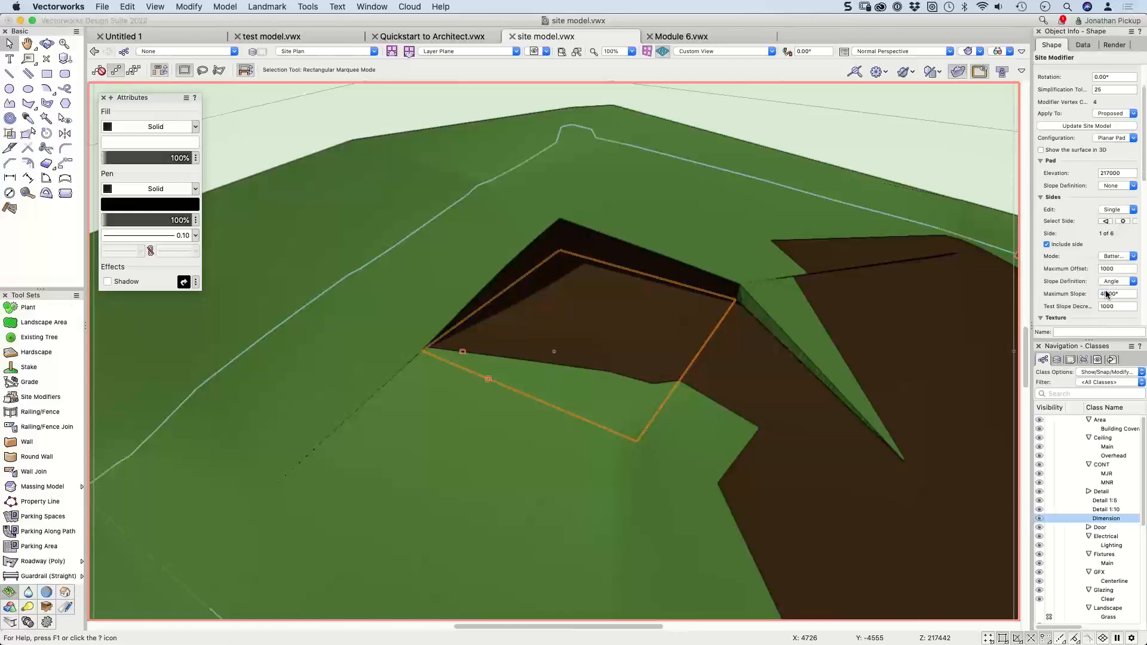
click(1068, 127)
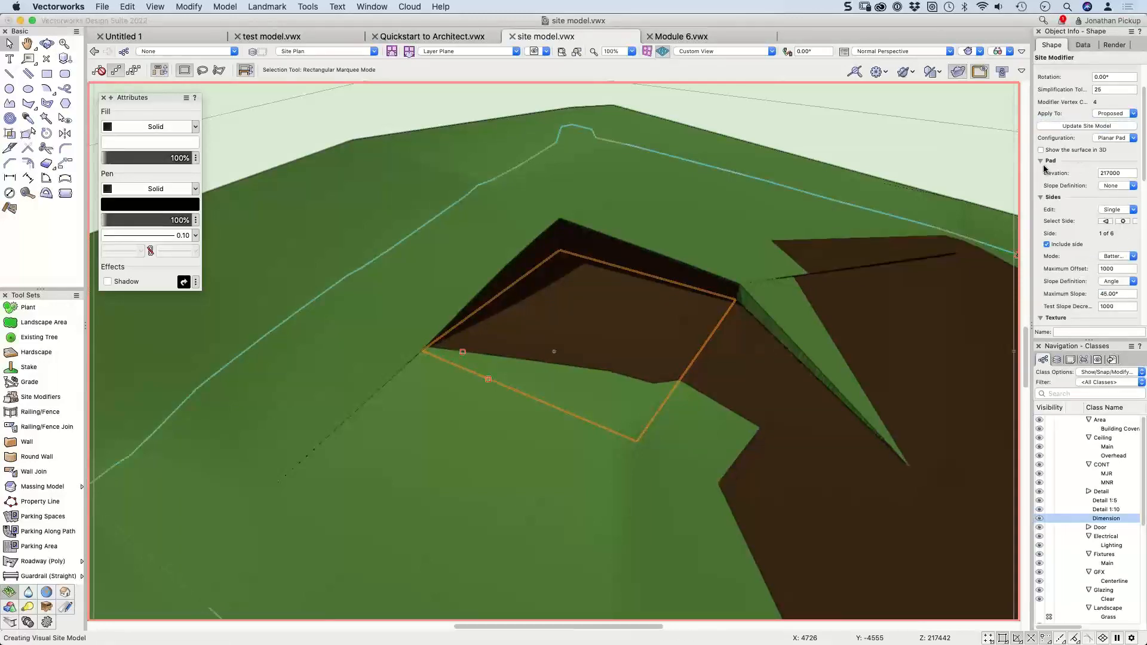
super+middle_drag(770, 303, 840, 159)
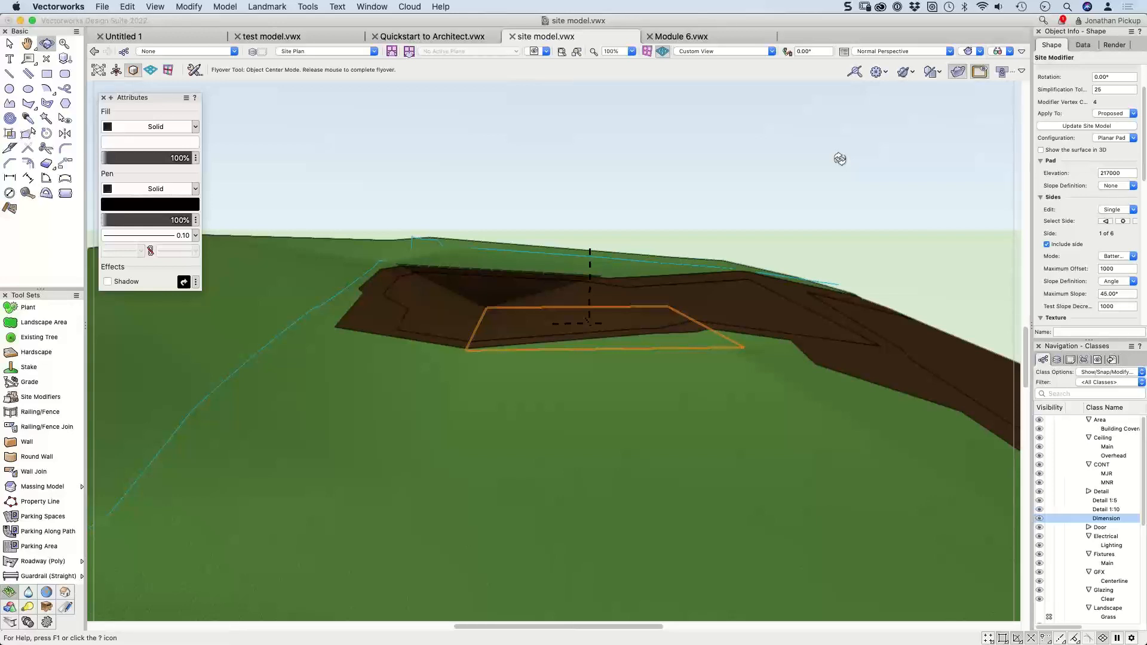
drag(840, 158, 854, 146)
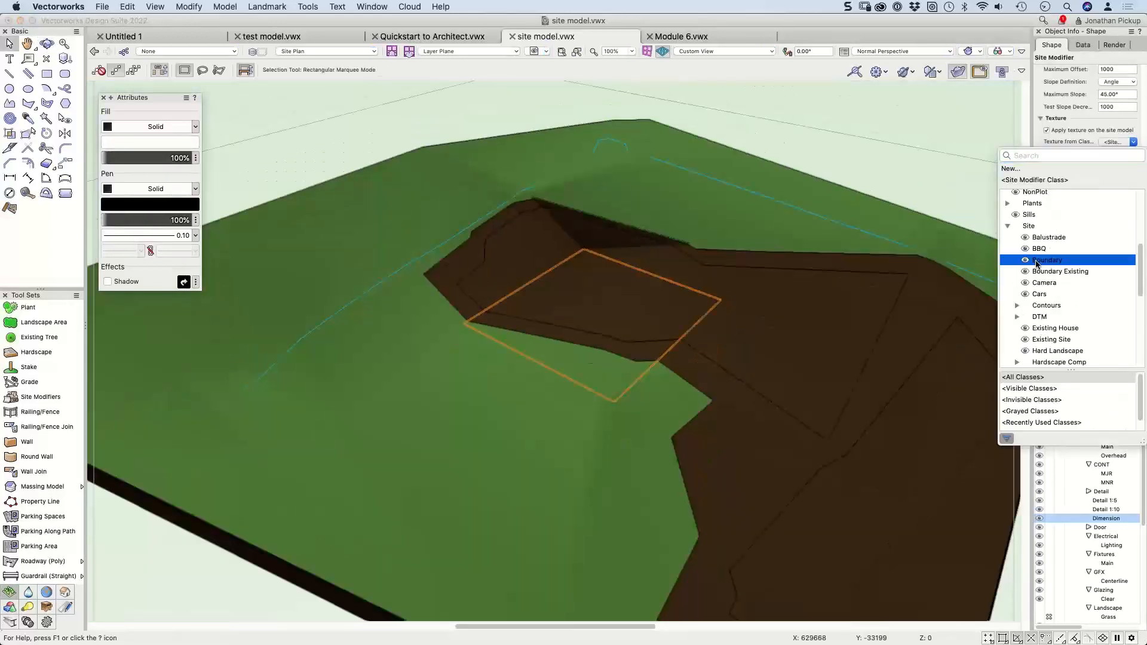
Step: Texture the pad on the site model from the Site-Boundary class and update the site model
click(1036, 261)
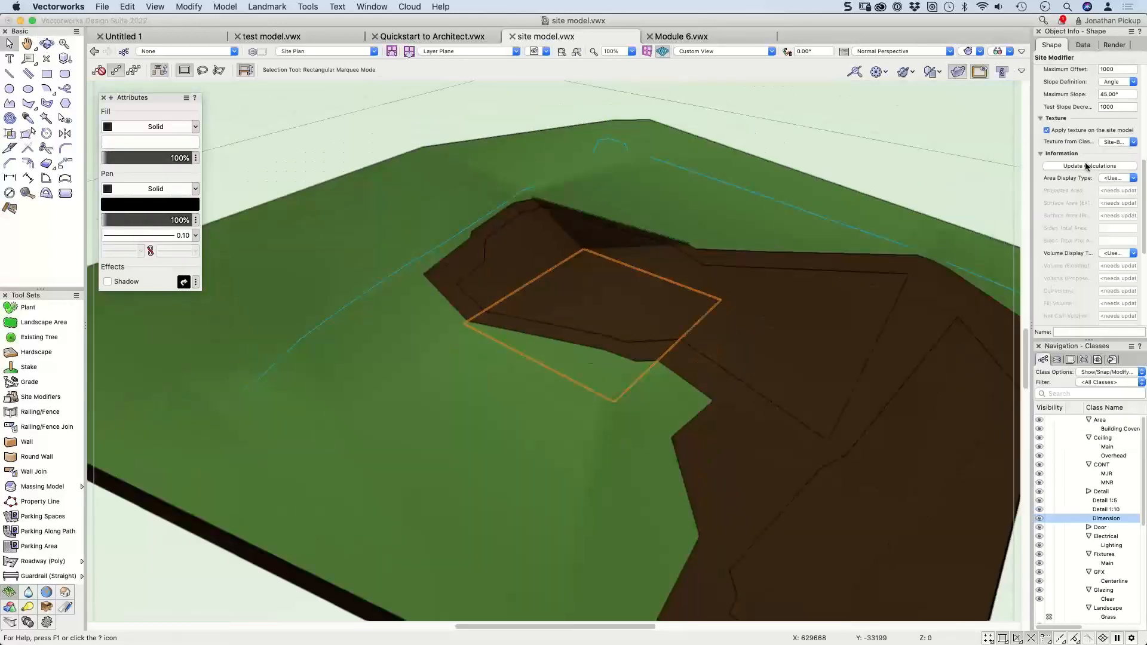
scroll(1078, 145, up, 3)
scroll(1079, 146, up, 5)
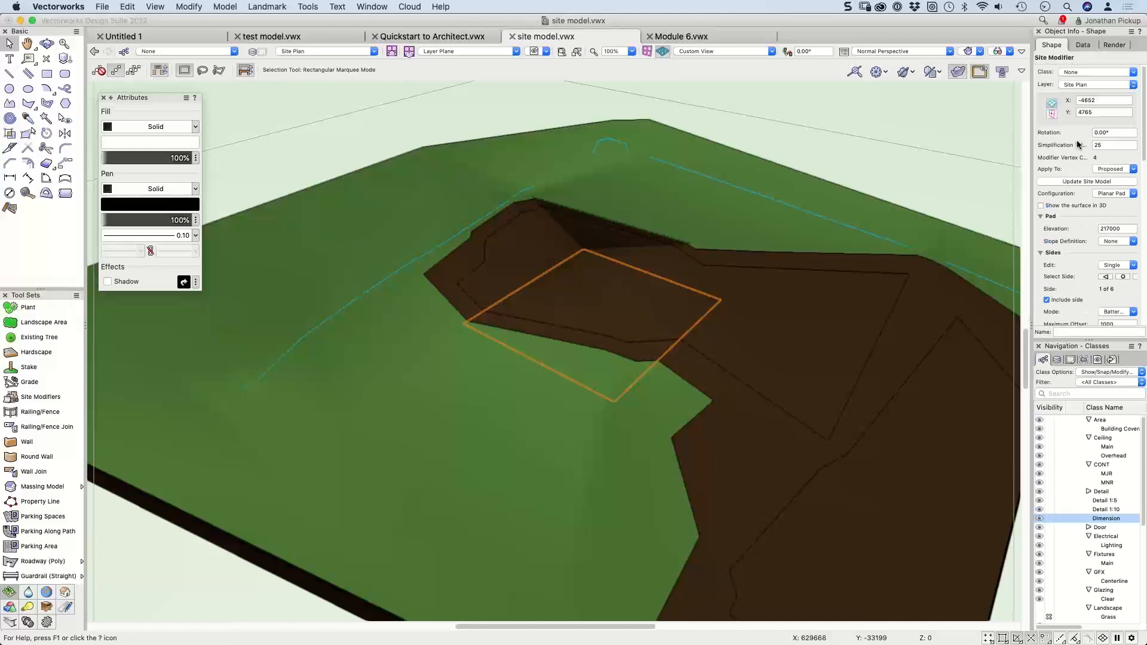
click(1072, 182)
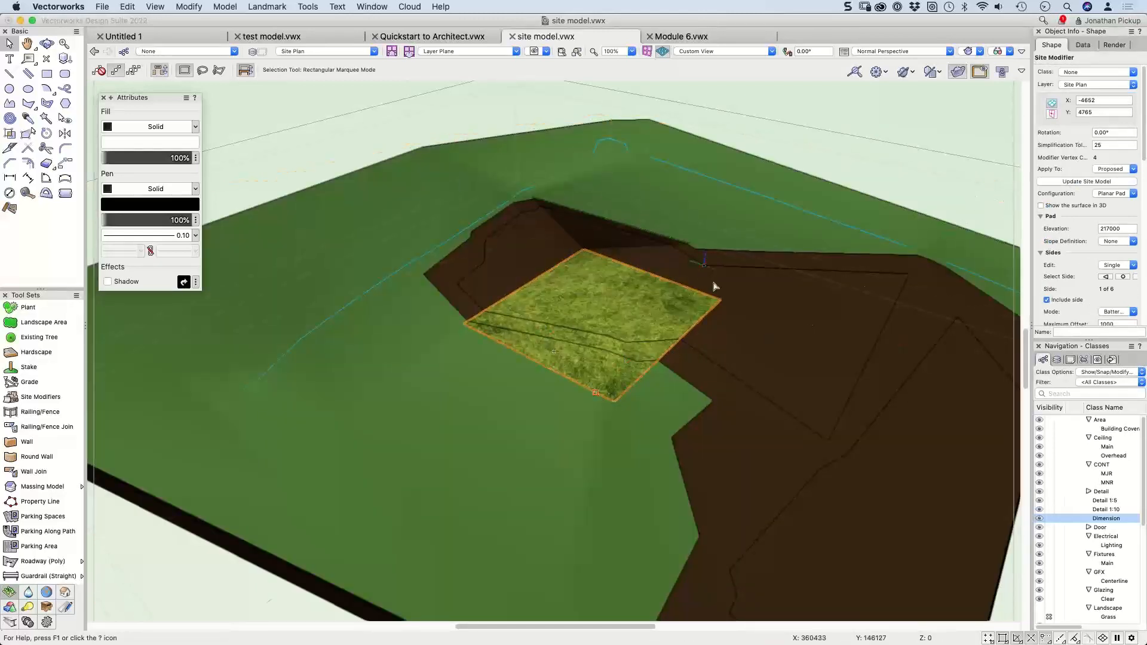
Step: Select the grade limits modifier, choose the Site-Boundary class for its texture and update the site model
click(323, 322)
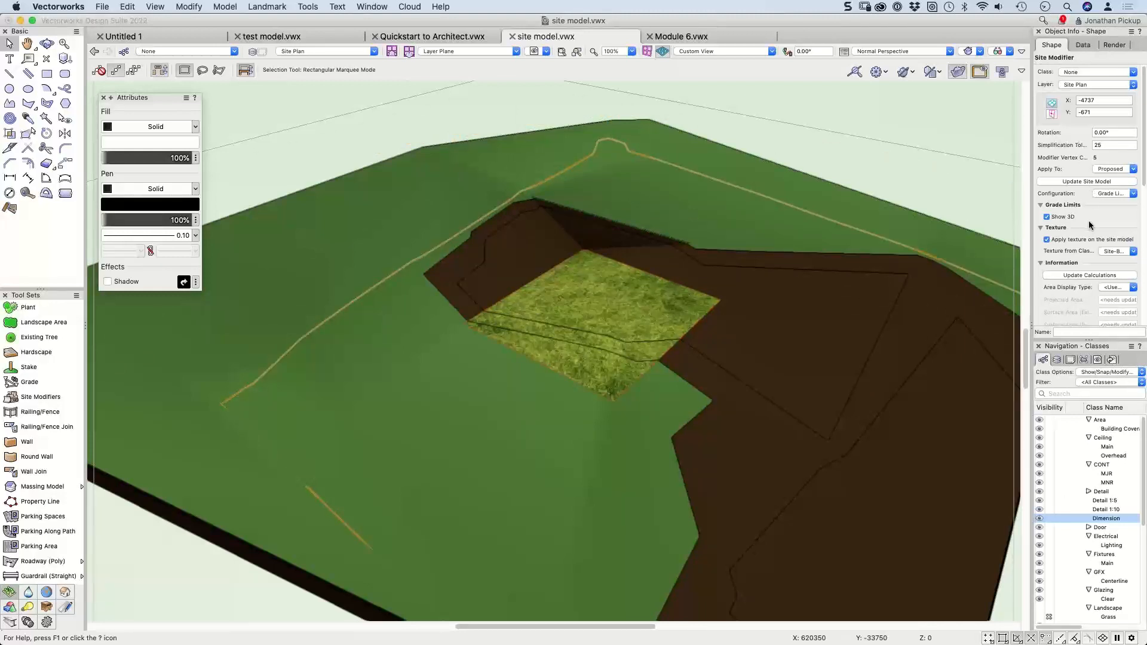
scroll(1089, 221, down, 1)
click(1125, 251)
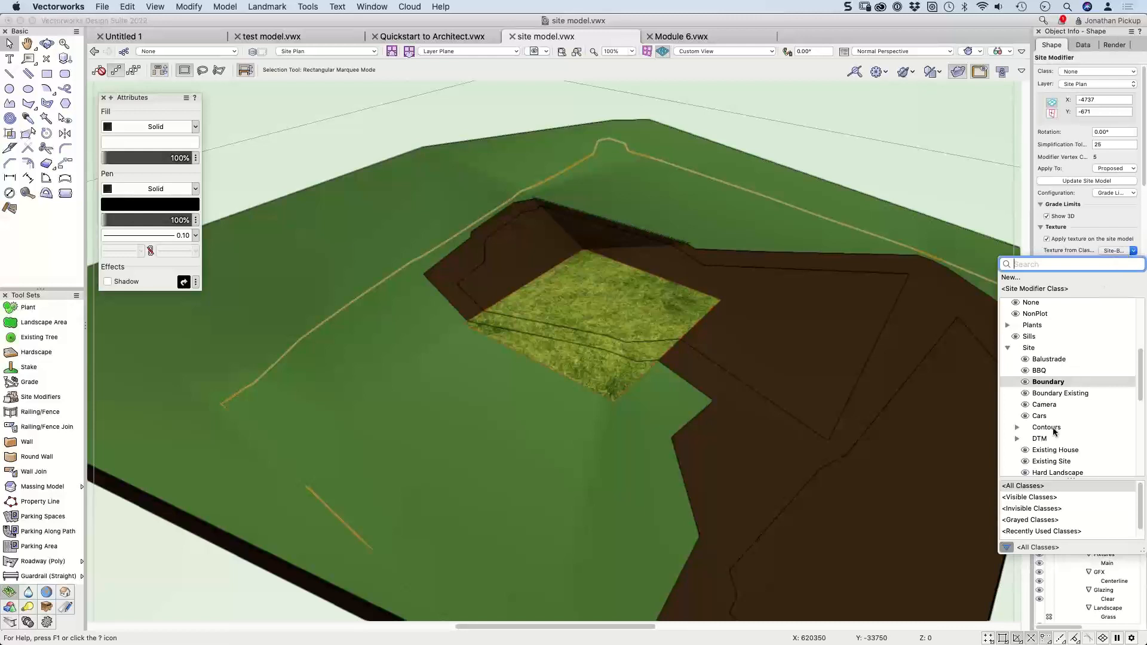
click(1044, 382)
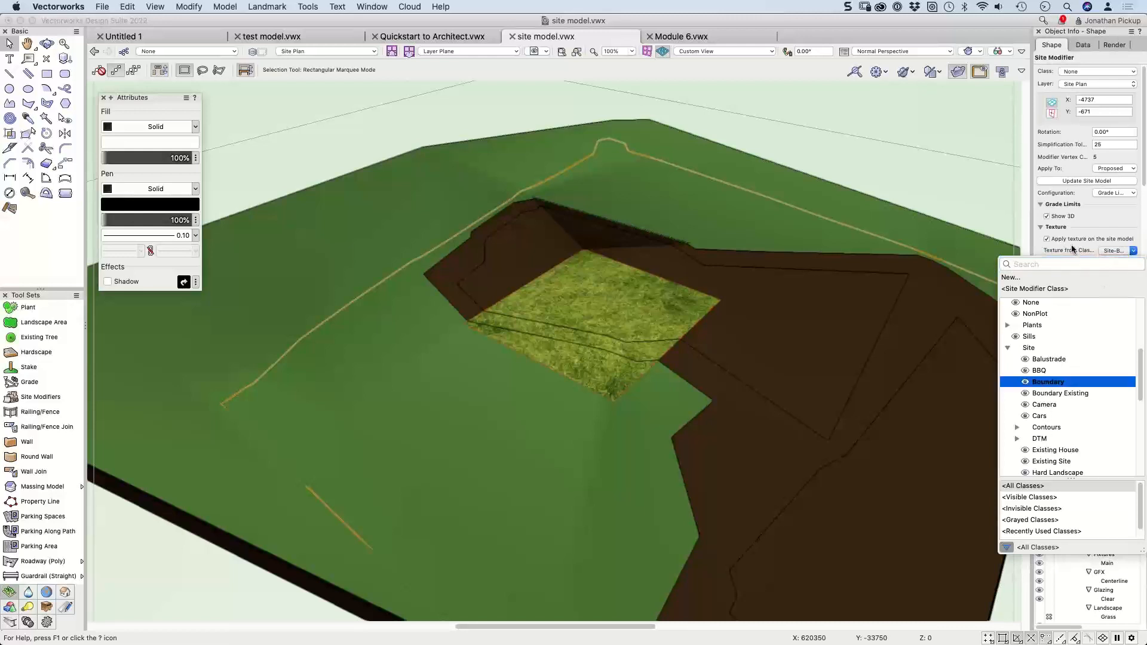
click(1083, 227)
click(1082, 181)
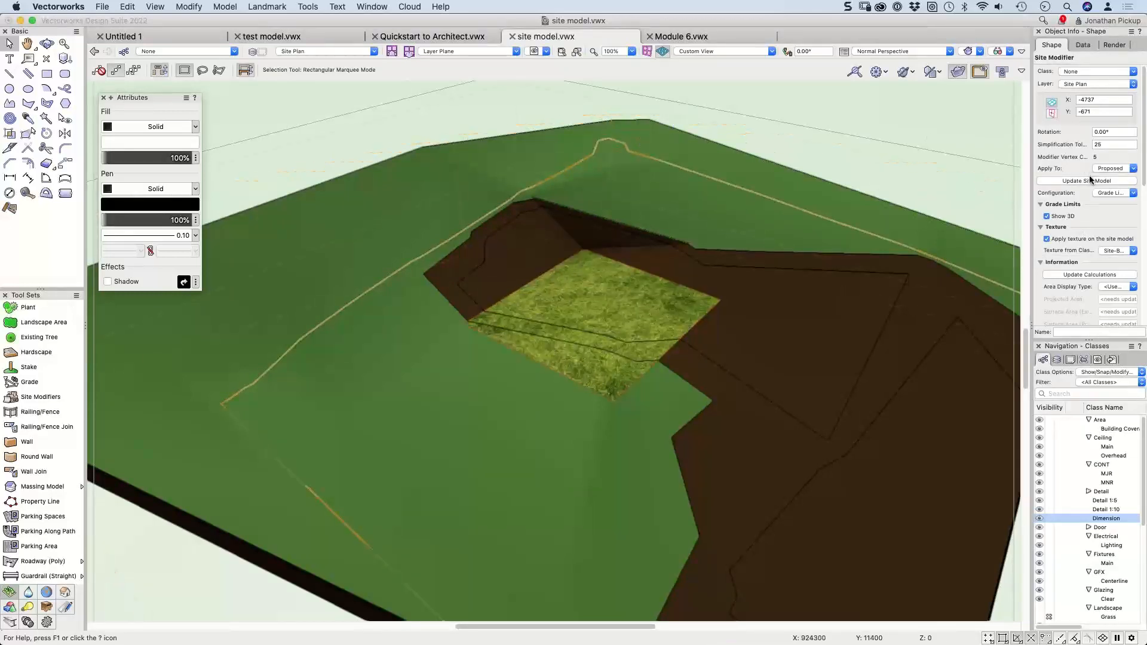
Step: Change the pad modifier's configuration to Fit to Objects with the Fit to top option
scroll(1056, 193, down, 3)
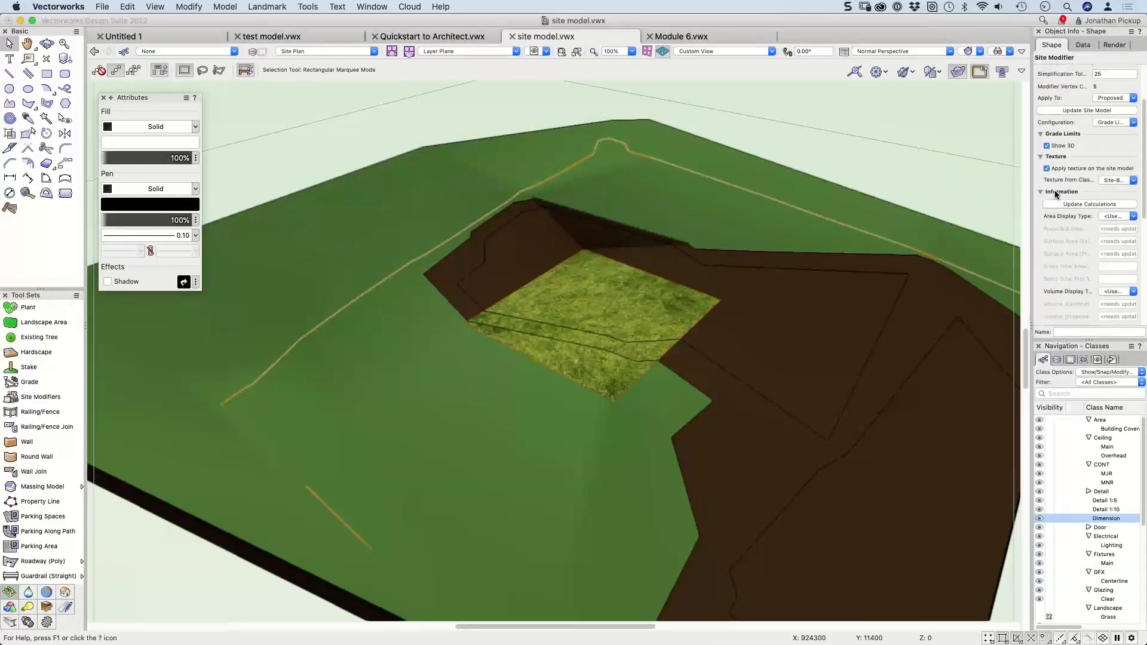
click(1116, 123)
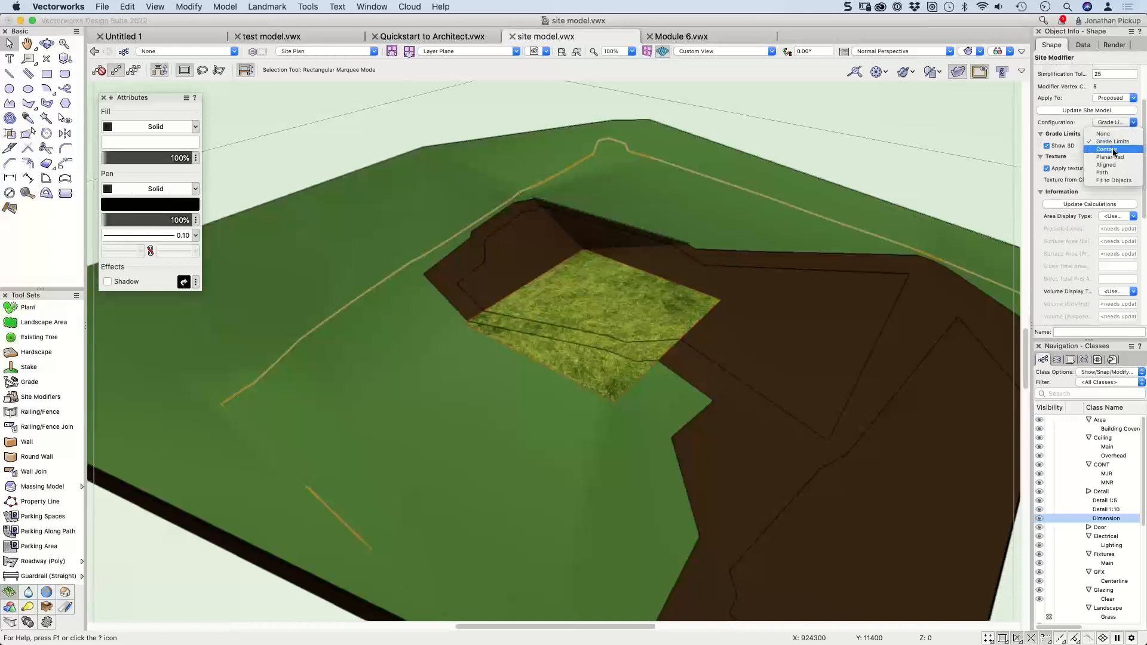
click(1070, 112)
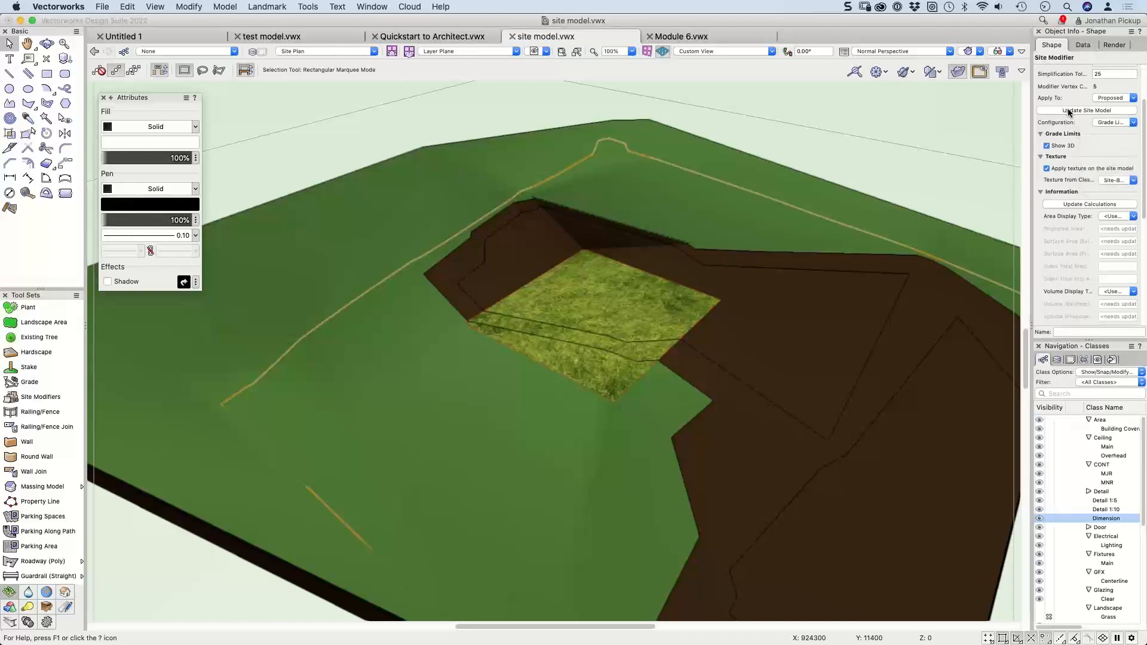
scroll(704, 308, down, 3)
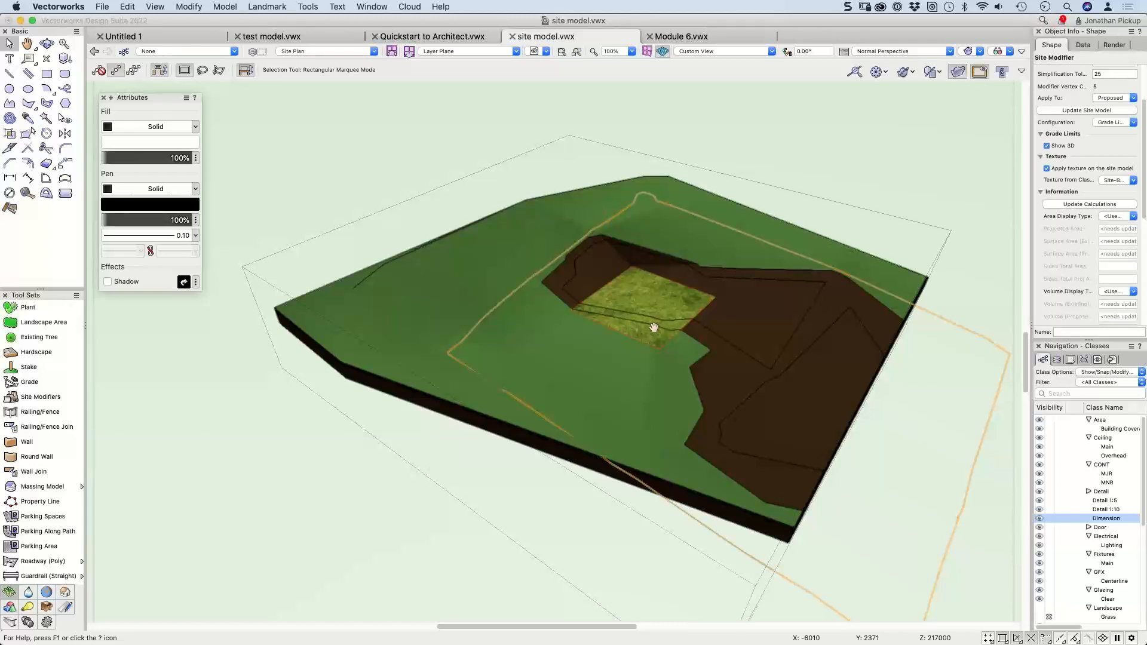
key(space)
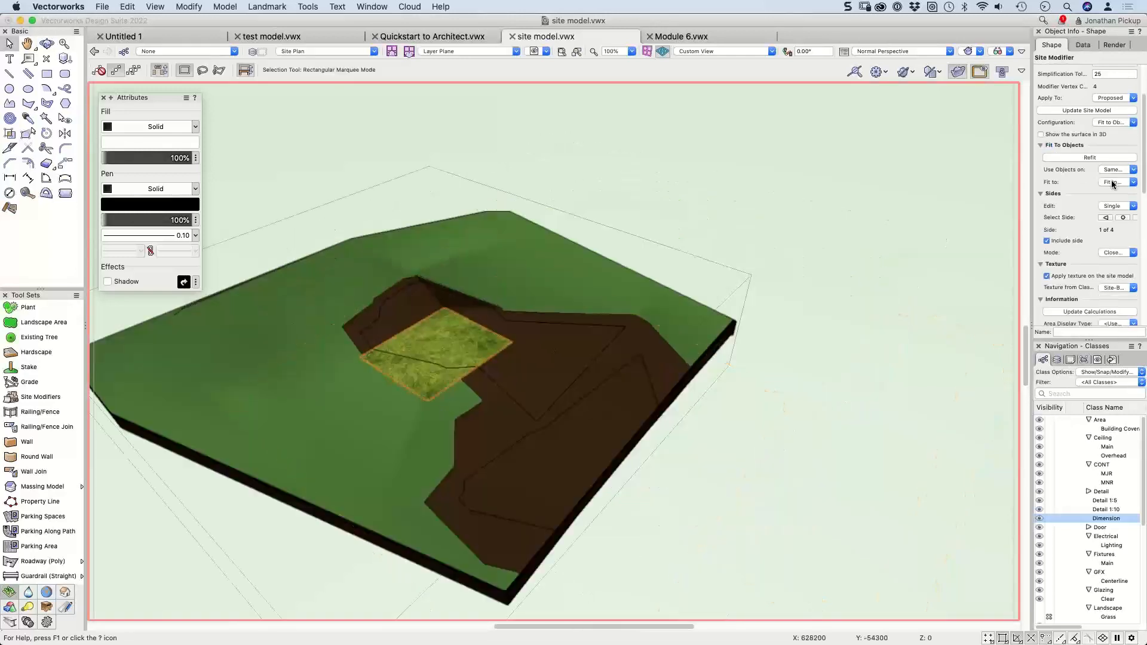
click(1112, 182)
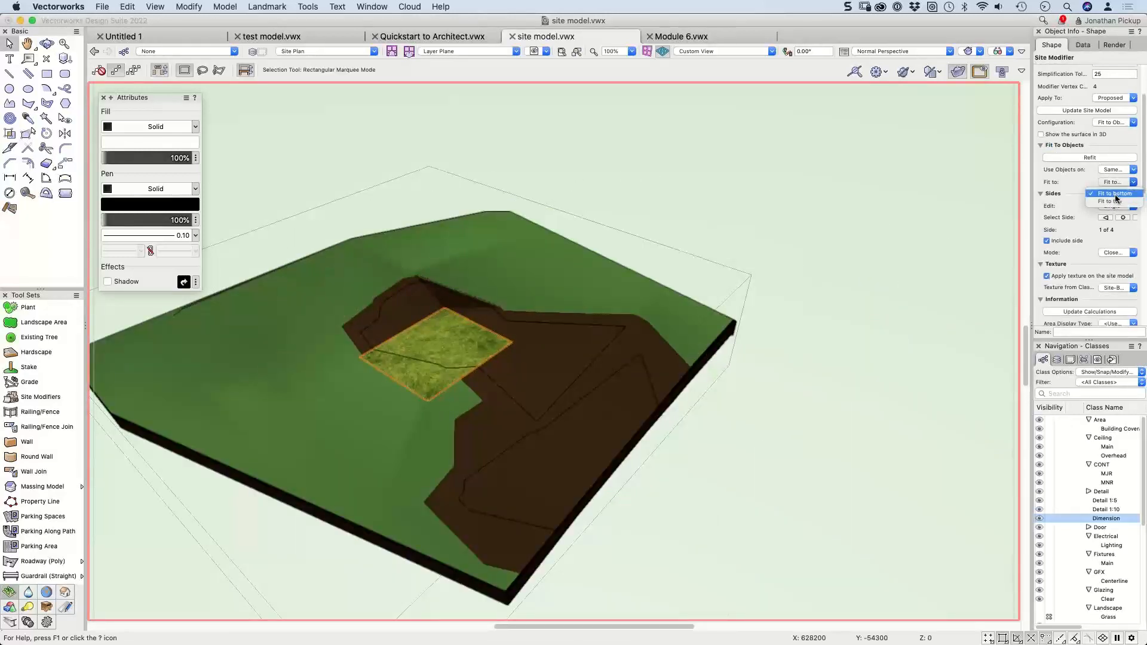
click(1116, 202)
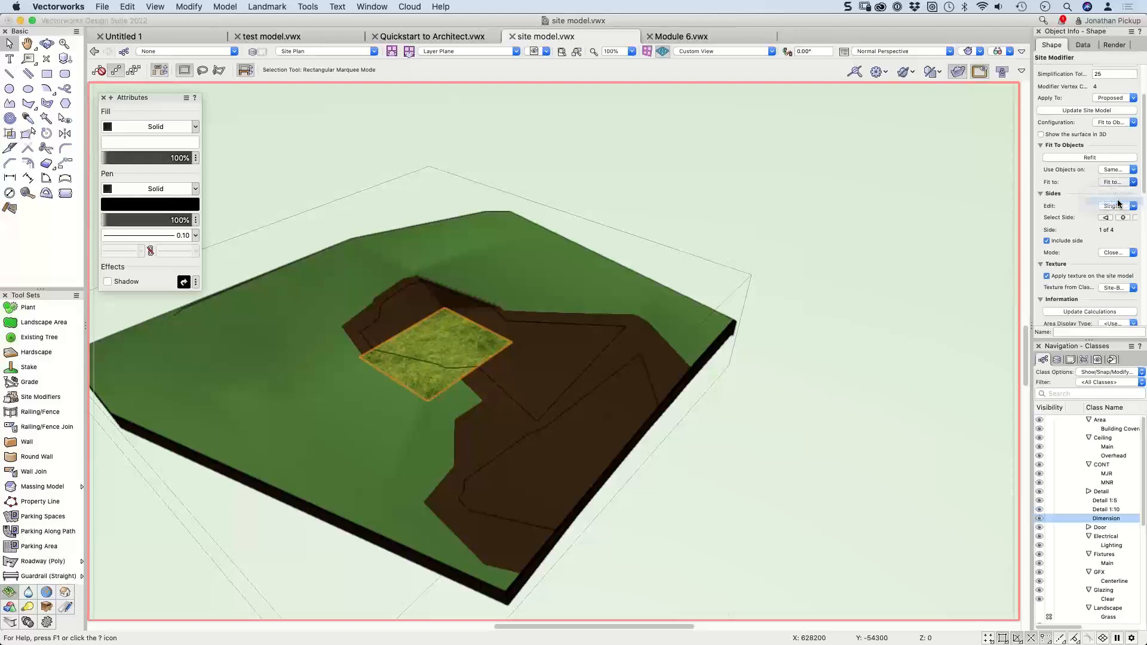
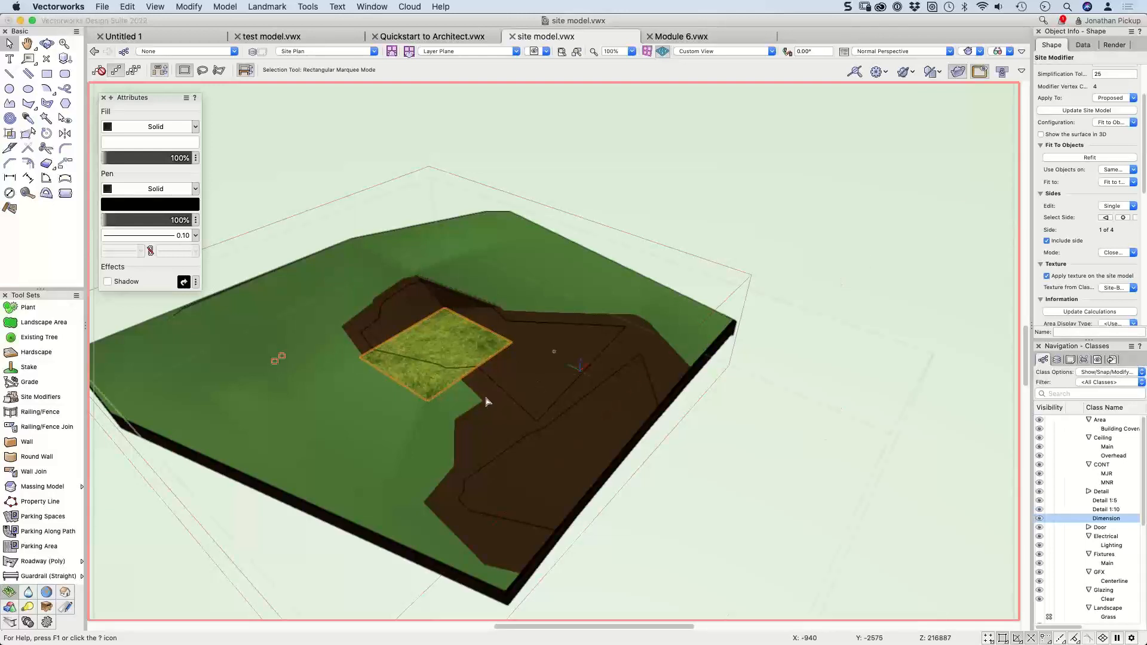
shift+middle_drag(382, 363, 430, 368)
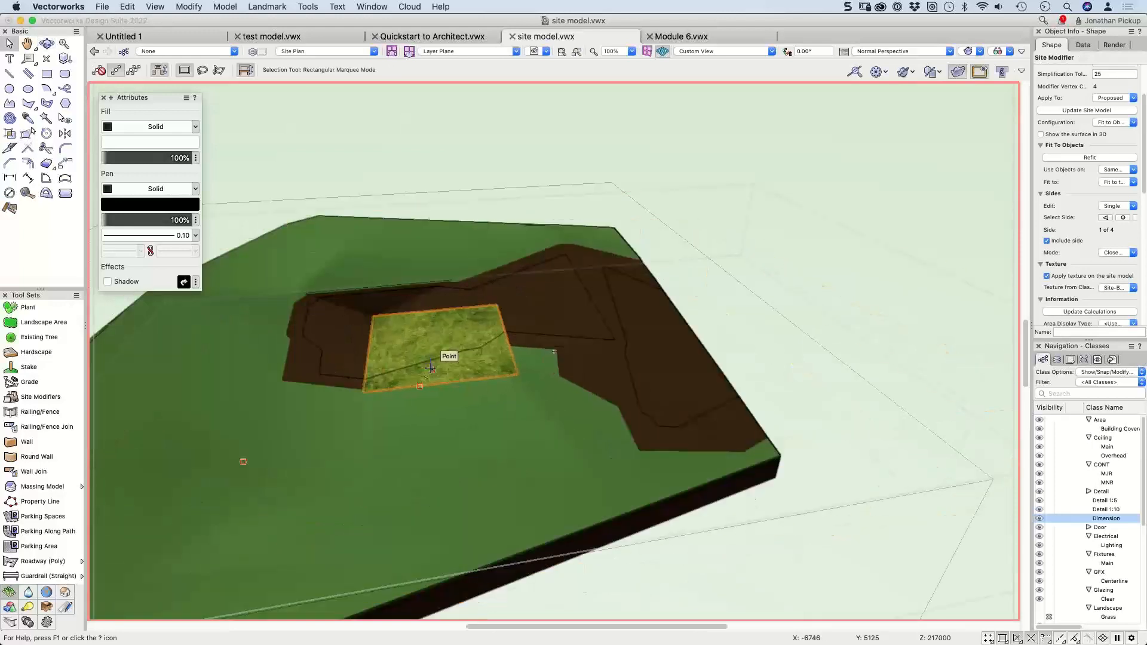
Step: Draw an unstyled hardscape with a rectangular boundary just below the pad modifier in the top/plan view
key(F5)
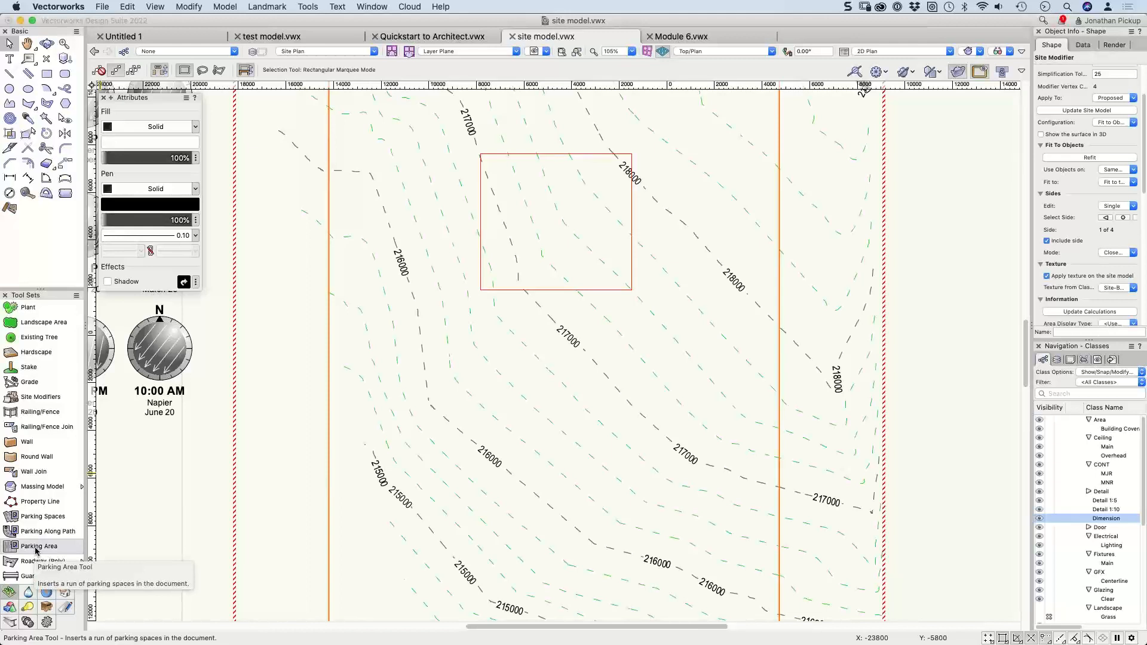
click(34, 351)
click(486, 335)
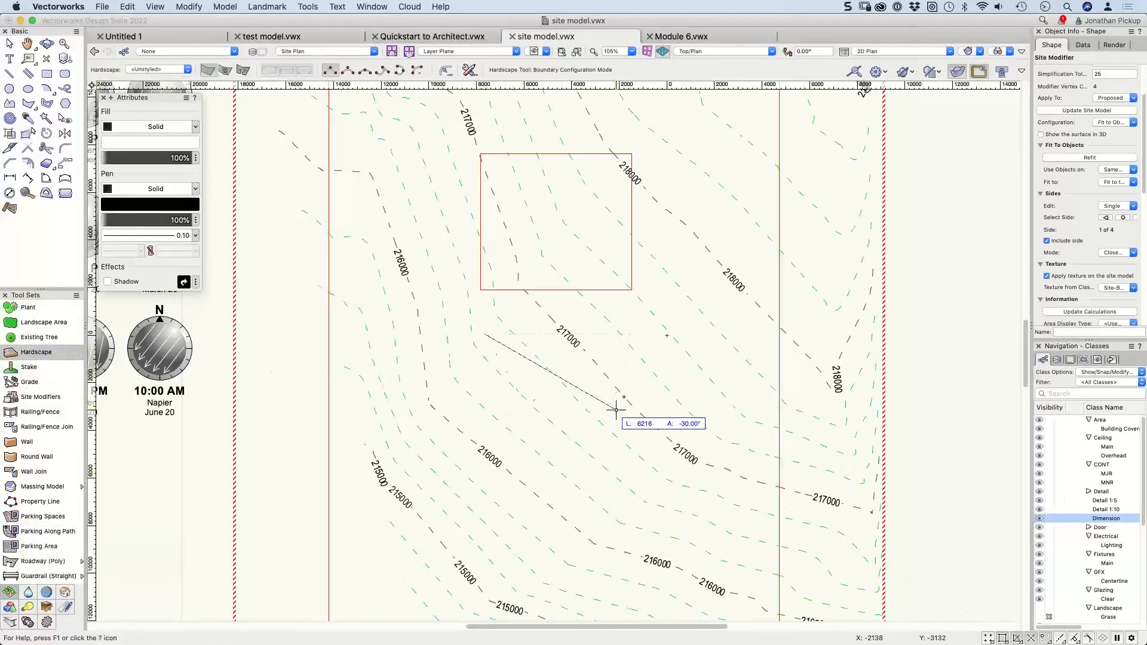
click(629, 335)
click(629, 451)
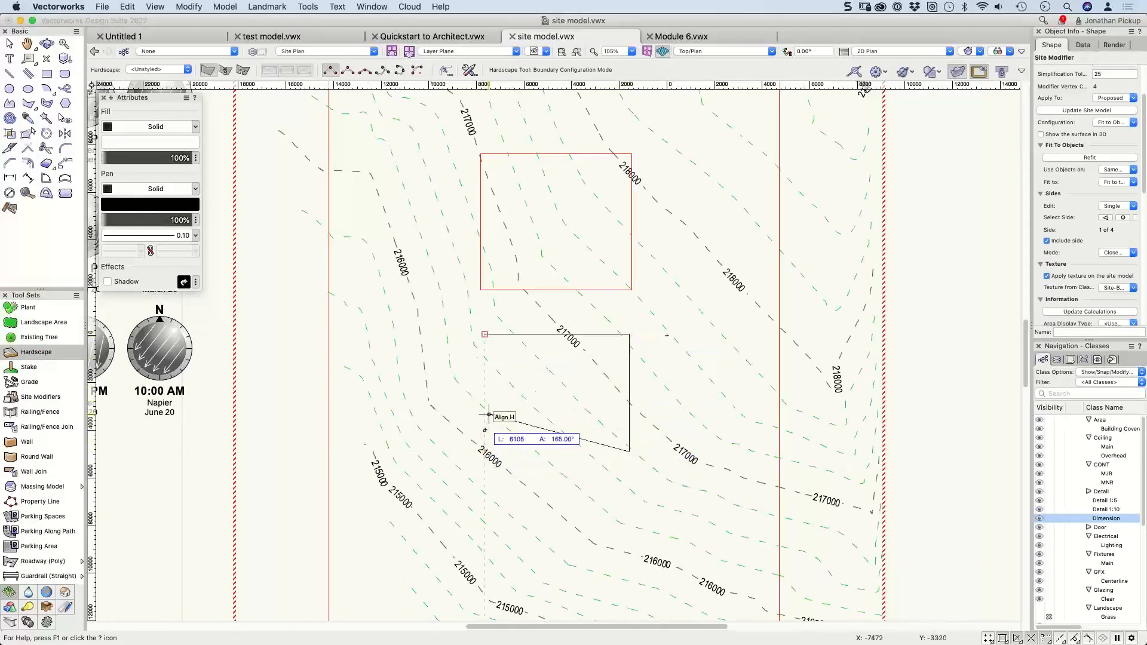
click(483, 452)
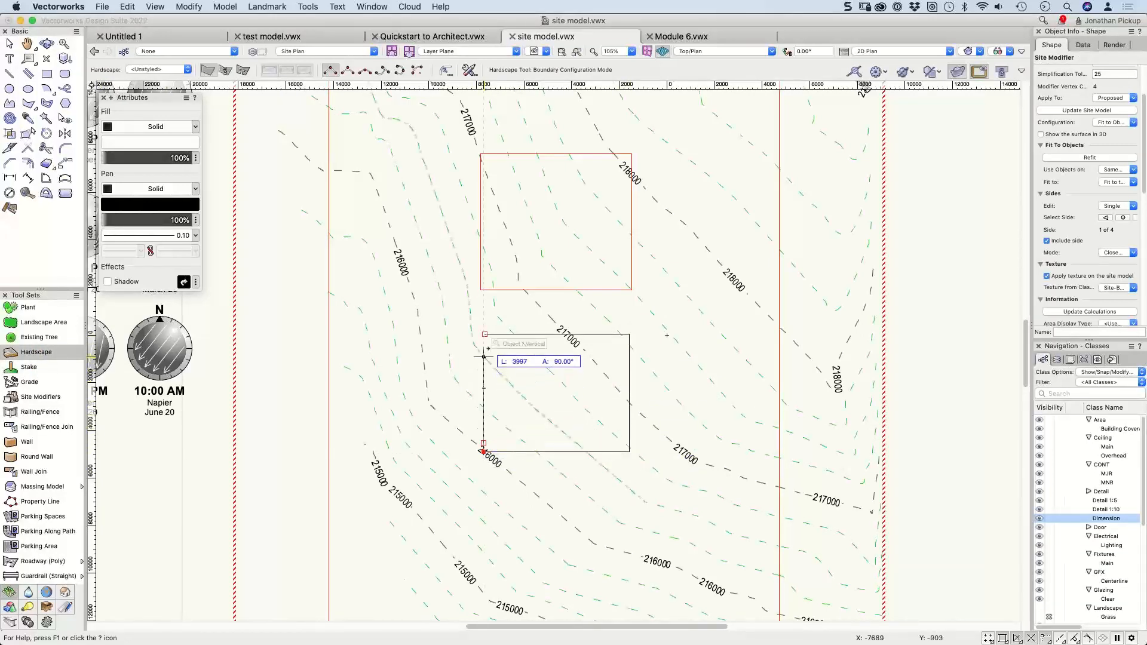
click(484, 335)
key(x)
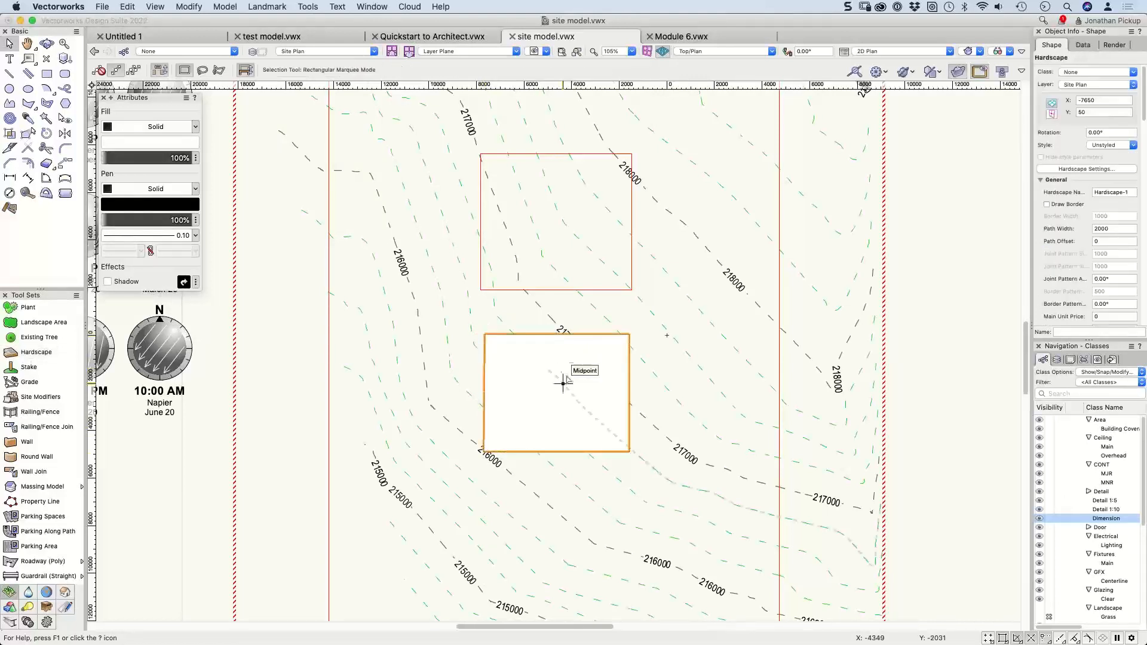
Step: Send the new hardscape to the site model's surface and inspect its placement in 3D
right_click(540, 251)
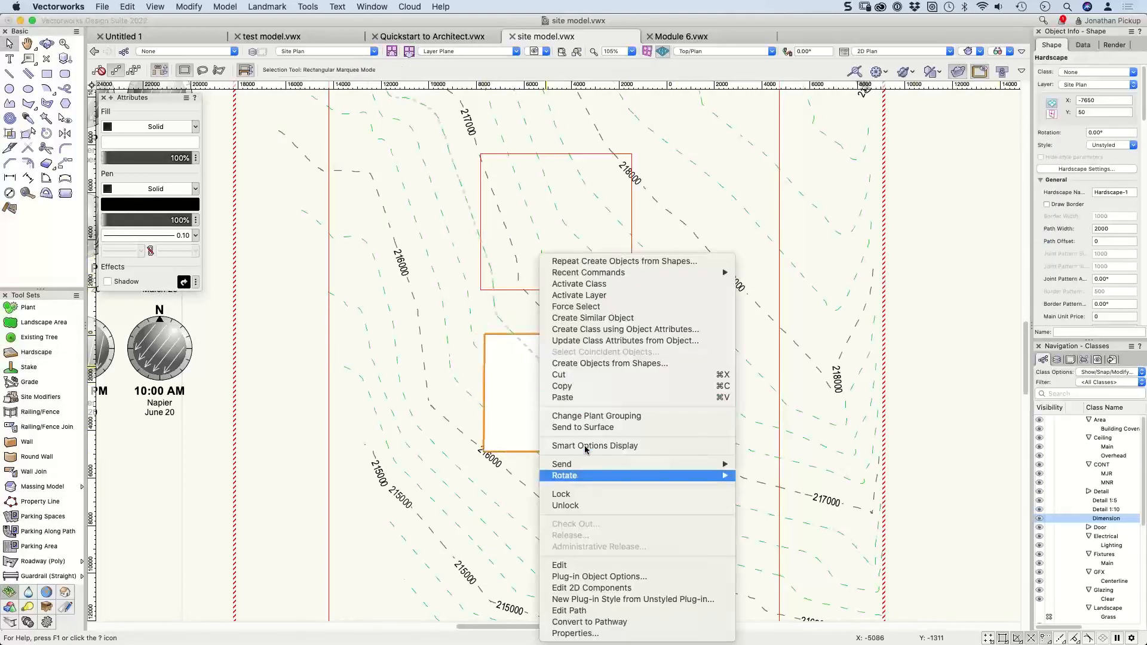
click(584, 429)
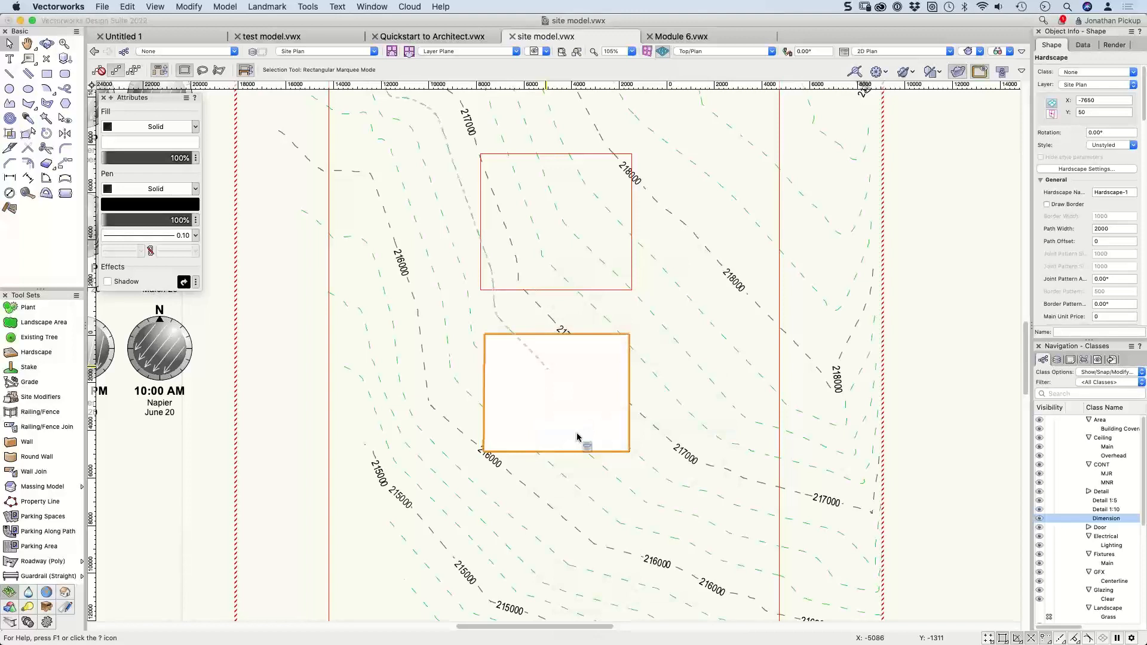
shift+middle_drag(583, 441, 629, 375)
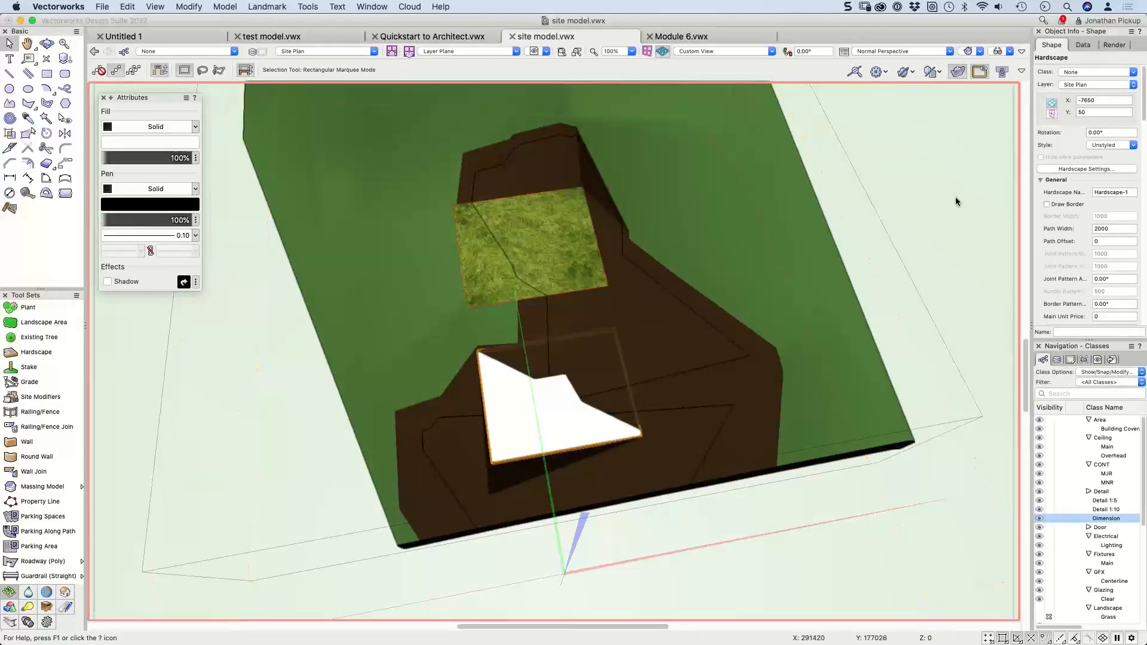
Step: Select the pad modifier above the hardscape in plan view and change its configuration to Aligned
key(super+5)
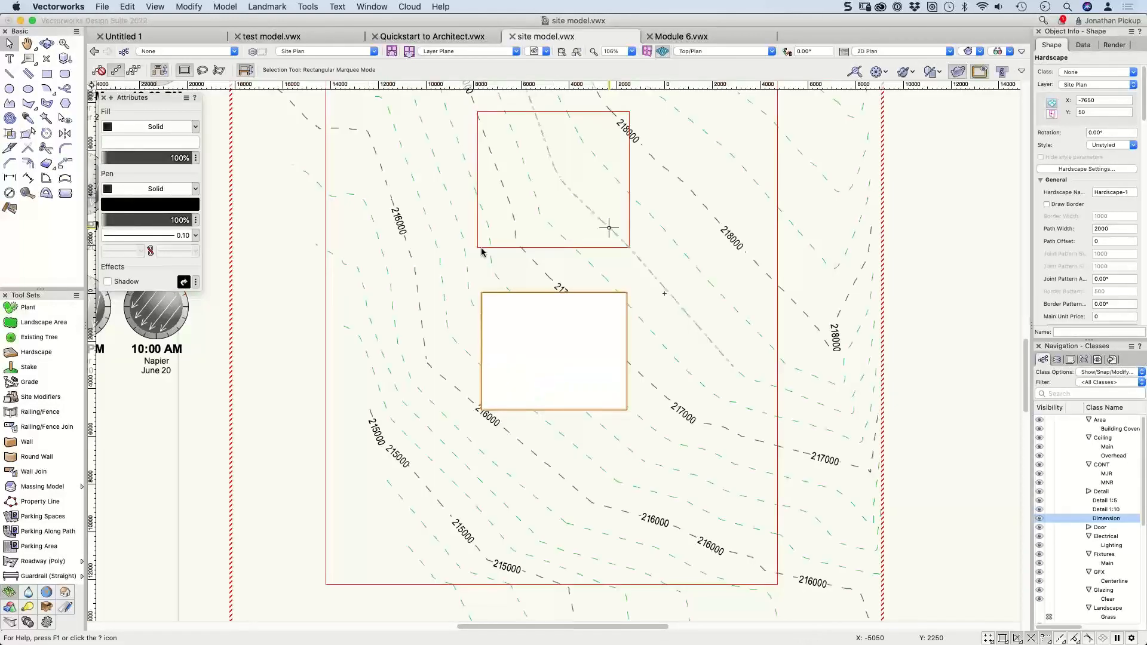
click(502, 247)
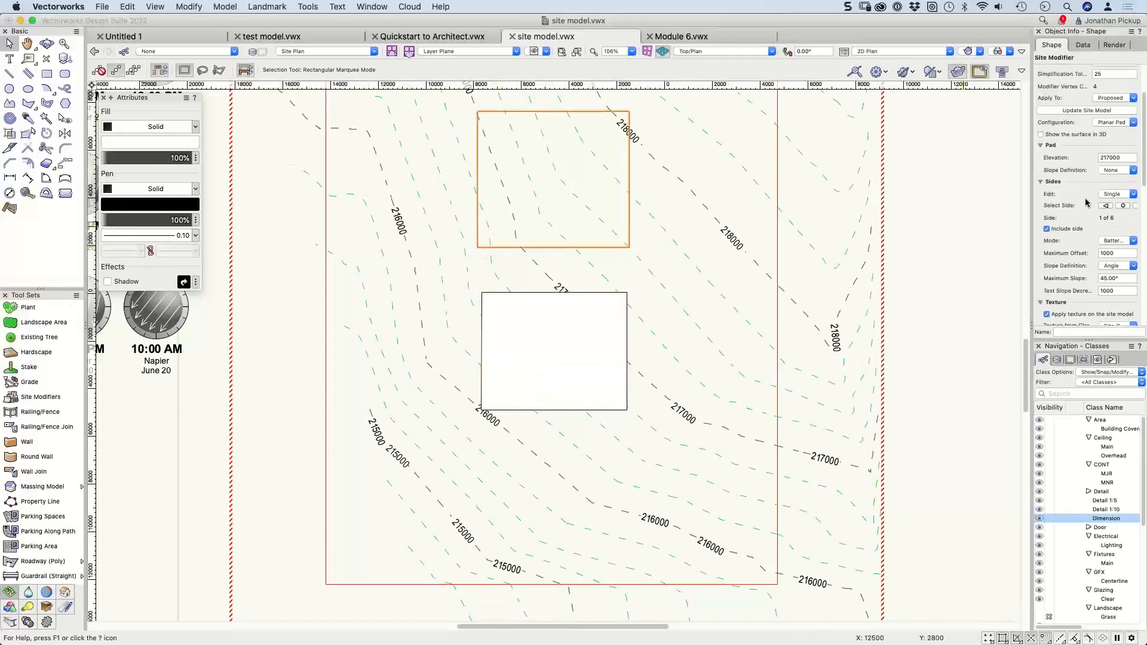
scroll(1085, 197, down, 3)
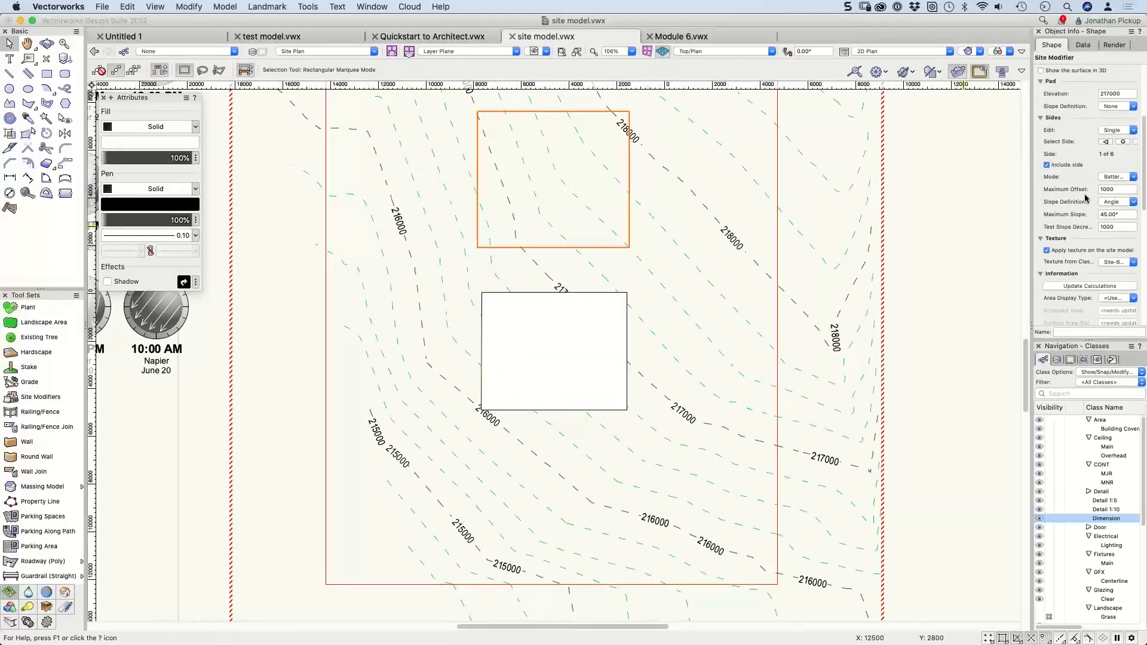
scroll(1085, 197, down, 10)
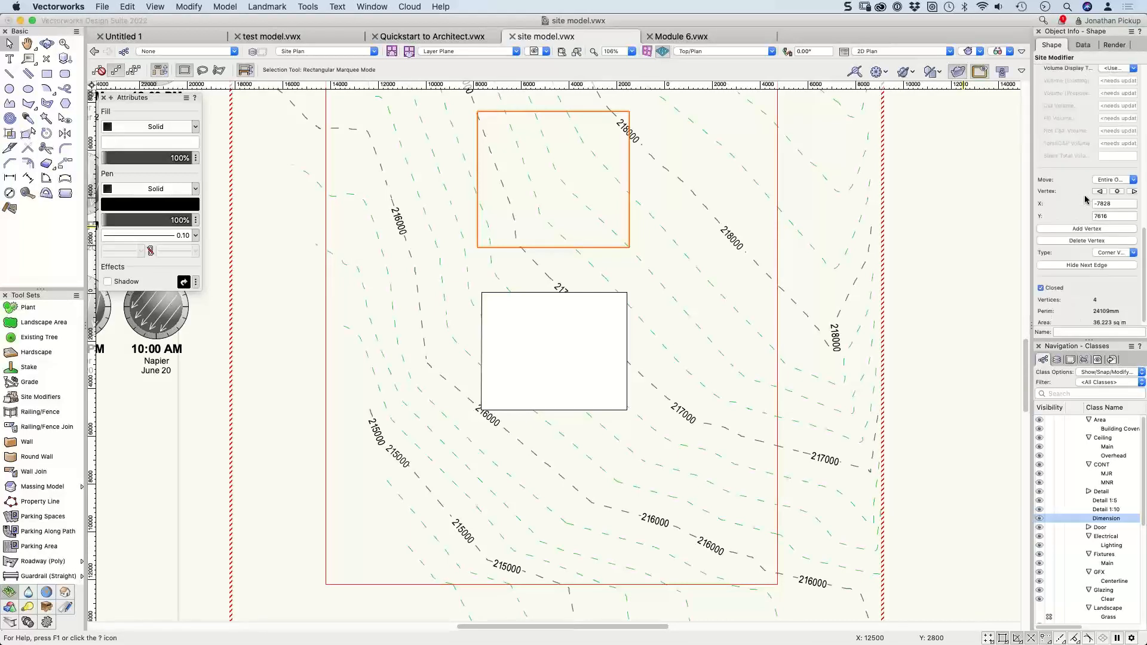
scroll(1085, 200, up, 13)
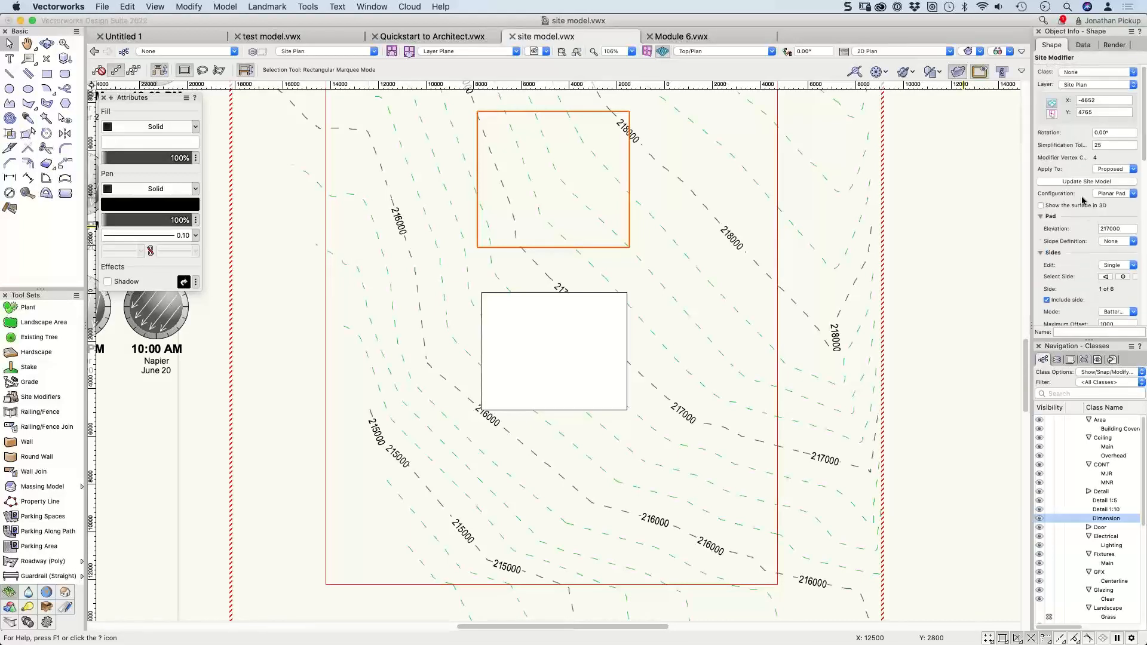
right_click(479, 173)
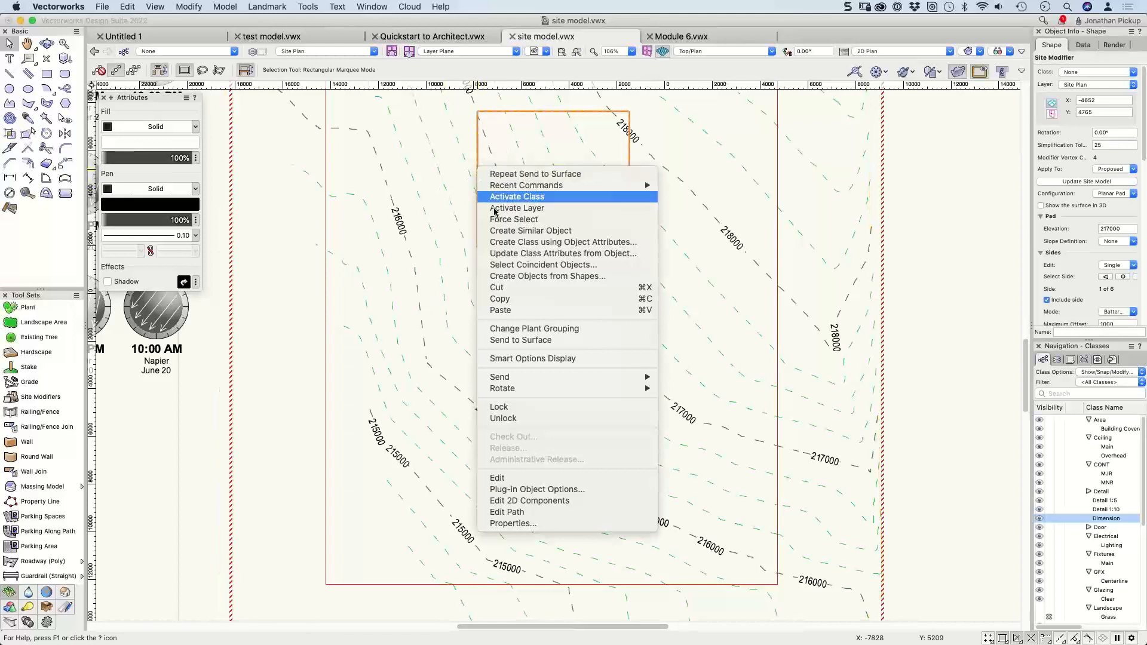
click(485, 241)
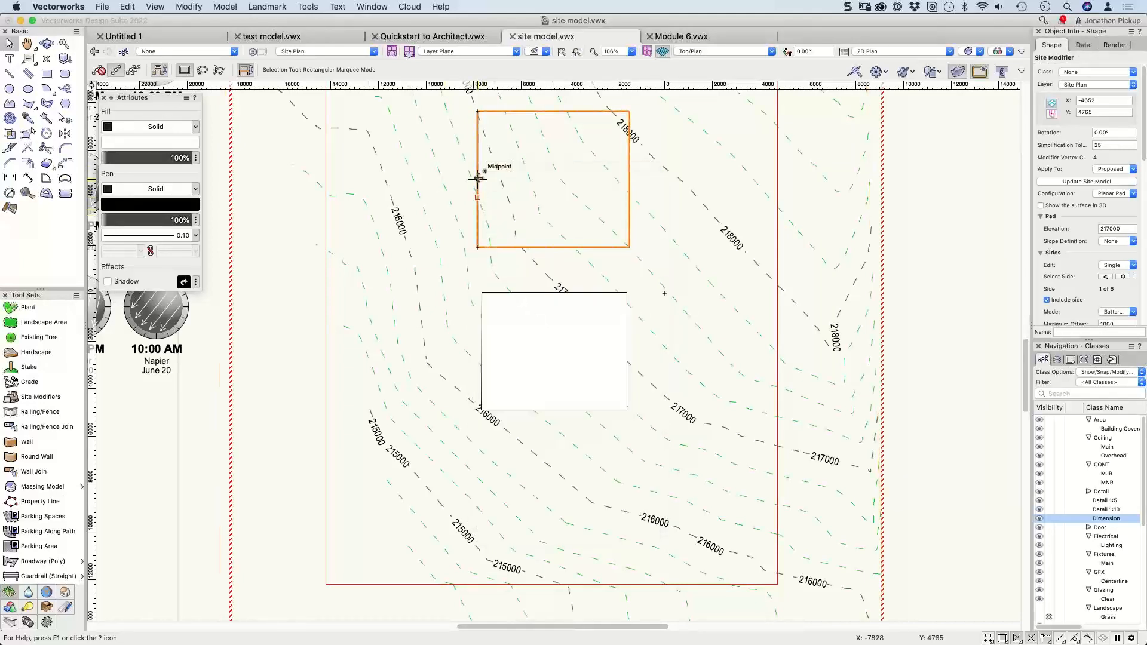
click(1115, 194)
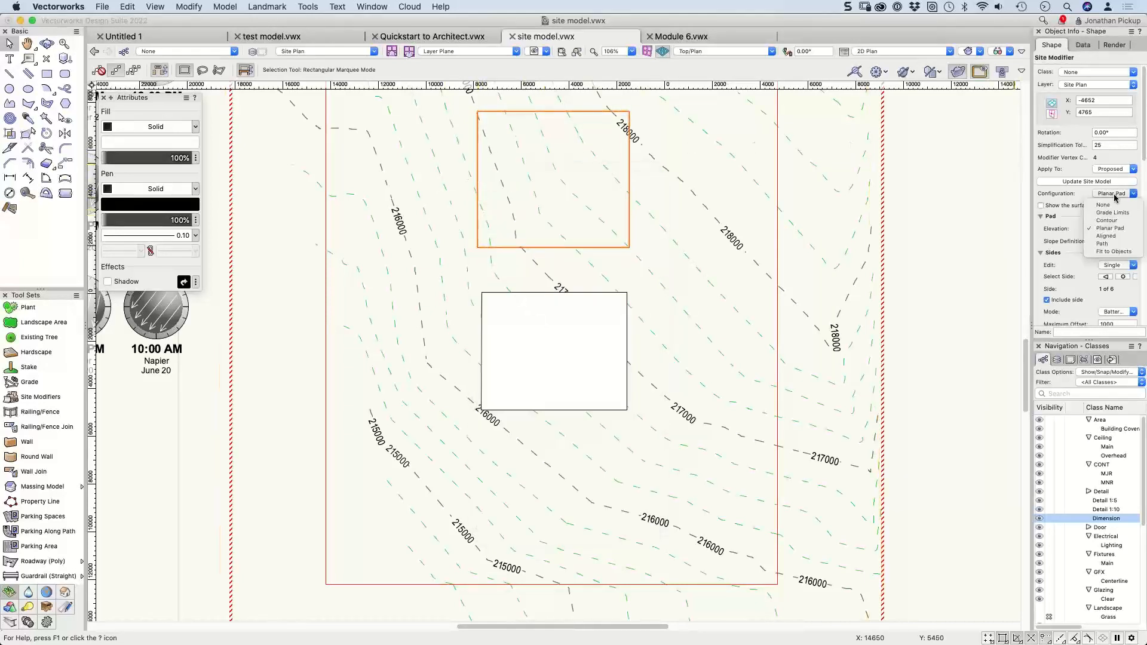
click(1114, 237)
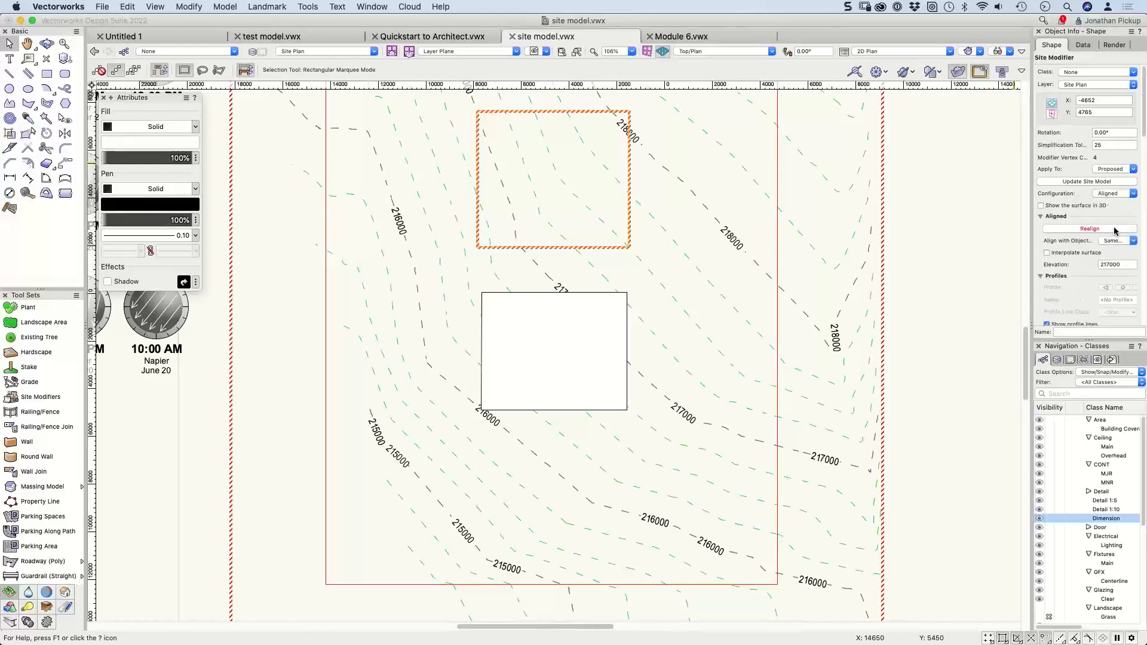
Step: Add a diagonal profile line across the aligned pad from its lower-left corner to its upper-right corner
scroll(1102, 230, down, 5)
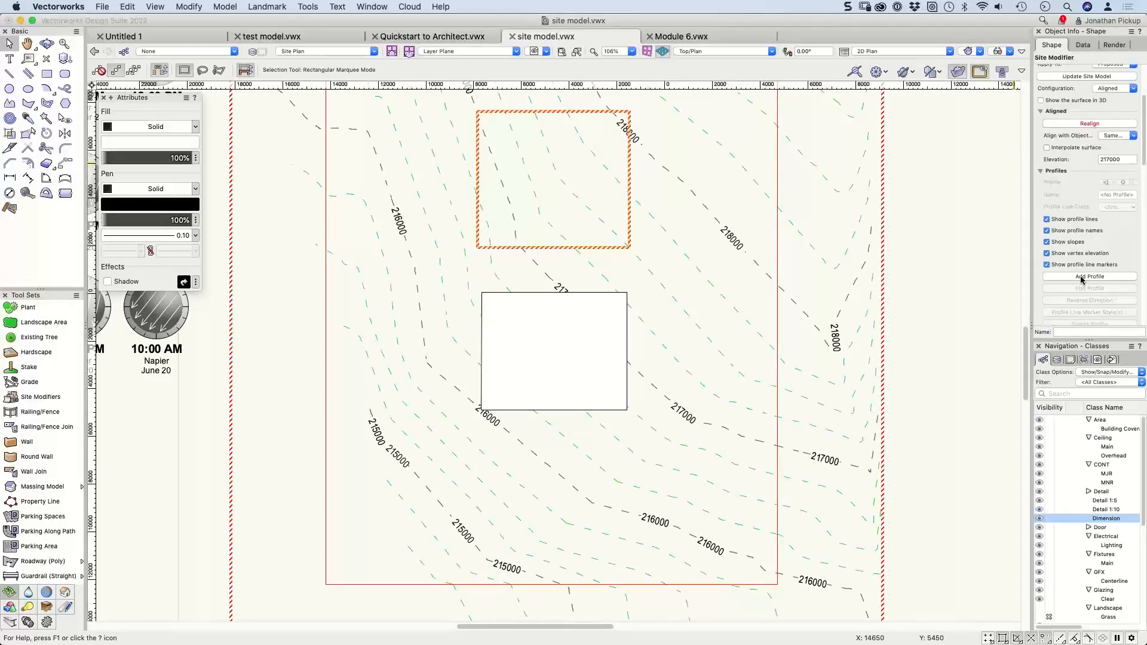
click(1082, 278)
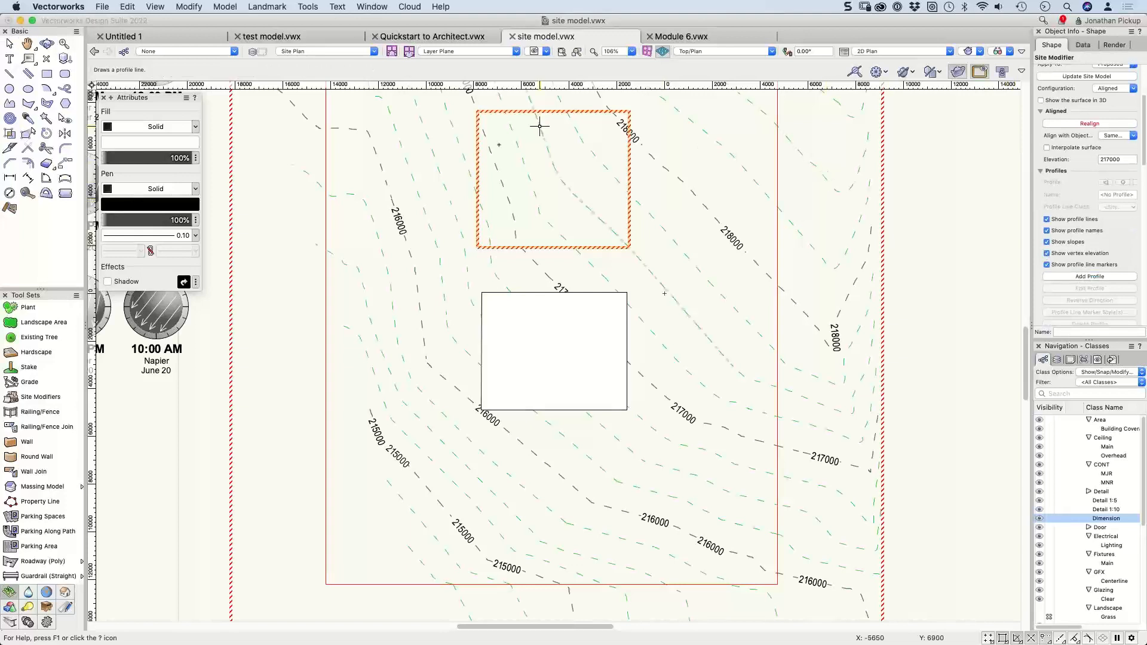
click(478, 246)
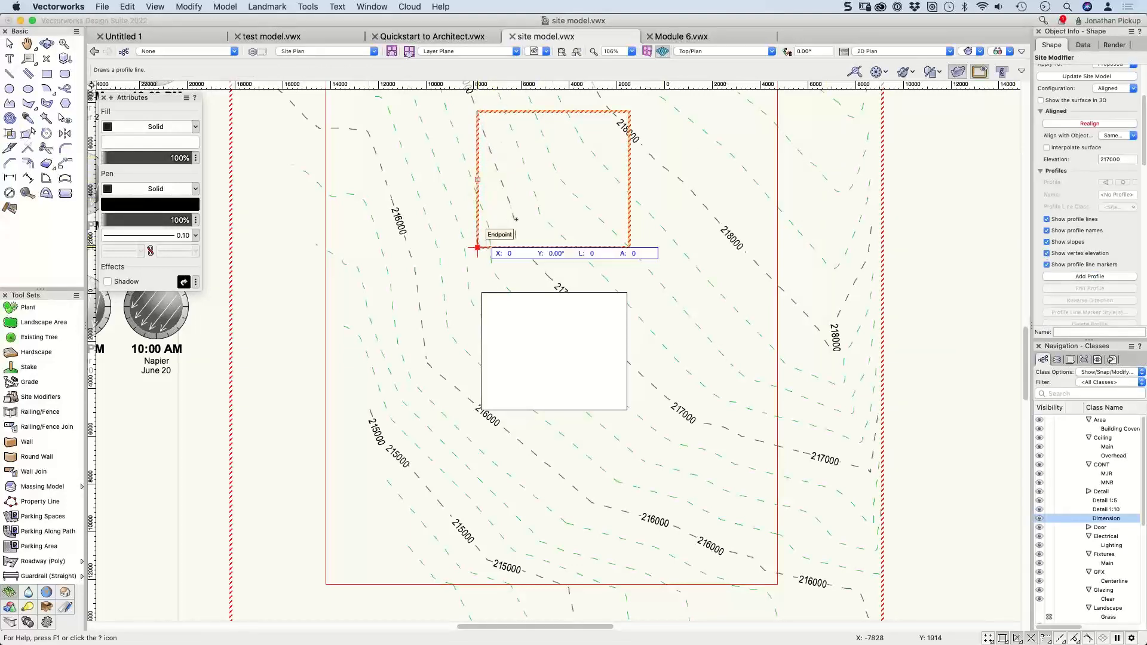
click(629, 111)
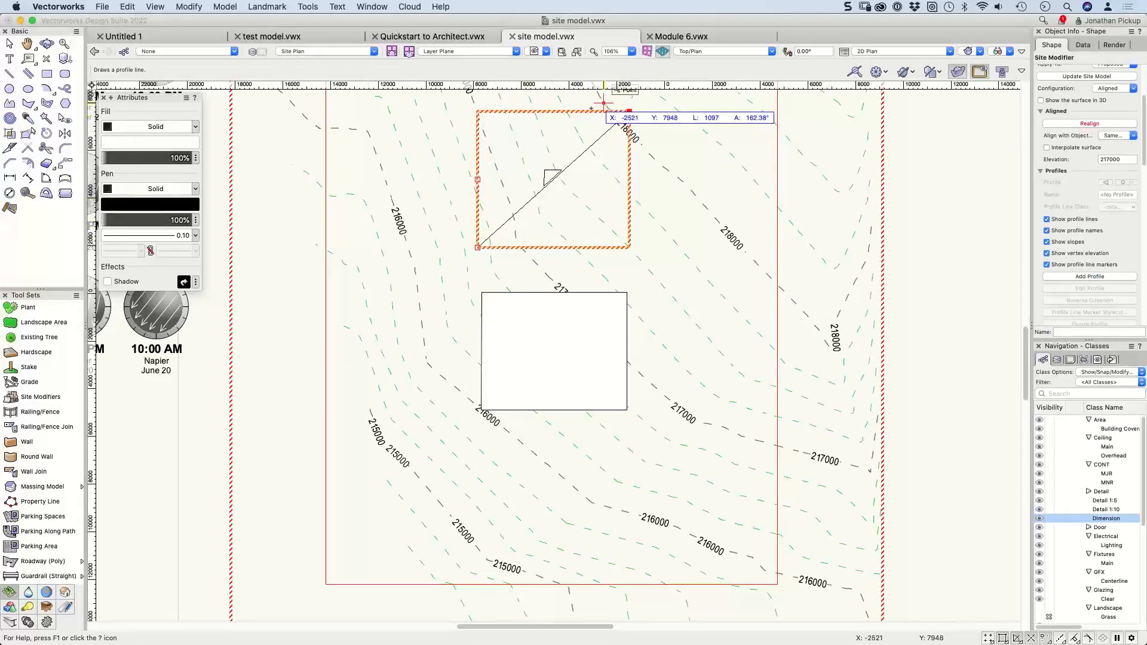
double_click(604, 104)
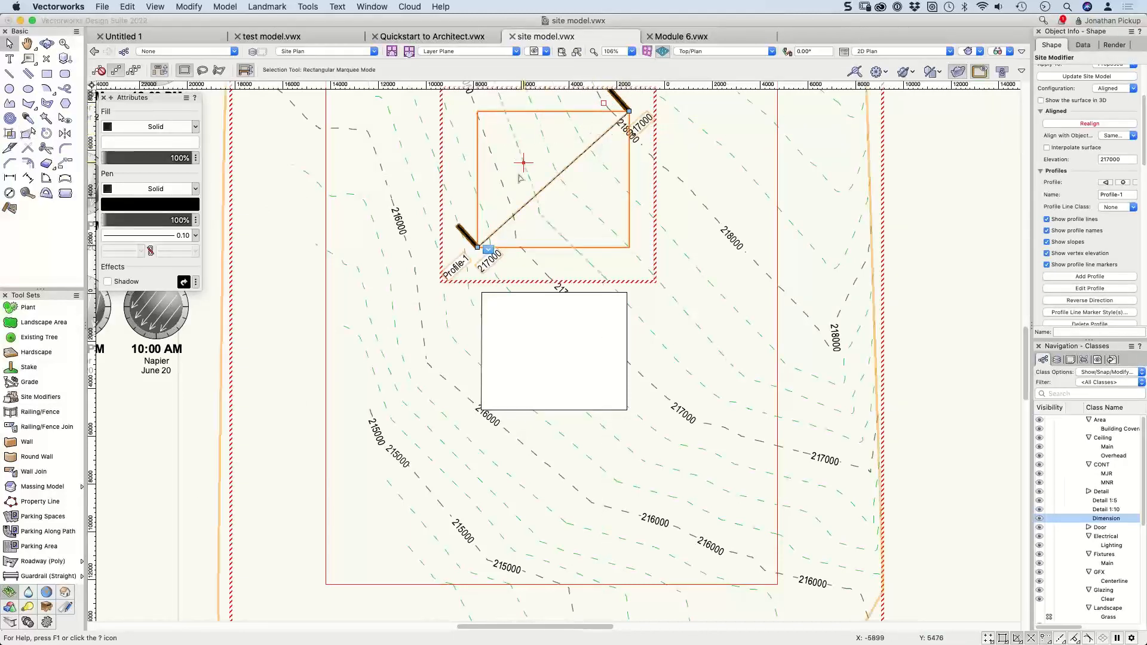
Step: Open the diagonal profile for editing with the Reshape tool, exit the profile and delete it
double_click(501, 227)
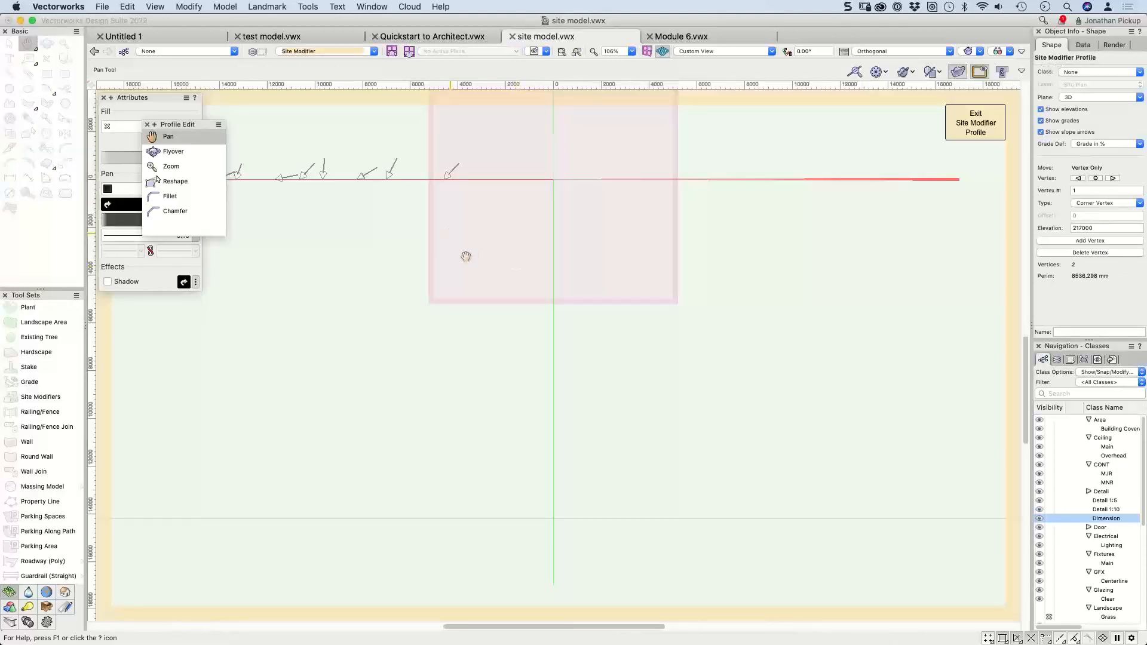
middle_drag(461, 248, 525, 415)
drag(509, 411, 480, 419)
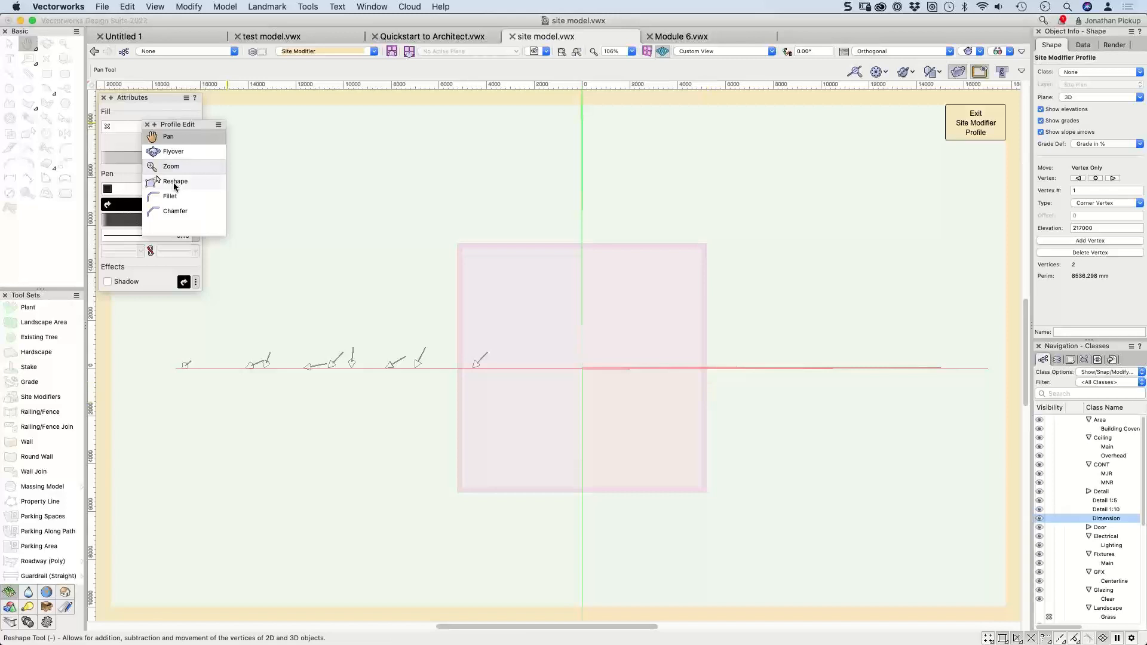
click(174, 182)
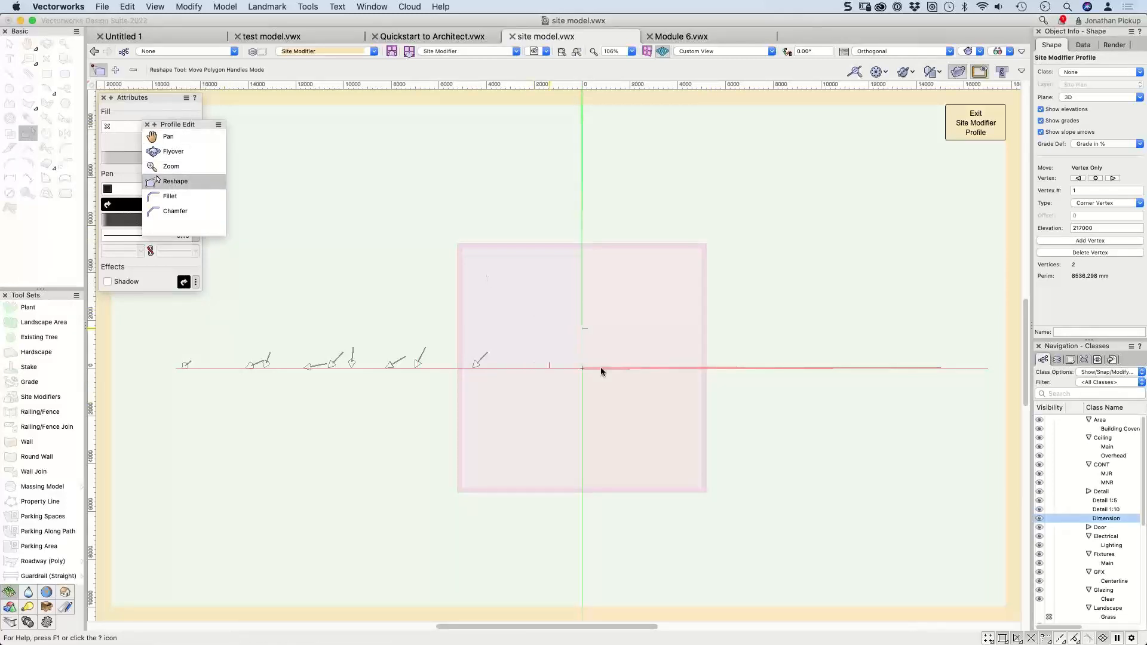
click(975, 123)
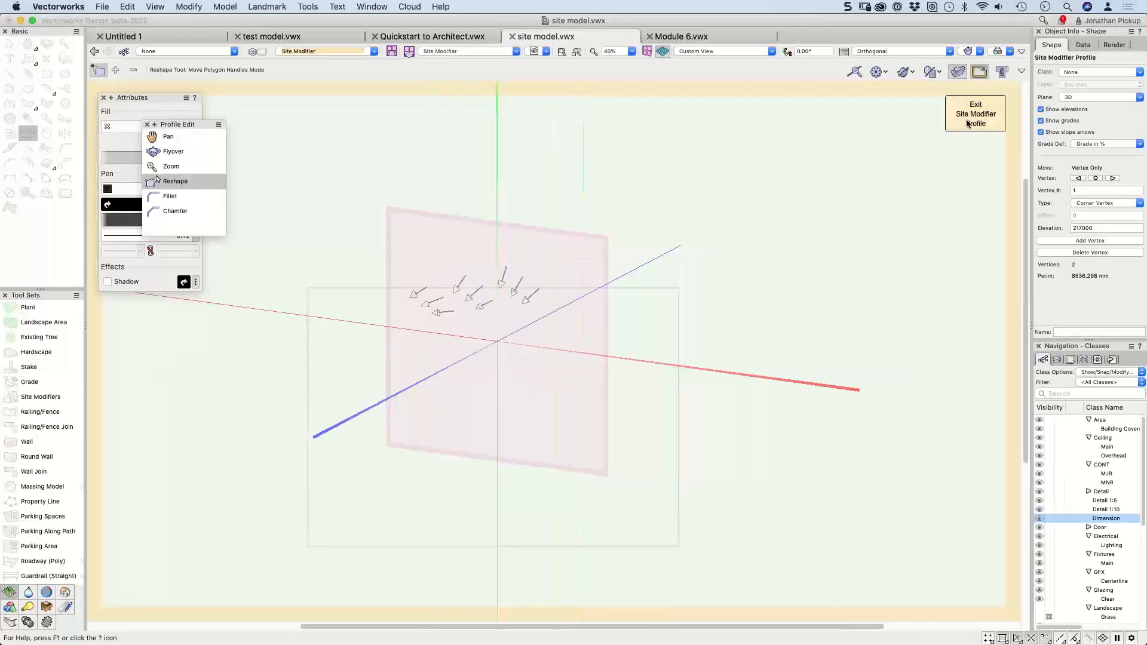
click(996, 114)
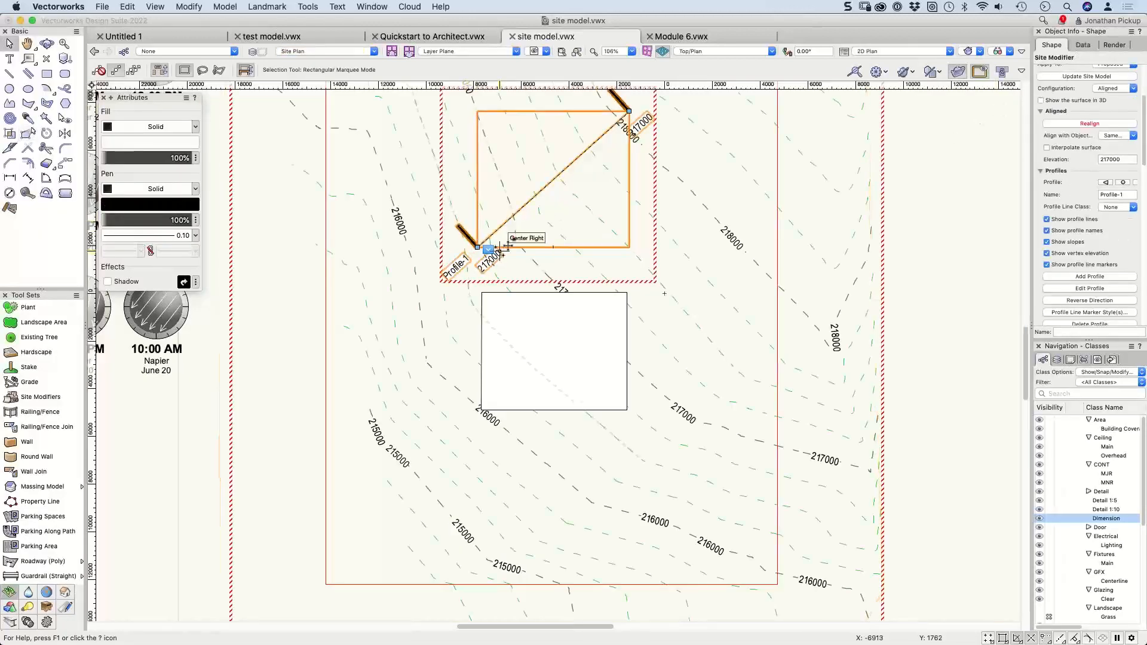
right_click(487, 248)
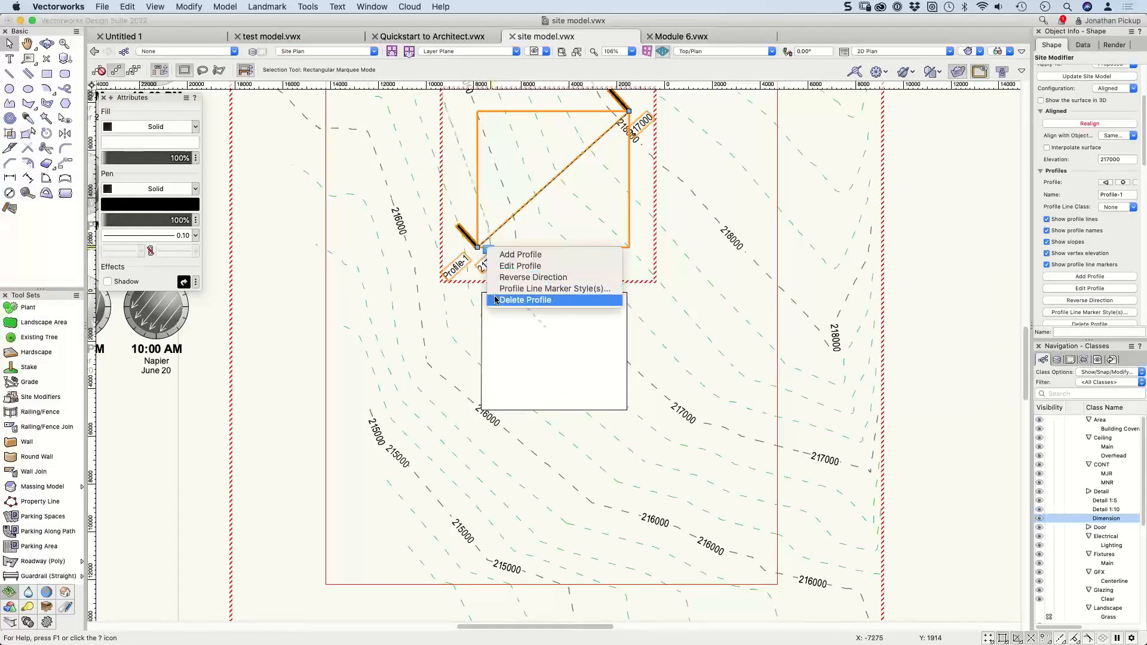
click(525, 300)
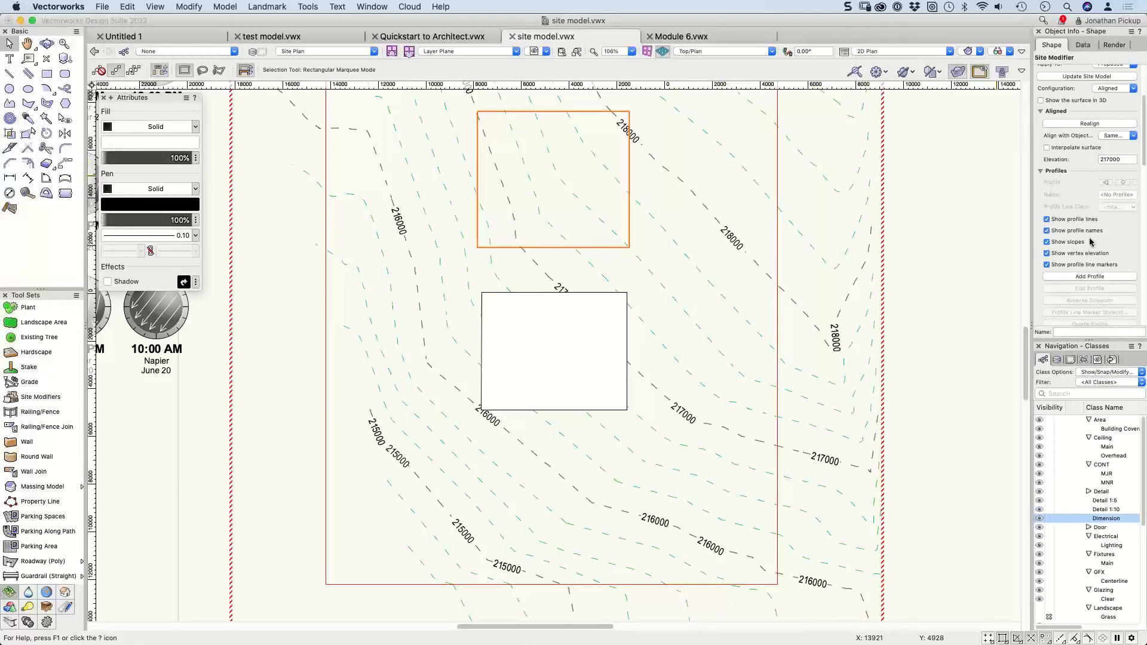
Step: Add a horizontal profile line about 6352 mm long between the midpoints of the pad's left and right edges
click(1090, 277)
click(477, 179)
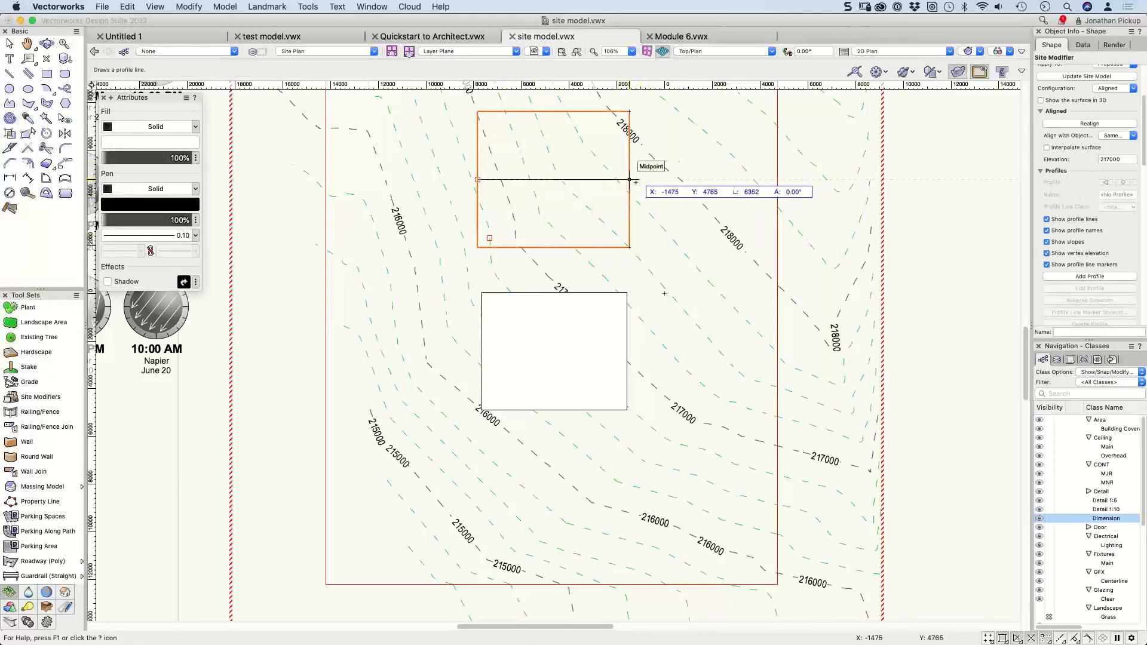
click(630, 179)
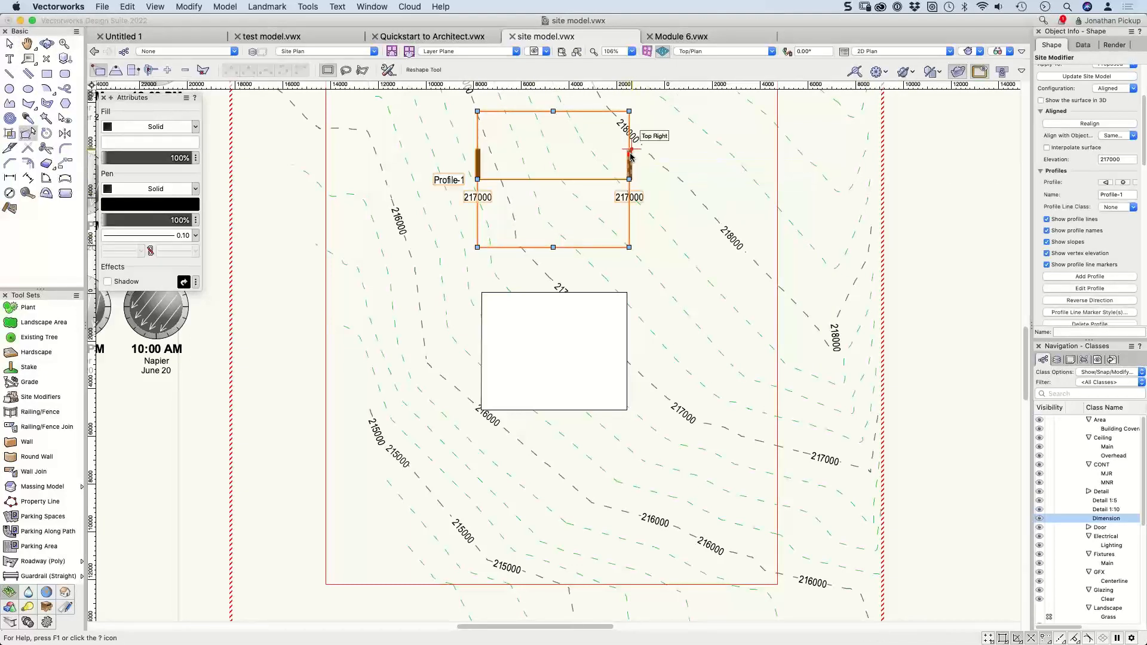
Step: Try to reshape the pad's horizontal profile line in profile editing with the Reshape tool, and exit the profile
right_click(485, 179)
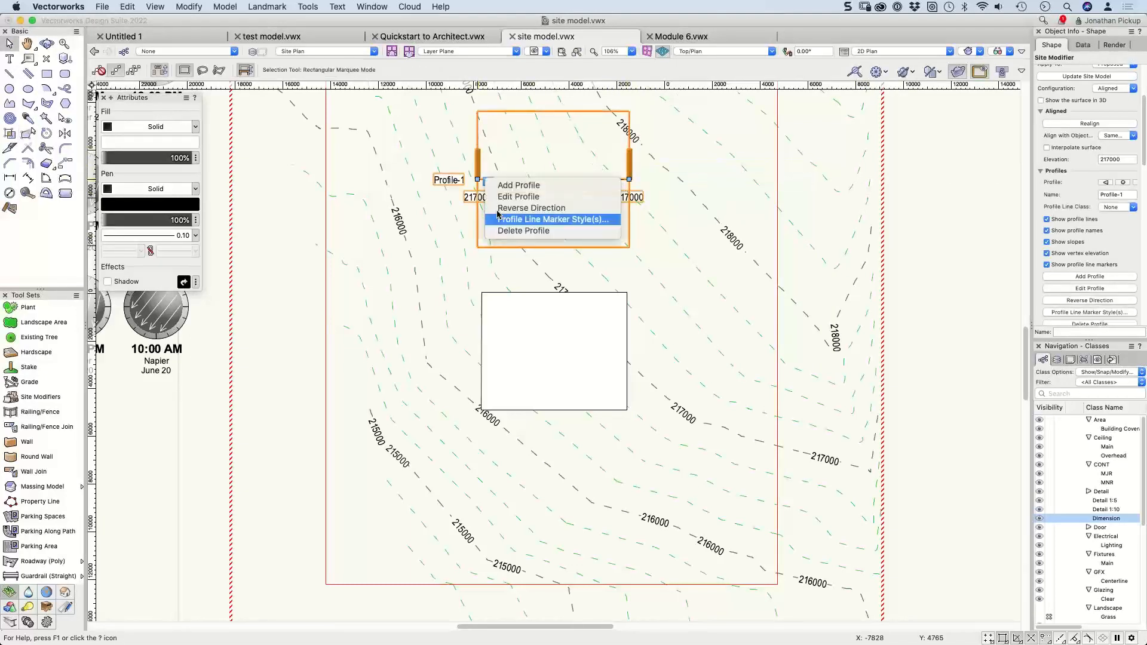
click(500, 197)
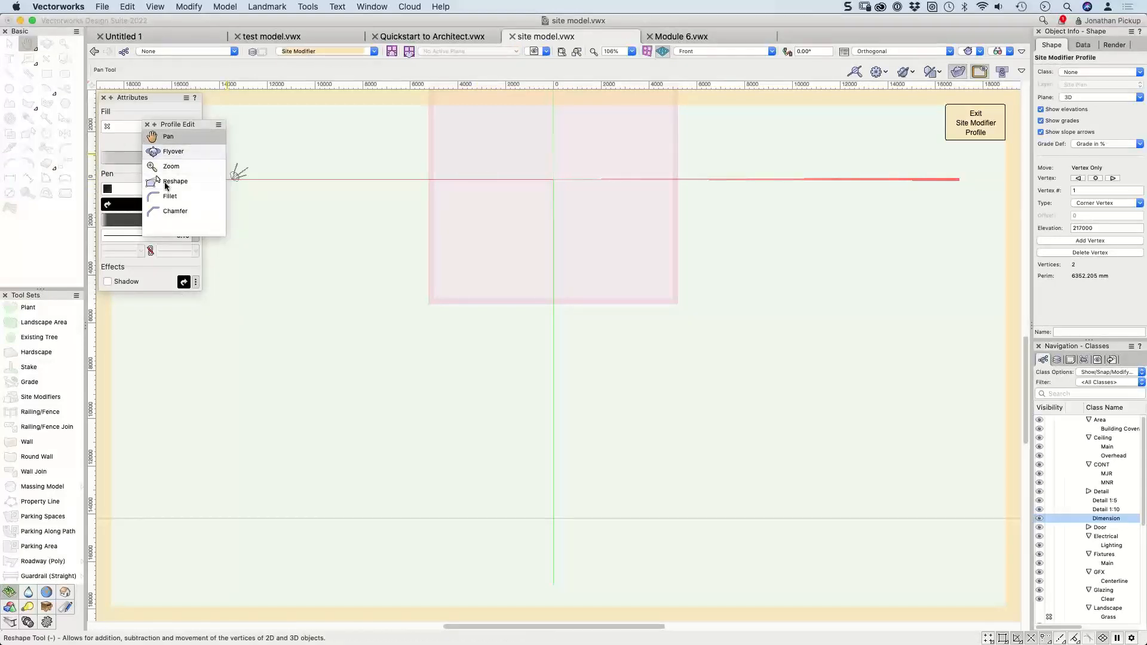
click(164, 180)
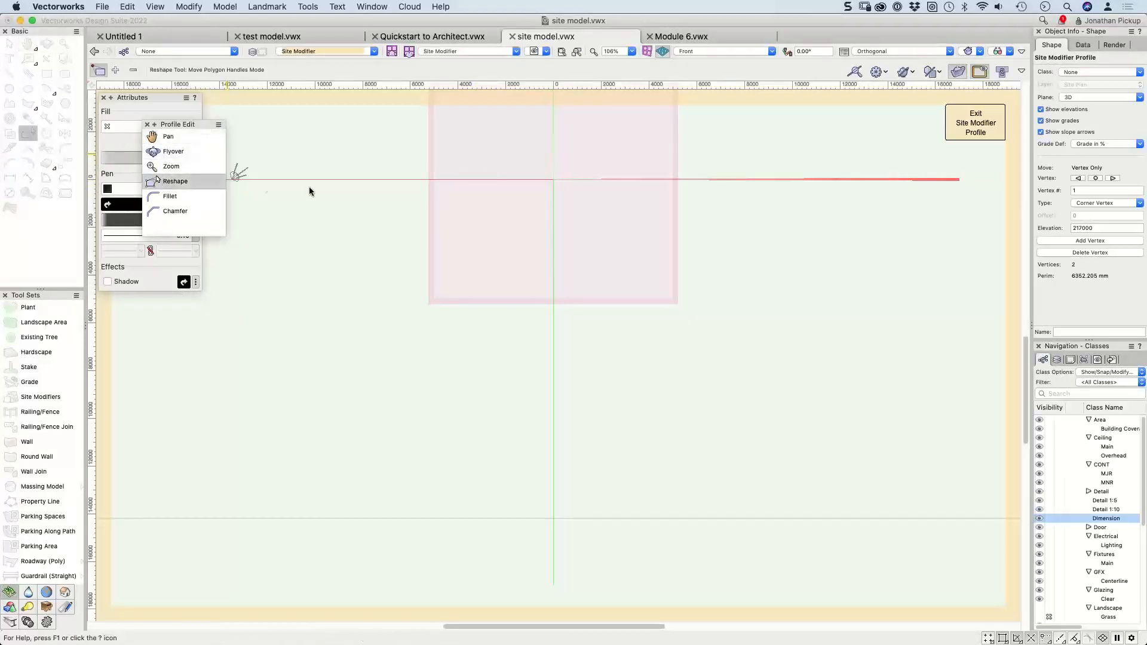
middle_drag(460, 210, 436, 314)
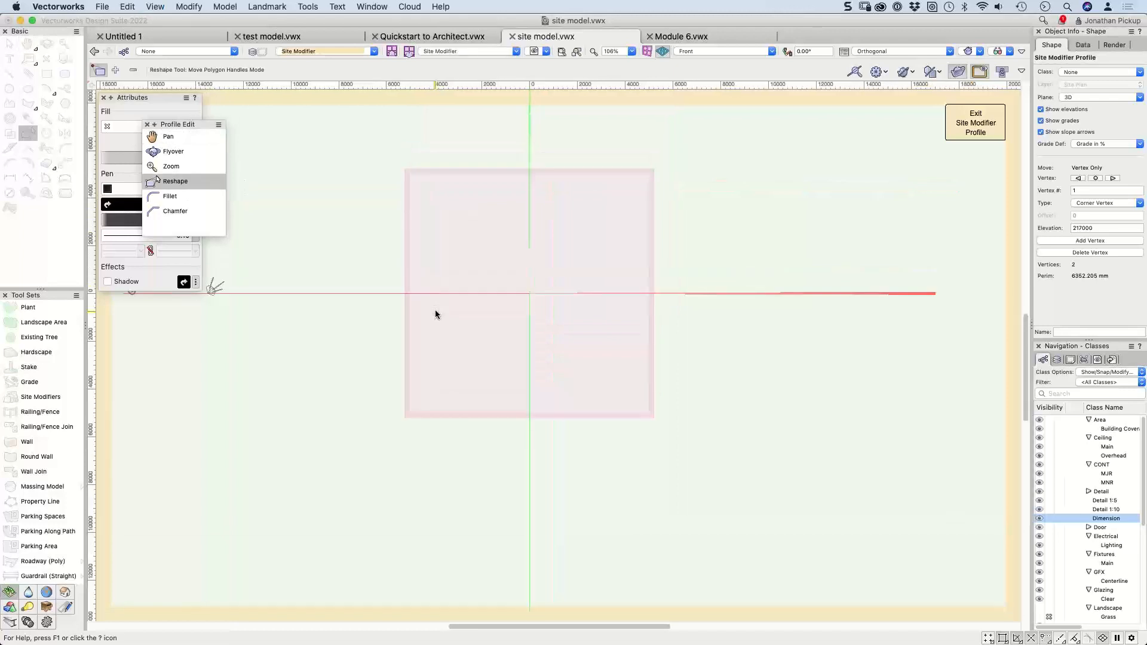
click(1040, 609)
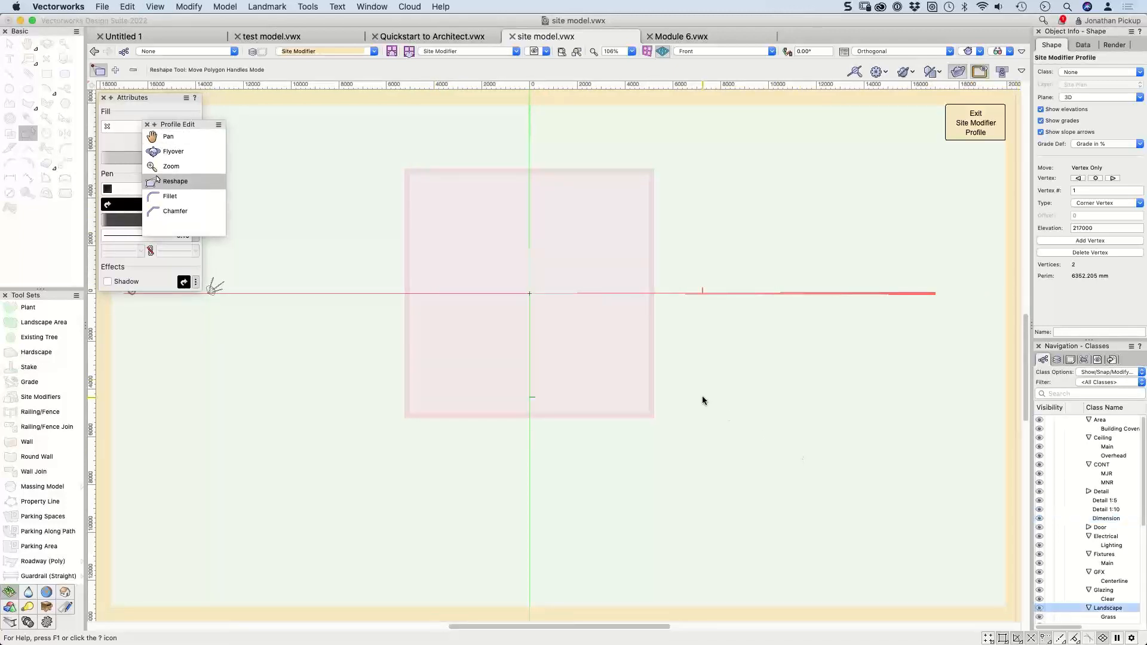
drag(630, 293, 724, 413)
scroll(876, 169, down, 1)
scroll(835, 184, down, 5)
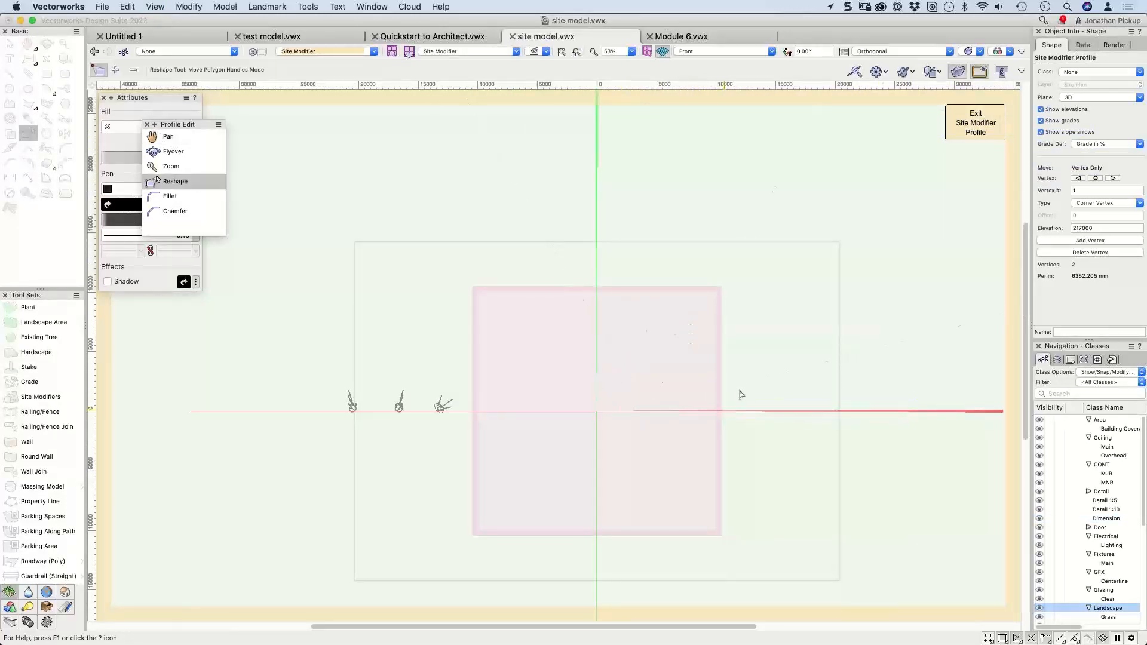
click(959, 130)
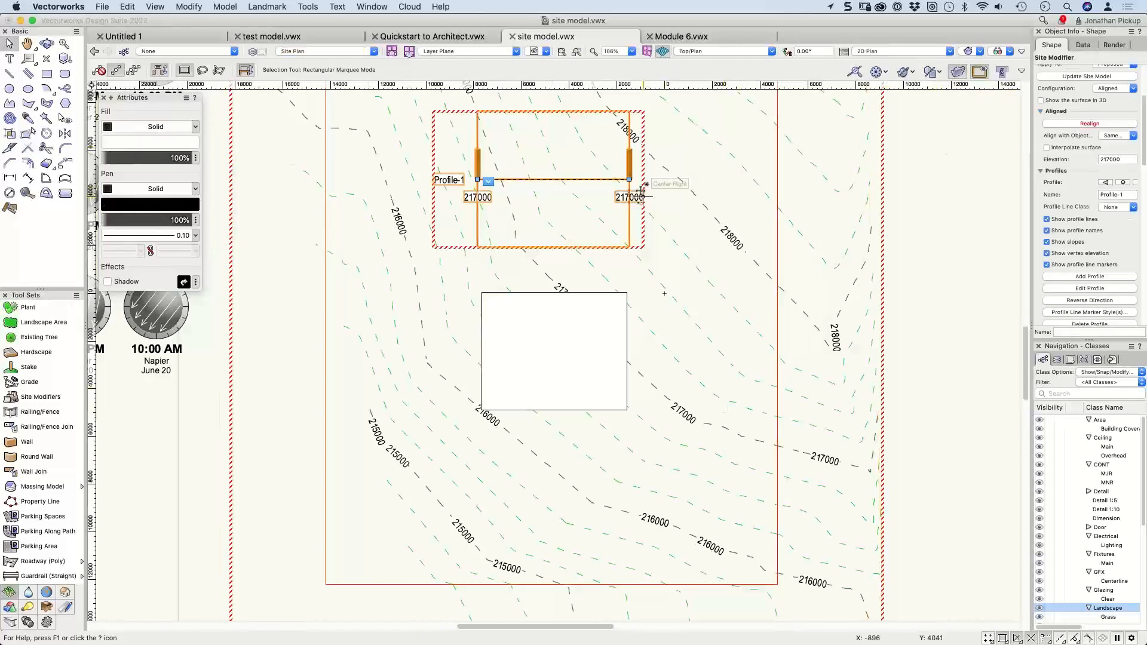
Step: Stretch the pad's profile line diagonally from the pad's lower-left corner to its upper-right corner and update the site model
mouse_move(630, 179)
mouse_down()
mouse_move(640, 147)
mouse_move(629, 111)
mouse_up()
drag(478, 178, 480, 222)
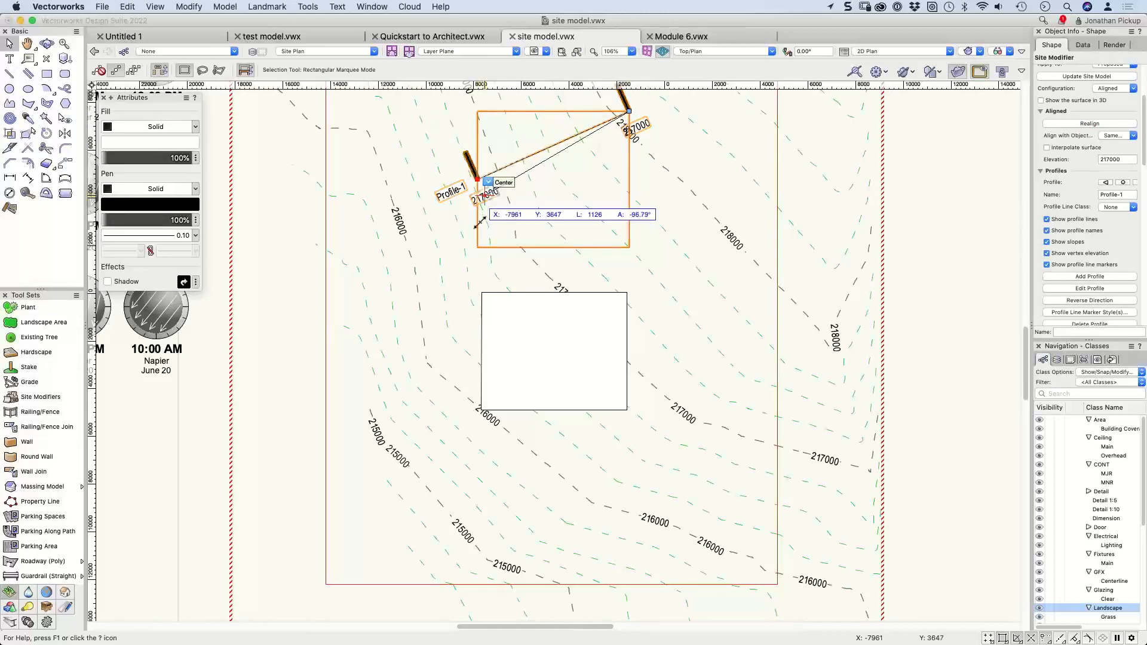
drag(479, 222, 478, 246)
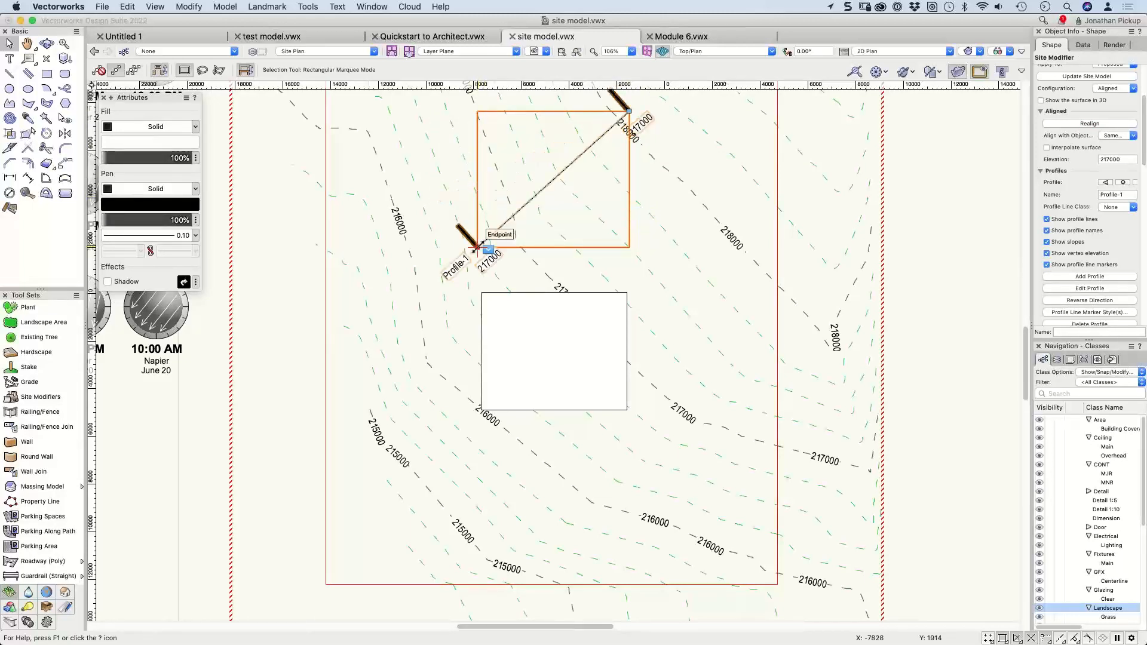
click(1076, 77)
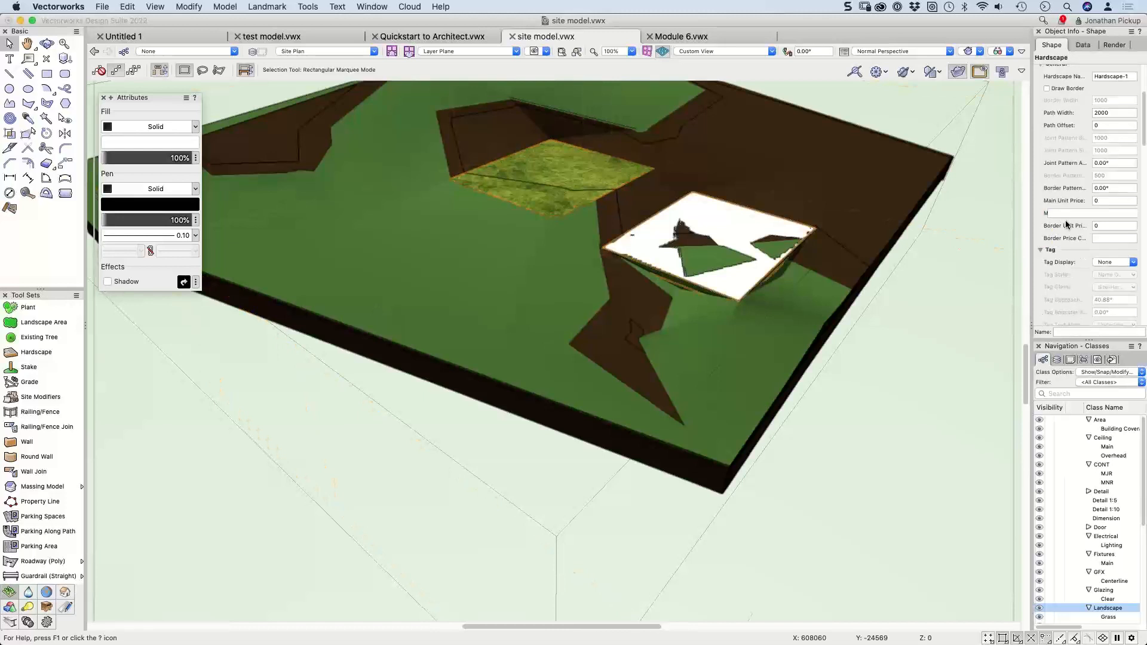
Step: Change the selected hardscape's site modifier configuration to Aligned
scroll(1067, 225, down, 5)
click(1110, 241)
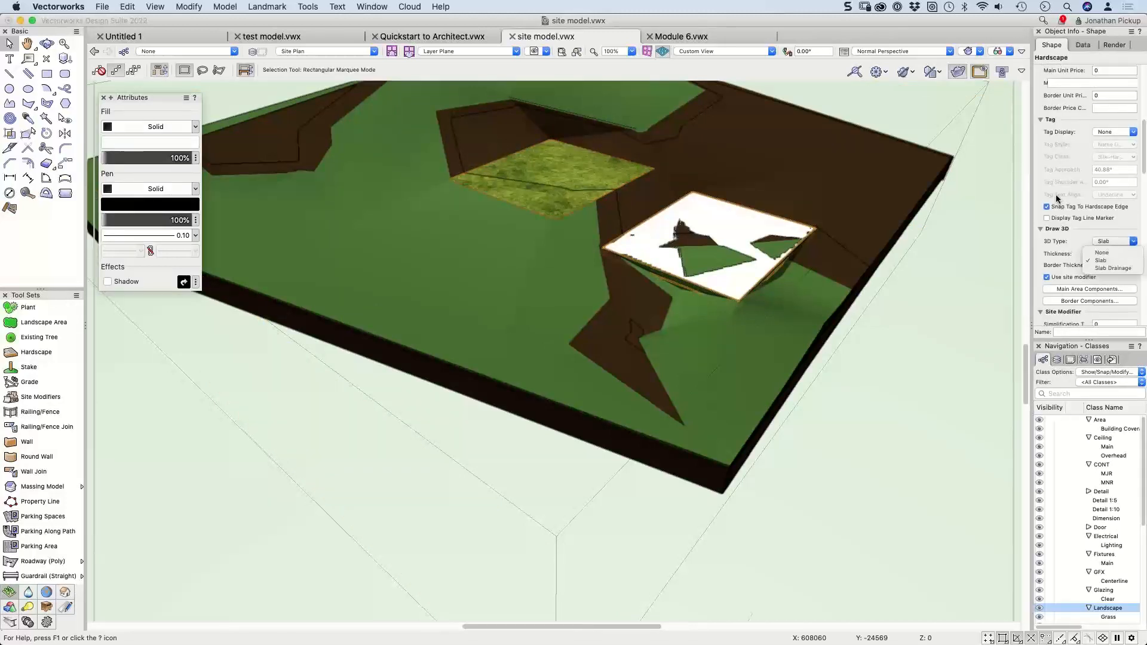
click(1068, 169)
scroll(1076, 148, up, 5)
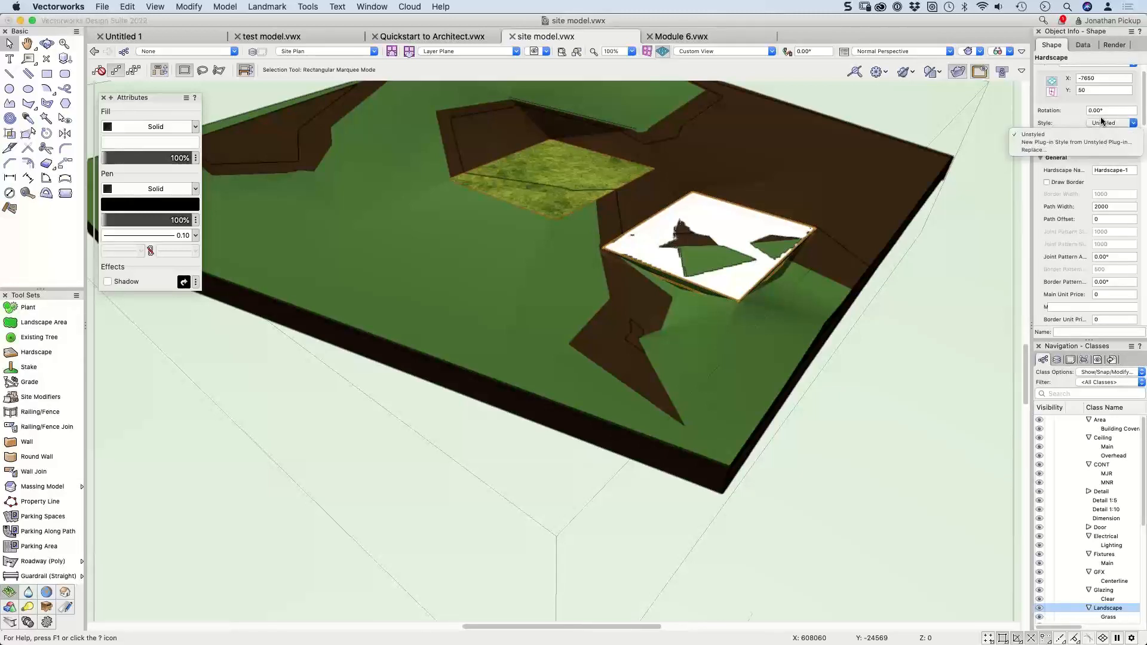
scroll(1090, 248, down, 3)
scroll(1089, 248, down, 7)
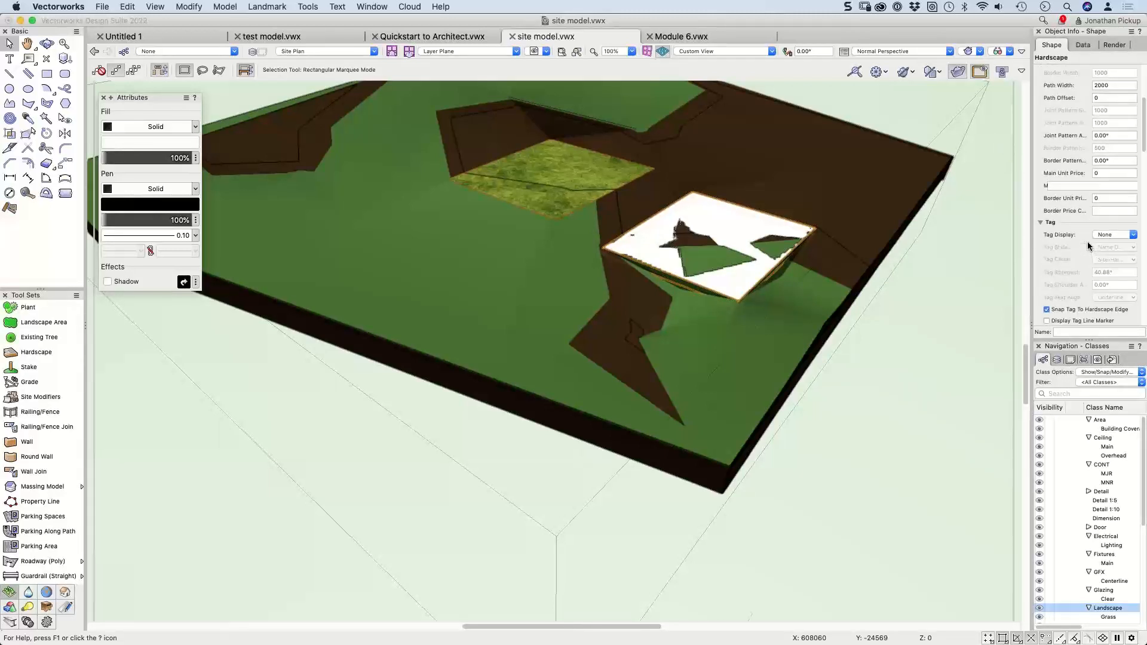
scroll(1086, 240, down, 3)
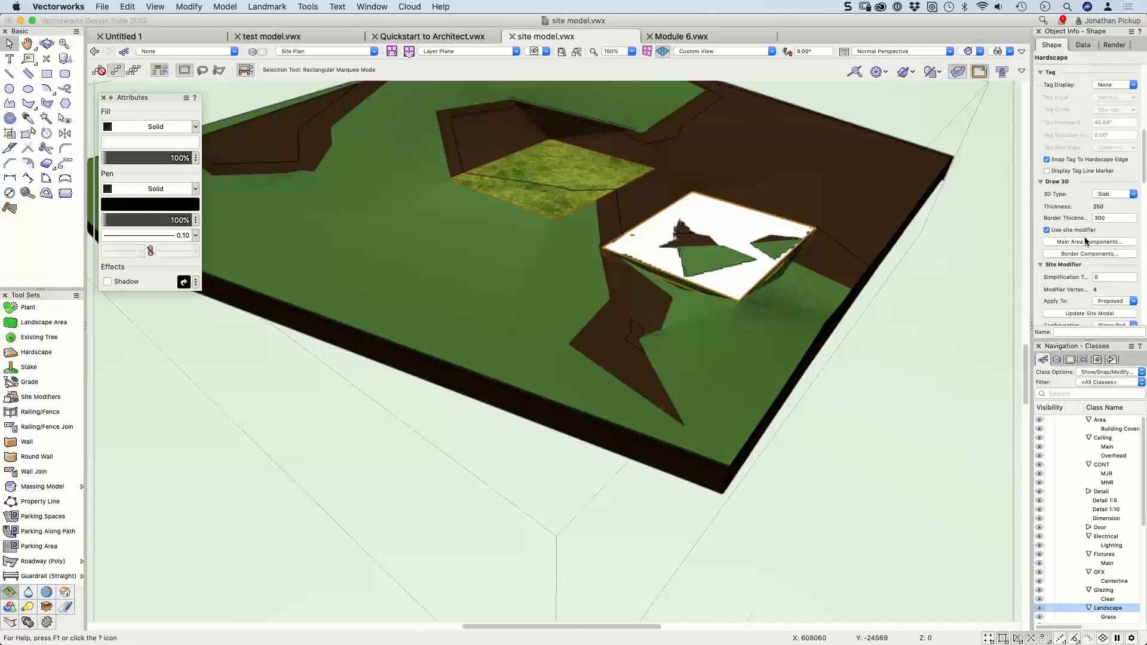
click(1120, 265)
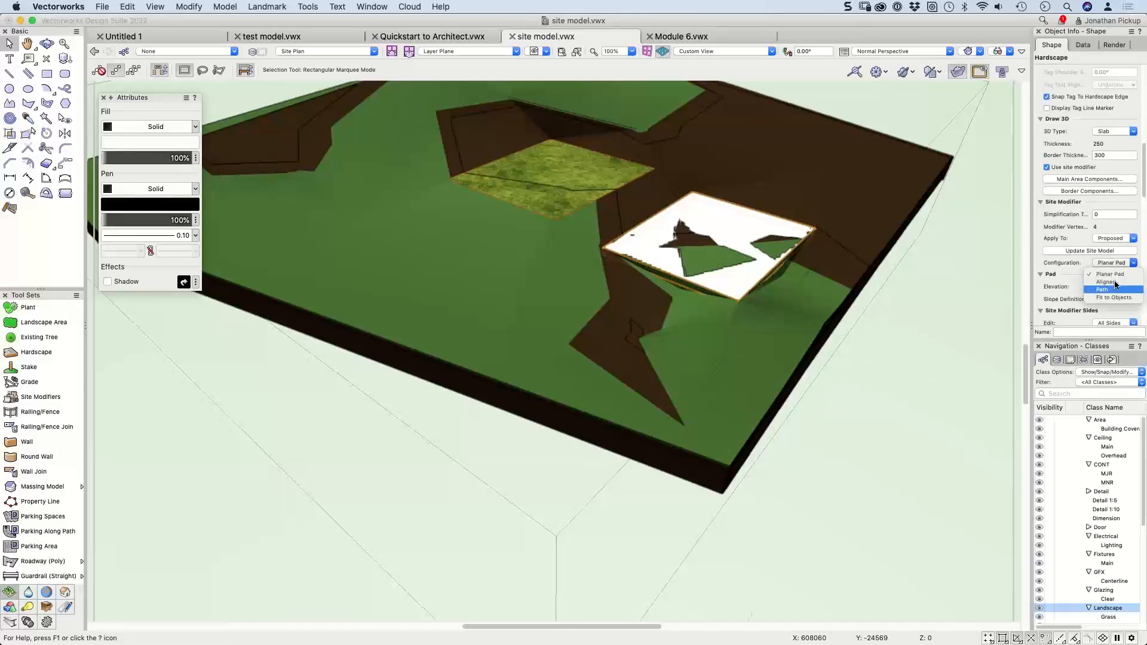
click(1121, 279)
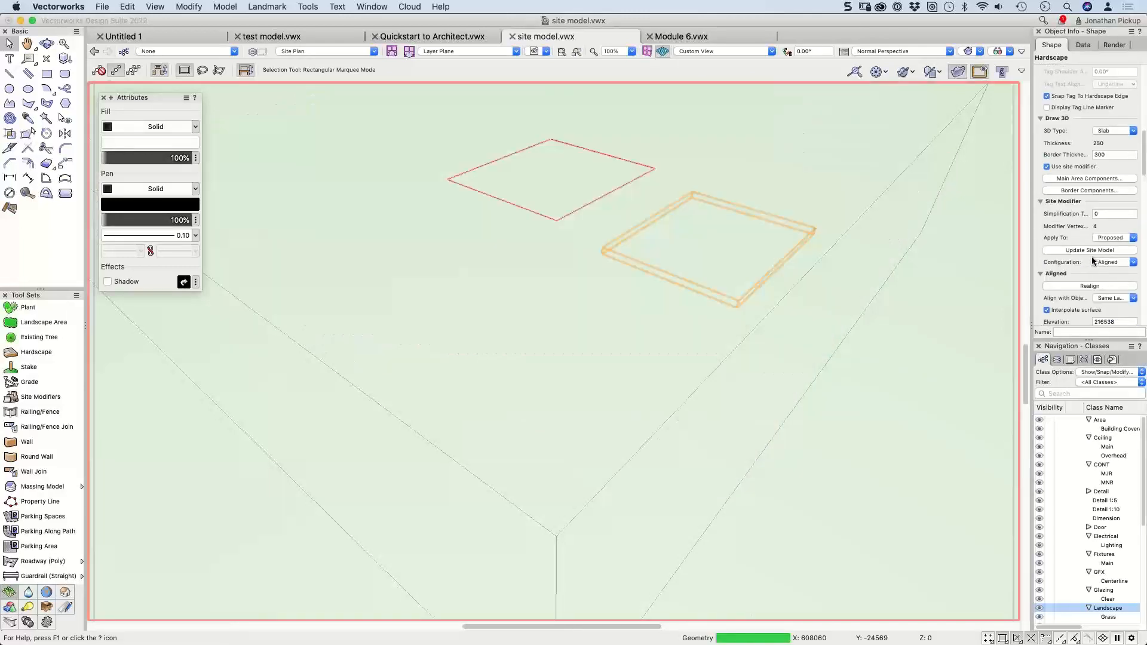
Step: Add a horizontal profile line about 6095 mm long between the midpoints of the hardscape's left and right edges
scroll(1078, 286, down, 3)
click(1089, 297)
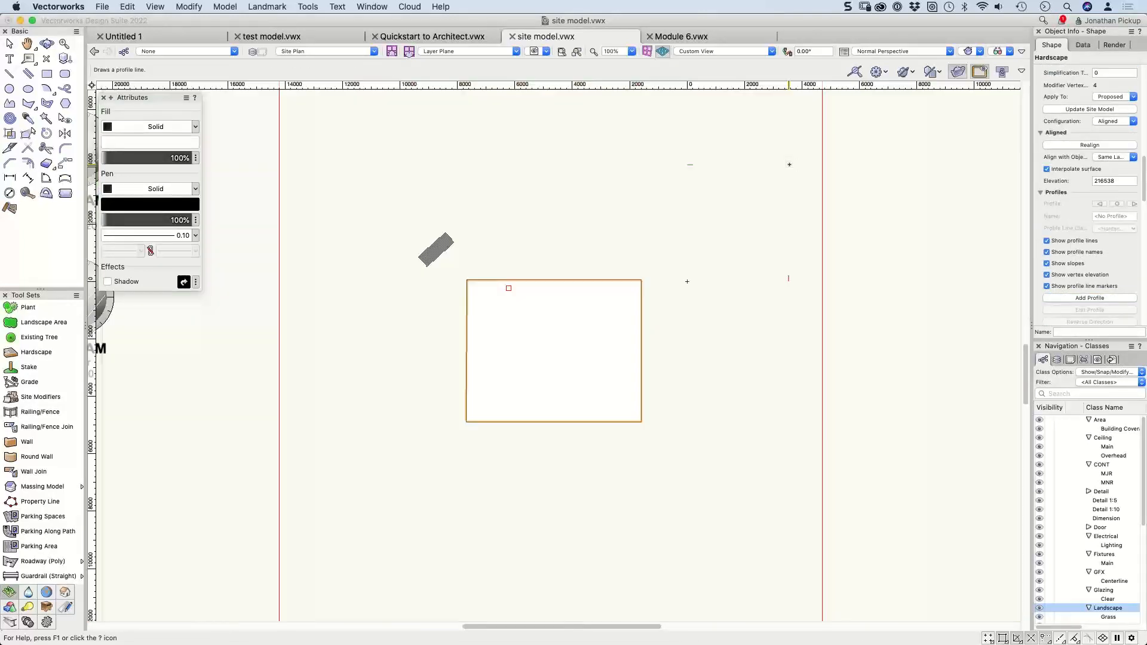
click(466, 351)
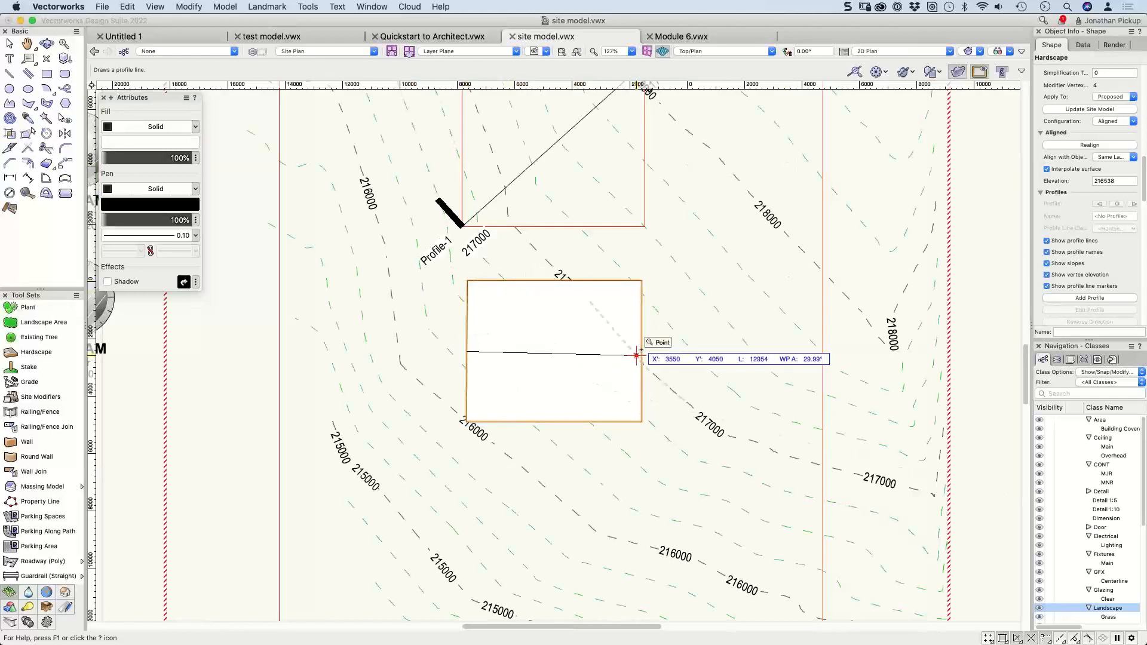
click(640, 333)
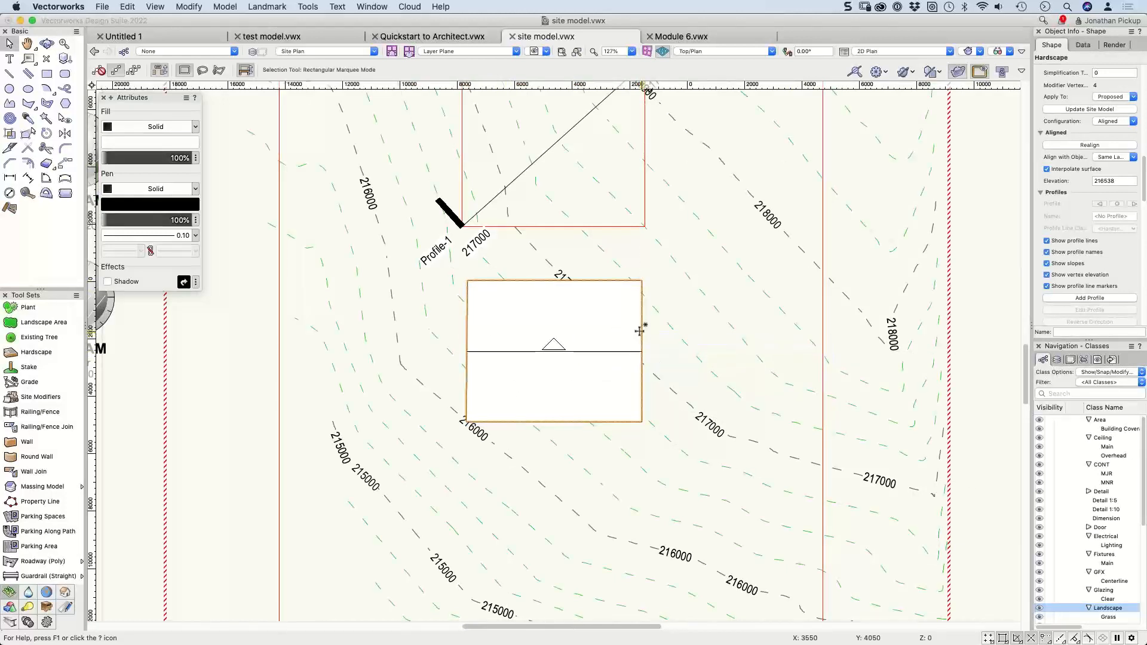
Step: Raise the left end of the hardscape's profile to elevation 217262, exit the profile and stretch the line diagonally from lower-left to upper-right corner
click(478, 353)
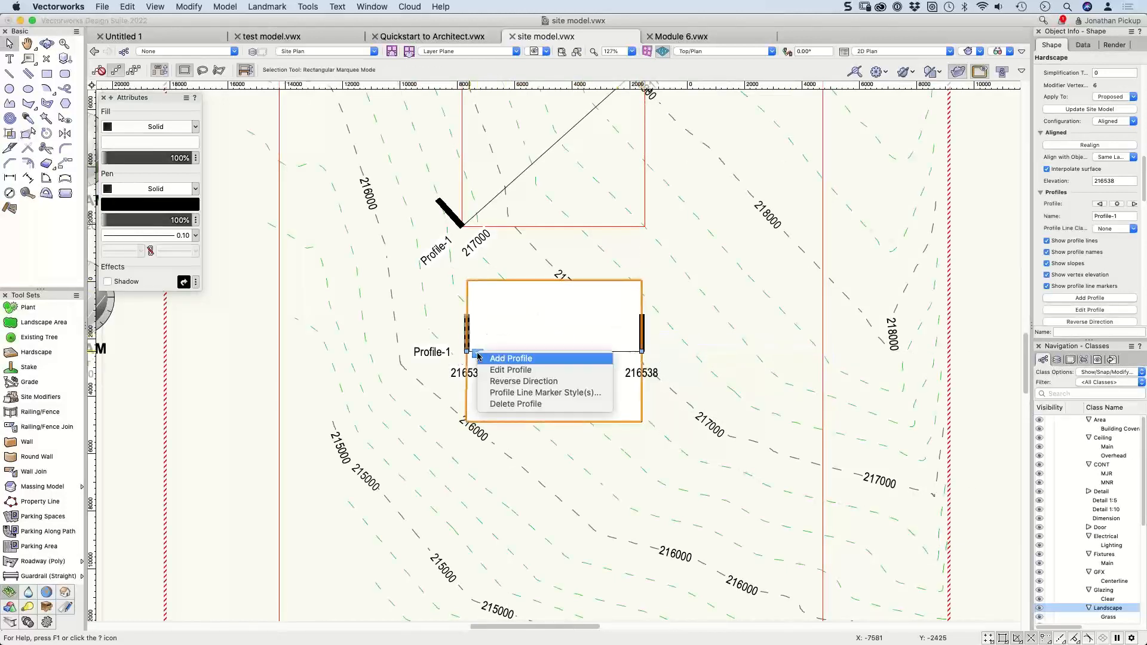
click(500, 372)
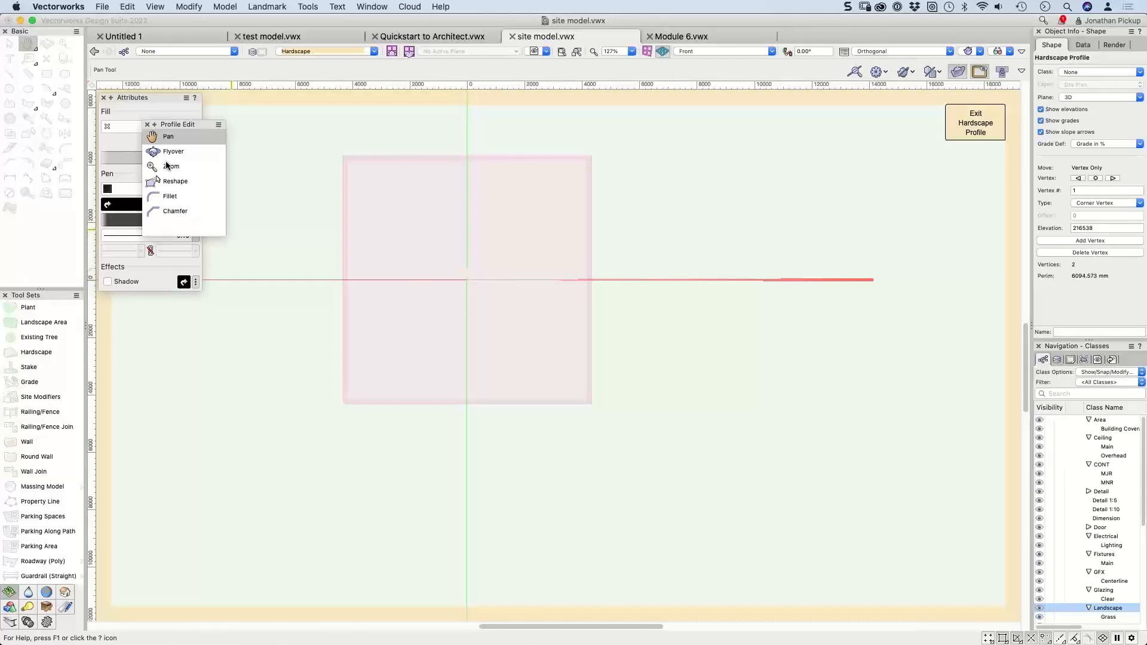
click(171, 181)
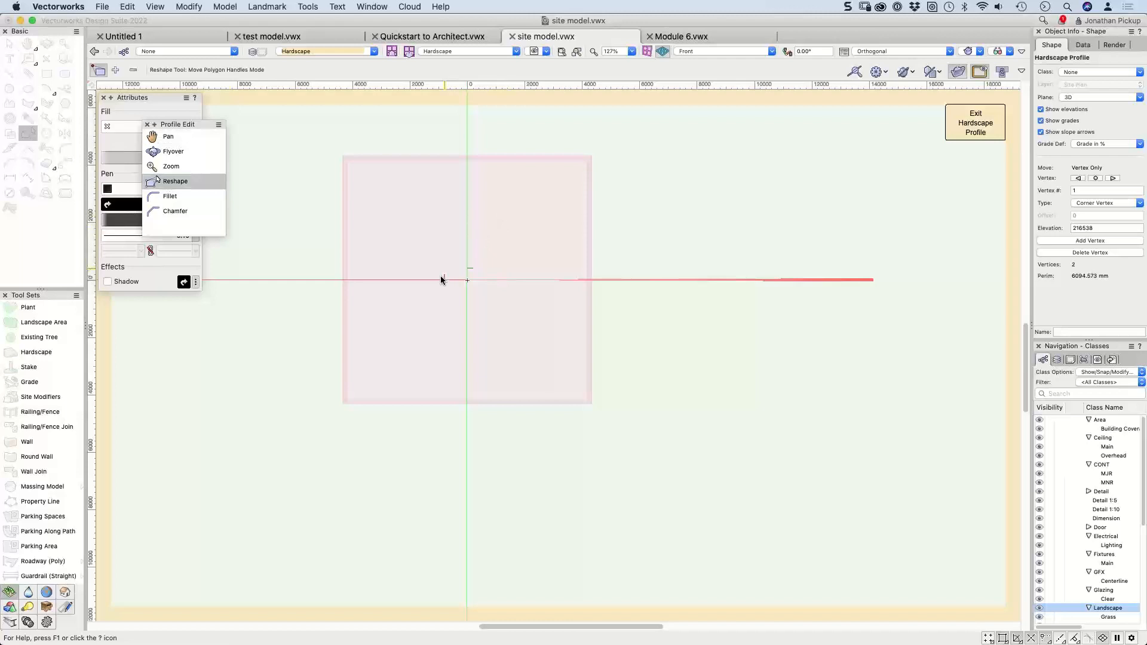
scroll(460, 283, up, 10)
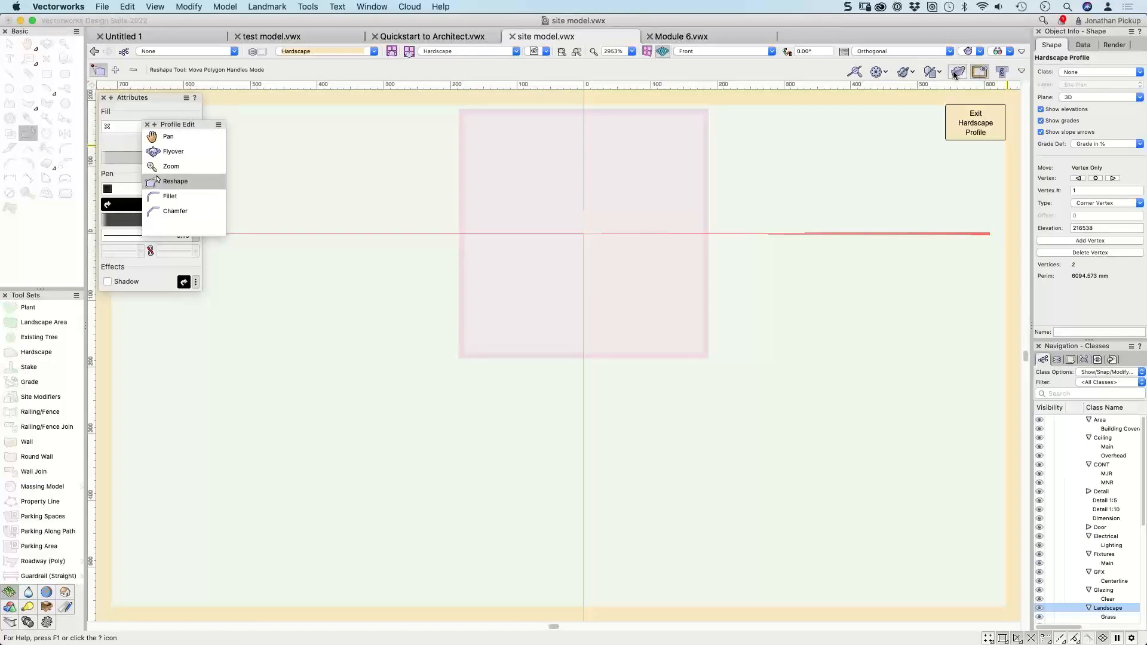
key(super+6)
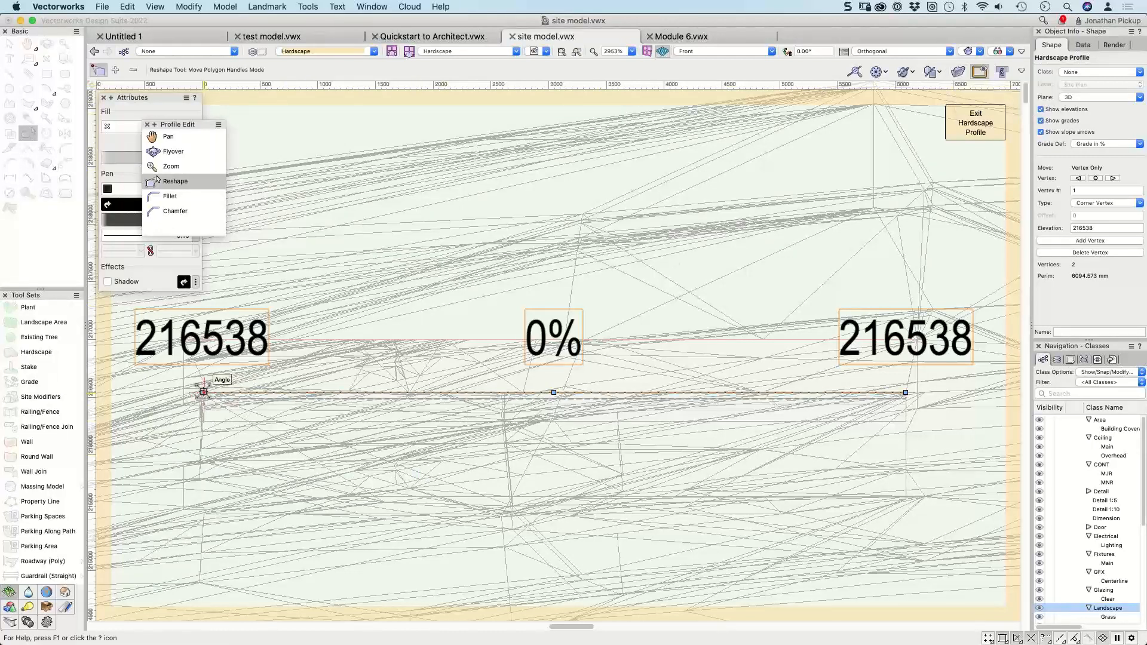
drag(203, 392, 204, 309)
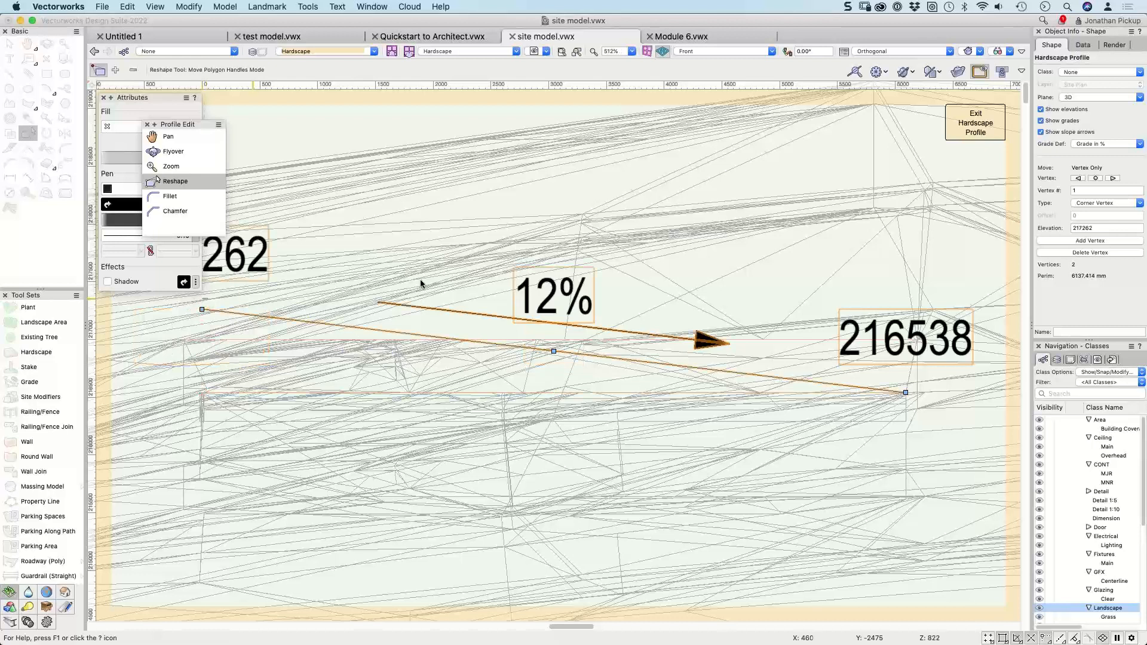
click(1002, 135)
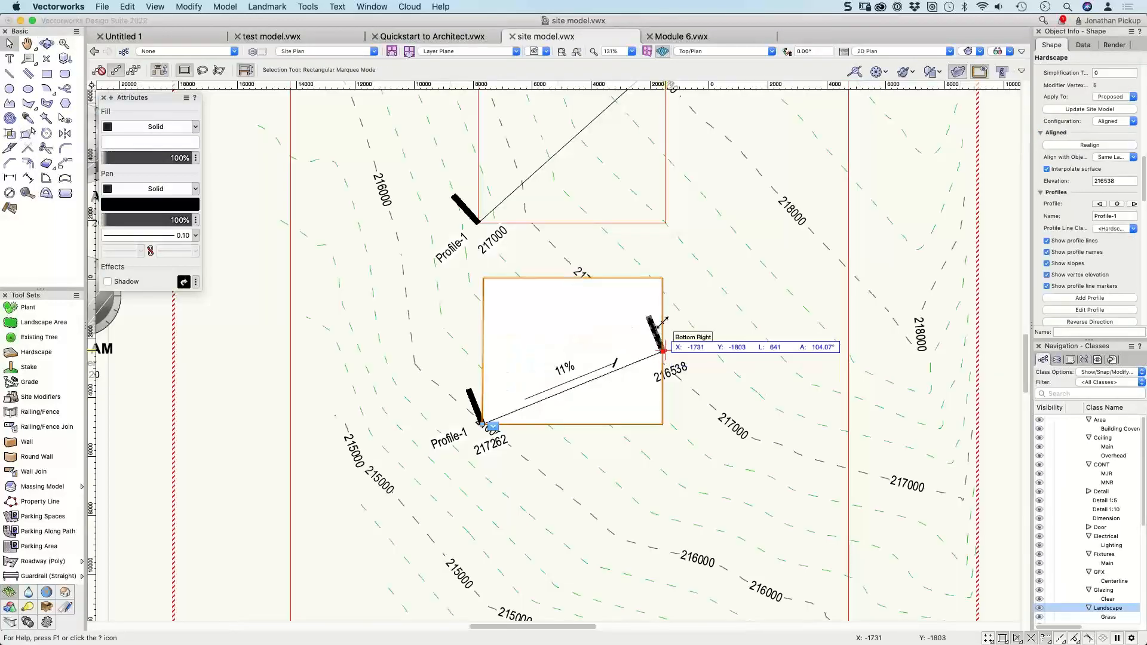
drag(659, 326, 662, 278)
Step: Edit the pad's diagonal profile and lower its first vertex, at the pad's lower-left corner, to elevation 216538 with the Reshape tool
click(487, 224)
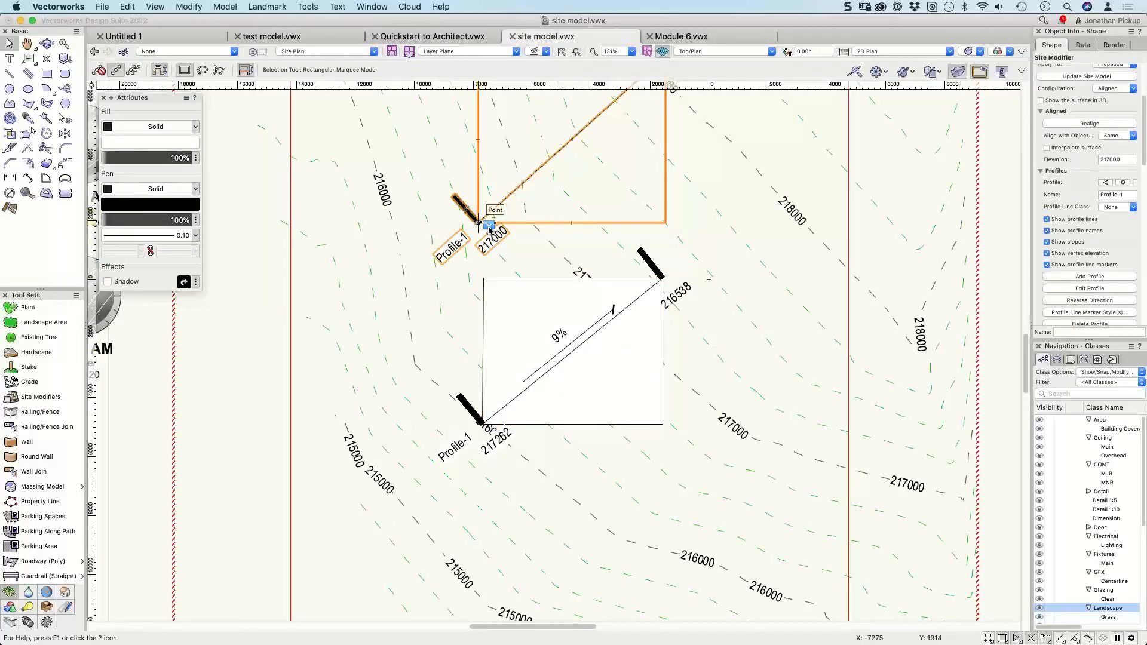
right_click(489, 227)
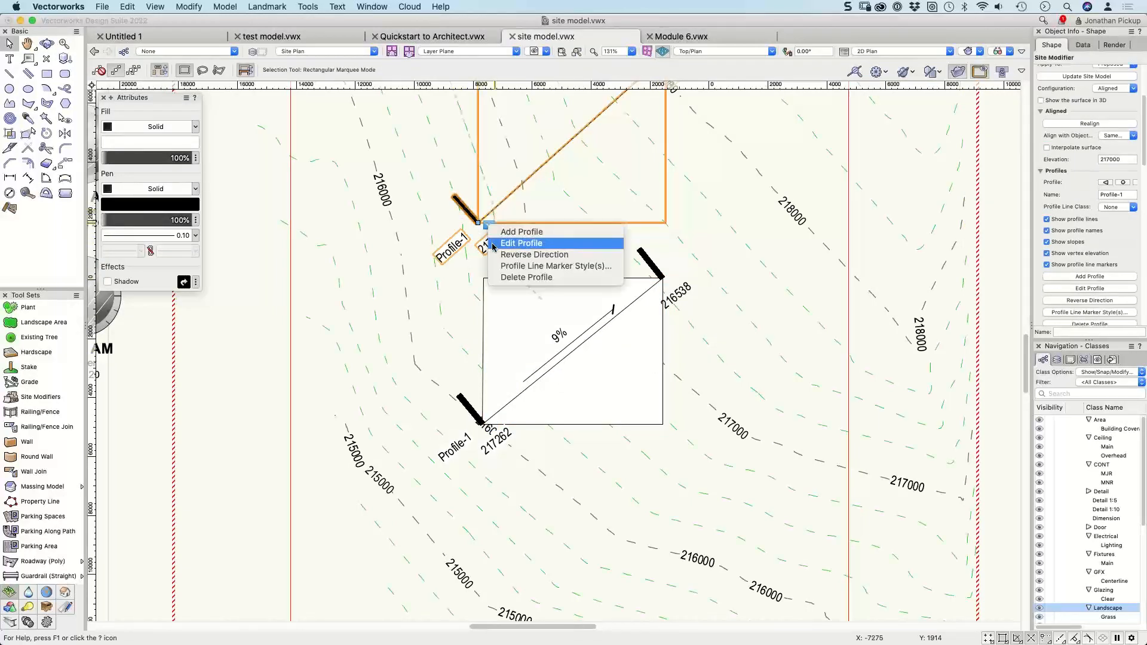
click(525, 243)
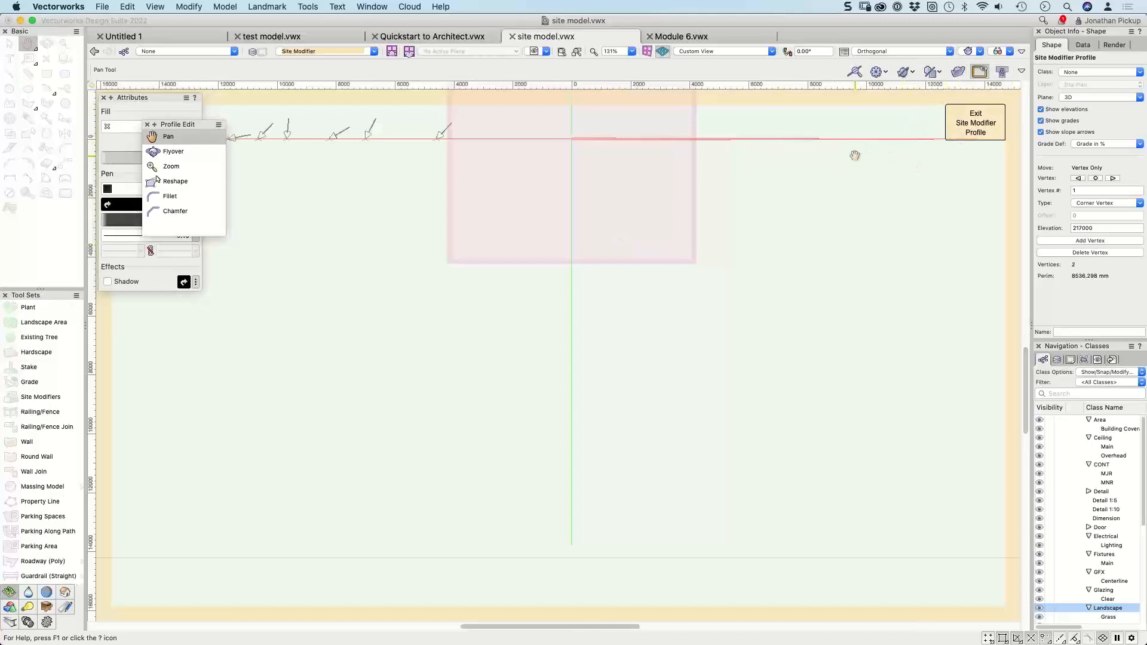
drag(199, 376, 280, 333)
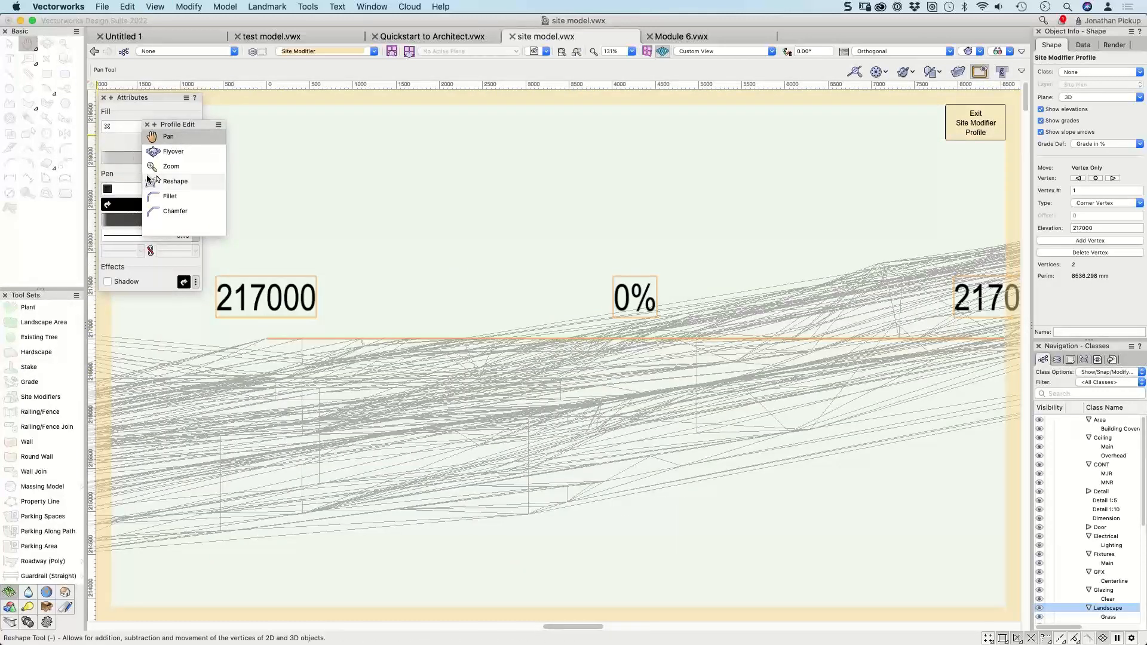
click(173, 181)
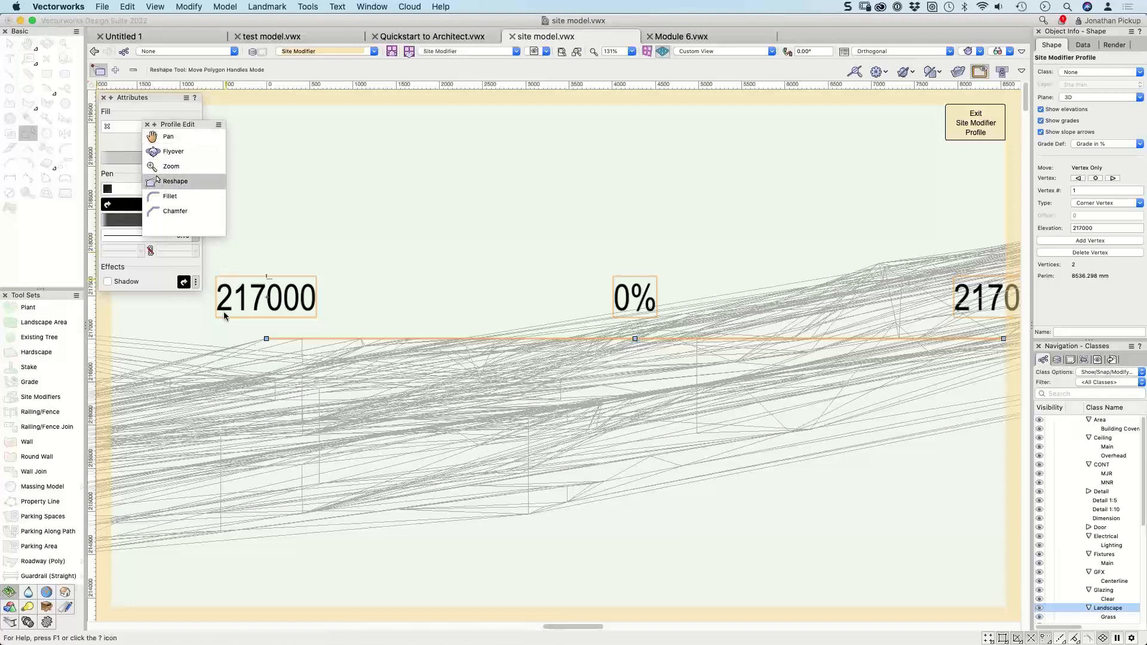
drag(267, 339, 264, 385)
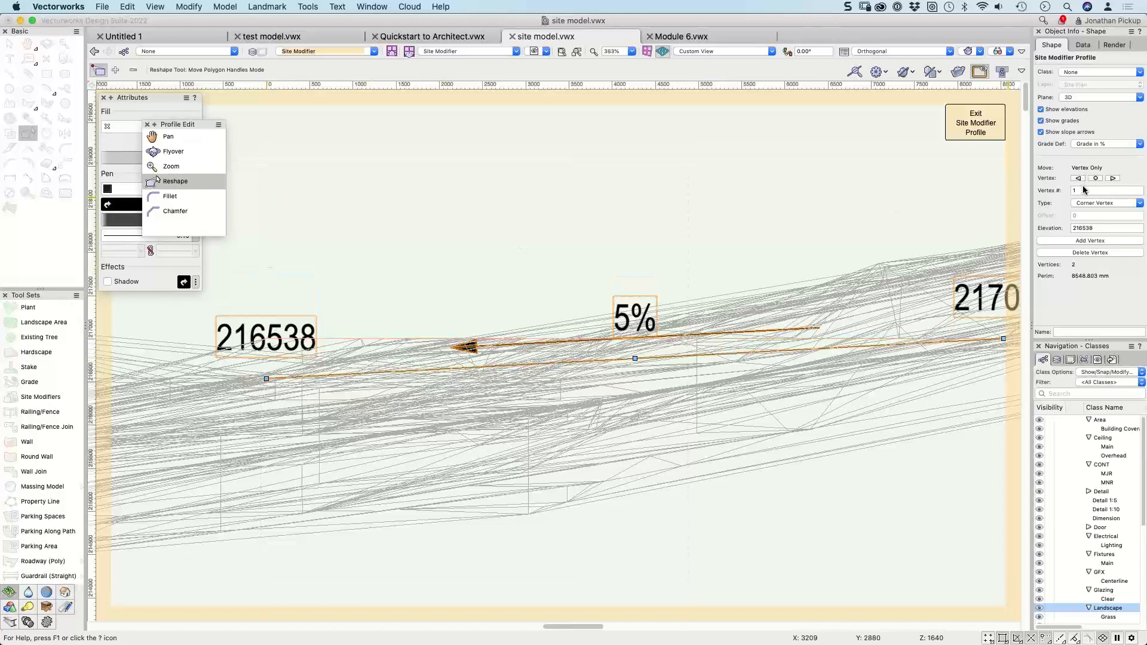
Step: Add 2 inches to the first vertex's elevation, making it 216589, and exit the site modifier profile
click(1095, 228)
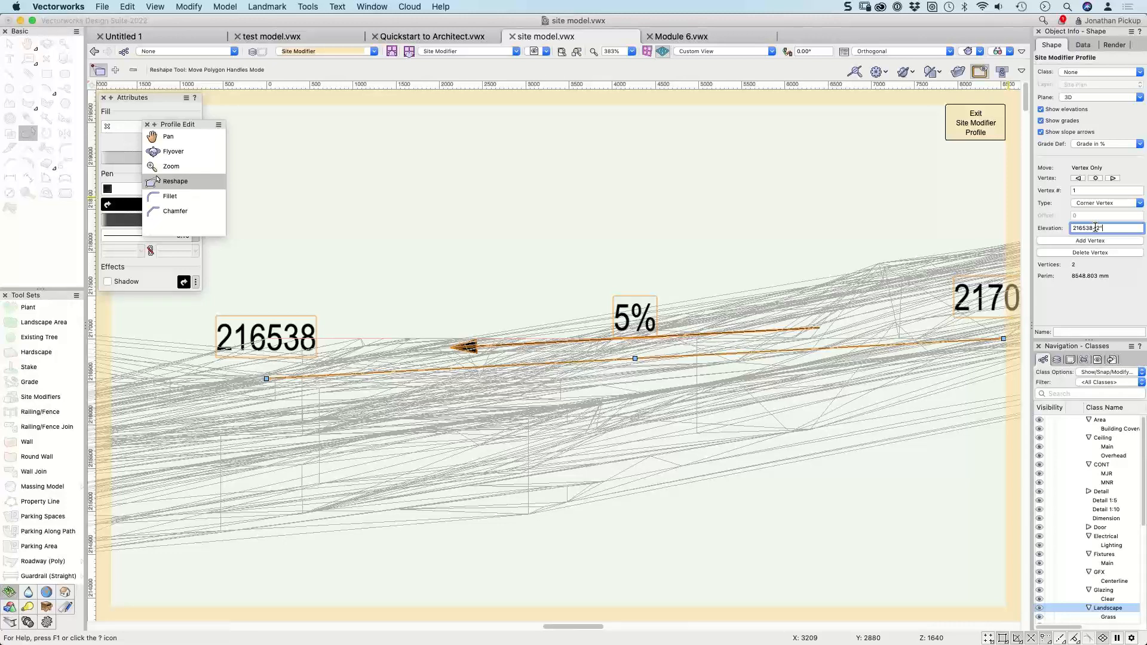
key(Return)
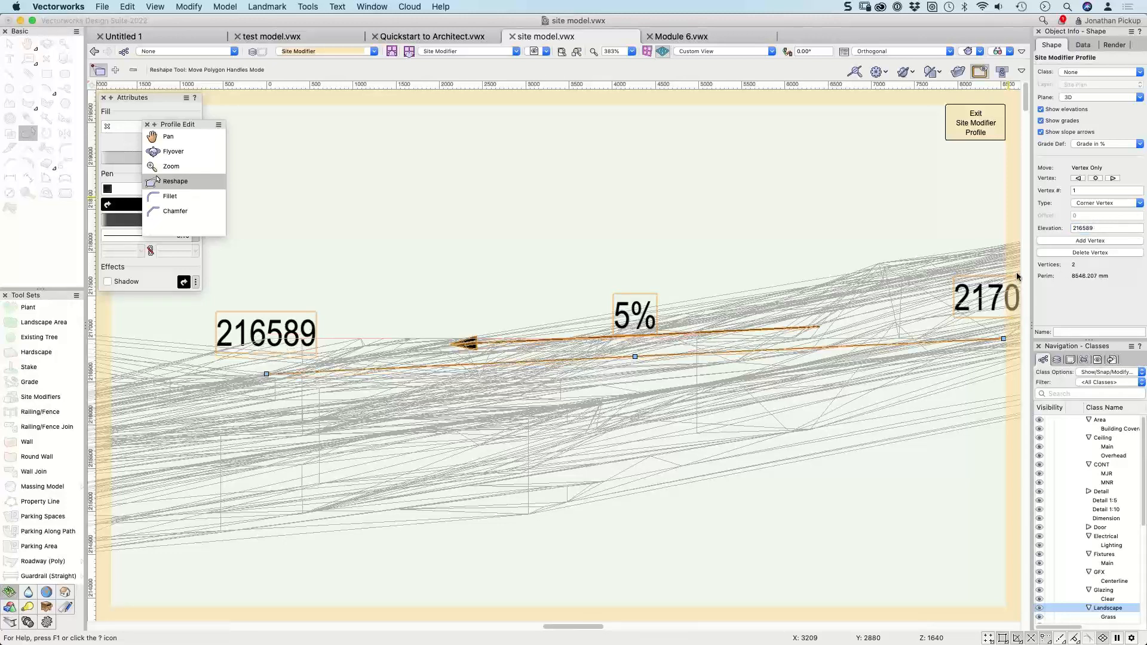
click(954, 132)
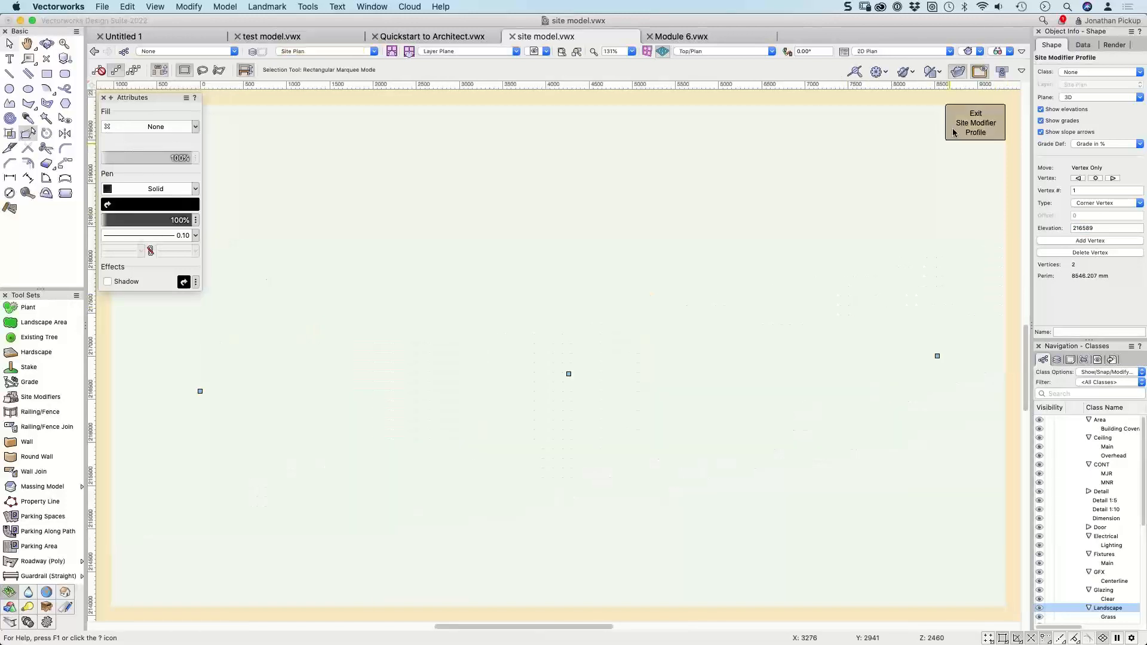
Step: Update the site model and examine the regraded sloping pad and hardscape from several 3D angles
click(1074, 77)
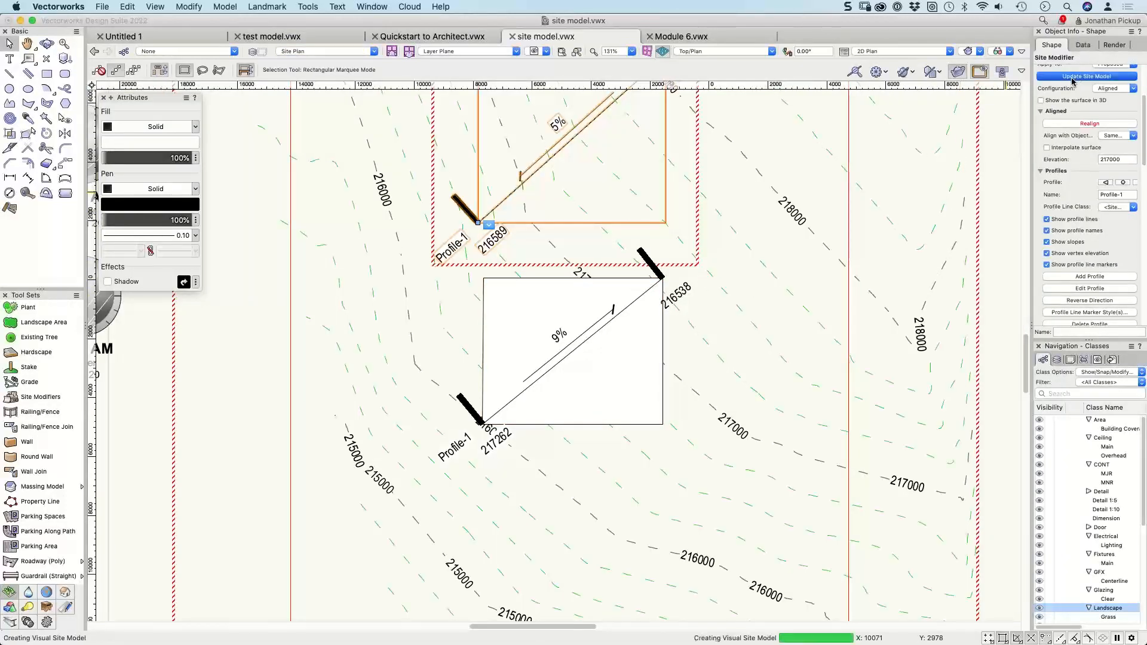
super+middle_drag(588, 333, 742, 105)
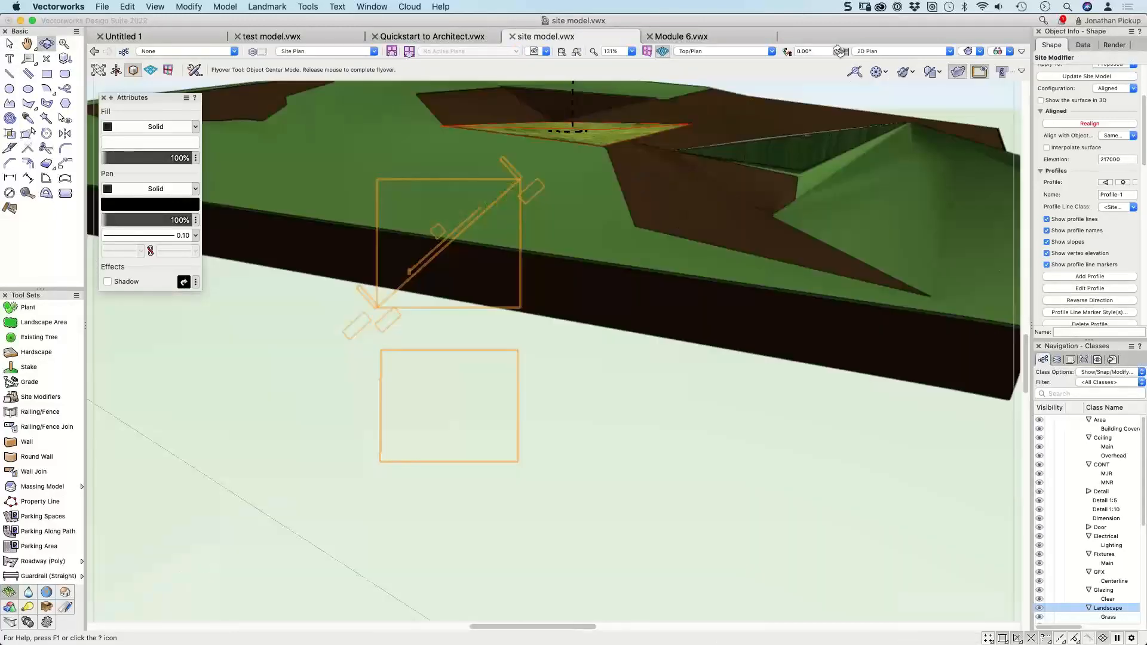
scroll(606, 138, up, 2)
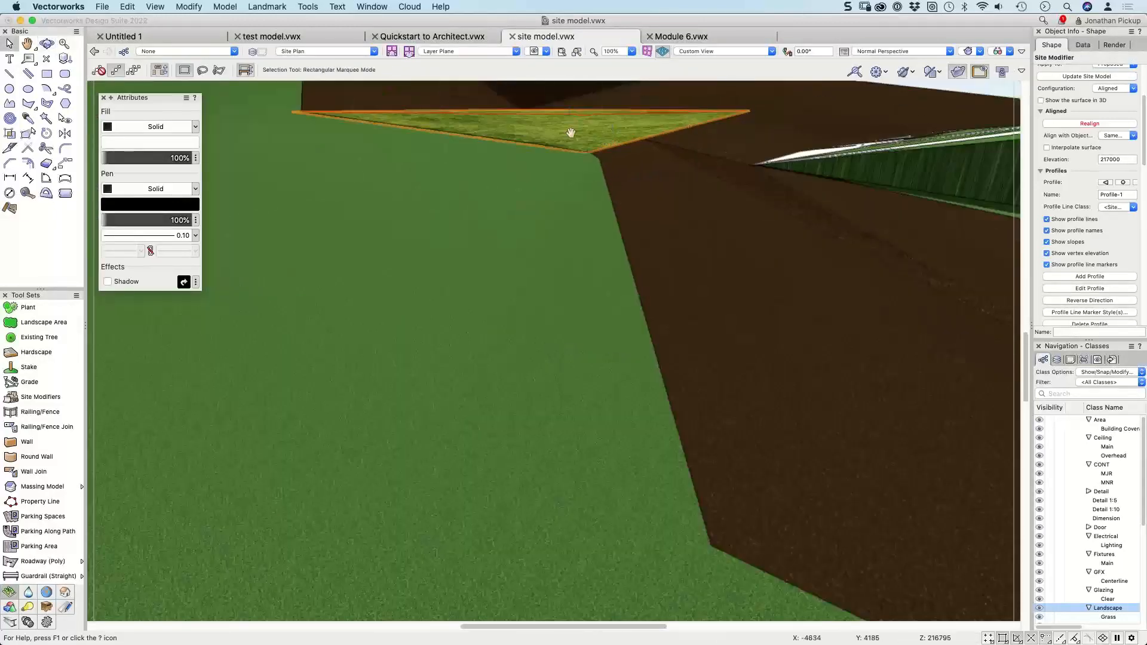
middle_drag(571, 132, 603, 196)
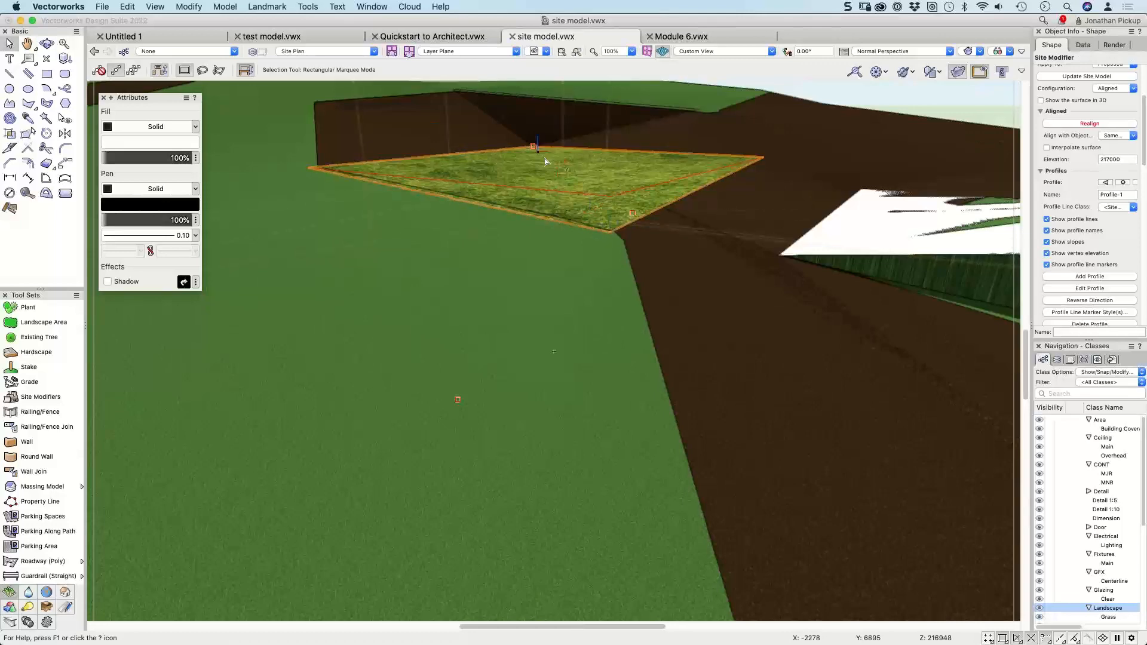
shift+middle_drag(494, 169, 499, 101)
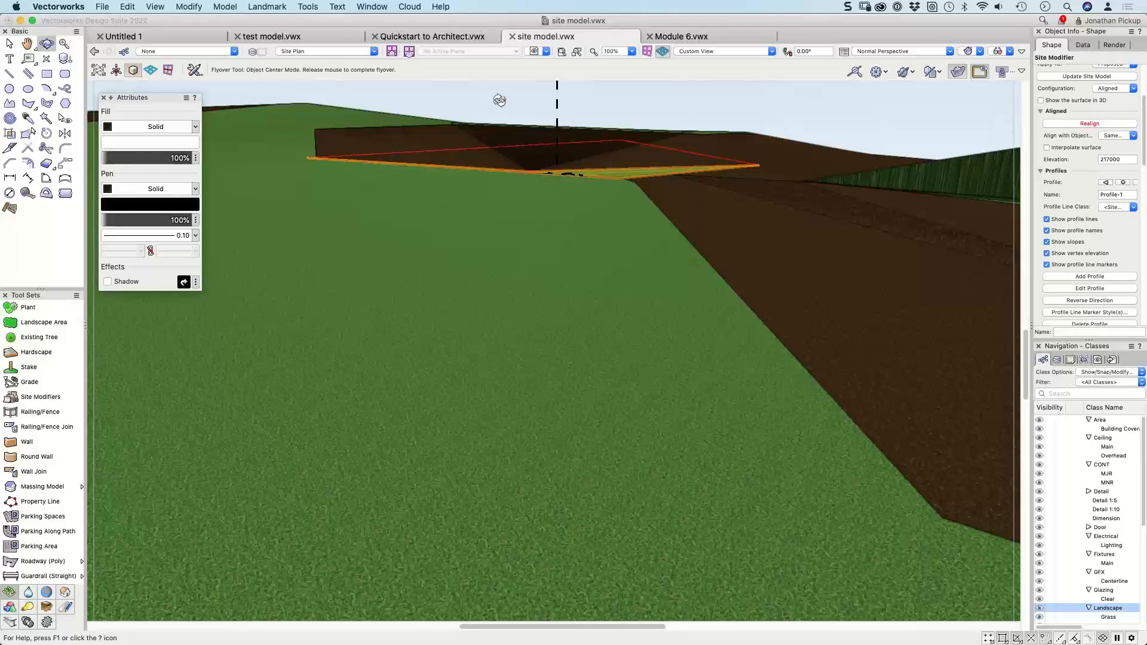
drag(500, 100, 461, 103)
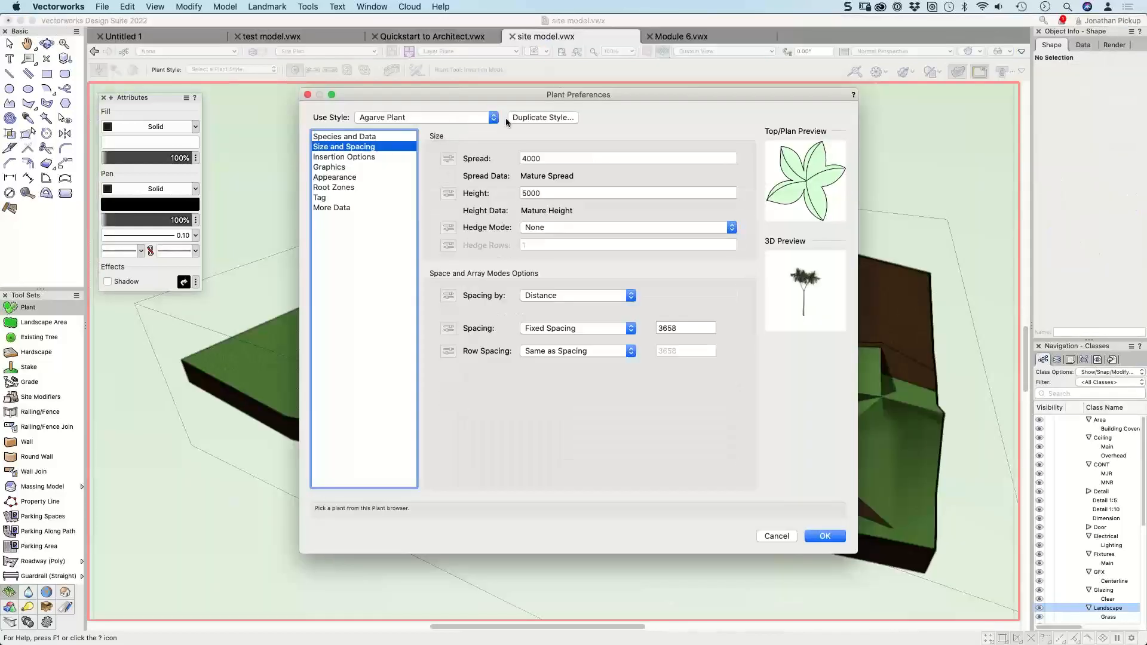
Step: Review the Root Ball and Planting Excavation settings of the Agarve Plant style's root zones and accept the plant preferences
click(334, 188)
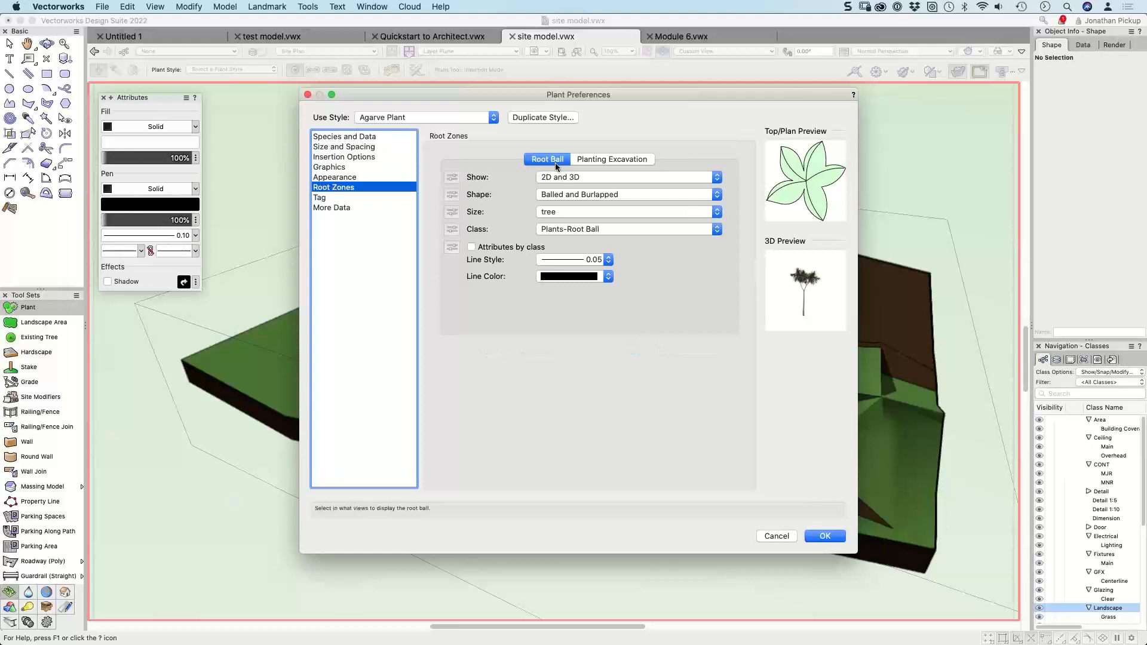
click(602, 161)
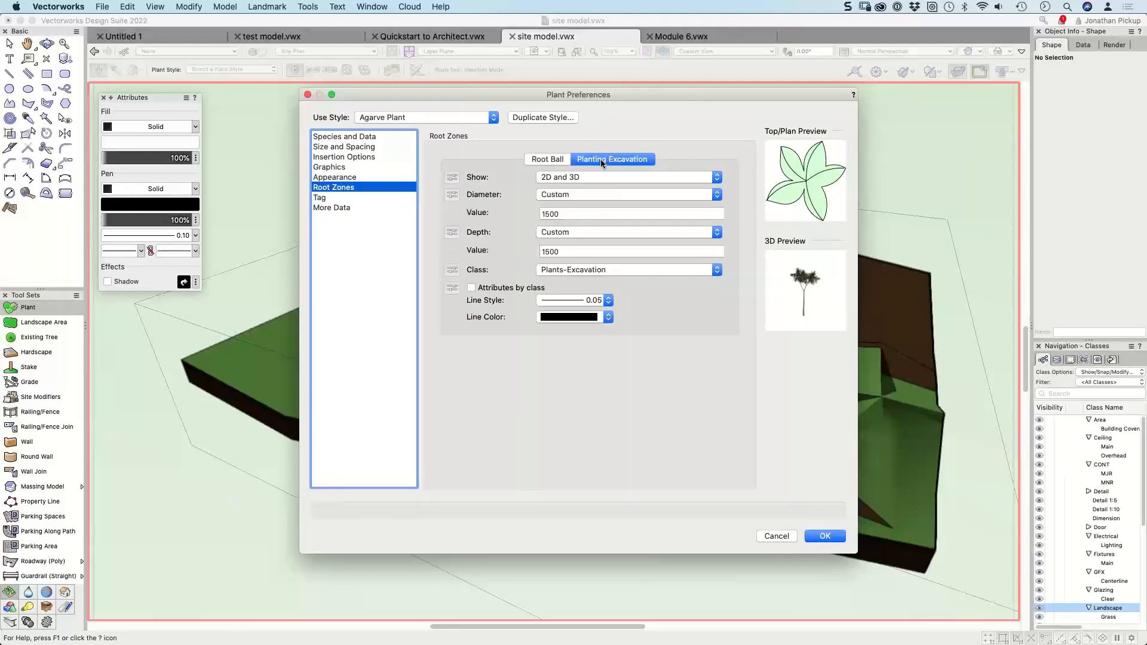
key(Return)
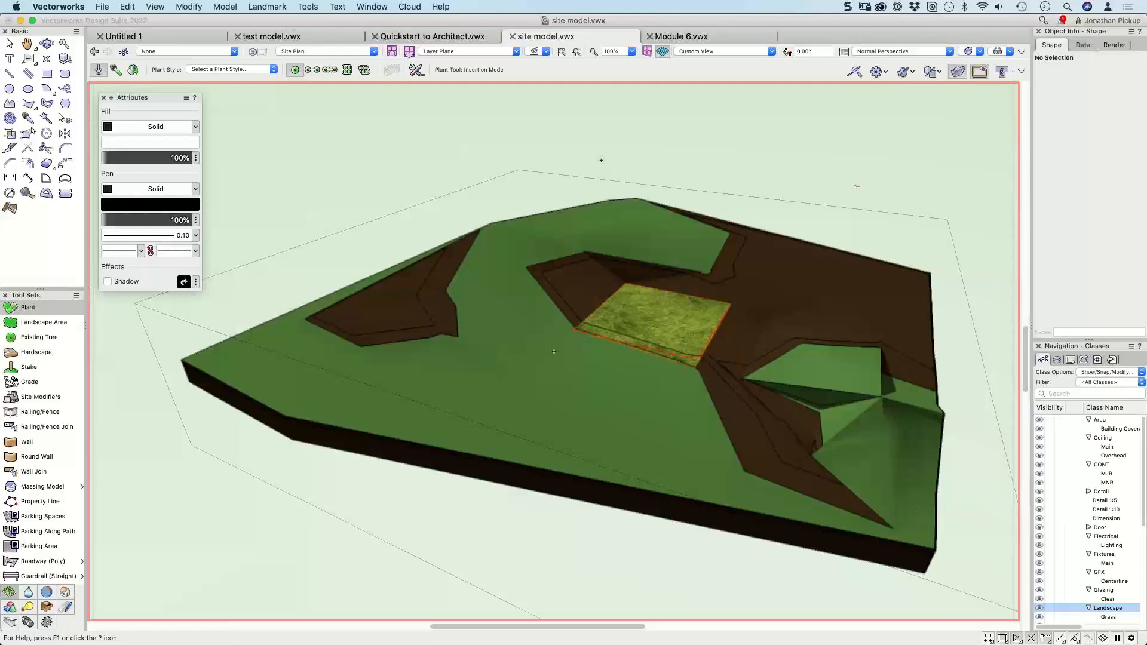
Step: Switch to Safari and browse the Archoncad Knowledgebase categories, including Architectural, Landscape, Manuals and 3D Modeling
key(super+Tab)
key(super+Tab)
key(super+Tab)
key(super+Tab)
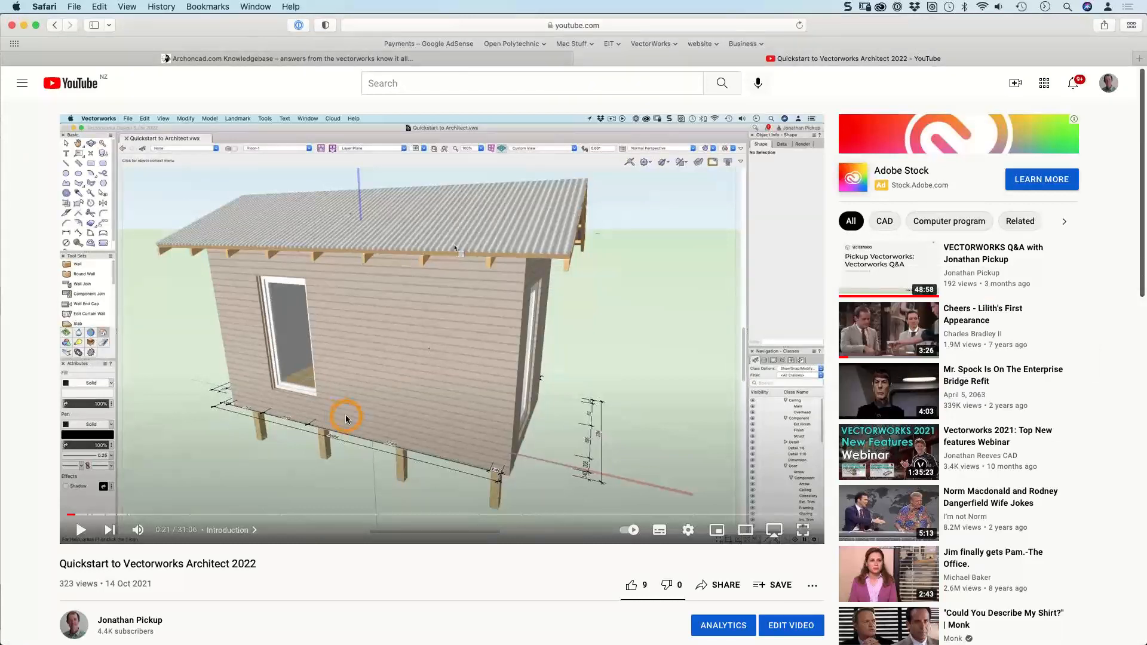
click(452, 58)
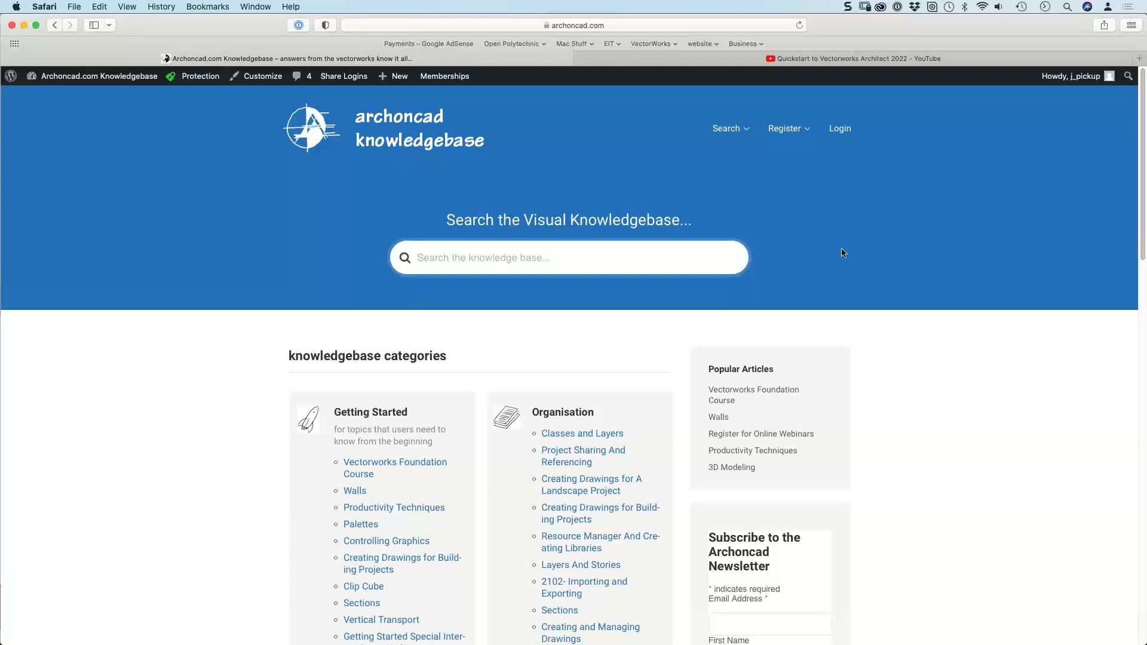
scroll(318, 231, down, 6)
scroll(319, 232, down, 2)
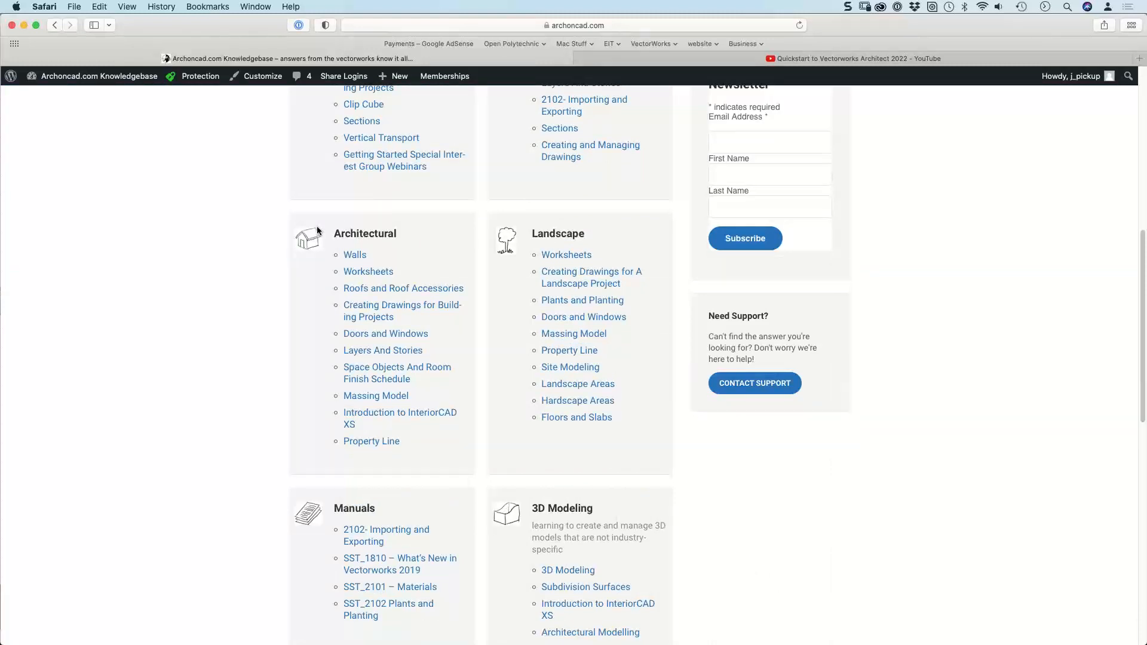
scroll(317, 230, down, 2)
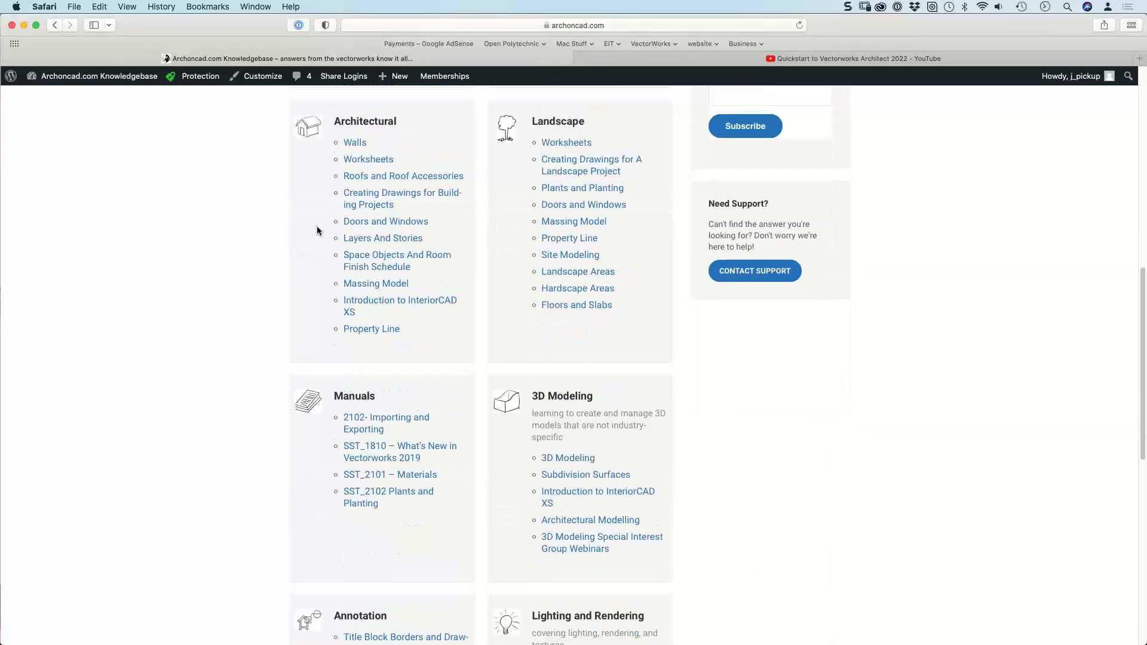